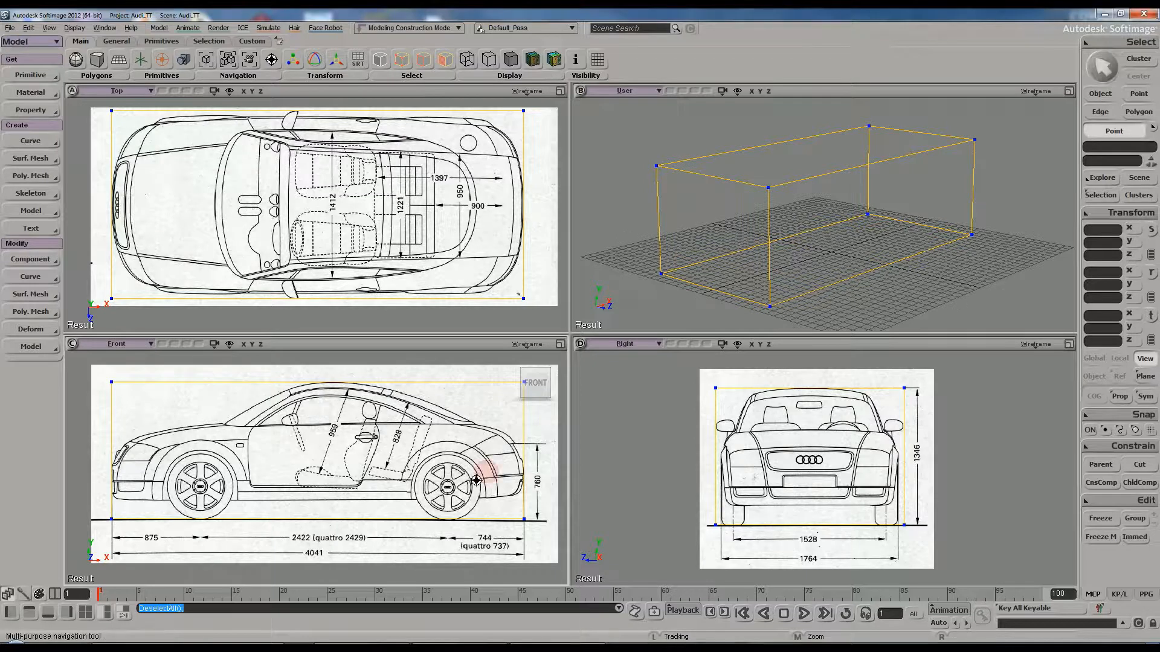
# Create a polygon mesh cylinder with radius 1 and height 4, keeping the default subdivisions
pyautogui.moveTo(391, 464); pyautogui.dragTo(422, 496, button='middle')
pyautogui.moveTo(407, 480); pyautogui.dragTo(398, 456)
pyautogui.moveTo(397, 455); pyautogui.dragTo(417, 474, button='middle')
pyautogui.moveTo(417, 474); pyautogui.dragTo(405, 465)
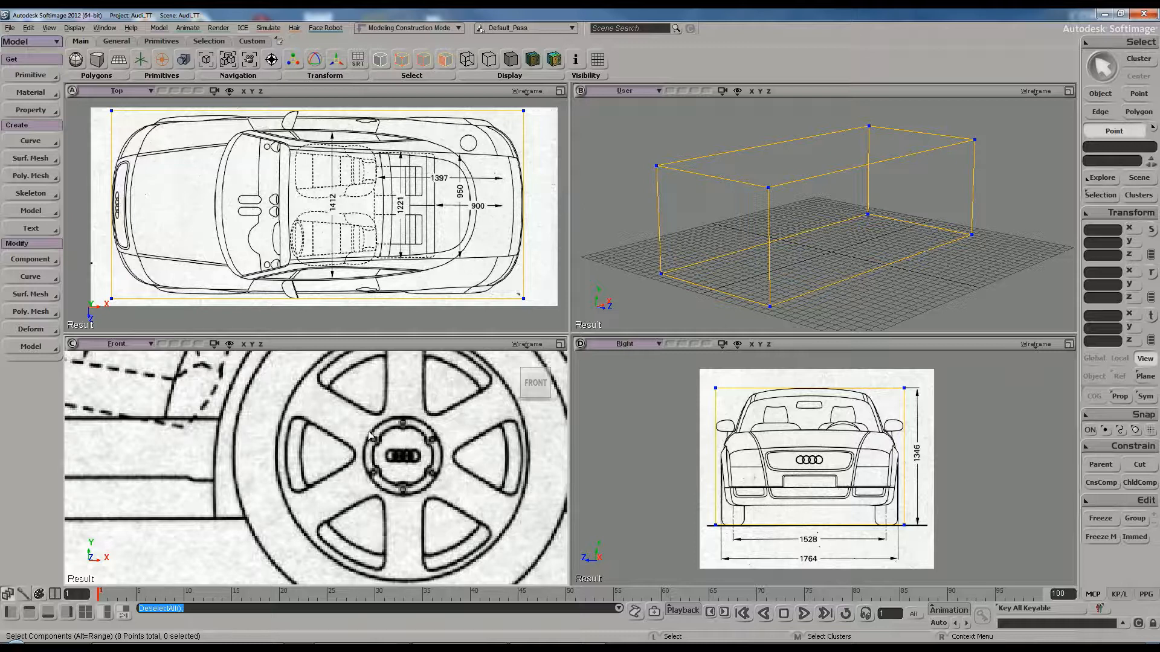
pyautogui.click(48, 75)
pyautogui.moveTo(111, 103)
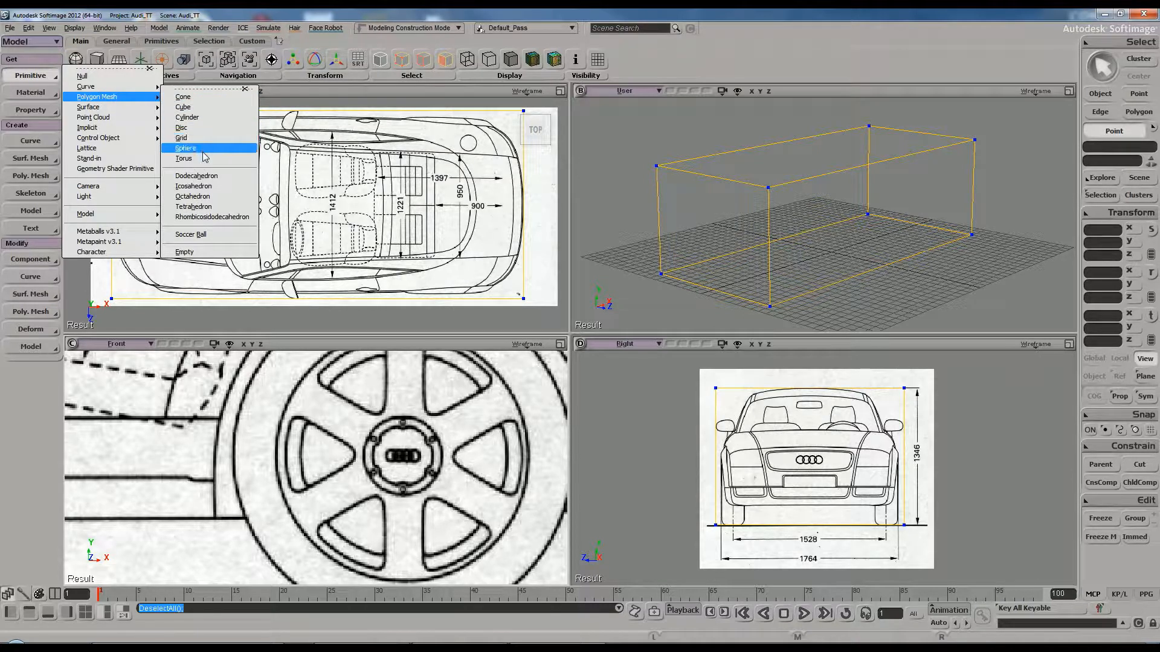
pyautogui.click(189, 117)
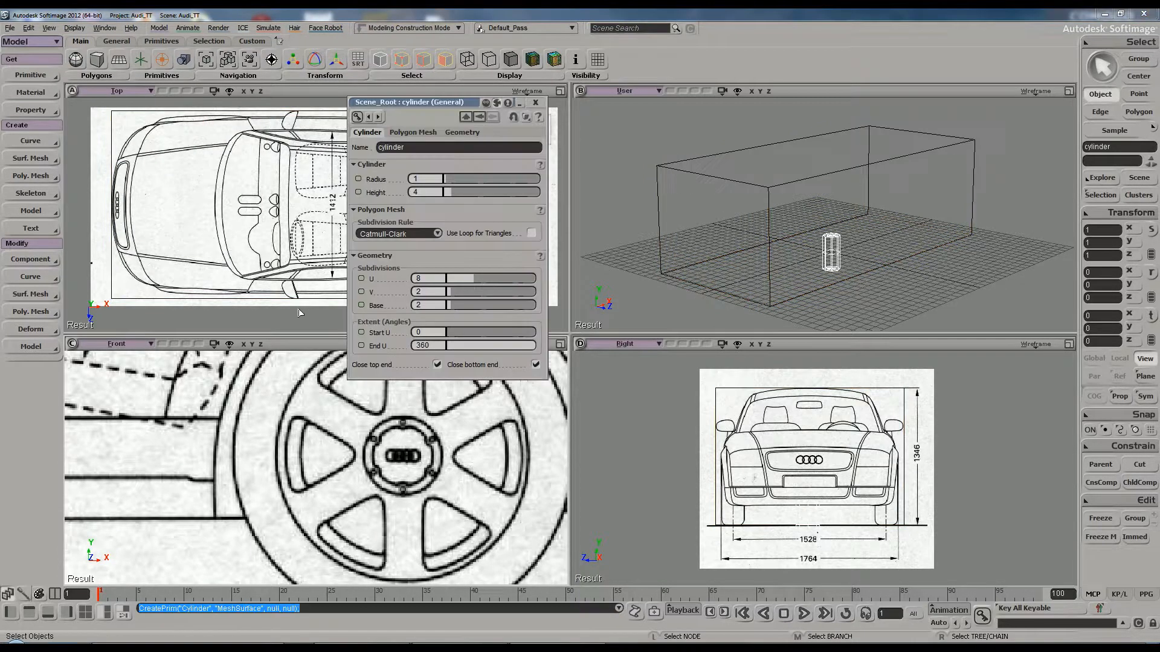
pyautogui.click(529, 104)
# Move the cylinder onto the rear wheel of the side blueprint, at about X 10.35 and Y 2.46
pyautogui.press('s')
pyautogui.moveTo(862, 241); pyautogui.dragTo(832, 222)
pyautogui.moveTo(828, 227); pyautogui.dragTo(805, 230, button='right')
pyautogui.scroll(4, 813, 233)
pyautogui.moveTo(814, 234); pyautogui.dragTo(887, 194)
pyautogui.moveTo(841, 223); pyautogui.dragTo(851, 220, button='right')
pyautogui.scroll(2, 847, 221)
pyautogui.moveTo(844, 223); pyautogui.dragTo(845, 212)
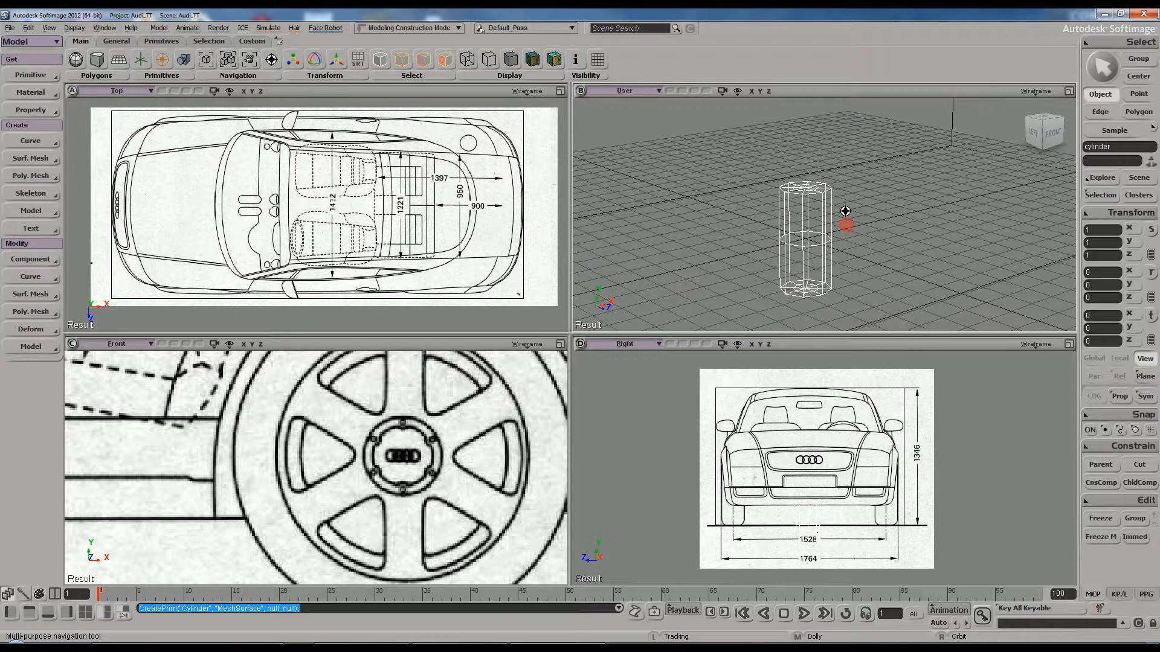
pyautogui.scroll(-6, 394, 471)
pyautogui.scroll(-8, 394, 471)
pyautogui.press('s')
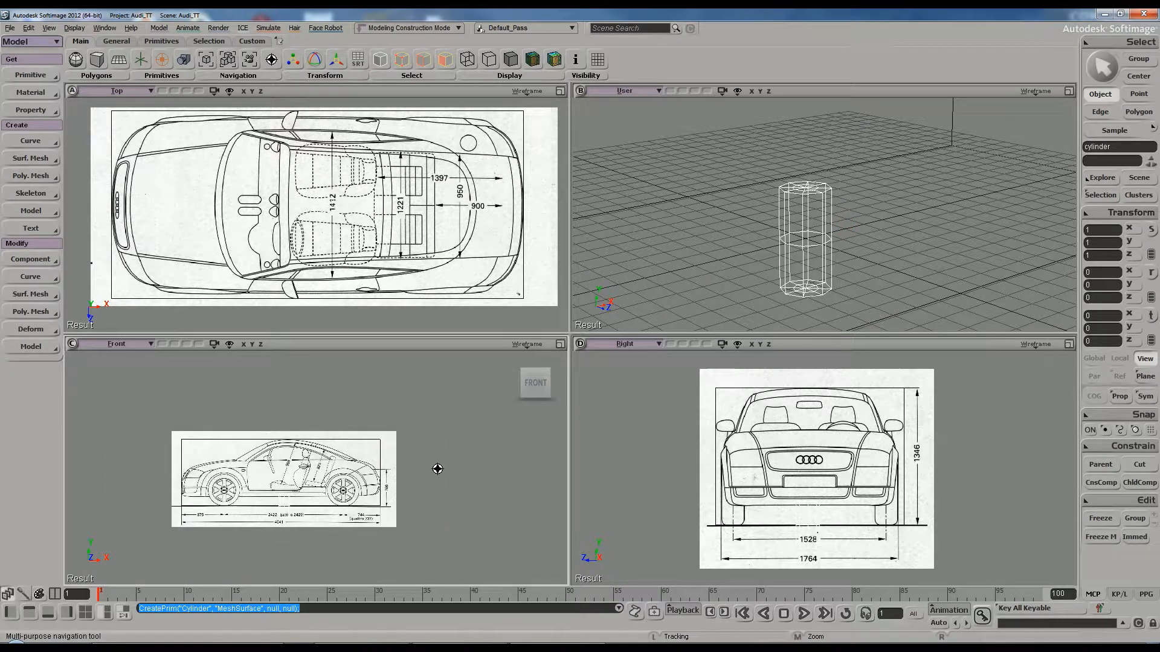
pyautogui.scroll(10, 431, 465)
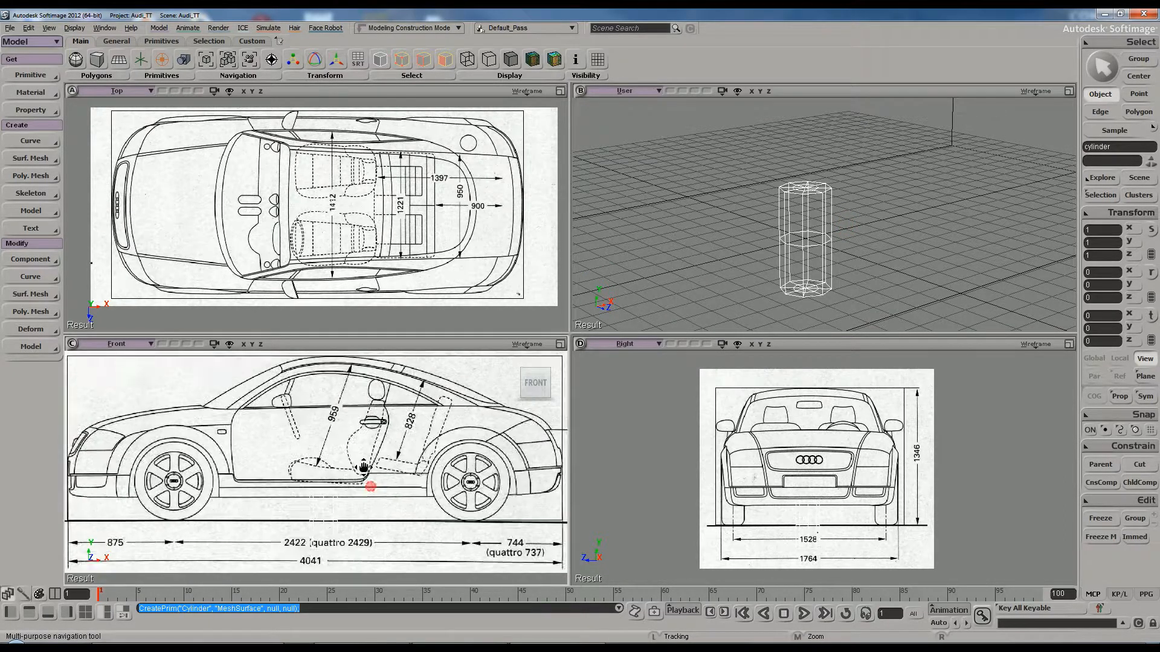
pyautogui.press('v')
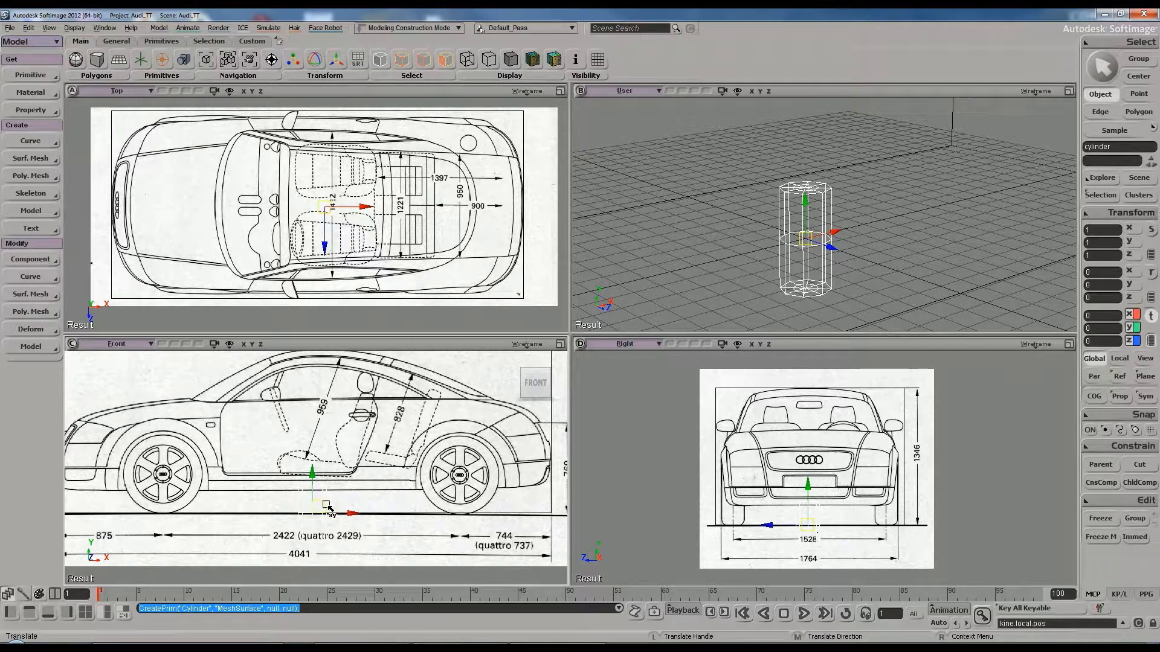
pyautogui.moveTo(373, 513); pyautogui.dragTo(457, 467)
# Centre the cylinder precisely on the rear wheel's hub logo, at about X 10.53 and Y 2.71
pyautogui.scroll(5, 328, 472)
pyautogui.scroll(8, 328, 473)
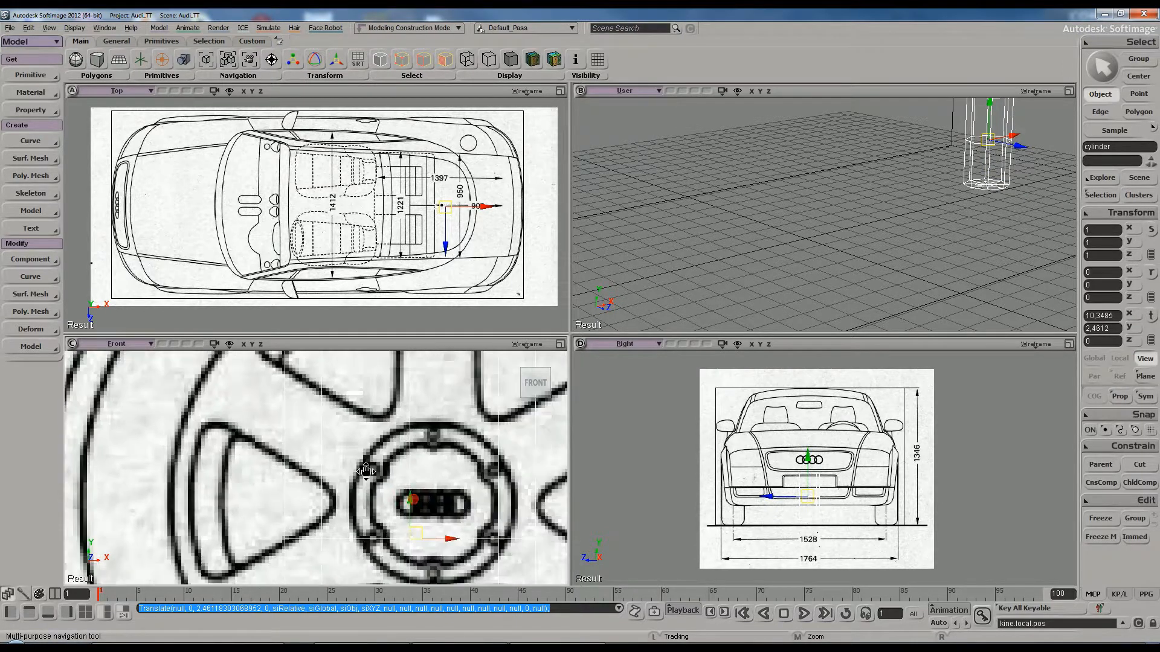
pyautogui.moveTo(391, 453); pyautogui.dragTo(388, 451)
pyautogui.moveTo(367, 490); pyautogui.dragTo(393, 455)
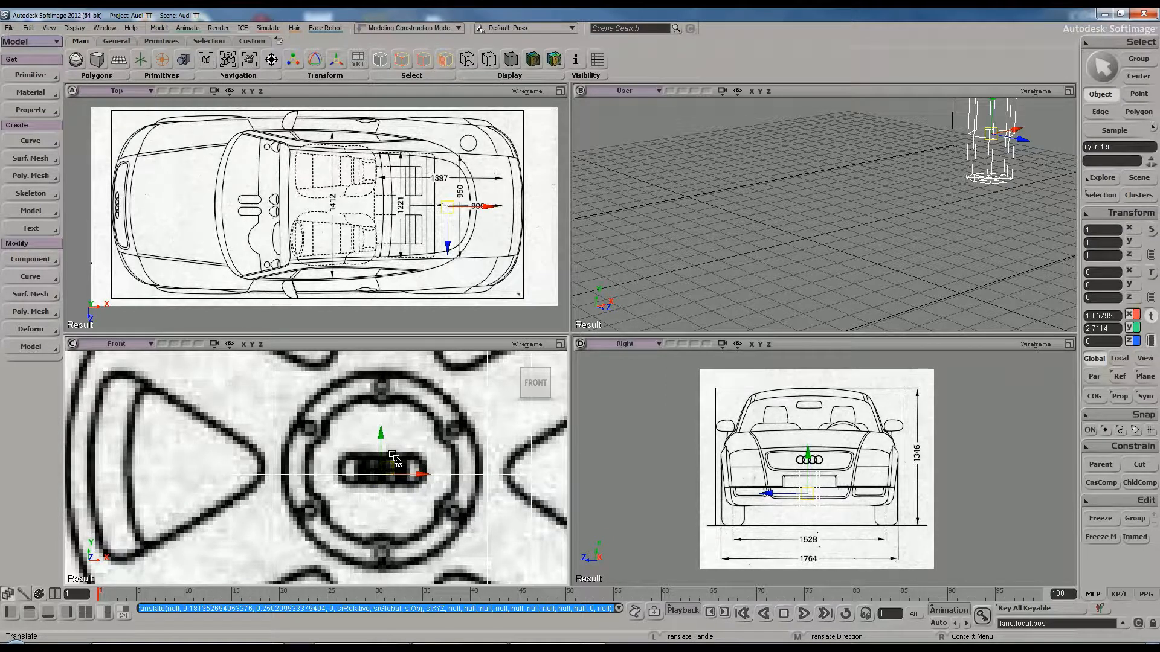
# Rotate the cylinder 90 degrees about X and scale its local X and Z to about 0.684 to match the hub ring
pyautogui.press('r')
pyautogui.scroll(-2, 396, 456)
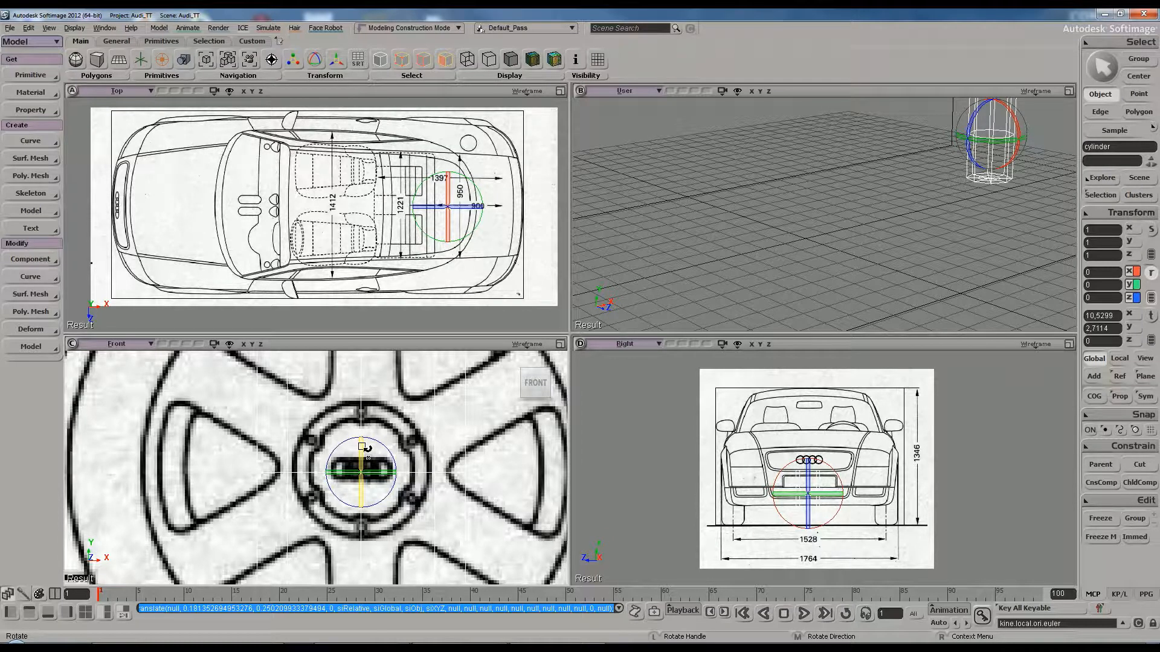
pyautogui.moveTo(361, 447); pyautogui.dragTo(363, 540)
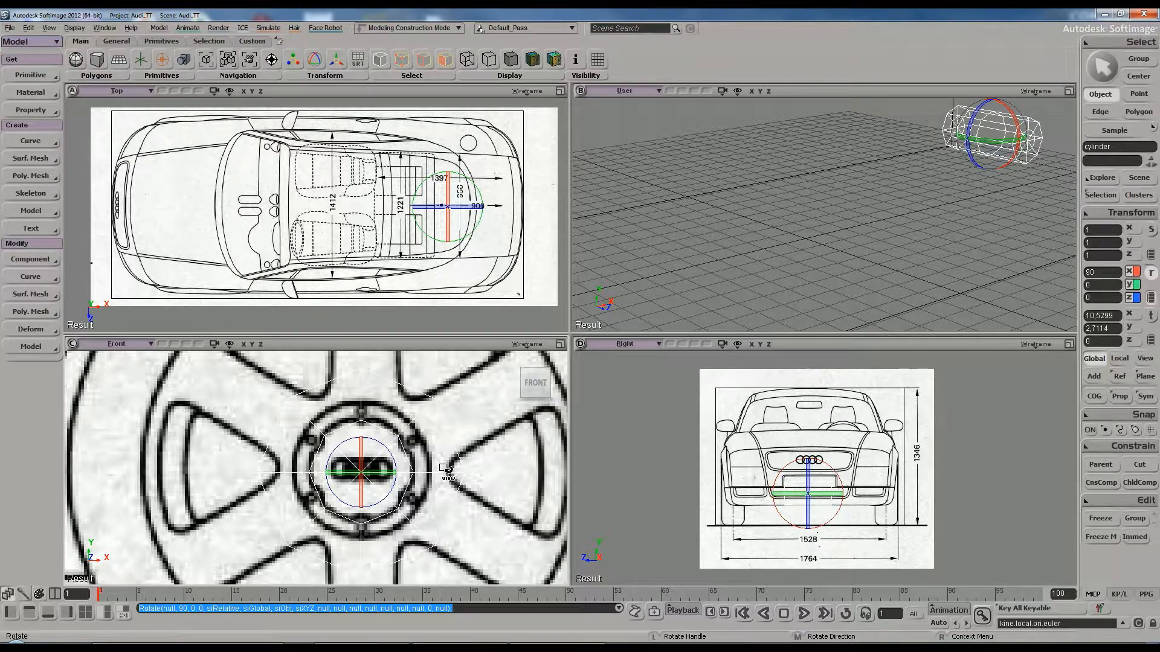
pyautogui.press('x')
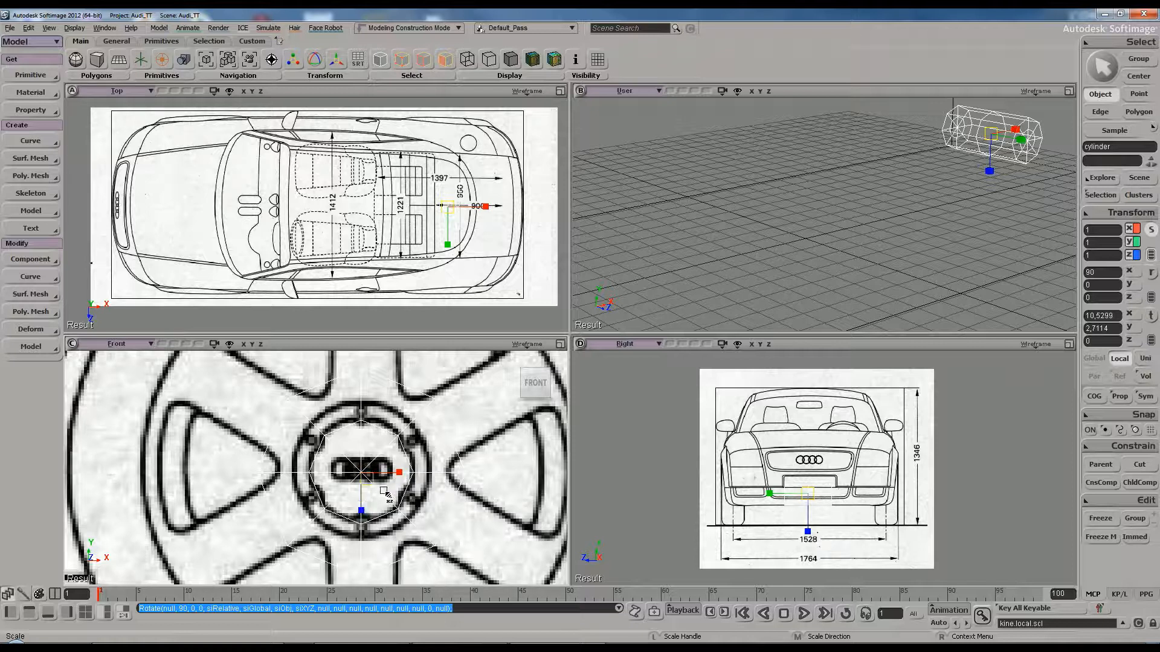
pyautogui.moveTo(382, 489); pyautogui.dragTo(362, 475)
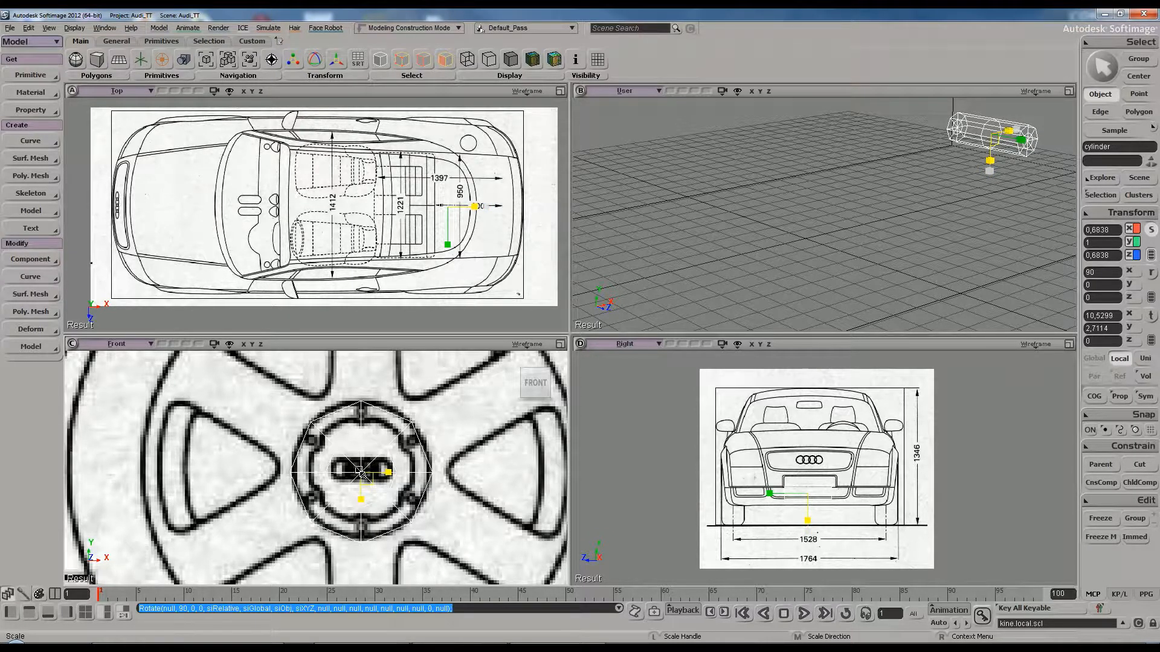
pyautogui.moveTo(361, 473); pyautogui.dragTo(360, 473)
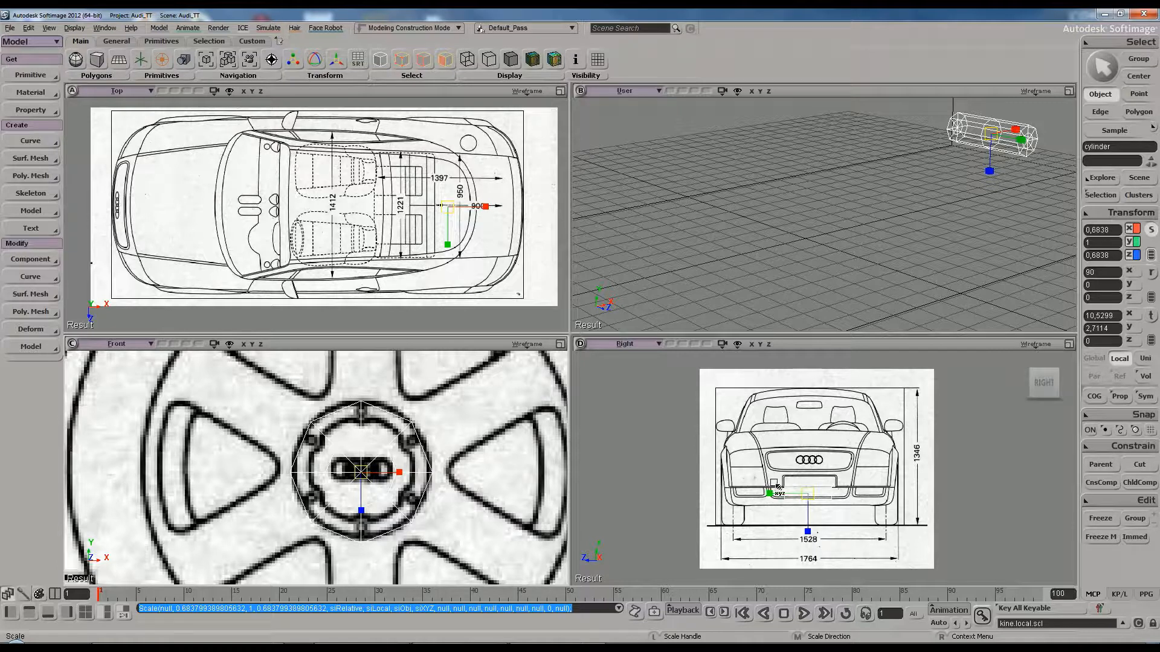
# Move the cylinder sideways towards the wheel in the Right view, to about Z -5.65
pyautogui.scroll(5, 812, 483)
pyautogui.press('s')
pyautogui.moveTo(873, 488); pyautogui.dragTo(821, 432)
pyautogui.press('v')
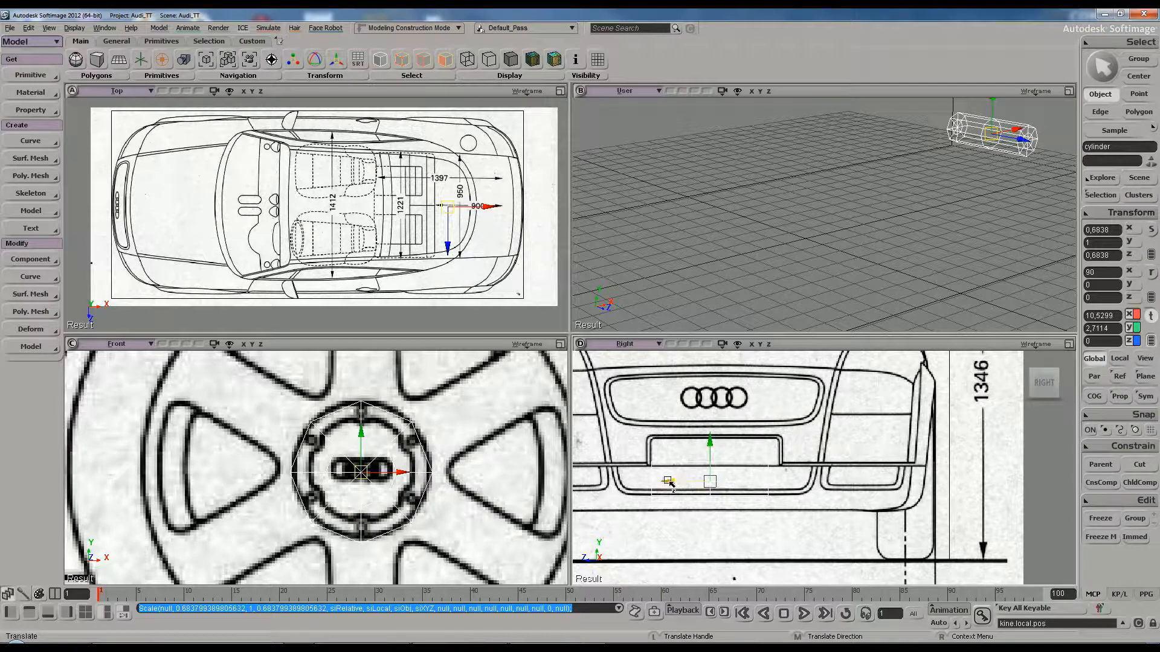
pyautogui.moveTo(673, 483); pyautogui.dragTo(835, 487)
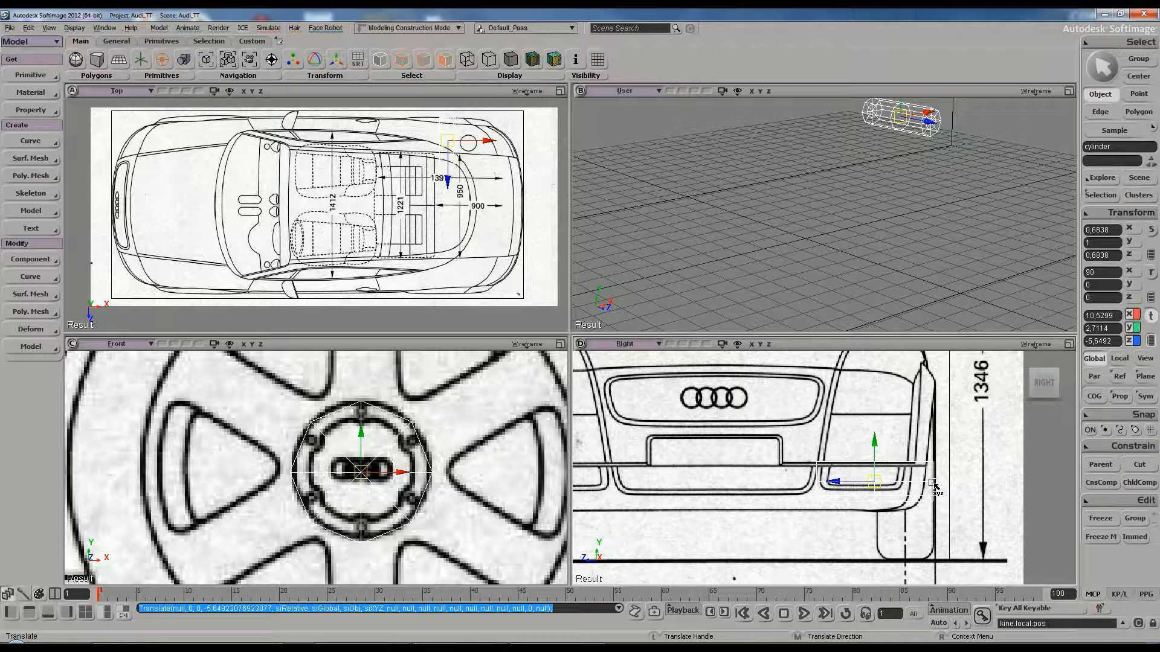
# Flatten the cylinder into a thin disc by scaling its local Y to about 0.056
pyautogui.press('space')
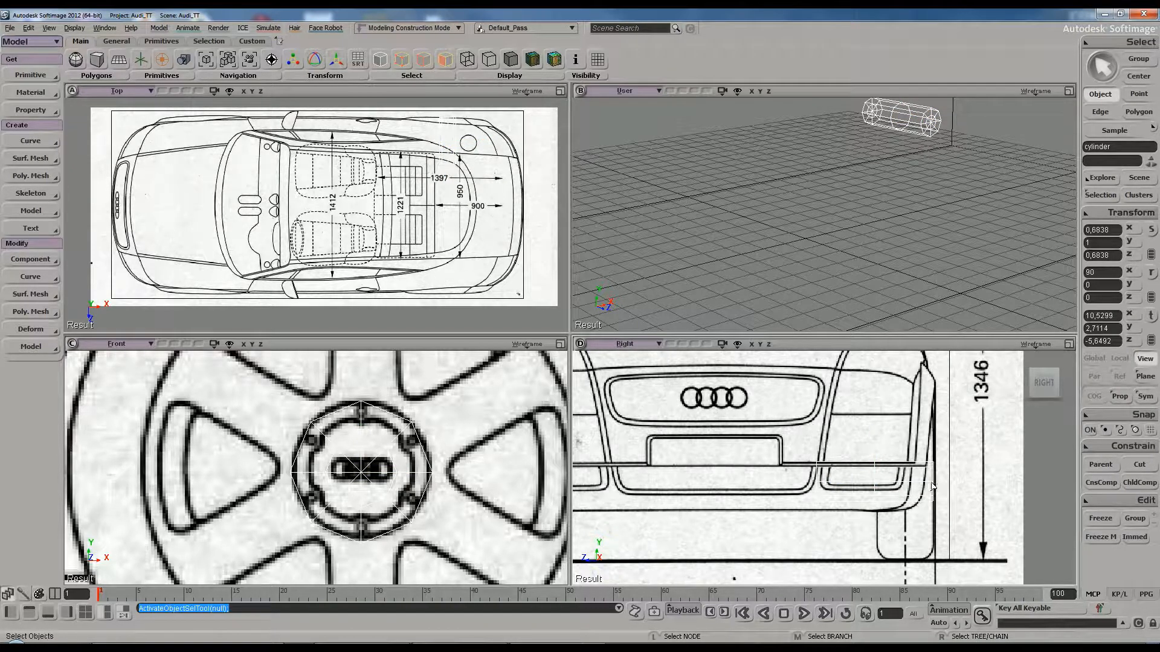
pyautogui.press('x')
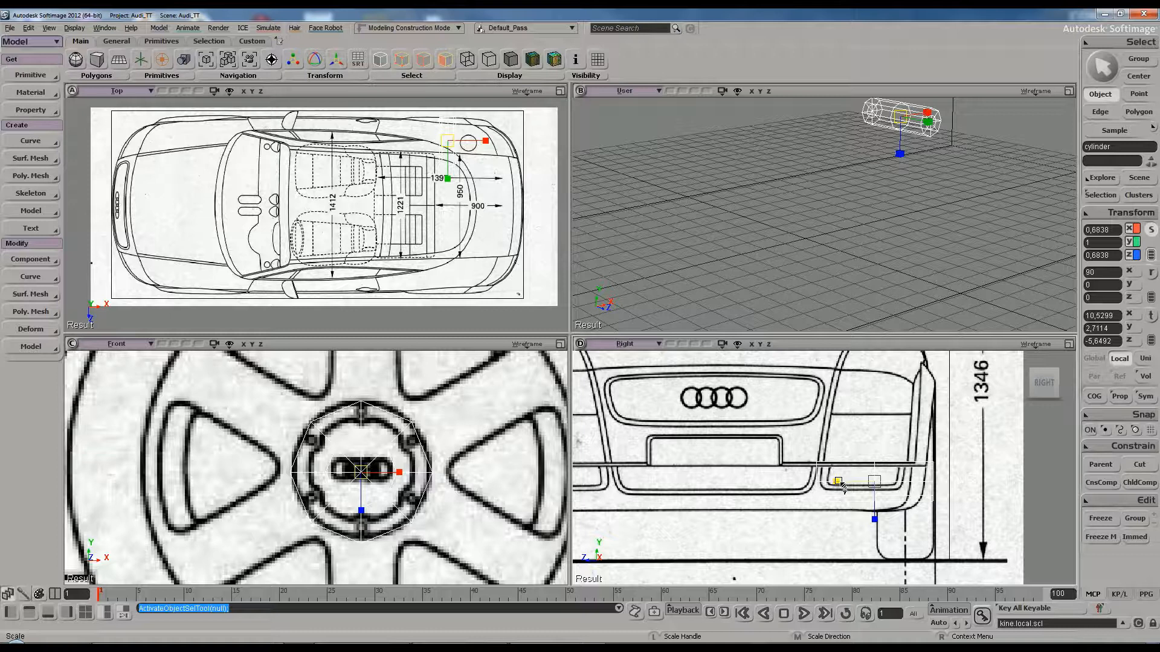
pyautogui.moveTo(844, 488); pyautogui.dragTo(916, 484)
# Move the flattened cylinder out to the tyre's outer edge, at about Z -7.60
pyautogui.scroll(5, 785, 459)
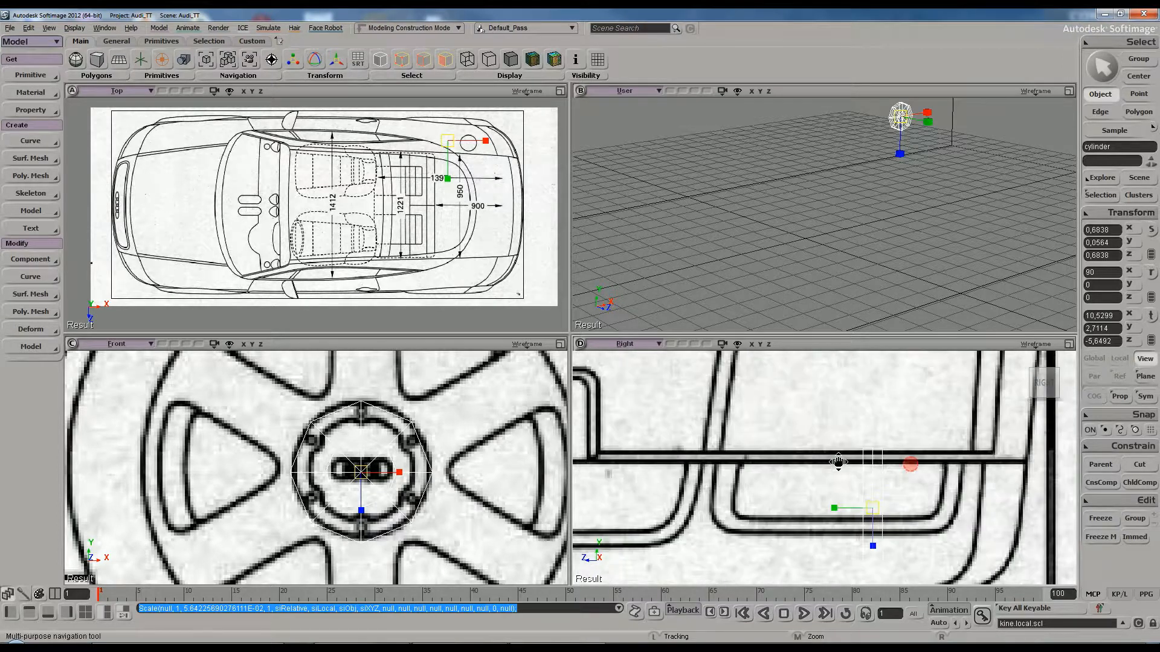
pyautogui.press('v')
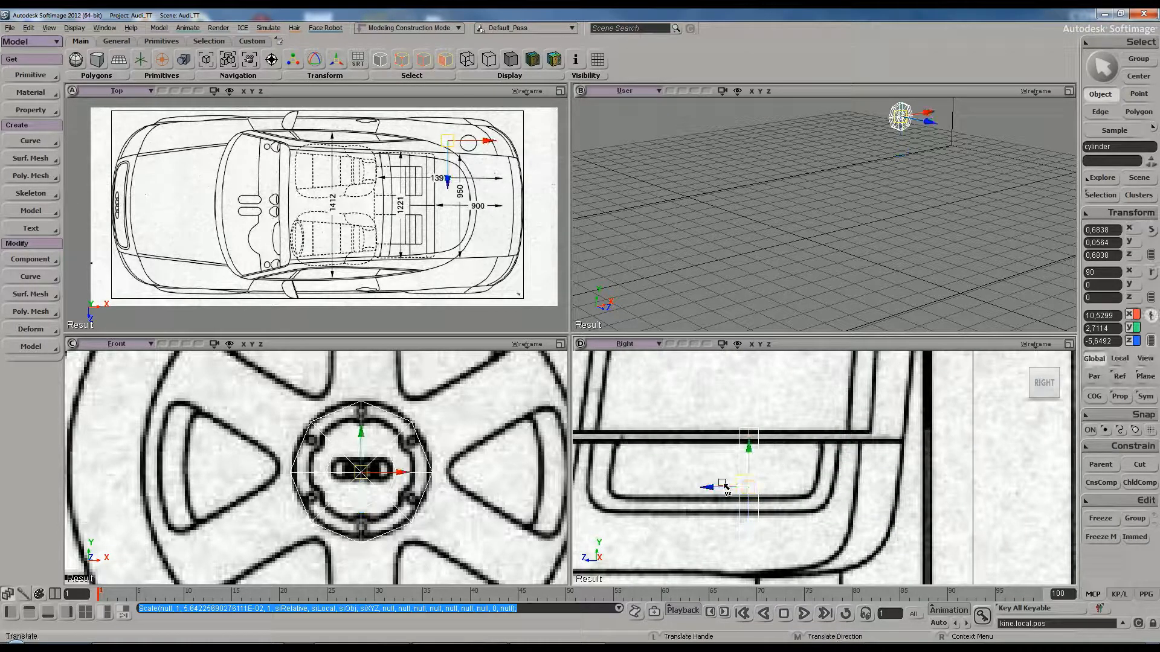
pyautogui.moveTo(757, 490); pyautogui.dragTo(885, 490)
pyautogui.scroll(-3, 894, 471)
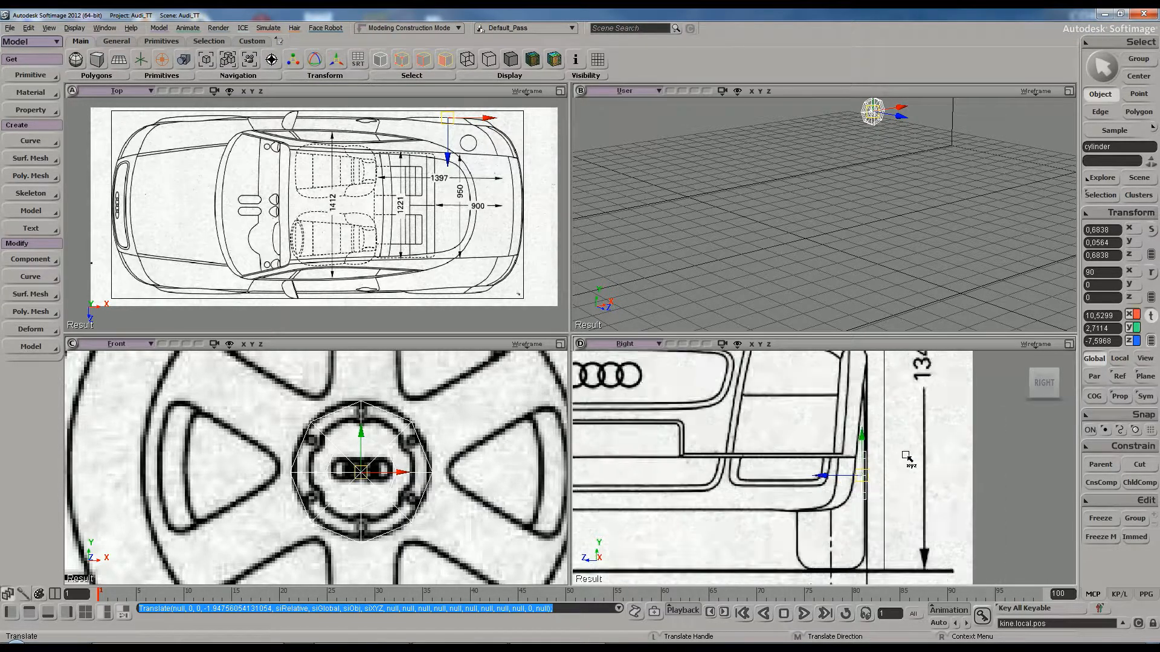
pyautogui.scroll(2, 906, 456)
# Switch the User view around the flattened cylinder to Shaded display mode
pyautogui.press('s')
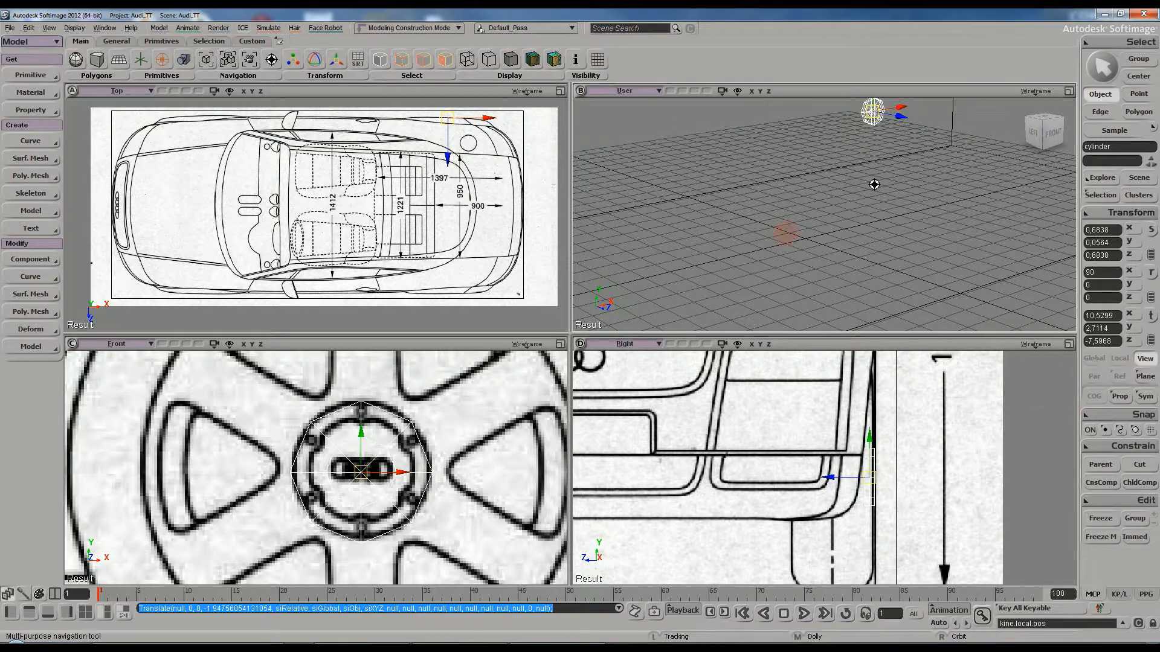
pyautogui.moveTo(874, 185); pyautogui.dragTo(870, 250)
pyautogui.moveTo(870, 249); pyautogui.dragTo(875, 233, button='right')
pyautogui.scroll(4, 880, 226)
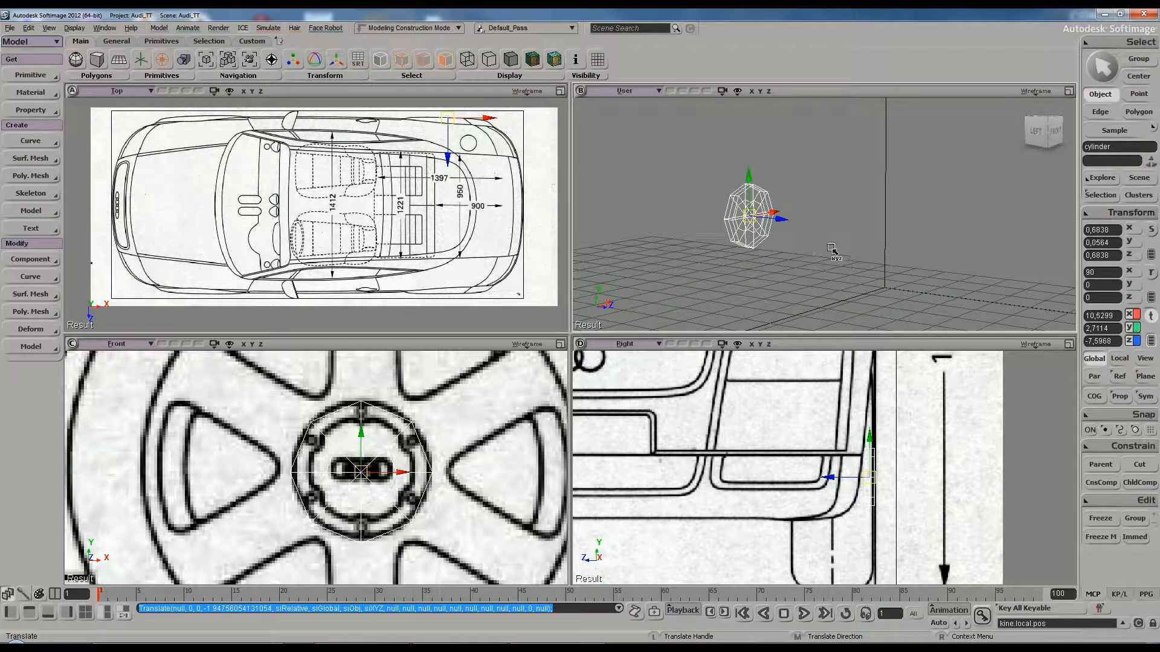
pyautogui.press('f')
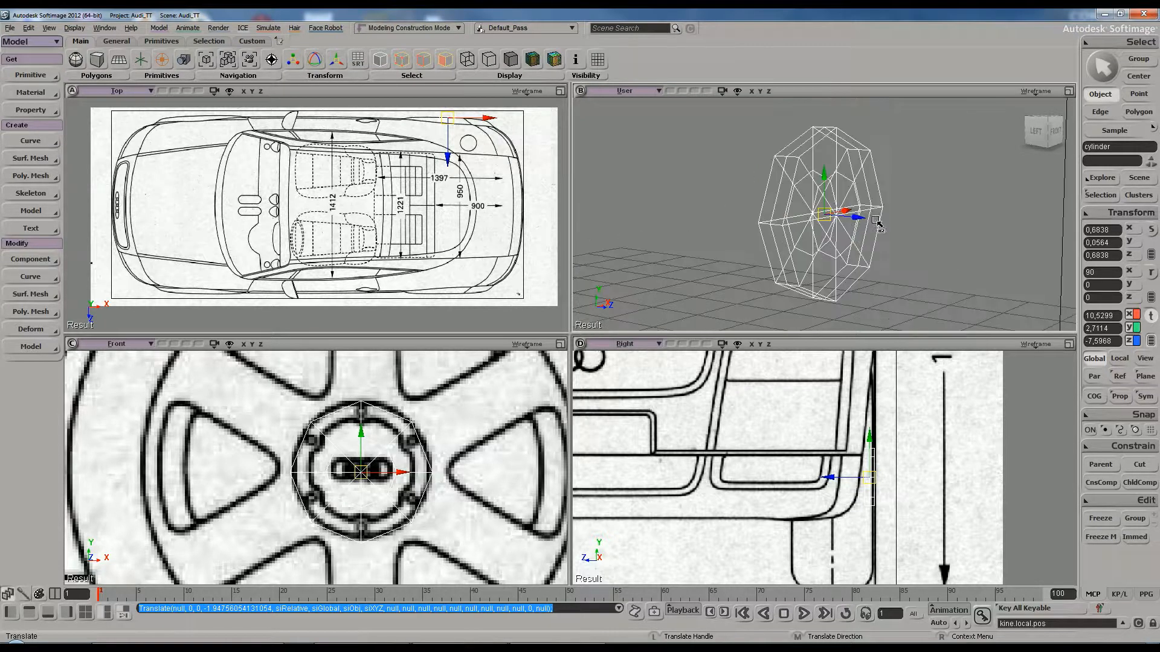
pyautogui.press('s')
pyautogui.moveTo(924, 208); pyautogui.dragTo(906, 184, button='right')
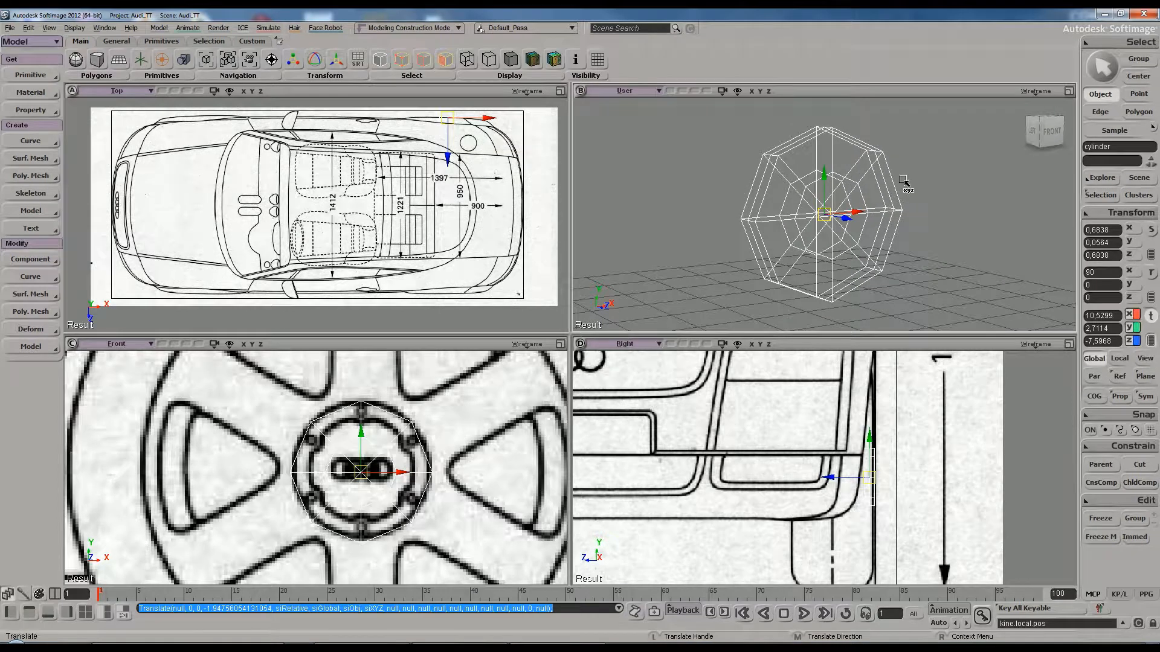
pyautogui.moveTo(839, 208); pyautogui.dragTo(853, 207, button='right')
pyautogui.click(1034, 92)
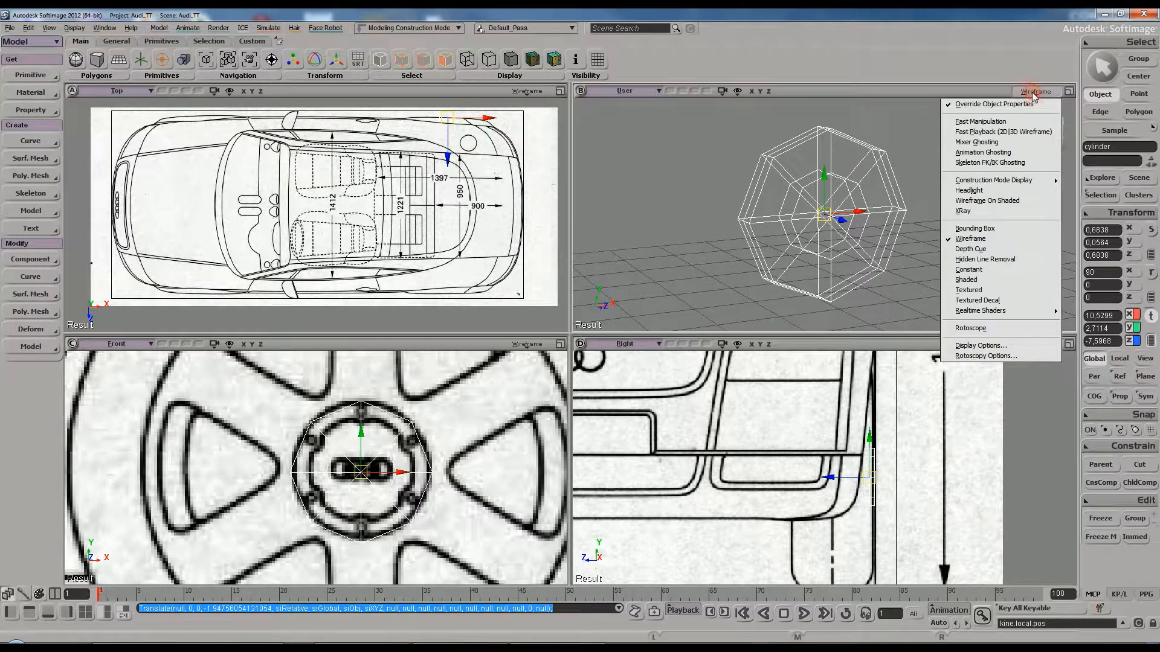
pyautogui.click(977, 280)
pyautogui.press('s')
pyautogui.moveTo(934, 244)
pyautogui.mouseDown(button='right')
pyautogui.moveTo(971, 241)
pyautogui.moveTo(834, 238)
pyautogui.moveTo(937, 238)
pyautogui.moveTo(931, 247)
pyautogui.mouseUp(button='right')
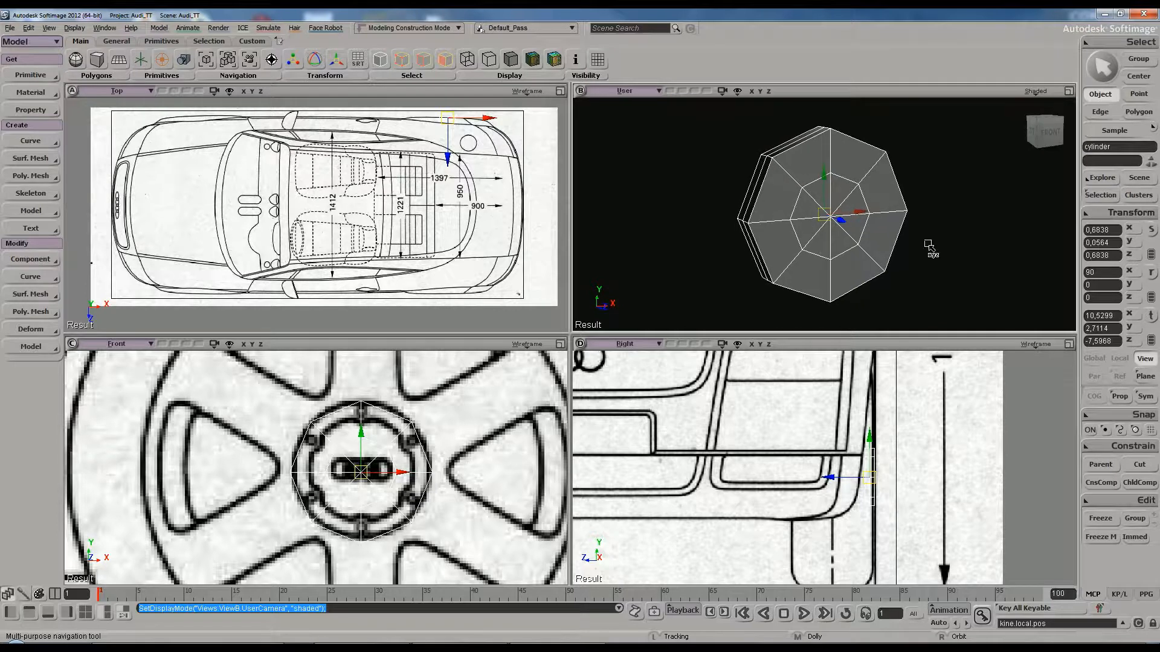
# Select the large cube enclosing the car and hide it
pyautogui.press('v')
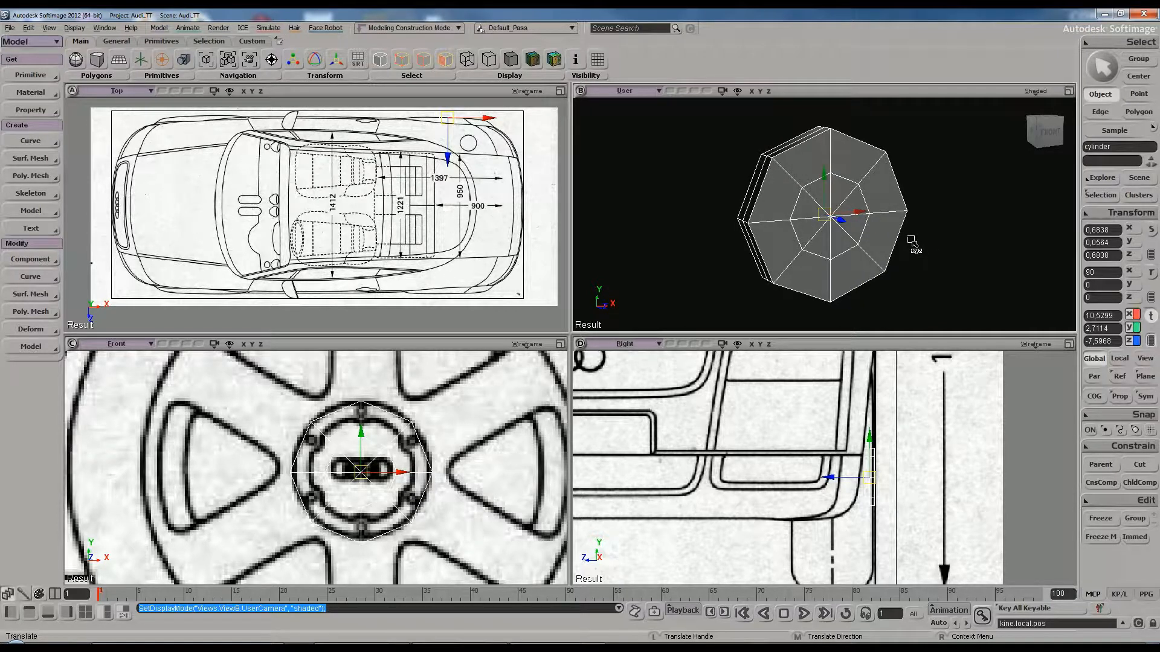
pyautogui.scroll(-2, 878, 225)
pyautogui.scroll(-3, 878, 225)
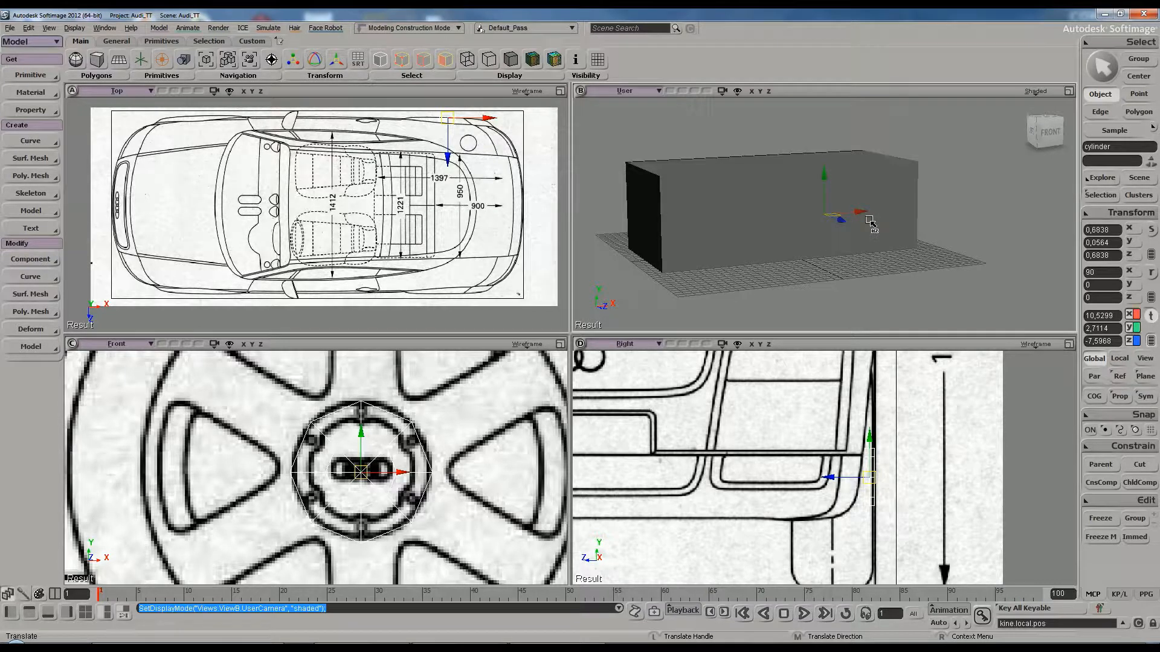
pyautogui.scroll(1, 869, 221)
pyautogui.press('space')
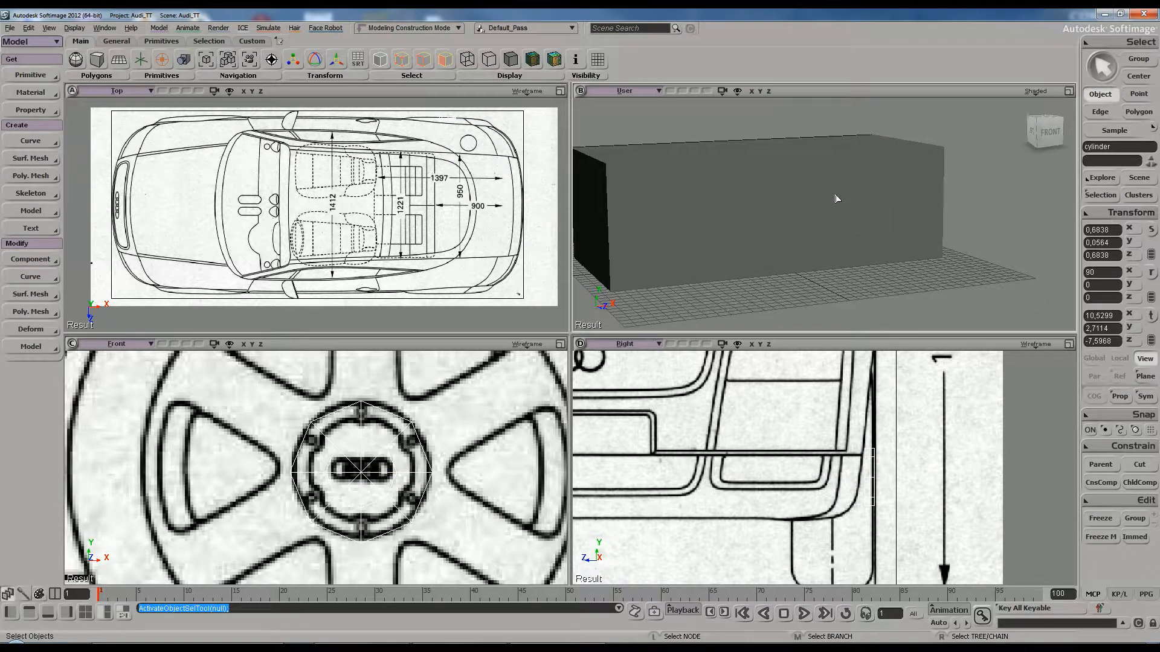
pyautogui.click(837, 198)
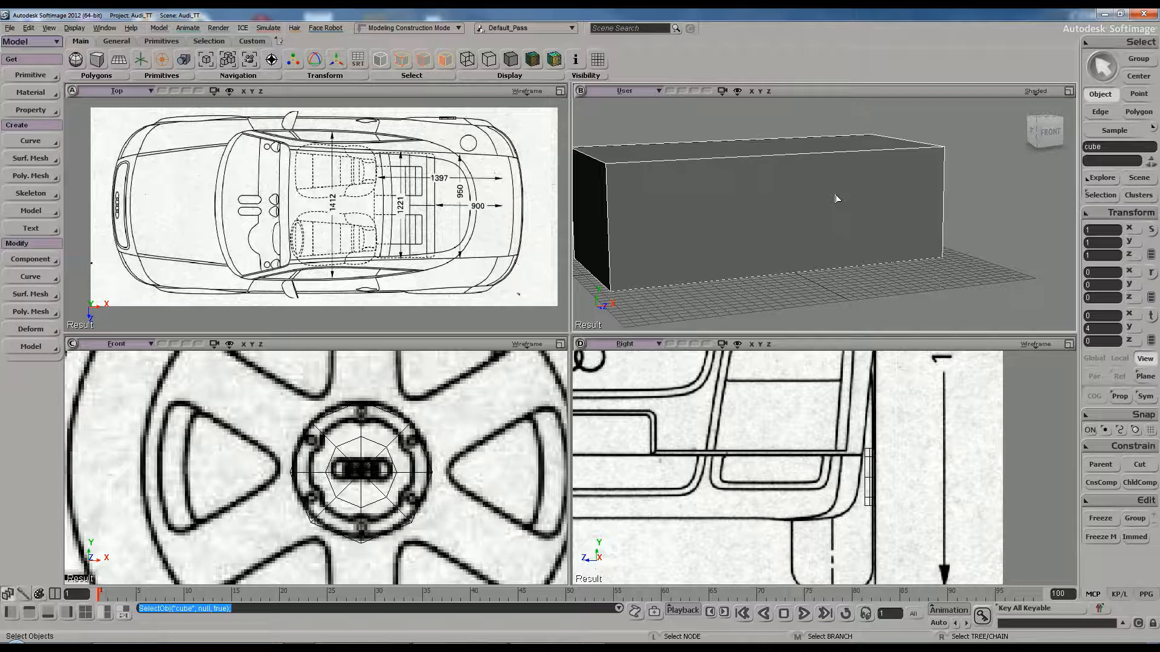
pyautogui.press('h')
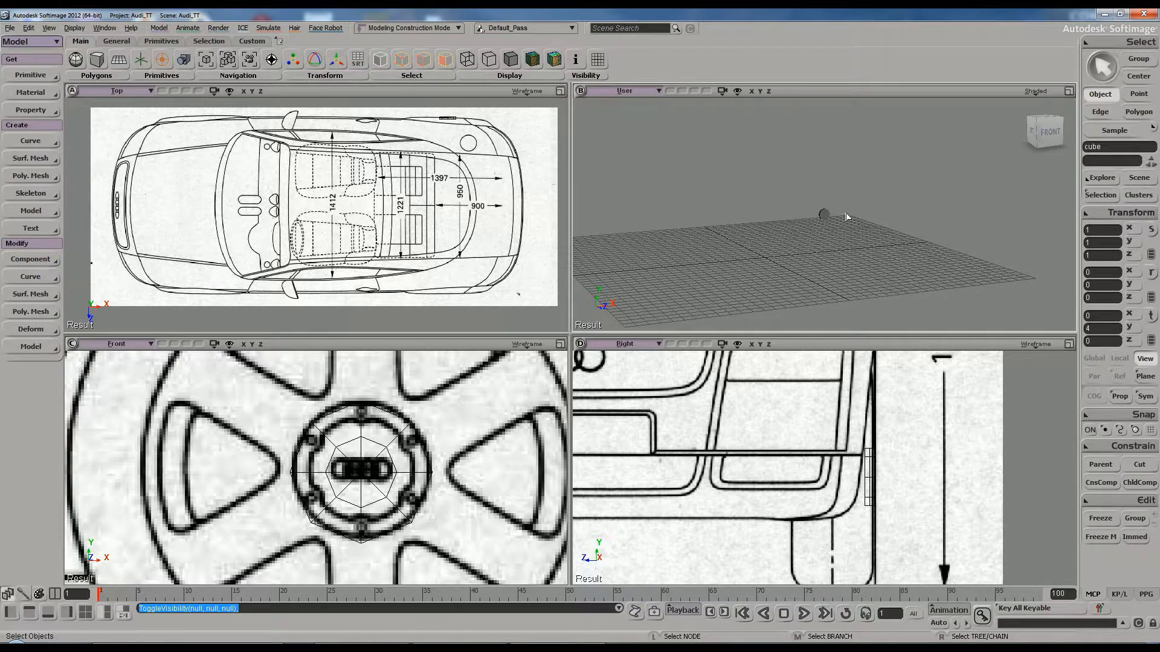
# Open an Explorer listing the scene root's objects
pyautogui.scroll(8, 858, 212)
pyautogui.press('s')
pyautogui.press('space')
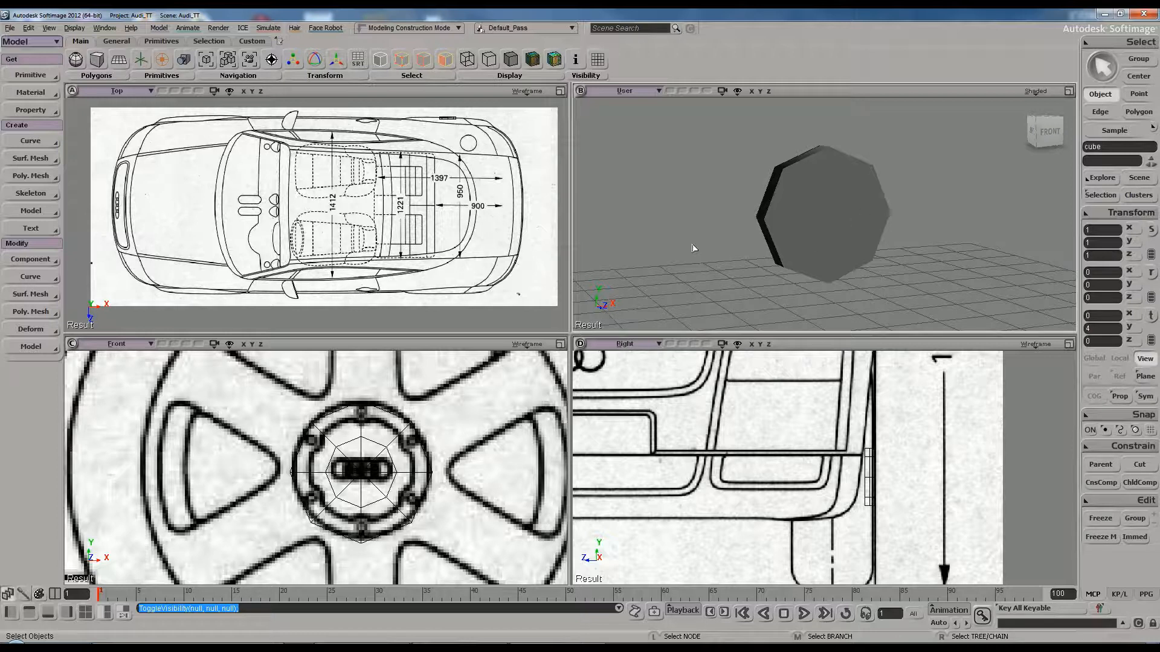
pyautogui.press('8')
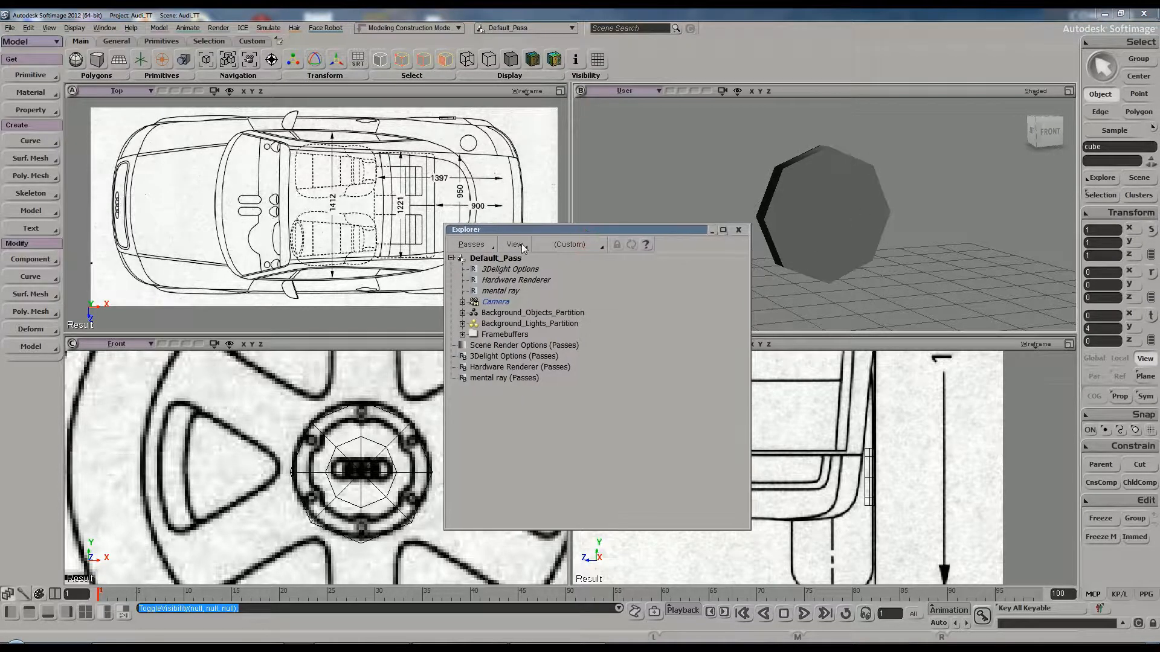
pyautogui.click(473, 245)
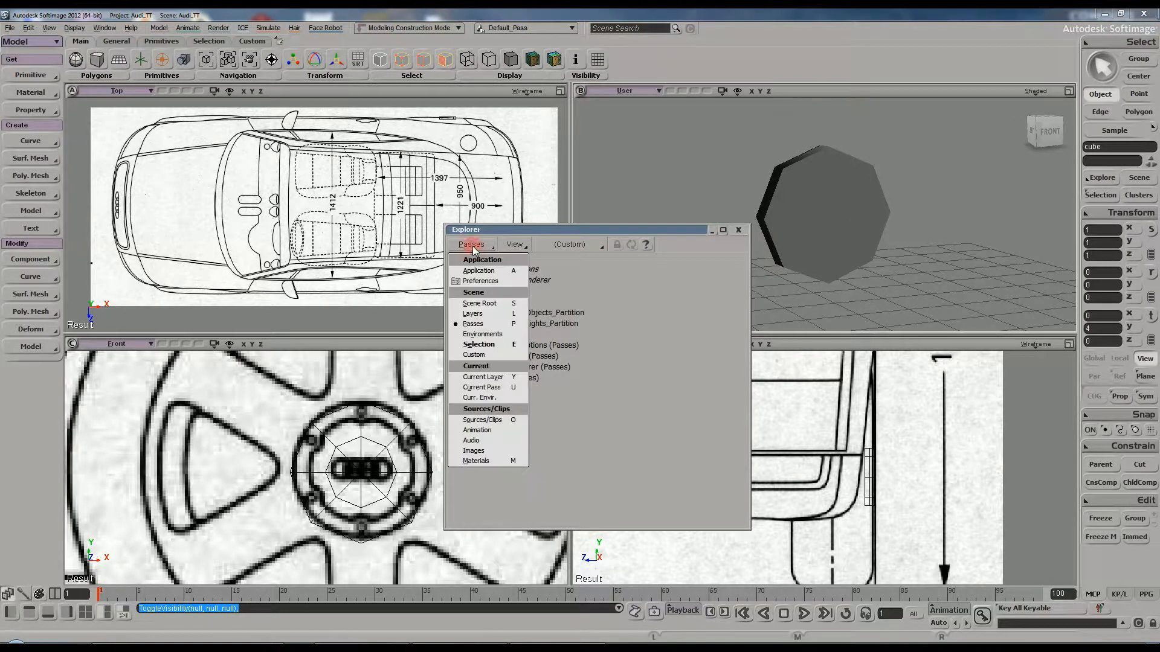
pyautogui.click(485, 304)
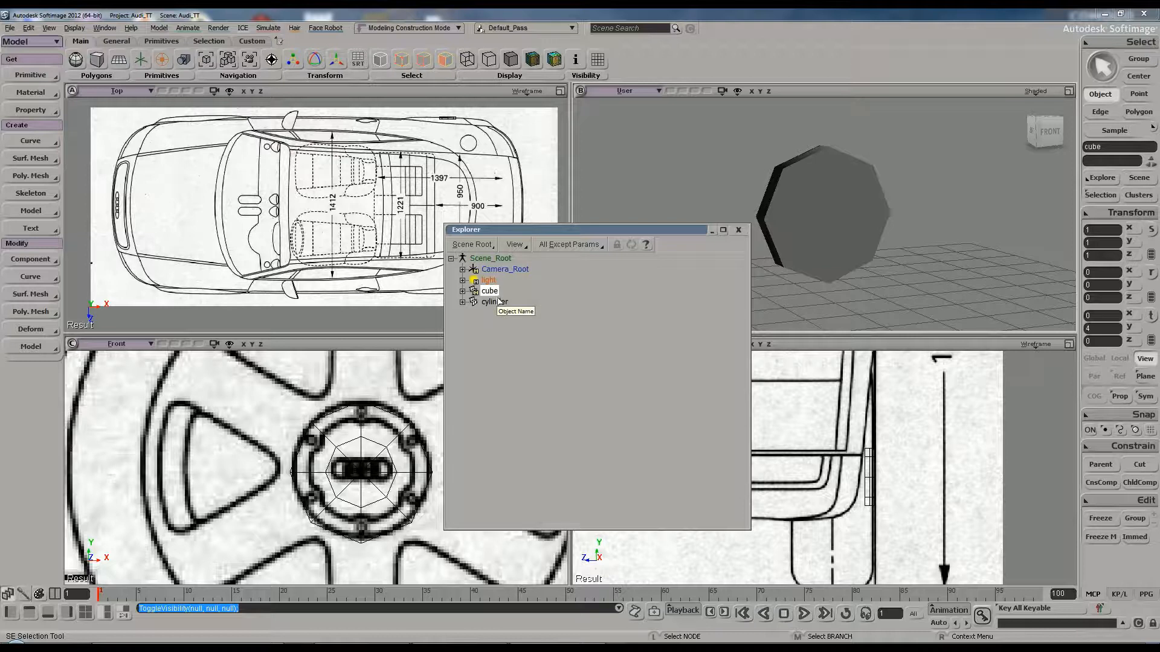
# Rename the hidden cube as Gabarit
pyautogui.doubleClick(494, 293)
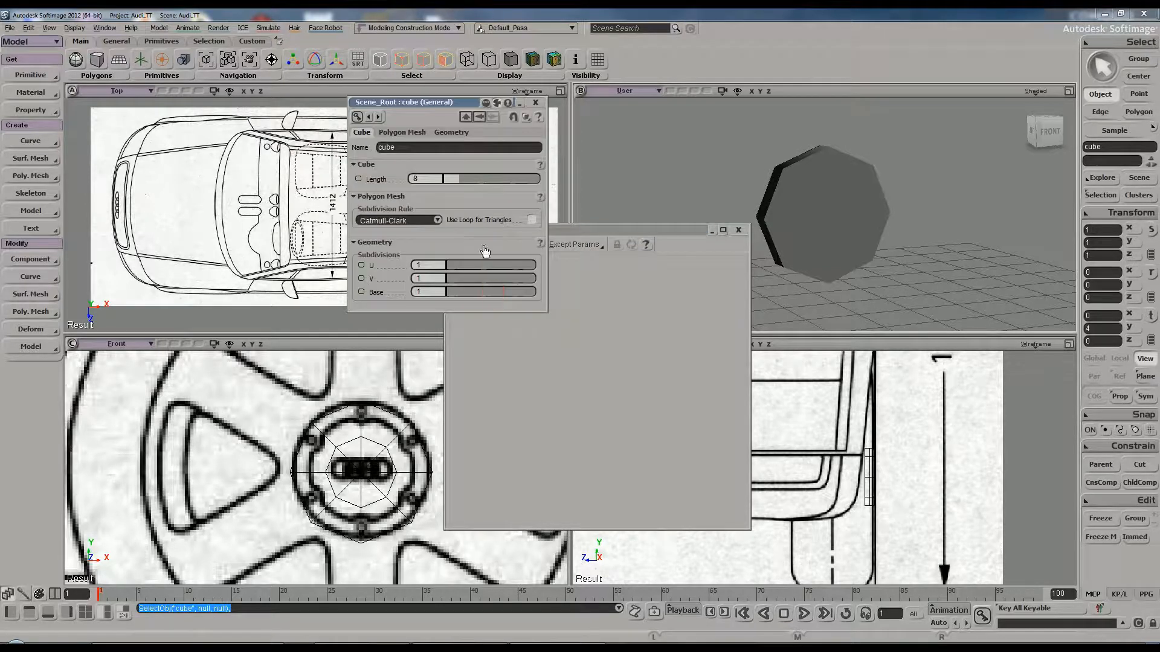
pyautogui.click(441, 151)
pyautogui.write('Gabarit')
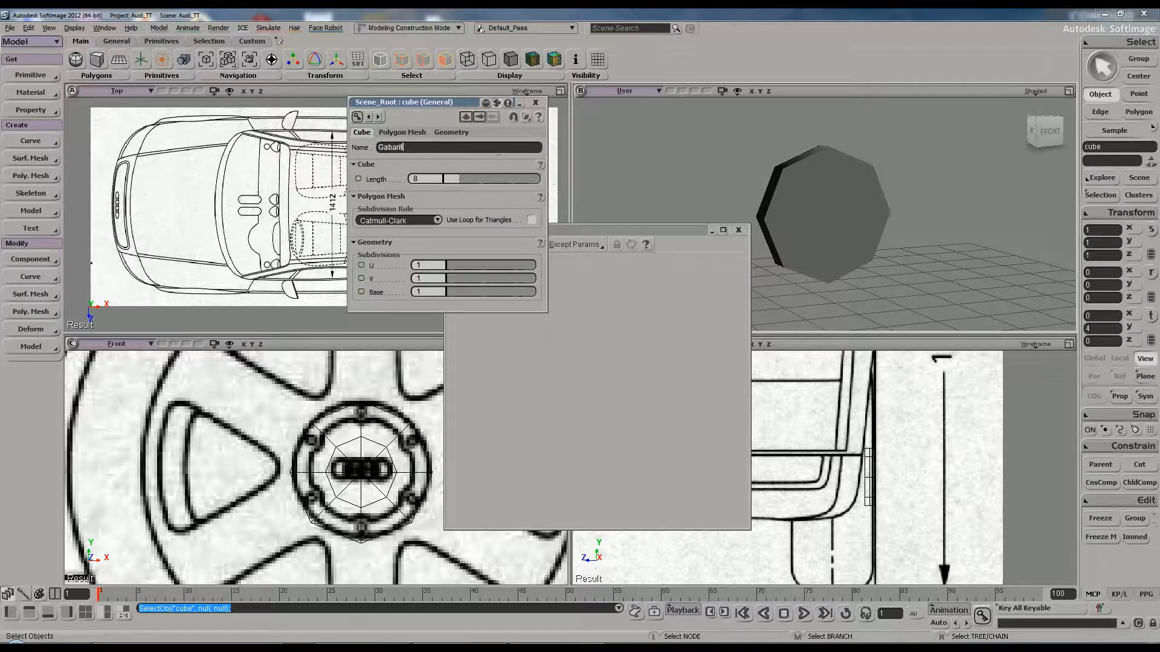
pyautogui.press('Return')
pyautogui.click(536, 103)
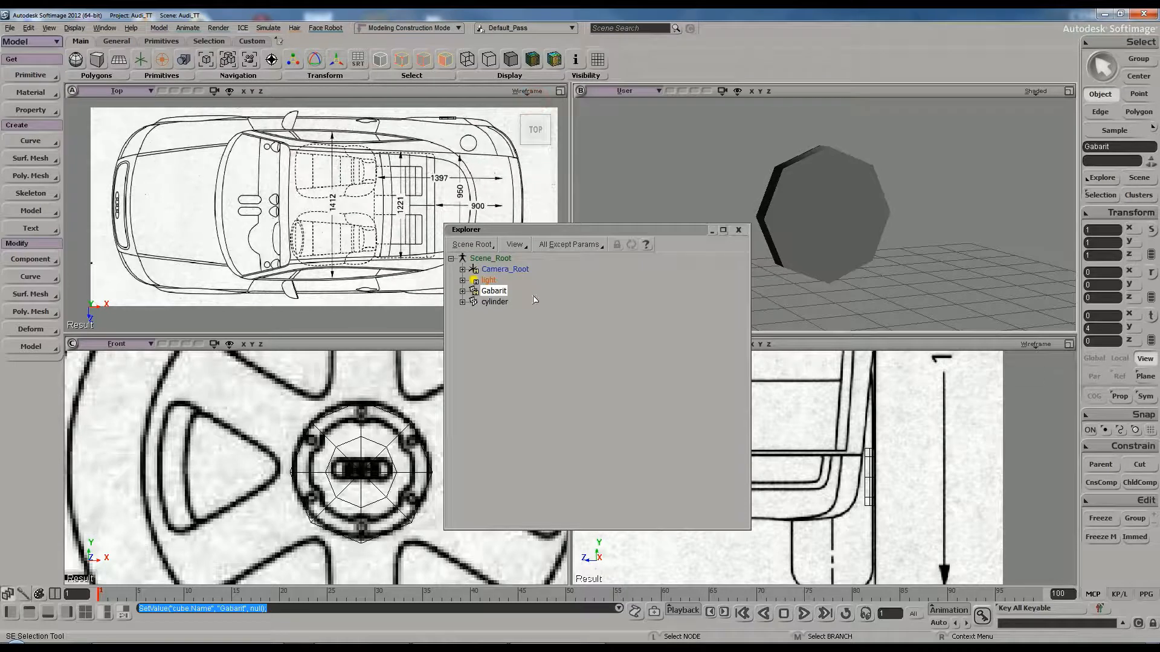
# Rename the cylinder as Jante and close the Explorer
pyautogui.click(501, 303)
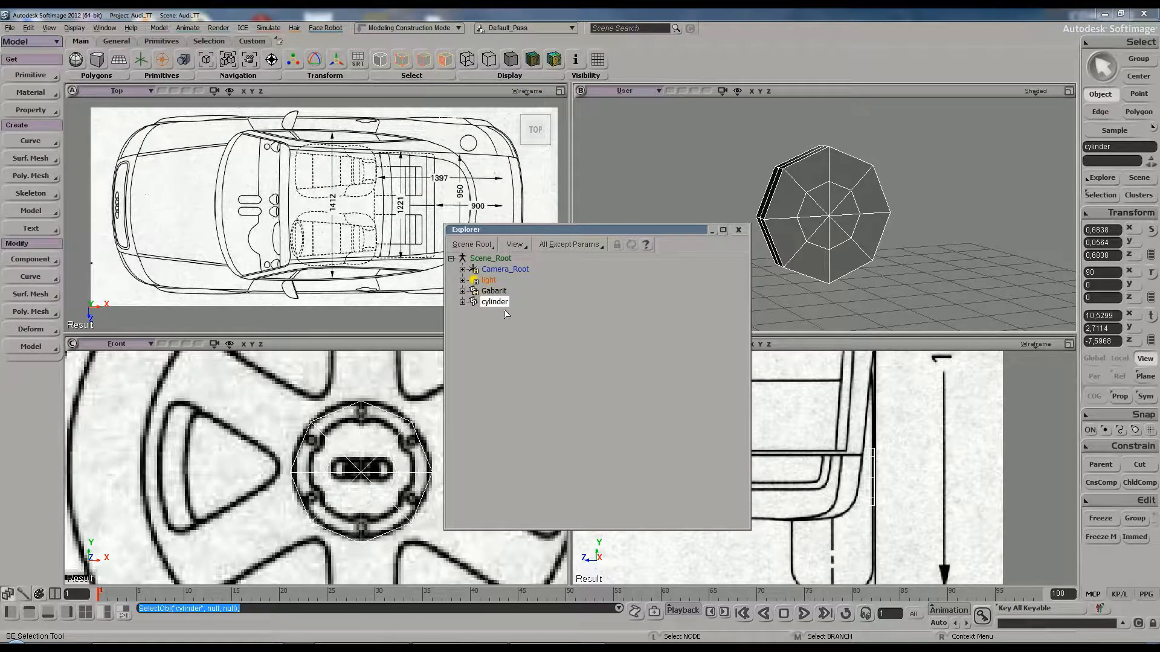
pyautogui.doubleClick(493, 302)
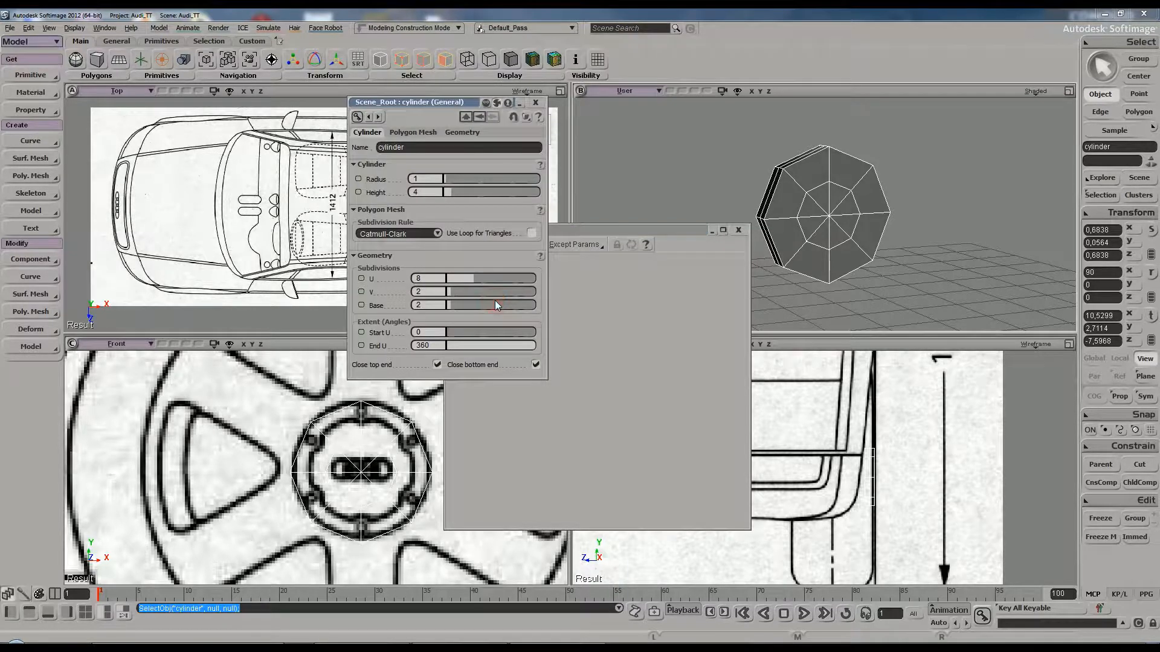
pyautogui.click(440, 150)
pyautogui.write('J')
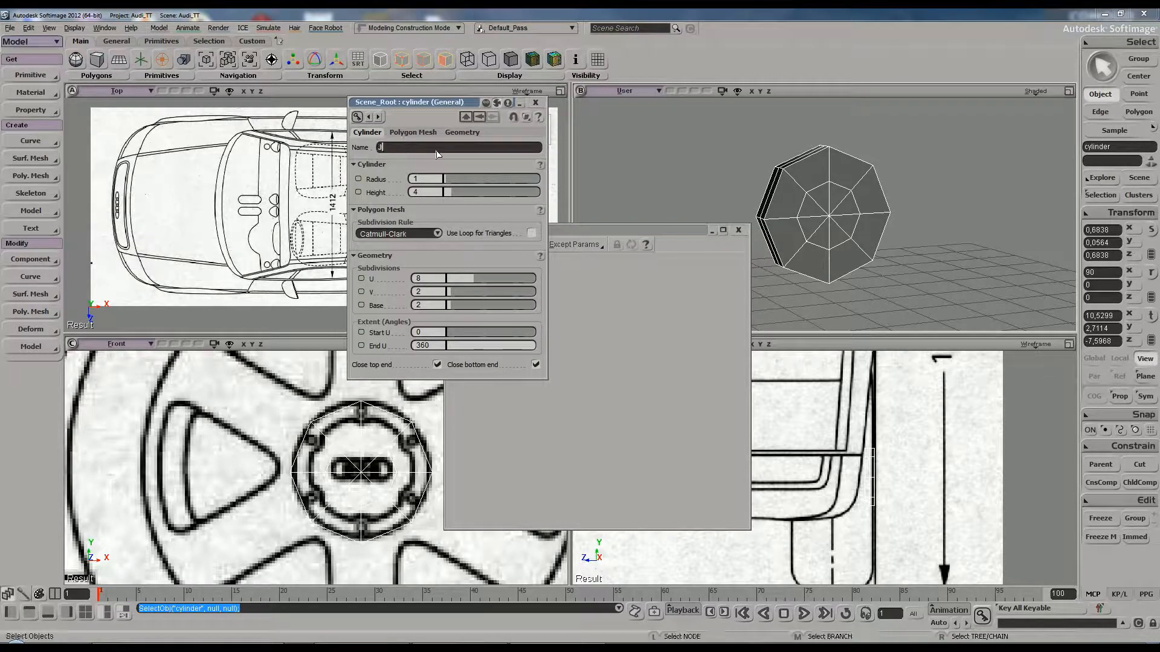
pyautogui.write('ante')
pyautogui.press('Return')
pyautogui.click(535, 102)
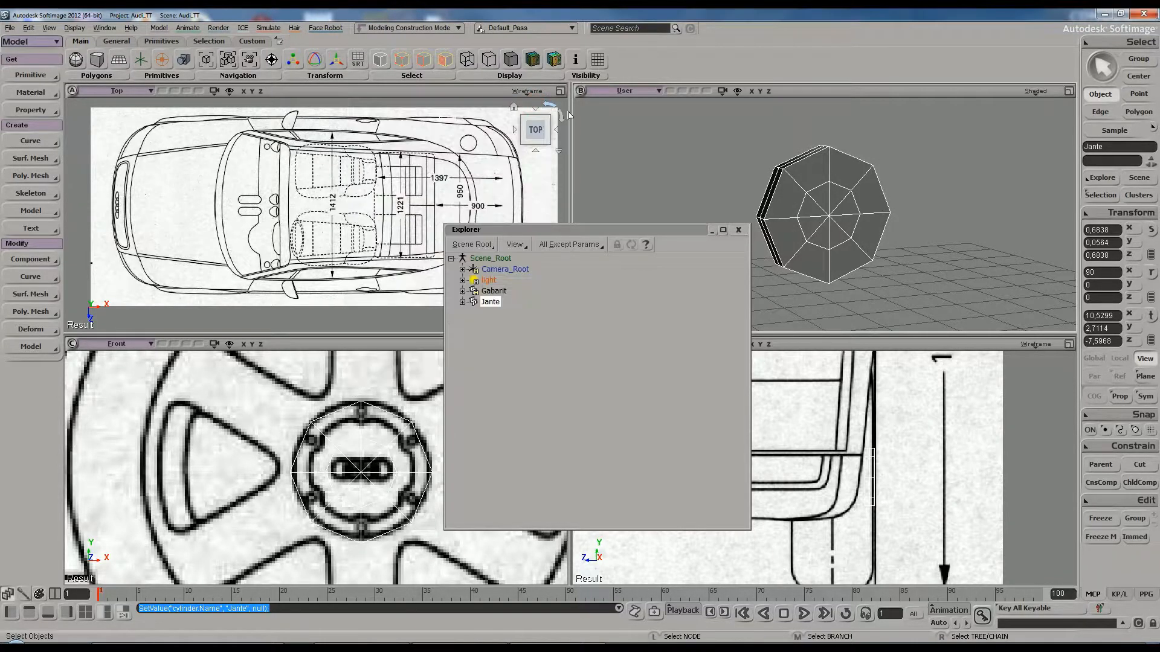
pyautogui.click(737, 231)
# Select the Jante cylinder in the User view and open its general properties
pyautogui.press('s')
pyautogui.moveTo(715, 229); pyautogui.dragTo(724, 230, button='right')
pyautogui.scroll(2, 790, 224)
pyautogui.moveTo(790, 225); pyautogui.dragTo(748, 207)
pyautogui.moveTo(748, 207); pyautogui.dragTo(824, 212, button='right')
pyautogui.press('f')
pyautogui.press('s')
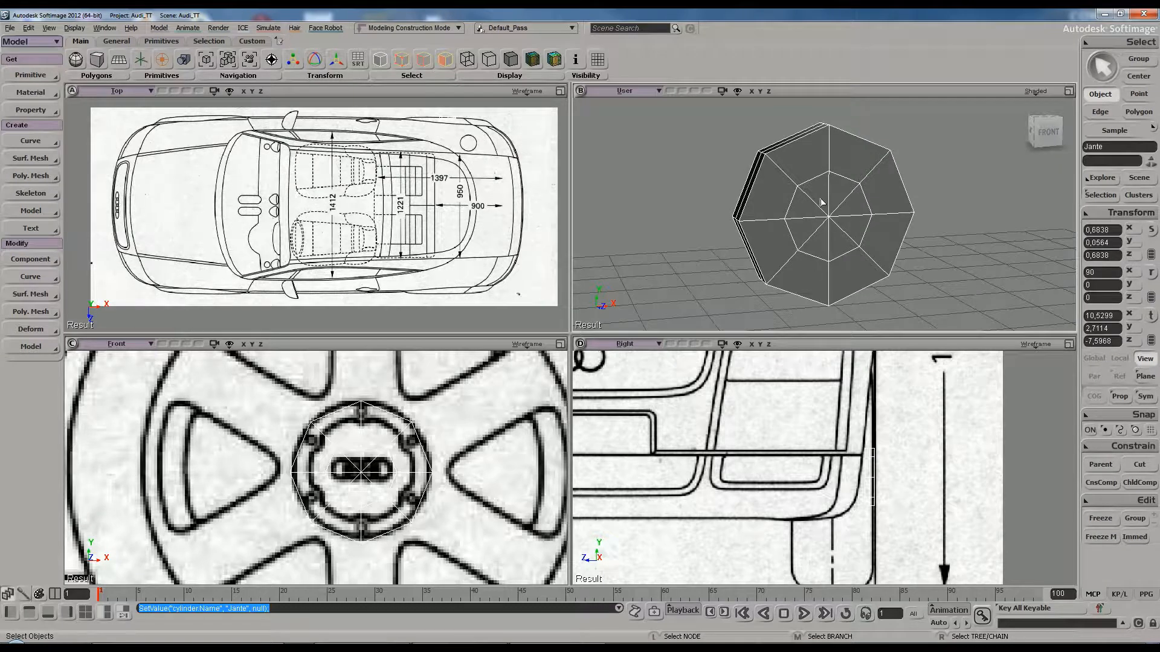
pyautogui.click(818, 198)
pyautogui.press('Return')
pyautogui.moveTo(447, 106); pyautogui.dragTo(575, 146)
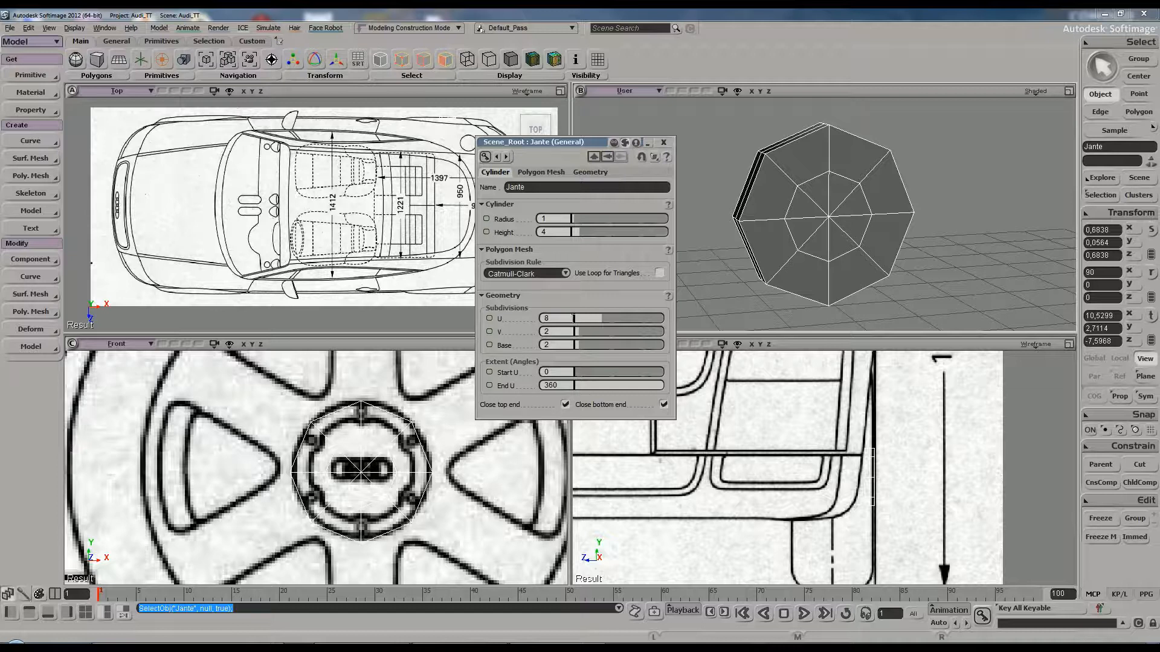
# Try 4 V subdivisions on the Jante cylinder and return the value to 2
pyautogui.moveTo(599, 318)
pyautogui.mouseDown()
pyautogui.moveTo(611, 317)
pyautogui.moveTo(587, 331)
pyautogui.mouseUp()
pyautogui.moveTo(758, 236); pyautogui.dragTo(840, 237, button='right')
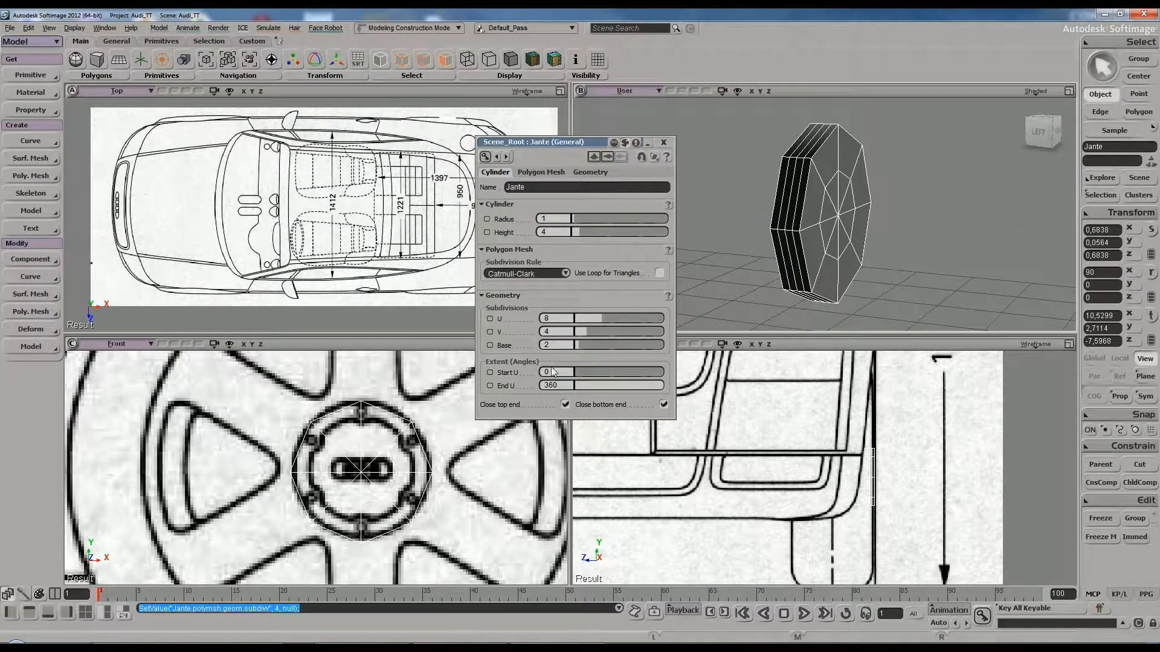
pyautogui.moveTo(585, 332); pyautogui.dragTo(581, 332)
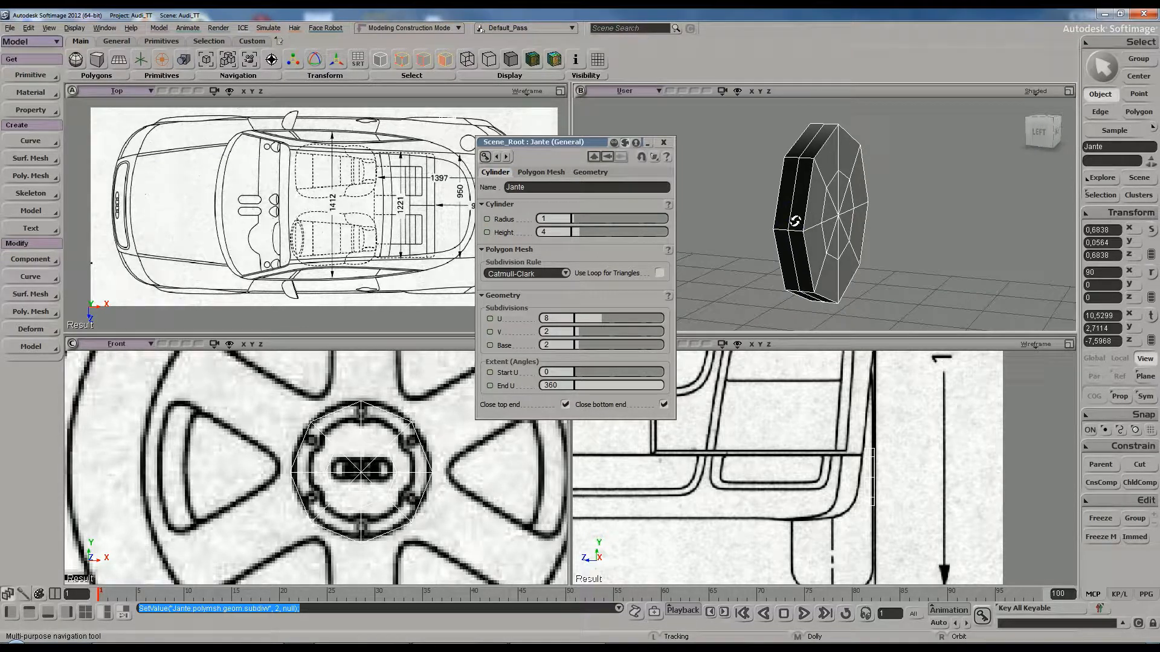
pyautogui.press('s')
pyautogui.moveTo(832, 203)
pyautogui.mouseDown(button='right')
pyautogui.moveTo(751, 201)
pyautogui.moveTo(810, 202)
pyautogui.mouseUp(button='right')
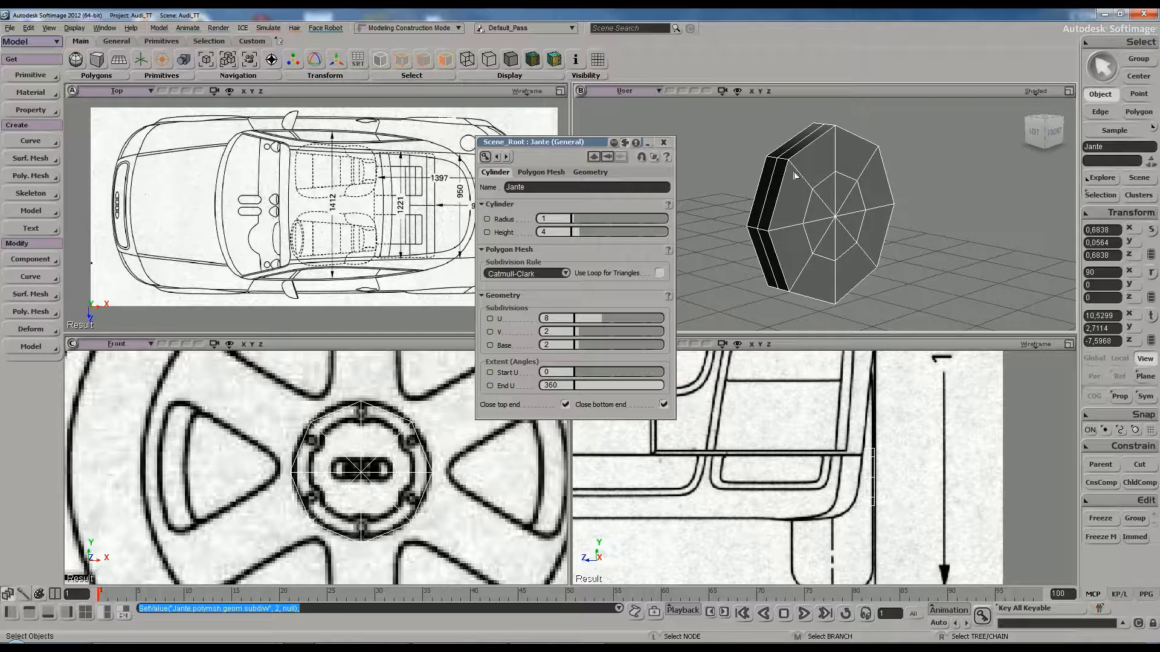
# Turn on the Headlight display option for the User view
pyautogui.click(1037, 91)
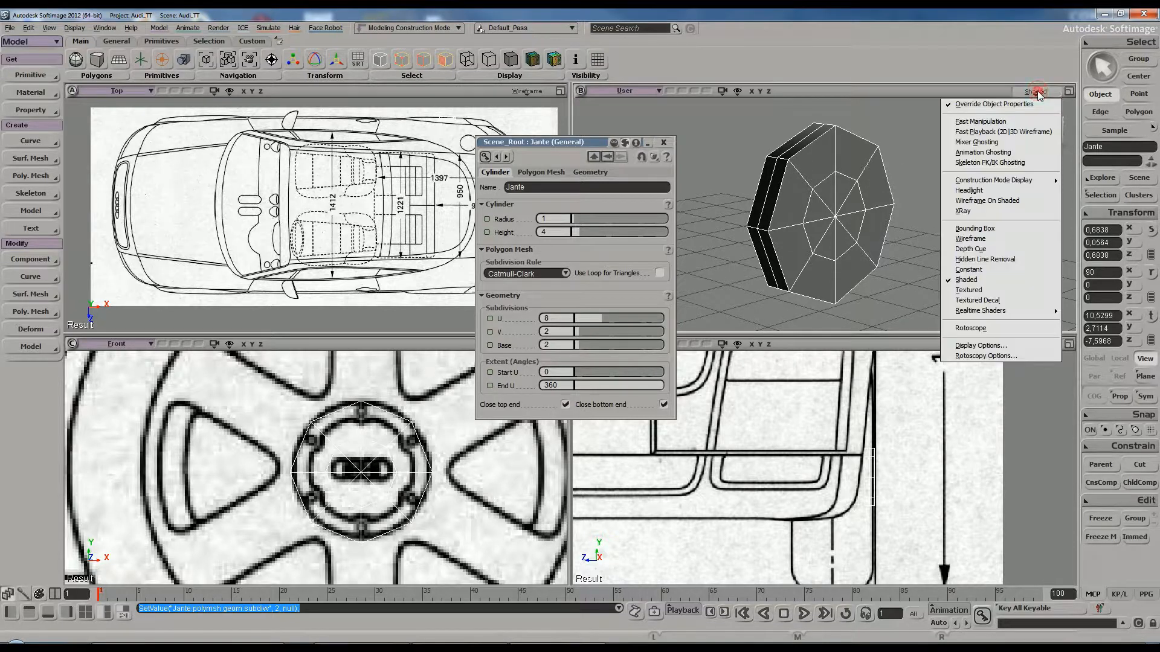
pyautogui.click(989, 190)
pyautogui.press('s')
pyautogui.moveTo(919, 217)
pyautogui.mouseDown(button='right')
pyautogui.moveTo(885, 216)
pyautogui.moveTo(930, 219)
pyautogui.moveTo(882, 206)
pyautogui.moveTo(864, 225)
pyautogui.moveTo(902, 241)
pyautogui.moveTo(906, 225)
pyautogui.moveTo(870, 219)
pyautogui.moveTo(922, 224)
pyautogui.moveTo(833, 232)
pyautogui.moveTo(840, 212)
pyautogui.mouseUp(button='right')
pyautogui.press('s')
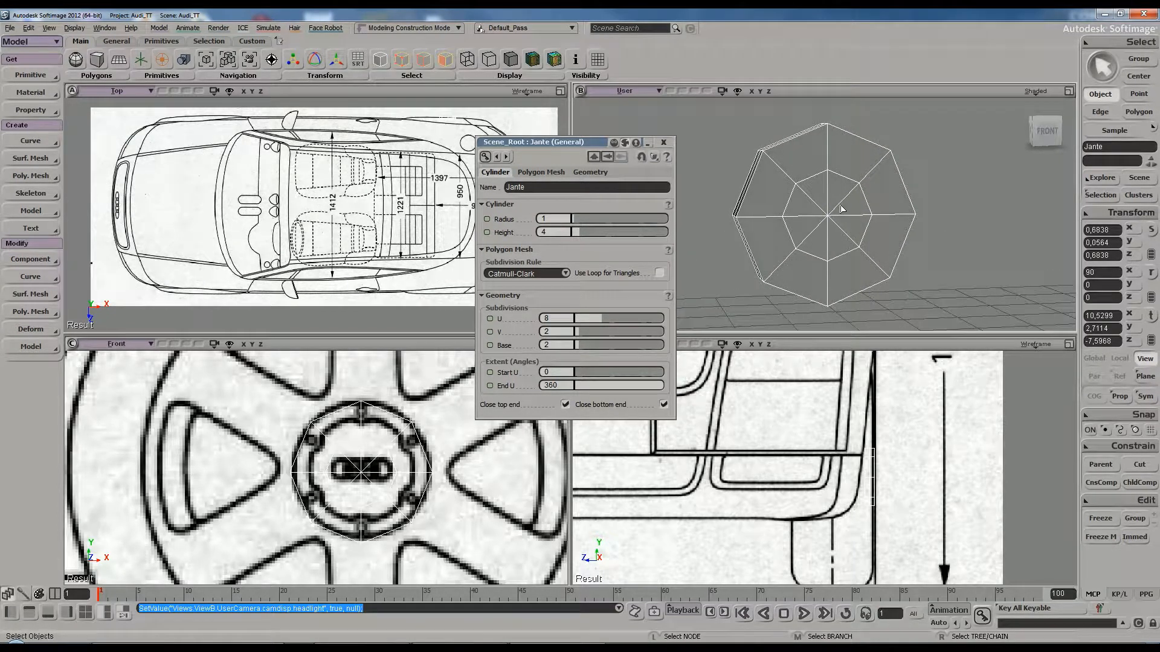
# Set the Jante cylinder's U subdivisions to 10
pyautogui.click(568, 320)
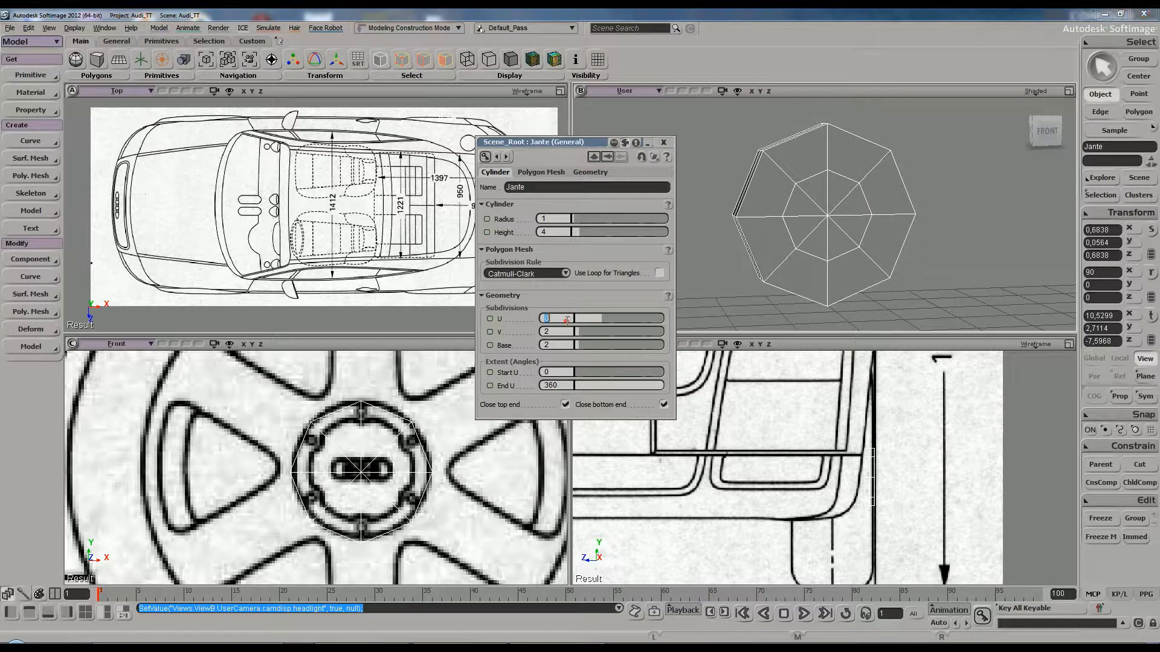
pyautogui.scroll(1, 567, 320)
pyautogui.scroll(1, 567, 320)
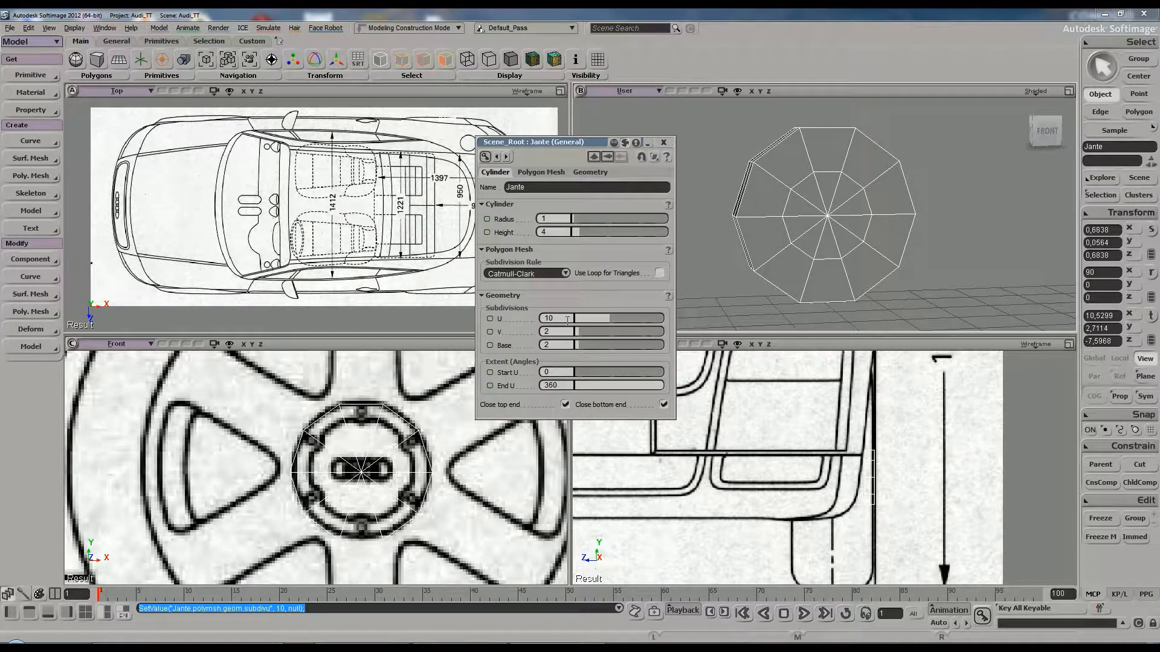
pyautogui.press('s')
pyautogui.moveTo(798, 208); pyautogui.dragTo(727, 216, button='right')
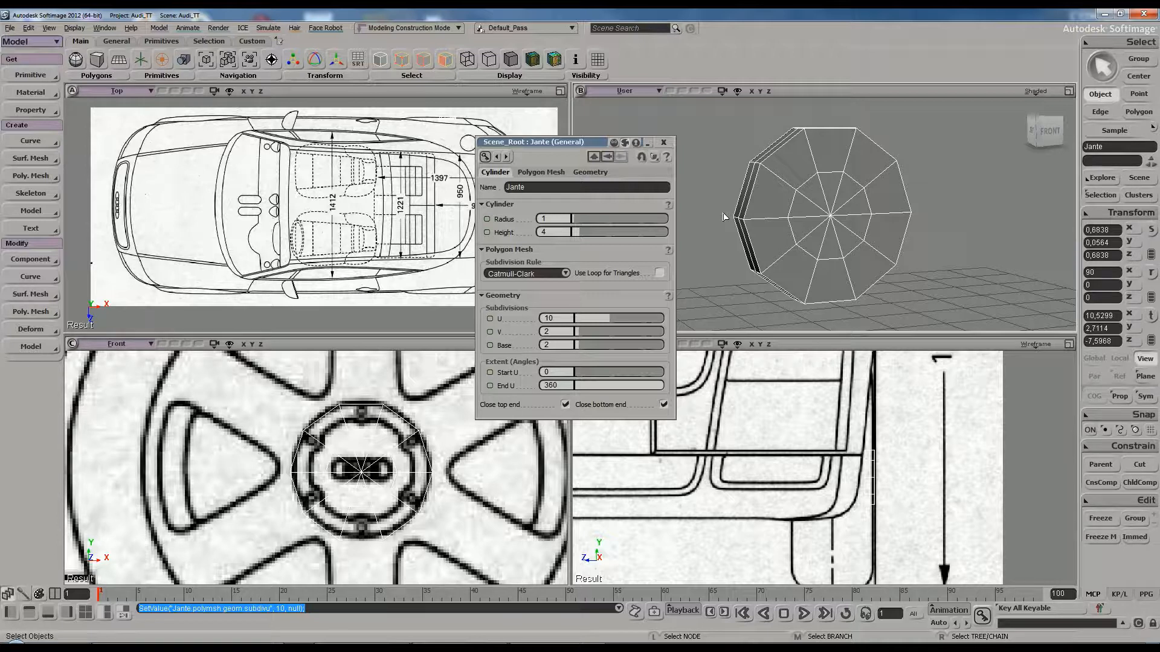
# Preview the Jante cylinder with a raised smoothing subdivision level and return it to the unsmoothed level
pyautogui.press('+')
pyautogui.press('+')
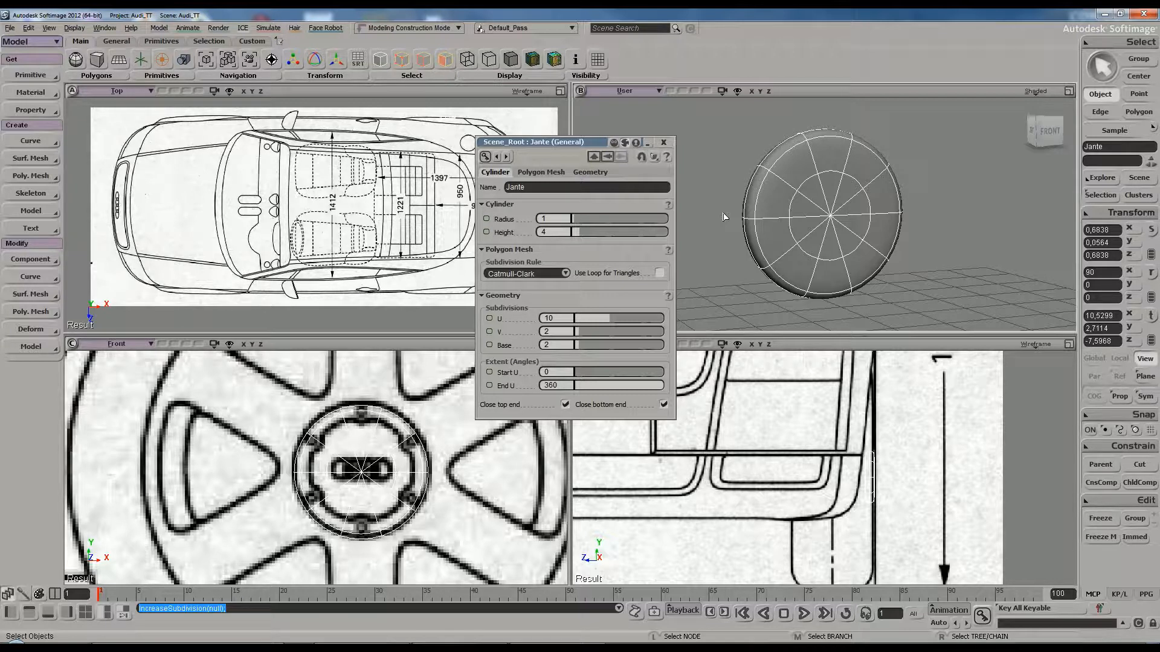
pyautogui.press('-')
pyautogui.scroll(3, 787, 189)
pyautogui.press('s')
pyautogui.moveTo(788, 189); pyautogui.dragTo(803, 189, button='right')
pyautogui.scroll(-1, 788, 185)
pyautogui.scroll(-1, 806, 190)
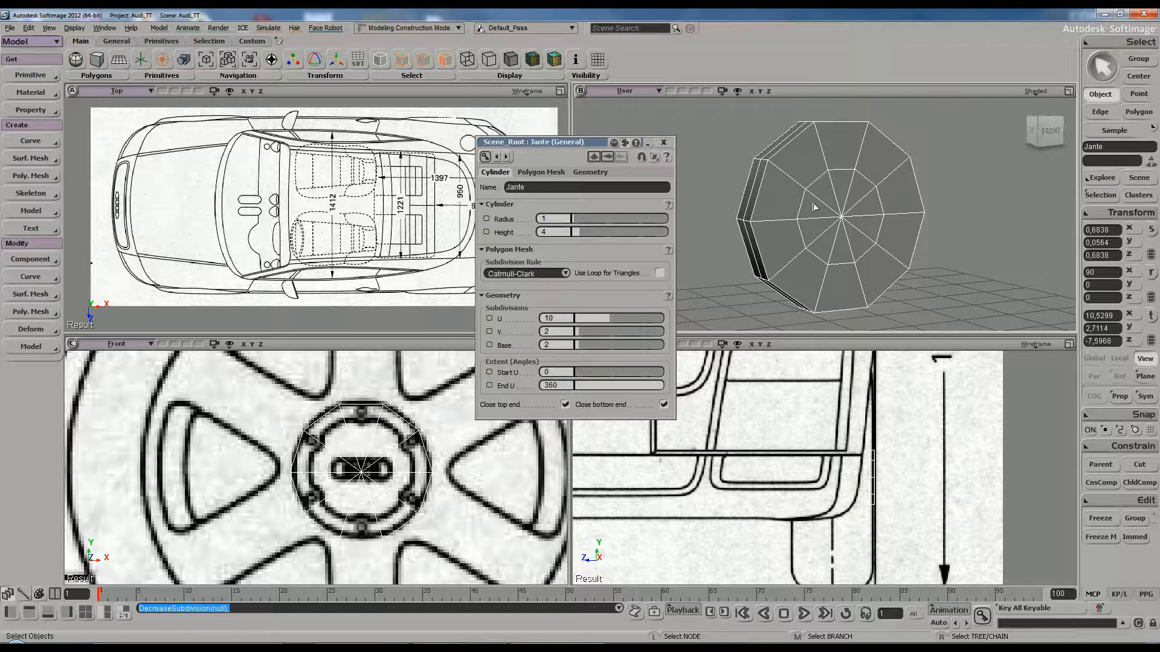
pyautogui.press('s')
pyautogui.moveTo(794, 209)
pyautogui.mouseDown(button='right')
pyautogui.moveTo(839, 200)
pyautogui.moveTo(793, 208)
pyautogui.mouseUp(button='right')
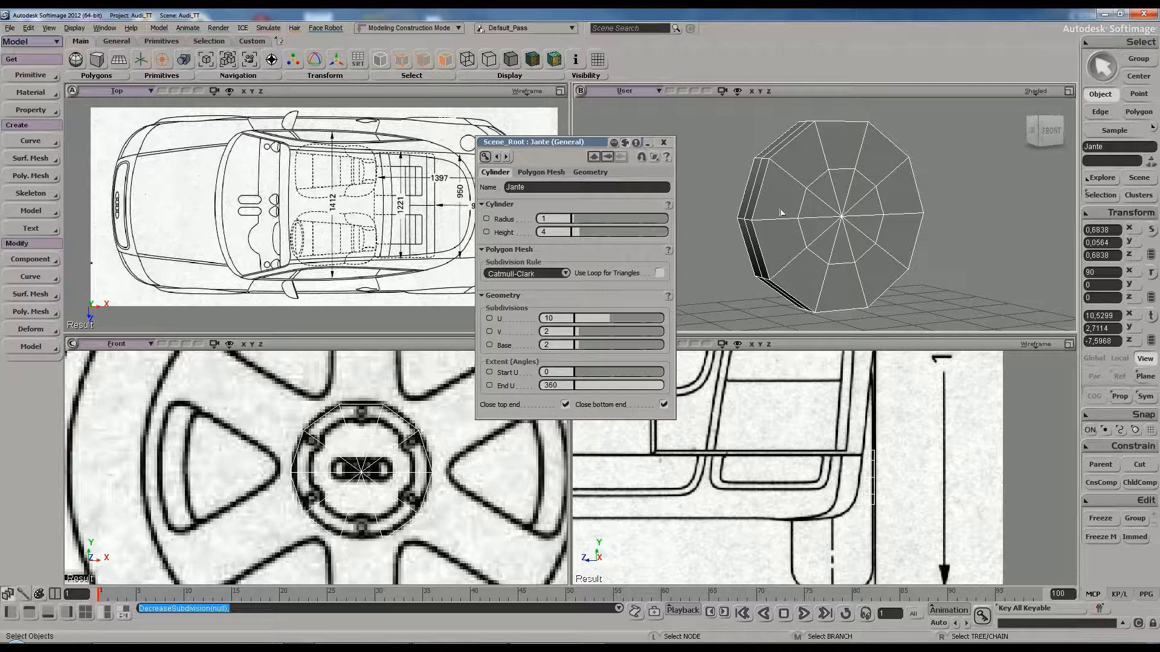
pyautogui.press('s')
pyautogui.moveTo(736, 181); pyautogui.dragTo(746, 185, button='right')
pyautogui.moveTo(748, 185); pyautogui.dragTo(769, 195, button='middle')
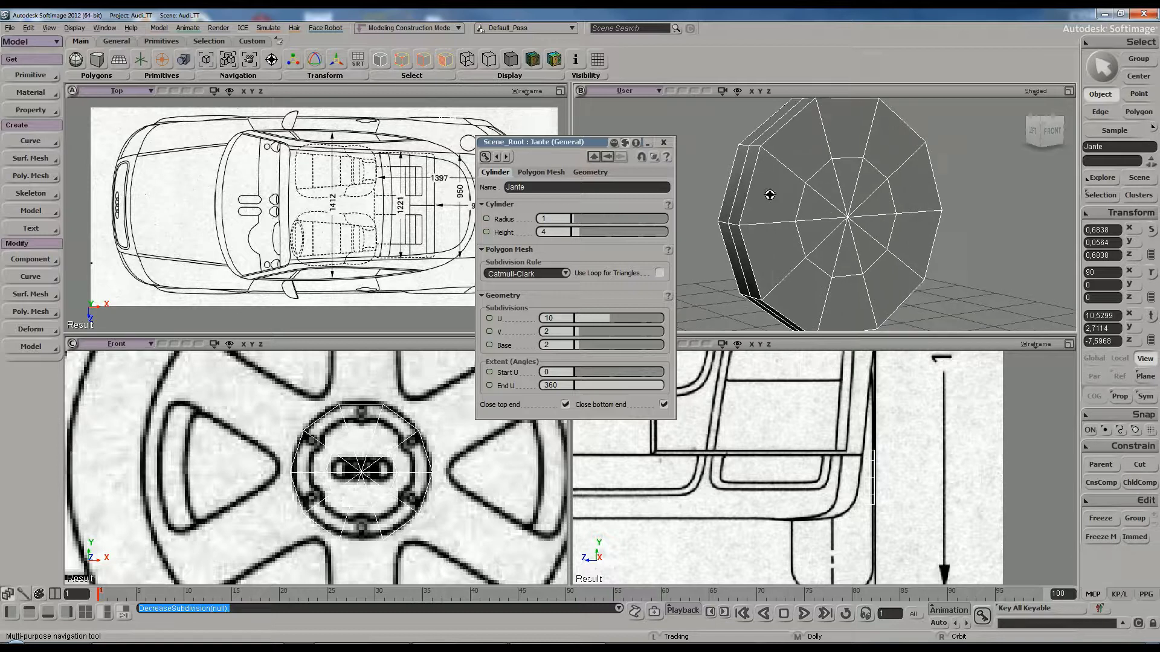
pyautogui.moveTo(800, 208); pyautogui.dragTo(825, 203, button='right')
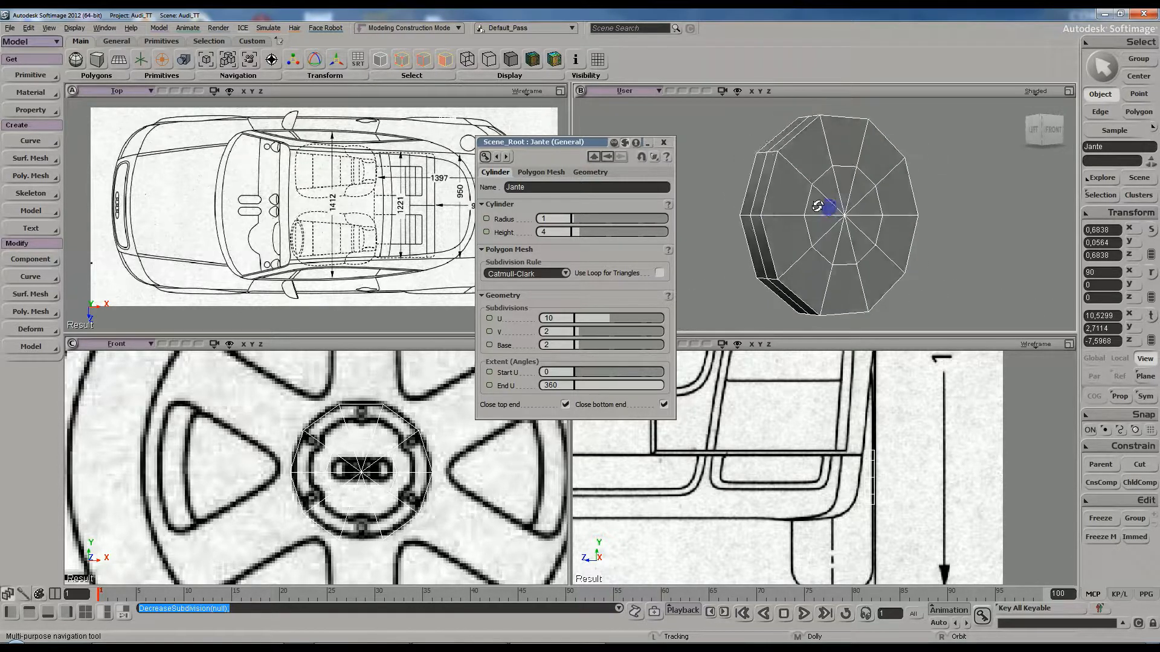
# Select the ten radial edges in the outer ring of the Jante cylinder's front face
pyautogui.press('space')
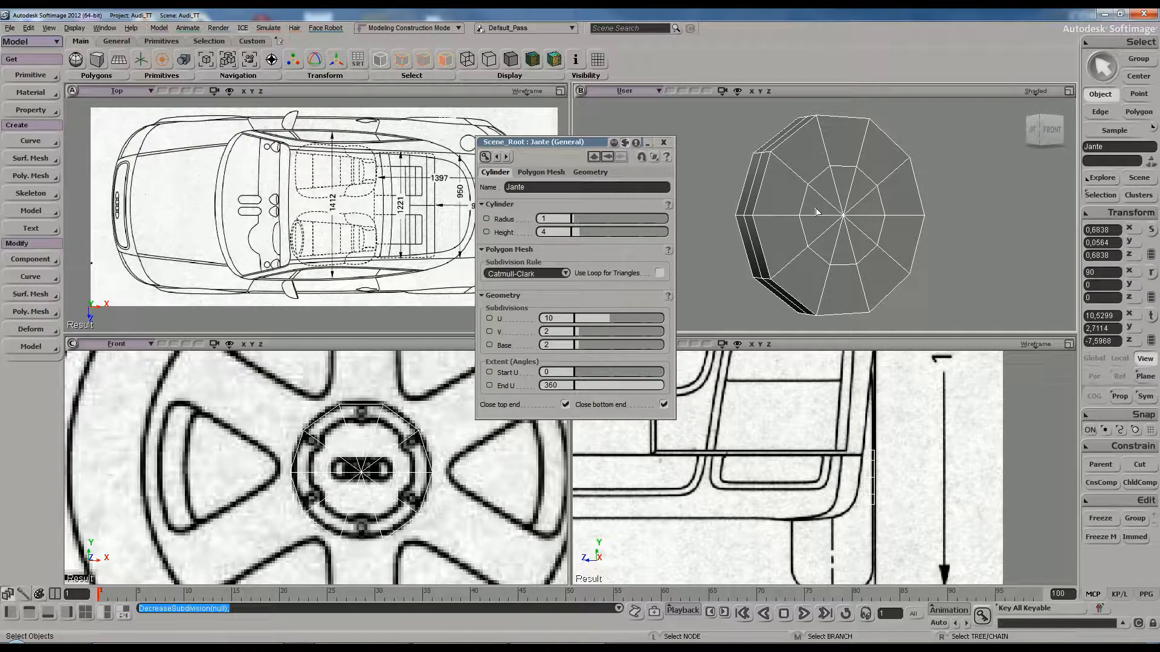
pyautogui.click(793, 186)
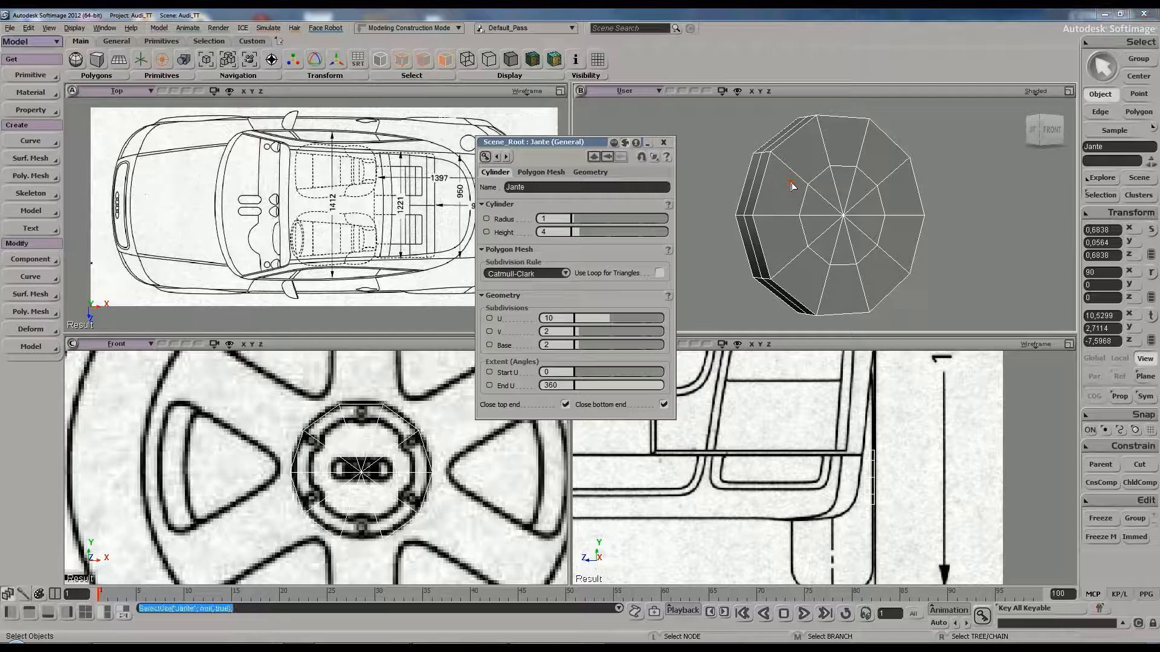
pyautogui.press('e')
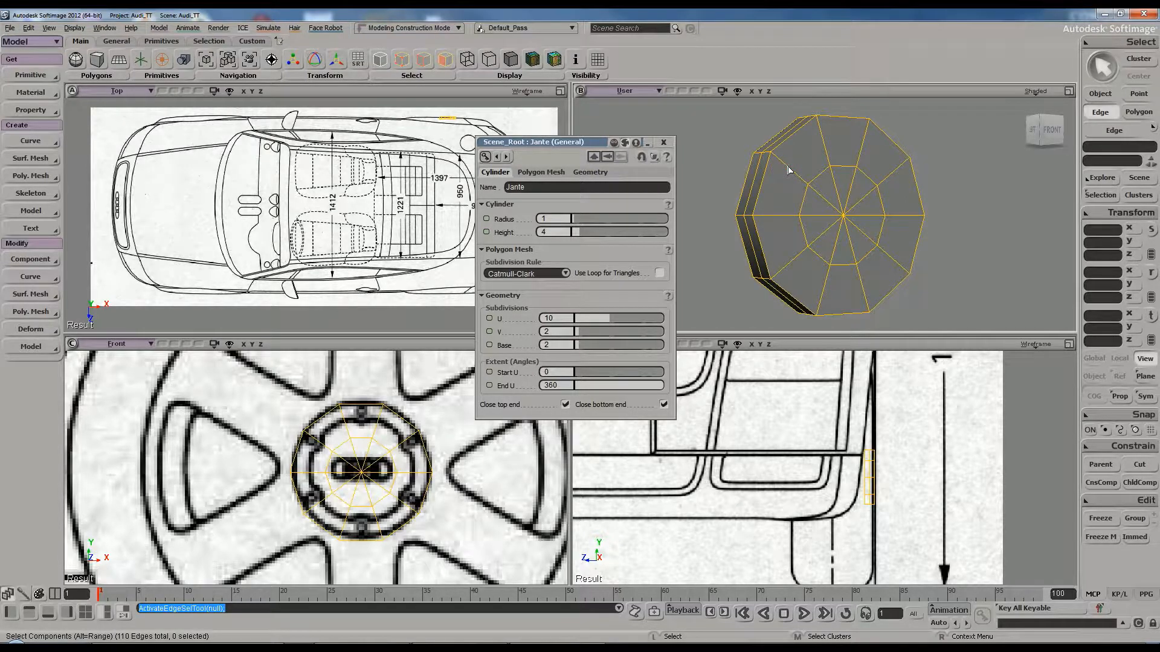
pyautogui.click(789, 171)
pyautogui.press('shift')
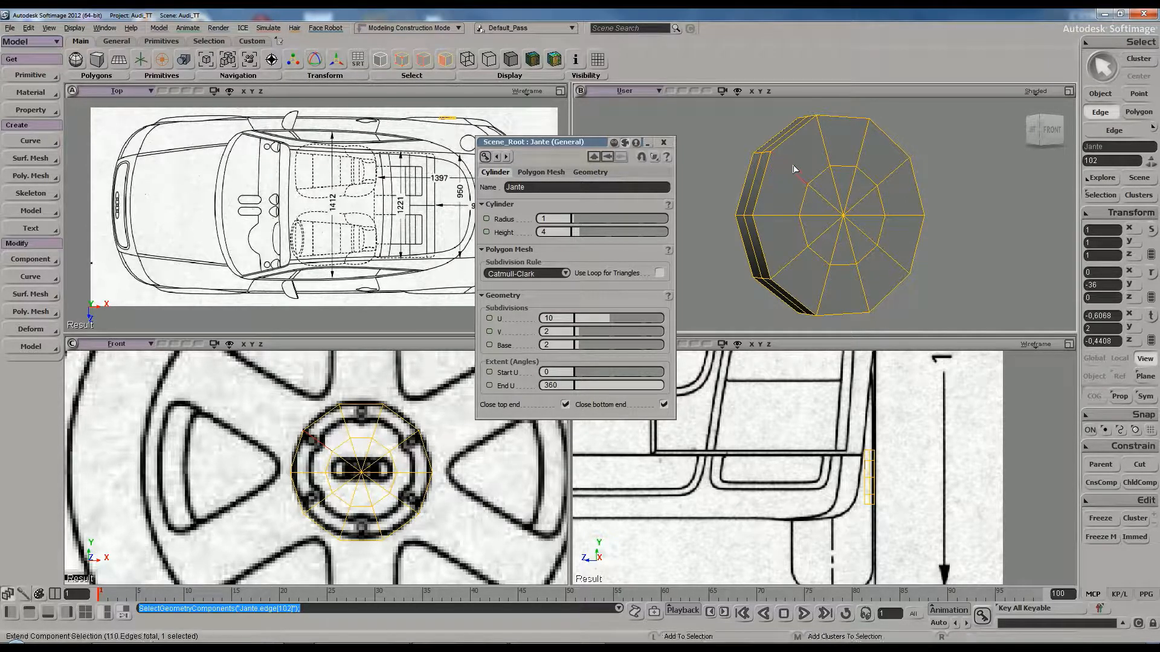
pyautogui.keyDown('alt'); pyautogui.keyDown('shift'); pyautogui.middleClick(822, 140); pyautogui.keyUp('shift'); pyautogui.keyUp('alt')
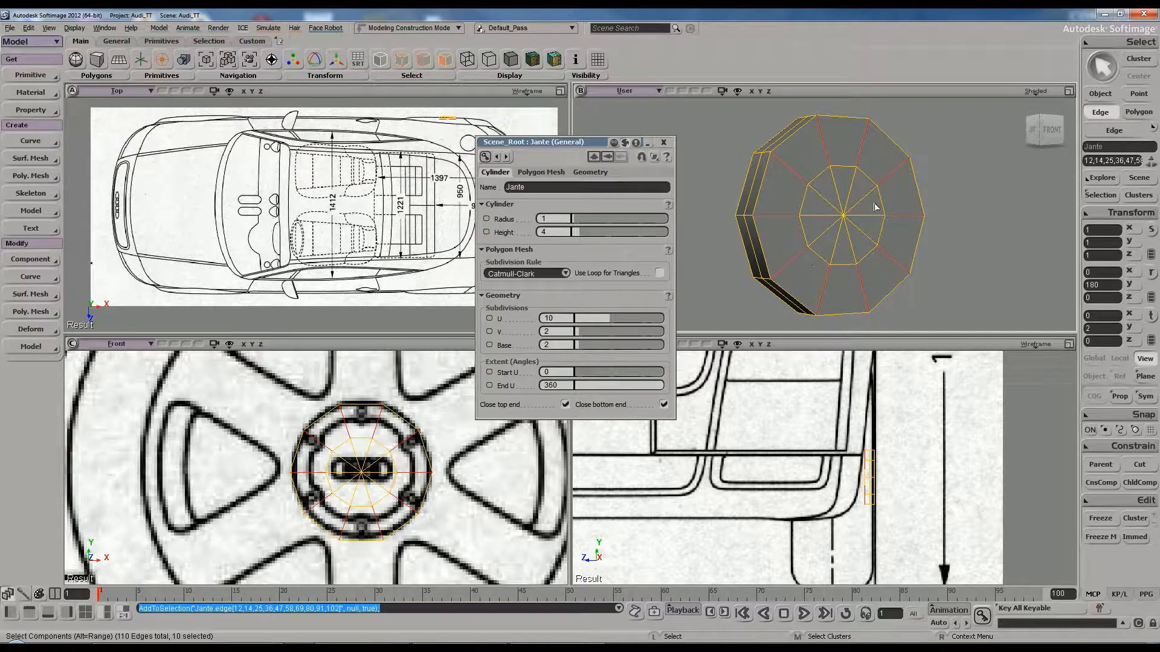
# Split the selected radial edges with Connect enabled and a Ratio Edge of 7, and deselect them
pyautogui.rightClick(892, 175)
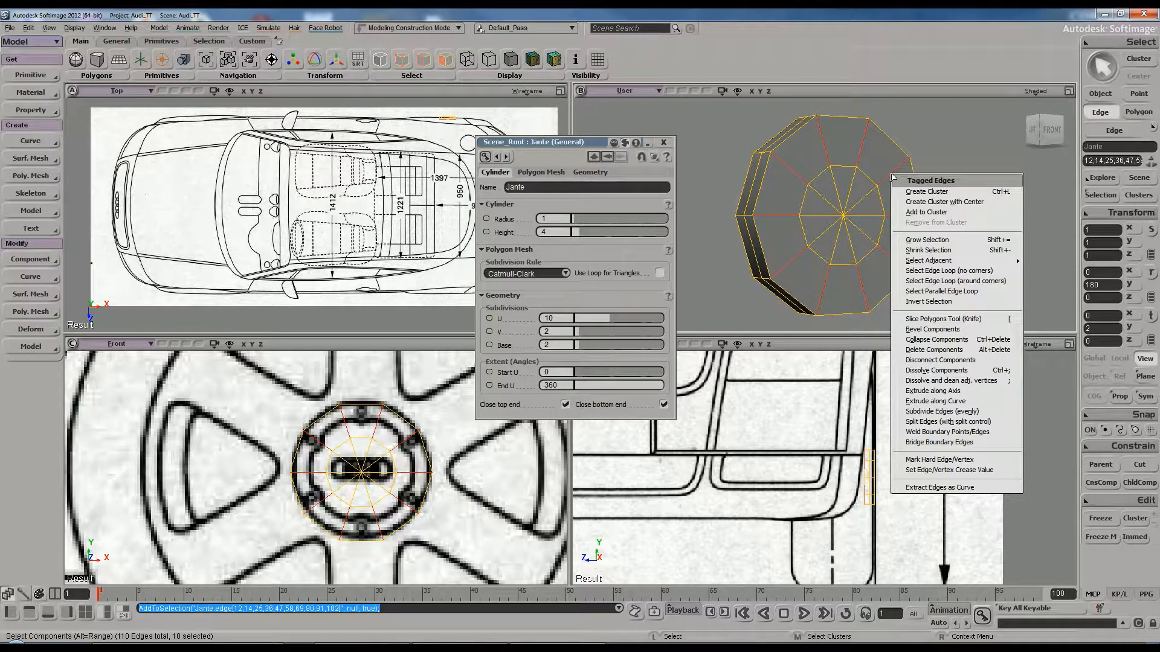
pyautogui.click(948, 423)
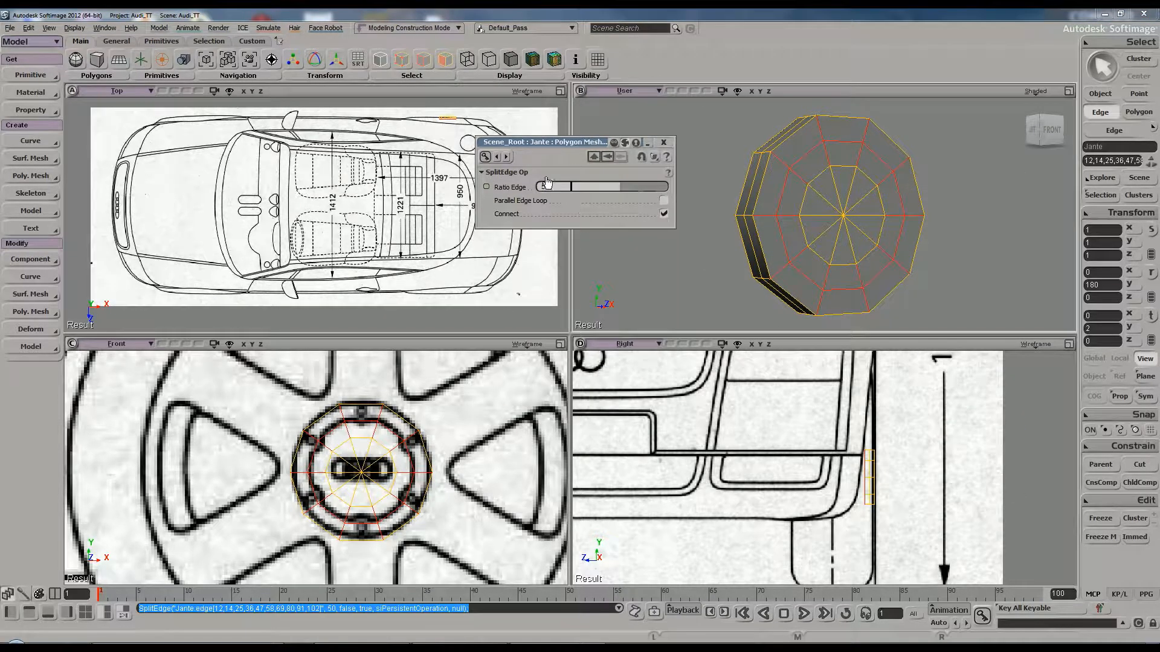
pyautogui.moveTo(617, 185); pyautogui.dragTo(581, 194)
pyautogui.click(553, 187)
pyautogui.write('7')
pyautogui.press('Return')
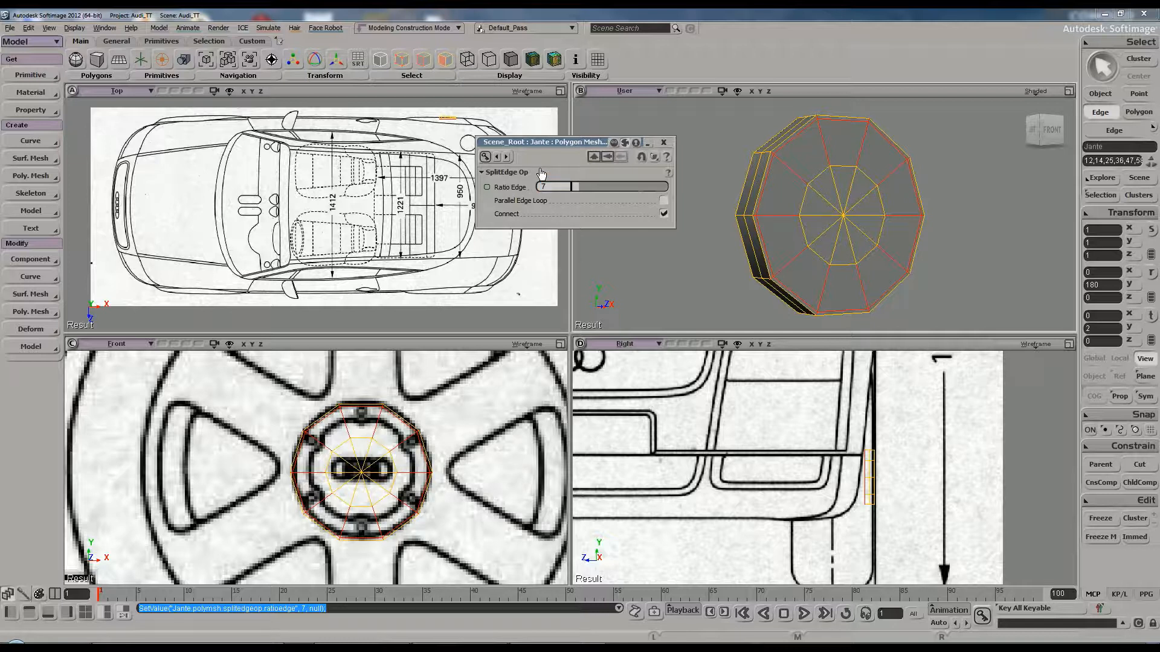
pyautogui.click(717, 238)
pyautogui.moveTo(798, 223)
pyautogui.mouseDown()
pyautogui.moveTo(800, 205)
pyautogui.moveTo(820, 219)
pyautogui.mouseUp()
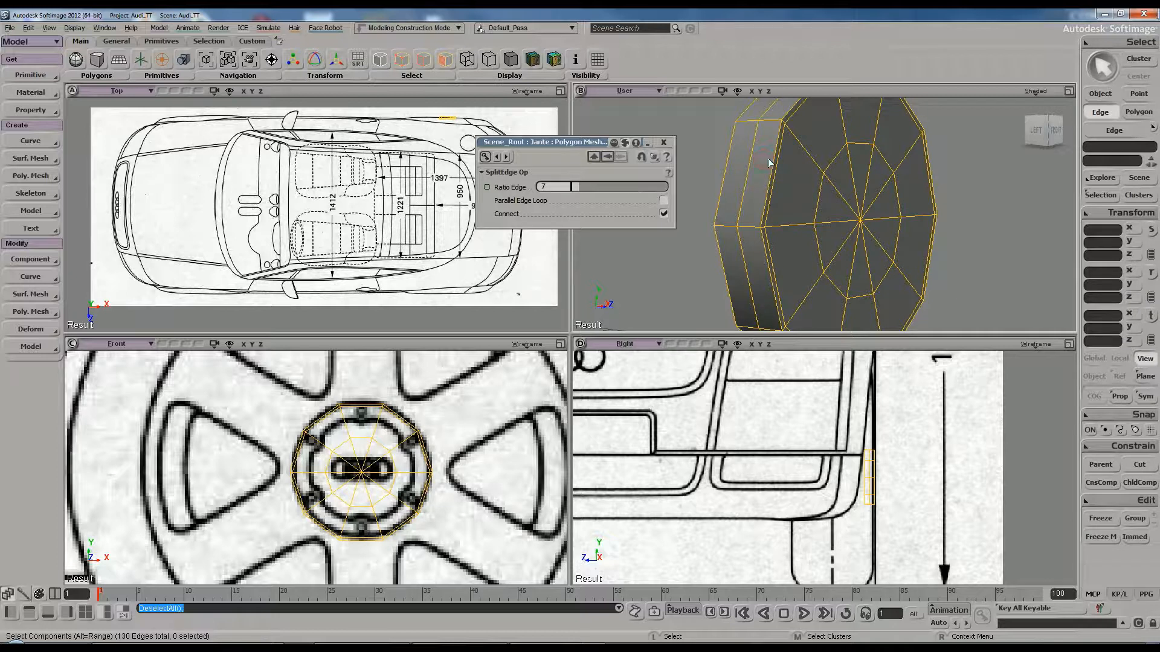
# Select the ten short edges running around the front band of the Jante cylinder's side wall
pyautogui.click(774, 125)
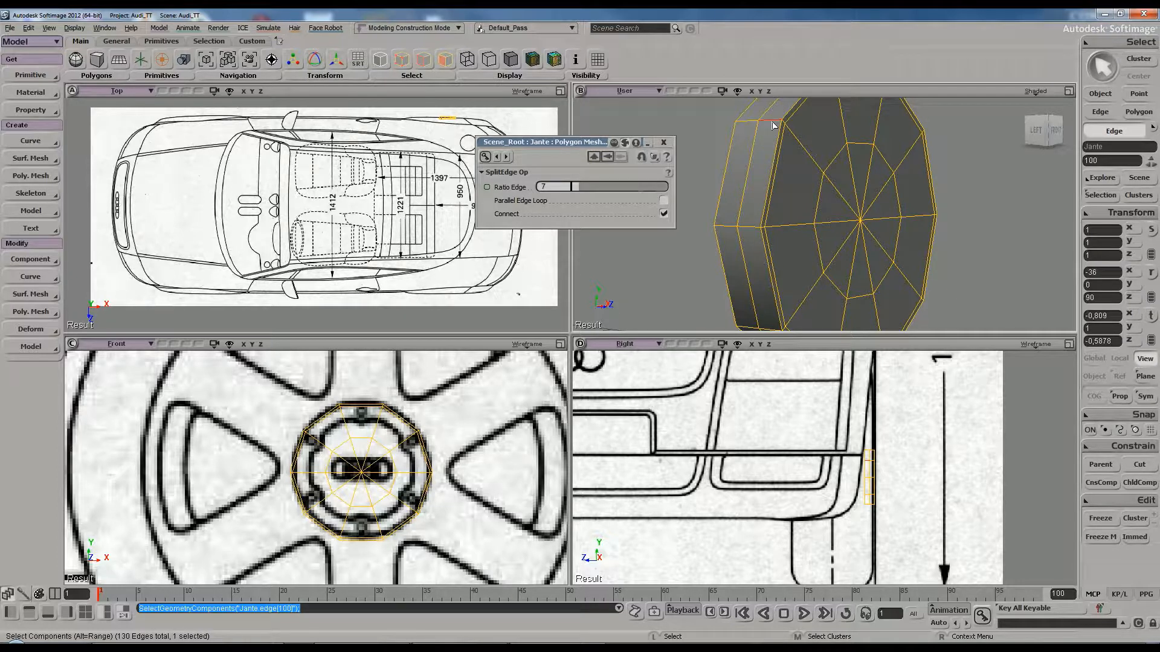
pyautogui.press('shift')
pyautogui.press('alt')
pyautogui.keyDown('alt'); pyautogui.keyDown('shift'); pyautogui.middleClick(749, 228); pyautogui.keyUp('shift'); pyautogui.keyUp('alt')
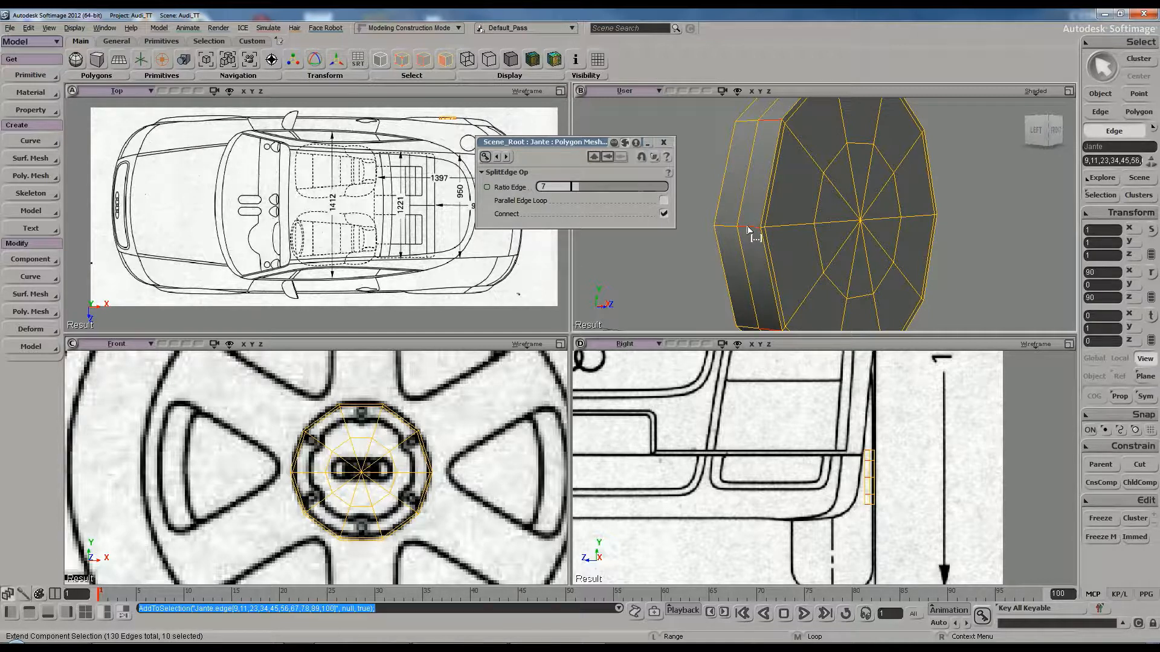
pyautogui.press('s')
pyautogui.moveTo(810, 209)
pyautogui.mouseDown(button='right')
pyautogui.moveTo(707, 231)
pyautogui.moveTo(807, 229)
pyautogui.mouseUp(button='right')
# Split the selected side edges with Connect enabled and a Ratio Edge of 85, and close the operator's properties
pyautogui.rightClick(793, 177)
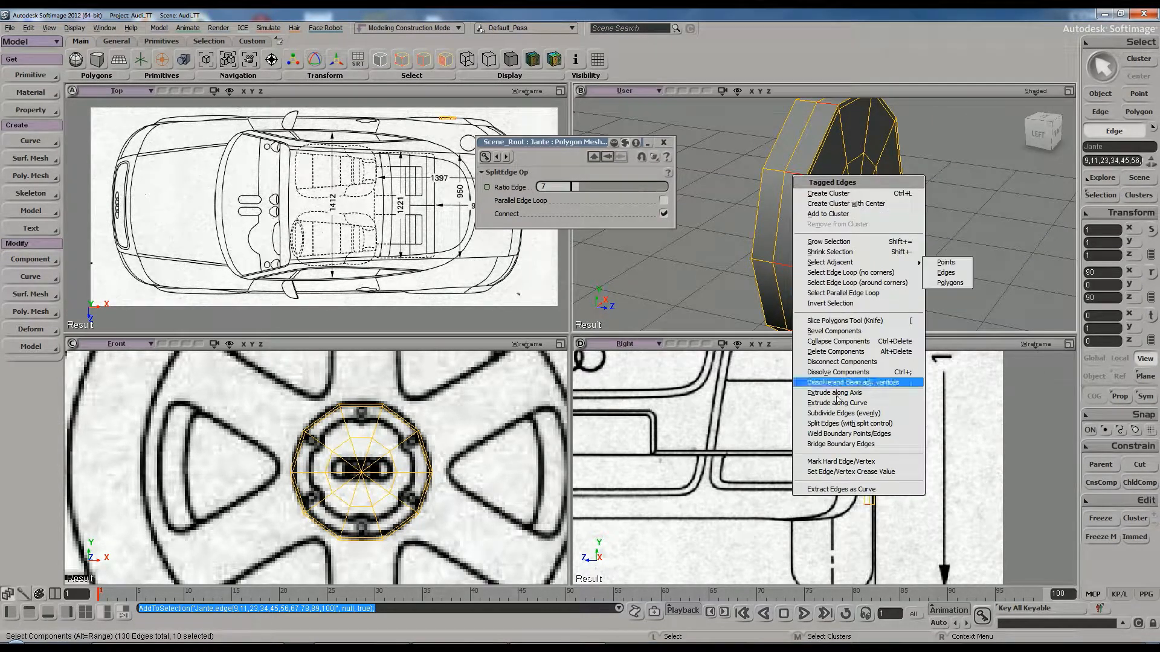
pyautogui.click(854, 429)
pyautogui.moveTo(613, 189); pyautogui.dragTo(655, 190)
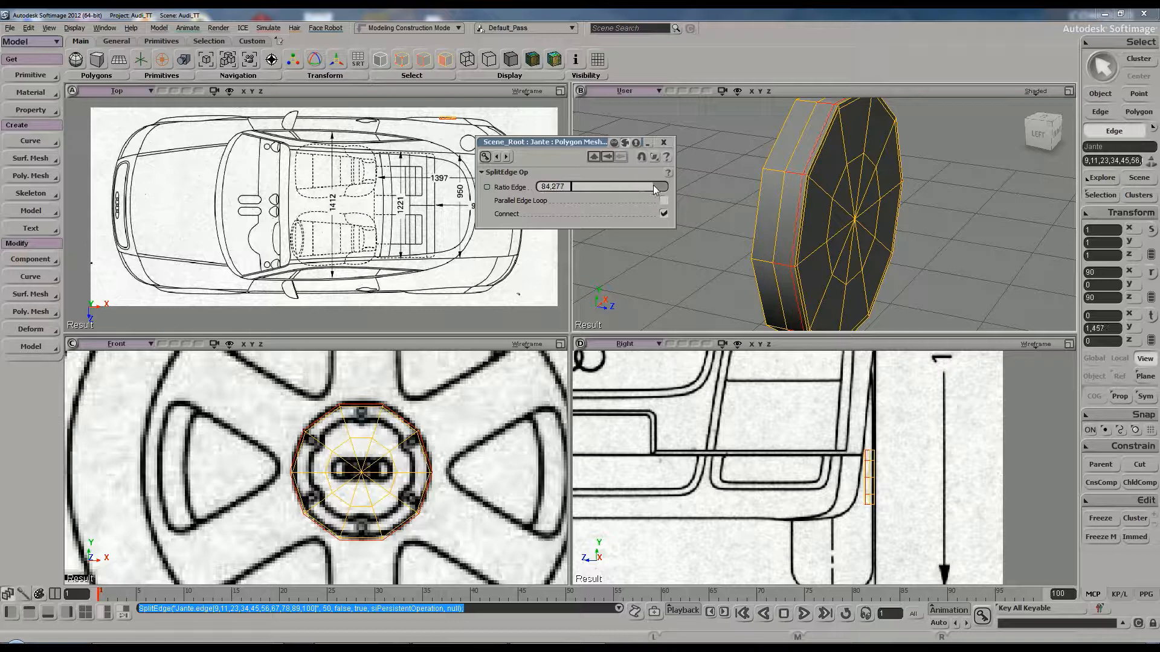
pyautogui.click(553, 186)
pyautogui.write('85')
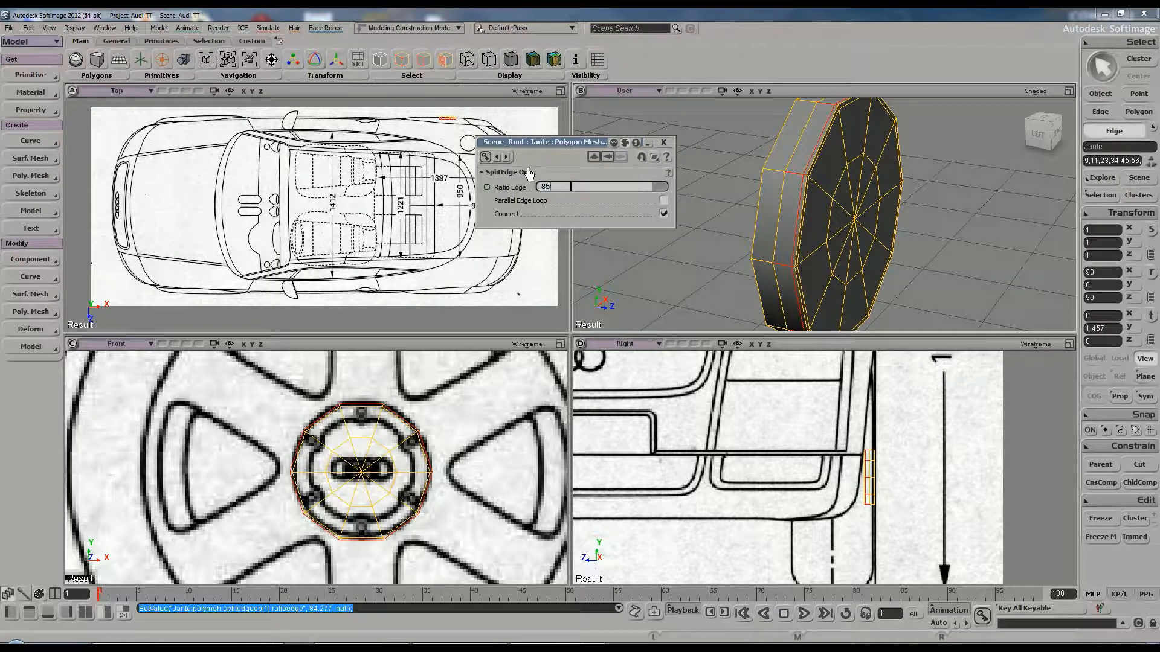
pyautogui.press('Return')
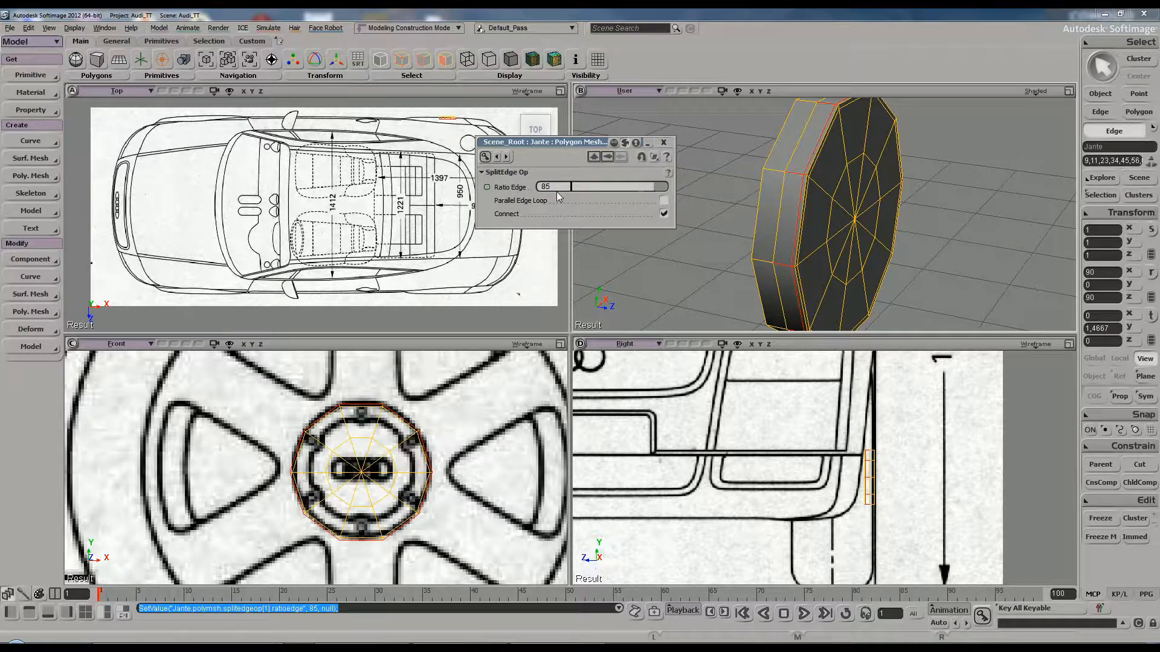
pyautogui.click(664, 143)
# Expand the User viewport vertically to full height and frame the Jante cylinder's front face in it
pyautogui.press('s')
pyautogui.moveTo(738, 169); pyautogui.dragTo(730, 192, button='right')
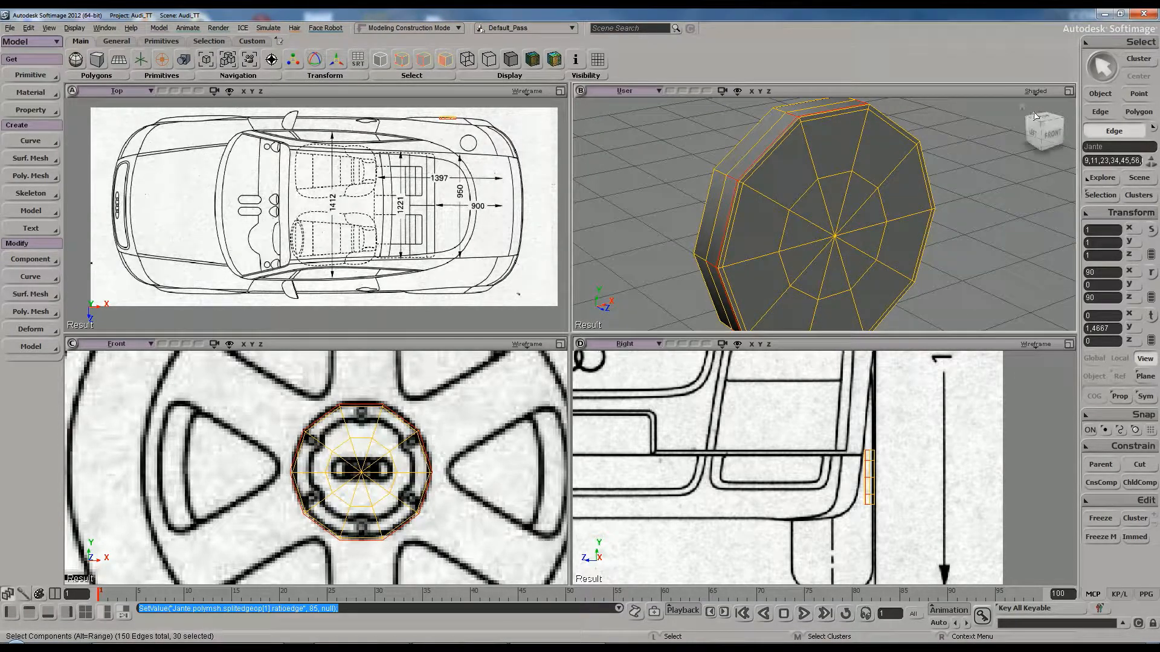
pyautogui.rightClick(1071, 94)
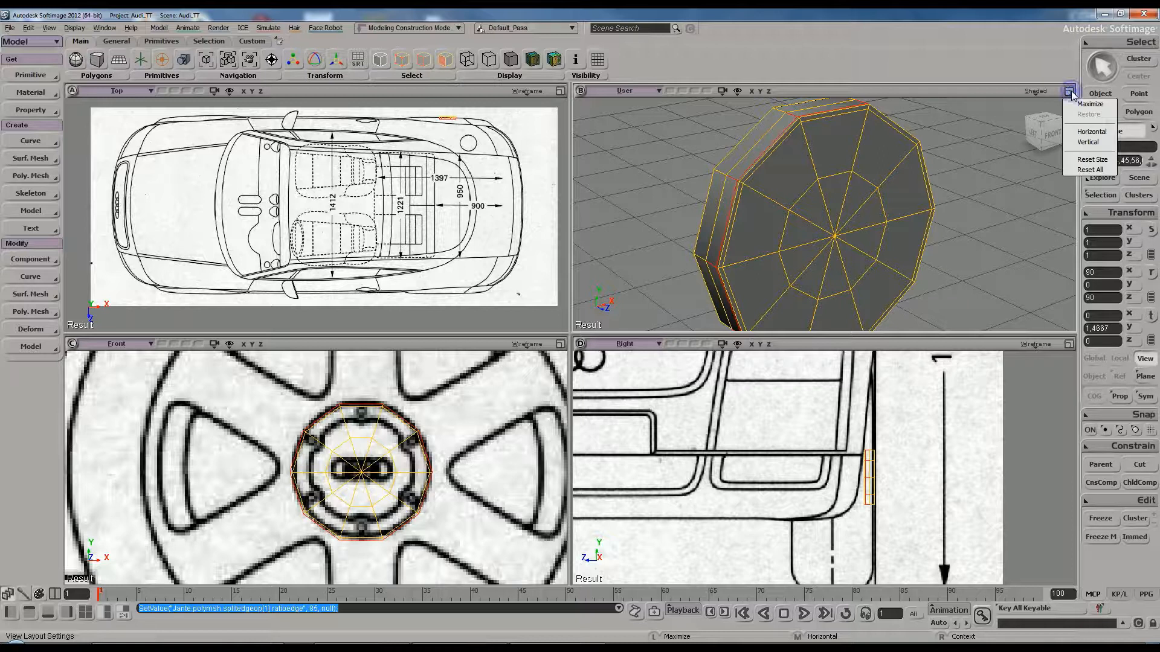
pyautogui.click(1086, 144)
pyautogui.moveTo(967, 302); pyautogui.dragTo(833, 344, button='right')
pyautogui.scroll(2, 849, 342)
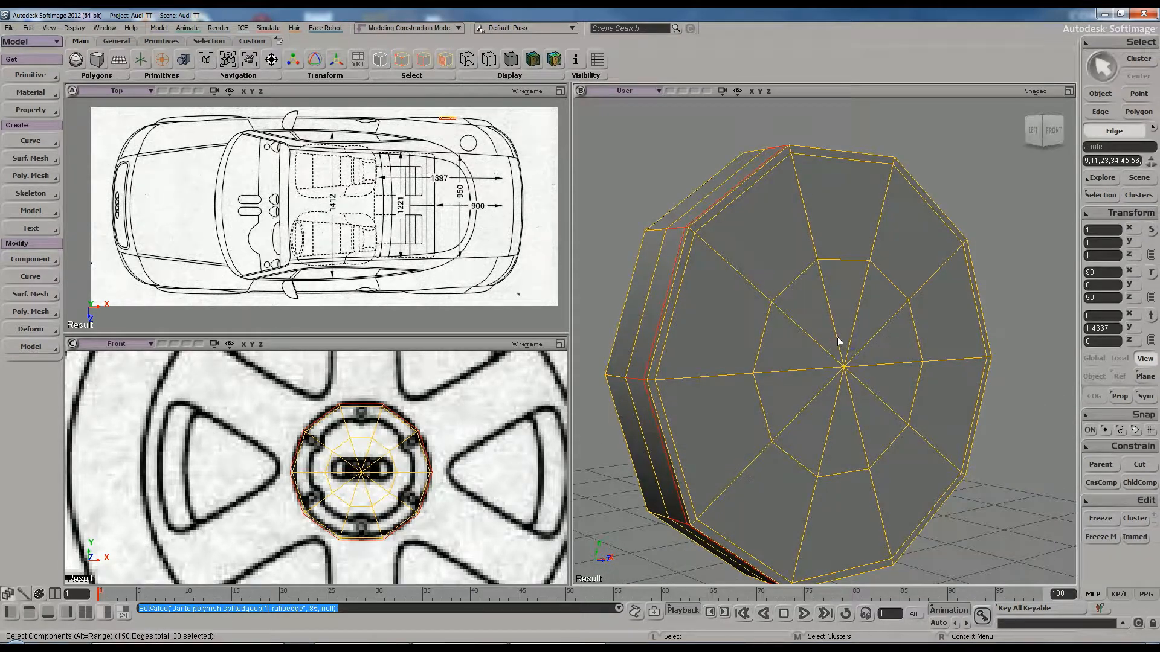
pyautogui.press('space')
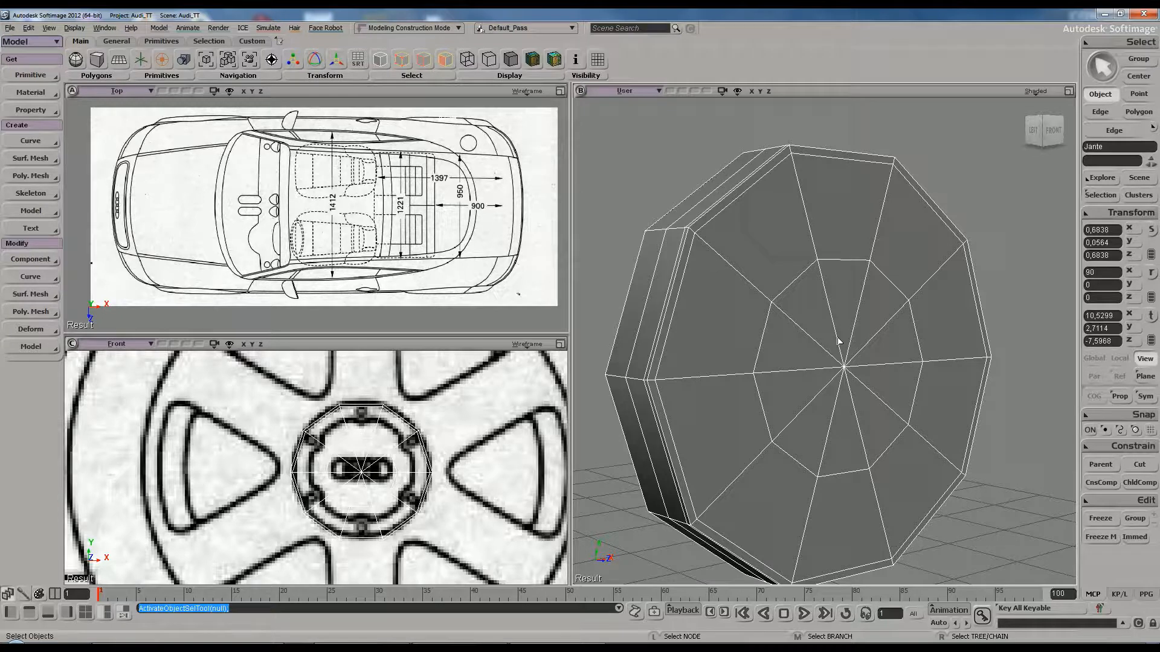
pyautogui.click(841, 312)
pyautogui.press('s')
pyautogui.moveTo(799, 317); pyautogui.dragTo(799, 315, button='right')
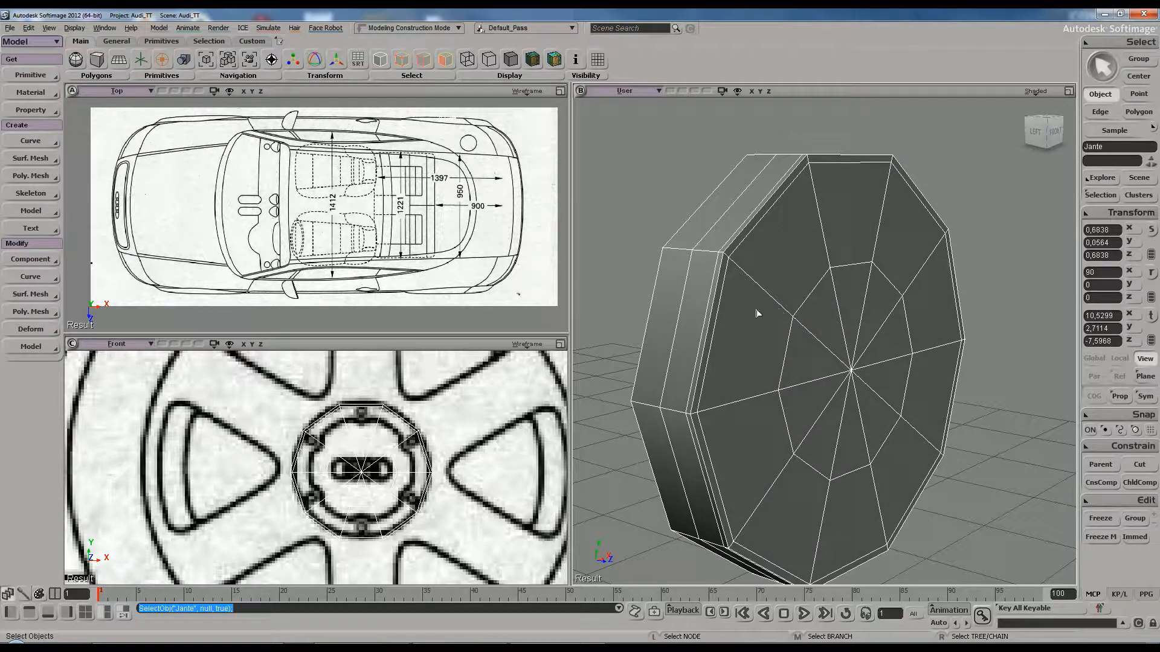
pyautogui.hotkey('ctrl', 'z')
pyautogui.hotkey('ctrl', 'z')
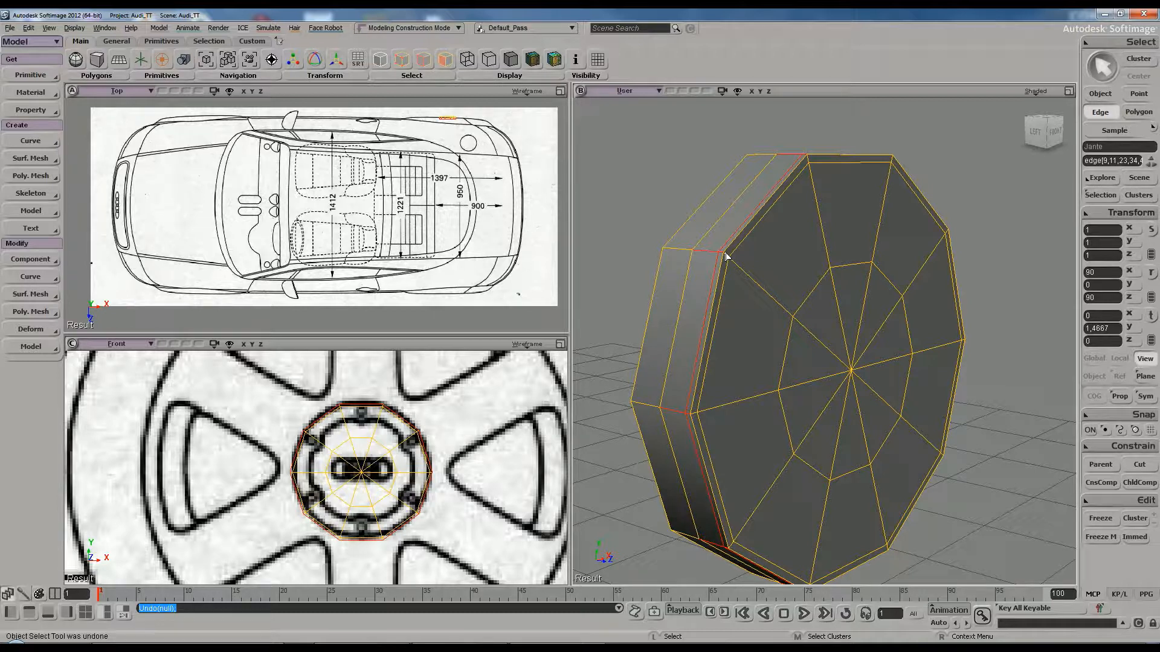
# Preview the Jante object's rounded rim at a raised subdivision level from several angles, and return it to the unsmoothed level
pyautogui.press('space')
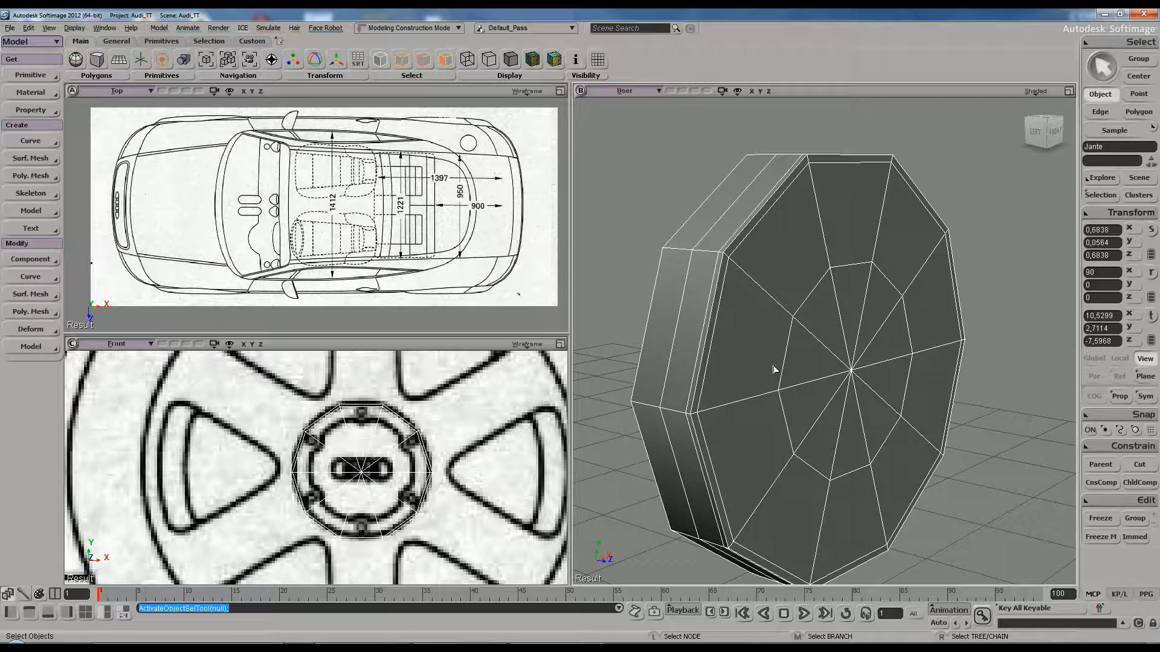
pyautogui.press('s')
pyautogui.moveTo(831, 361); pyautogui.dragTo(795, 336, button='right')
pyautogui.press('s')
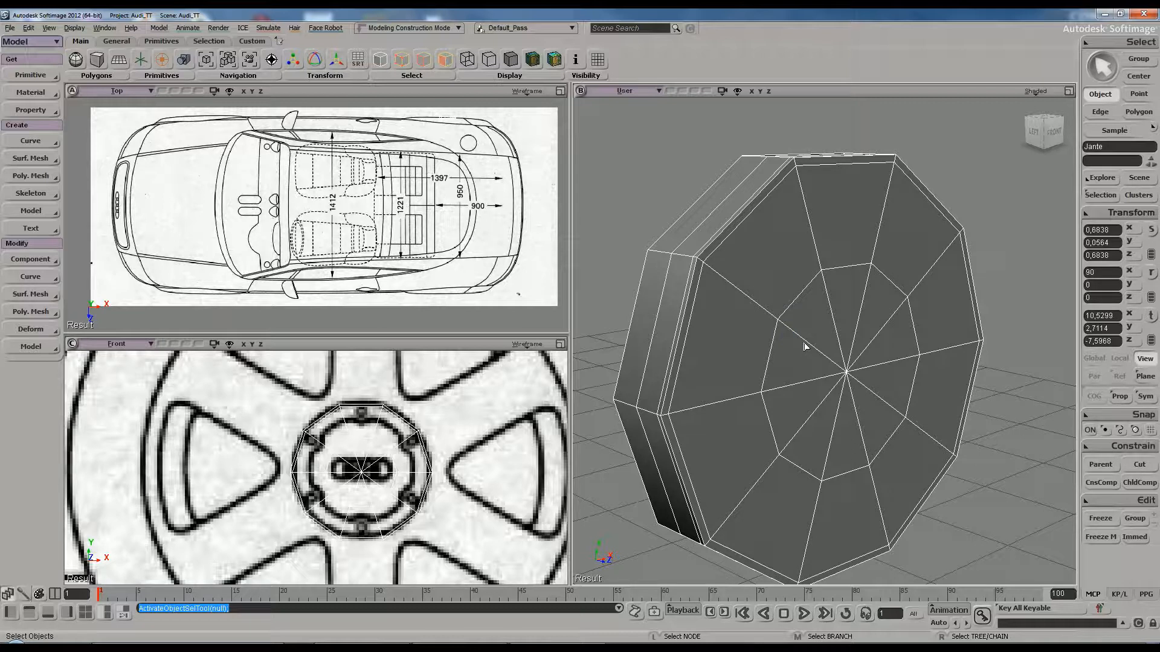
pyautogui.press('+')
pyautogui.click(1011, 243)
pyautogui.press('s')
pyautogui.moveTo(995, 263); pyautogui.dragTo(916, 270, button='right')
pyautogui.moveTo(978, 274); pyautogui.dragTo(924, 274, button='right')
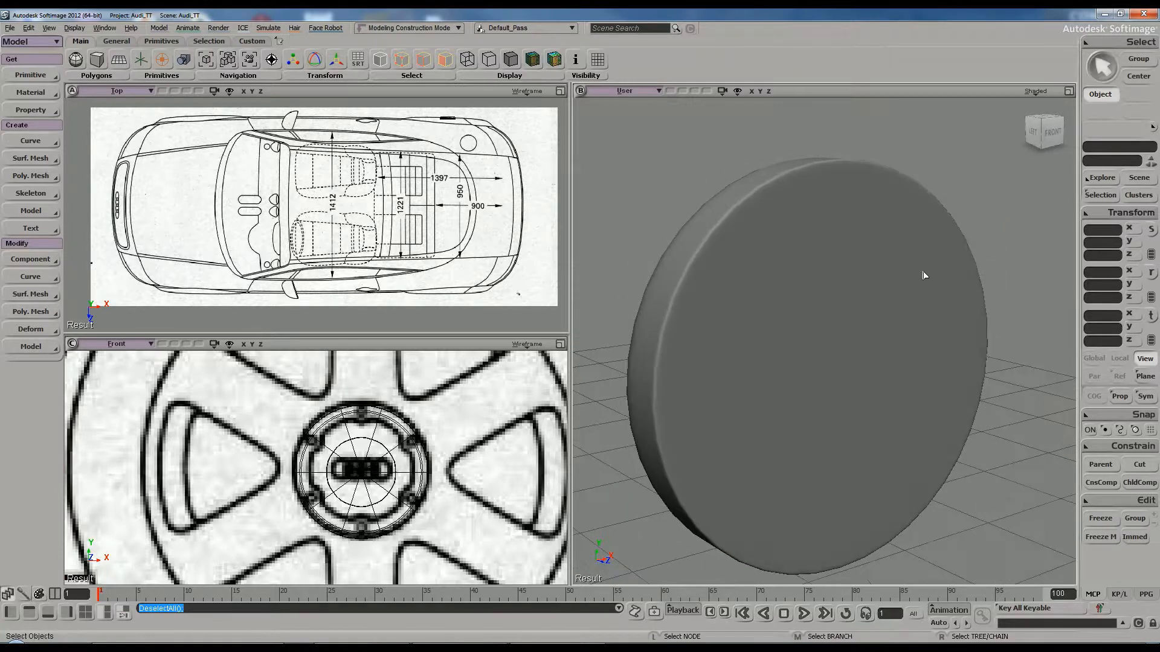
pyautogui.moveTo(821, 362); pyautogui.dragTo(716, 301, button='right')
pyautogui.moveTo(842, 295)
pyautogui.mouseDown(button='right')
pyautogui.moveTo(857, 301)
pyautogui.moveTo(792, 303)
pyautogui.moveTo(844, 306)
pyautogui.mouseUp(button='right')
pyautogui.click(802, 292)
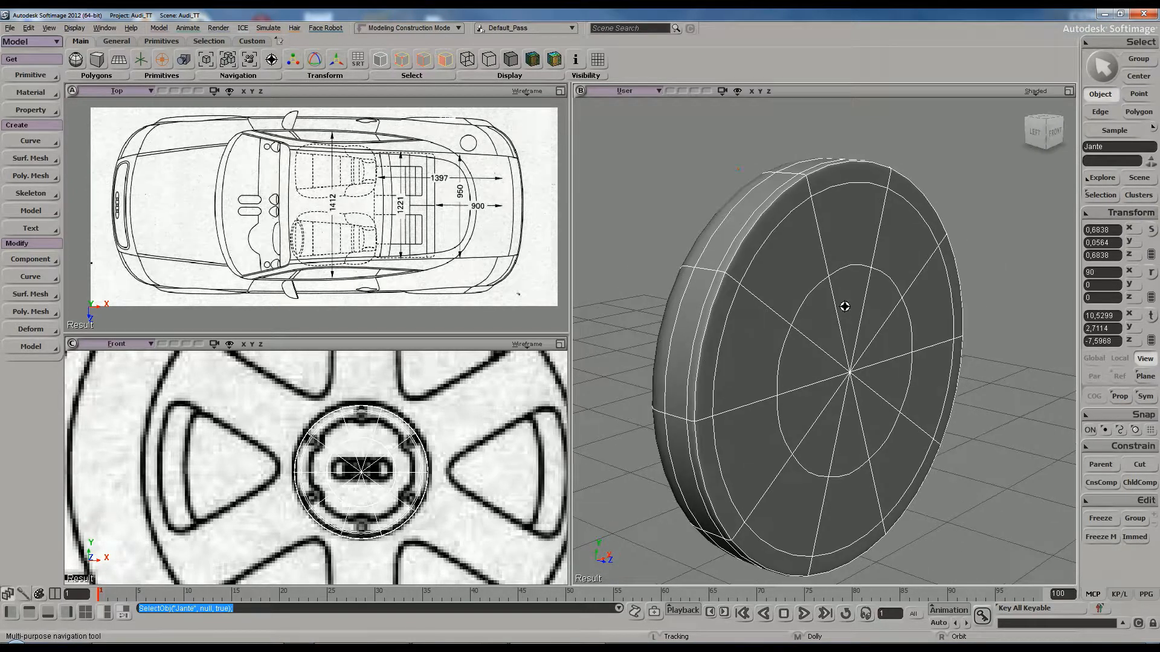
pyautogui.click(737, 171)
pyautogui.moveTo(816, 262); pyautogui.dragTo(839, 308, button='right')
pyautogui.click(798, 309)
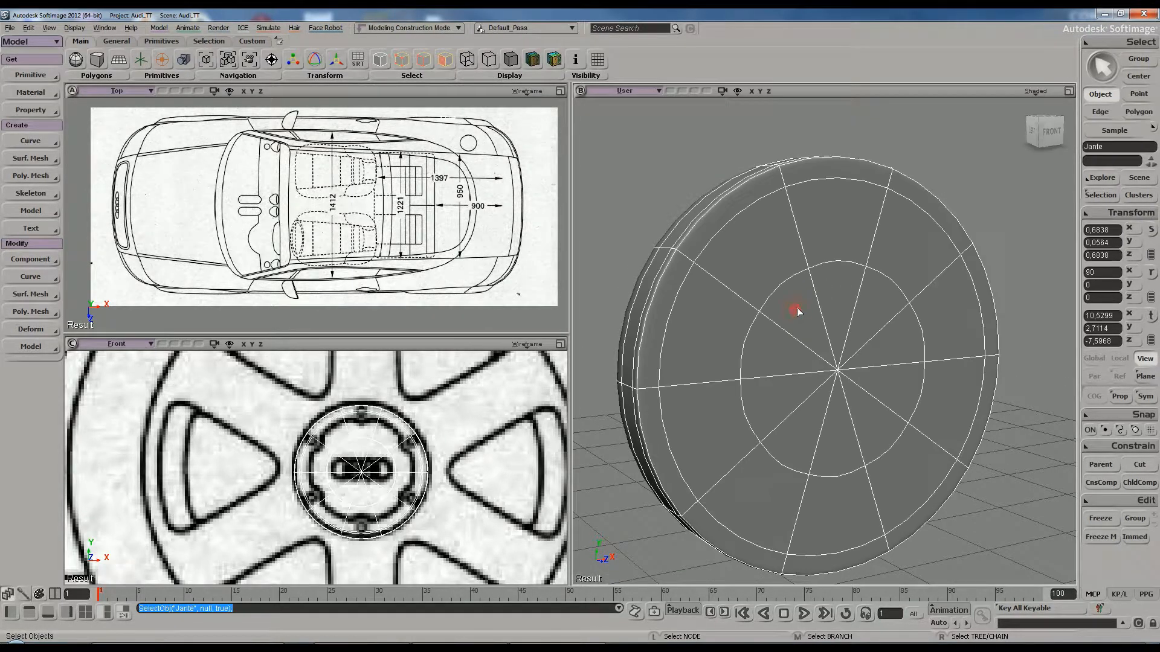
pyautogui.press('-')
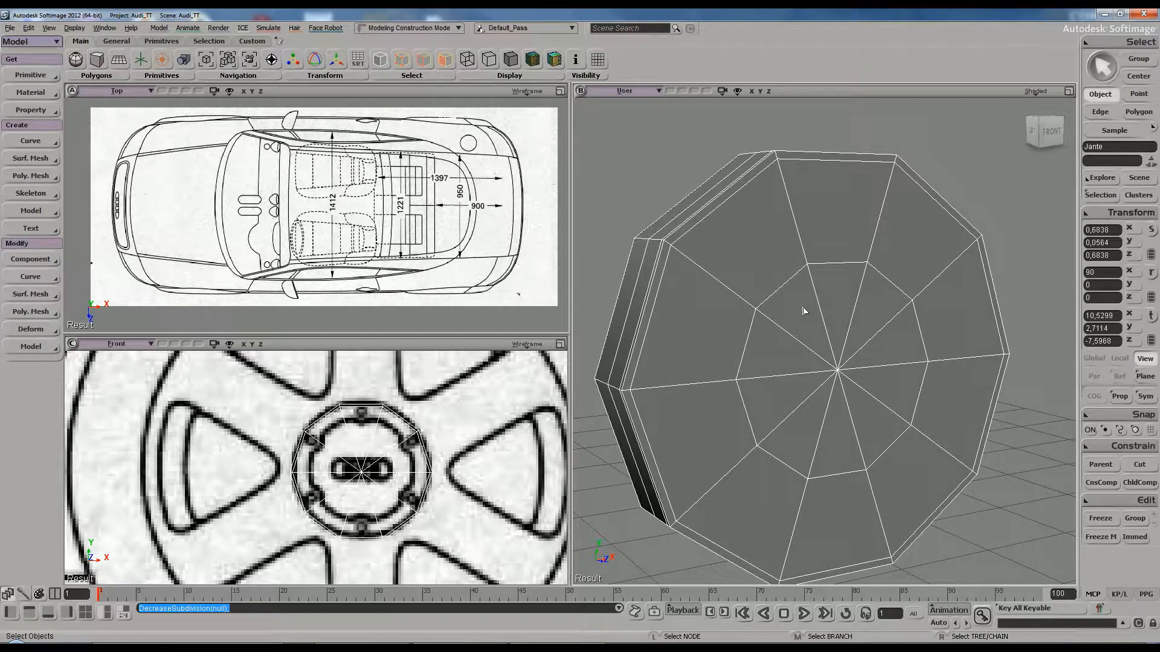
# Delete all polygons of the Jante mesh's rear half, including the back face and the rear band of the side wall
pyautogui.click(665, 140)
pyautogui.moveTo(712, 223); pyautogui.dragTo(797, 243, button='right')
pyautogui.click(797, 243)
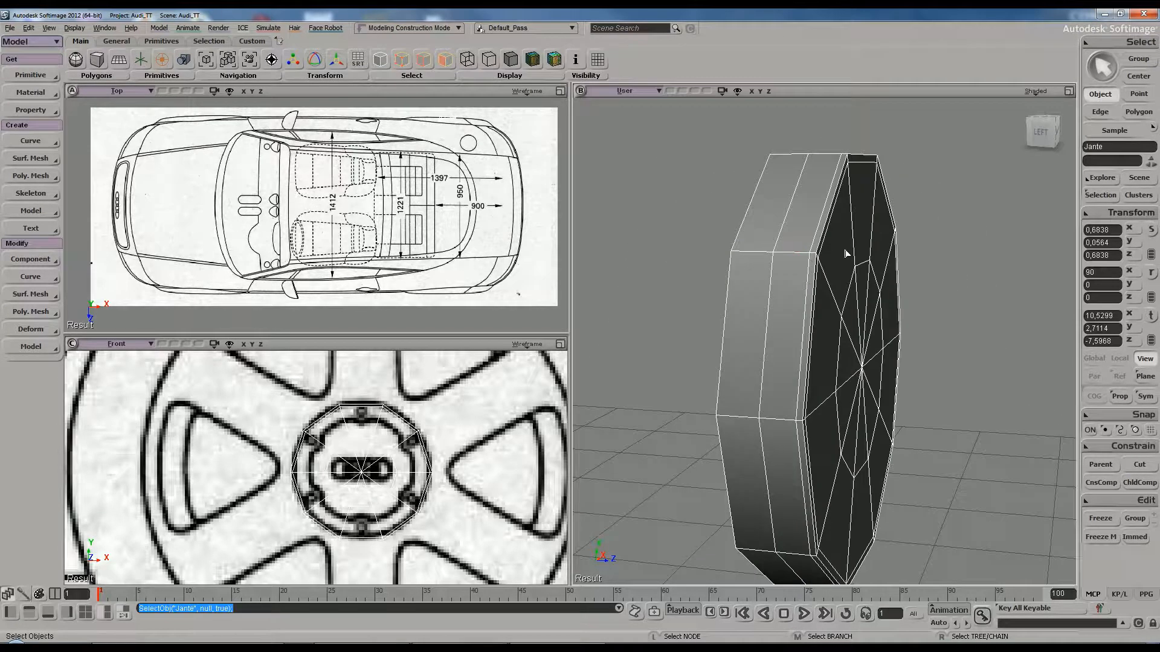
pyautogui.moveTo(791, 293); pyautogui.dragTo(815, 324, button='right')
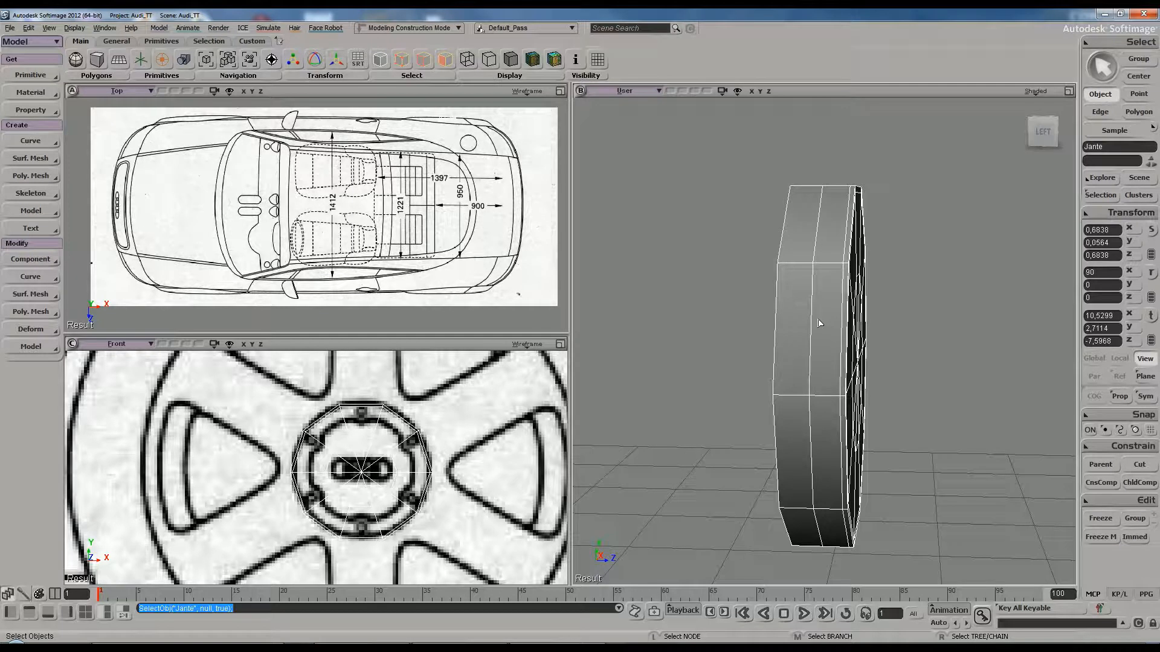
pyautogui.moveTo(747, 290); pyautogui.dragTo(750, 287, button='right')
pyautogui.press('s')
pyautogui.press('u')
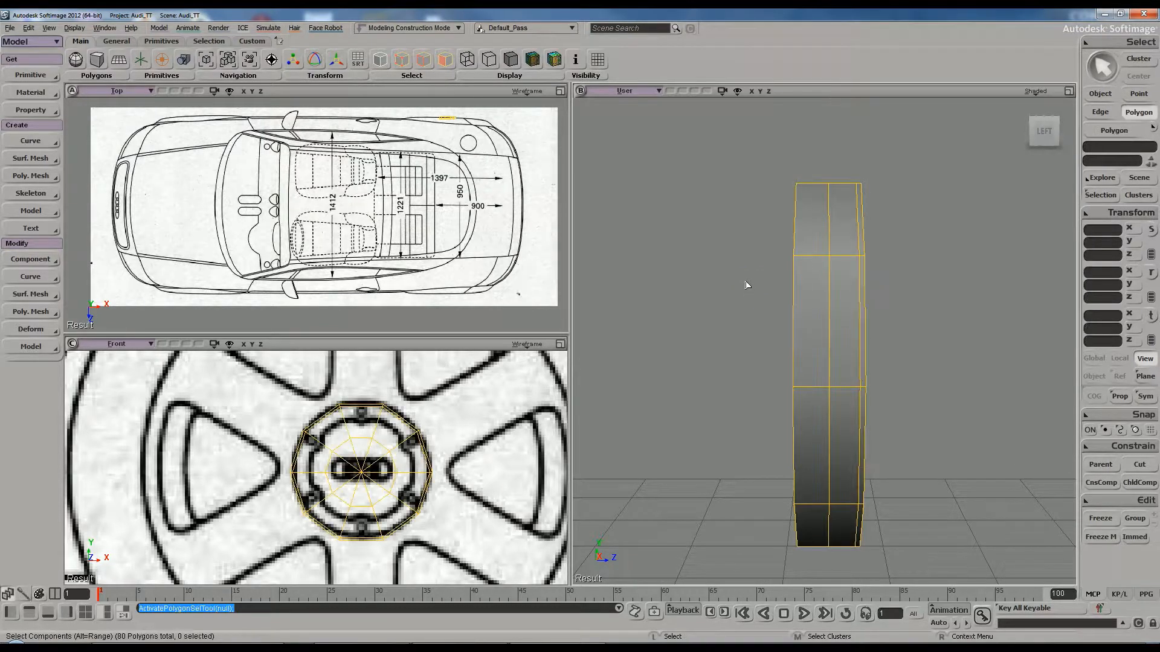
pyautogui.moveTo(718, 149)
pyautogui.mouseDown()
pyautogui.moveTo(854, 527)
pyautogui.moveTo(843, 571)
pyautogui.mouseUp()
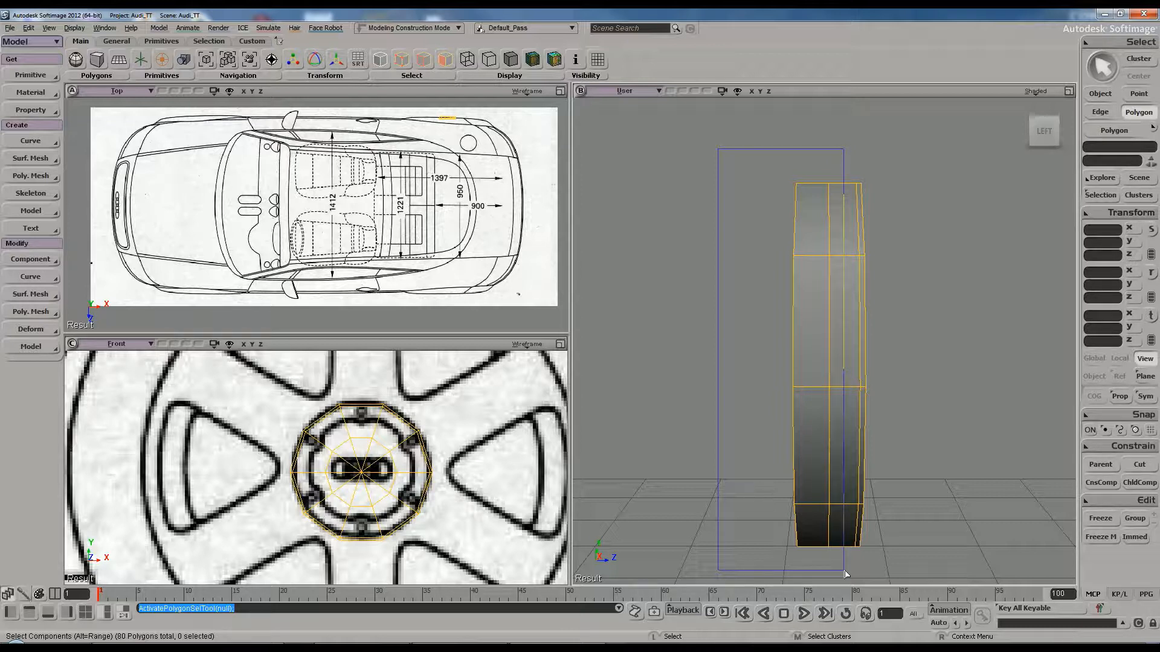
pyautogui.moveTo(846, 574); pyautogui.dragTo(846, 573)
pyautogui.press('s')
pyautogui.moveTo(795, 399); pyautogui.dragTo(929, 399, button='right')
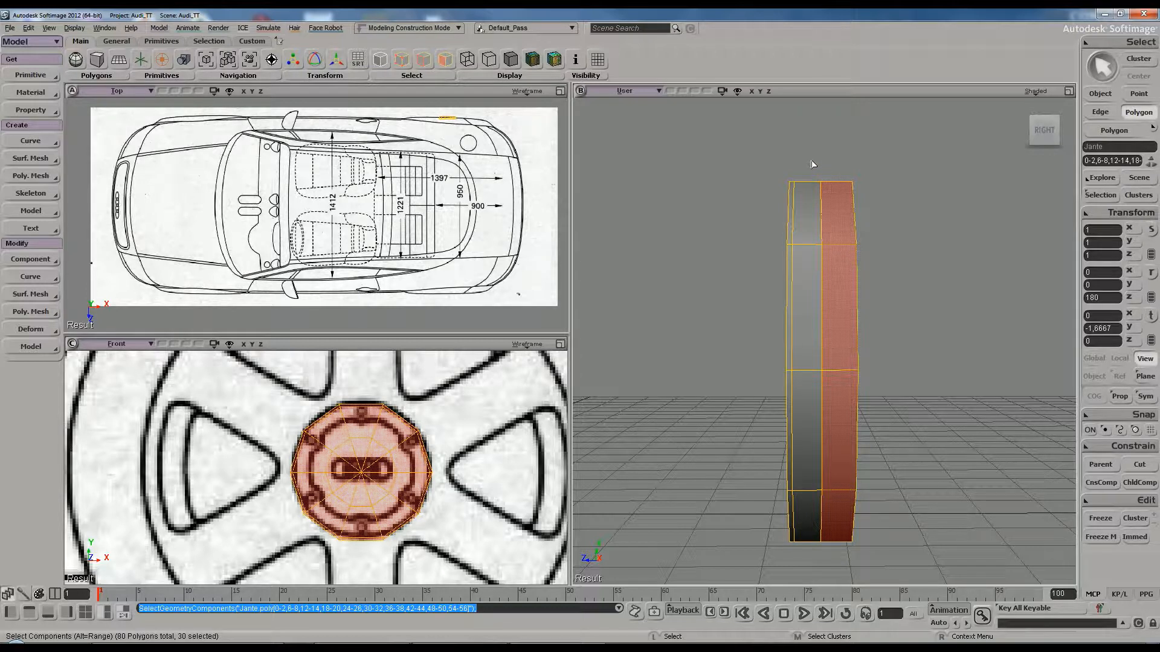
pyautogui.press('Delete')
# Examine the open-backed Jante mesh with smoothing raised one level, and restore the unsmoothed display
pyautogui.press('s')
pyautogui.moveTo(813, 163); pyautogui.dragTo(817, 183, button='right')
pyautogui.moveTo(885, 227); pyautogui.dragTo(806, 224, button='right')
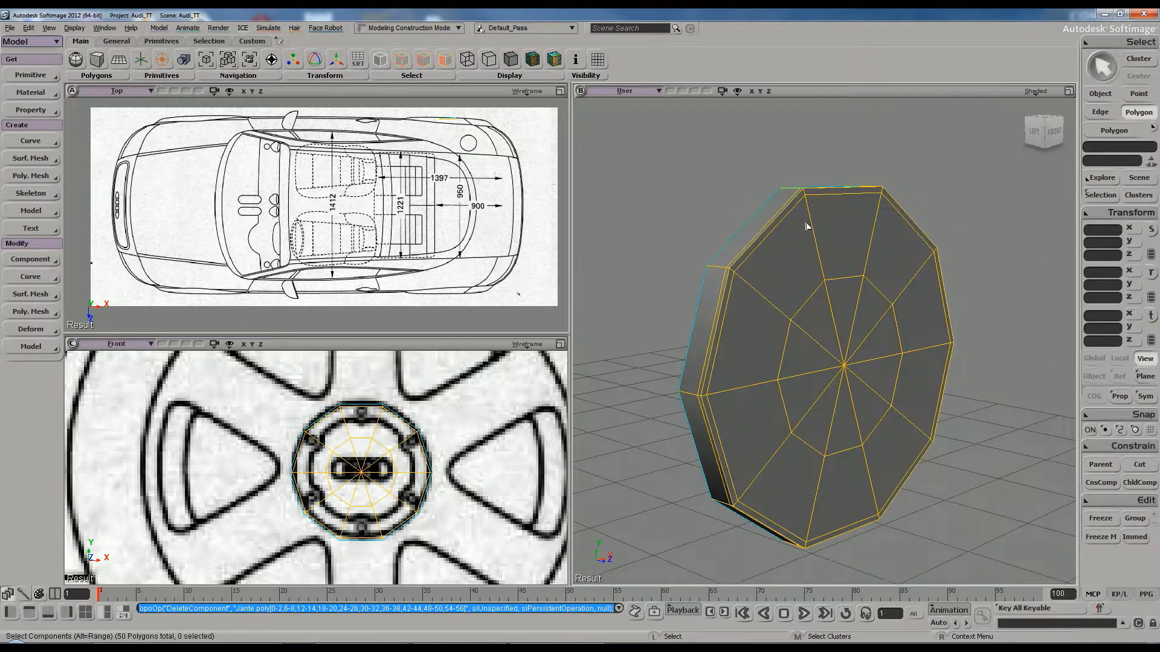
pyautogui.press('s')
pyautogui.moveTo(834, 313); pyautogui.dragTo(856, 290, button='right')
pyautogui.scroll(5, 856, 290)
pyautogui.press('+')
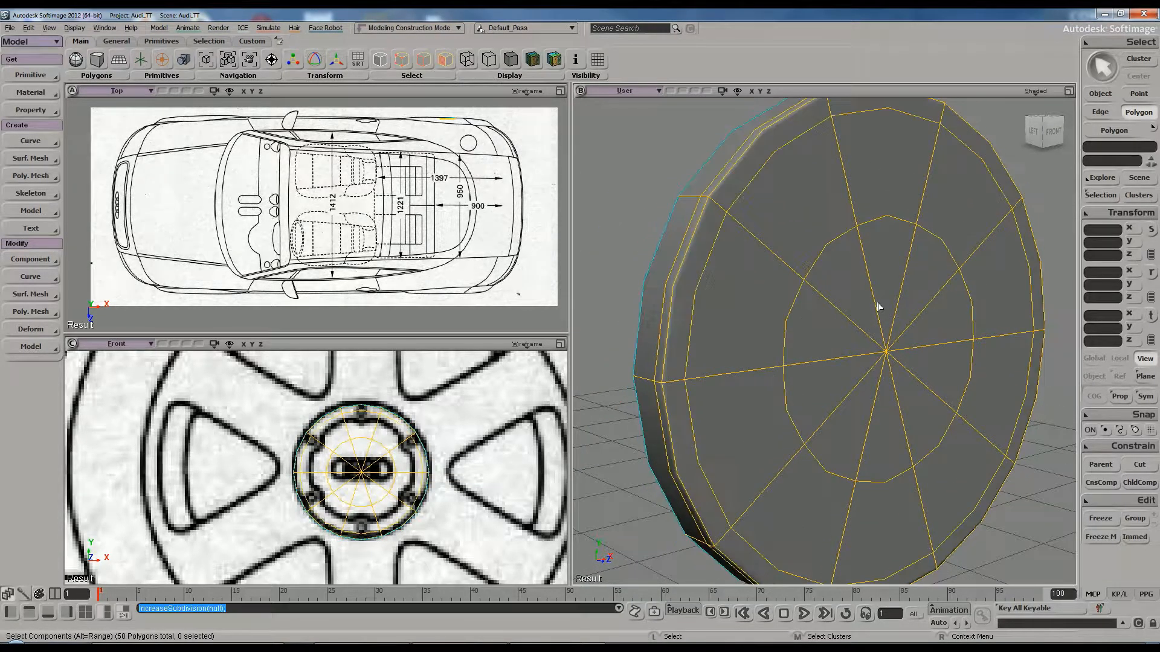
pyautogui.click(669, 174)
pyautogui.press('s')
pyautogui.scroll(-5, 802, 313)
pyautogui.press('space')
pyautogui.click(733, 226)
pyautogui.press('s')
pyautogui.moveTo(815, 334); pyautogui.dragTo(840, 329, button='right')
pyautogui.press('space')
pyautogui.click(833, 334)
pyautogui.scroll(2, 840, 332)
pyautogui.press('s')
pyautogui.scroll(2, 862, 317)
pyautogui.moveTo(862, 317); pyautogui.dragTo(857, 308)
pyautogui.moveTo(857, 308); pyautogui.dragTo(860, 313, button='right')
pyautogui.press('space')
pyautogui.press('-')
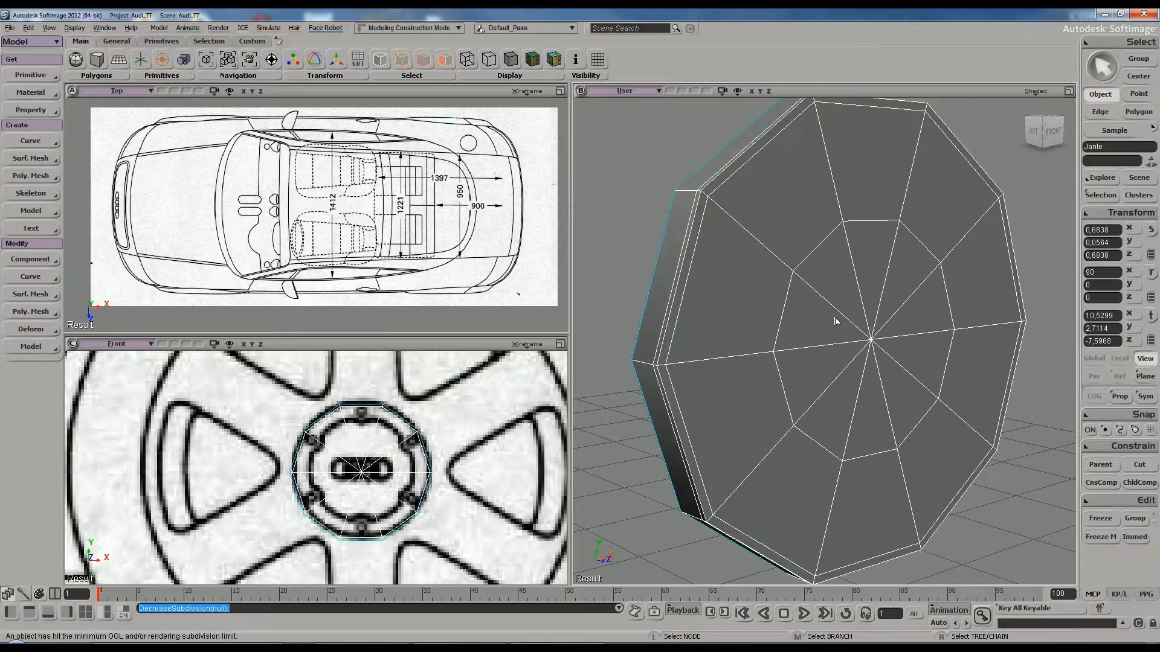
pyautogui.click(1050, 393)
pyautogui.press('s')
pyautogui.moveTo(990, 387); pyautogui.dragTo(970, 362, button='right')
pyautogui.click(901, 359)
pyautogui.press('s')
pyautogui.moveTo(849, 328); pyautogui.dragTo(848, 345)
pyautogui.moveTo(848, 346); pyautogui.dragTo(852, 349, button='right')
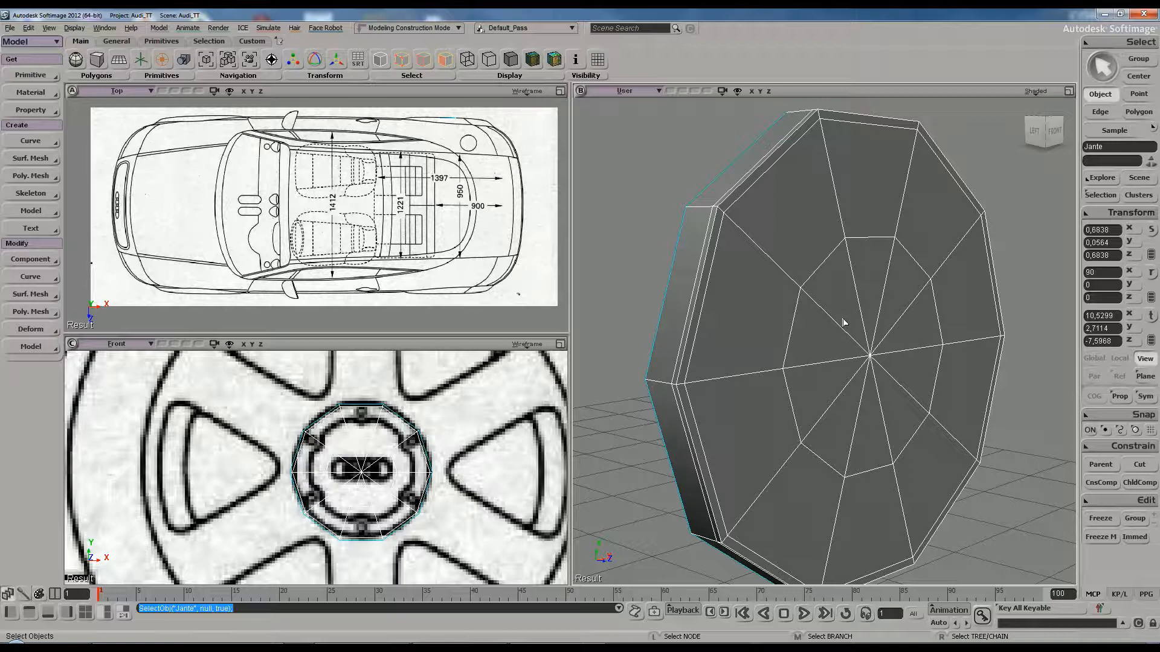
# Switch to the Windows photo viewer and examine the wheel hub's shape in the jante audi7 reference photo, then put it away
pyautogui.moveTo(1159, 199); pyautogui.dragTo(684, 233)
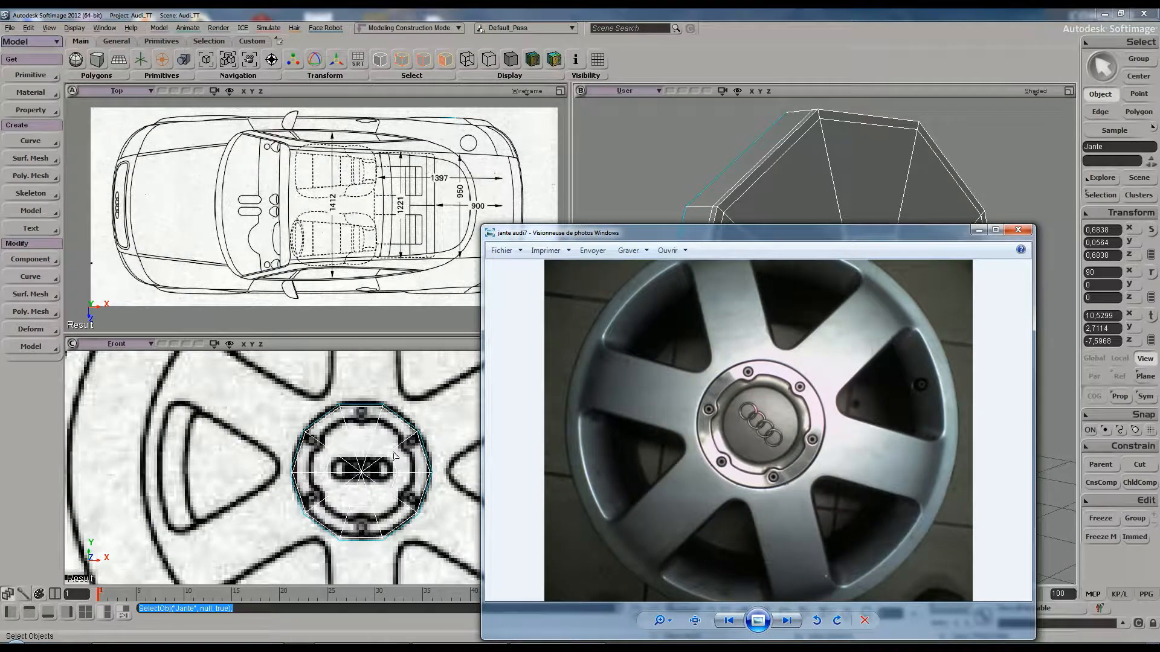
pyautogui.moveTo(791, 250); pyautogui.dragTo(361, 105)
pyautogui.scroll(3, 351, 255)
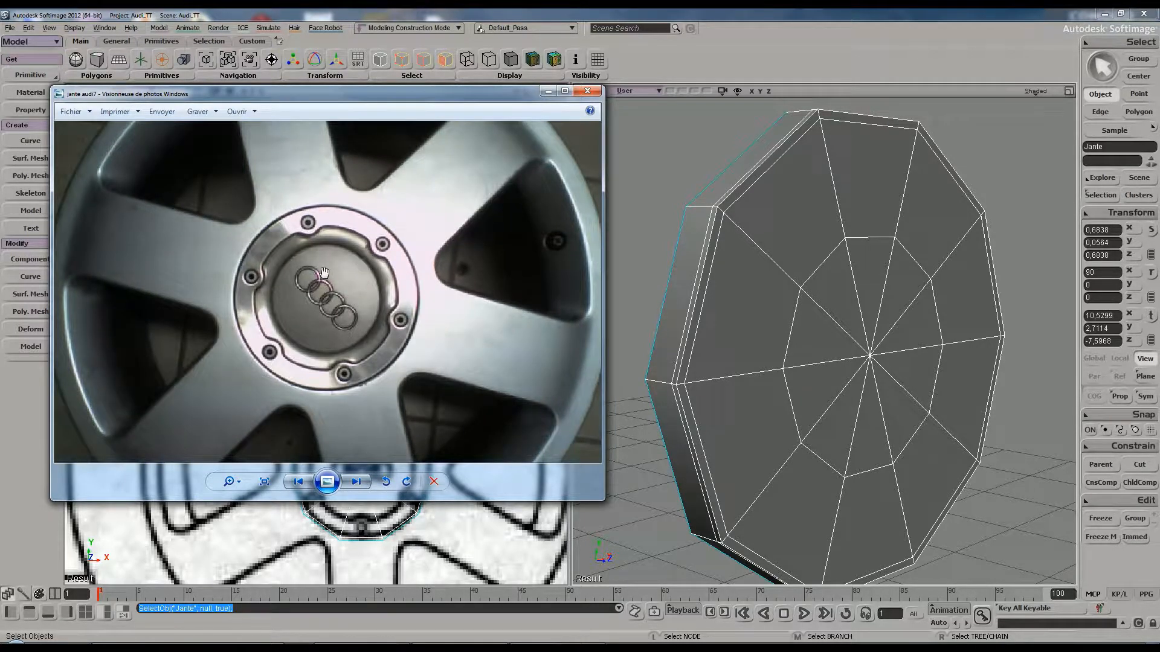
pyautogui.rightClick(825, 319)
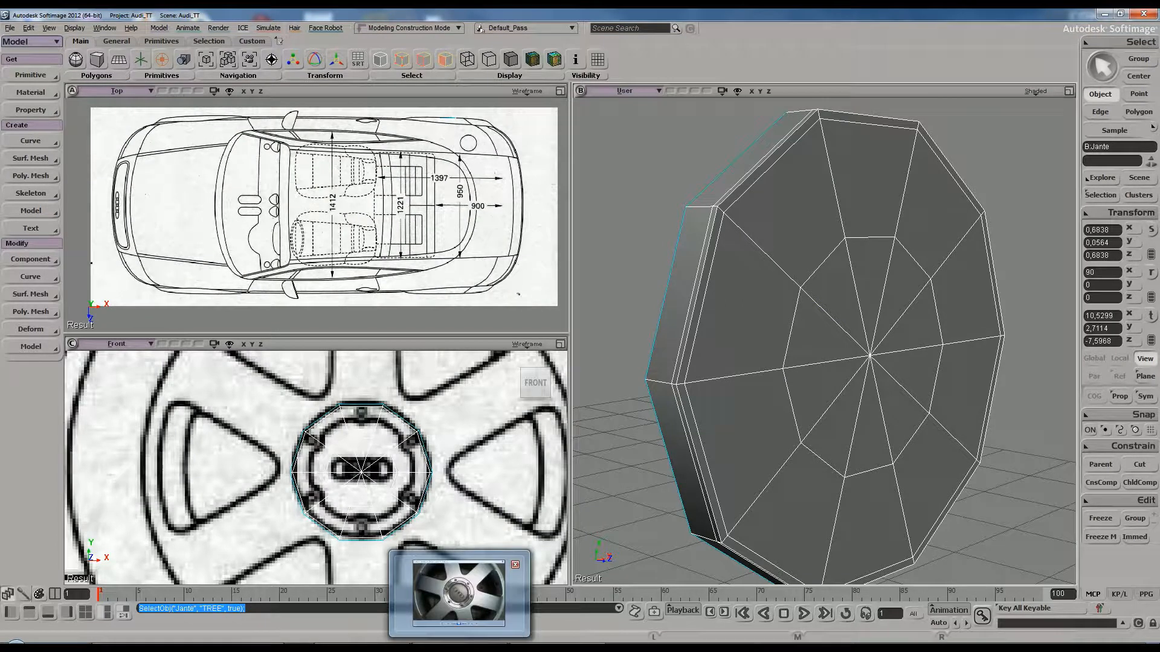
pyautogui.click(460, 648)
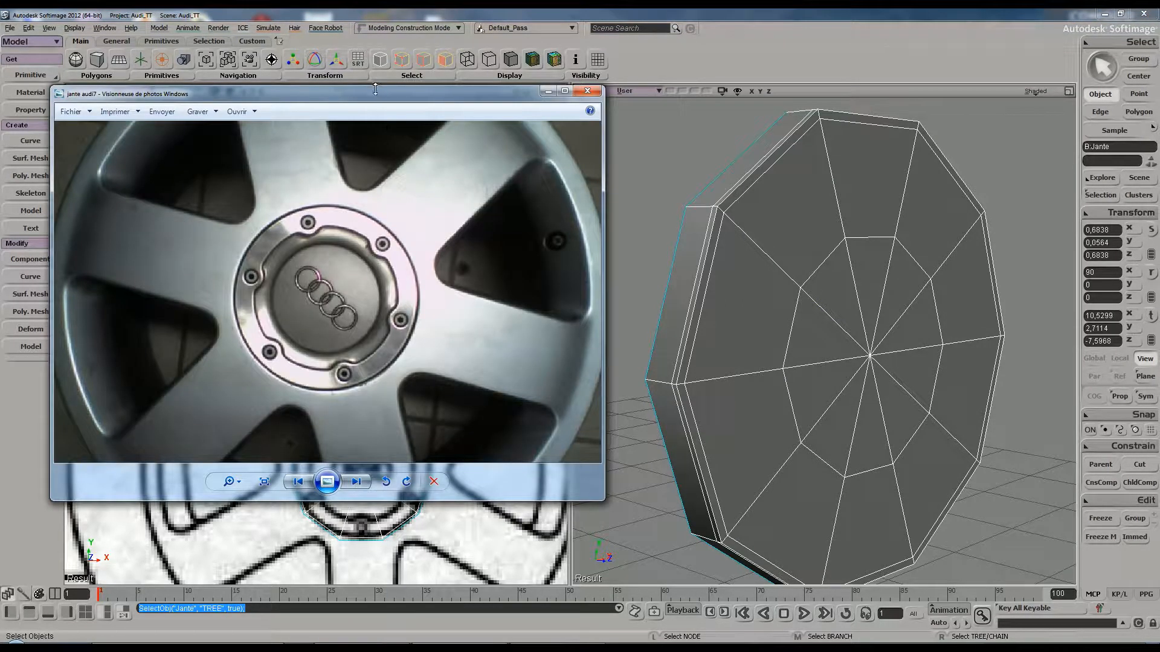
pyautogui.moveTo(370, 92); pyautogui.dragTo(826, 94)
pyautogui.click(998, 91)
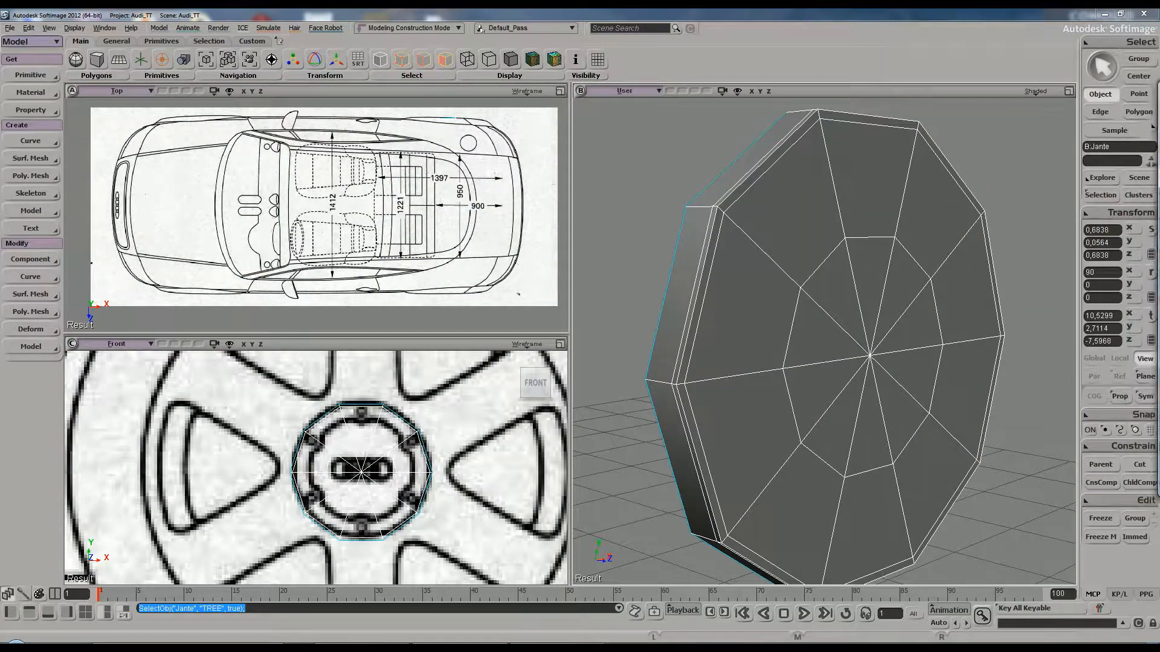
# Select the ten central polygons of the Jante's front face and move them outward about 0.089 units along Z
pyautogui.press('s')
pyautogui.moveTo(681, 246); pyautogui.dragTo(715, 276, button='right')
pyautogui.press('s')
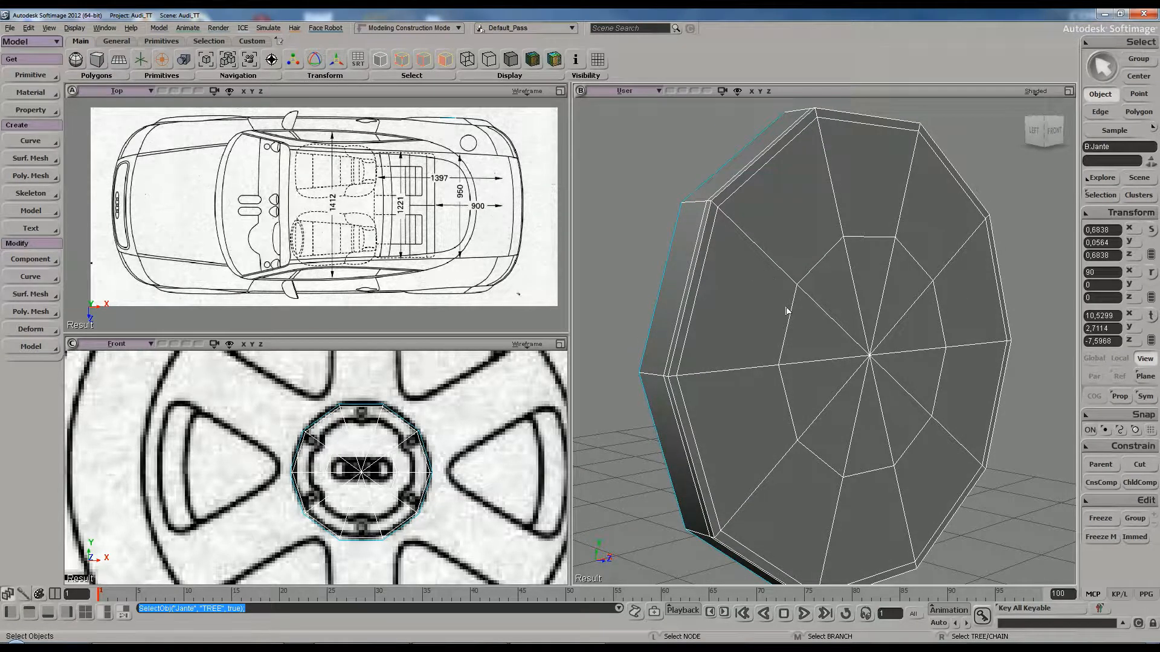
pyautogui.press('y')
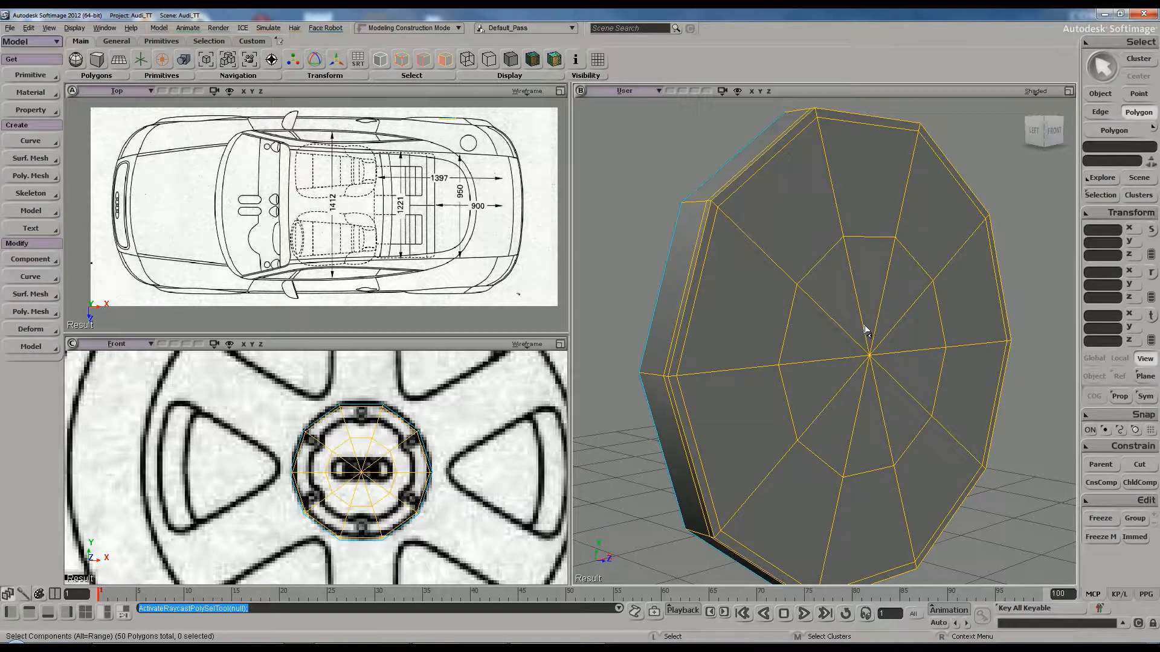
pyautogui.moveTo(877, 311)
pyautogui.mouseDown()
pyautogui.moveTo(846, 321)
pyautogui.moveTo(836, 370)
pyautogui.moveTo(871, 313)
pyautogui.mouseUp()
pyautogui.press('v')
pyautogui.press('s')
pyautogui.moveTo(873, 338); pyautogui.dragTo(850, 362, button='right')
pyautogui.moveTo(897, 326); pyautogui.dragTo(904, 330)
pyautogui.press('s')
pyautogui.moveTo(905, 330)
pyautogui.mouseDown(button='right')
pyautogui.moveTo(914, 359)
pyautogui.moveTo(904, 334)
pyautogui.mouseUp(button='right')
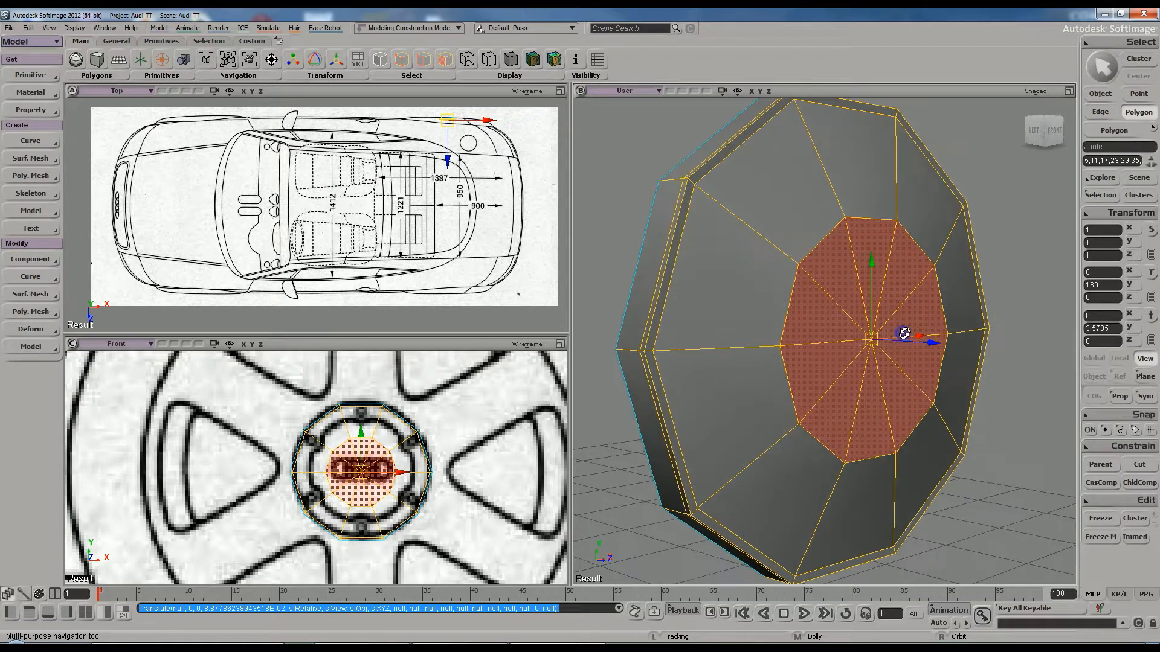
# Select the centre point of the Jante's front face and move it slightly outward along the hub's axis
pyautogui.press('t')
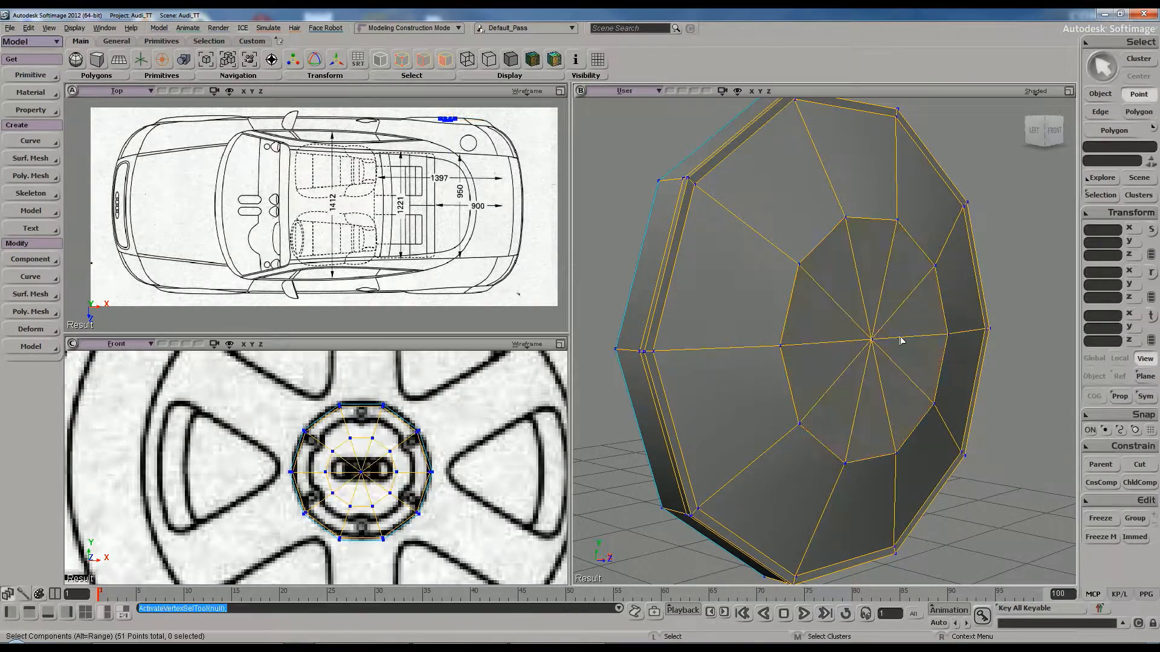
pyautogui.click(874, 342)
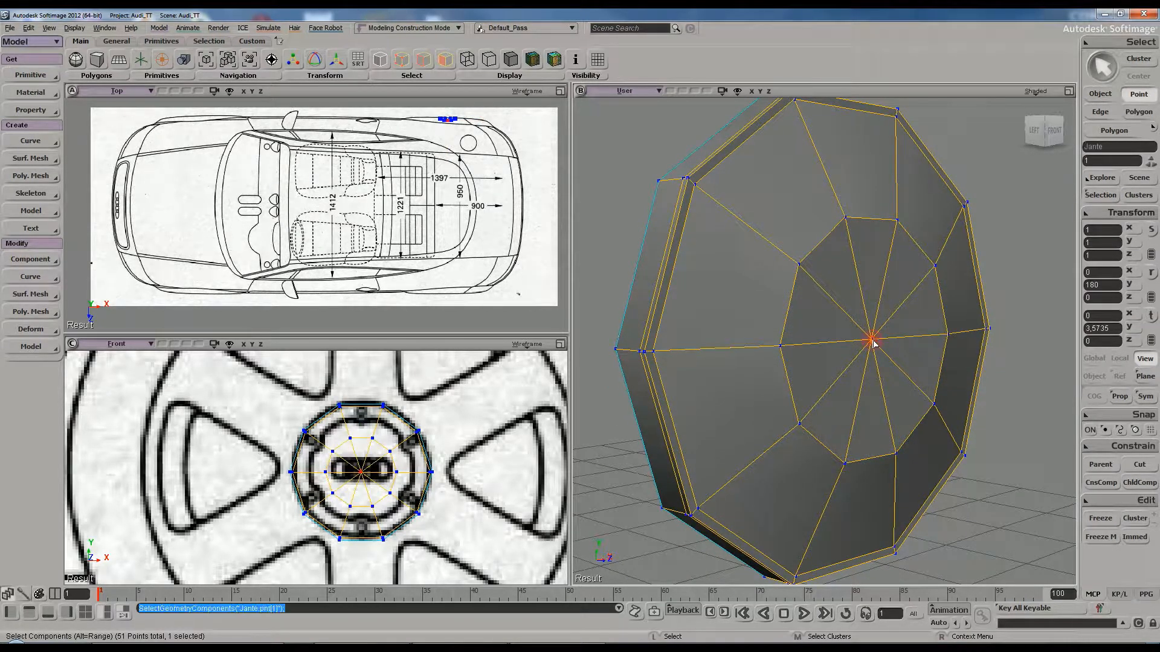
pyautogui.press('v')
pyautogui.moveTo(910, 345); pyautogui.dragTo(921, 345)
pyautogui.press('s')
pyautogui.moveTo(921, 344); pyautogui.dragTo(960, 333, button='right')
pyautogui.moveTo(962, 338); pyautogui.dragTo(958, 338)
pyautogui.press('space')
# Examine the narrow edge band around the Jante's front rim from the side and close up
pyautogui.press('s')
pyautogui.moveTo(958, 303); pyautogui.dragTo(874, 295, button='right')
pyautogui.press('s')
pyautogui.moveTo(753, 187); pyautogui.dragTo(785, 199, button='right')
pyautogui.scroll(5, 809, 200)
pyautogui.moveTo(813, 202); pyautogui.dragTo(866, 425)
pyautogui.moveTo(927, 316); pyautogui.dragTo(941, 317, button='right')
pyautogui.moveTo(938, 309); pyautogui.dragTo(905, 320)
pyautogui.moveTo(904, 320); pyautogui.dragTo(914, 324, button='right')
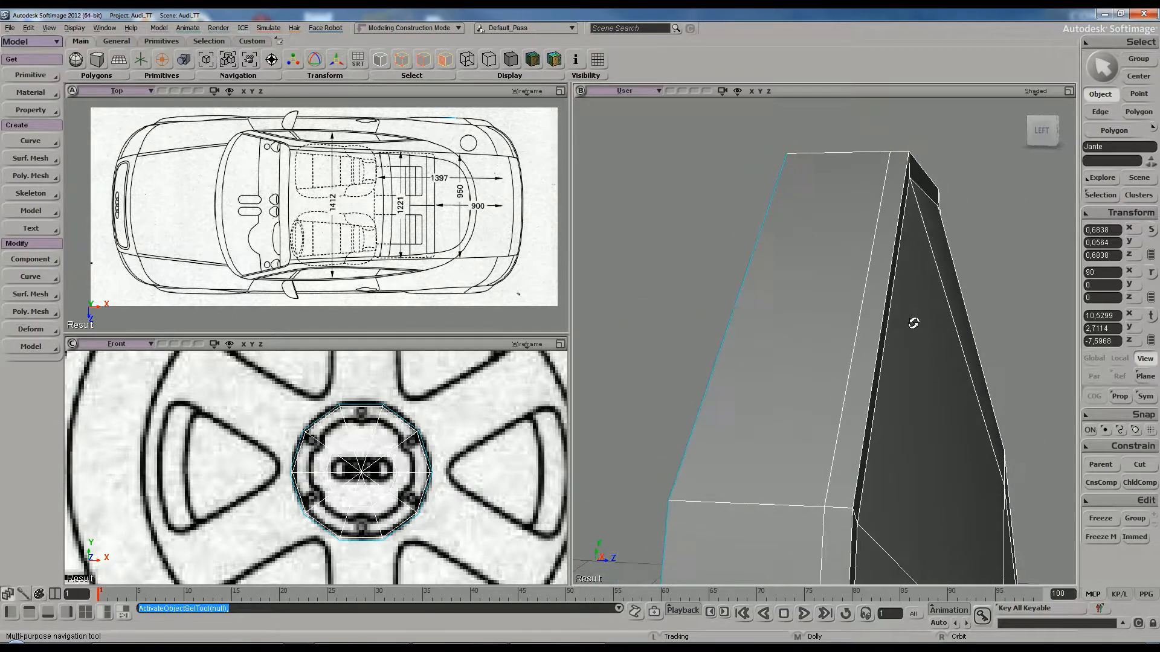
pyautogui.press('s')
pyautogui.moveTo(966, 269); pyautogui.dragTo(931, 261, button='right')
# Select the full edge loop just inside the Jante's front rim and dissolve it cleanly
pyautogui.press('e')
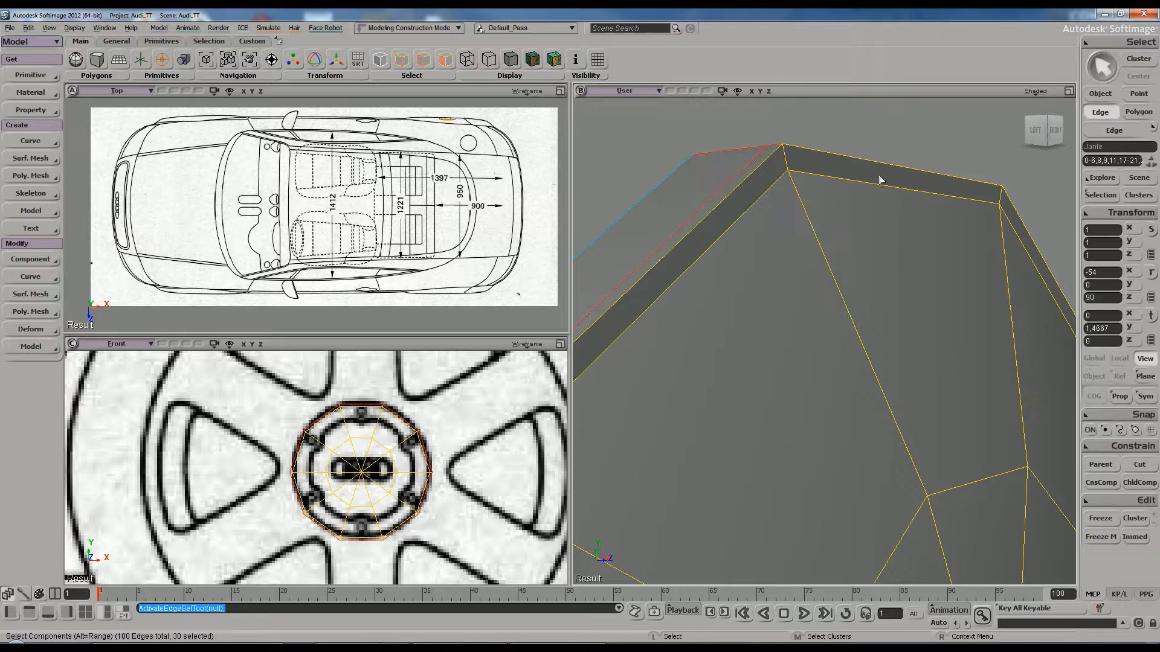
pyautogui.click(879, 187)
pyautogui.moveTo(877, 189); pyautogui.dragTo(813, 238, button='right')
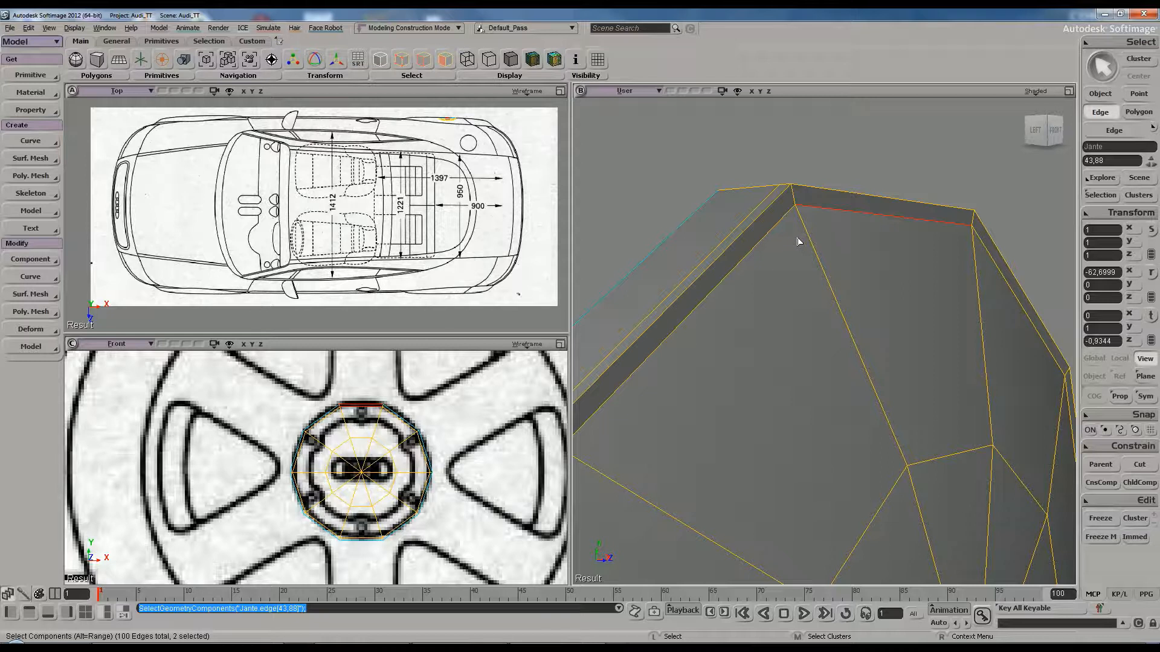
pyautogui.press('shift')
pyautogui.keyDown('alt'); pyautogui.middleClick(771, 235); pyautogui.keyUp('alt')
pyautogui.press('s')
pyautogui.moveTo(810, 262); pyautogui.dragTo(831, 313, button='middle')
pyautogui.moveTo(831, 313); pyautogui.dragTo(836, 227)
pyautogui.moveTo(844, 297); pyautogui.dragTo(810, 320, button='right')
pyautogui.moveTo(836, 349); pyautogui.dragTo(805, 278)
pyautogui.moveTo(823, 285); pyautogui.dragTo(861, 296, button='right')
pyautogui.moveTo(861, 296); pyautogui.dragTo(879, 366)
pyautogui.moveTo(880, 368); pyautogui.dragTo(867, 365, button='right')
pyautogui.moveTo(870, 364); pyautogui.dragTo(888, 402)
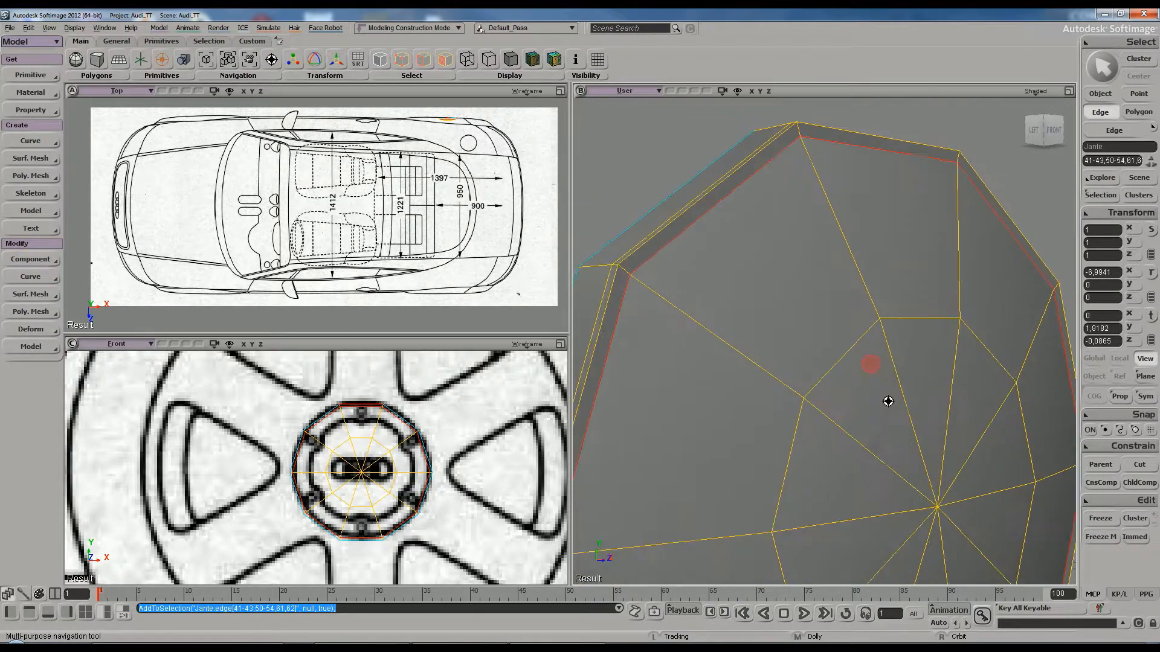
pyautogui.press('space')
pyautogui.hotkey('ctrl', 'Delete')
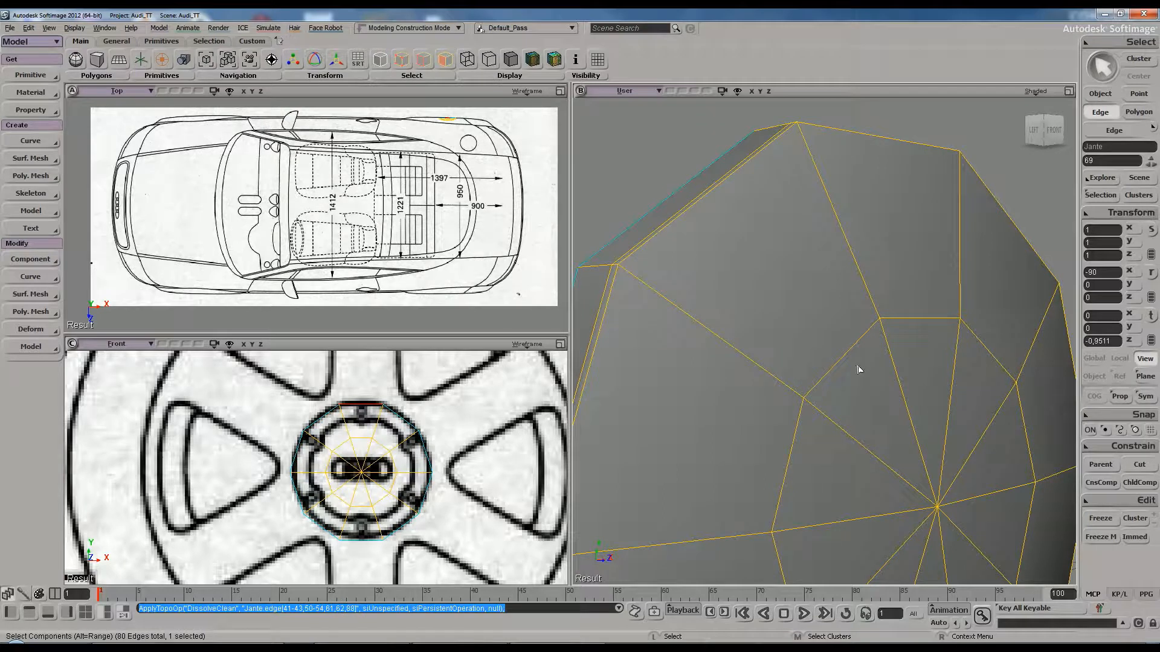
# Examine the Jante's front rim and domed face from the side without the dissolved edge loop
pyautogui.press('s')
pyautogui.moveTo(831, 204); pyautogui.dragTo(950, 202, button='right')
pyautogui.moveTo(950, 202); pyautogui.dragTo(834, 291)
pyautogui.moveTo(834, 291); pyautogui.dragTo(792, 282, button='right')
pyautogui.moveTo(798, 308); pyautogui.dragTo(795, 274)
pyautogui.moveTo(795, 274); pyautogui.dragTo(763, 267, button='right')
pyautogui.moveTo(763, 267); pyautogui.dragTo(788, 292, button='middle')
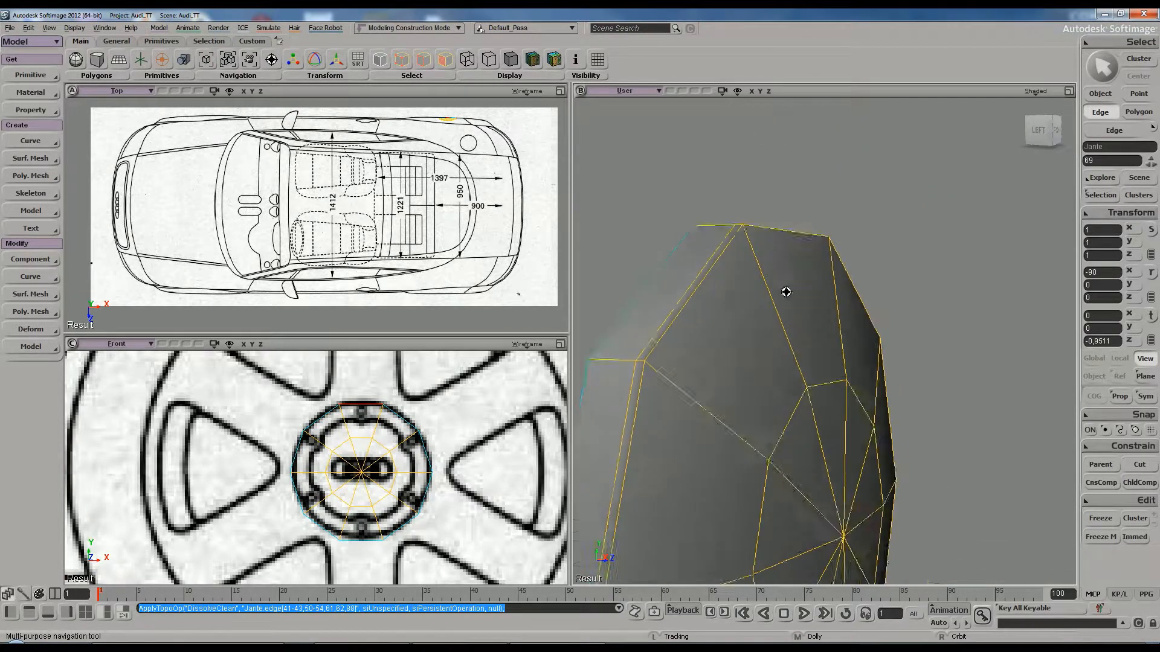
pyautogui.moveTo(782, 331); pyautogui.dragTo(795, 297)
pyautogui.moveTo(795, 298); pyautogui.dragTo(805, 303, button='right')
pyautogui.moveTo(805, 302); pyautogui.dragTo(824, 245, button='middle')
pyautogui.moveTo(821, 245); pyautogui.dragTo(826, 301)
pyautogui.press('space')
pyautogui.press('space')
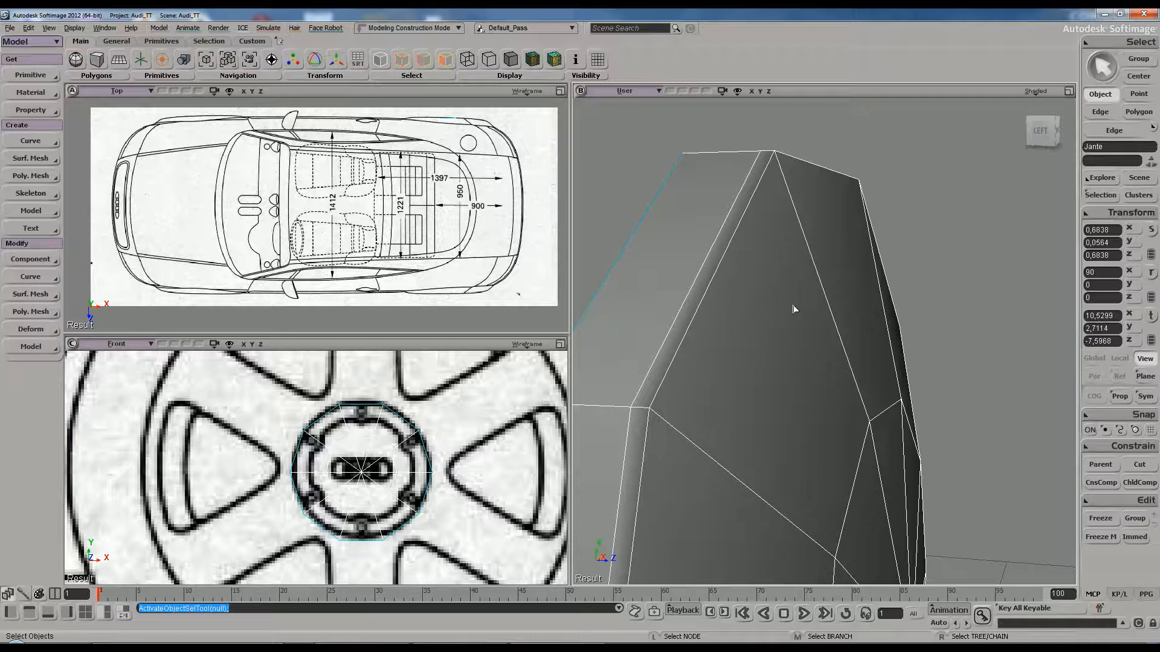
# Insert an edge loop around the Jante's front face with the Split Edge tool, about 8.3% inward from the rim
pyautogui.press('\\')
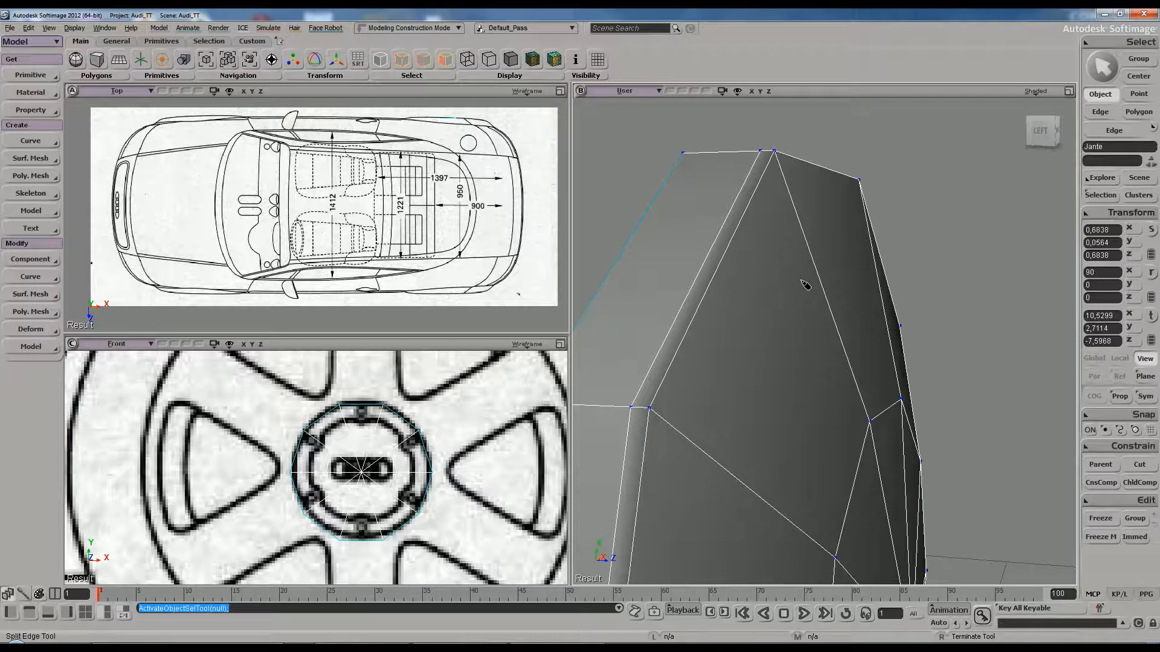
pyautogui.click(788, 180)
pyautogui.press('s')
pyautogui.moveTo(813, 217); pyautogui.dragTo(852, 268, button='right')
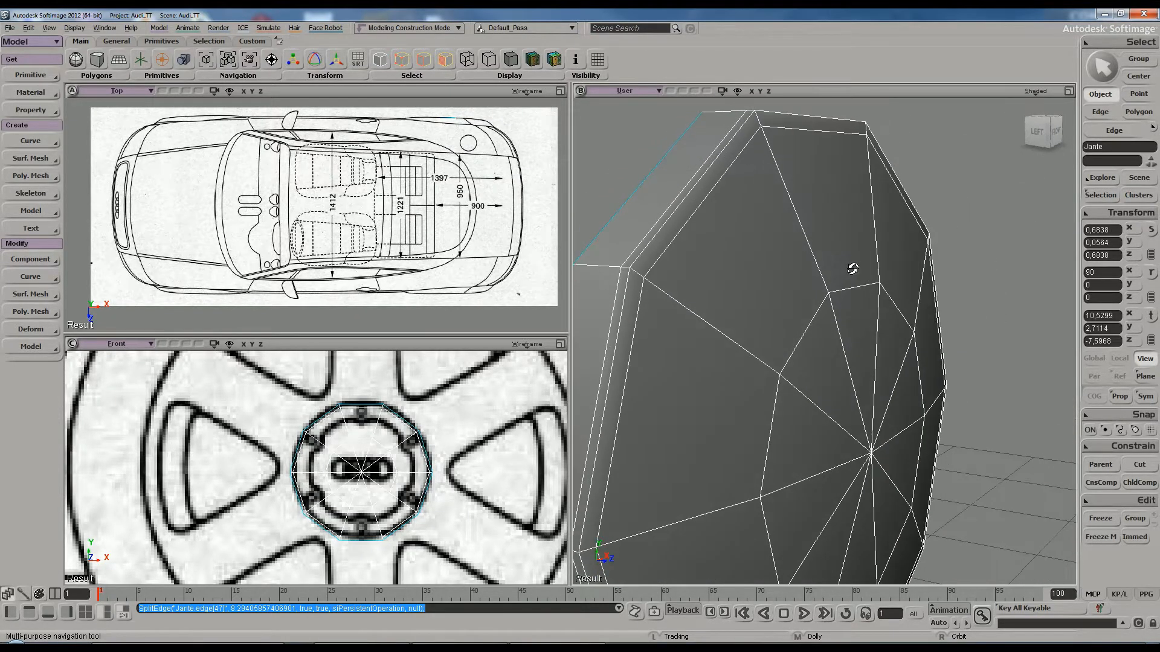
# Select the inserted edge loop near the front rim, and try scaling the whole Jante up to about 0.708
pyautogui.press('e')
pyautogui.click(746, 150)
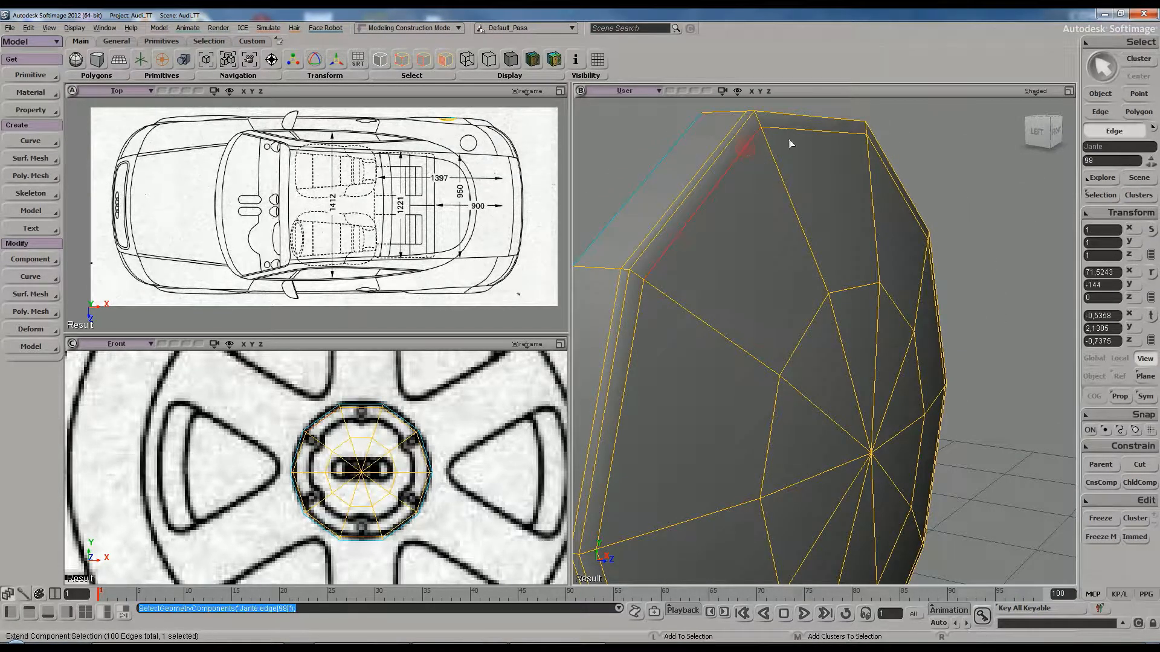
pyautogui.keyDown('alt'); pyautogui.middleClick(818, 132); pyautogui.keyUp('alt')
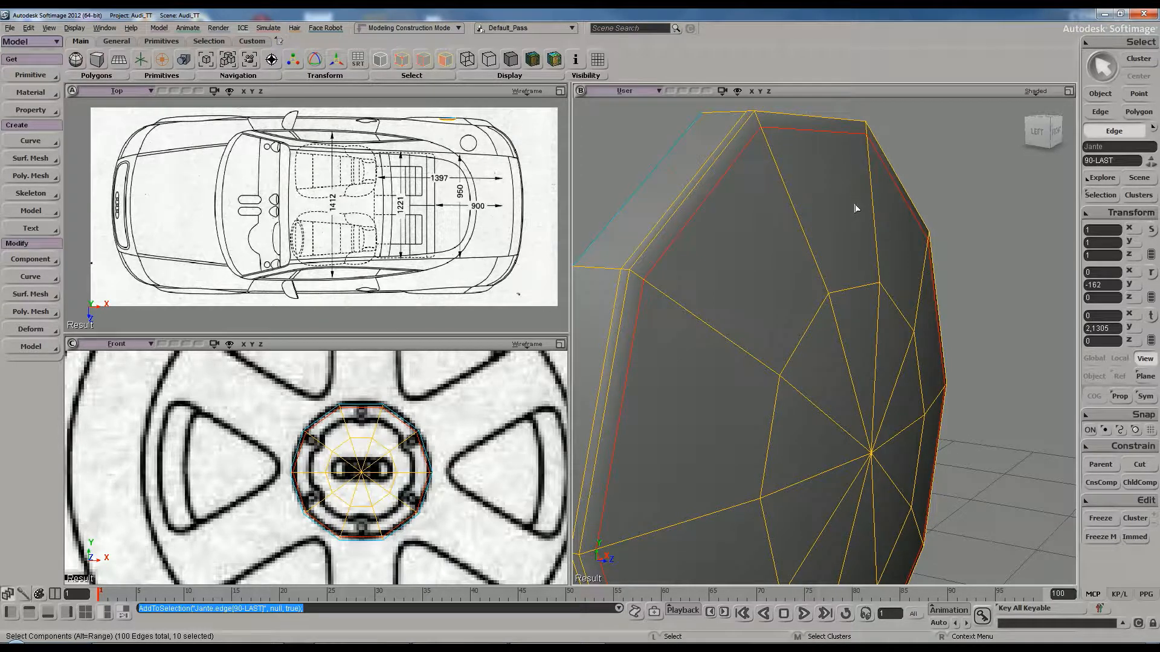
pyautogui.press('w')
pyautogui.press('space')
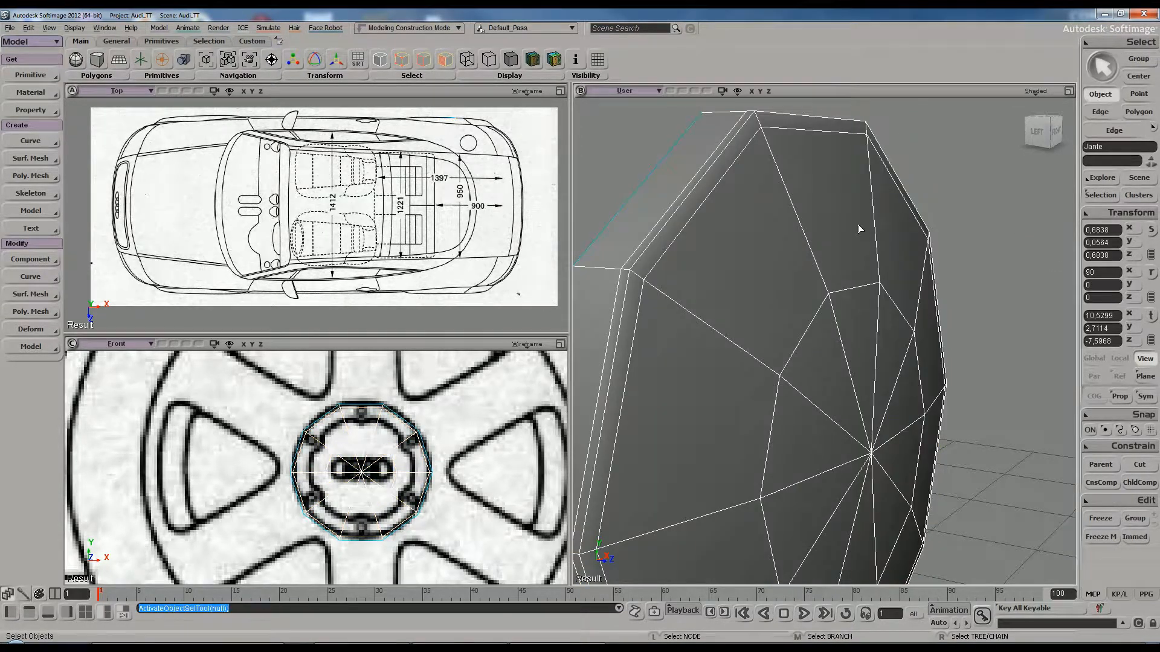
pyautogui.press('x')
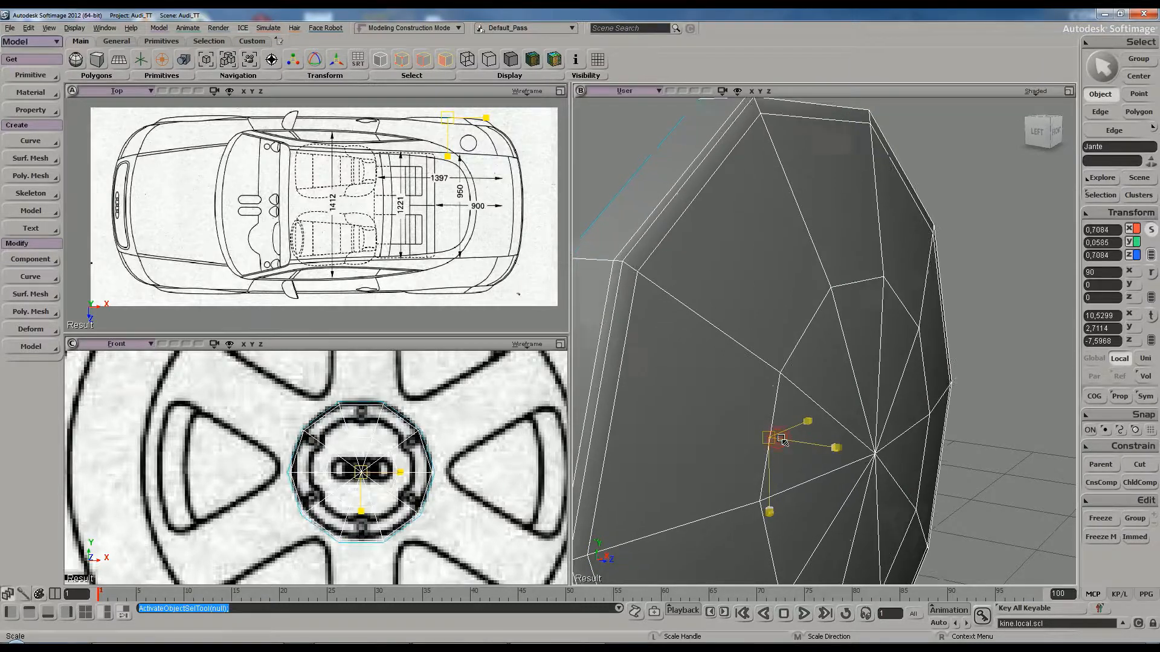
pyautogui.hotkey('ctrl', 'z')
pyautogui.press('space')
# Raise the Jante's subdivision smoothing by two levels
pyautogui.press('s')
pyautogui.moveTo(815, 377); pyautogui.dragTo(846, 318, button='right')
pyautogui.moveTo(979, 243); pyautogui.dragTo(1007, 261)
pyautogui.press('s')
pyautogui.moveTo(943, 279); pyautogui.dragTo(858, 289, button='right')
pyautogui.moveTo(841, 282); pyautogui.dragTo(795, 233)
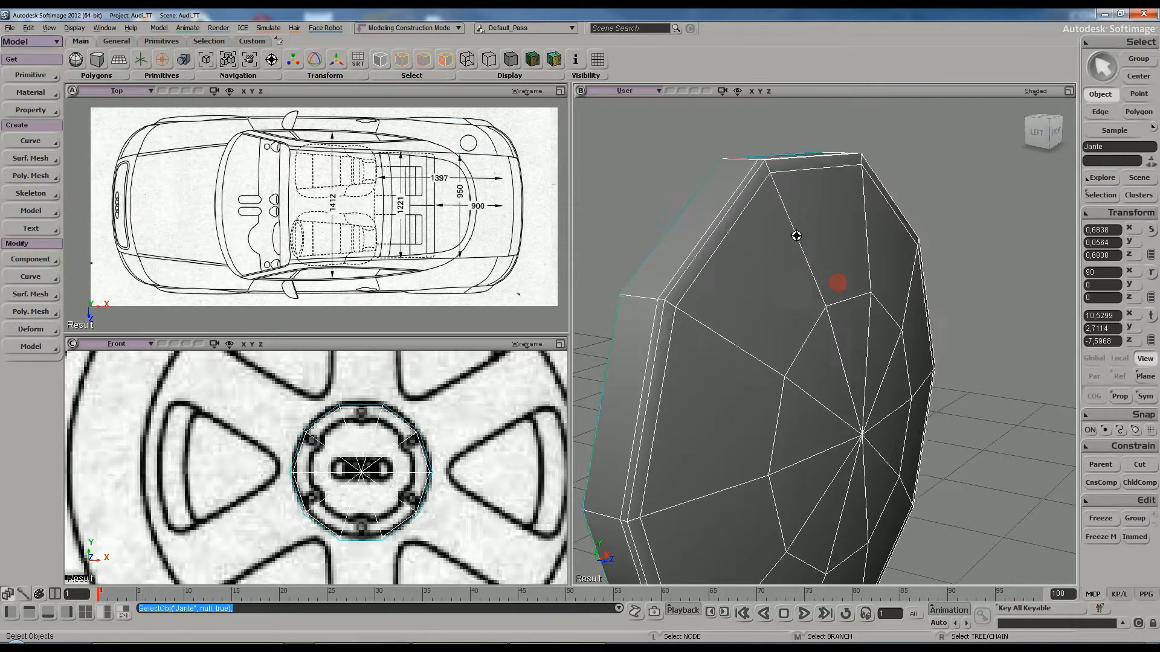
pyautogui.press('s')
pyautogui.moveTo(787, 192); pyautogui.dragTo(802, 261)
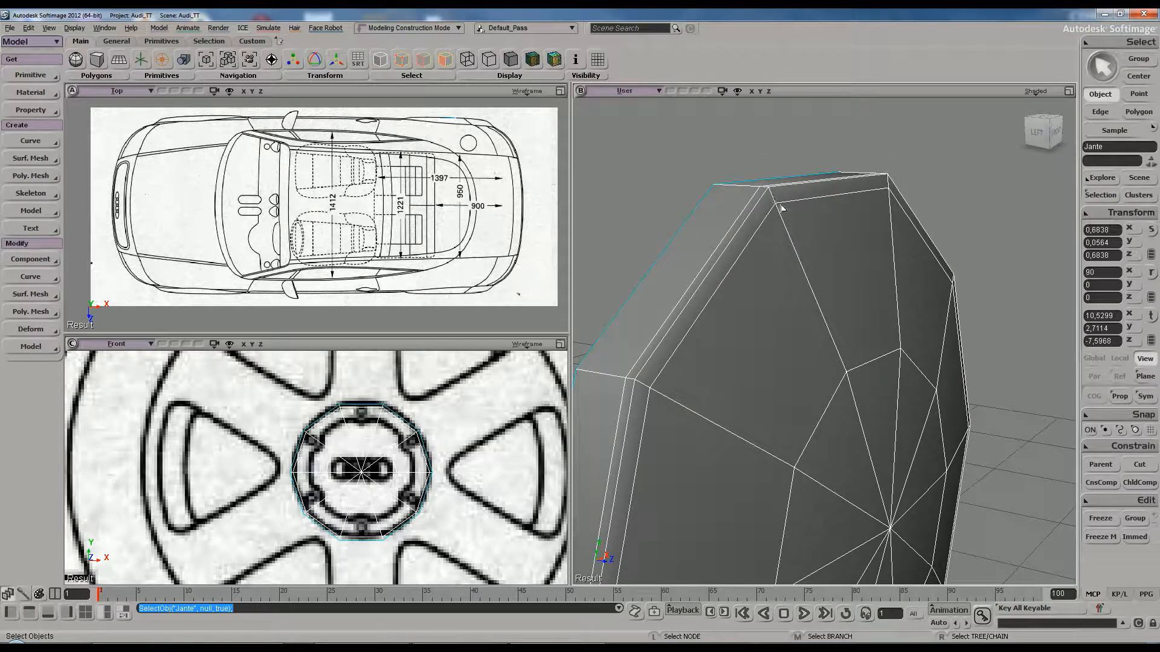
pyautogui.press('KP_Add')
pyautogui.press('KP_Add')
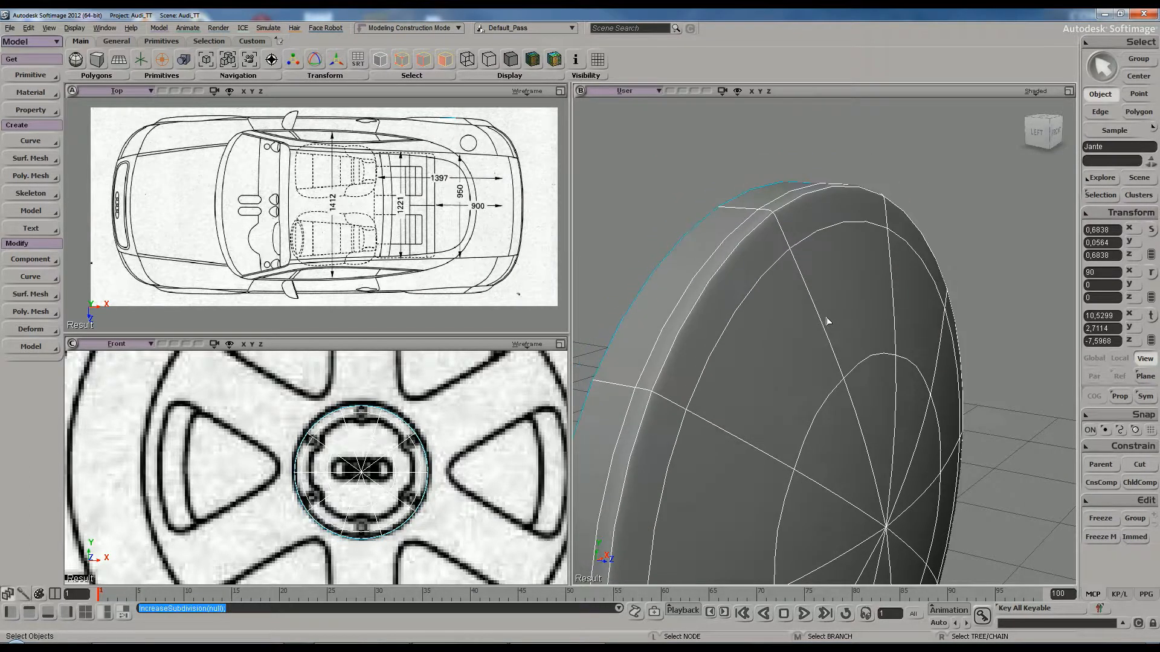
# Deselect the smoothed Jante, view it from the front, and hide the grid in the perspective view
pyautogui.click(1018, 149)
pyautogui.press('s')
pyautogui.moveTo(904, 302); pyautogui.dragTo(753, 378, button='right')
pyautogui.moveTo(770, 382); pyautogui.dragTo(782, 379, button='right')
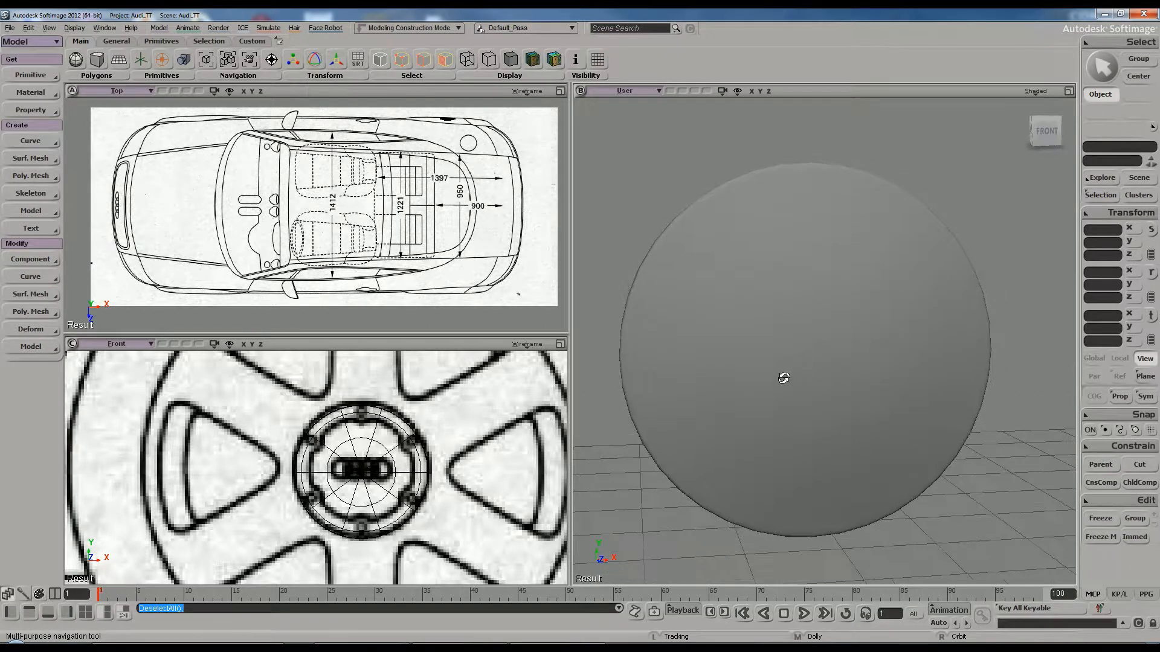
pyautogui.scroll(-5, 803, 433)
pyautogui.moveTo(782, 425); pyautogui.dragTo(812, 421, button='right')
pyautogui.press('g')
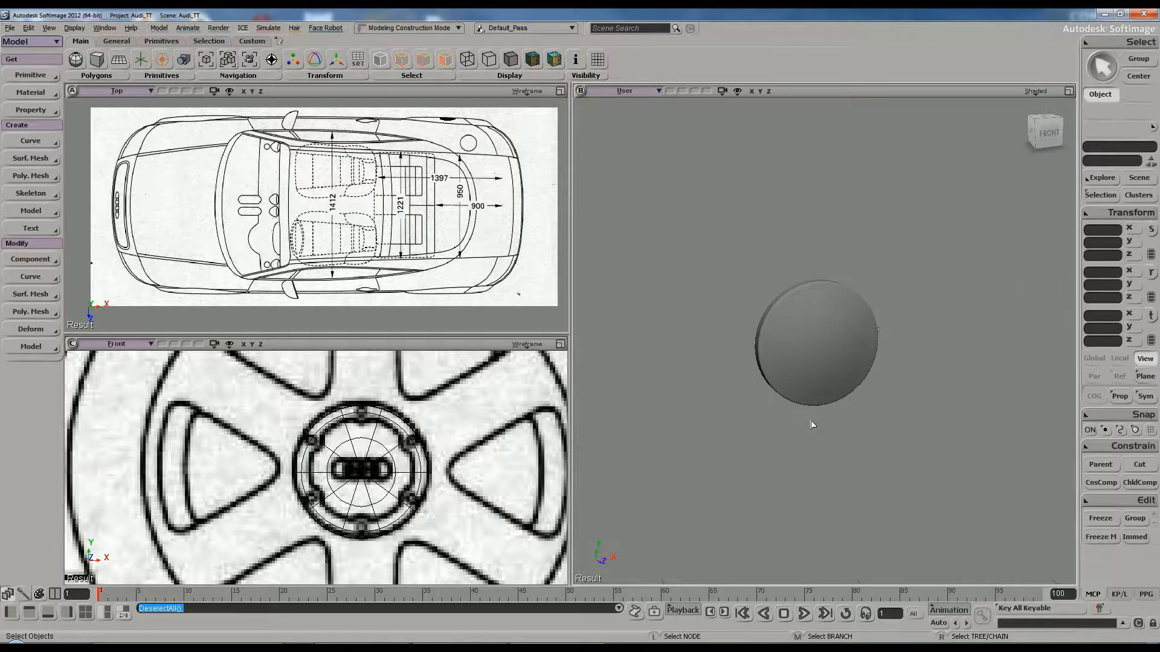
# Inspect the smoothed Jante selected and deselected, and enable Wireframe On Shaded for the perspective view
pyautogui.scroll(5, 811, 422)
pyautogui.moveTo(832, 409); pyautogui.dragTo(828, 350, button='right')
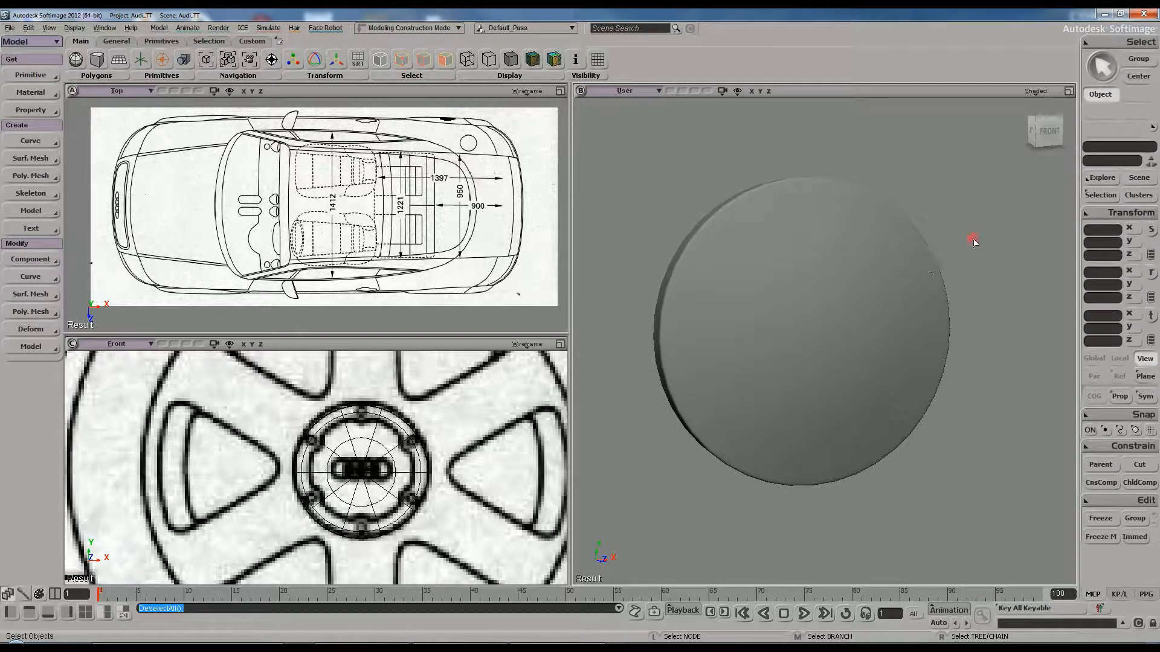
pyautogui.click(832, 303)
pyautogui.moveTo(819, 304); pyautogui.dragTo(756, 278, button='right')
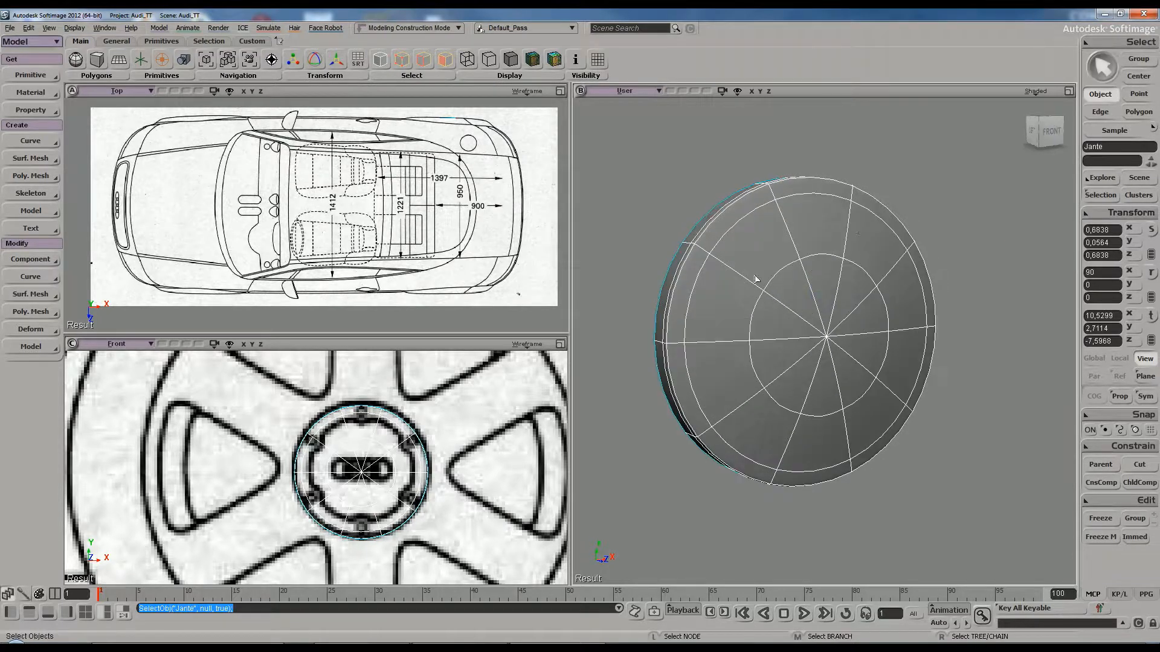
pyautogui.click(915, 202)
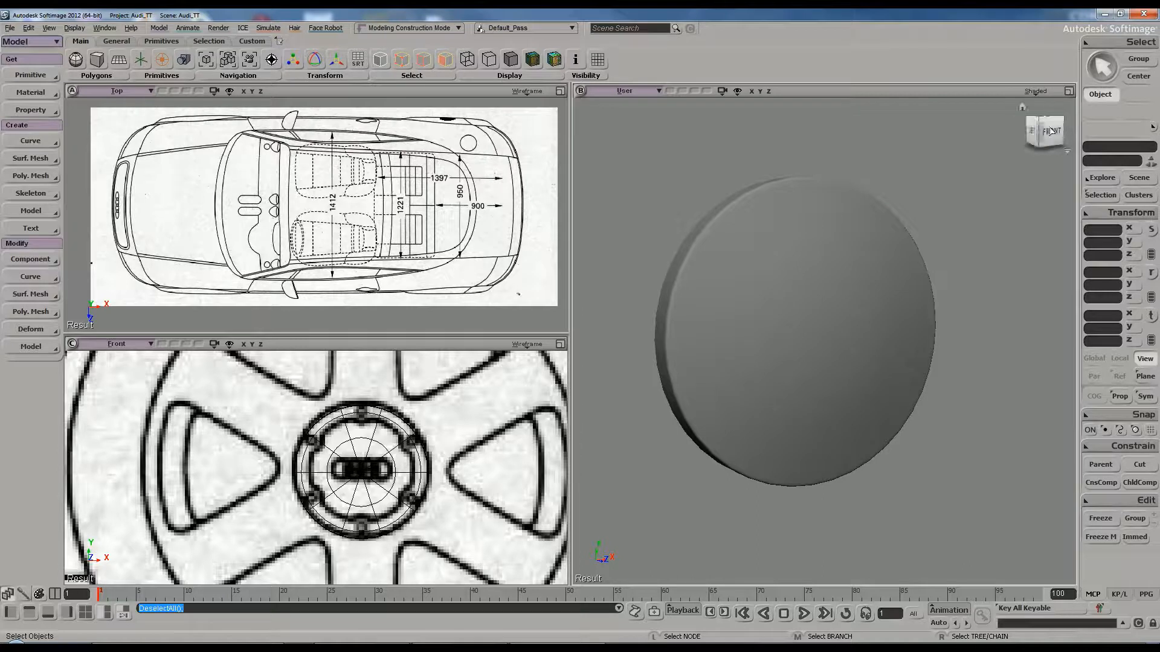
pyautogui.click(1036, 92)
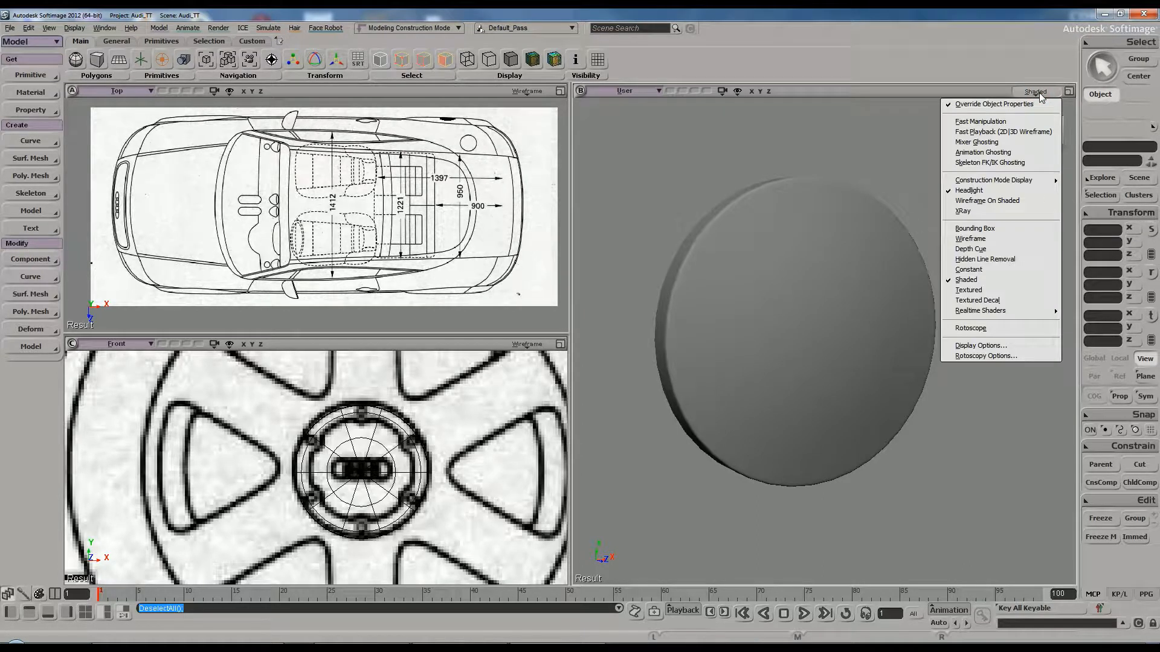
pyautogui.click(996, 201)
# Examine the Jante's front face with the wireframe overlaid on the shading
pyautogui.press('s')
pyautogui.moveTo(862, 270)
pyautogui.mouseDown(button='right')
pyautogui.moveTo(881, 280)
pyautogui.moveTo(823, 290)
pyautogui.moveTo(782, 264)
pyautogui.moveTo(828, 302)
pyautogui.moveTo(844, 267)
pyautogui.moveTo(817, 296)
pyautogui.moveTo(880, 306)
pyautogui.moveTo(803, 326)
pyautogui.moveTo(862, 326)
pyautogui.moveTo(839, 316)
pyautogui.mouseUp(button='right')
pyautogui.click(818, 295)
pyautogui.click(960, 226)
pyautogui.press('s')
pyautogui.moveTo(839, 315); pyautogui.dragTo(863, 310, button='middle')
pyautogui.moveTo(862, 309); pyautogui.dragTo(834, 316, button='right')
pyautogui.press('space')
# Scale the Jante to about 0.5025 in X and Z, matching the hub's inner ring on the front blueprint
pyautogui.click(818, 325)
pyautogui.press('s')
pyautogui.scroll(5, 416, 460)
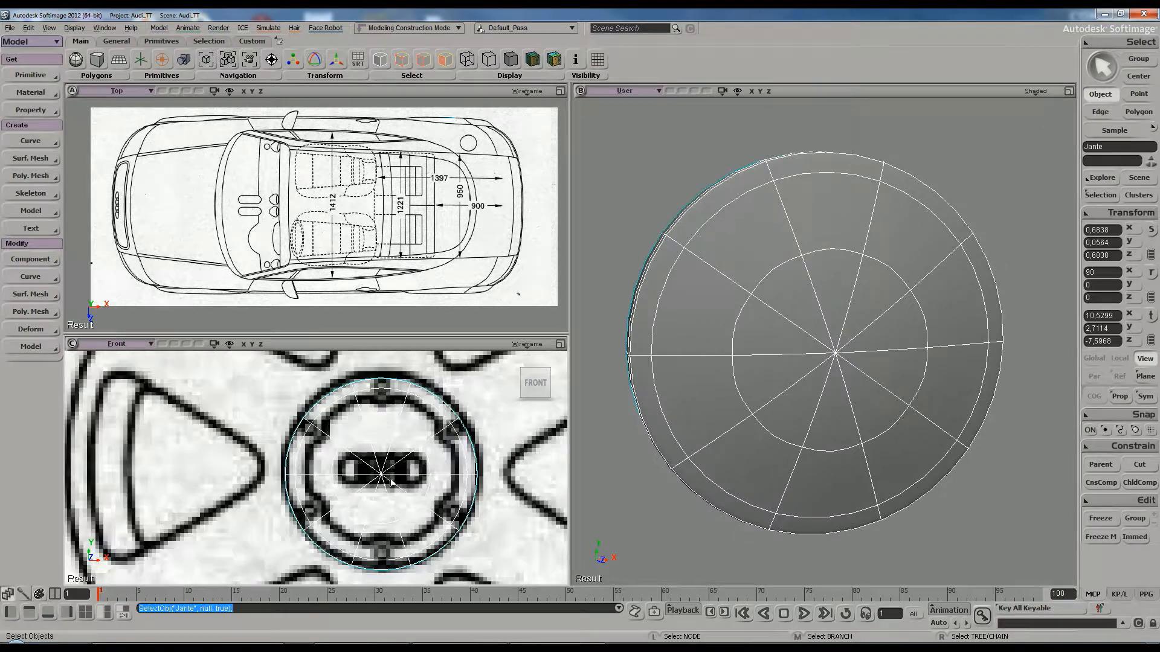
pyautogui.moveTo(416, 460); pyautogui.dragTo(411, 461)
pyautogui.press('space')
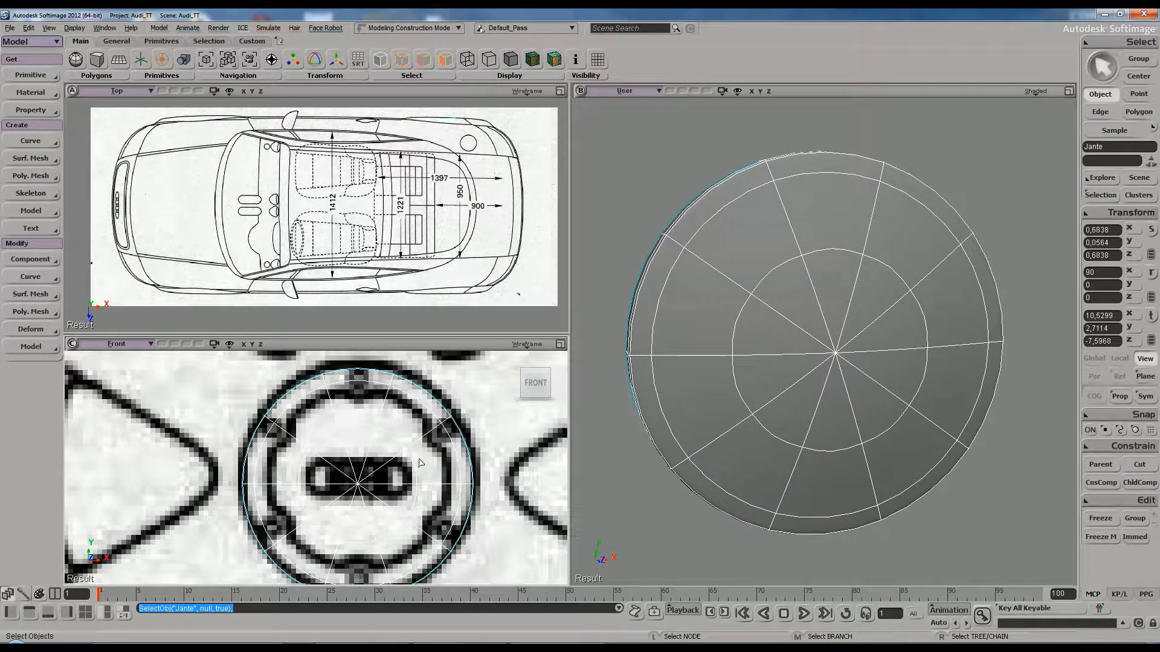
pyautogui.scroll(-1, 354, 471)
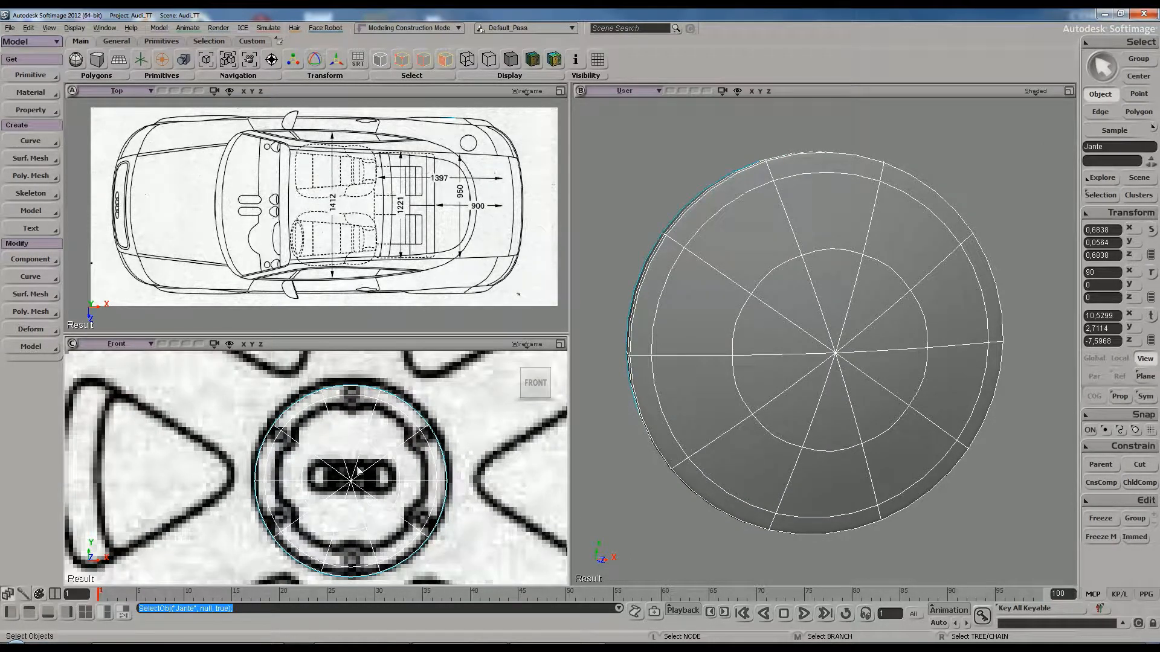
pyautogui.press('s')
pyautogui.moveTo(358, 476); pyautogui.dragTo(357, 464)
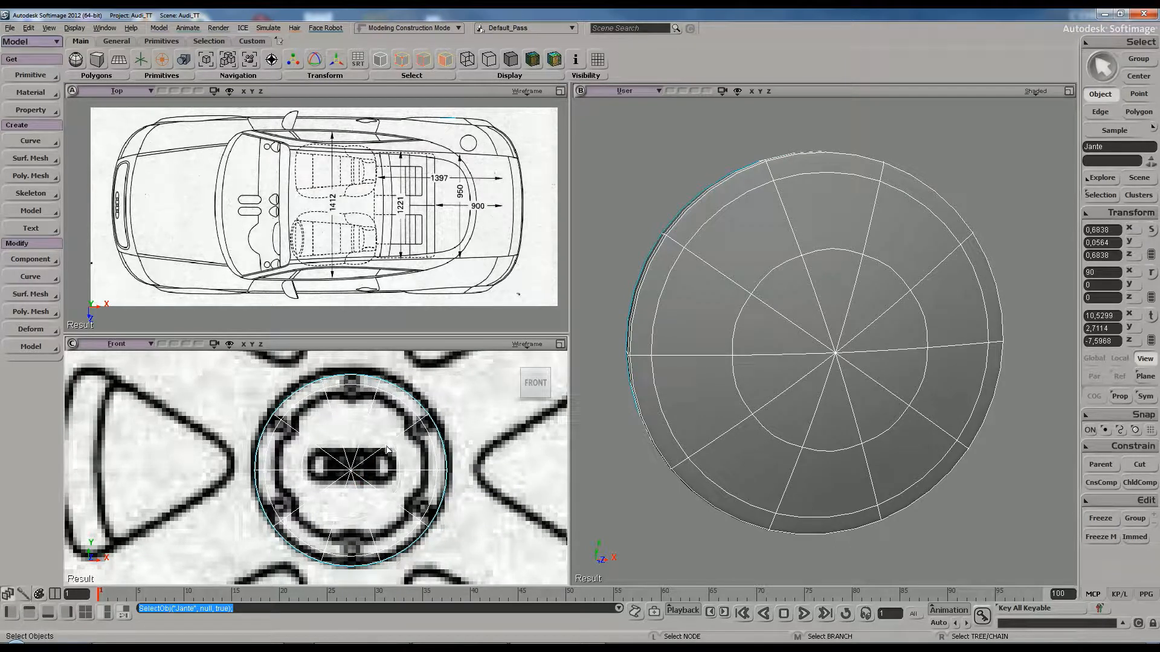
pyautogui.press('x')
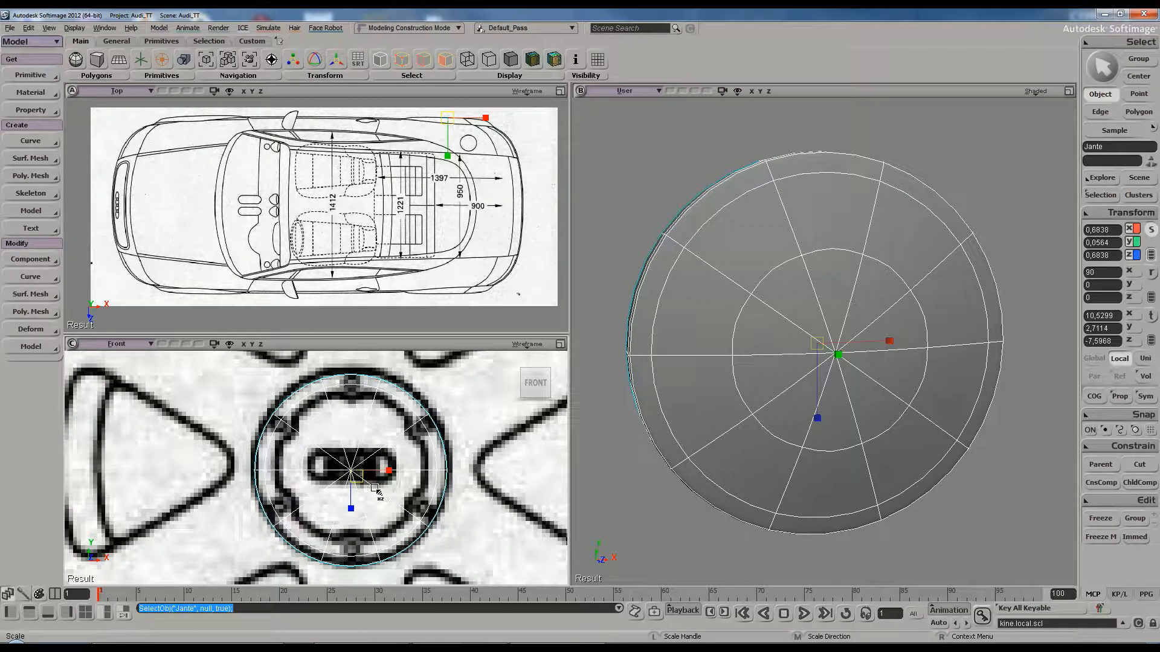
pyautogui.moveTo(366, 484); pyautogui.dragTo(355, 476)
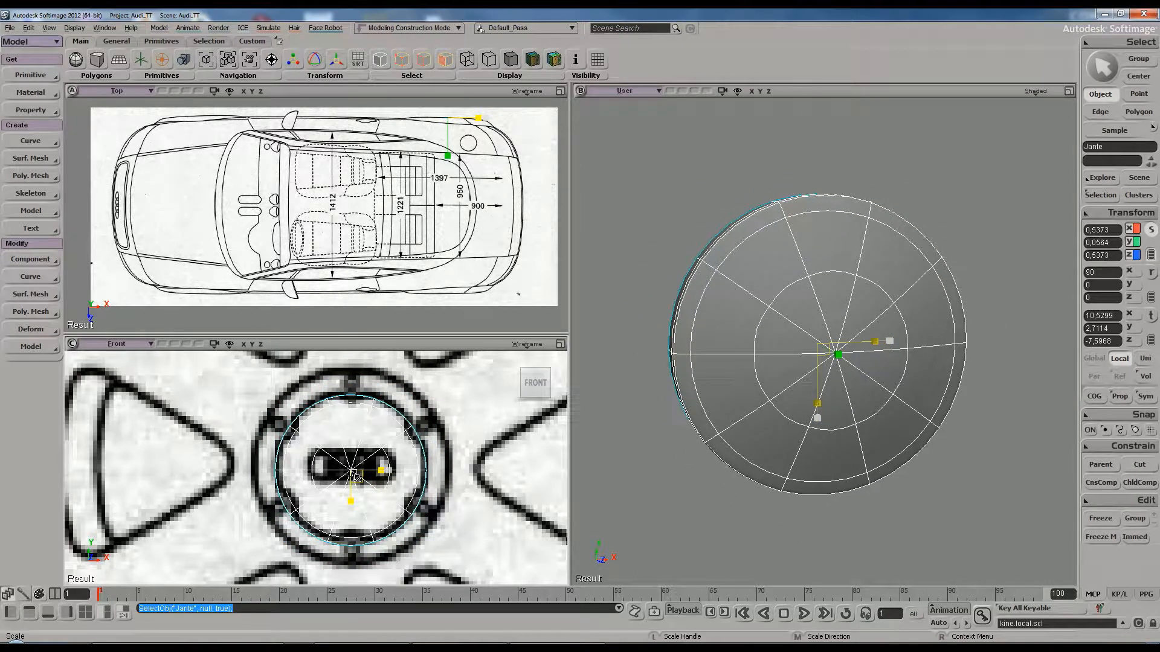
pyautogui.moveTo(355, 476); pyautogui.dragTo(352, 474)
pyautogui.press('space')
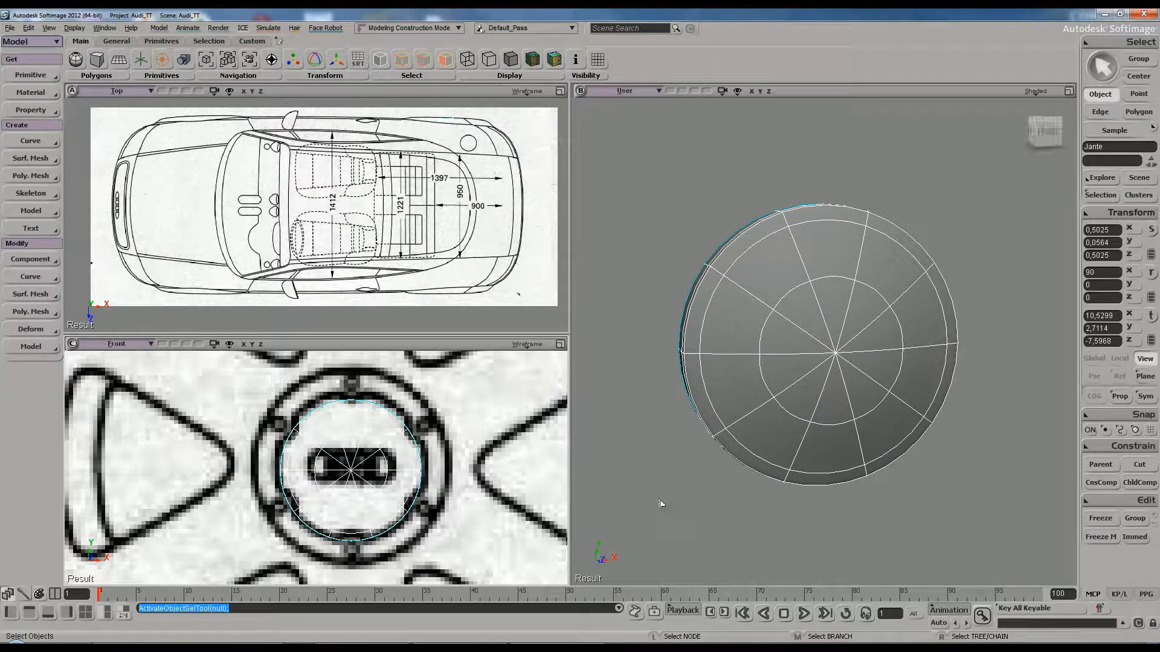
# Examine the scaled-down Jante close up from the front and the side, with nothing selected
pyautogui.click(685, 489)
pyautogui.press('s')
pyautogui.moveTo(709, 443); pyautogui.dragTo(779, 397, button='right')
pyautogui.scroll(3, 779, 396)
pyautogui.moveTo(781, 387); pyautogui.dragTo(774, 404)
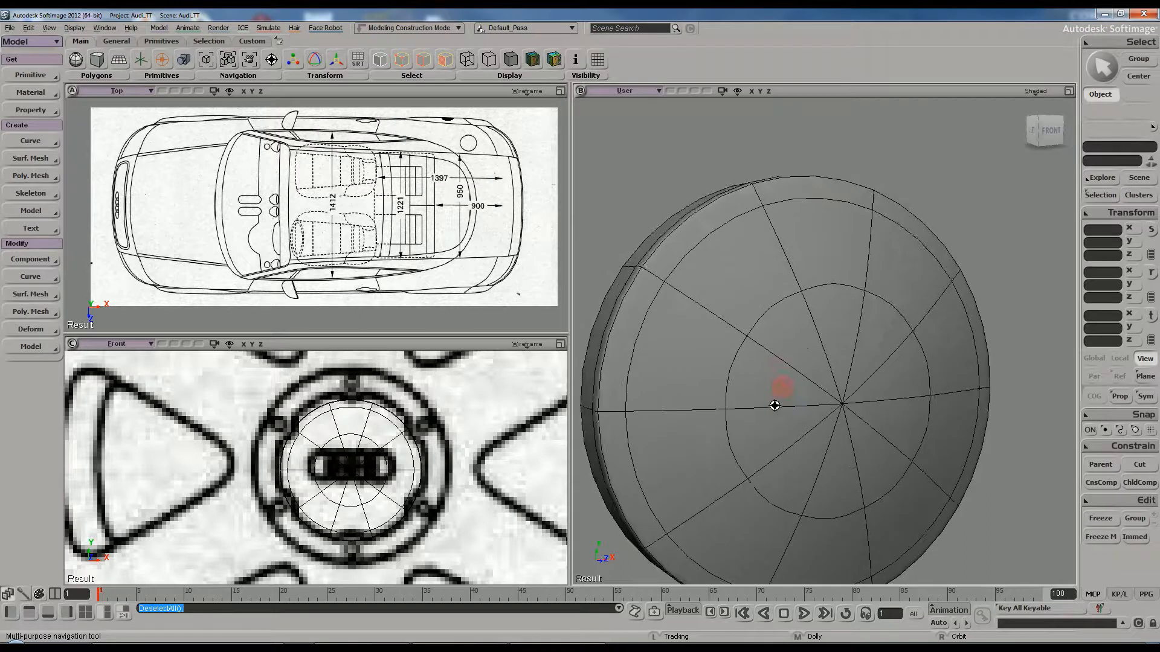
pyautogui.moveTo(774, 404); pyautogui.dragTo(719, 417, button='right')
pyautogui.press('space')
# Select the Jante for further editing of its side
pyautogui.click(780, 383)
pyautogui.scroll(-2, 779, 374)
pyautogui.press('s')
pyautogui.moveTo(725, 338); pyautogui.dragTo(798, 363, button='right')
pyautogui.press('s')
pyautogui.moveTo(746, 312)
pyautogui.mouseDown(button='right')
pyautogui.moveTo(784, 327)
pyautogui.moveTo(768, 307)
pyautogui.mouseUp(button='right')
pyautogui.press('s')
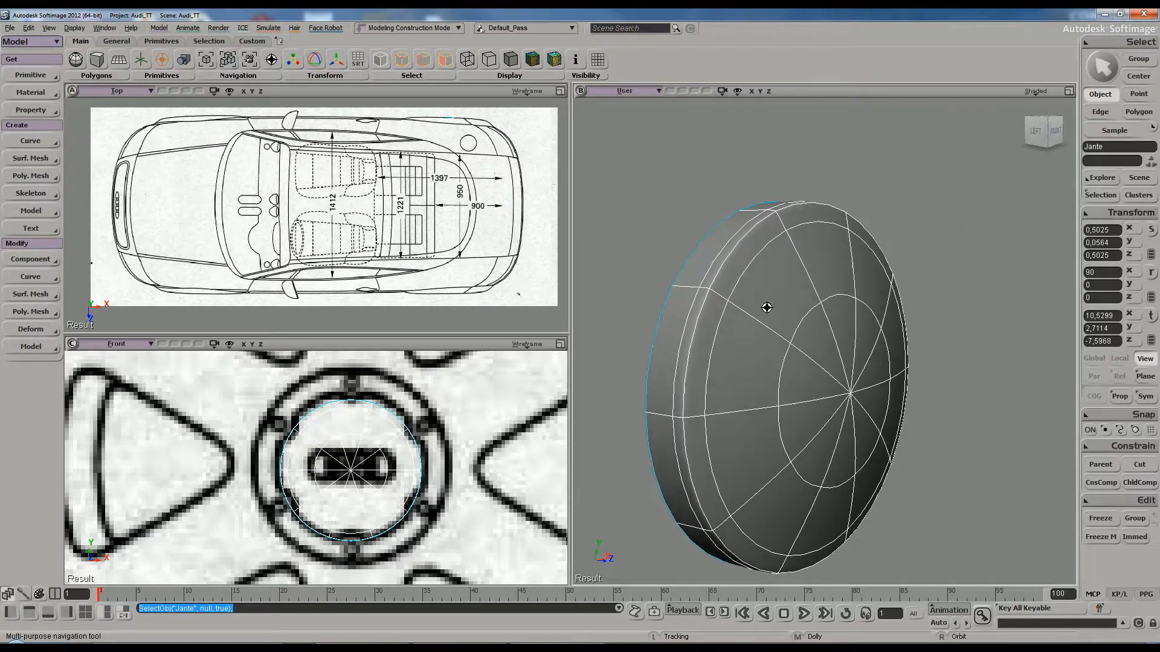
pyautogui.press('y')
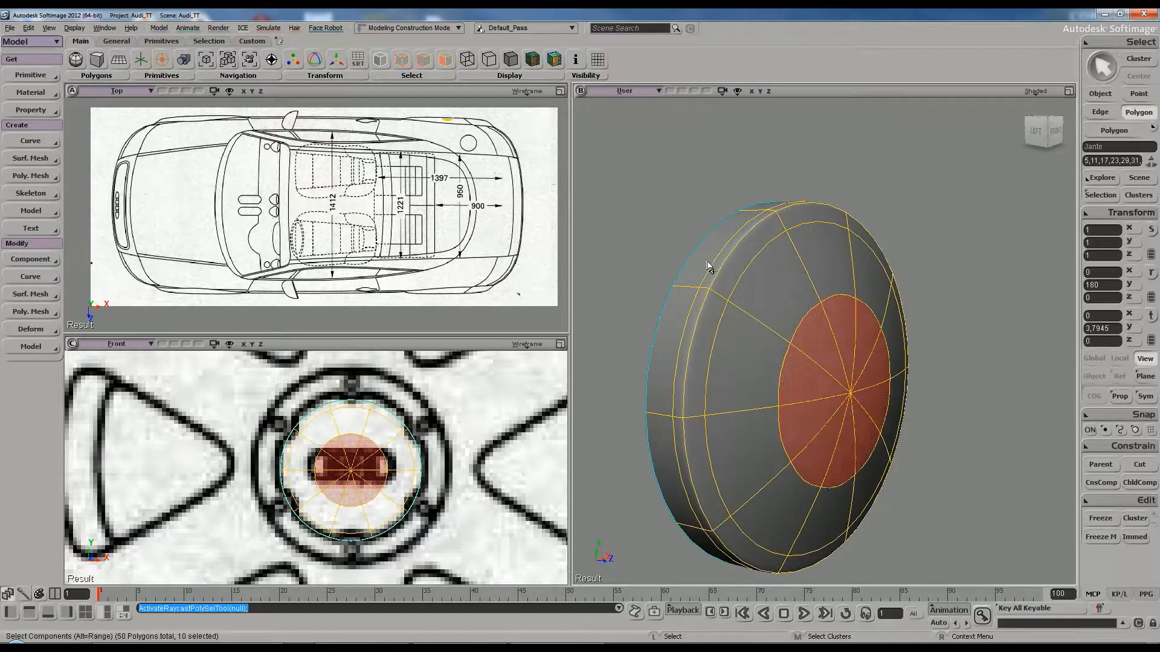
pyautogui.click(709, 266)
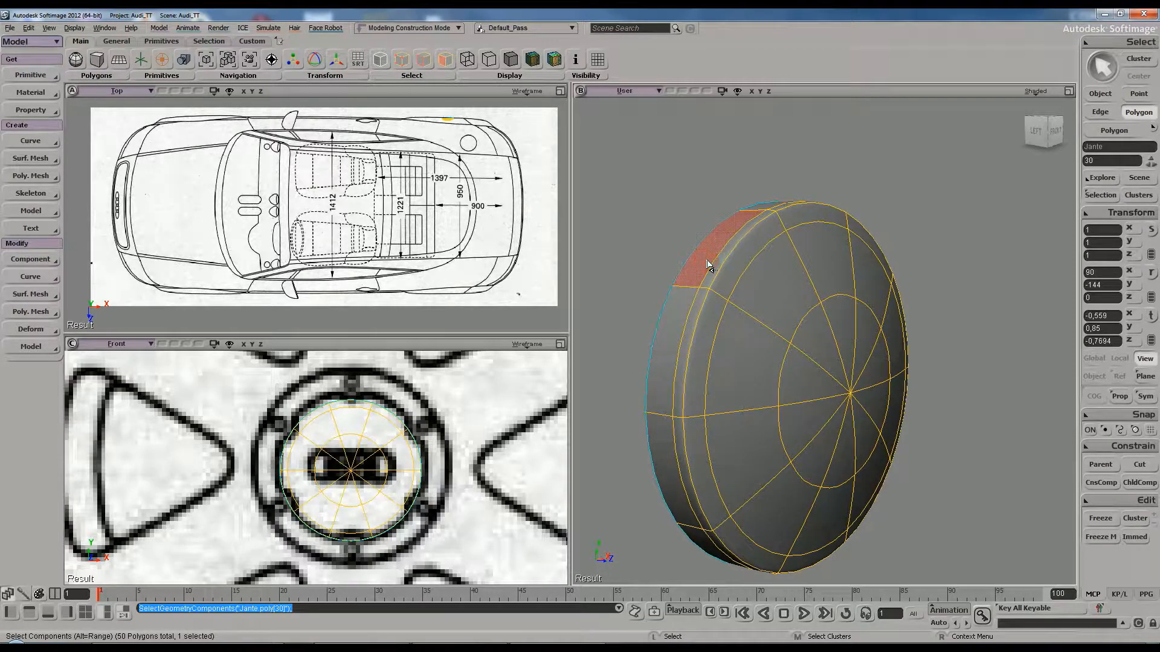
pyautogui.keyDown('alt'); pyautogui.middleClick(672, 315); pyautogui.keyUp('alt')
pyautogui.press('s')
pyautogui.moveTo(801, 285)
pyautogui.mouseDown(button='right')
pyautogui.moveTo(694, 279)
pyautogui.moveTo(777, 303)
pyautogui.moveTo(810, 292)
pyautogui.mouseUp(button='right')
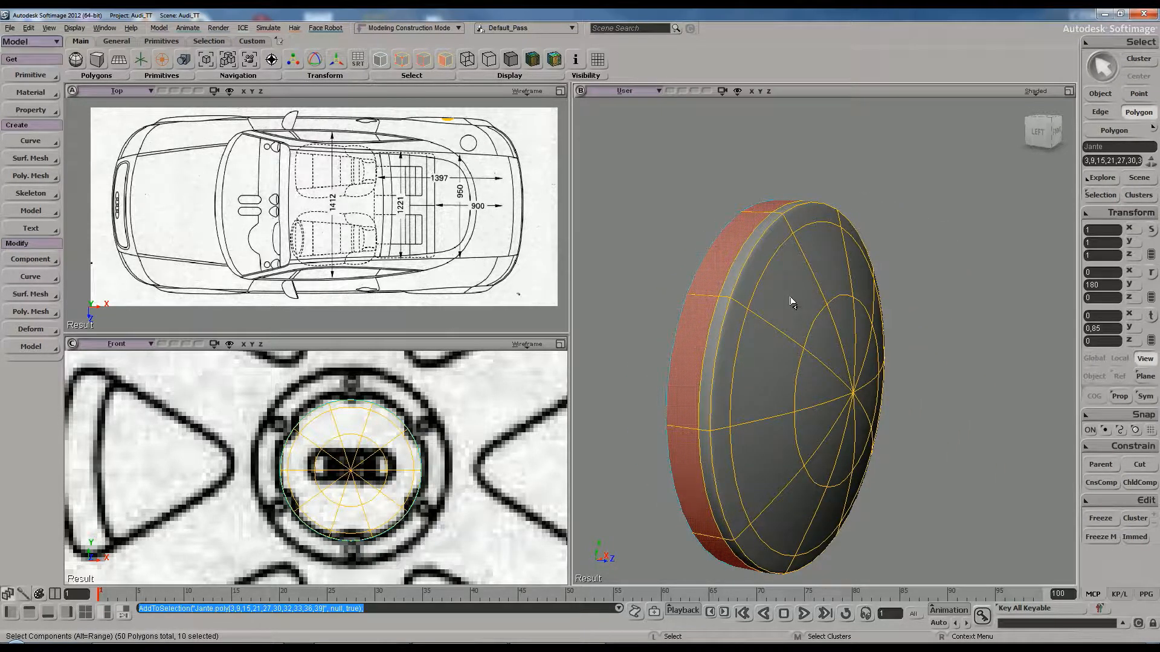
# Select the open border edge loop at the back of the Jante and scale it up uniformly by about 1.115
pyautogui.press('e')
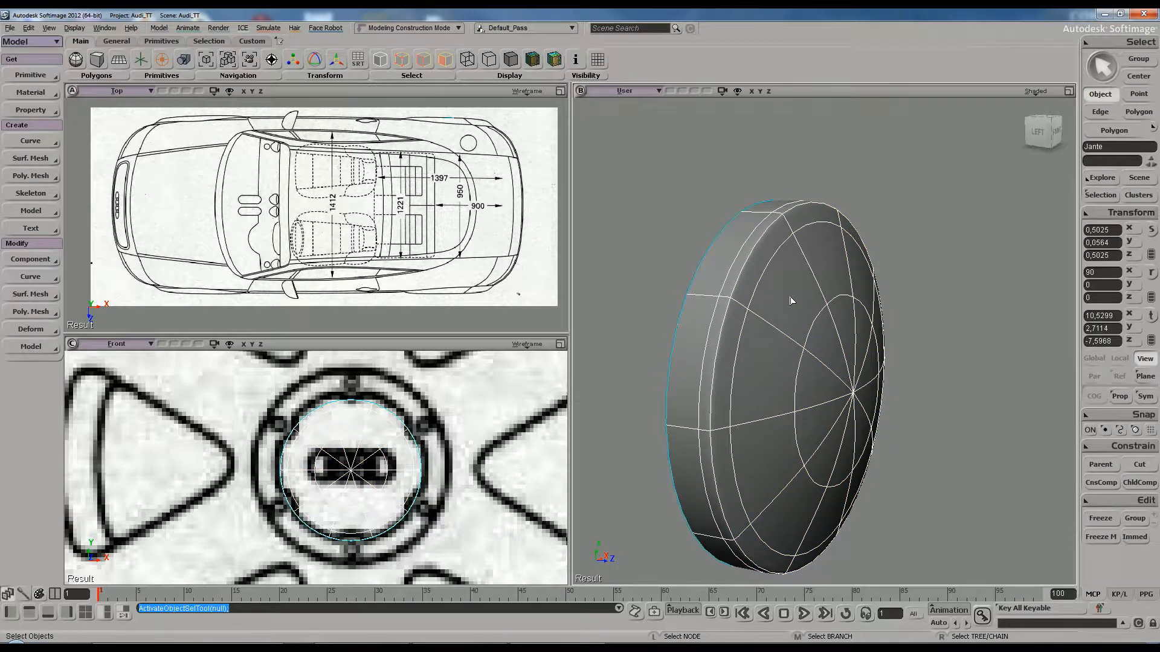
pyautogui.click(711, 252)
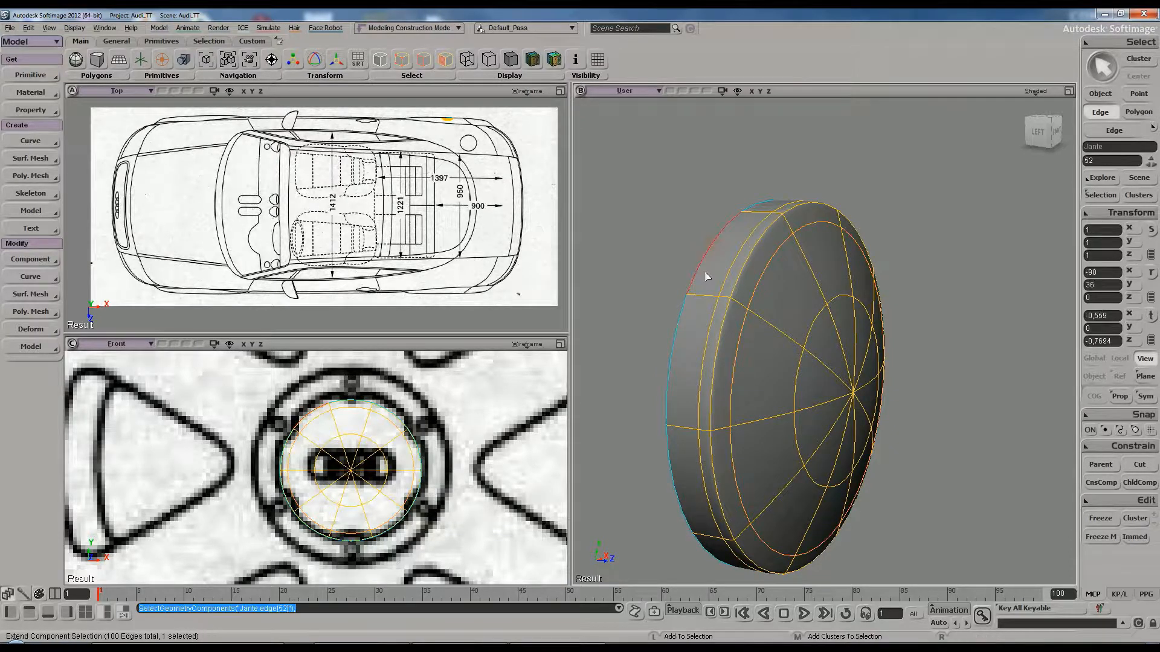
pyautogui.keyDown('alt'); pyautogui.middleClick(678, 325); pyautogui.keyUp('alt')
pyautogui.press('x')
pyautogui.moveTo(773, 385); pyautogui.dragTo(784, 379)
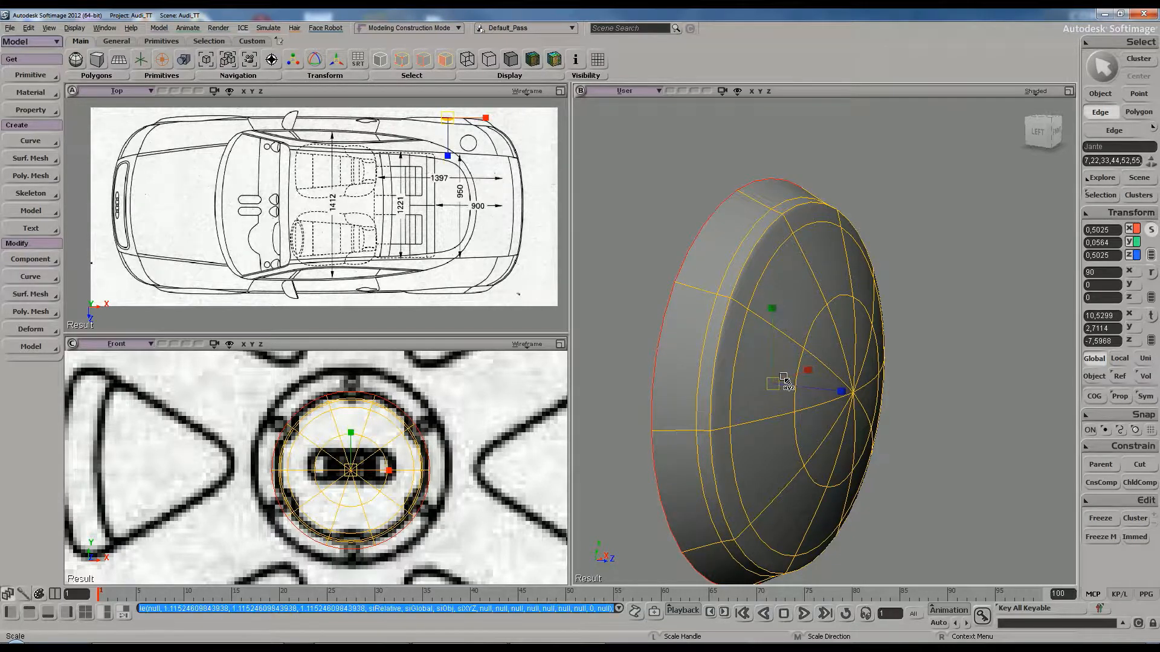
# Drop the Jante to its unsmoothed cage and move the border edge loop forward to about 2.1588 in Y
pyautogui.press('-')
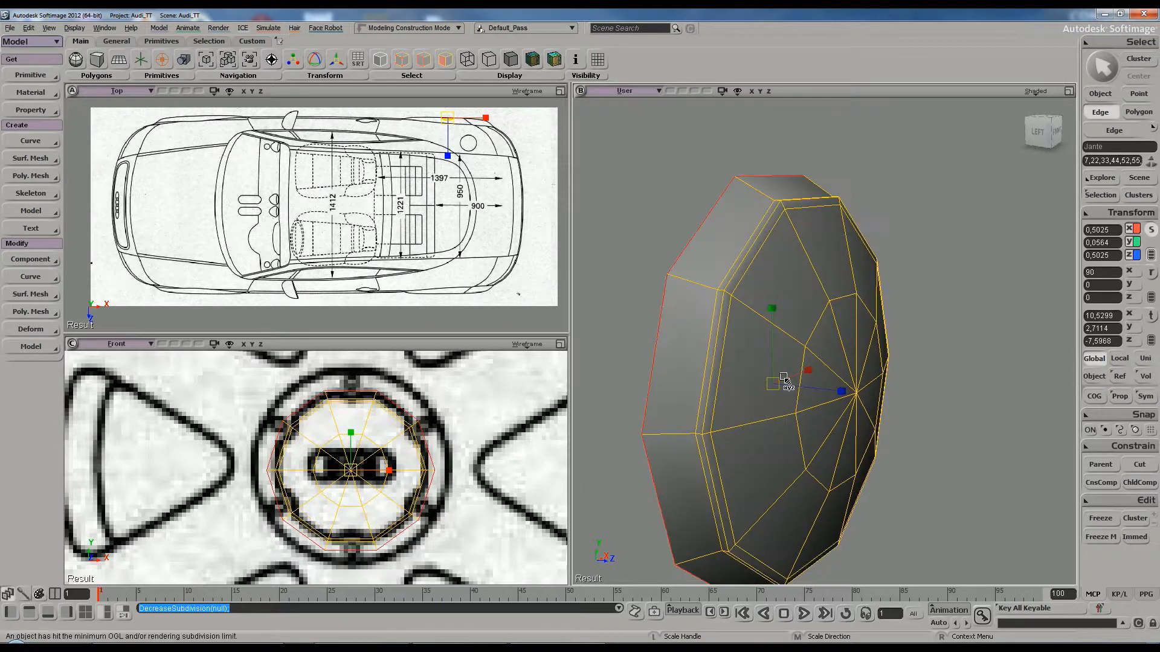
pyautogui.moveTo(796, 375); pyautogui.dragTo(804, 329, button='middle')
pyautogui.press('v')
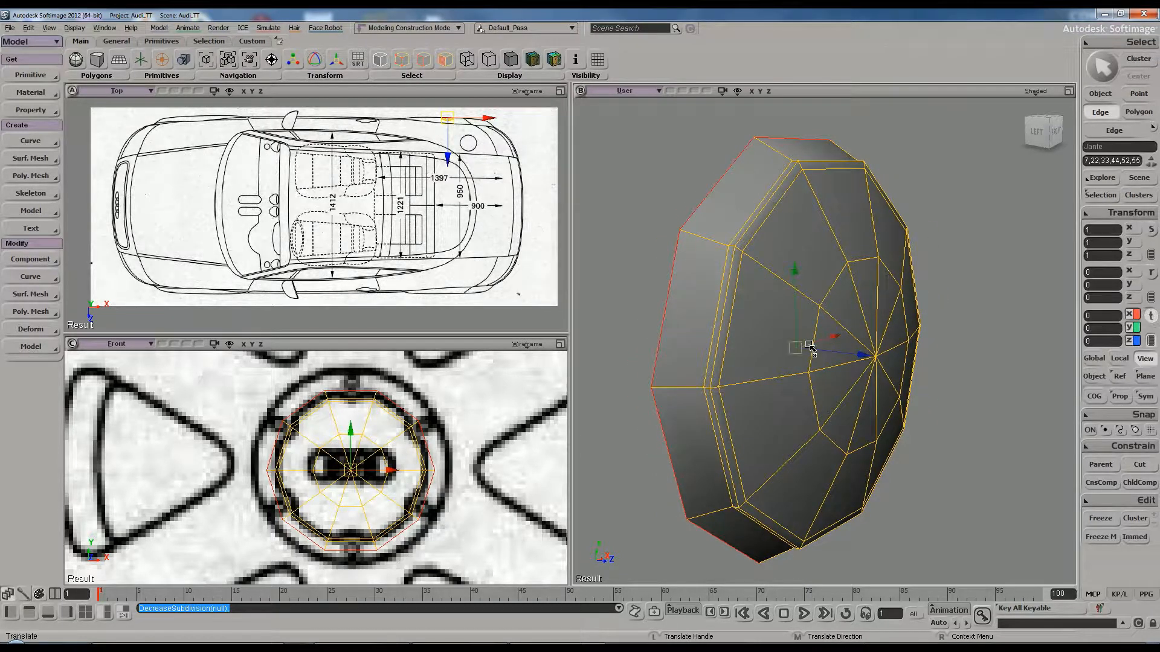
pyautogui.moveTo(853, 353); pyautogui.dragTo(888, 359)
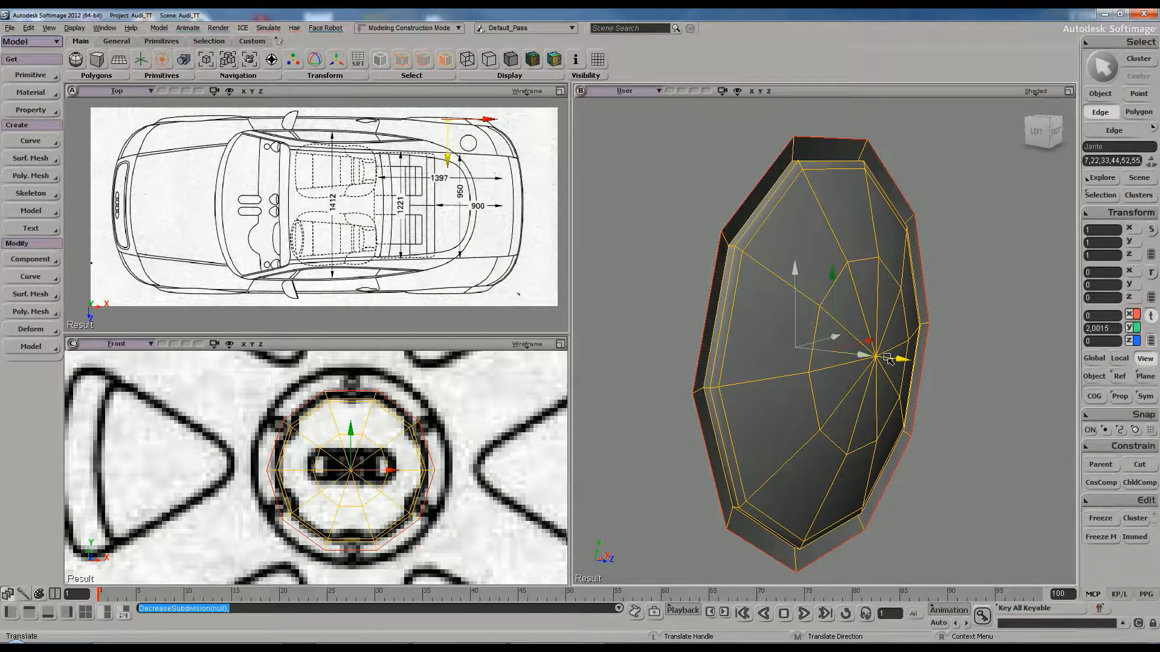
pyautogui.moveTo(888, 359); pyautogui.dragTo(892, 360)
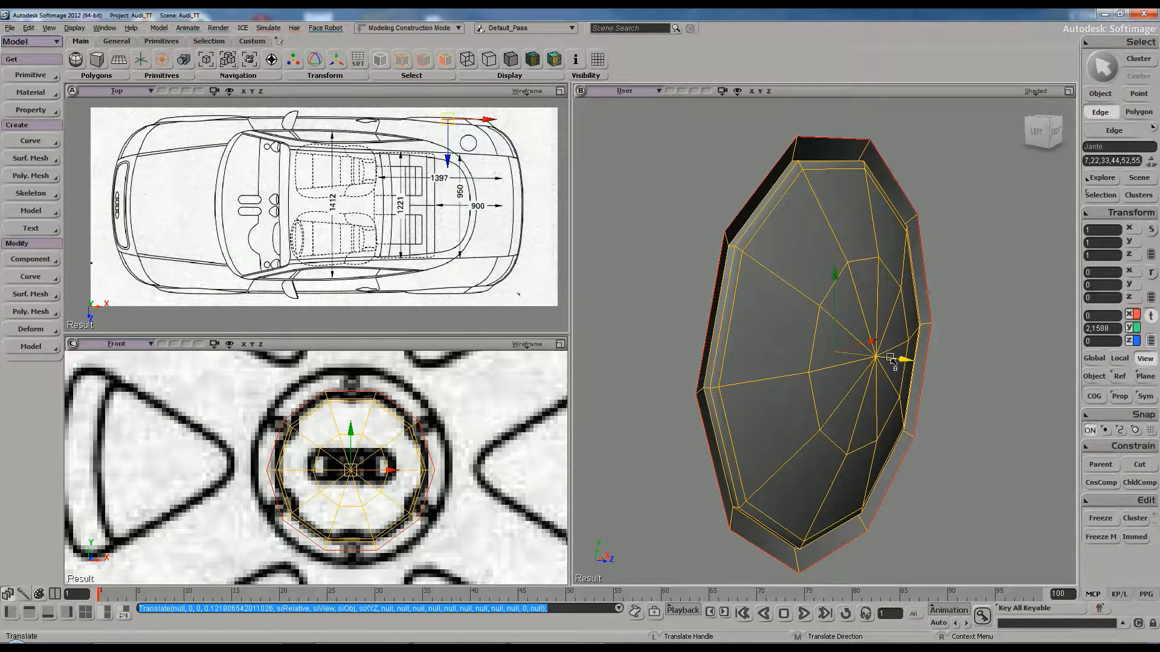
# Extrude the border edge loop by duplicating it and move the new edges forward to about 3.5024 in Y
pyautogui.hotkey('ctrl', 'd')
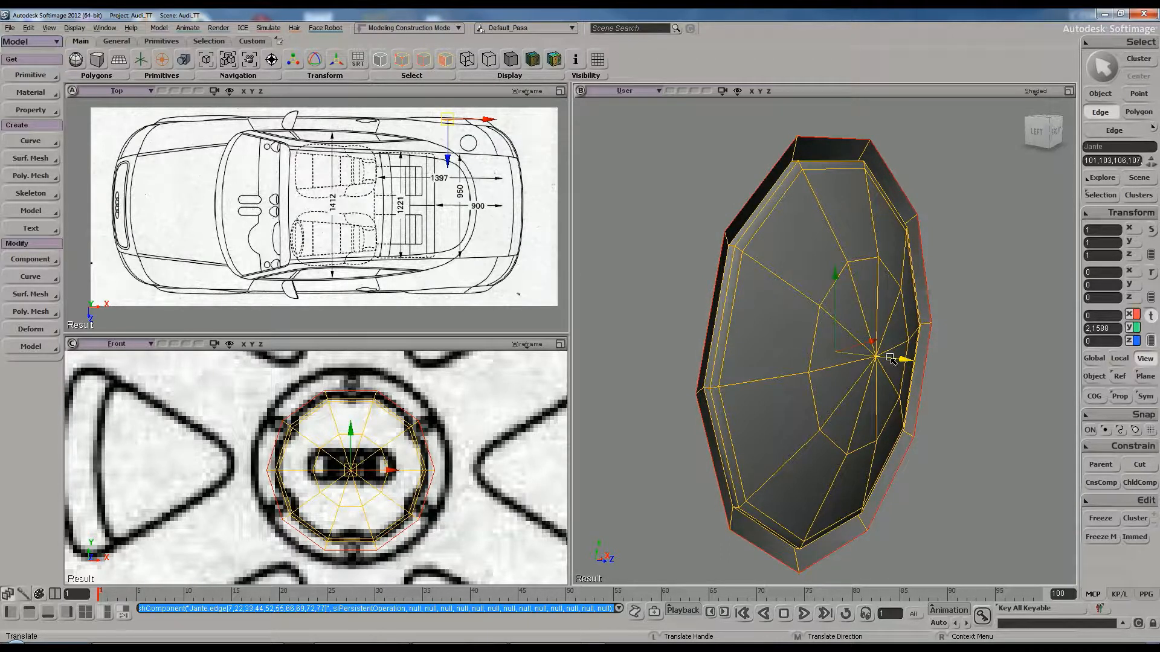
pyautogui.moveTo(893, 360); pyautogui.dragTo(912, 363)
pyautogui.press('s')
pyautogui.moveTo(905, 341); pyautogui.dragTo(929, 308, button='right')
pyautogui.press('v')
pyautogui.press('s')
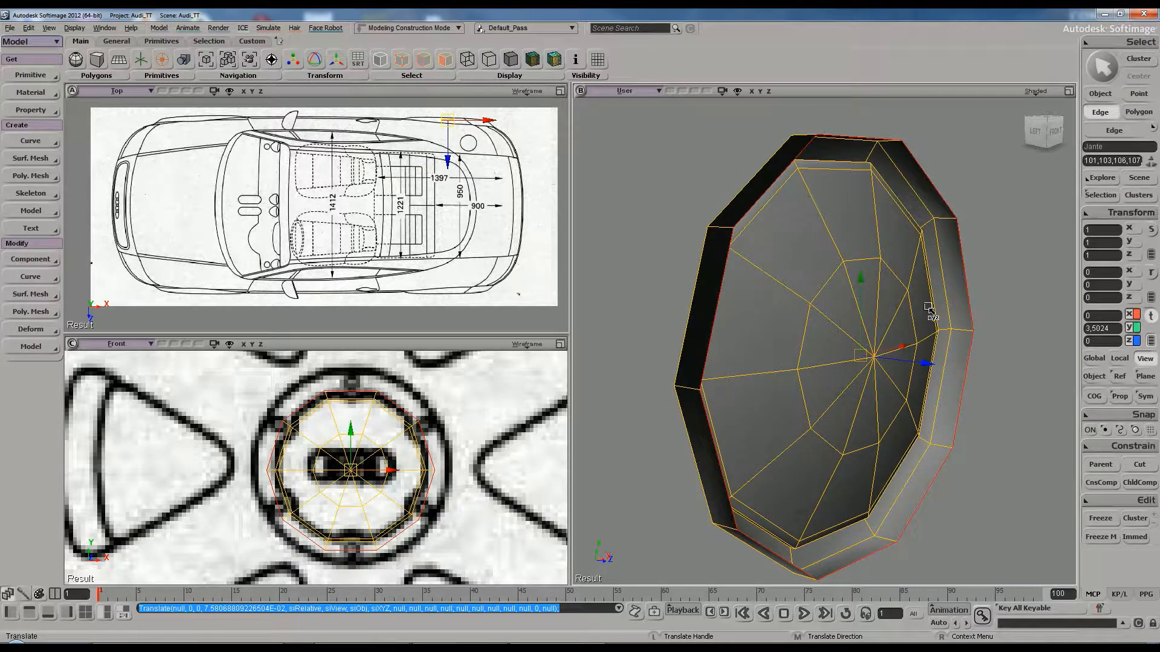
# Try scaling the new border edge loop up by about 1.187 around the object's centre, and undo that scaling
pyautogui.press('x')
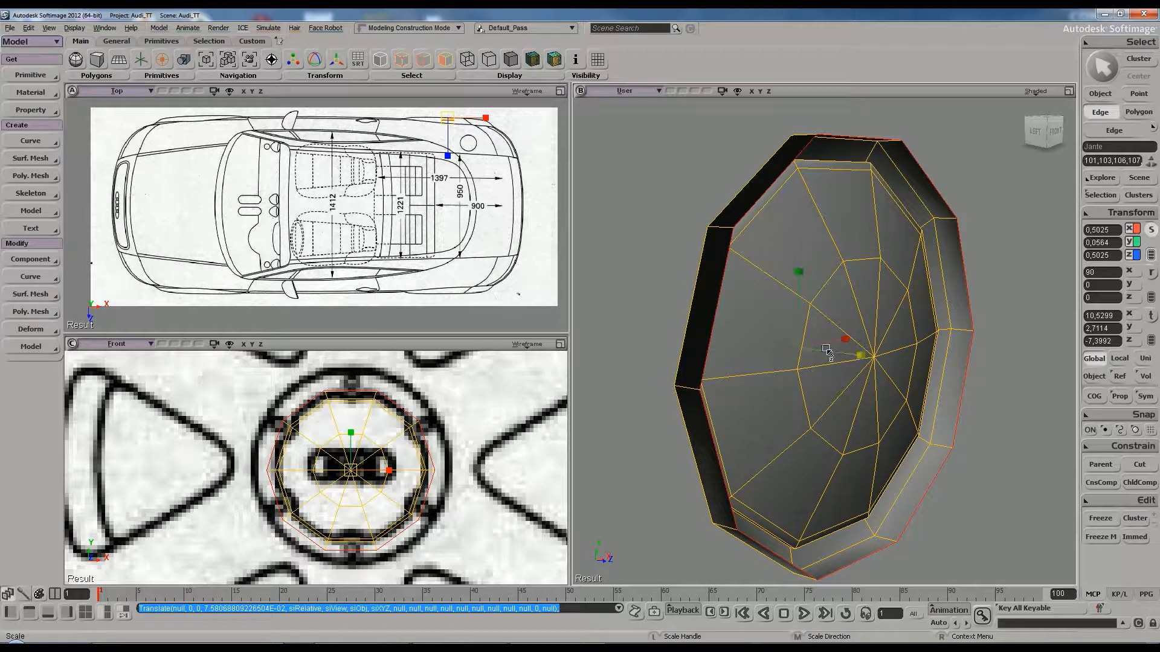
pyautogui.press('s')
pyautogui.moveTo(966, 371)
pyautogui.mouseDown(button='right')
pyautogui.moveTo(964, 360)
pyautogui.moveTo(1000, 360)
pyautogui.moveTo(986, 381)
pyautogui.mouseUp(button='right')
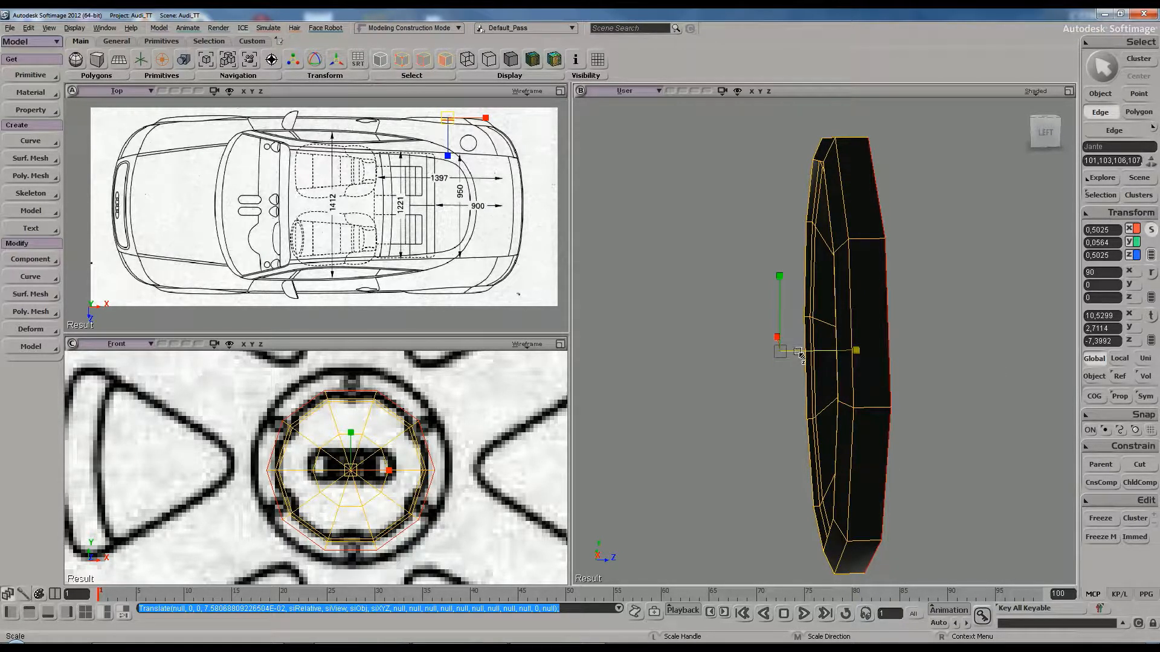
pyautogui.moveTo(781, 351); pyautogui.dragTo(798, 353)
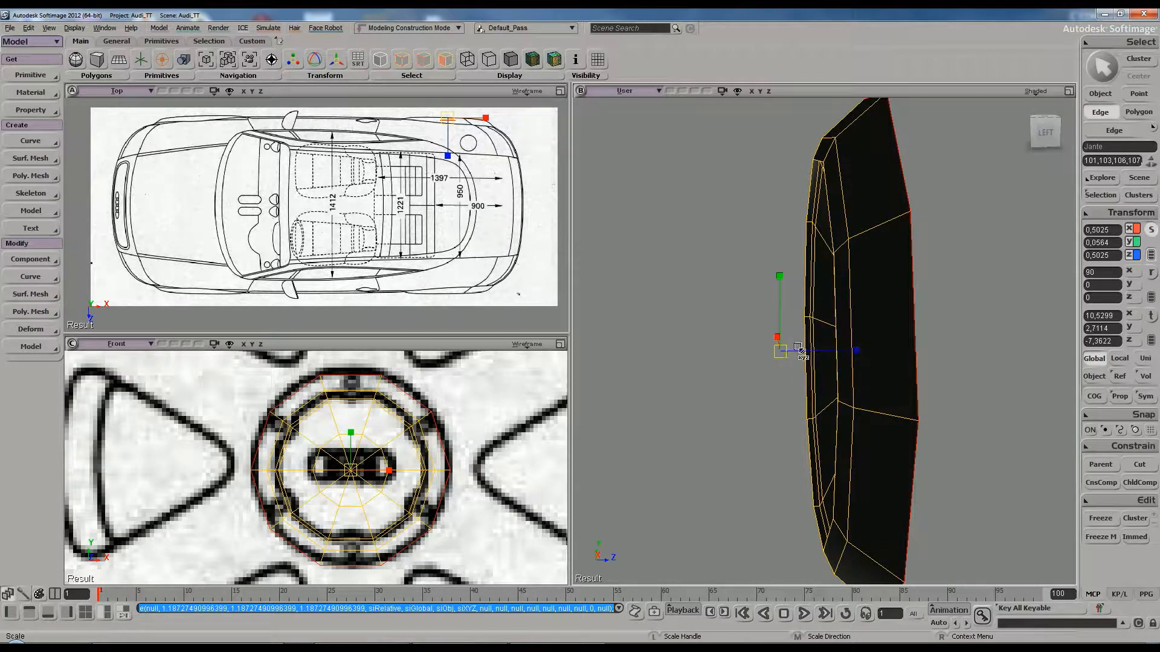
pyautogui.hotkey('ctrl', 'z')
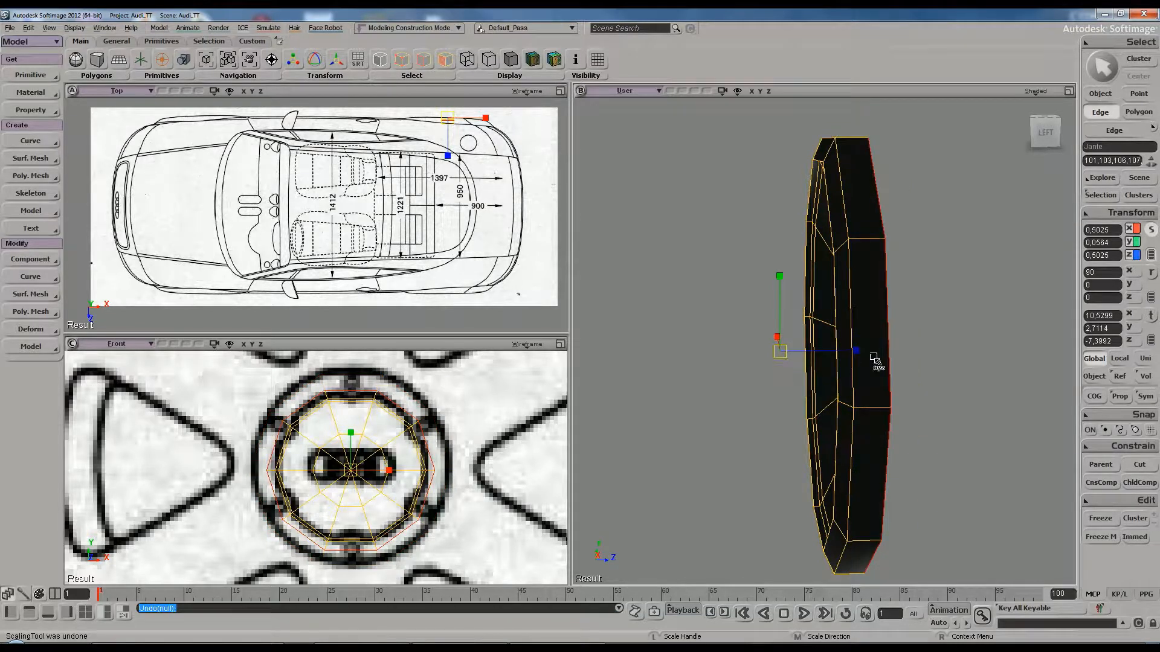
# Turn on COG and scale the border edge loop up uniformly by about 1.151 around its own centre
pyautogui.click(1095, 399)
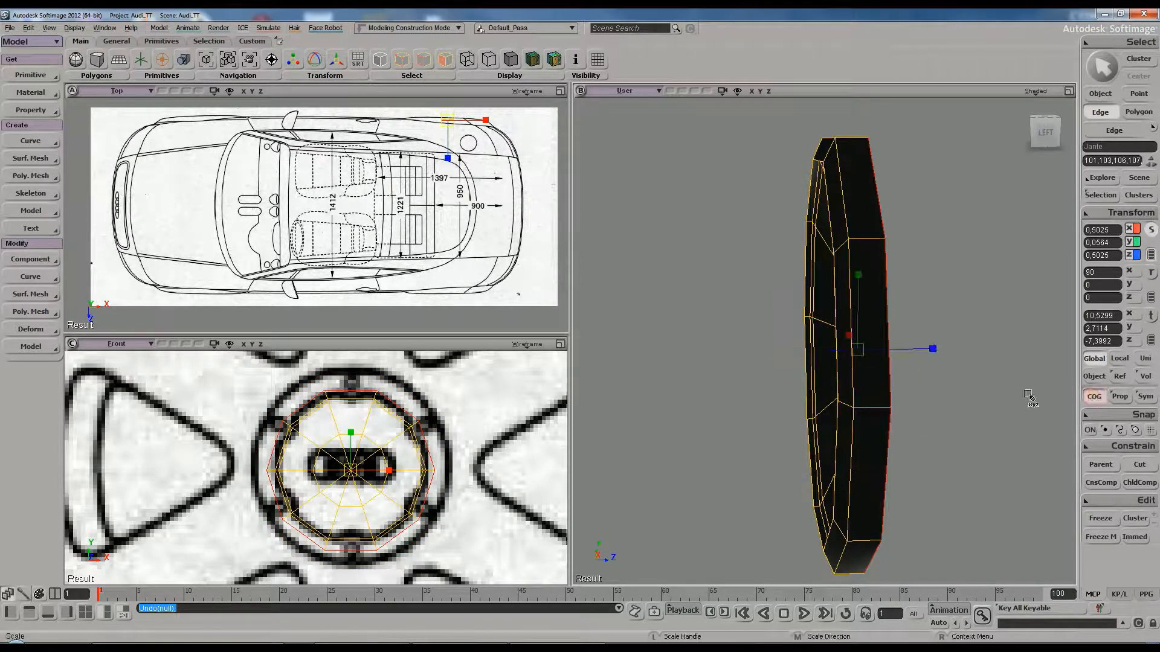
pyautogui.press('s')
pyautogui.moveTo(992, 388); pyautogui.dragTo(948, 388, button='right')
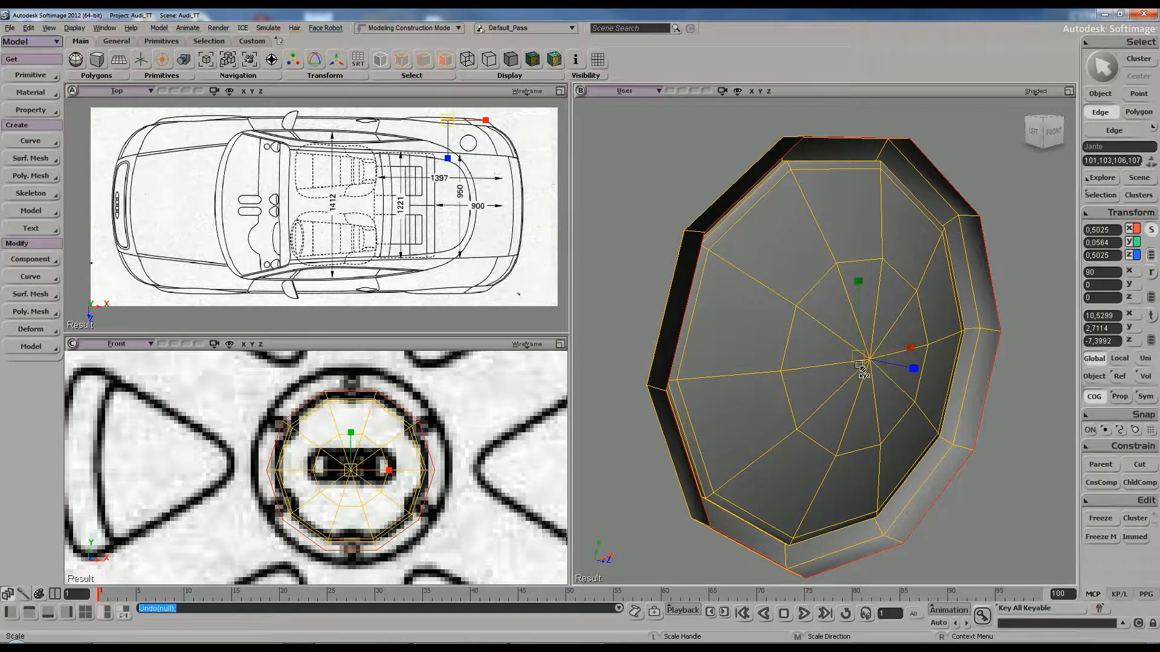
pyautogui.press('s')
pyautogui.moveTo(868, 324); pyautogui.dragTo(894, 347, button='right')
pyautogui.press('x')
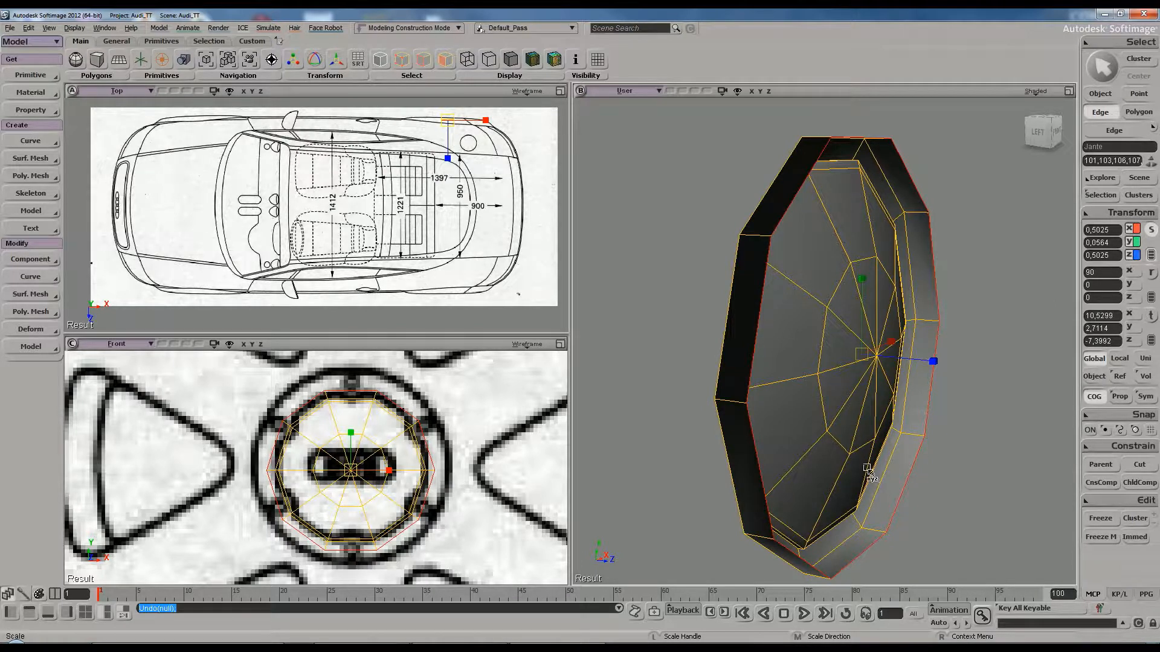
pyautogui.moveTo(868, 357); pyautogui.dragTo(912, 341)
# Move the widened border edge loop back to about 3.0025 in Y
pyautogui.press('s')
pyautogui.moveTo(880, 345)
pyautogui.mouseDown(button='right')
pyautogui.moveTo(924, 344)
pyautogui.moveTo(761, 339)
pyautogui.moveTo(810, 355)
pyautogui.moveTo(901, 344)
pyautogui.mouseUp(button='right')
pyautogui.press('x')
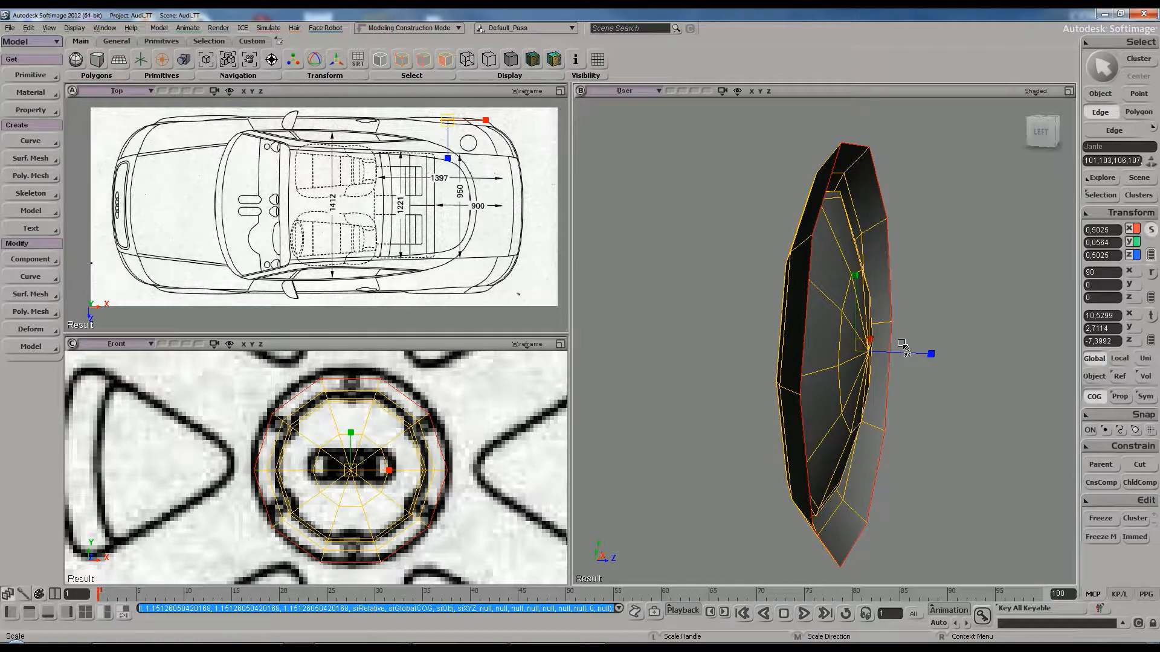
pyautogui.press('v')
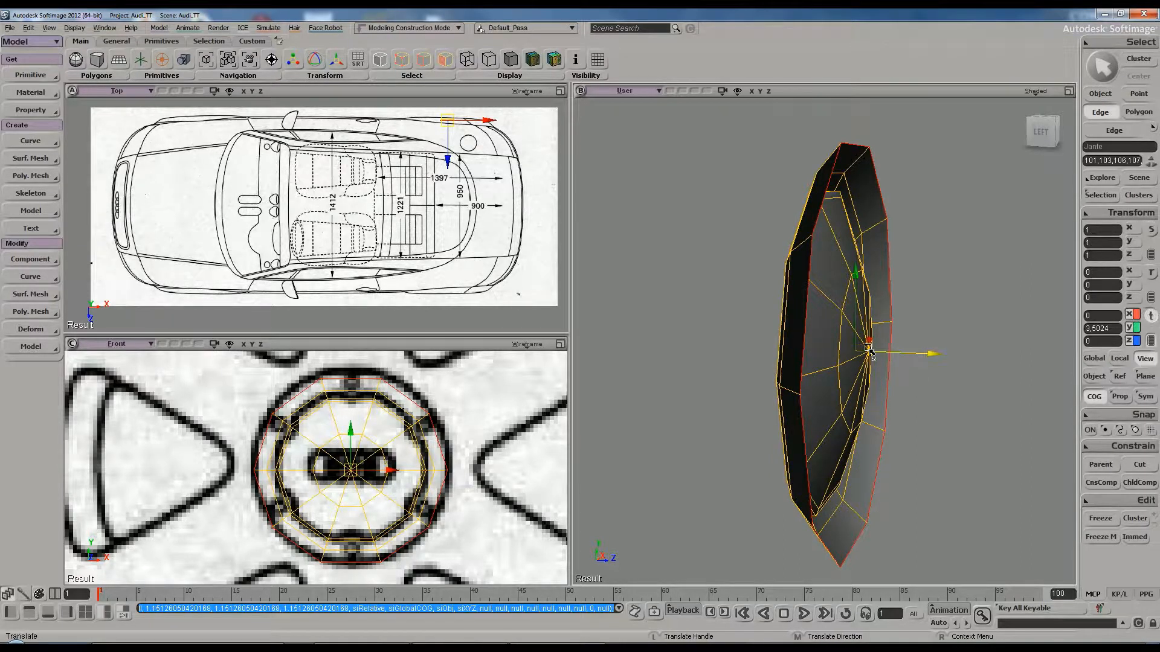
pyautogui.moveTo(913, 351); pyautogui.dragTo(907, 353)
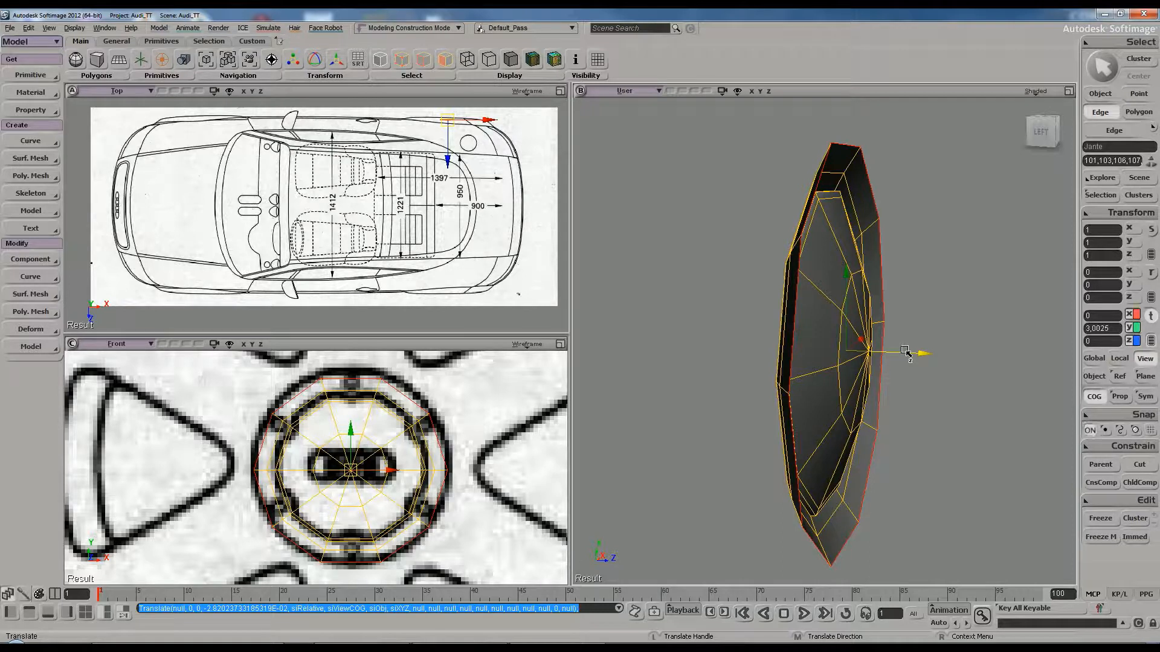
# Duplicate the border edge loop and scale the new edges outward past the blueprint's outer hub ring, forming a flat rim
pyautogui.hotkey('ctrl', 'd')
pyautogui.press('x')
pyautogui.moveTo(847, 351); pyautogui.dragTo(863, 341)
pyautogui.press('s')
pyautogui.moveTo(862, 338); pyautogui.dragTo(823, 342, button='right')
# Select the edge loop inside the recess between cap and rim, and shift it slightly in depth
pyautogui.press('space')
pyautogui.press('e')
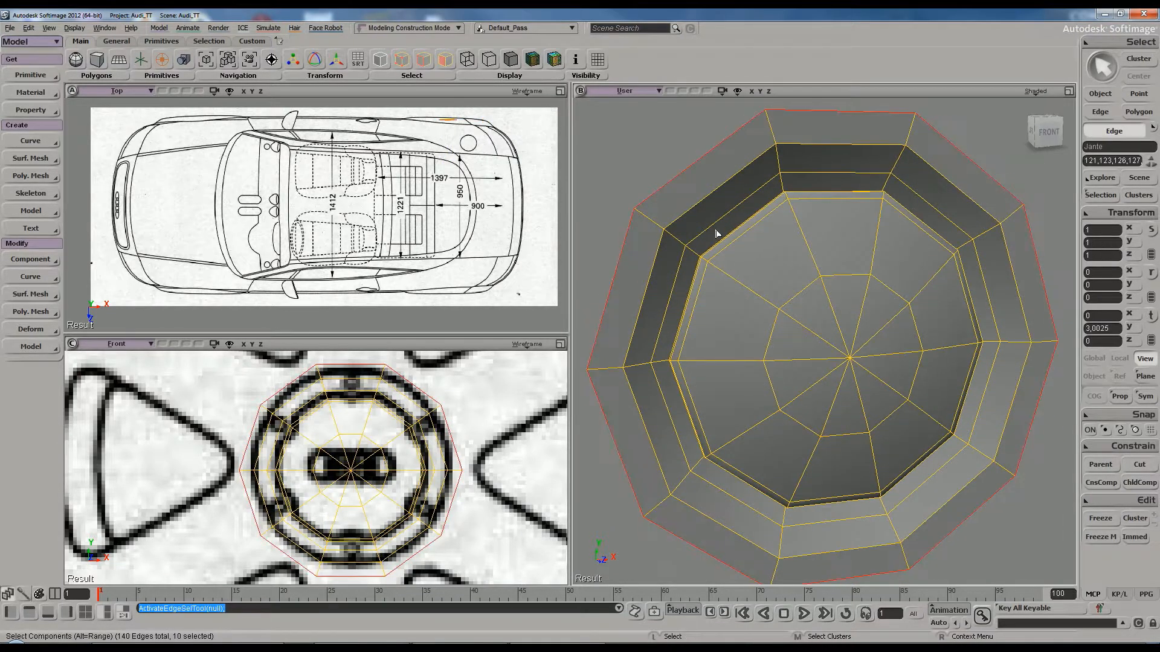
pyautogui.click(719, 225)
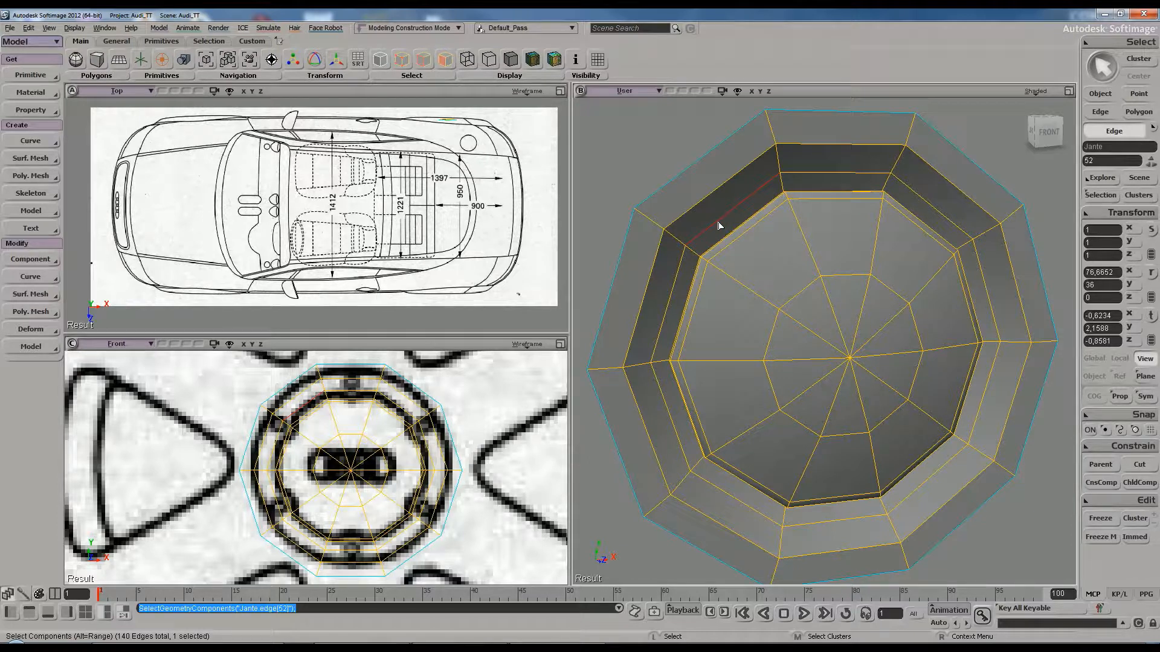
pyautogui.keyDown('shift'); pyautogui.middleClick(814, 176); pyautogui.keyUp('shift')
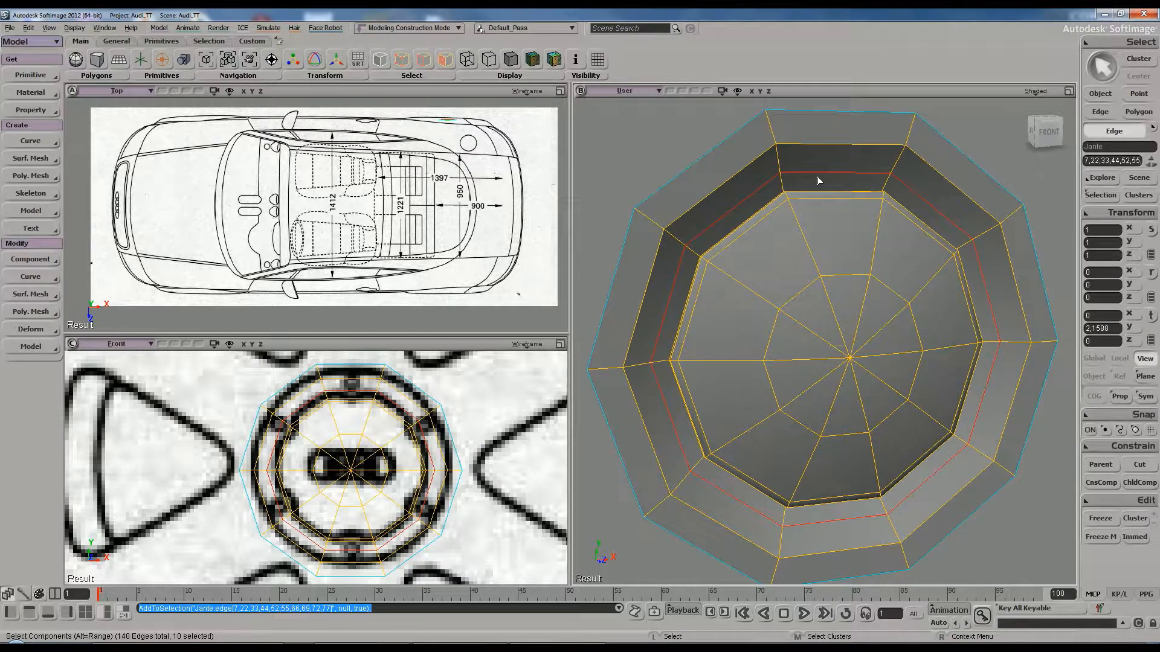
pyautogui.press('v')
pyautogui.press('s')
pyautogui.press('v')
pyautogui.press('s')
pyautogui.moveTo(857, 386); pyautogui.dragTo(884, 393, button='right')
pyautogui.moveTo(883, 364); pyautogui.dragTo(886, 363)
pyautogui.press('space')
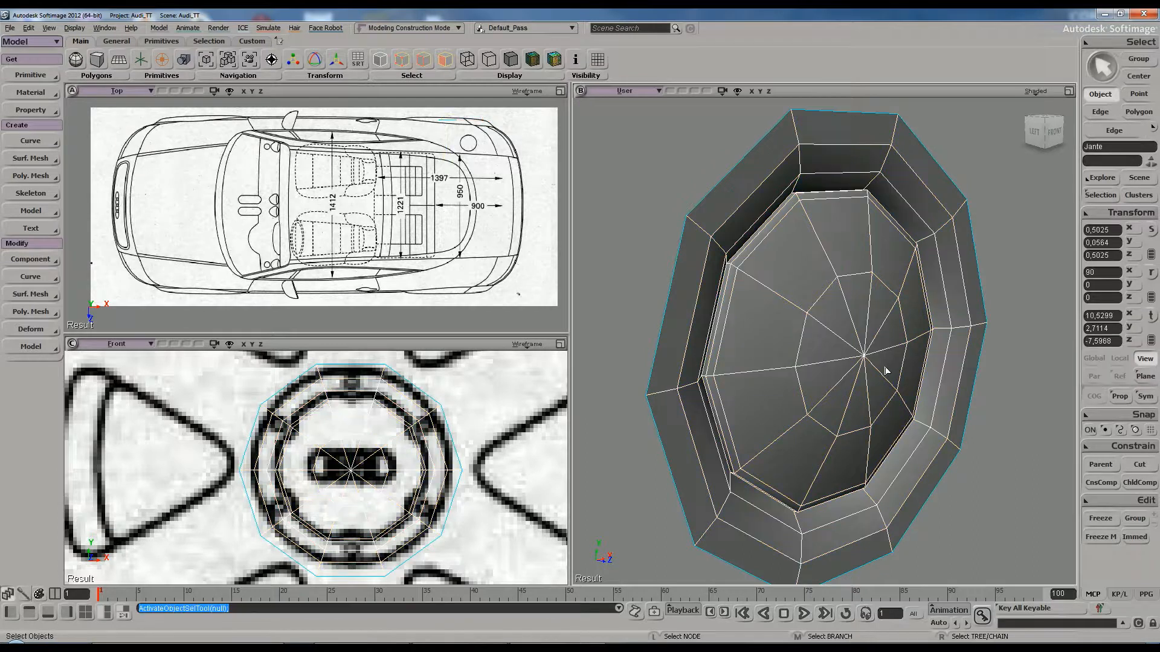
# Raise the Jante's subdivision two levels, deselect it, and turn off Wireframe On Shaded in the perspective view
pyautogui.press('s')
pyautogui.moveTo(886, 370); pyautogui.dragTo(829, 360, button='right')
pyautogui.moveTo(828, 360); pyautogui.dragTo(834, 365, button='middle')
pyautogui.moveTo(833, 365)
pyautogui.mouseDown(button='right')
pyautogui.moveTo(860, 343)
pyautogui.moveTo(810, 353)
pyautogui.moveTo(782, 380)
pyautogui.moveTo(791, 364)
pyautogui.moveTo(876, 368)
pyautogui.moveTo(833, 371)
pyautogui.moveTo(844, 373)
pyautogui.mouseUp(button='right')
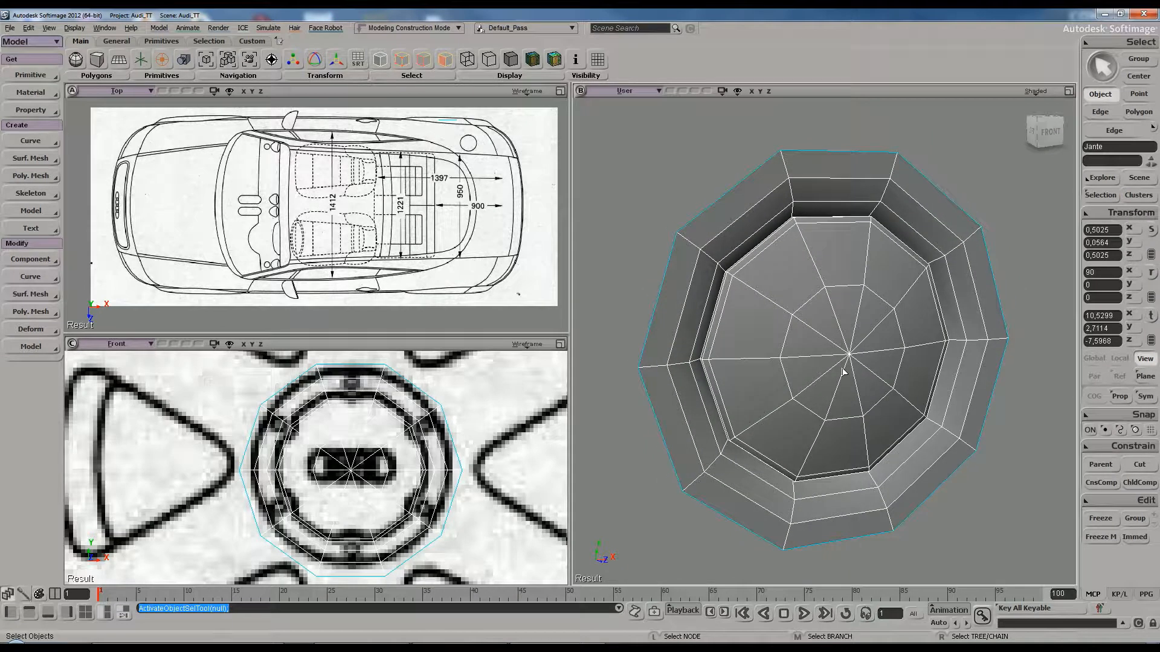
pyautogui.press('KP_Add')
pyautogui.press('KP_Add')
pyautogui.moveTo(989, 183); pyautogui.dragTo(1005, 221)
pyautogui.click(1035, 91)
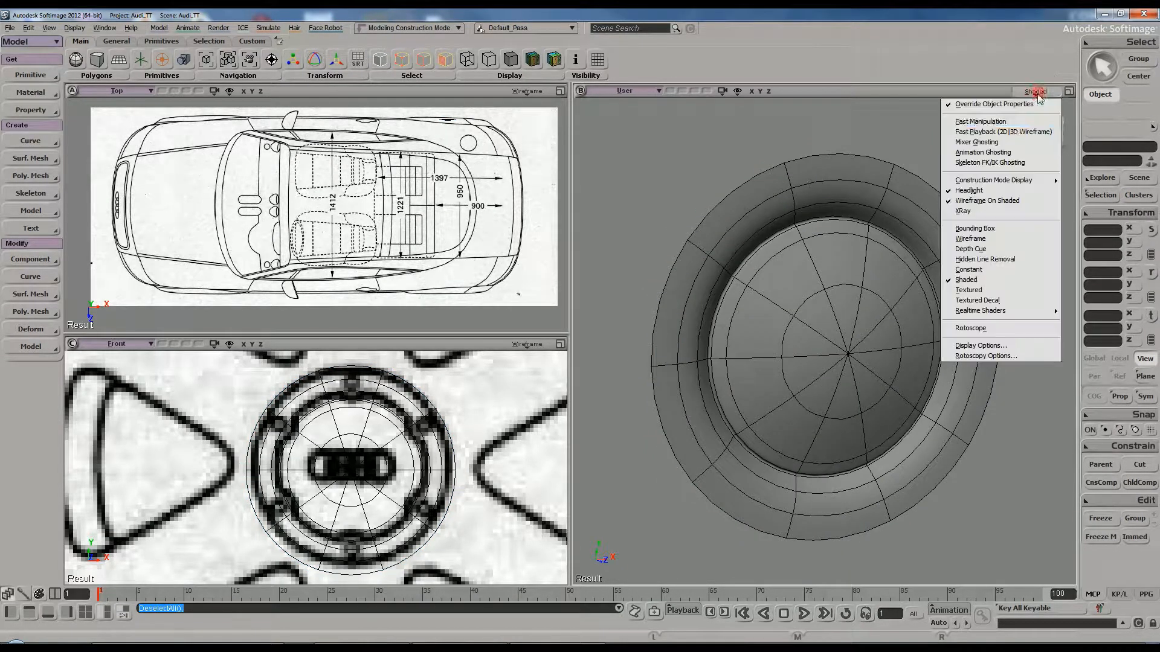
pyautogui.click(1005, 200)
# Examine the smoothed cap and surrounding recess, and select the Jante again
pyautogui.press('s')
pyautogui.moveTo(870, 273)
pyautogui.mouseDown(button='right')
pyautogui.moveTo(888, 260)
pyautogui.moveTo(811, 270)
pyautogui.moveTo(824, 260)
pyautogui.moveTo(854, 277)
pyautogui.moveTo(876, 261)
pyautogui.moveTo(861, 260)
pyautogui.mouseUp(button='right')
pyautogui.click(804, 221)
pyautogui.press('s')
pyautogui.moveTo(804, 218); pyautogui.dragTo(779, 225, button='middle')
pyautogui.moveTo(783, 227); pyautogui.dragTo(820, 270)
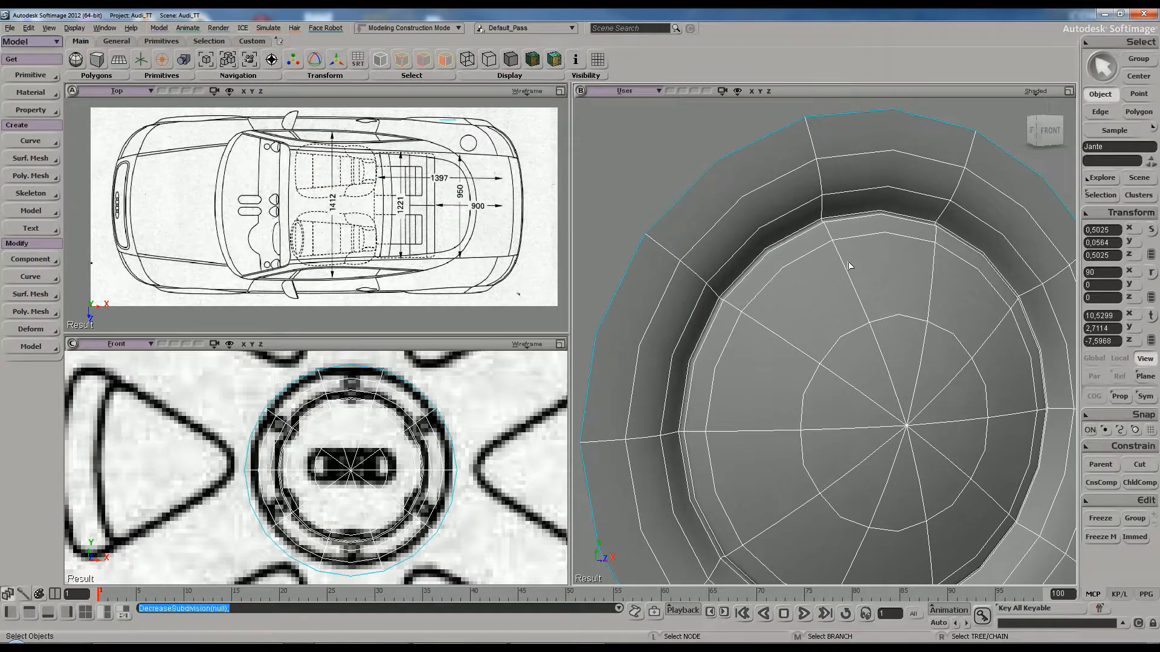
# Return the Jante to its unsmoothed cage and split all parallel edges of the recess wall close to the cap
pyautogui.press('-')
pyautogui.press('s')
pyautogui.moveTo(862, 257); pyautogui.dragTo(860, 257, button='right')
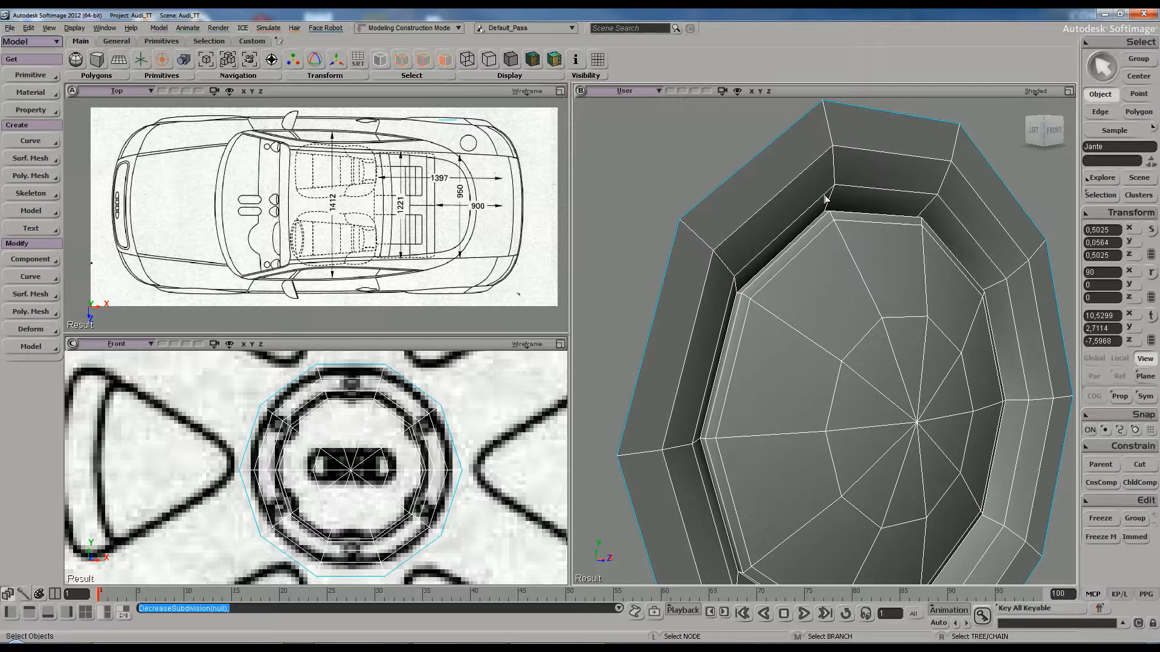
pyautogui.press('s')
pyautogui.moveTo(865, 269); pyautogui.dragTo(860, 267, button='middle')
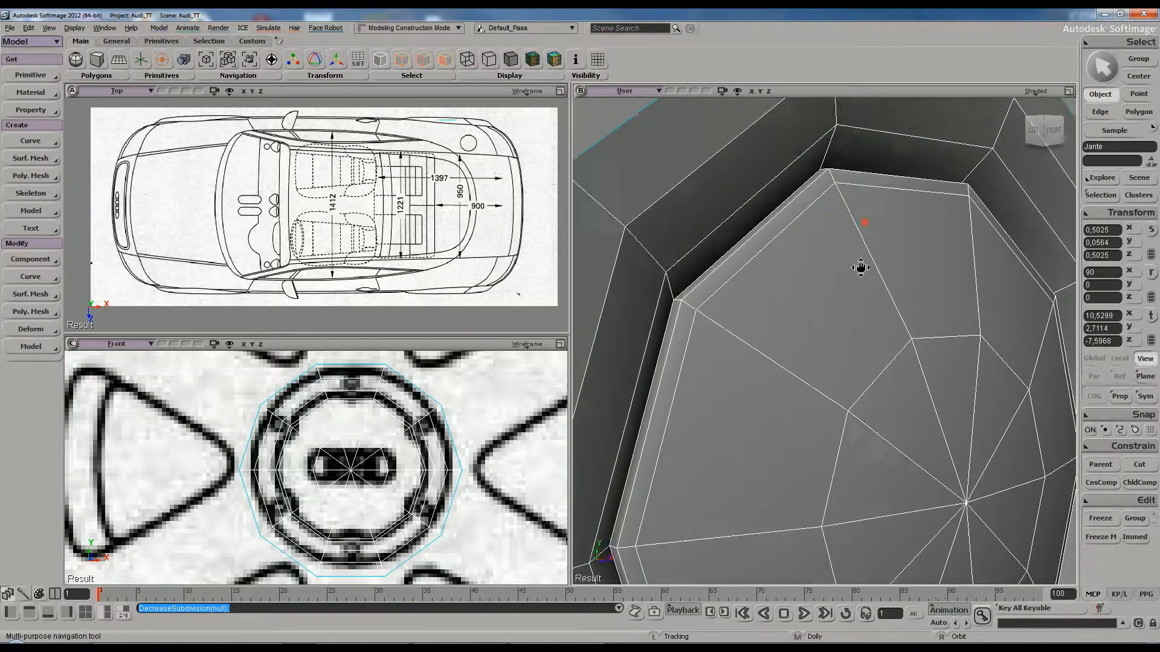
pyautogui.moveTo(860, 267); pyautogui.dragTo(869, 318)
pyautogui.moveTo(869, 317); pyautogui.dragTo(868, 317, button='right')
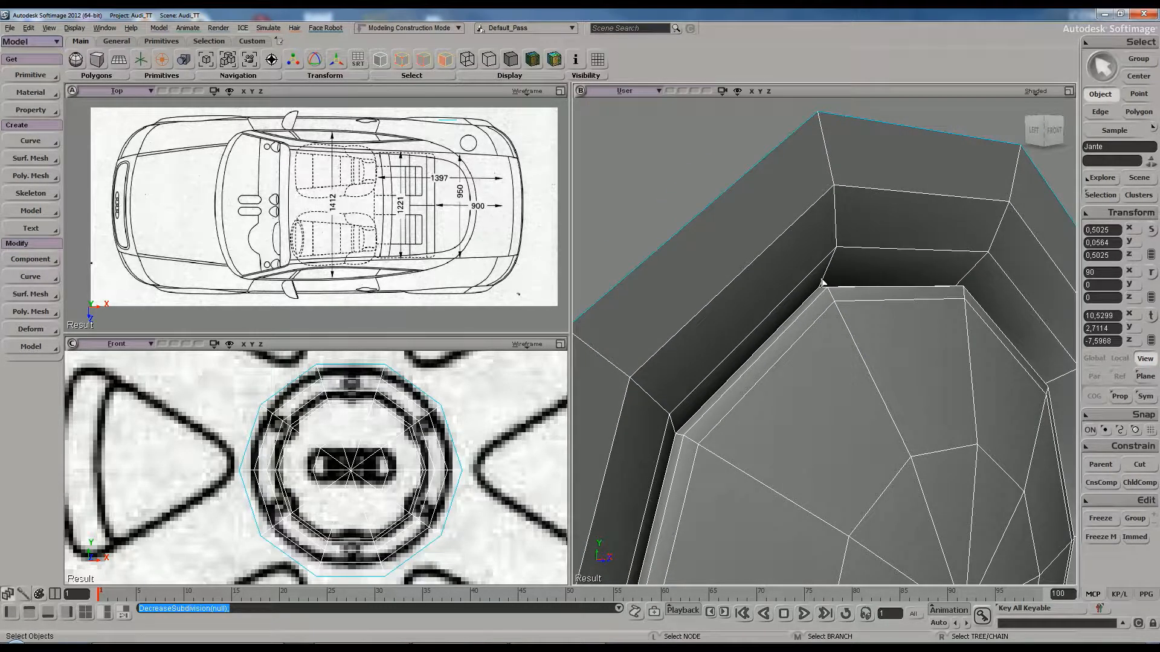
pyautogui.press('\\')
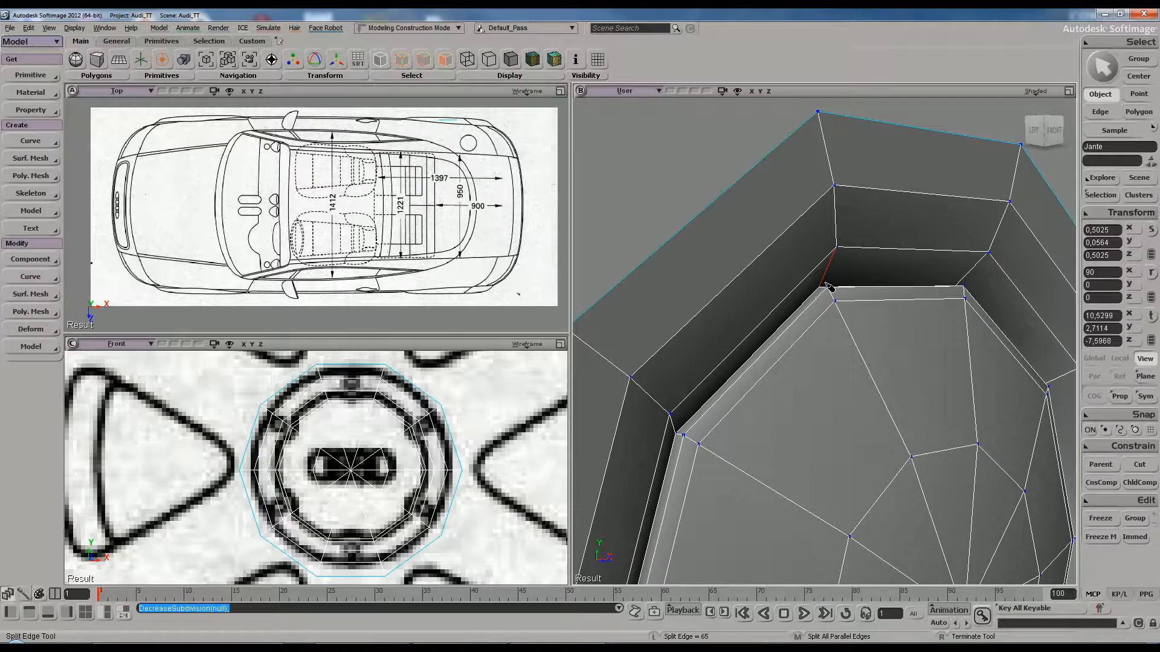
pyautogui.middleClick(826, 285)
pyautogui.press('space')
# Examine the new edge loop close up at a corner where the recess wall meets the cap
pyautogui.press('s')
pyautogui.moveTo(833, 288); pyautogui.dragTo(846, 321, button='right')
pyautogui.moveTo(846, 321); pyautogui.dragTo(843, 321, button='middle')
pyautogui.moveTo(844, 320); pyautogui.dragTo(831, 348)
pyautogui.moveTo(832, 347); pyautogui.dragTo(828, 343, button='right')
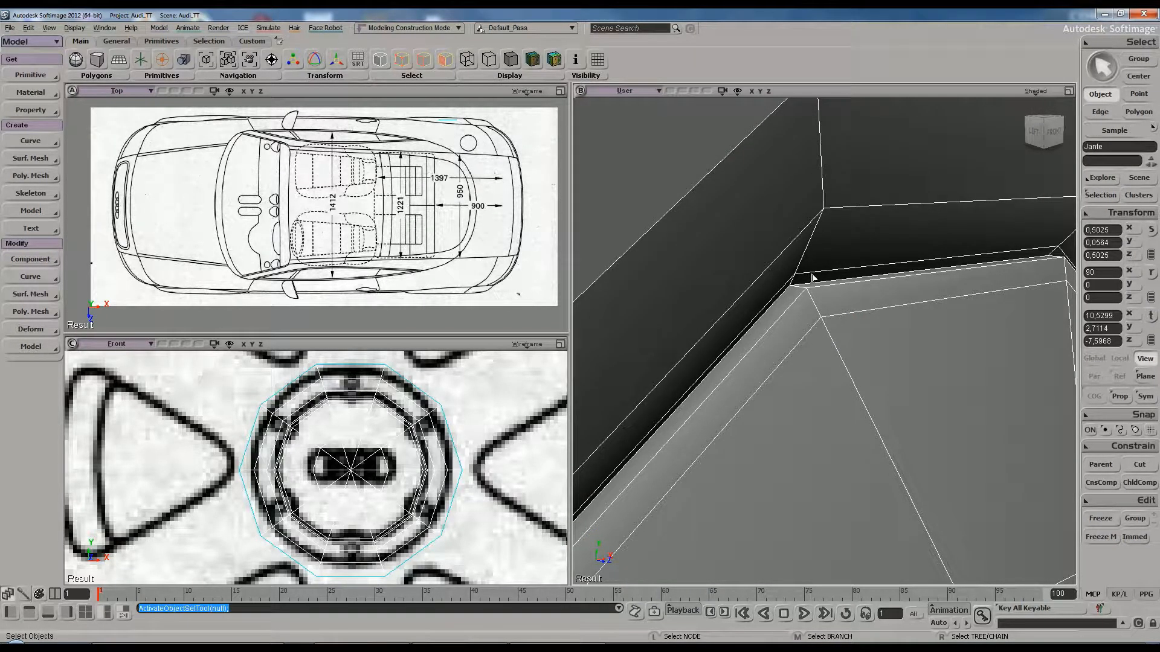
# Raise the Jante's subdivision level to smooth the hub and deselect it
pyautogui.press('+')
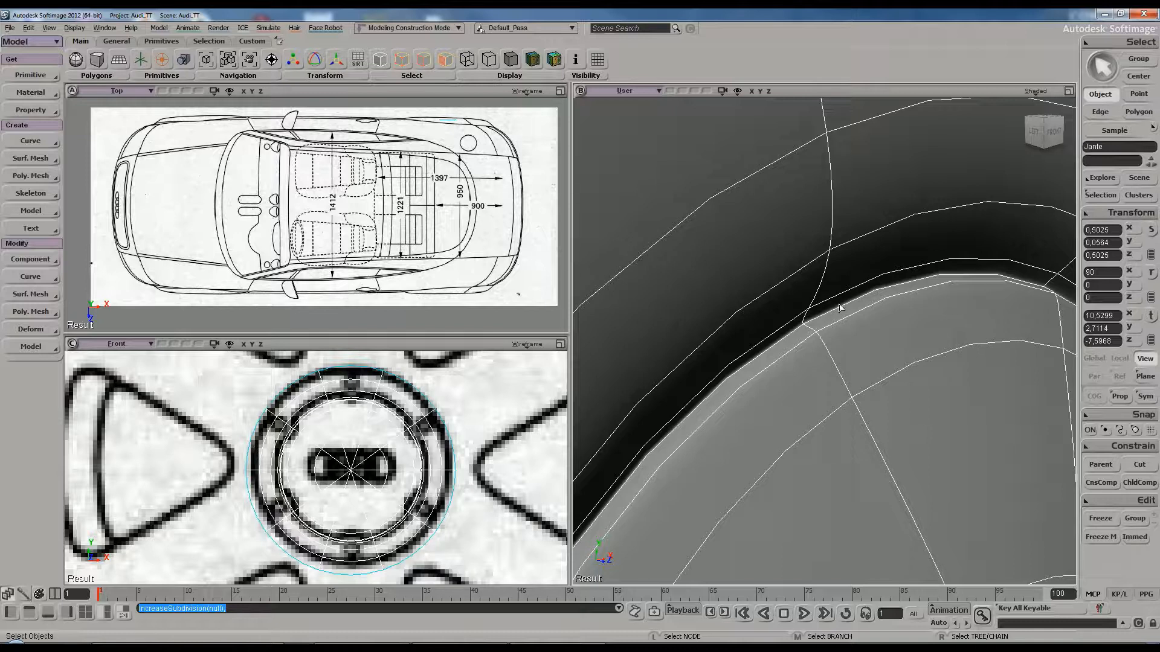
pyautogui.scroll(-3, 822, 300)
pyautogui.press('space')
pyautogui.press('s')
pyautogui.moveTo(854, 389); pyautogui.dragTo(846, 354, button='right')
pyautogui.click(721, 212)
pyautogui.scroll(2, 815, 368)
pyautogui.press('s')
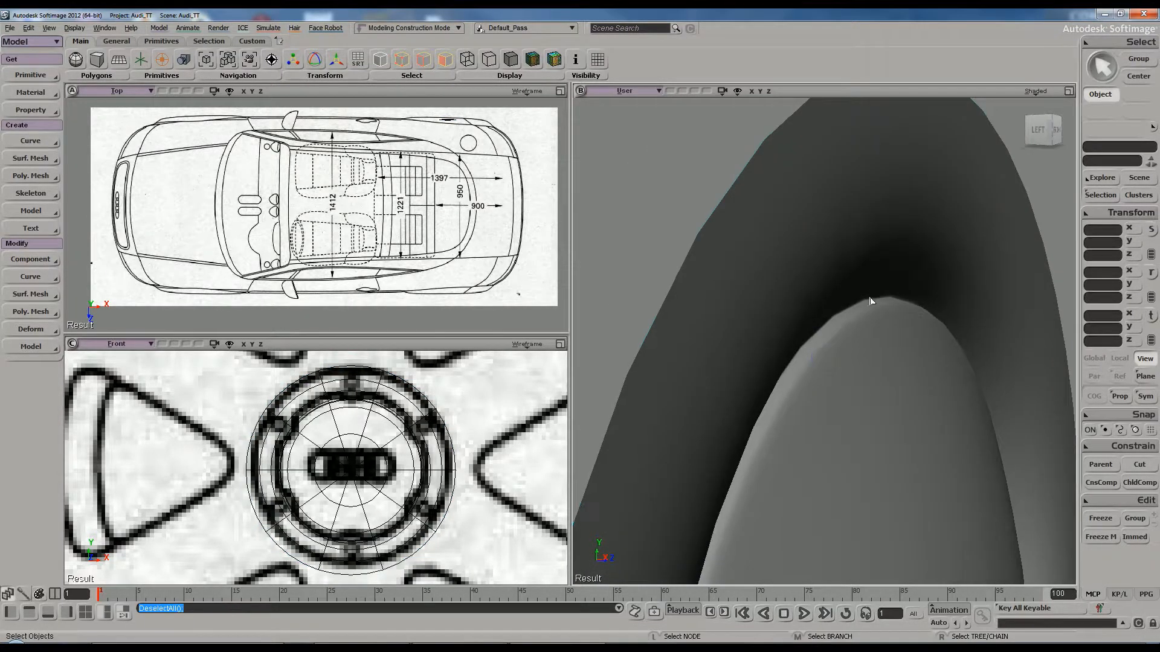
# Examine the smoothed cap edge and surrounding recess from several angles, with the Jante selected and deselected
pyautogui.click(869, 298)
pyautogui.press('s')
pyautogui.moveTo(875, 297); pyautogui.dragTo(871, 294, button='right')
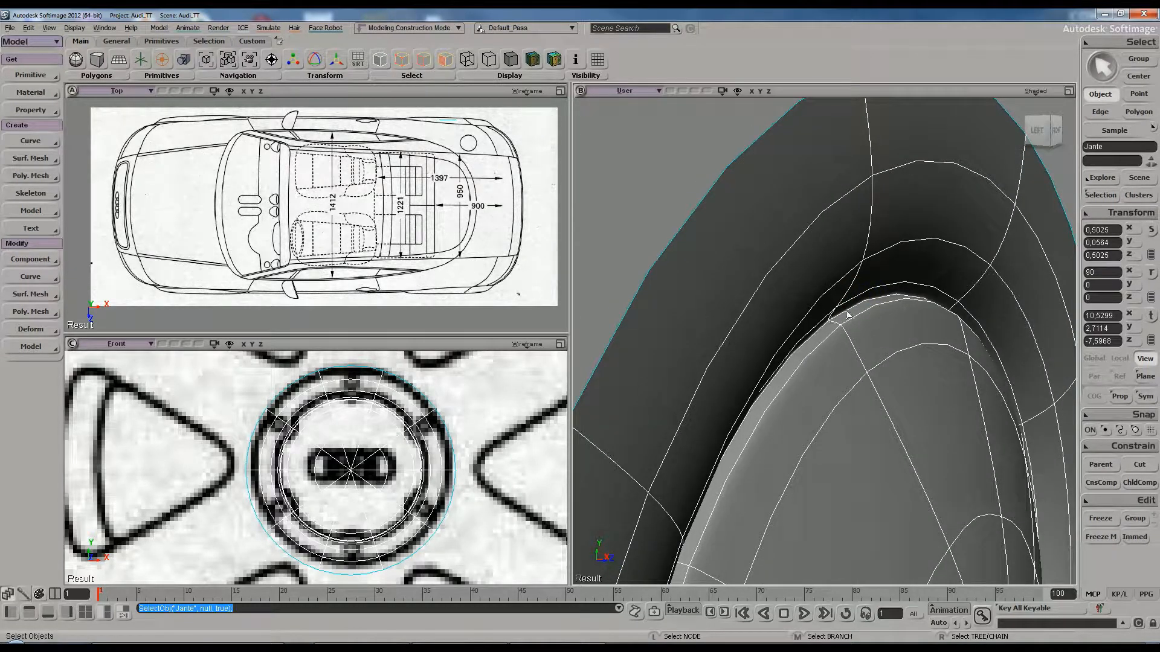
pyautogui.click(641, 205)
pyautogui.scroll(-3, 663, 208)
pyautogui.press('s')
pyautogui.moveTo(829, 331); pyautogui.dragTo(789, 318, button='right')
pyautogui.scroll(-5, 862, 383)
pyautogui.moveTo(840, 415)
pyautogui.mouseDown(button='right')
pyautogui.moveTo(850, 415)
pyautogui.moveTo(830, 407)
pyautogui.mouseUp(button='right')
pyautogui.moveTo(824, 396); pyautogui.dragTo(812, 372)
pyautogui.scroll(-3, 812, 371)
pyautogui.moveTo(812, 371)
pyautogui.mouseDown(button='right')
pyautogui.moveTo(798, 365)
pyautogui.moveTo(818, 363)
pyautogui.moveTo(765, 368)
pyautogui.moveTo(808, 383)
pyautogui.moveTo(823, 339)
pyautogui.mouseUp(button='right')
pyautogui.scroll(4, 810, 368)
pyautogui.scroll(4, 828, 360)
pyautogui.press('space')
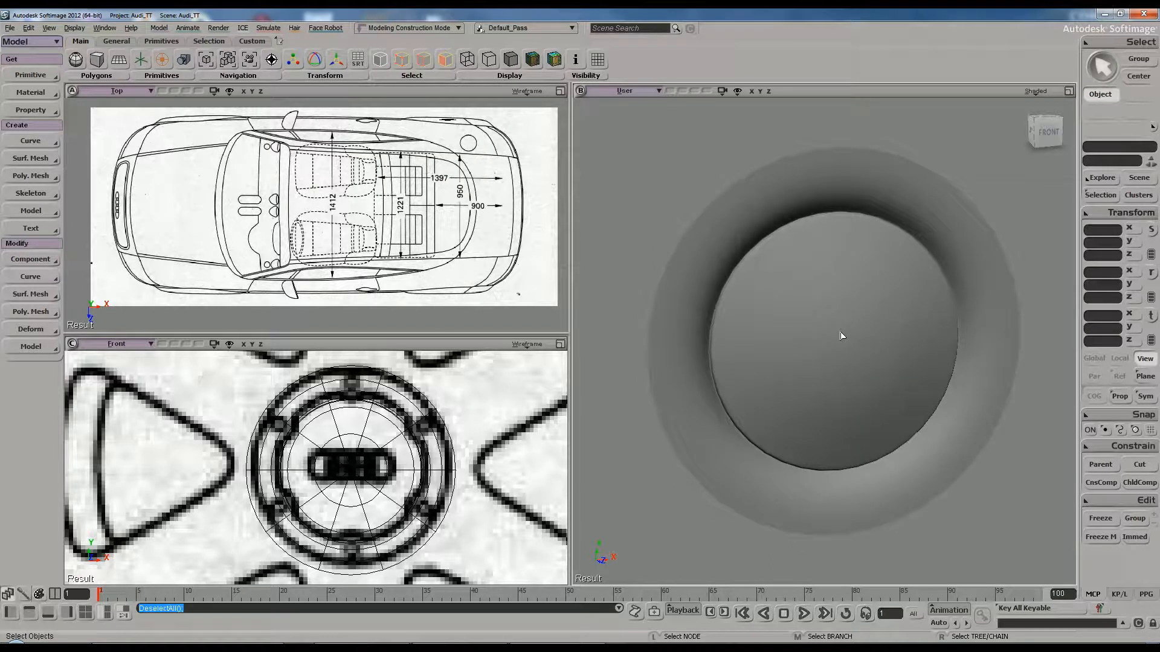
pyautogui.press('s')
pyautogui.moveTo(763, 295); pyautogui.dragTo(783, 290, button='right')
pyautogui.press('space')
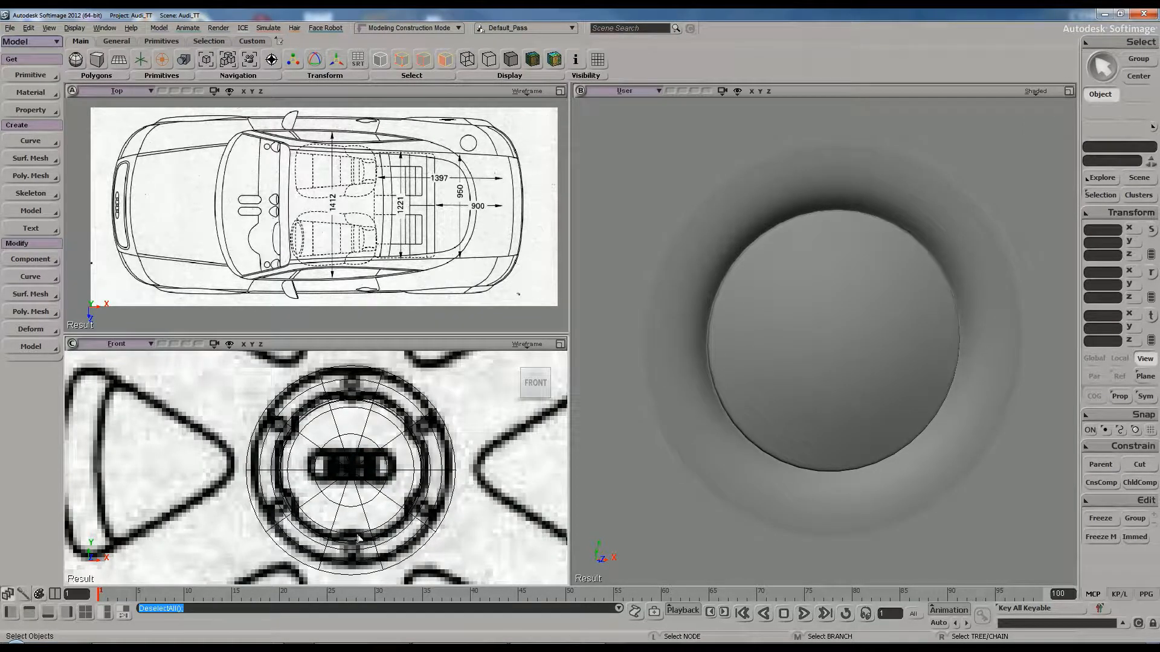
# Scale the Jante down in the front view to about 0.4179 in local X and Z, and deselect it
pyautogui.click(400, 413)
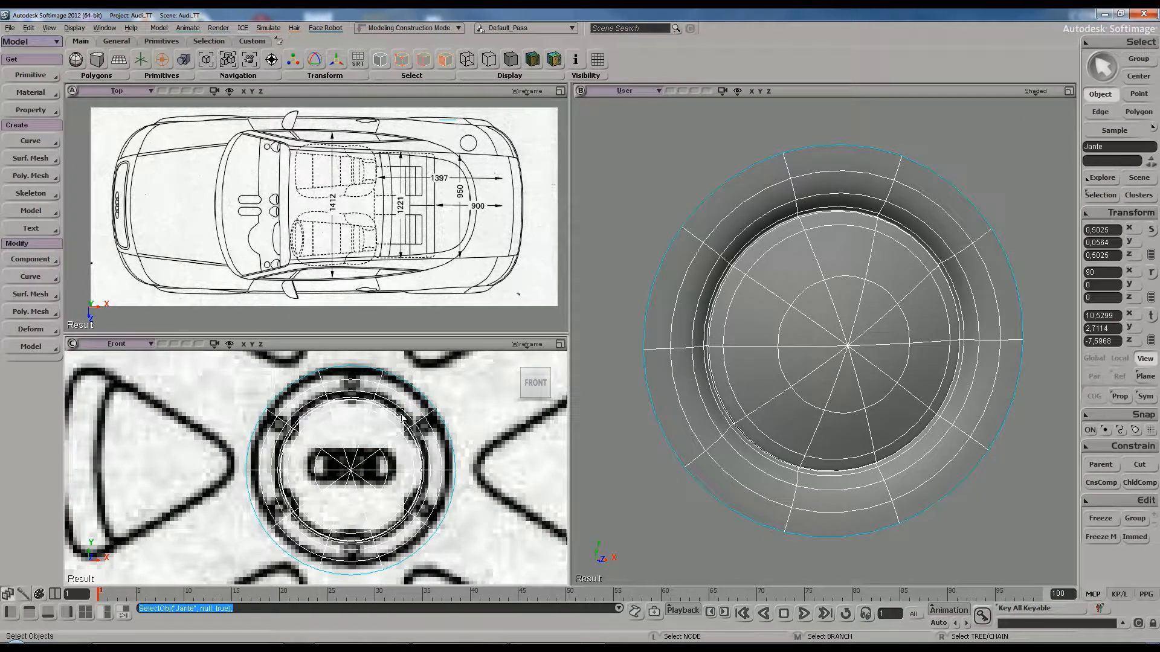
pyautogui.press('x')
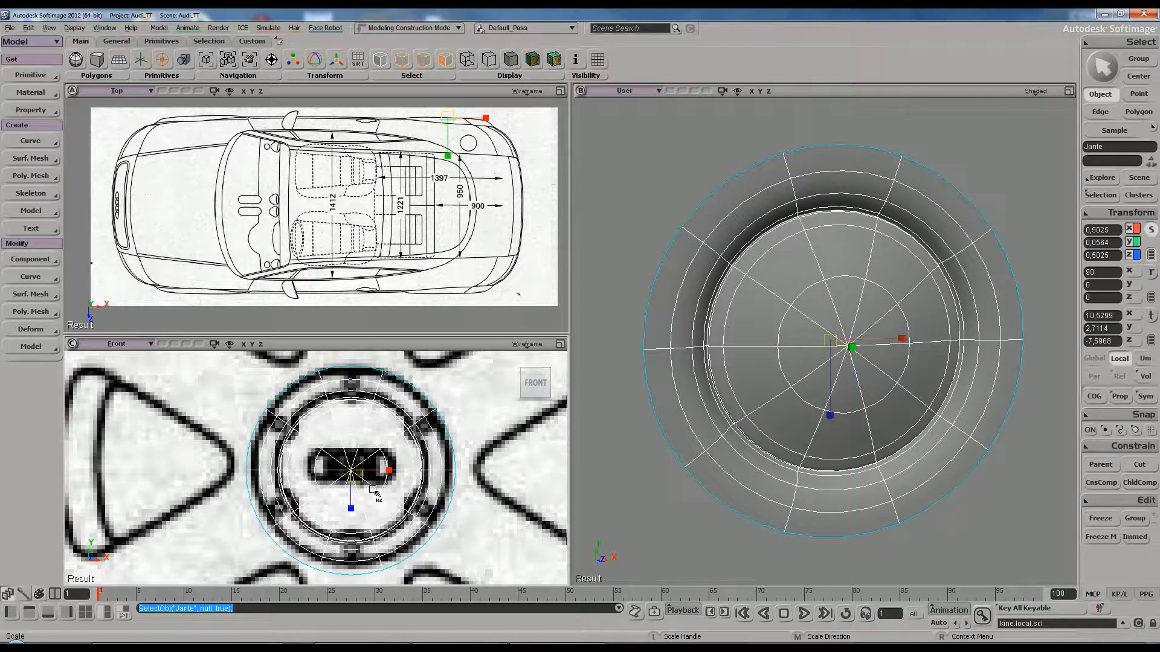
pyautogui.moveTo(375, 487); pyautogui.dragTo(360, 485)
pyautogui.press('space')
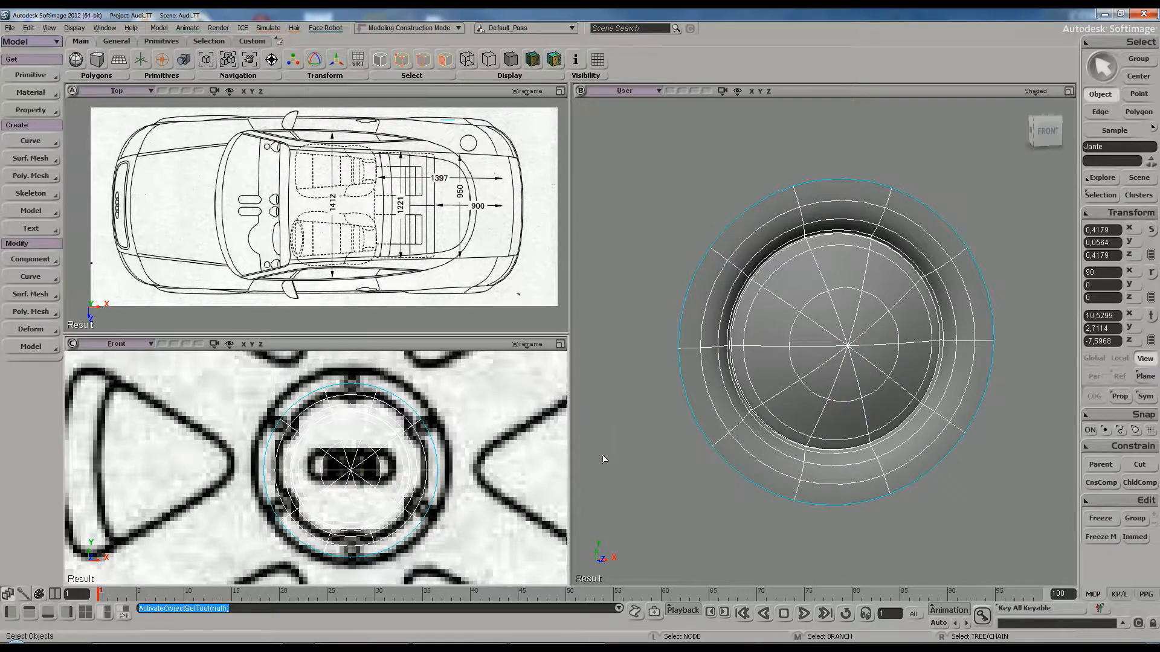
pyautogui.click(616, 435)
pyautogui.press('s')
pyautogui.moveTo(706, 415); pyautogui.dragTo(717, 413, button='right')
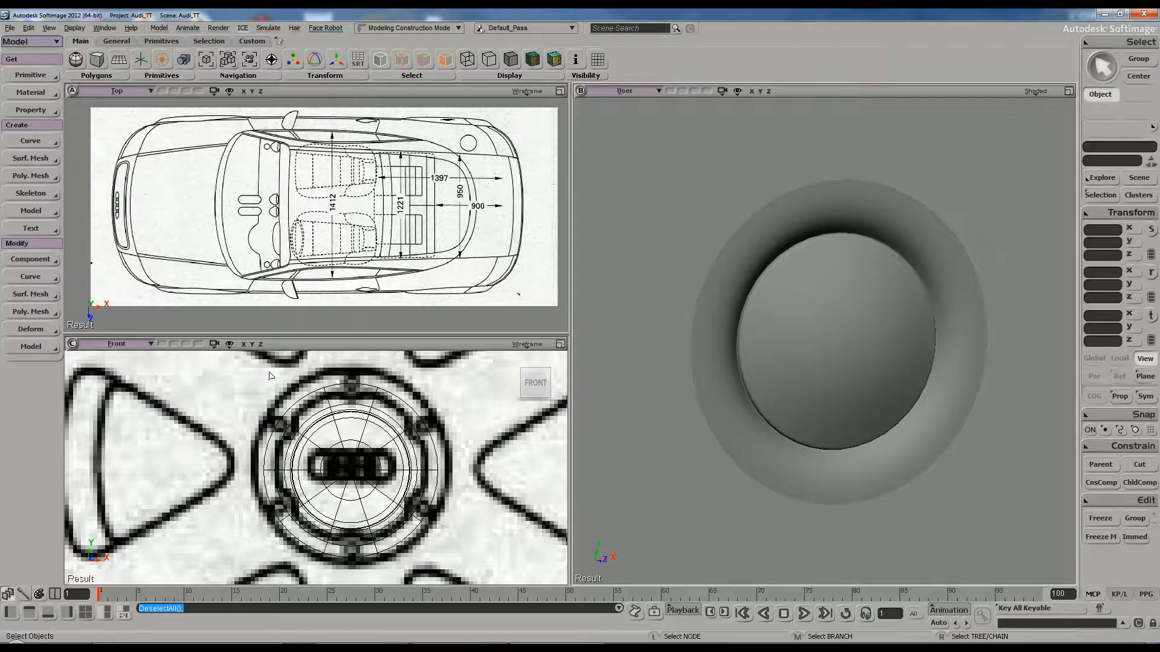
# Create a polygon mesh torus with the default settings and move its property window clear of the blueprint views
pyautogui.click(46, 75)
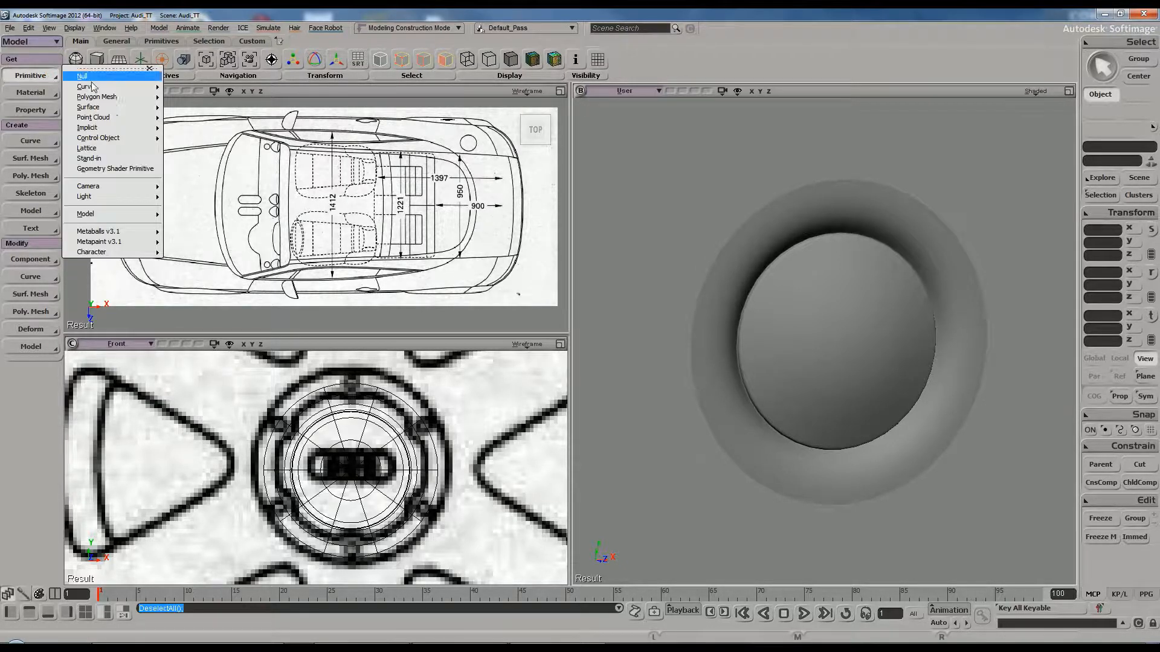
pyautogui.moveTo(109, 99)
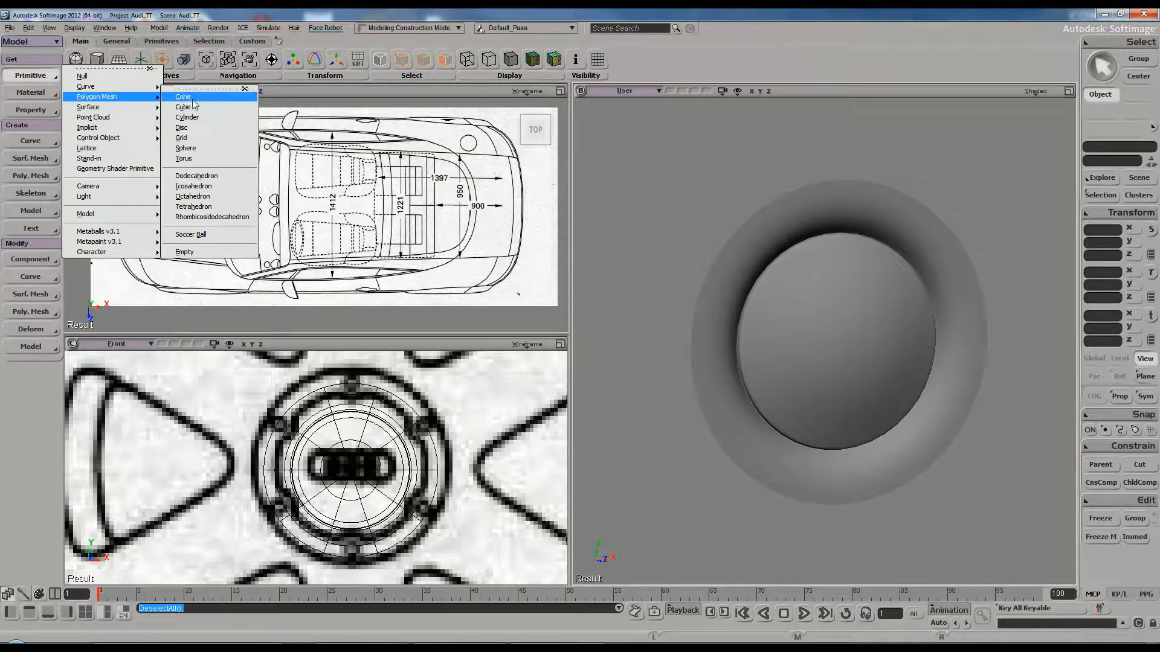
pyautogui.click(199, 159)
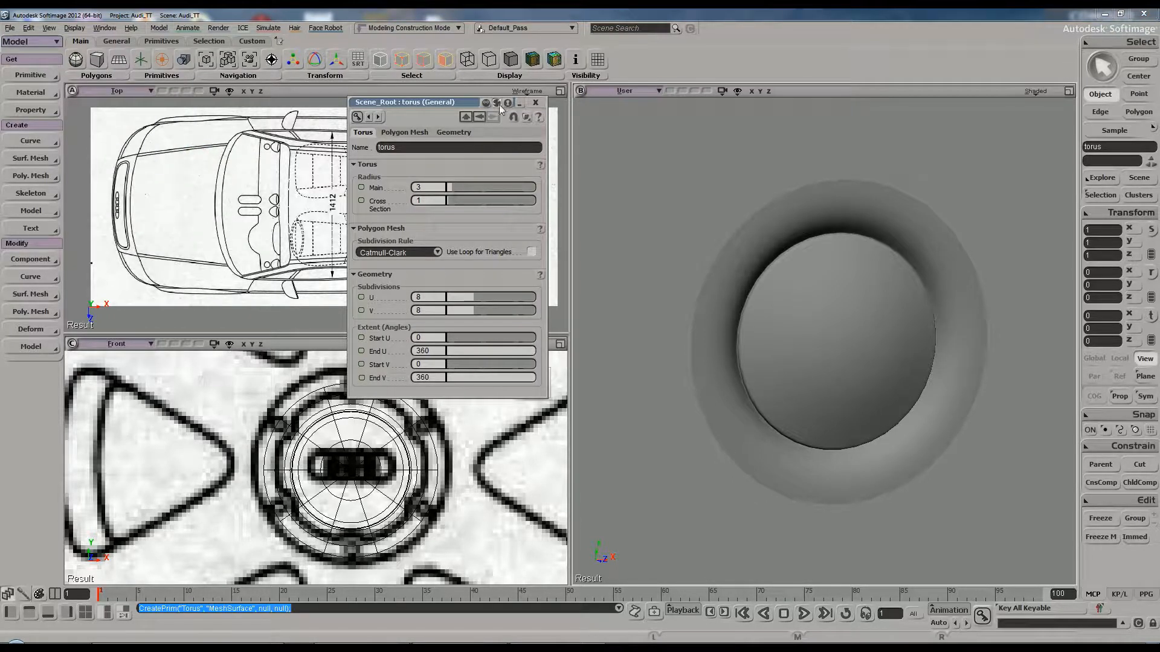
pyautogui.moveTo(451, 108); pyautogui.dragTo(787, 225)
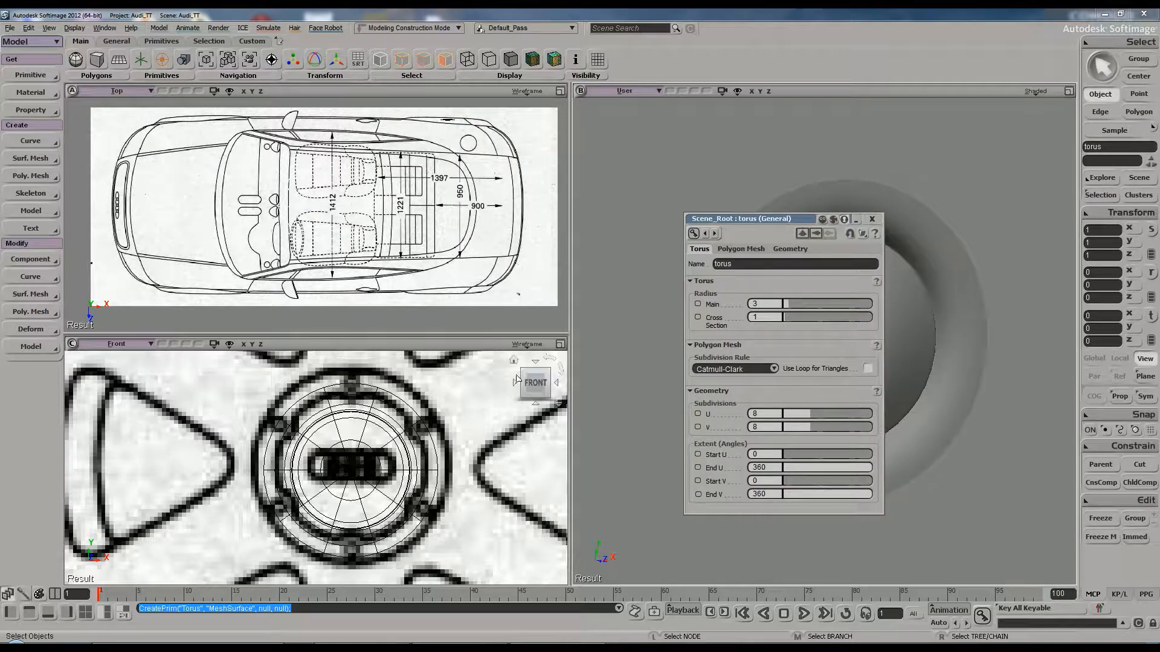
# Move the torus in the front view onto the rear wheel's hub centre, at about X 10.521, Y 2.7186
pyautogui.scroll(-5, 409, 428)
pyautogui.scroll(-4, 386, 435)
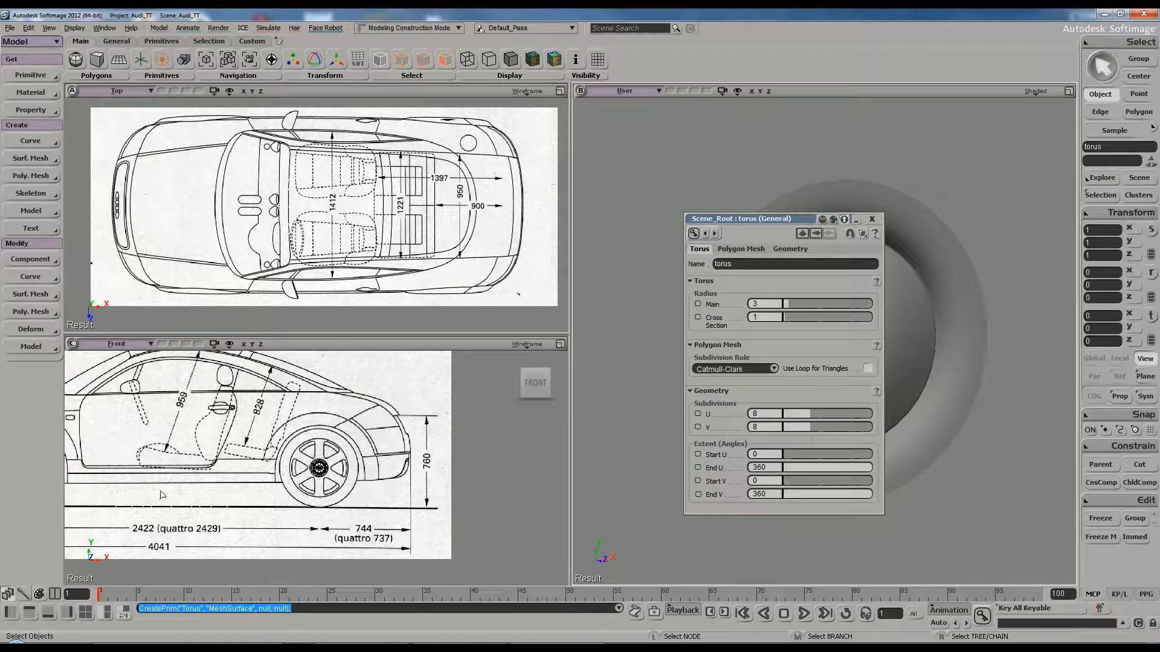
pyautogui.press('v')
pyautogui.moveTo(205, 510); pyautogui.dragTo(331, 472)
pyautogui.scroll(5, 332, 547)
pyautogui.scroll(5, 363, 474)
pyautogui.scroll(2, 393, 485)
pyautogui.scroll(-2, 397, 488)
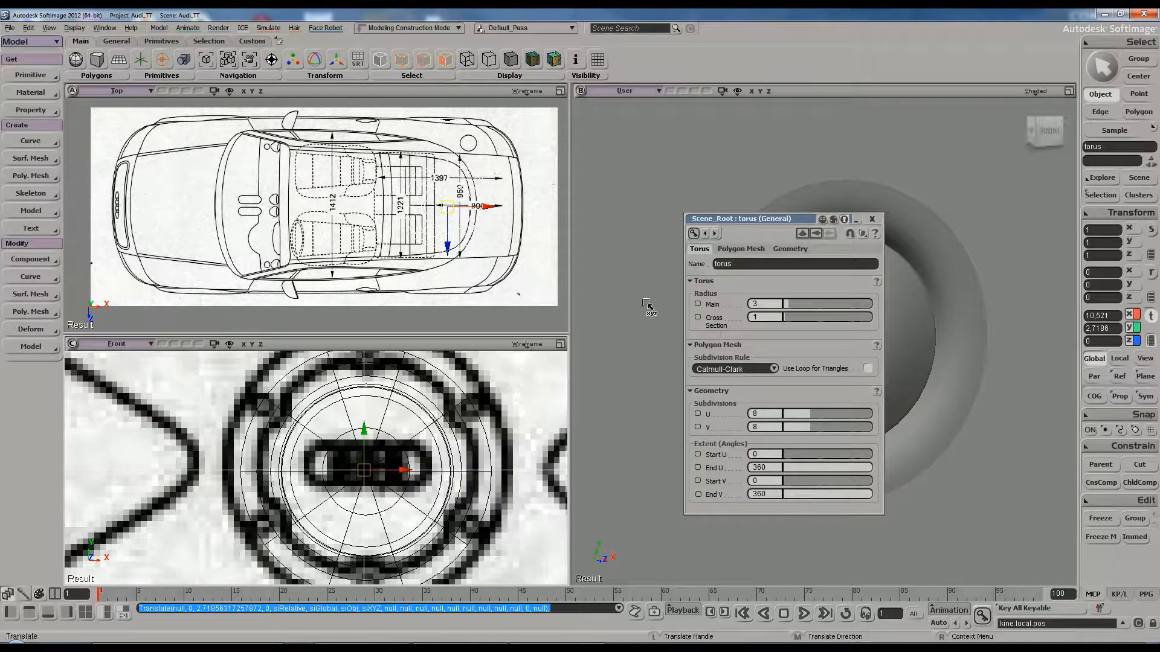
# Turn off Rotoscope in the front view and shift the torus sideways to about X 10.5301
pyautogui.click(527, 344)
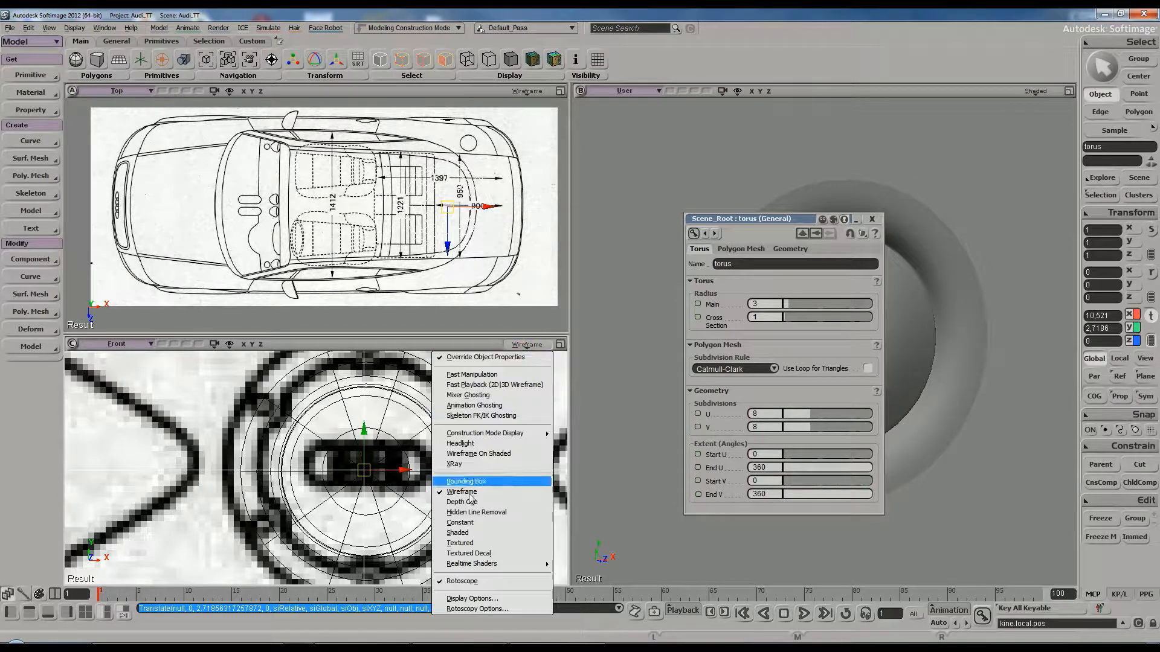
pyautogui.click(465, 583)
pyautogui.scroll(3, 426, 501)
pyautogui.scroll(2, 432, 503)
pyautogui.press('s')
pyautogui.moveTo(462, 510); pyautogui.dragTo(431, 490)
pyautogui.scroll(2, 410, 513)
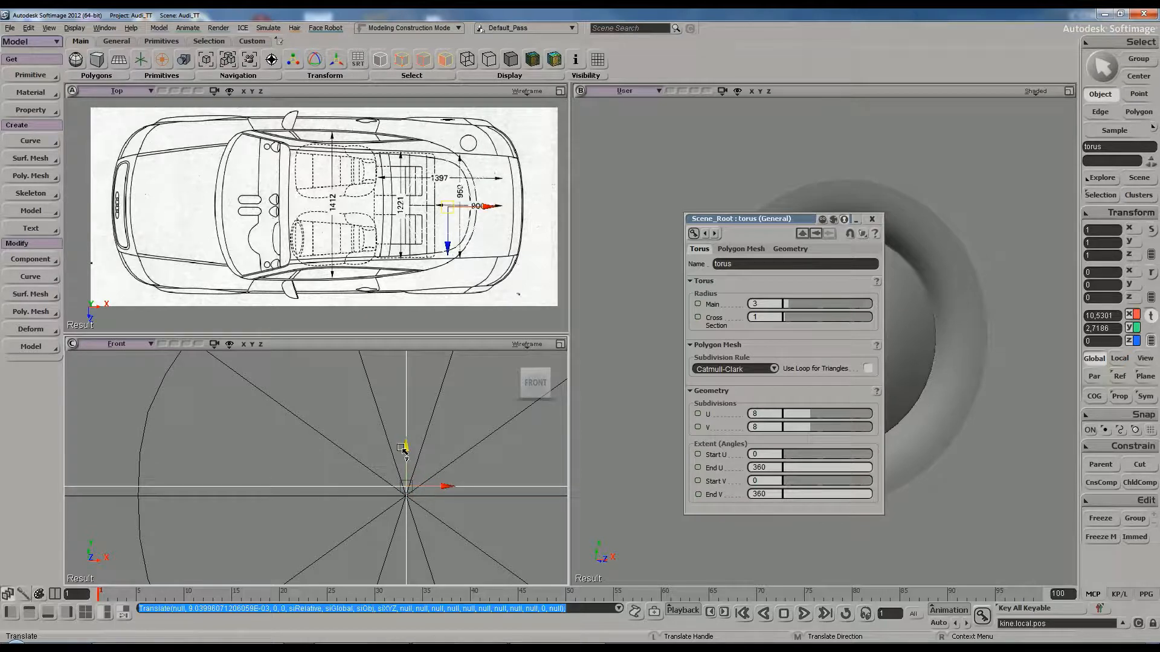
# Fine-align the torus centre with the point where the Jante's radial edges meet, at X 10.5299, Y 2.7114
pyautogui.moveTo(404, 451); pyautogui.dragTo(356, 478)
pyautogui.press('s')
pyautogui.press('v')
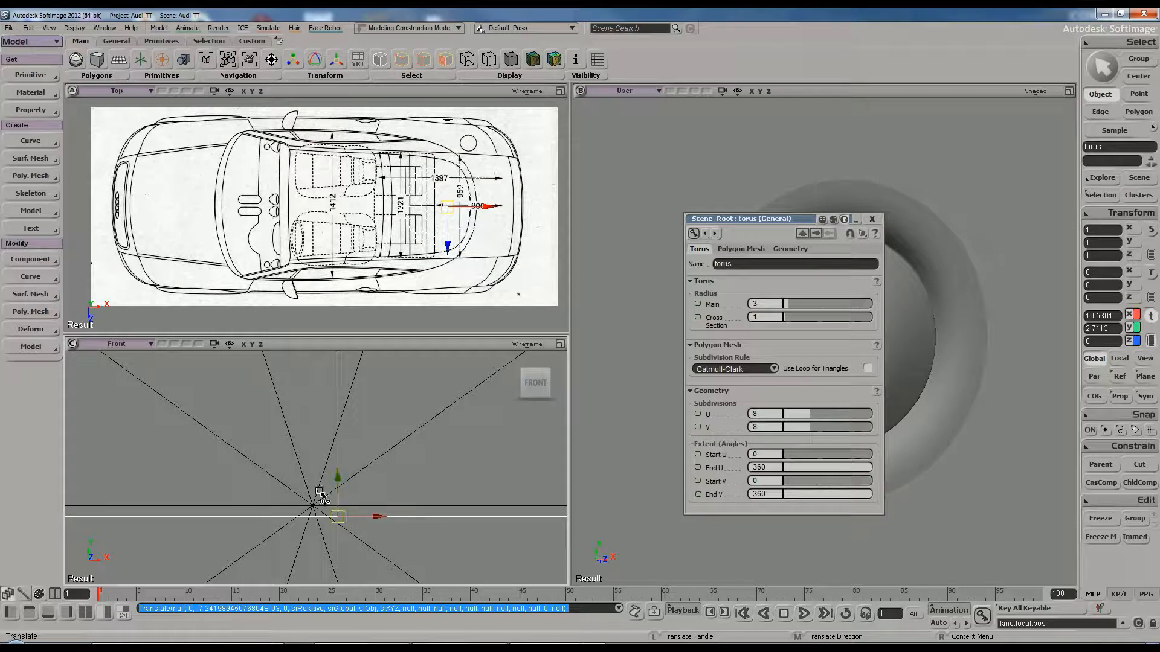
pyautogui.press('s')
pyautogui.scroll(3, 303, 481)
pyautogui.moveTo(314, 514); pyautogui.dragTo(334, 458)
pyautogui.scroll(3, 340, 463)
pyautogui.moveTo(453, 493); pyautogui.dragTo(383, 463)
pyautogui.scroll(-10, 382, 463)
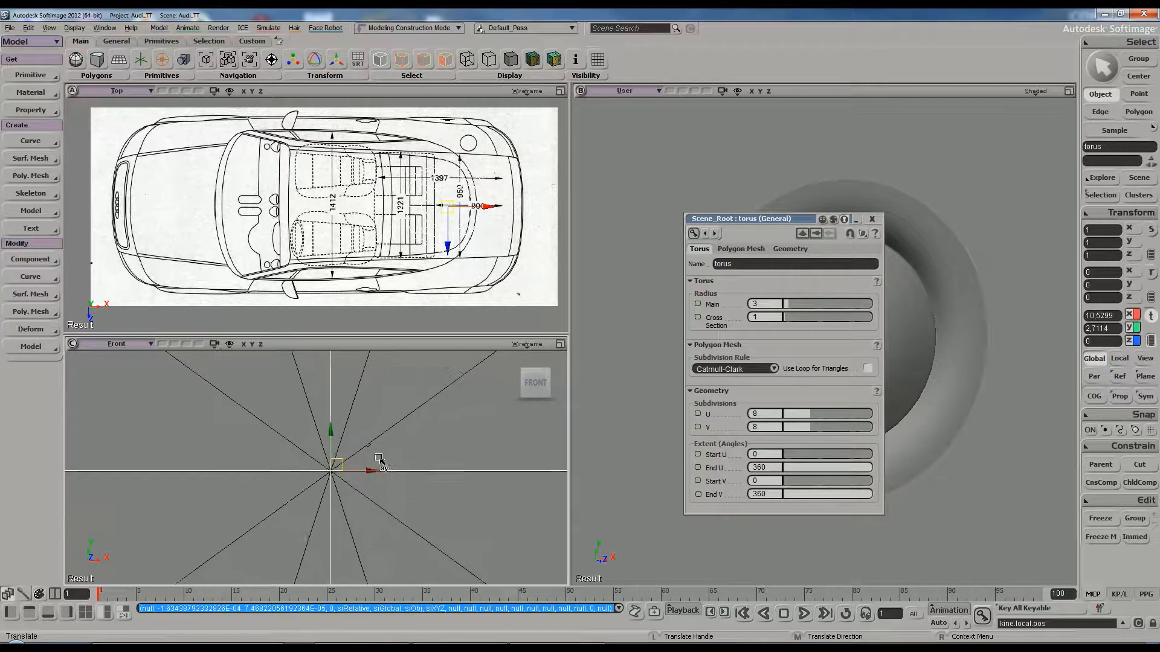
pyautogui.scroll(-3, 338, 455)
pyautogui.scroll(8, 332, 453)
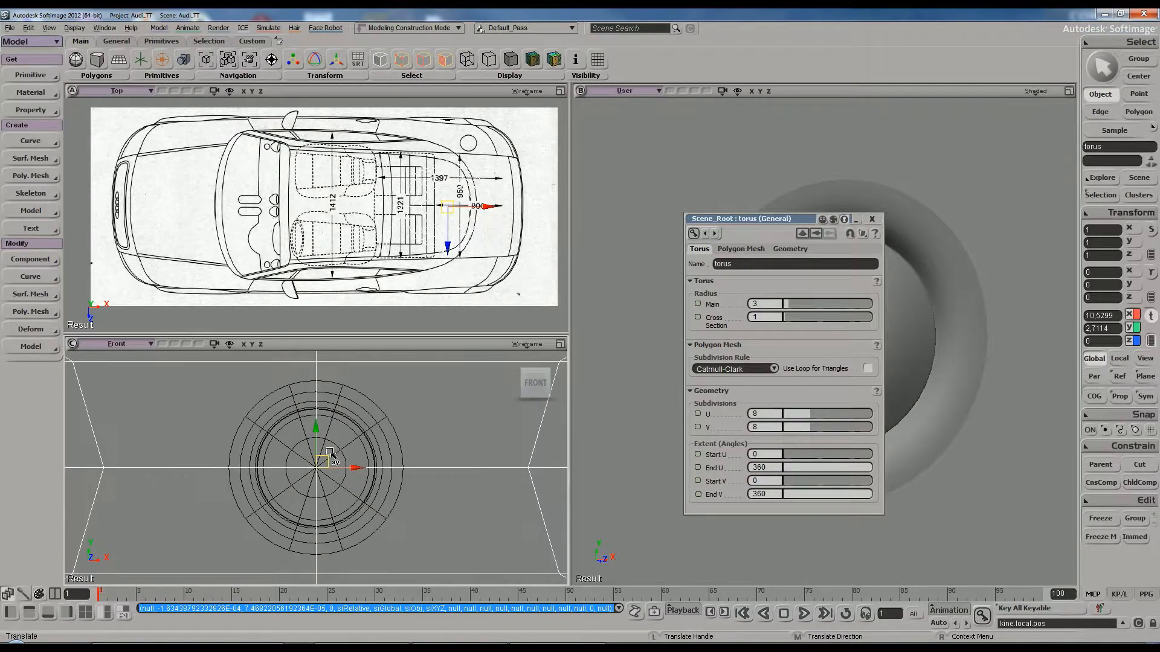
pyautogui.scroll(-4, 333, 453)
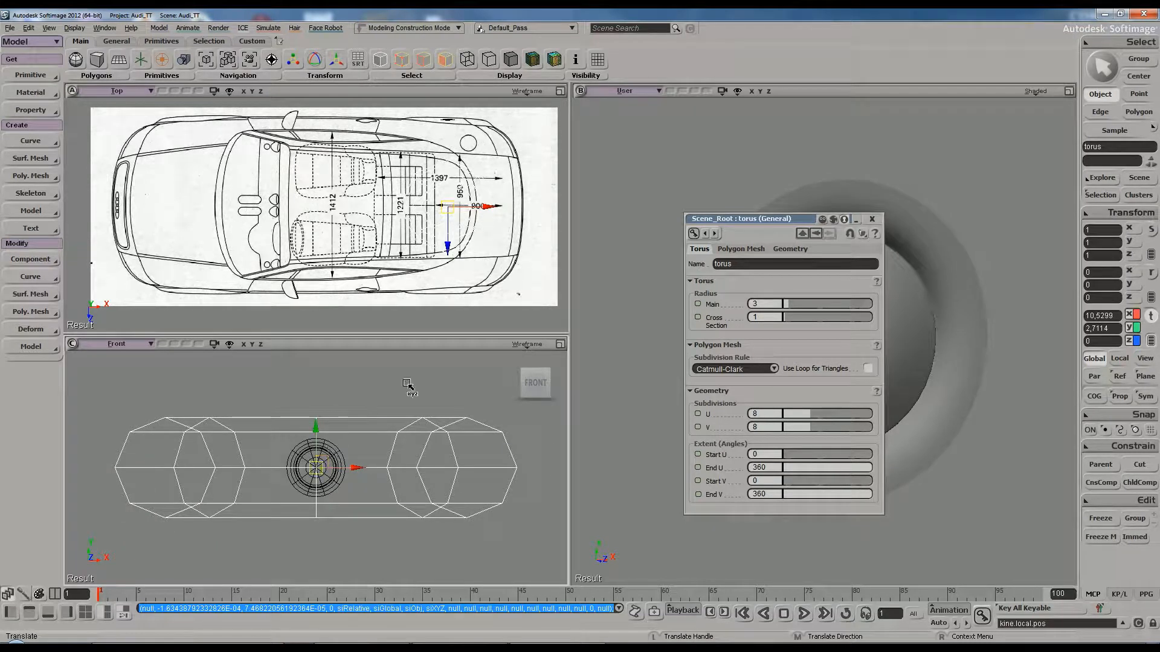
# Rotate the torus 90 degrees about X so that it faces the front view
pyautogui.moveTo(782, 220); pyautogui.dragTo(659, 209)
pyautogui.press('r')
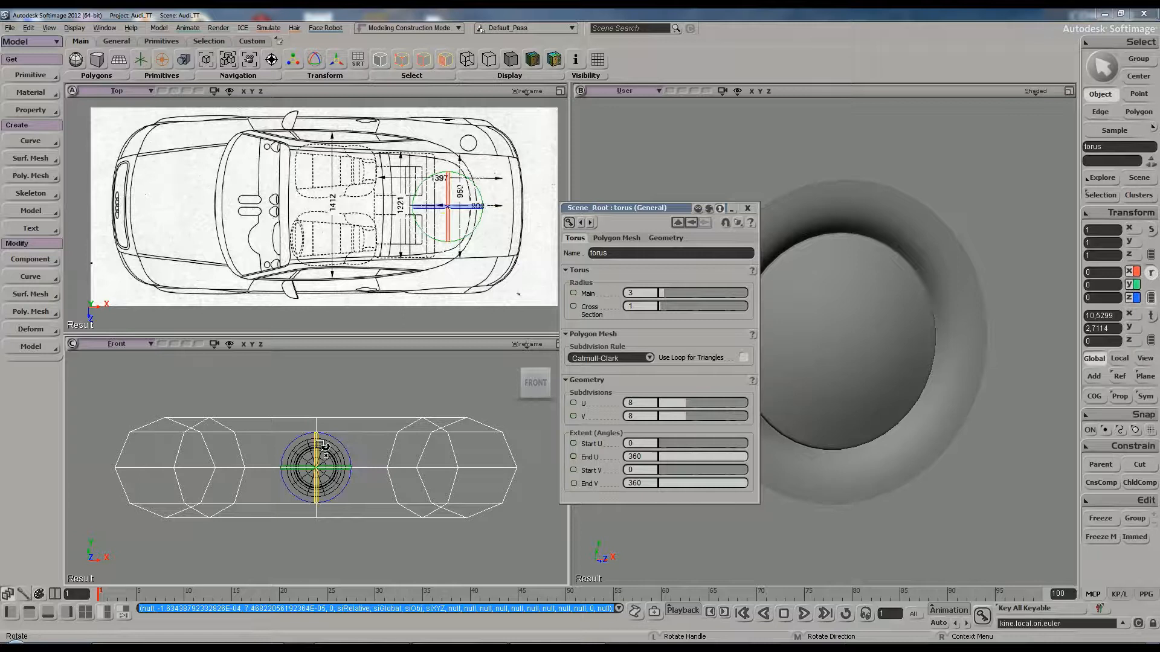
pyautogui.moveTo(320, 443); pyautogui.dragTo(325, 536)
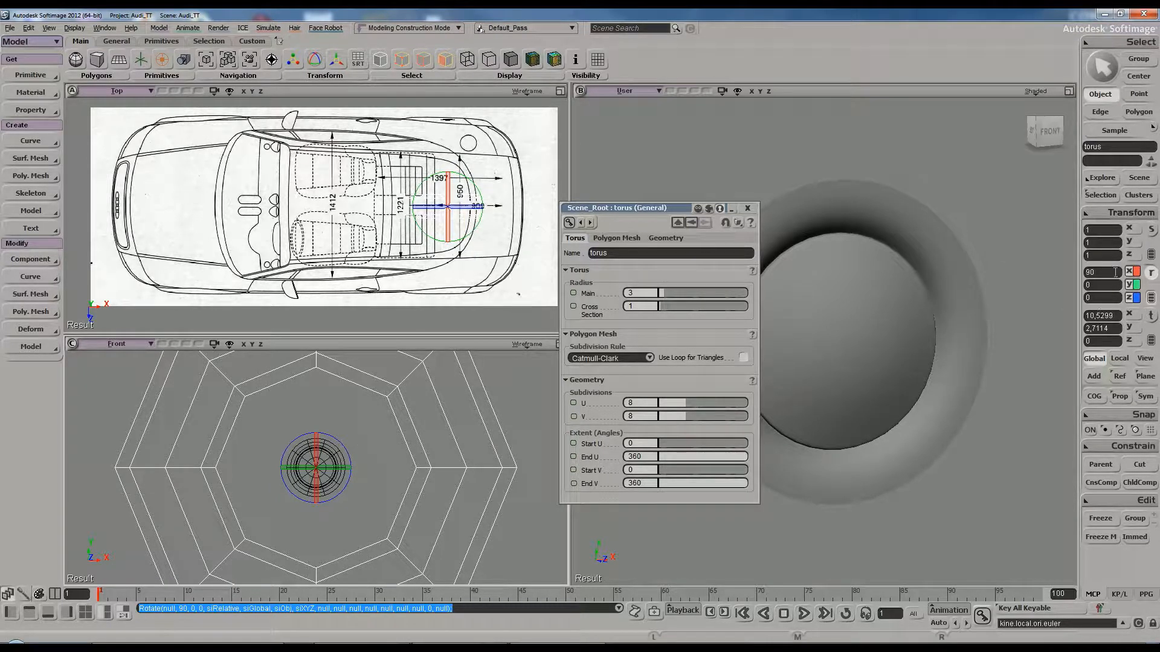
pyautogui.moveTo(322, 451); pyautogui.dragTo(324, 447)
pyautogui.hotkey('ctrl', 'z')
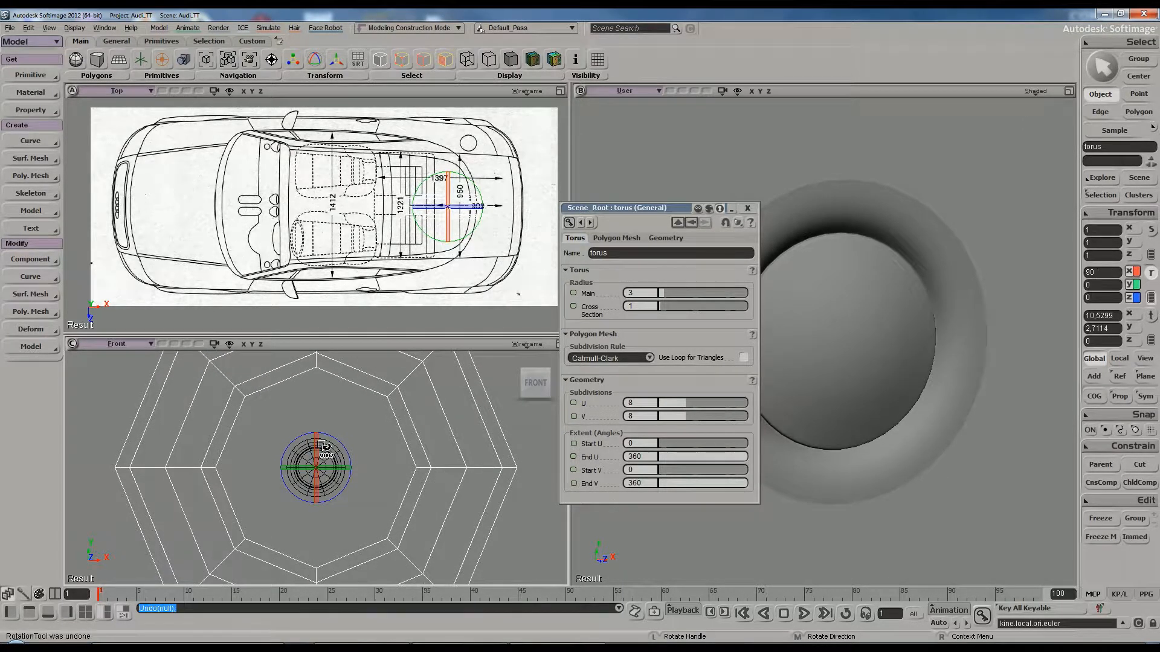
# Scale the torus down around the hub to about 0.184 in local X and Z
pyautogui.scroll(-1, 363, 482)
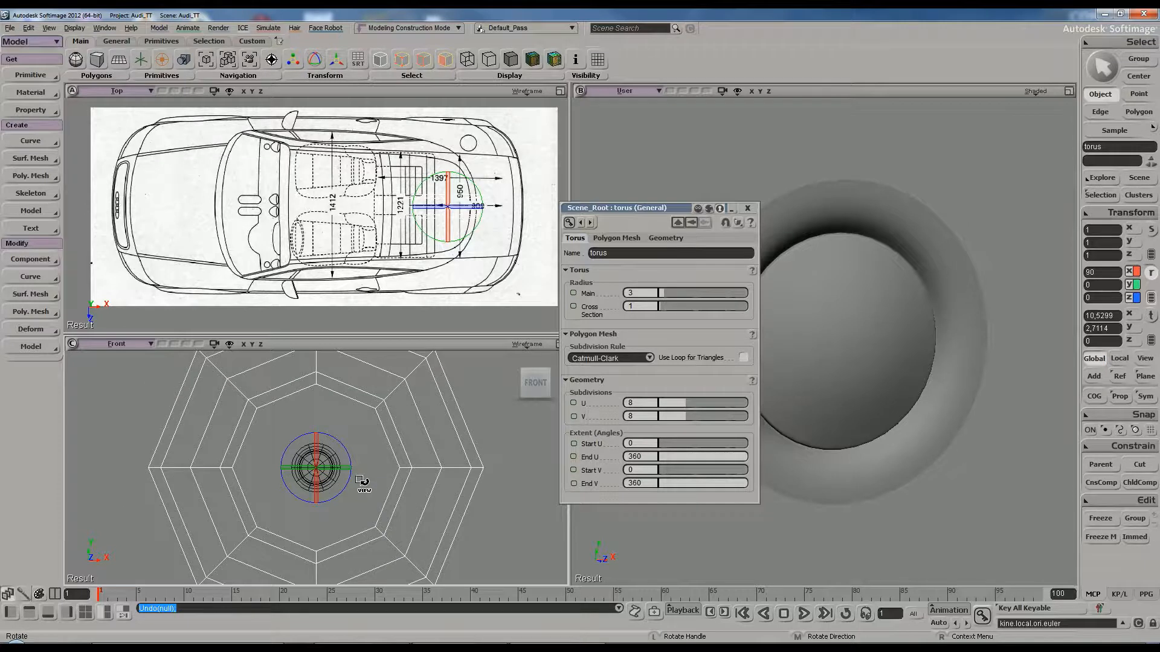
pyautogui.press('x')
pyautogui.moveTo(341, 494); pyautogui.dragTo(282, 457)
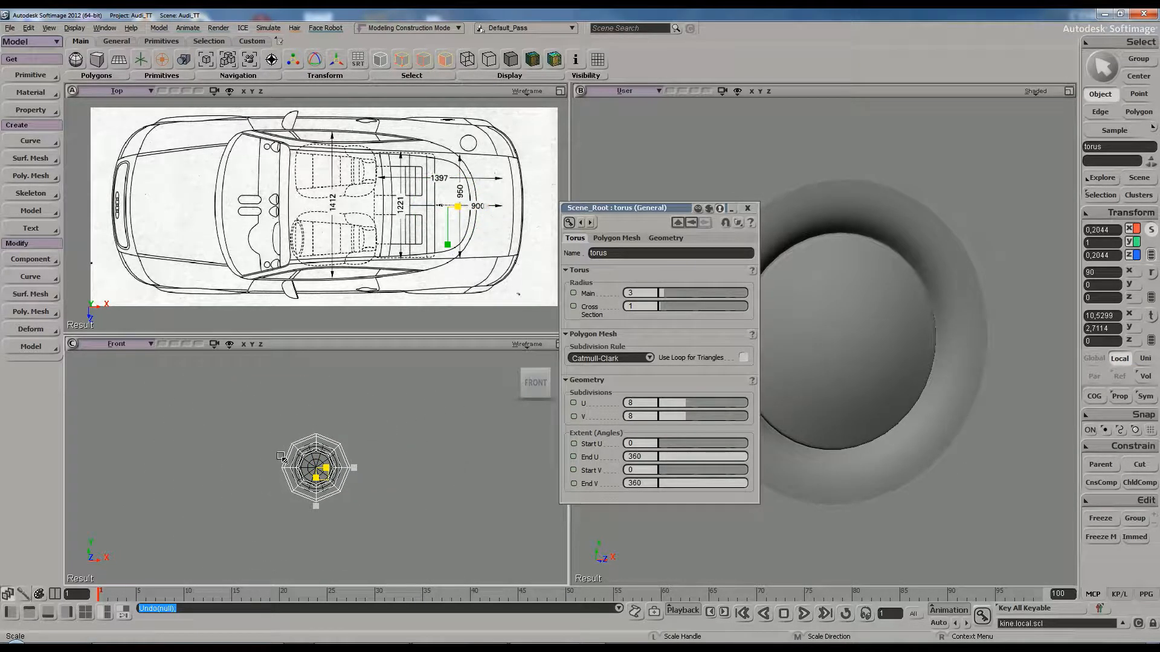
pyautogui.moveTo(281, 457); pyautogui.dragTo(279, 455)
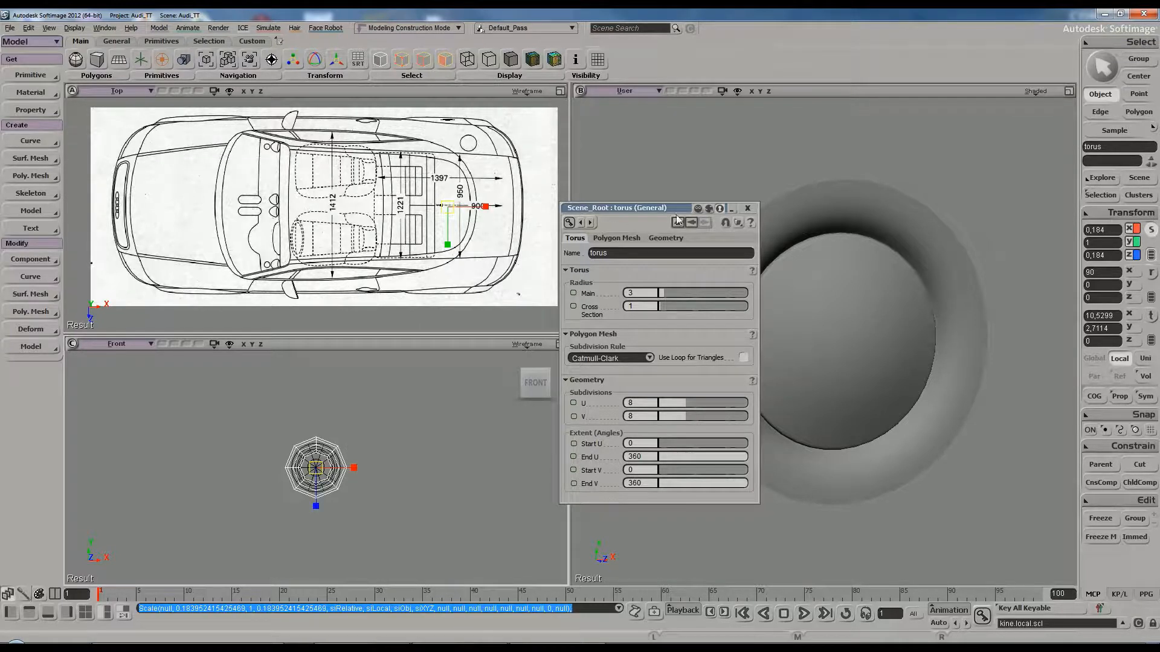
# Split the perspective viewport area to bring back the right view and frame the car's front blueprint with the torus
pyautogui.moveTo(676, 208); pyautogui.dragTo(413, 174)
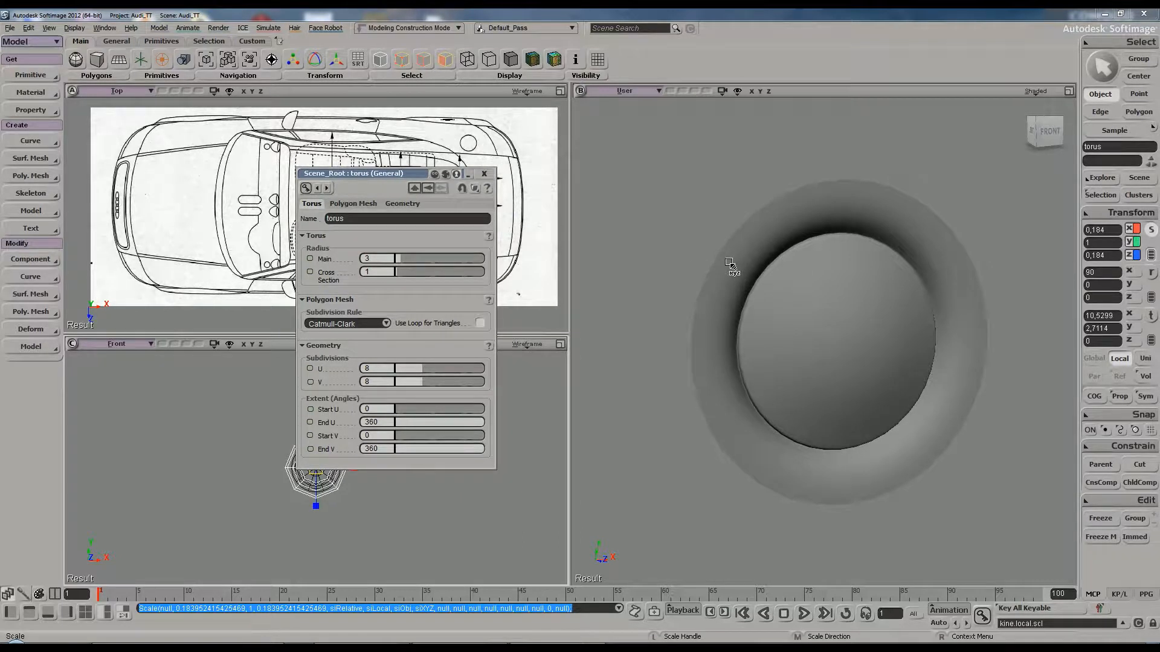
pyautogui.rightClick(1068, 91)
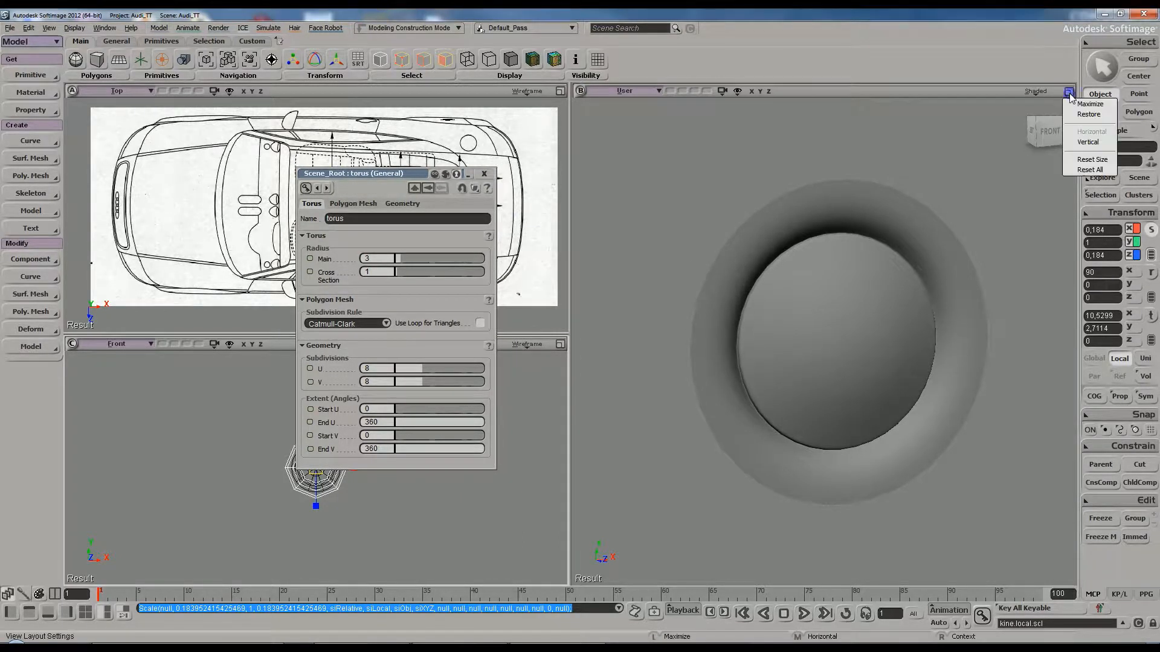
pyautogui.click(1089, 140)
pyautogui.scroll(-5, 800, 451)
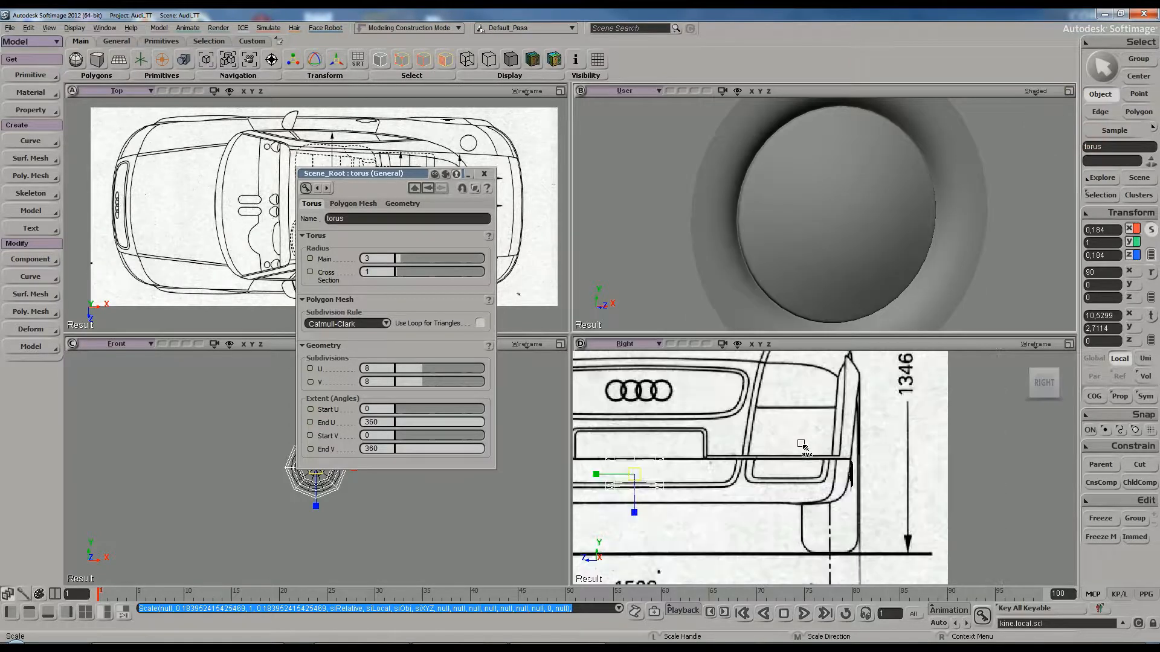
pyautogui.scroll(2, 747, 470)
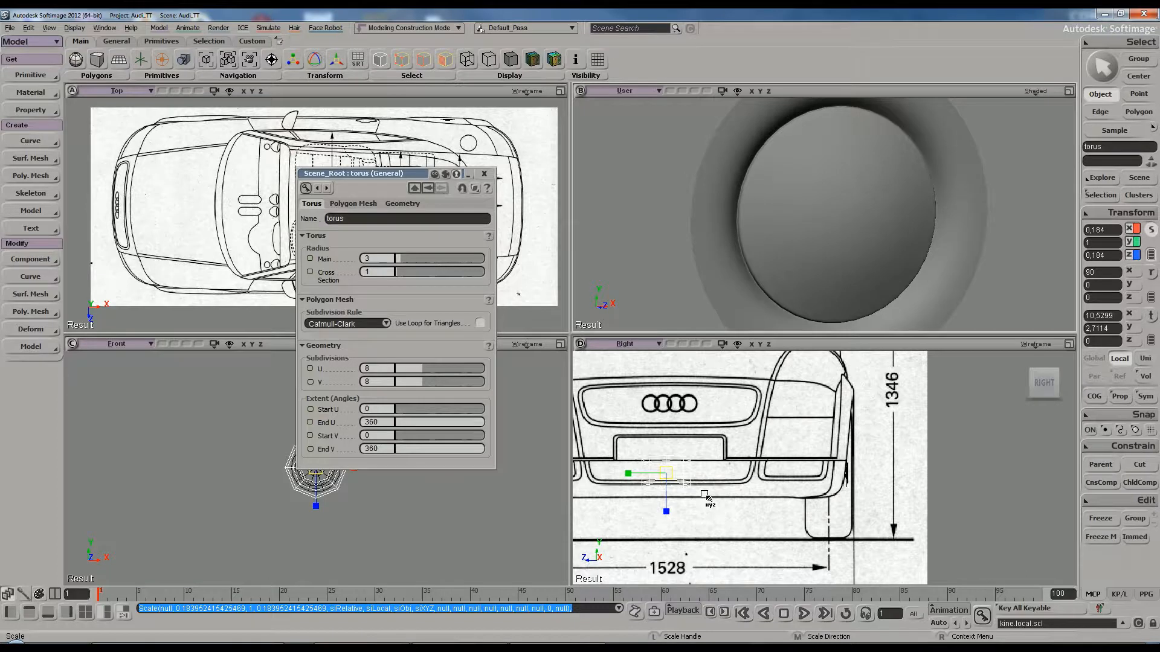
pyautogui.scroll(2, 703, 494)
pyautogui.press('s')
pyautogui.moveTo(631, 488); pyautogui.dragTo(759, 488)
pyautogui.scroll(3, 748, 478)
pyautogui.scroll(-5, 759, 486)
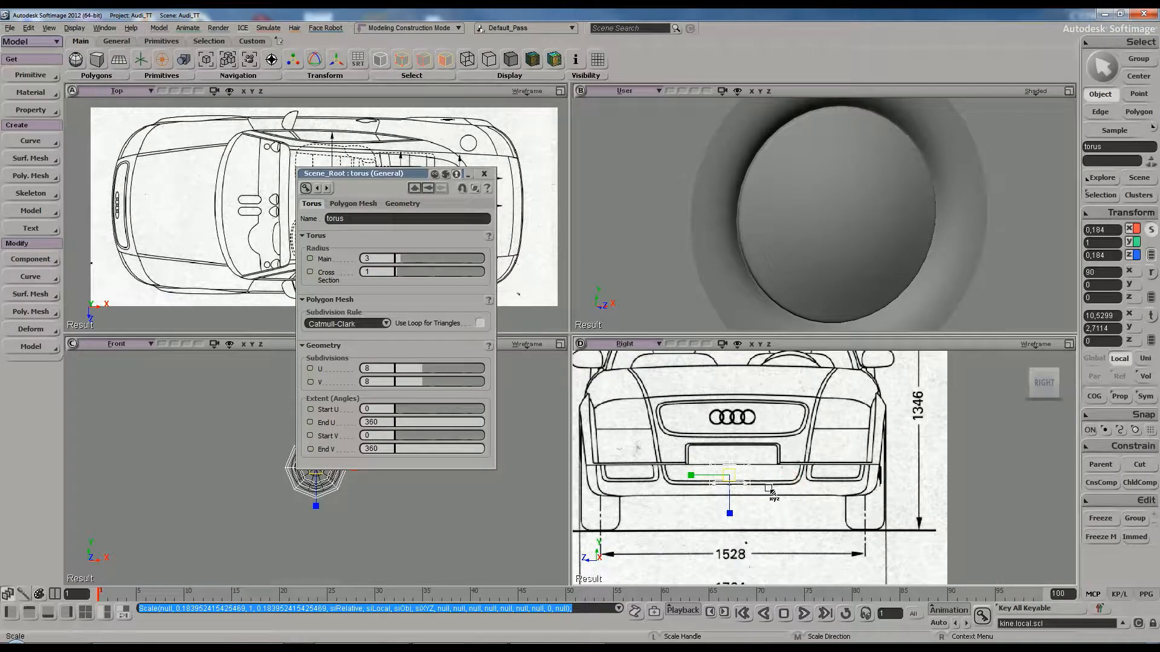
# Move the torus along Z in the right view to the wheel's outer side, at about Z -7.6265
pyautogui.press('v')
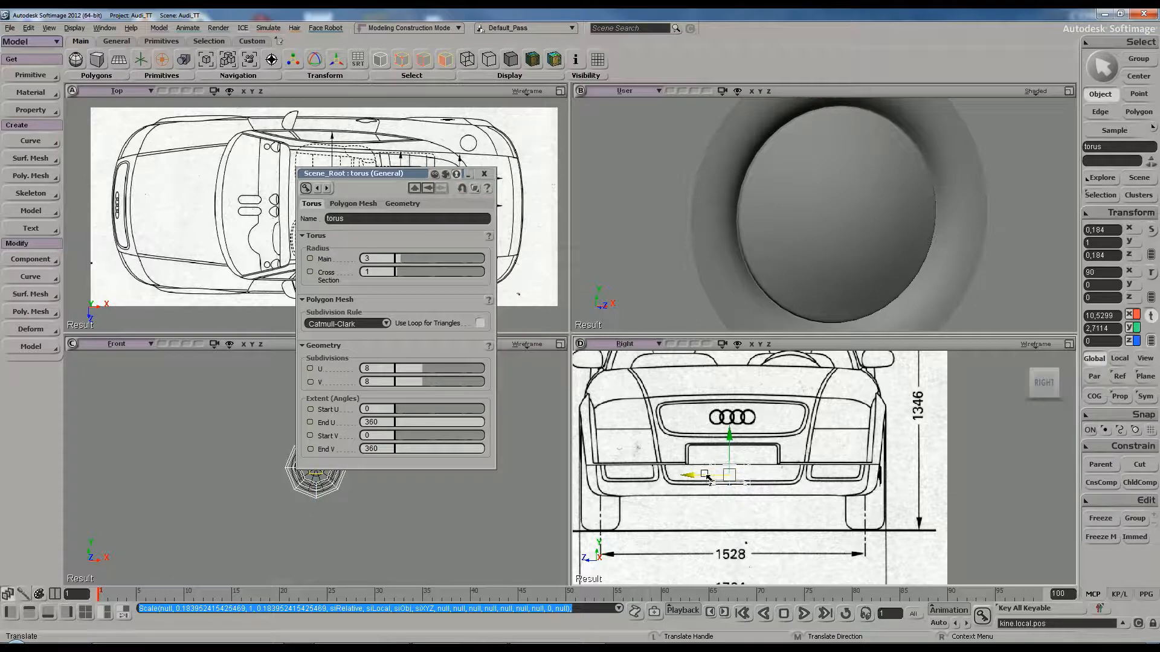
pyautogui.moveTo(734, 479); pyautogui.dragTo(853, 482)
pyautogui.scroll(-4, 914, 293)
pyautogui.scroll(2, 858, 256)
pyautogui.press('s')
pyautogui.moveTo(858, 256)
pyautogui.mouseDown(button='right')
pyautogui.moveTo(887, 259)
pyautogui.moveTo(834, 242)
pyautogui.moveTo(853, 254)
pyautogui.mouseUp(button='right')
pyautogui.press('s')
pyautogui.moveTo(951, 207); pyautogui.dragTo(893, 207, button='right')
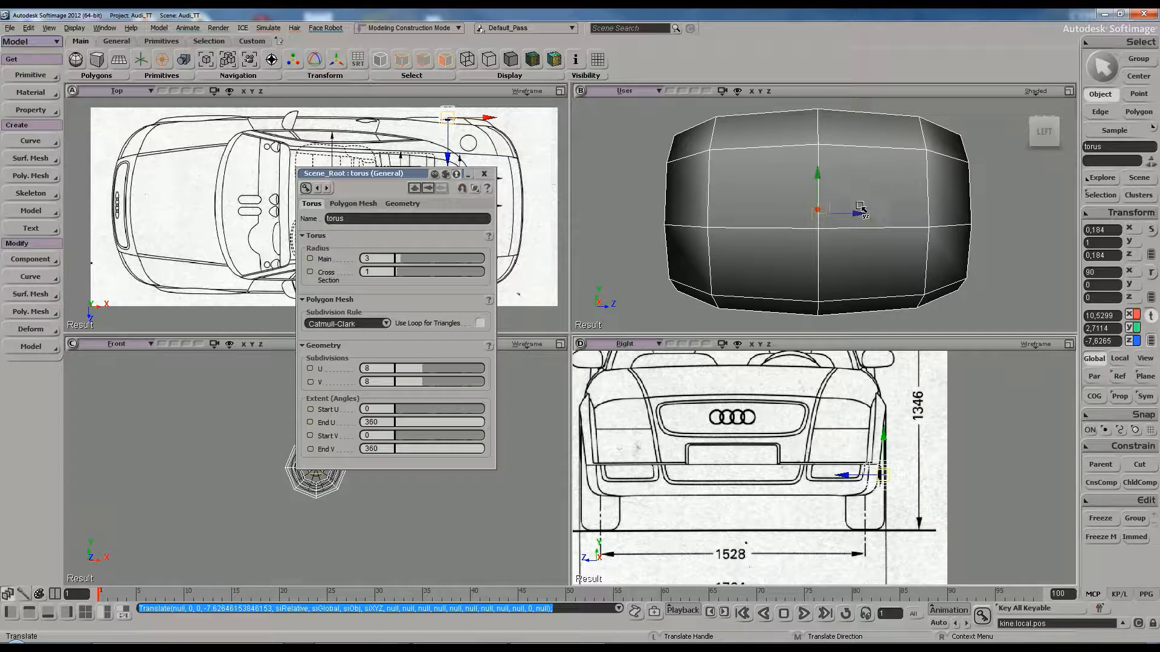
# Flatten the torus along its local Y axis to a scale of about 0.0708
pyautogui.press('x')
pyautogui.moveTo(857, 216); pyautogui.dragTo(779, 218)
pyautogui.press('v')
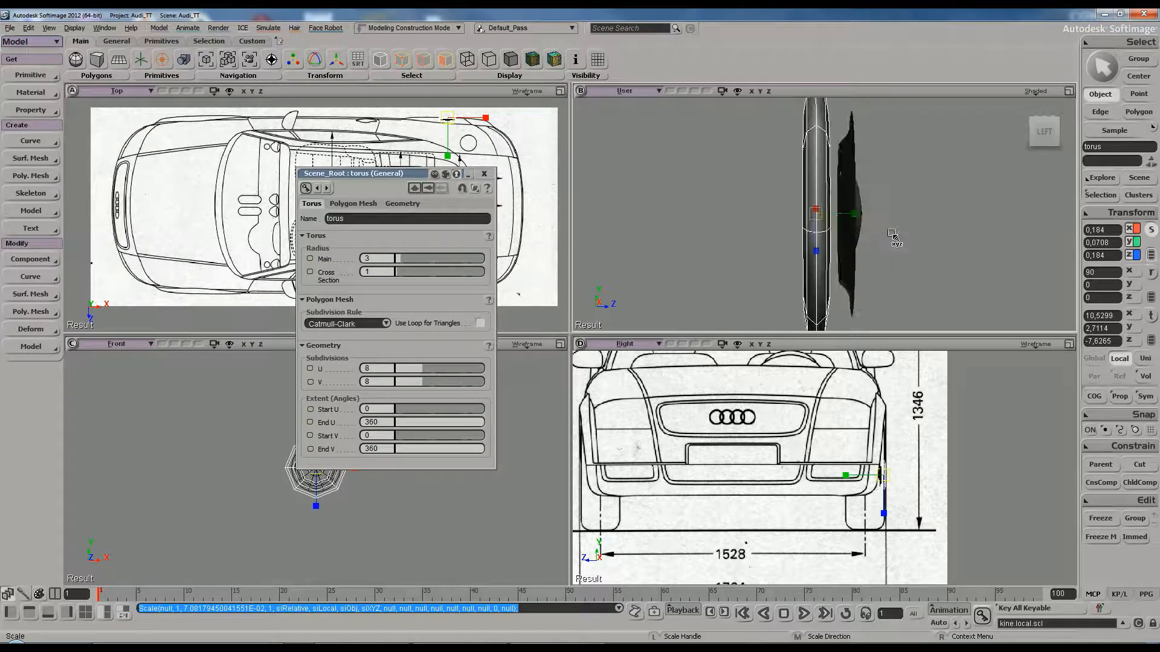
# Move the torus along global Z onto the hub, to about Z -7.4806, and close its property page
pyautogui.moveTo(858, 217); pyautogui.dragTo(888, 217)
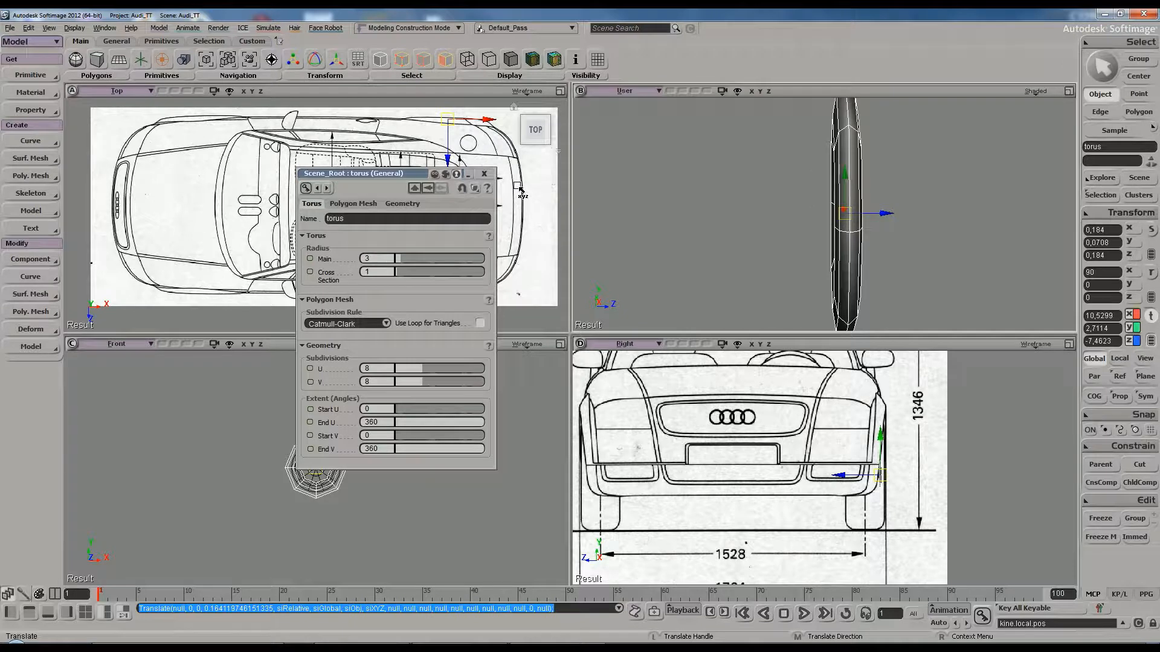
pyautogui.click(484, 174)
pyautogui.scroll(5, 423, 471)
pyautogui.moveTo(896, 214); pyautogui.dragTo(874, 221, button='right')
pyautogui.moveTo(875, 224); pyautogui.dragTo(874, 220)
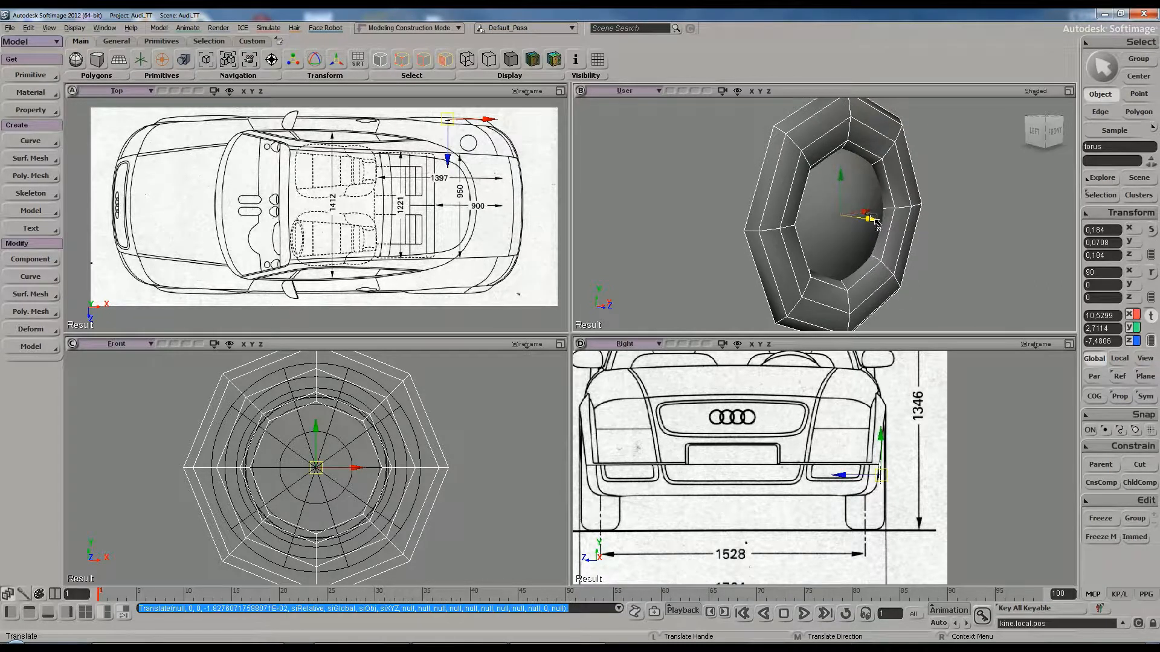
# Reopen the torus's properties and set its U subdivisions to 10
pyautogui.press('Return')
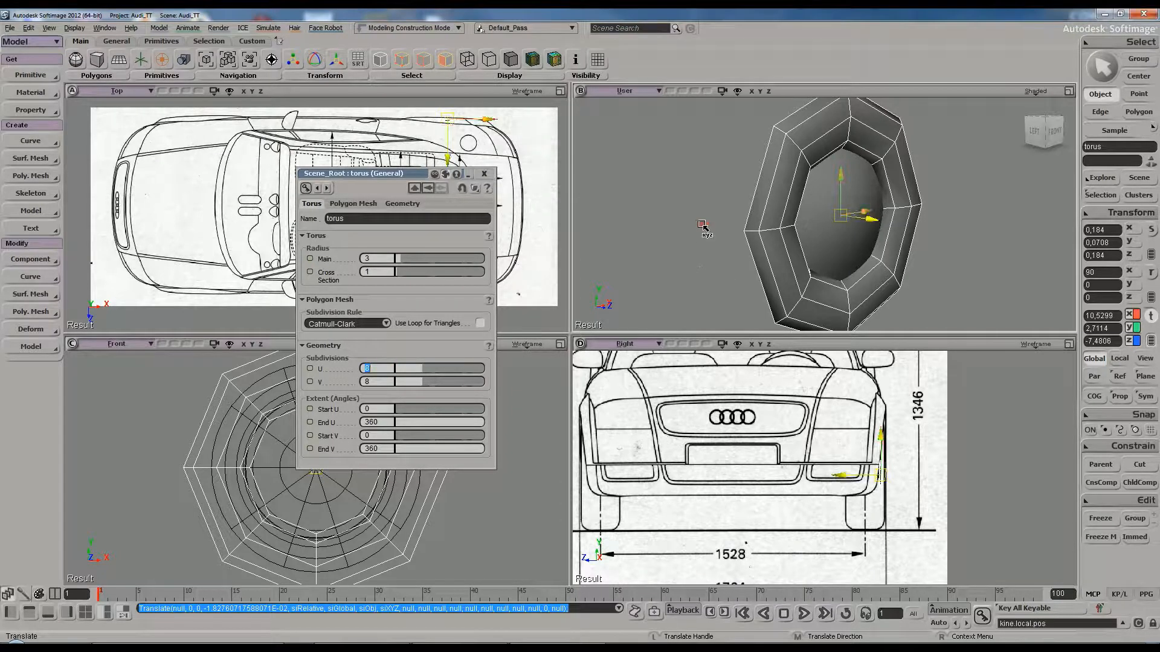
pyautogui.press('s')
pyautogui.moveTo(738, 233); pyautogui.dragTo(744, 250, button='right')
pyautogui.moveTo(743, 250); pyautogui.dragTo(744, 257)
pyautogui.moveTo(753, 249)
pyautogui.mouseDown(button='right')
pyautogui.moveTo(790, 251)
pyautogui.moveTo(756, 249)
pyautogui.mouseUp(button='right')
pyautogui.press('s')
pyautogui.press('s')
pyautogui.moveTo(852, 156); pyautogui.dragTo(853, 112, button='right')
pyautogui.press('s')
pyautogui.press('s')
pyautogui.moveTo(863, 123); pyautogui.dragTo(837, 114, button='right')
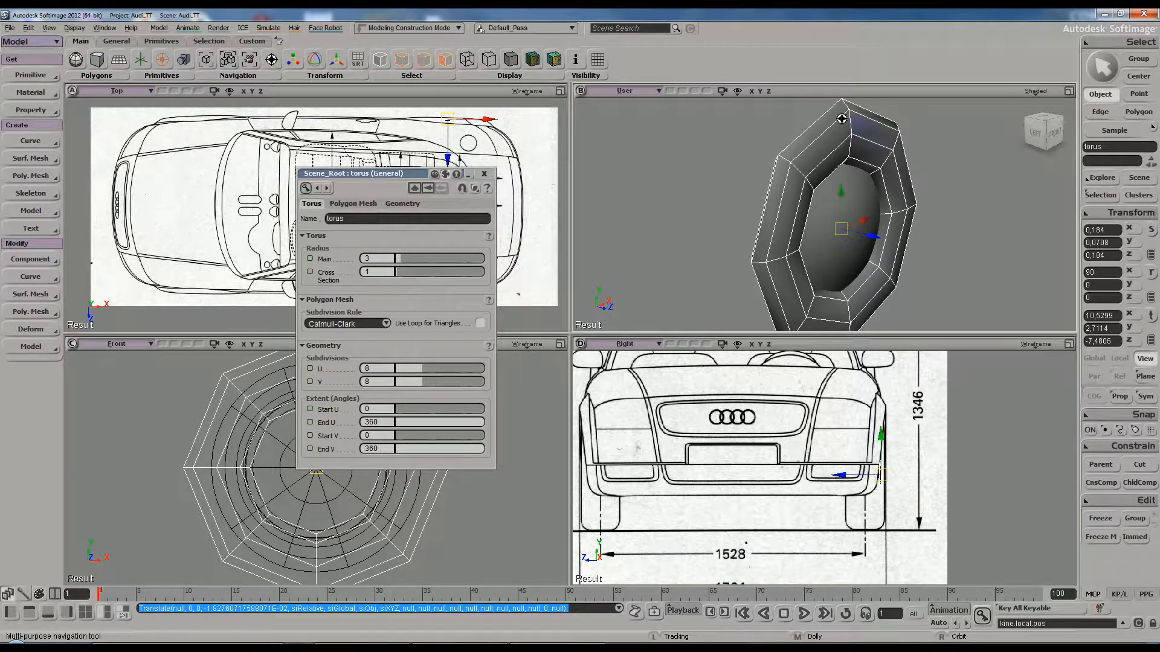
pyautogui.click(389, 371)
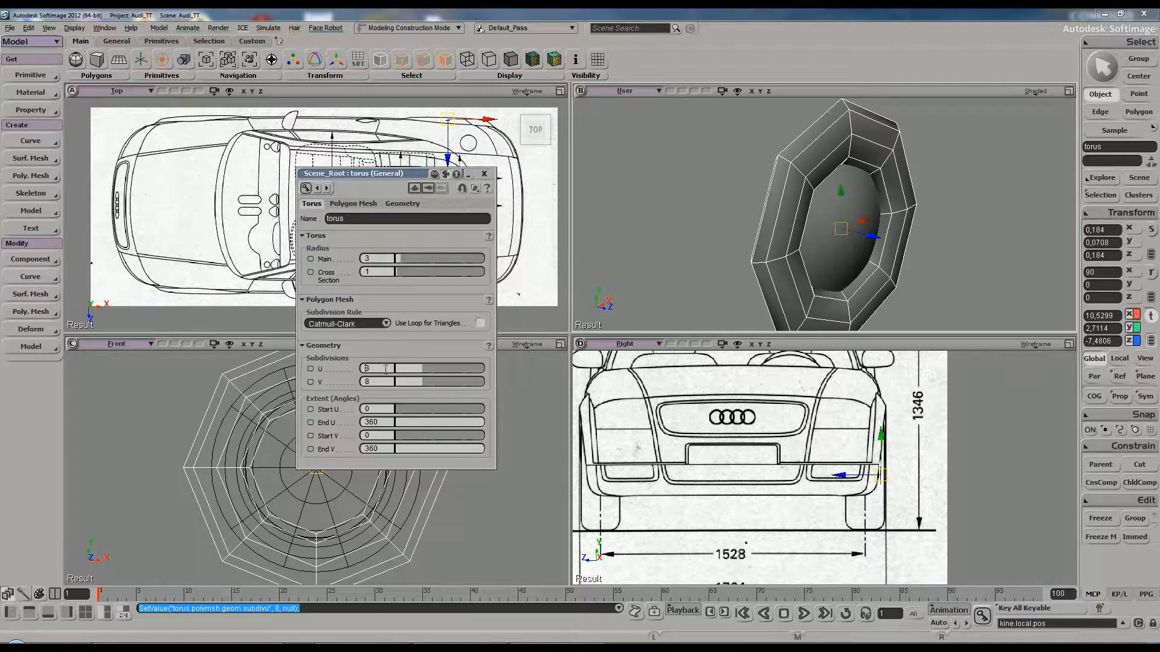
pyautogui.scroll(2, 386, 369)
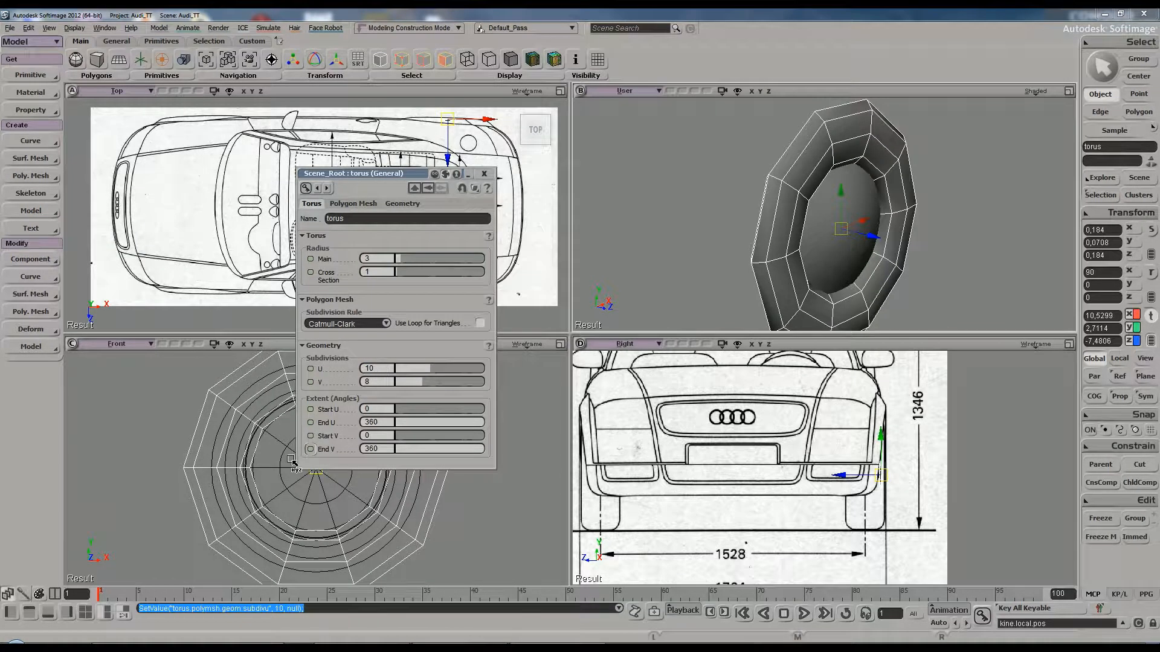
# Reduce the torus's V subdivisions to 6 and check the ring's cross-section in the user view
pyautogui.click(382, 382)
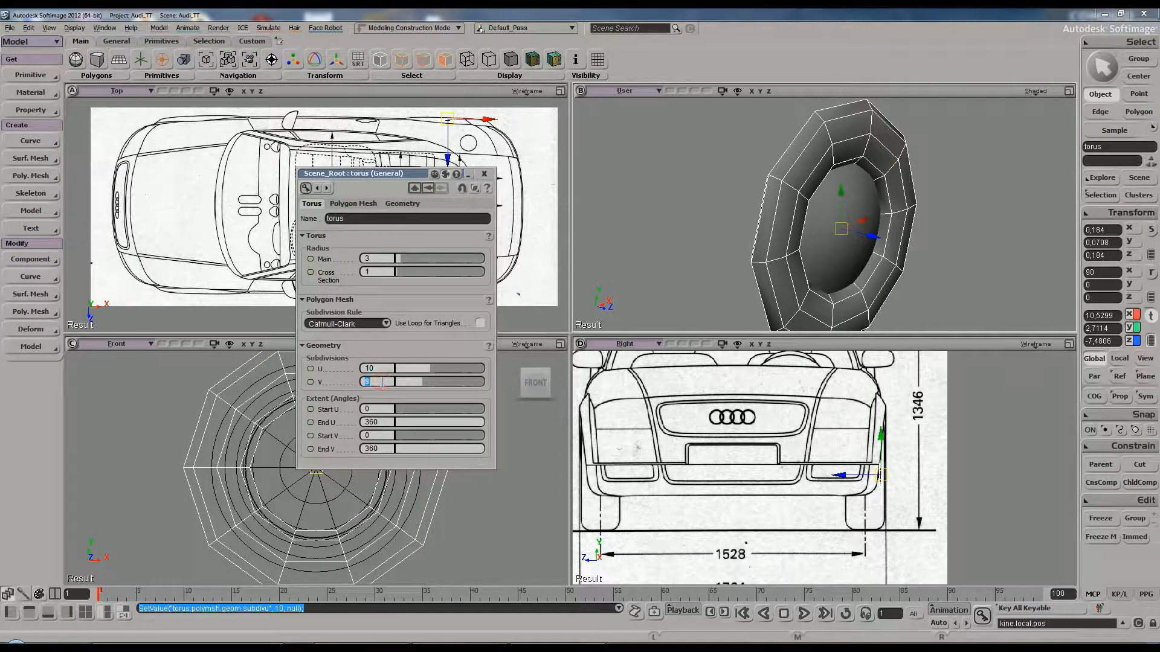
pyautogui.scroll(-2, 382, 382)
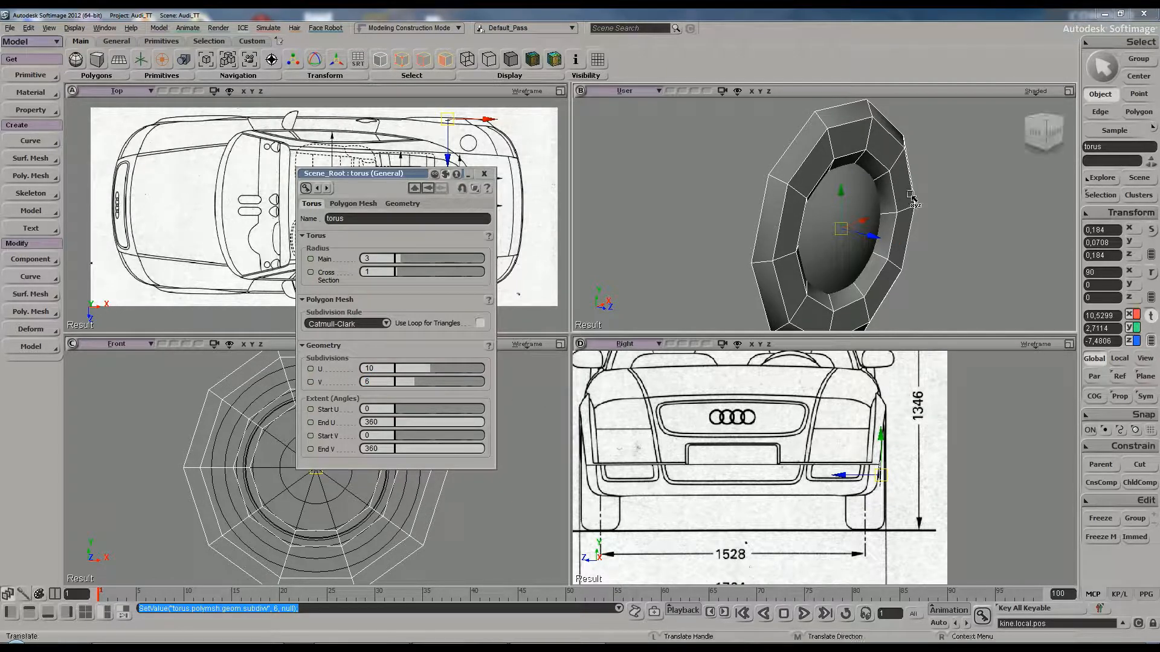
pyautogui.press('s')
pyautogui.moveTo(979, 186); pyautogui.dragTo(959, 181, button='right')
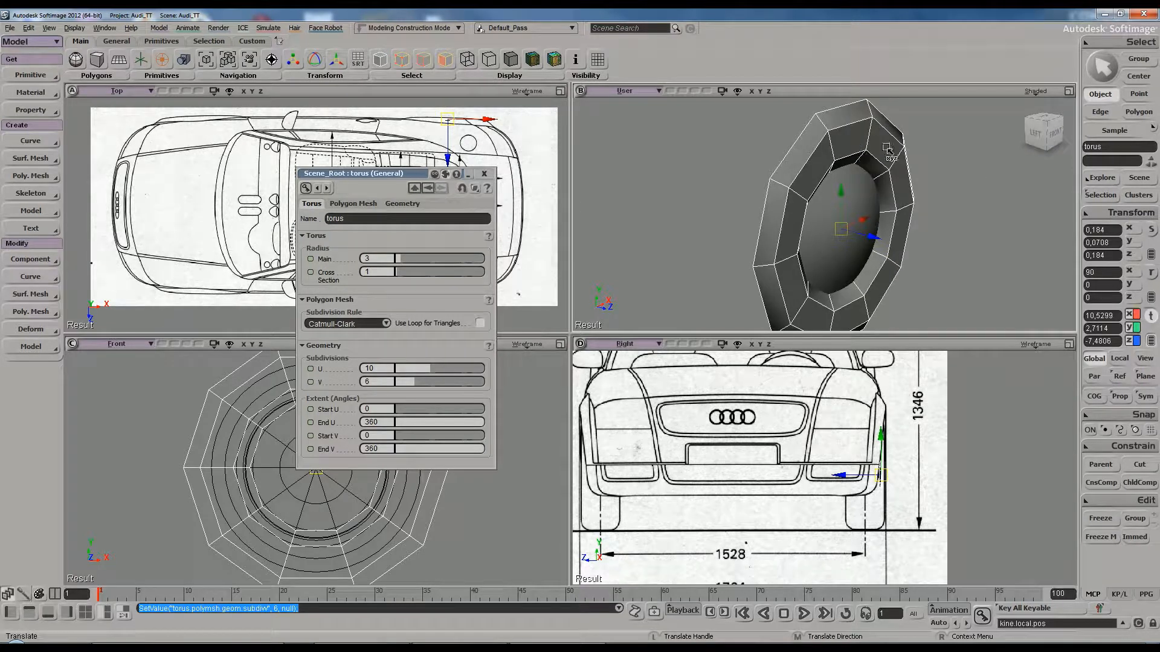
# Try 5 and 4 V subdivisions on the torus, comparing the ring's shape around the hub
pyautogui.click(386, 380)
pyautogui.scroll(-1, 386, 381)
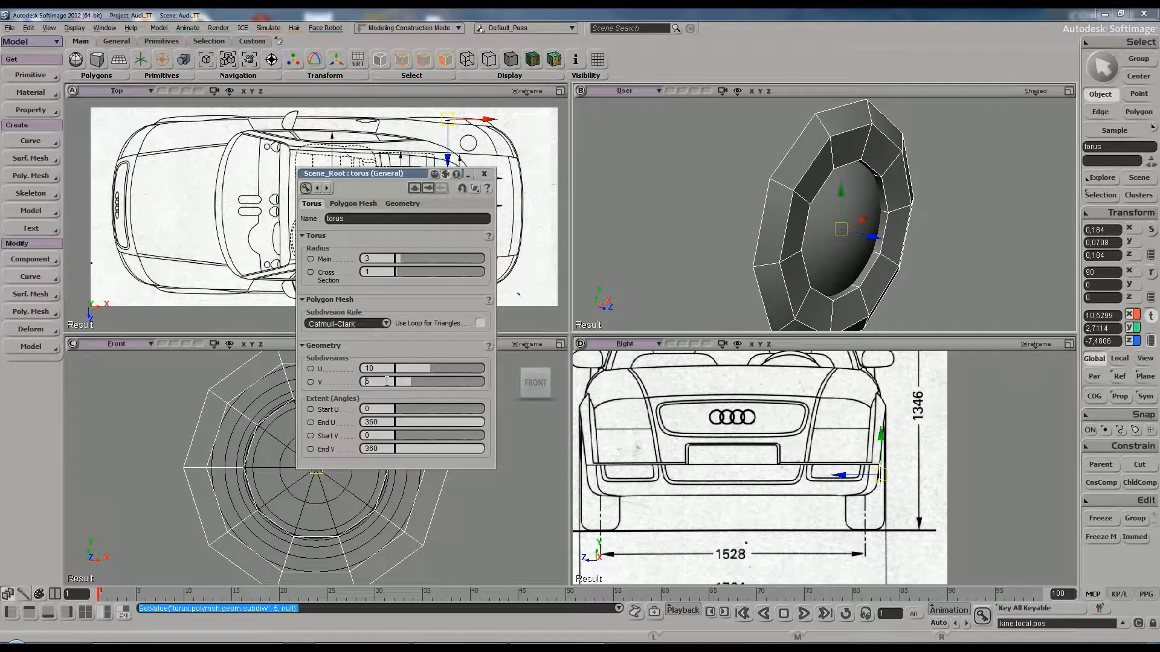
pyautogui.scroll(-1, 387, 381)
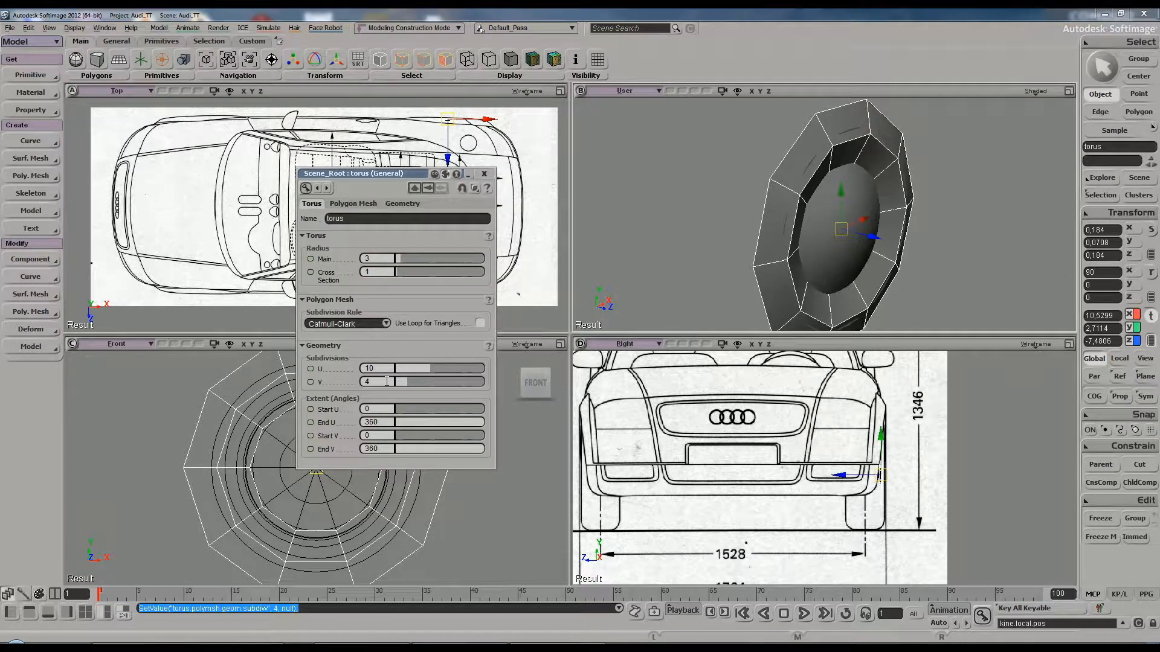
pyautogui.scroll(1, 386, 381)
pyautogui.press('s')
pyautogui.moveTo(797, 222); pyautogui.dragTo(762, 211, button='right')
pyautogui.doubleClick(369, 382)
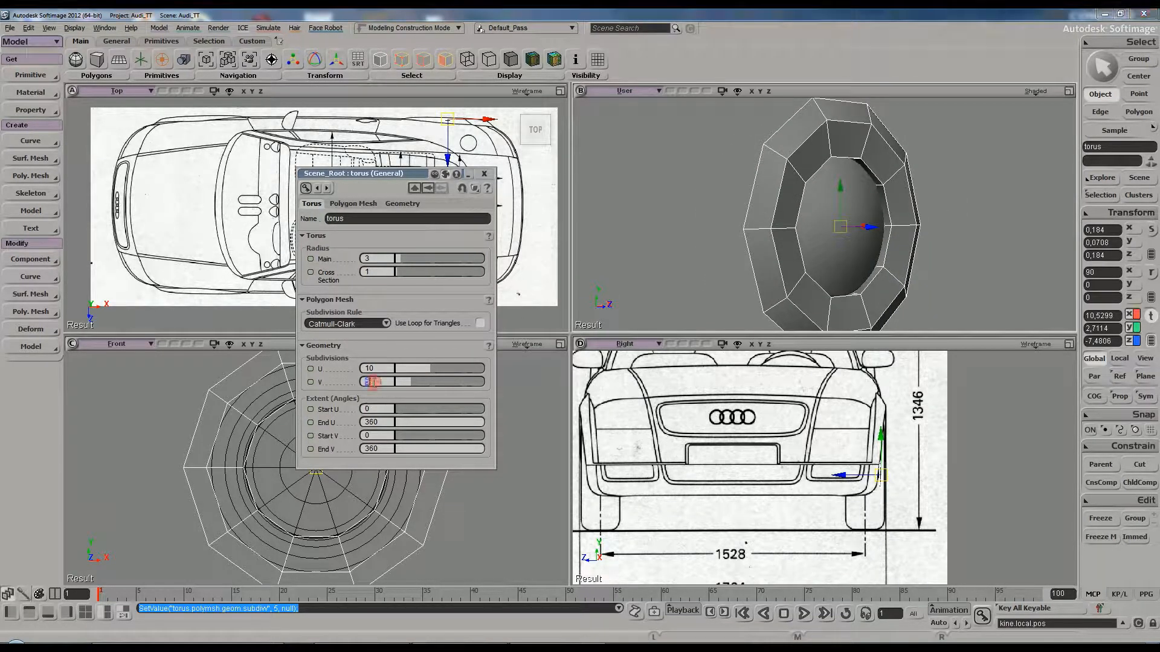
pyautogui.write('4')
pyautogui.press('Return')
pyautogui.press('s')
pyautogui.moveTo(986, 251); pyautogui.dragTo(934, 245, button='right')
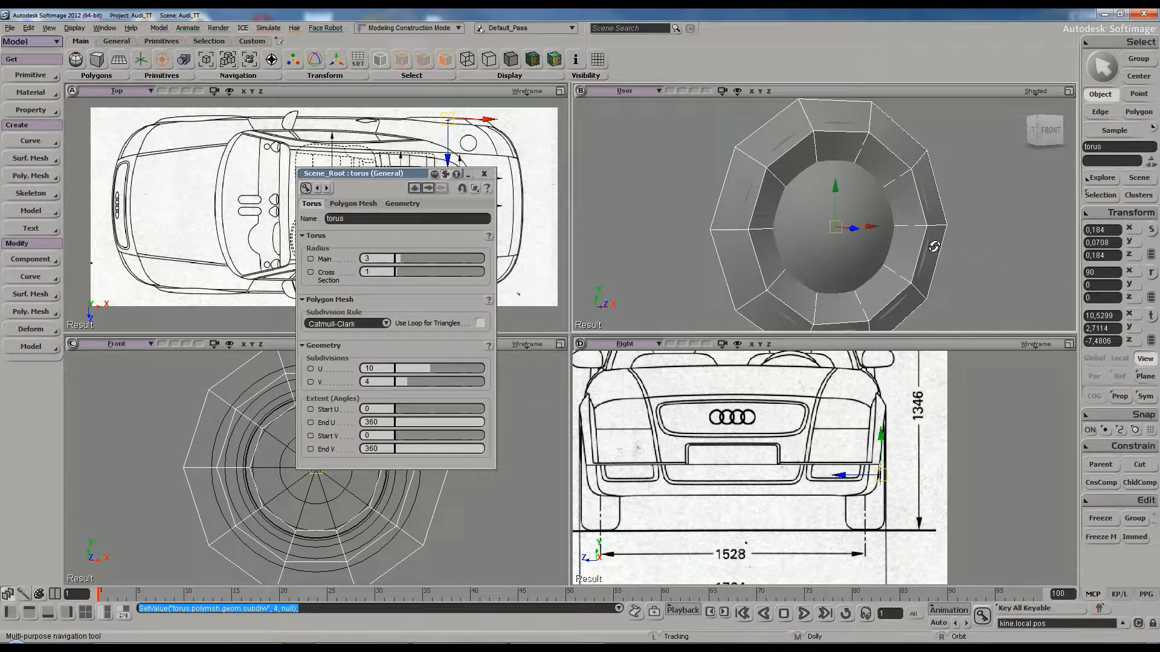
# Return the torus's V subdivisions to 6 and close its property page
pyautogui.rightClick(382, 383)
pyautogui.doubleClick(381, 384)
pyautogui.write('6')
pyautogui.press('Return')
pyautogui.write('6')
pyautogui.press('Return')
pyautogui.click(668, 248)
pyautogui.moveTo(861, 234)
pyautogui.mouseDown(button='right')
pyautogui.moveTo(884, 225)
pyautogui.moveTo(821, 234)
pyautogui.moveTo(860, 246)
pyautogui.mouseUp(button='right')
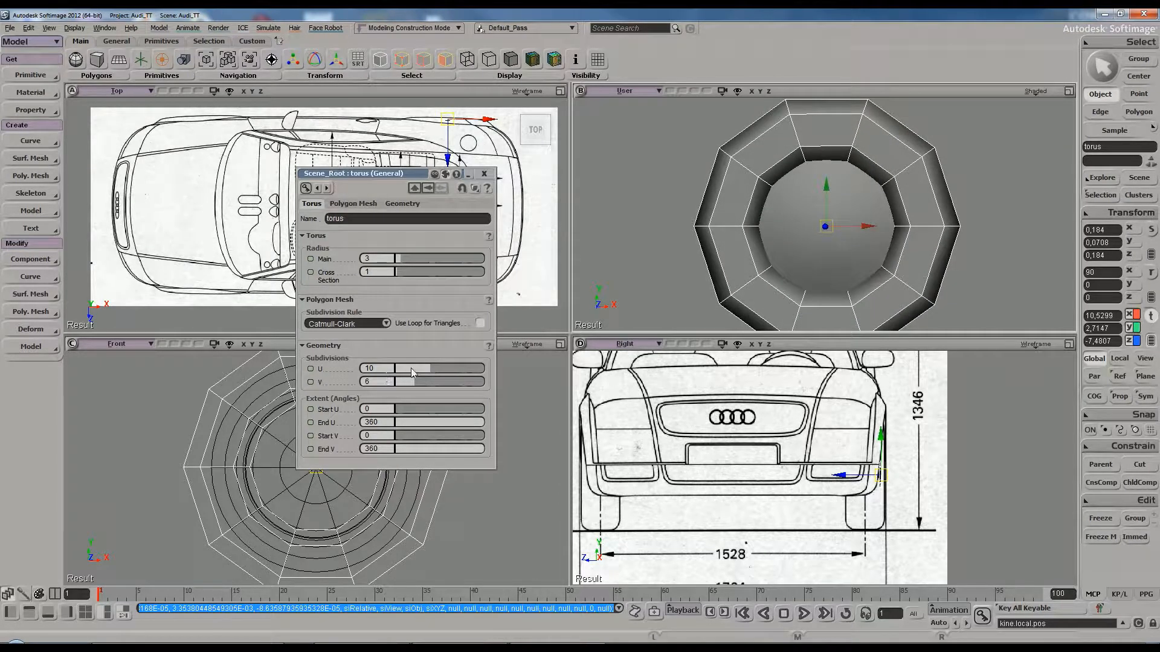
pyautogui.click(484, 179)
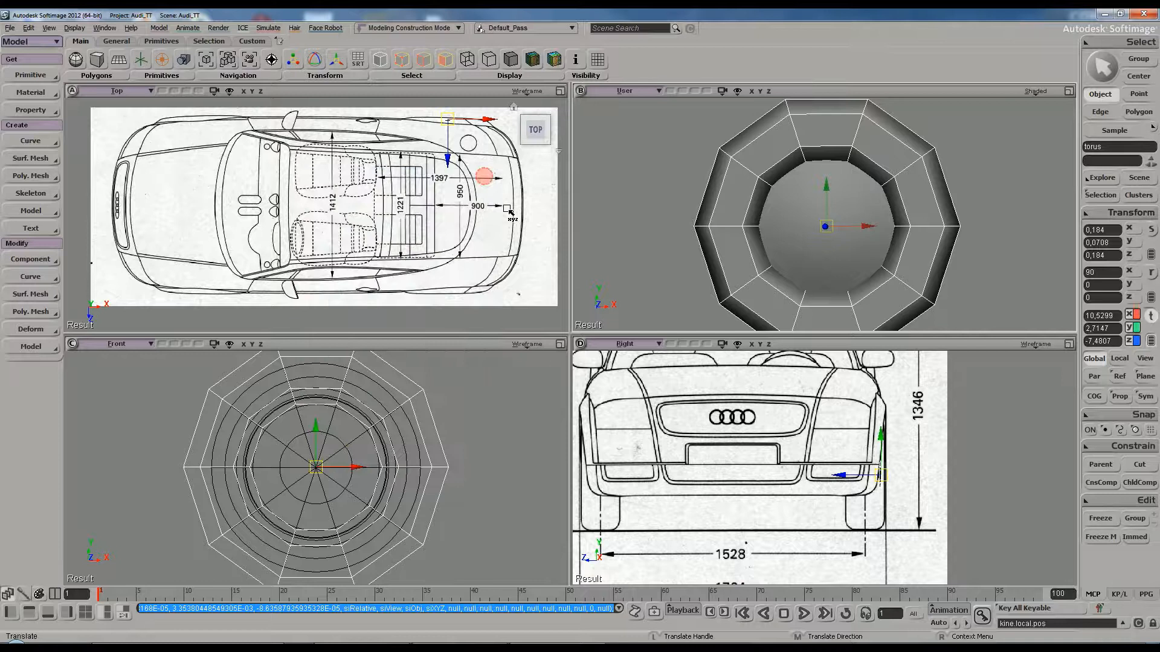
# Select the torus's innermost ring of points in the enlarged front view and scale it outward in X and Y by about 1.251, onto the adjacent ring
pyautogui.press('space')
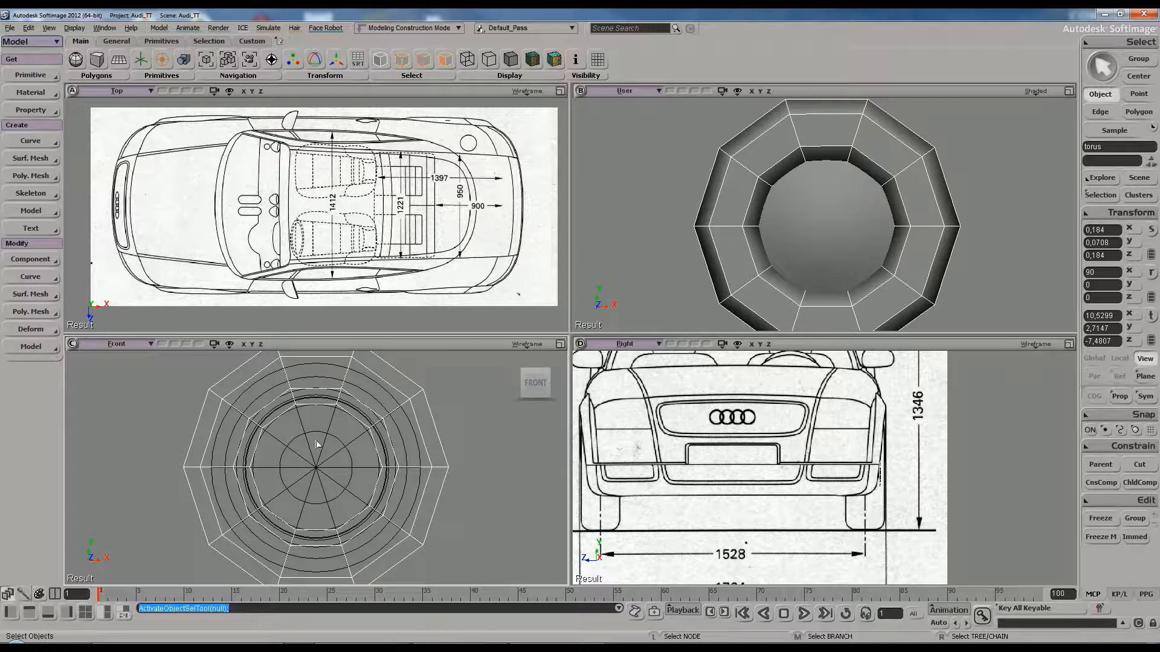
pyautogui.scroll(-2, 264, 473)
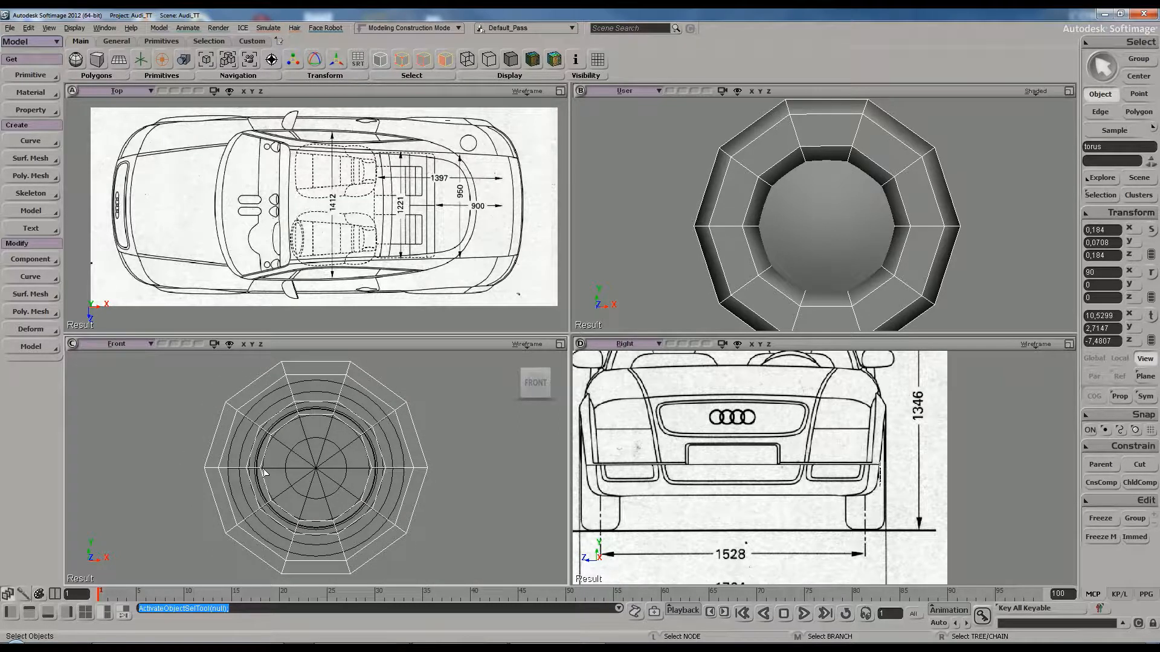
pyautogui.click(560, 344)
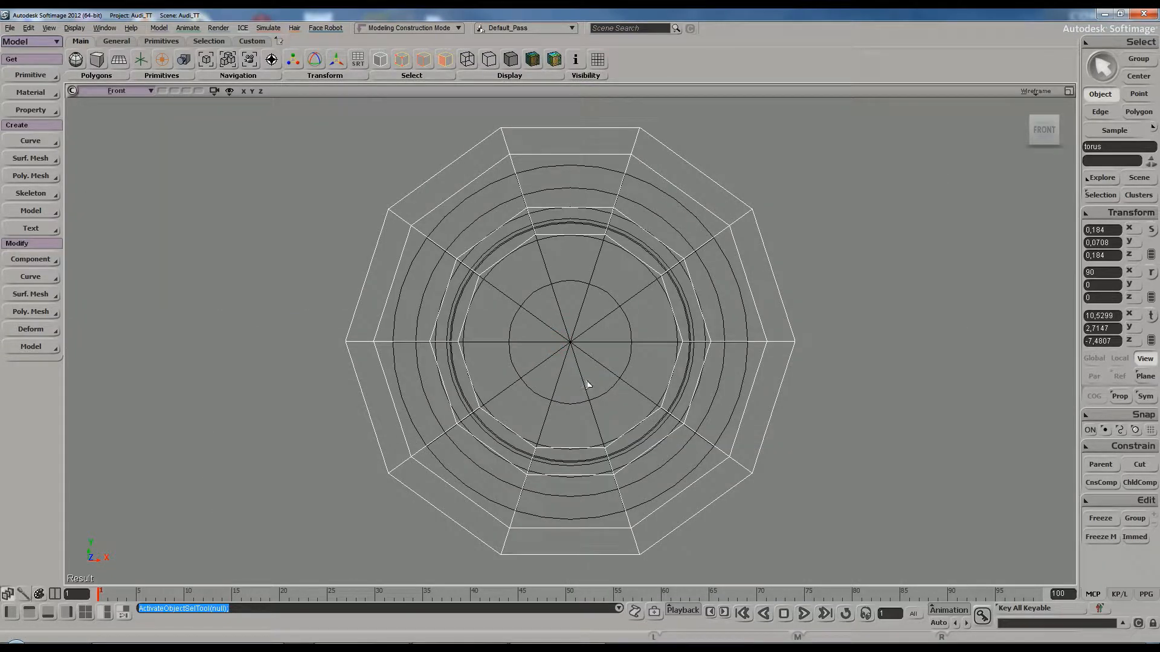
pyautogui.click(588, 236)
pyautogui.press('t')
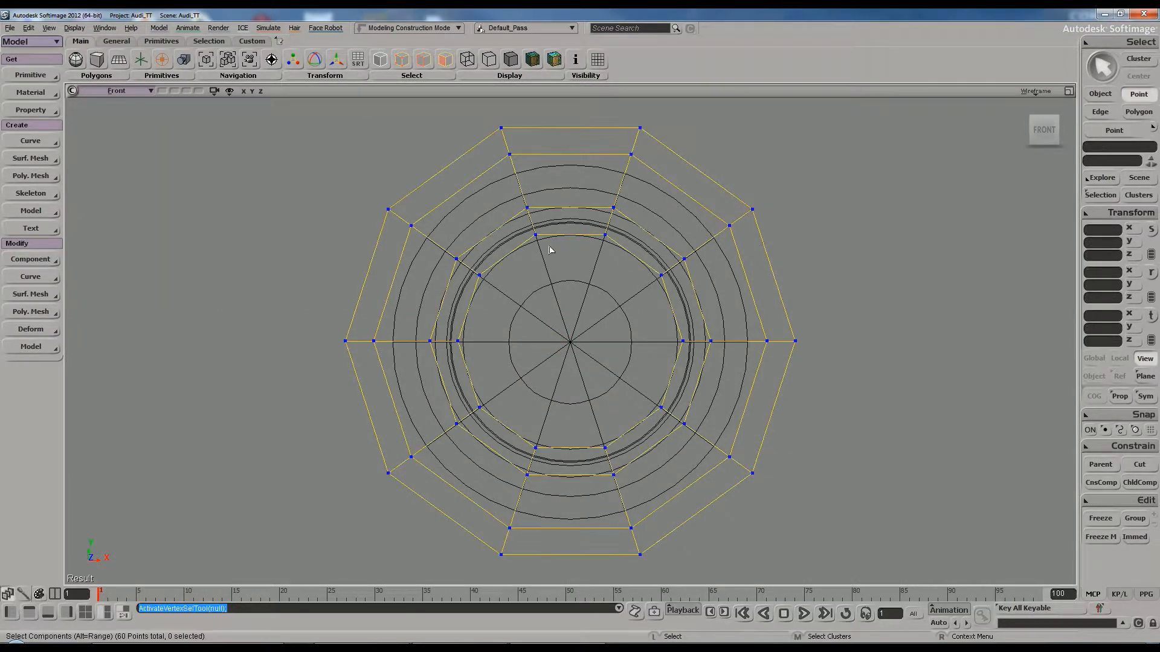
pyautogui.moveTo(531, 230); pyautogui.dragTo(658, 292)
pyautogui.keyDown('shift'); pyautogui.moveTo(688, 349); pyautogui.dragTo(688, 351); pyautogui.keyUp('shift')
pyautogui.keyDown('shift'); pyautogui.moveTo(632, 388); pyautogui.dragTo(668, 421); pyautogui.keyUp('shift')
pyautogui.keyDown('shift'); pyautogui.moveTo(600, 438); pyautogui.dragTo(610, 460); pyautogui.keyUp('shift')
pyautogui.keyDown('shift'); pyautogui.moveTo(524, 435); pyautogui.dragTo(557, 462); pyautogui.keyUp('shift')
pyautogui.keyDown('shift'); pyautogui.moveTo(473, 391); pyautogui.dragTo(494, 415); pyautogui.keyUp('shift')
pyautogui.keyDown('shift'); pyautogui.moveTo(455, 342); pyautogui.dragTo(459, 348); pyautogui.keyUp('shift')
pyautogui.keyDown('shift'); pyautogui.moveTo(485, 288); pyautogui.dragTo(493, 298); pyautogui.keyUp('shift')
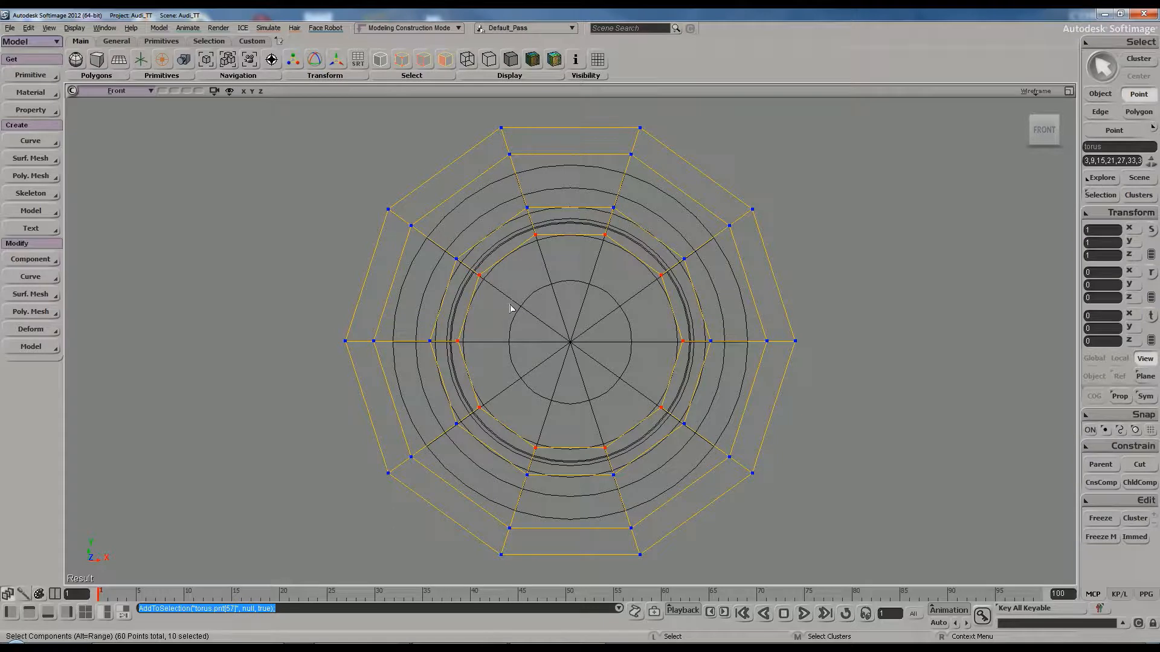
pyautogui.press('x')
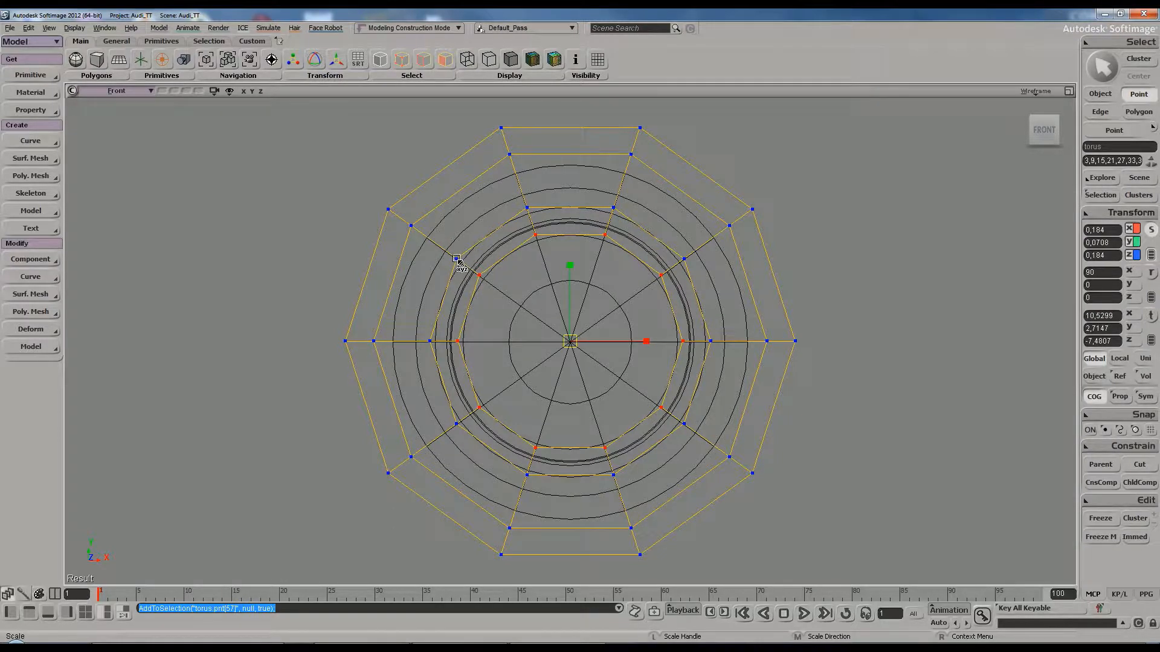
pyautogui.click(1094, 397)
pyautogui.moveTo(595, 318); pyautogui.dragTo(638, 299)
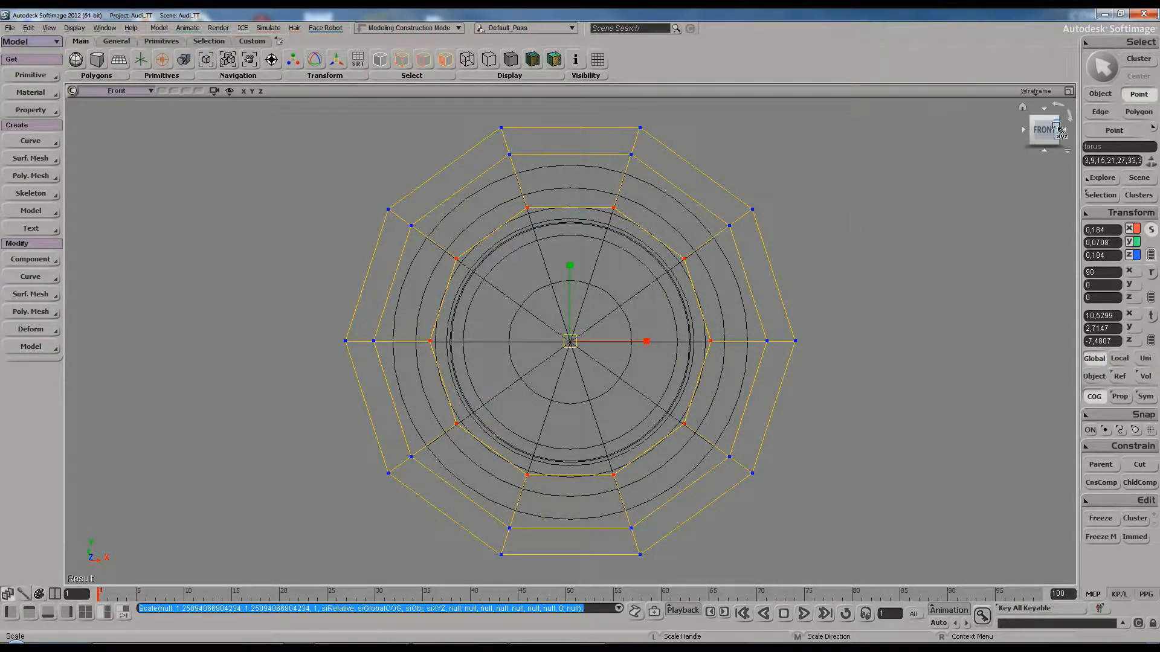
pyautogui.click(1068, 92)
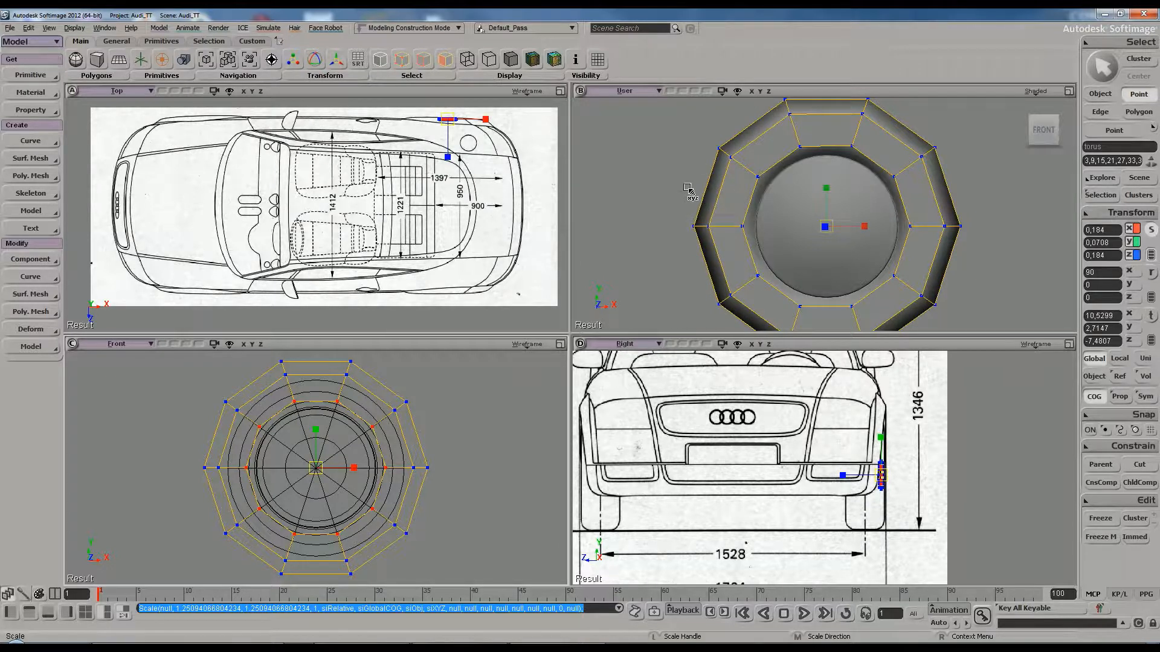
# Isolate the torus in the user view and inspect its inner edge up close
pyautogui.click(723, 91)
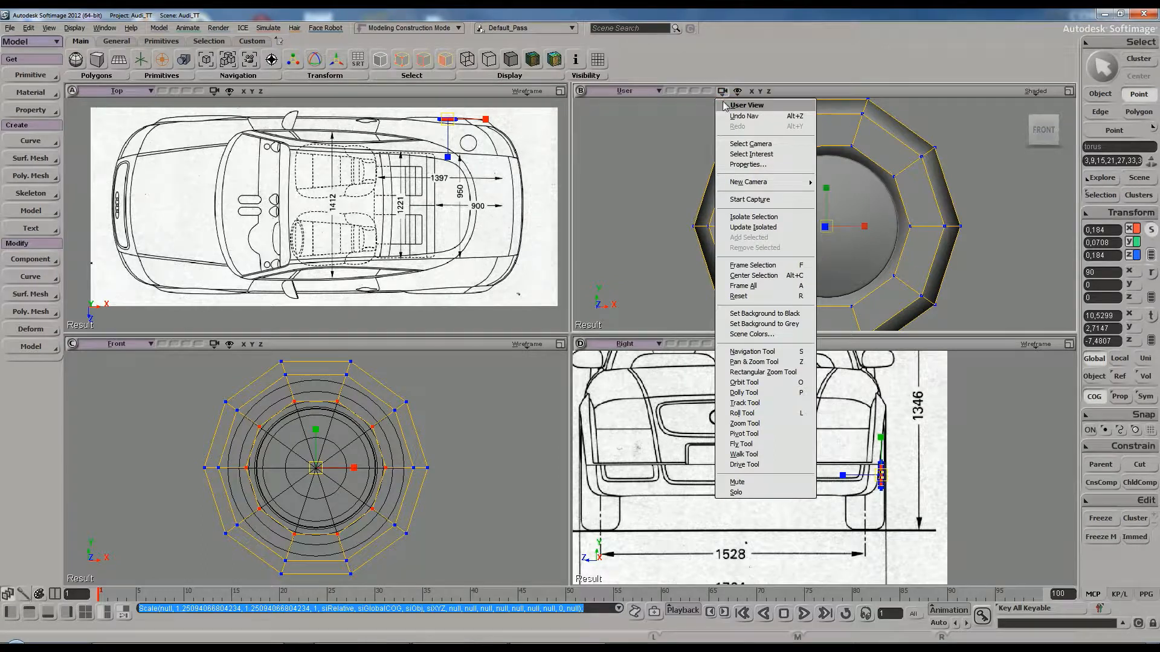
pyautogui.click(749, 220)
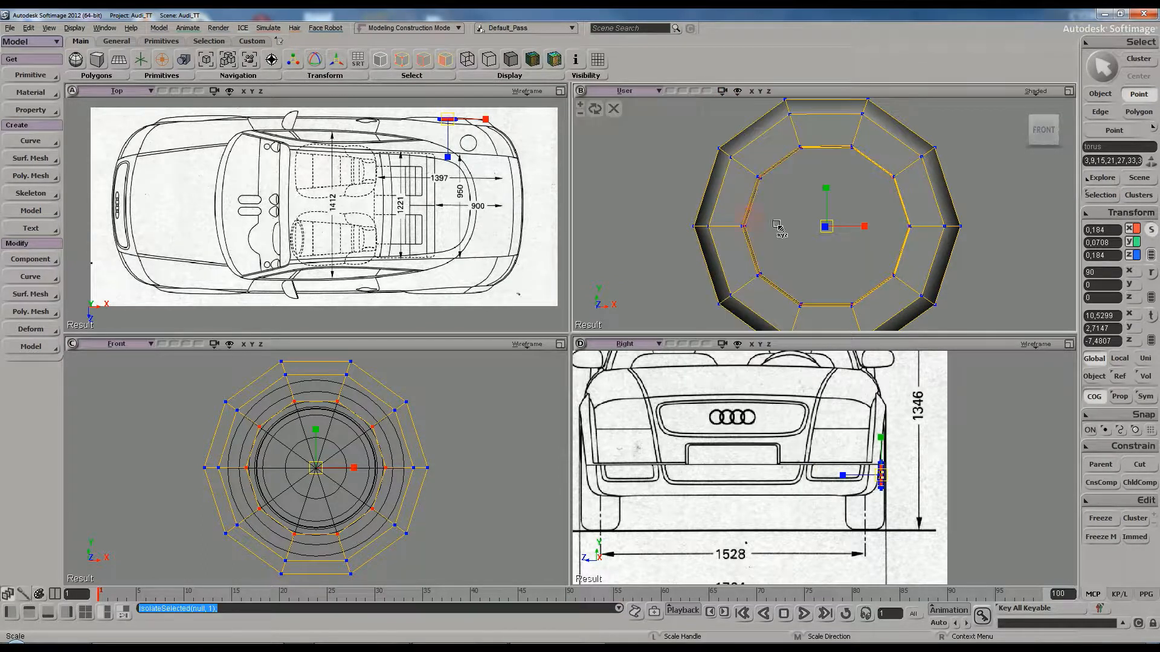
pyautogui.press('s')
pyautogui.moveTo(822, 218); pyautogui.dragTo(791, 190, button='right')
pyautogui.moveTo(790, 190); pyautogui.dragTo(792, 194, button='middle')
pyautogui.moveTo(757, 186); pyautogui.dragTo(862, 262, button='right')
pyautogui.press('x')
pyautogui.moveTo(845, 181); pyautogui.dragTo(805, 209, button='right')
pyautogui.press('s')
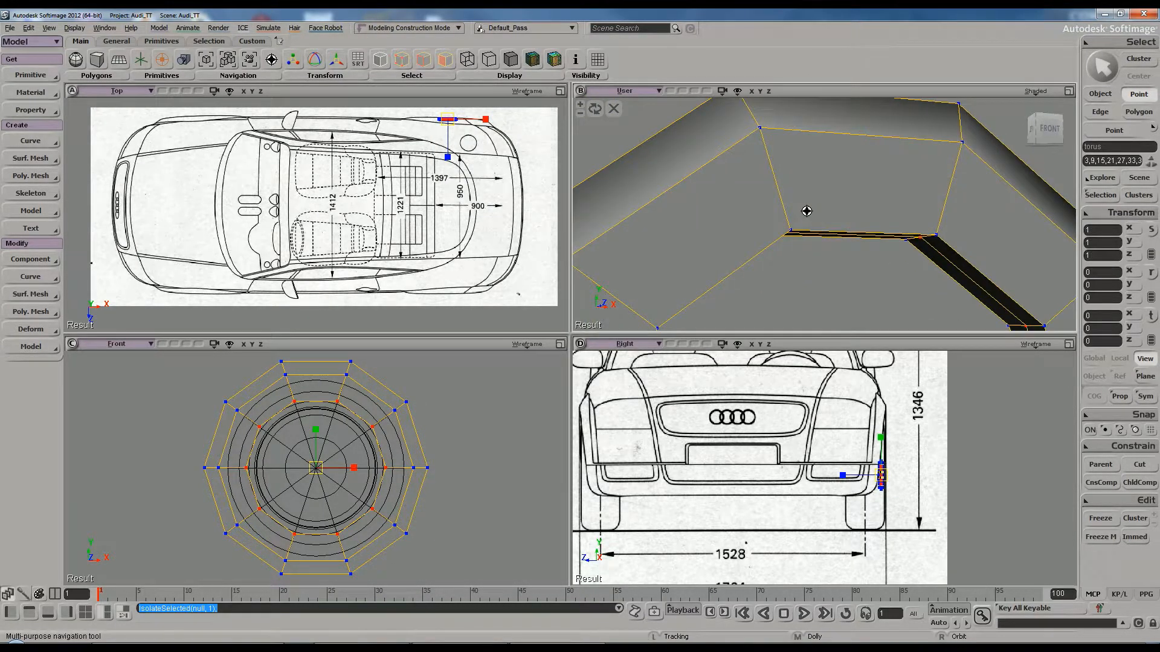
pyautogui.moveTo(805, 209); pyautogui.dragTo(824, 232, button='middle')
# Reselect the torus as an object, return to its points, and display selection info in the user view
pyautogui.press('space')
pyautogui.press('s')
pyautogui.moveTo(824, 223); pyautogui.dragTo(794, 169, button='right')
pyautogui.click(786, 151)
pyautogui.press('s')
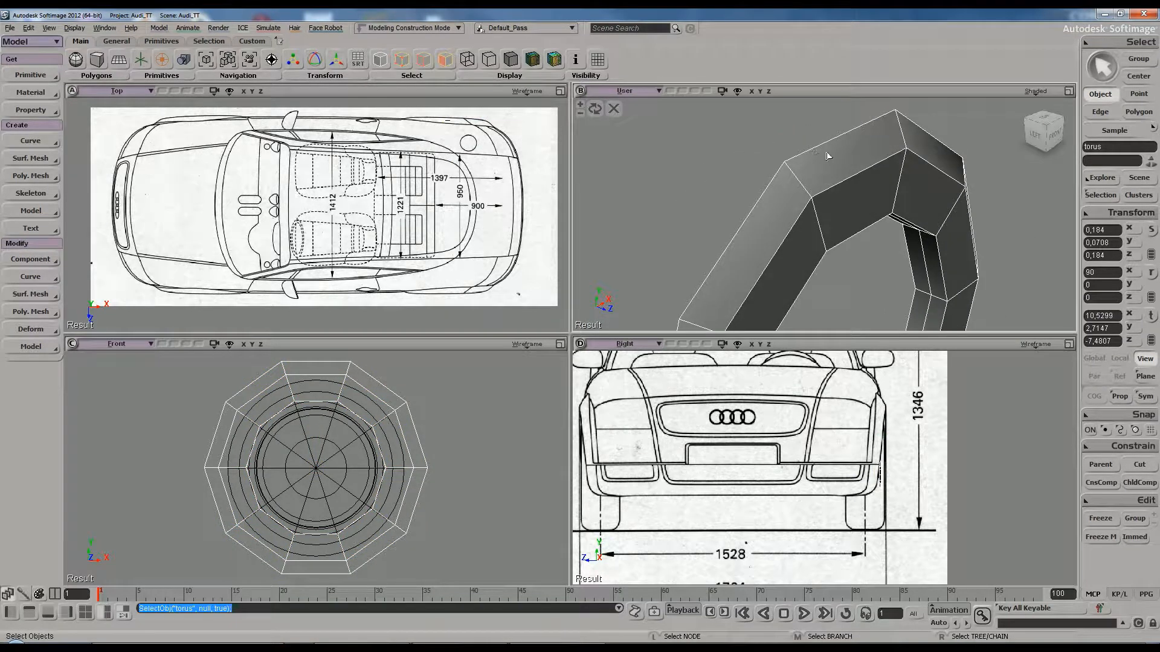
pyautogui.press('t')
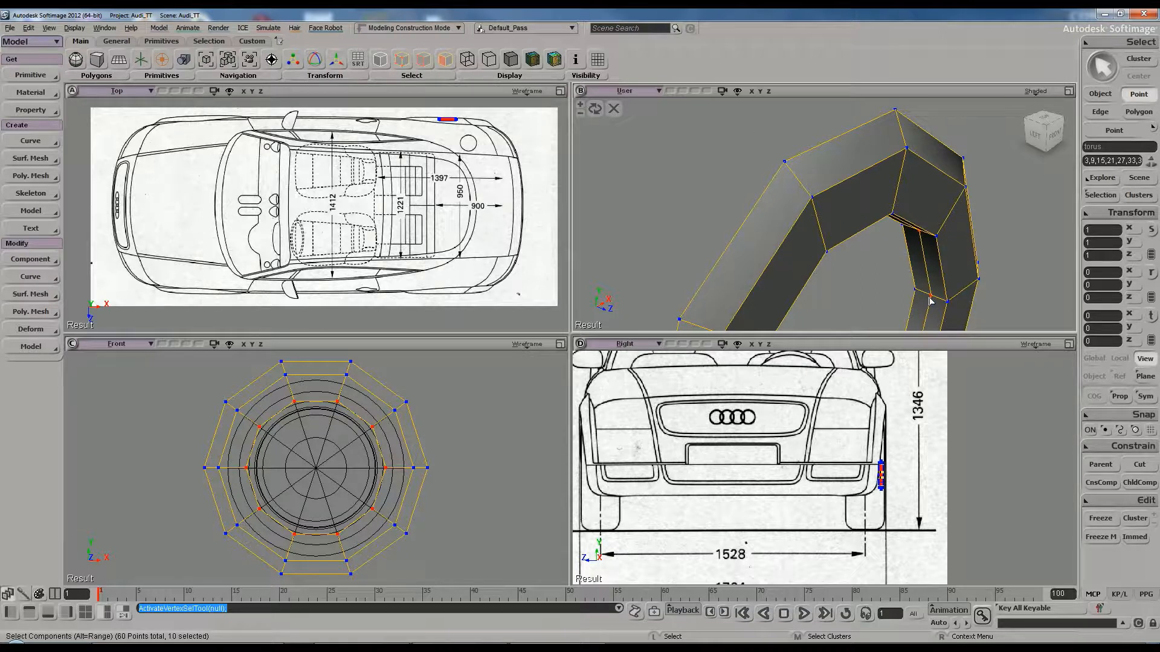
pyautogui.click(737, 93)
pyautogui.click(753, 138)
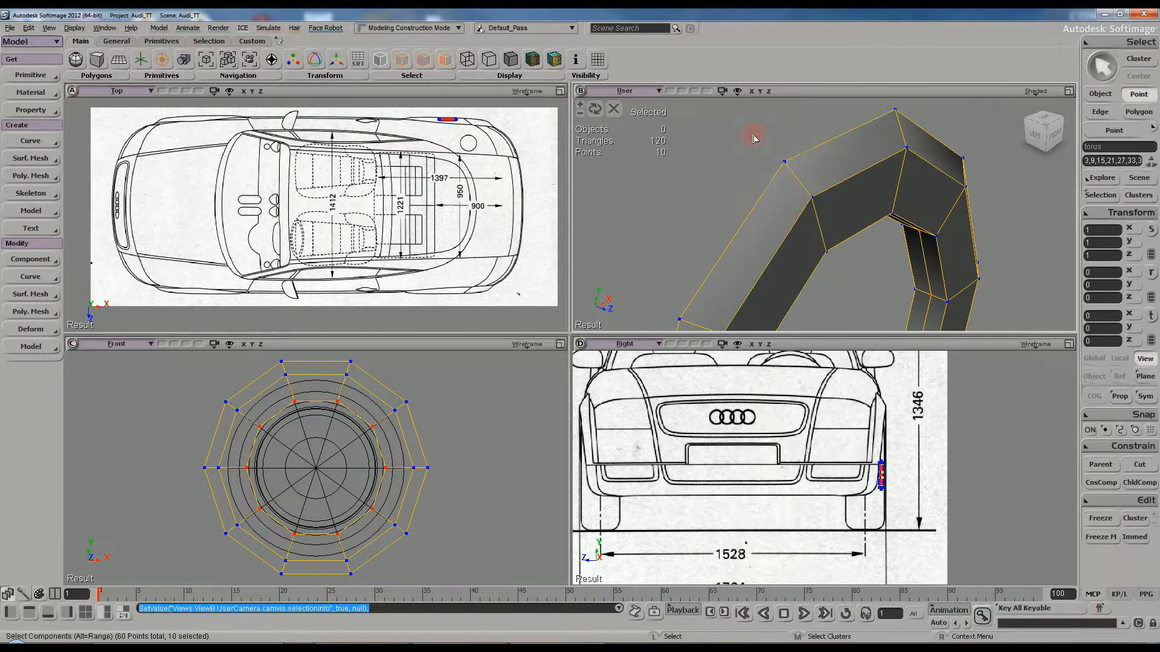
# Select the torus's outermost loop of points and scale it inward in X and Y by about 0.876, onto the adjacent ring
pyautogui.click(674, 165)
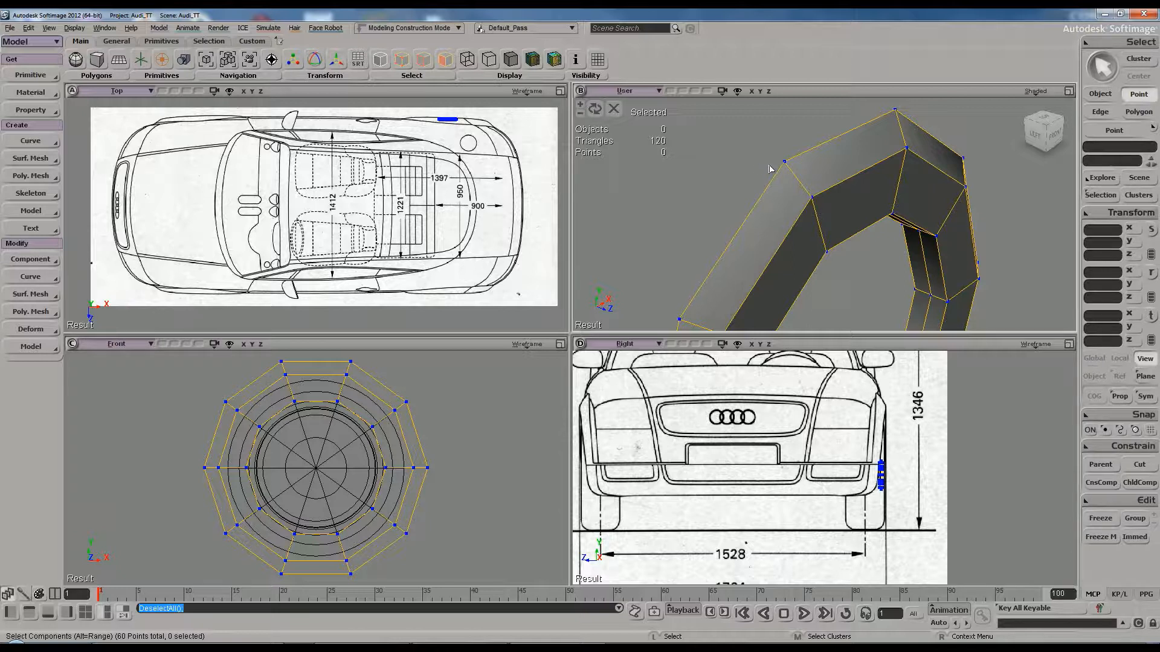
pyautogui.press('t')
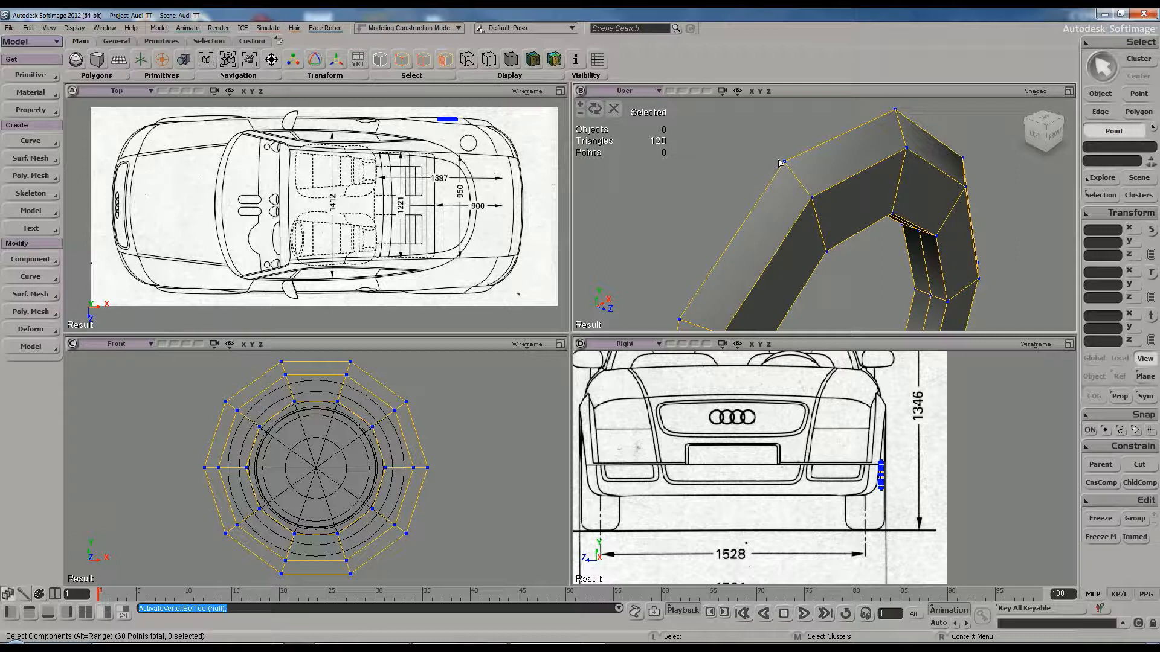
pyautogui.click(785, 164)
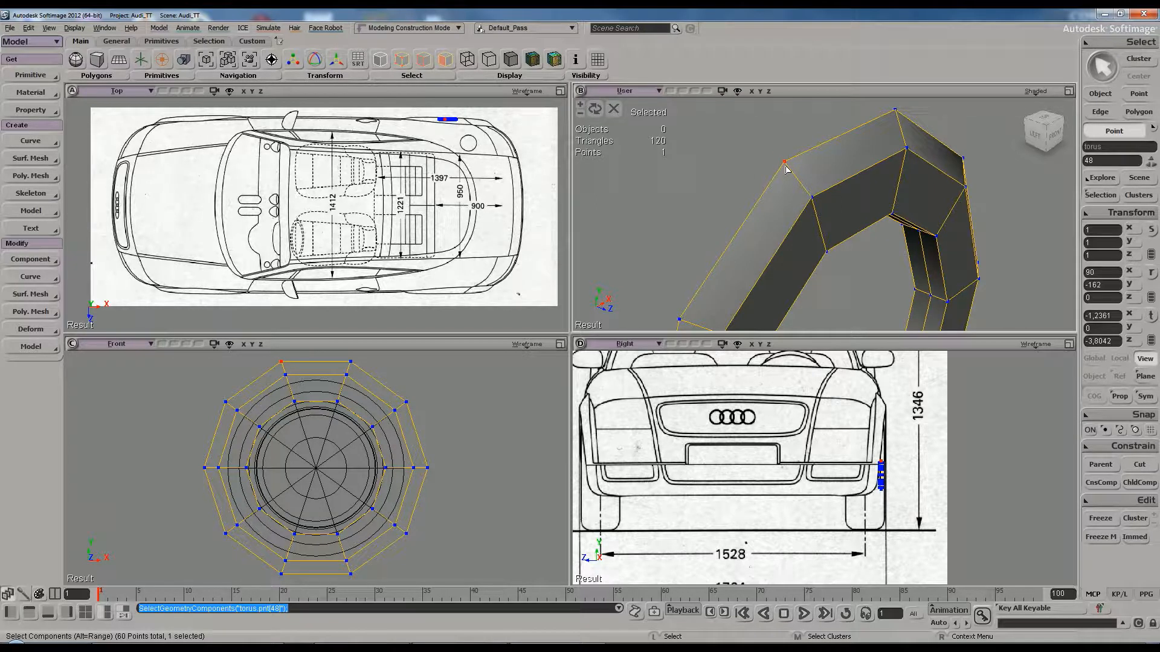
pyautogui.keyDown('alt'); pyautogui.middleClick(896, 113); pyautogui.keyUp('alt')
pyautogui.press('s')
pyautogui.moveTo(866, 172); pyautogui.dragTo(865, 281, button='right')
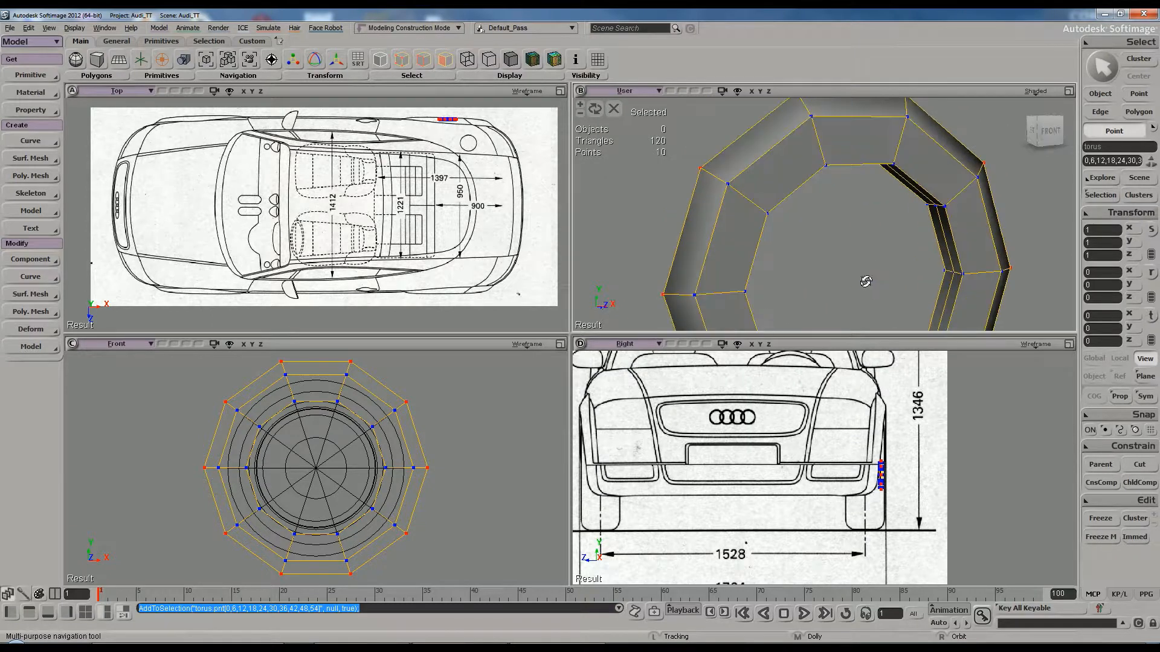
pyautogui.click(561, 344)
pyautogui.press('x')
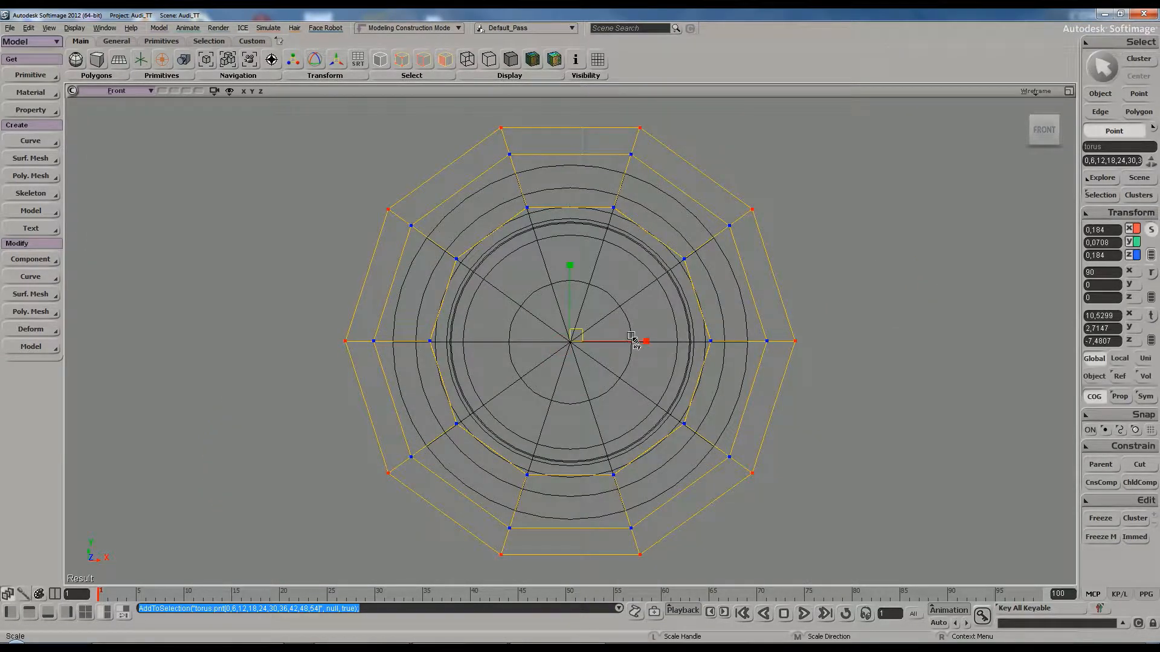
pyautogui.moveTo(597, 325); pyautogui.dragTo(579, 333)
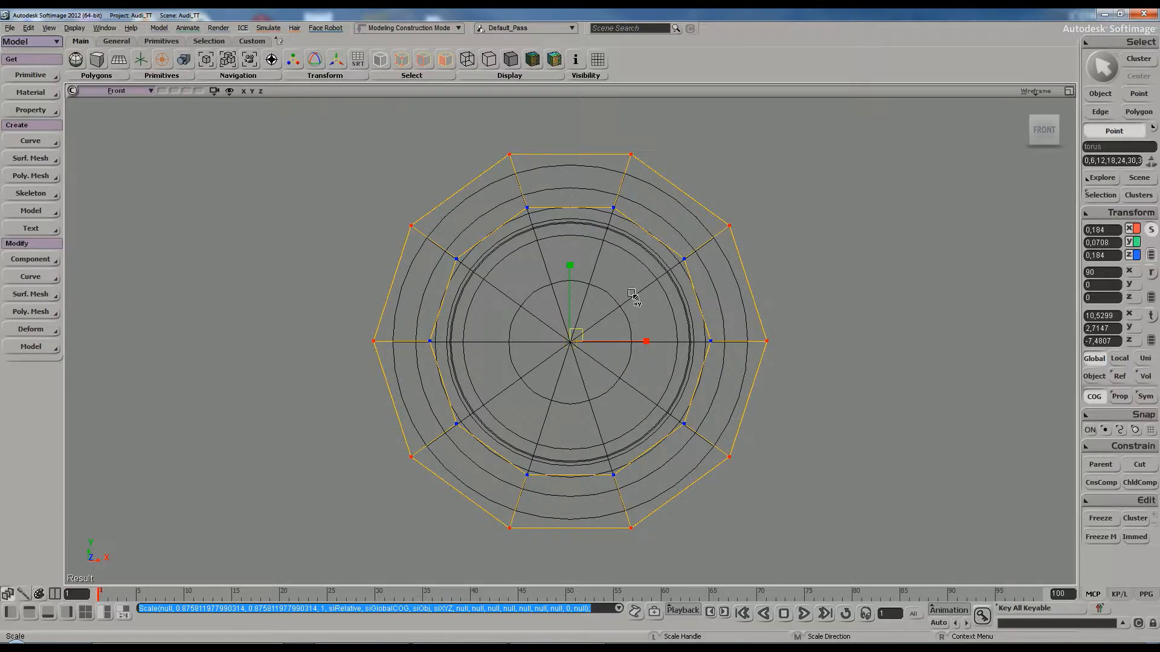
# Restore the four-view layout, centre the wheel in the front view, and show the rotoscope blueprint behind it
pyautogui.press('s')
pyautogui.moveTo(687, 267); pyautogui.dragTo(604, 377)
pyautogui.scroll(7, 604, 377)
pyautogui.scroll(-10, 598, 377)
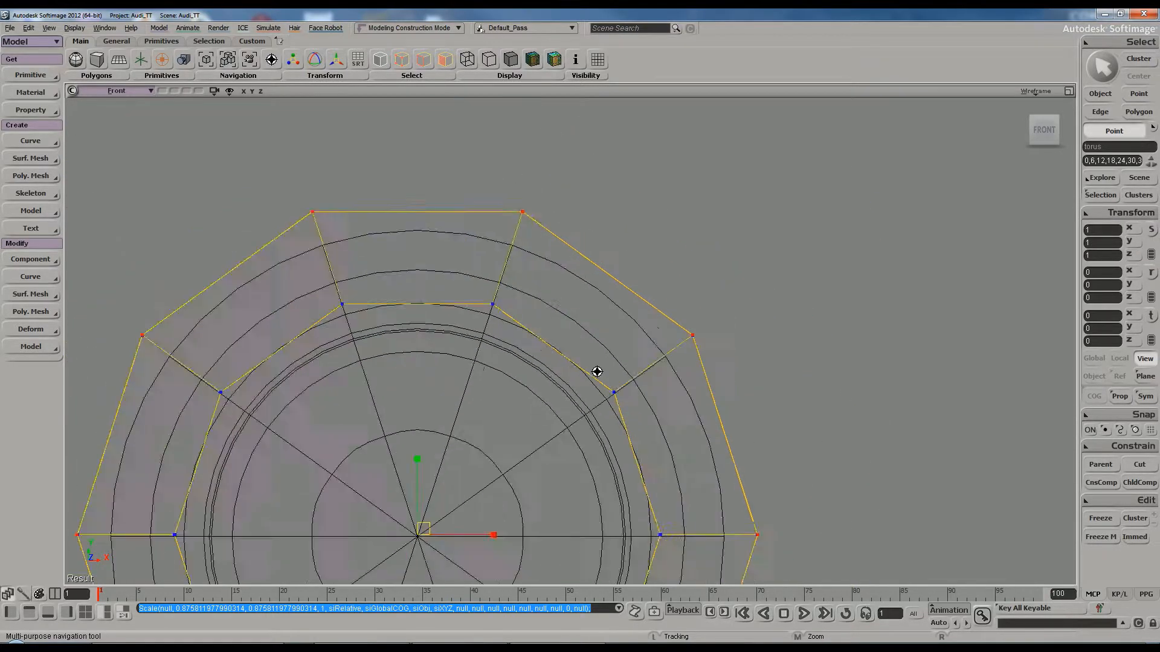
pyautogui.press('x')
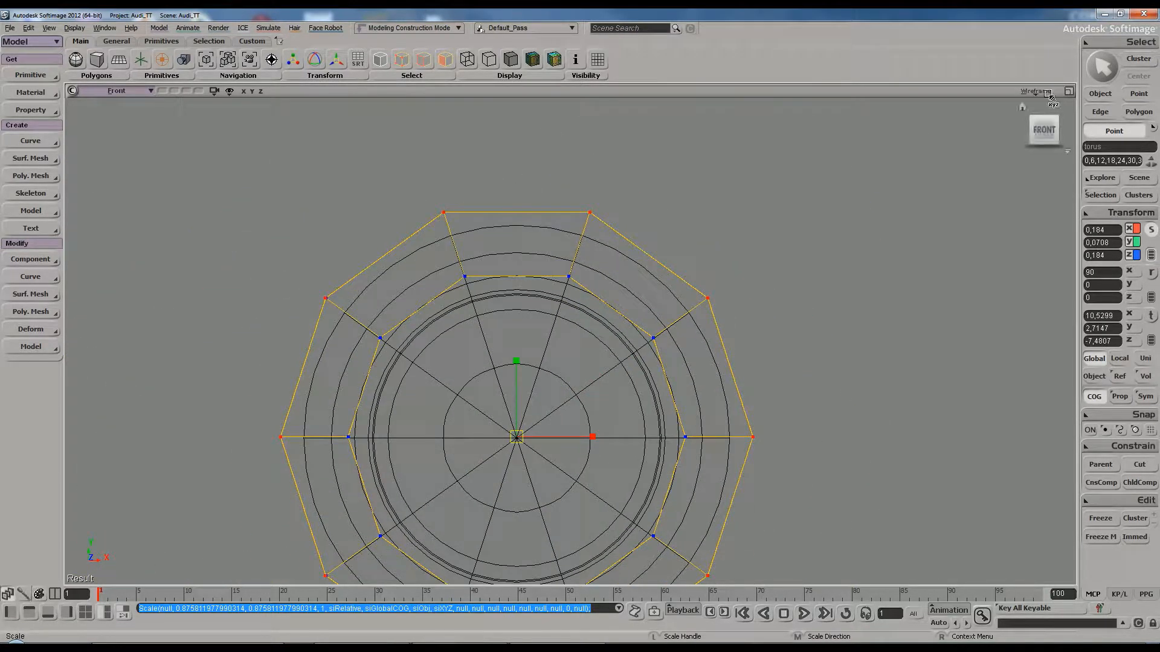
pyautogui.click(1068, 91)
pyautogui.click(834, 226)
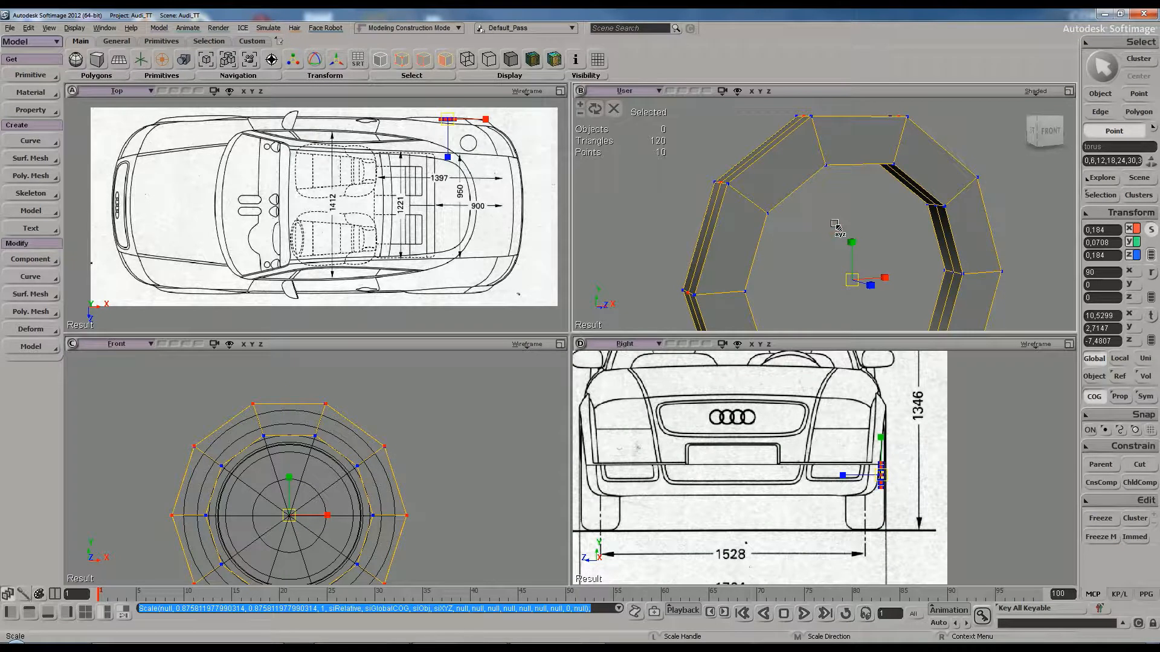
pyautogui.press('s')
pyautogui.scroll(-2, 357, 429)
pyautogui.moveTo(357, 430); pyautogui.dragTo(377, 399)
pyautogui.click(527, 345)
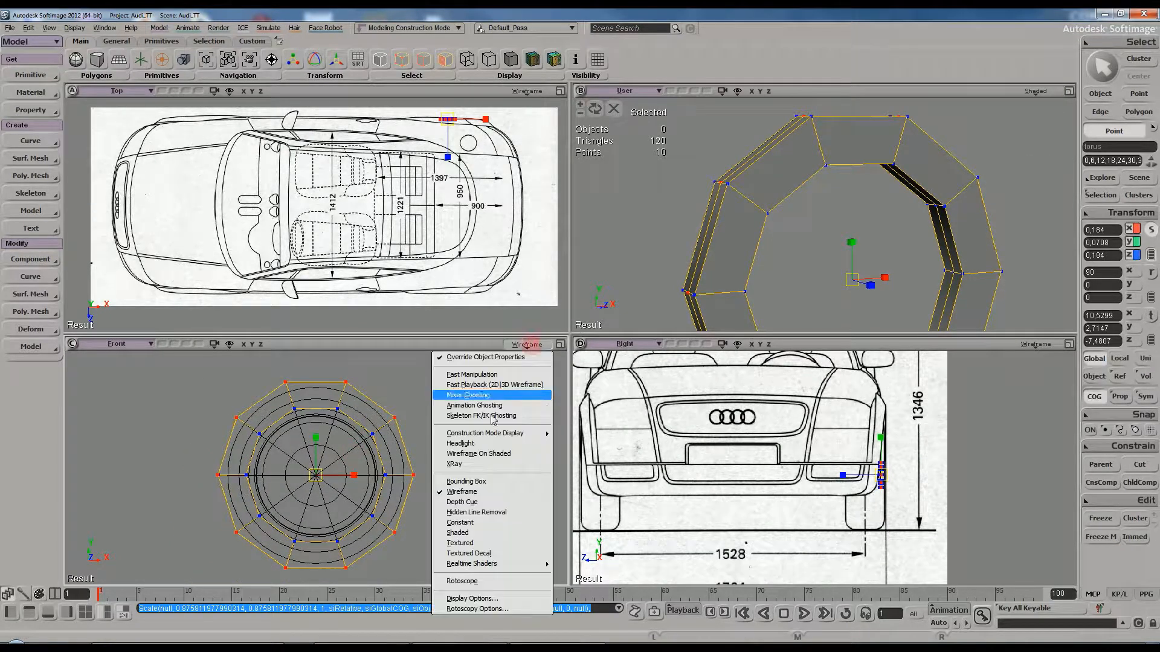
pyautogui.click(462, 581)
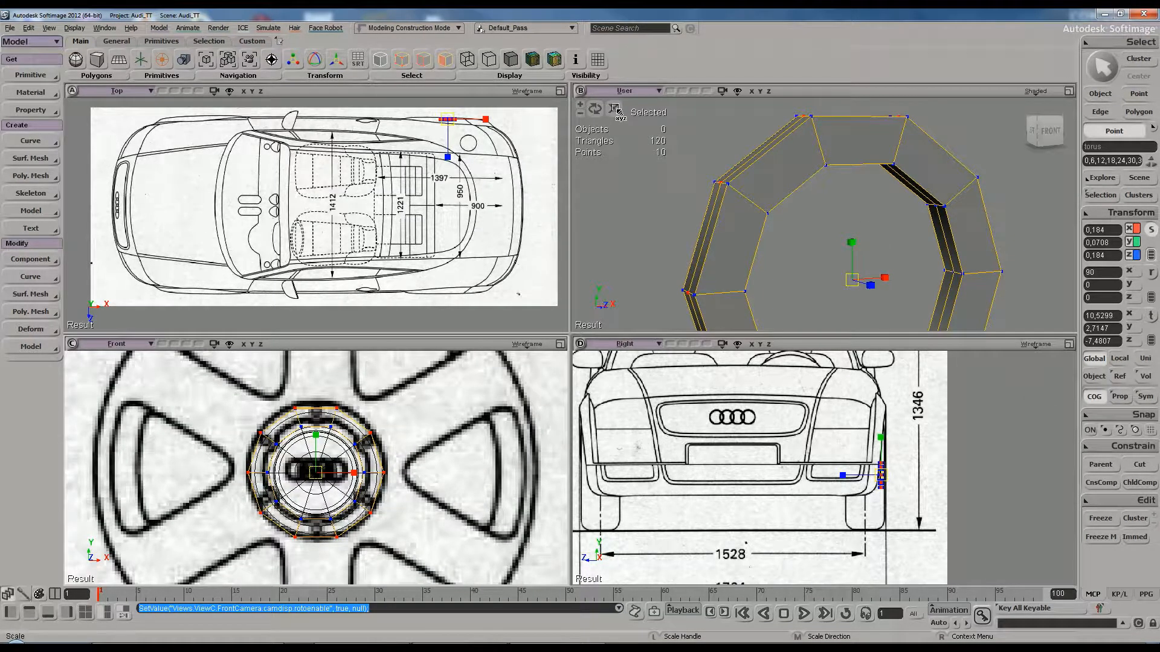
# End the torus isolation in the user view and extend that view vertically to show the ring with the hub cap
pyautogui.click(615, 108)
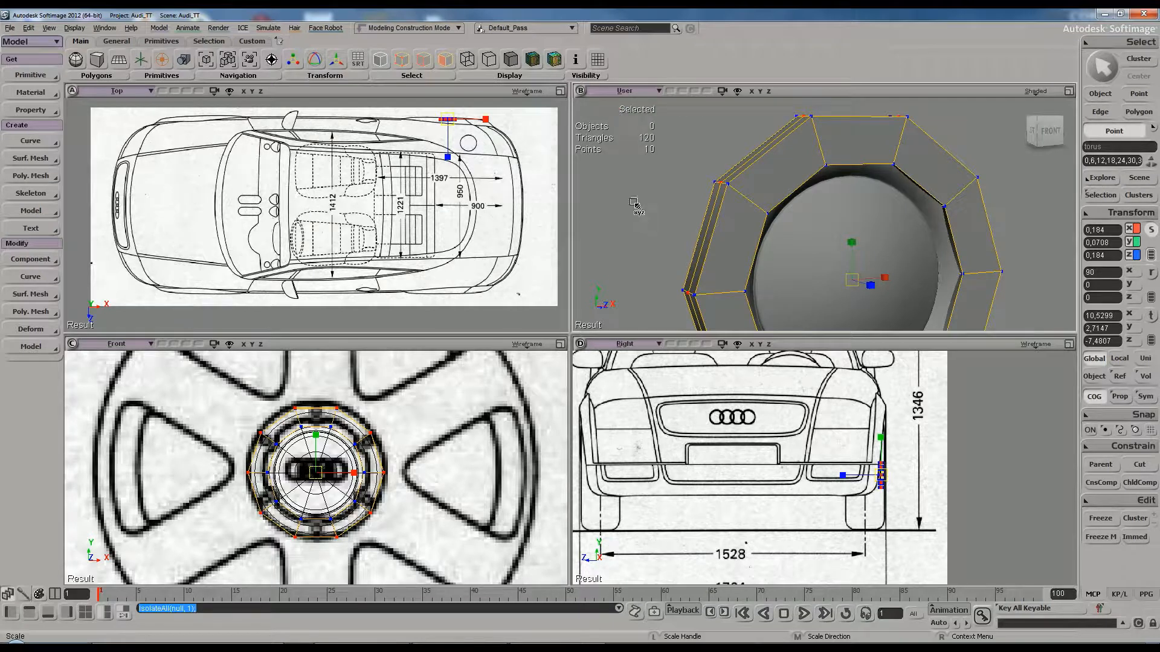
pyautogui.rightClick(1069, 90)
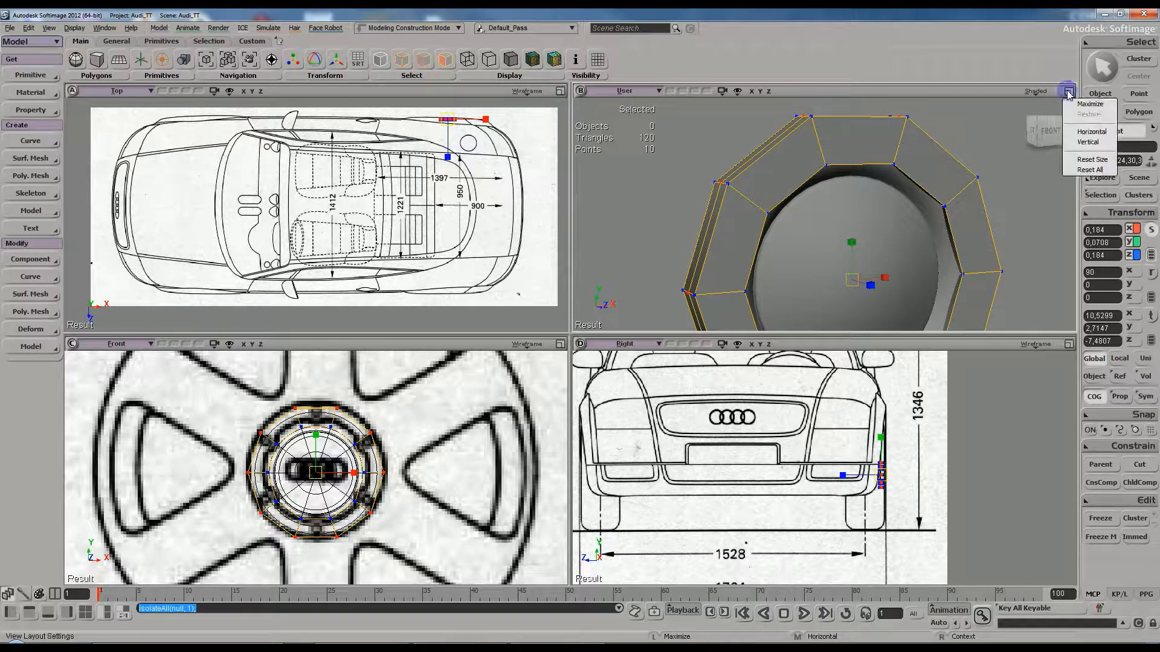
pyautogui.click(1088, 145)
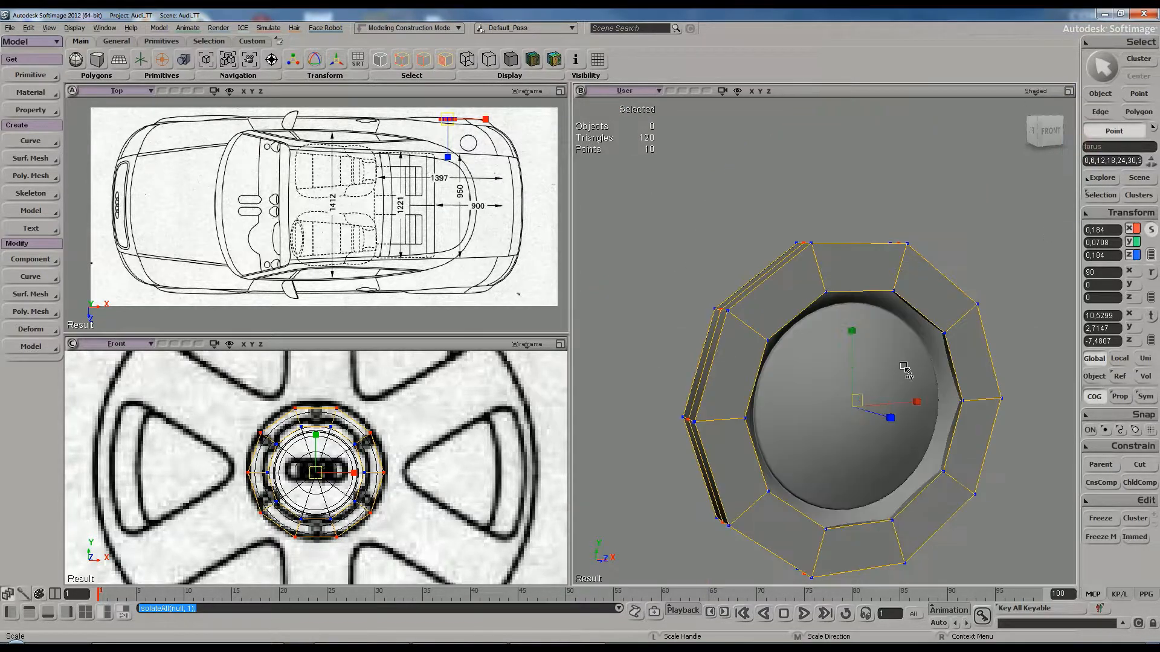
pyautogui.press('s')
pyautogui.scroll(-2, 846, 382)
pyautogui.moveTo(837, 384); pyautogui.dragTo(827, 339, button='right')
pyautogui.scroll(3, 855, 378)
pyautogui.scroll(2, 841, 369)
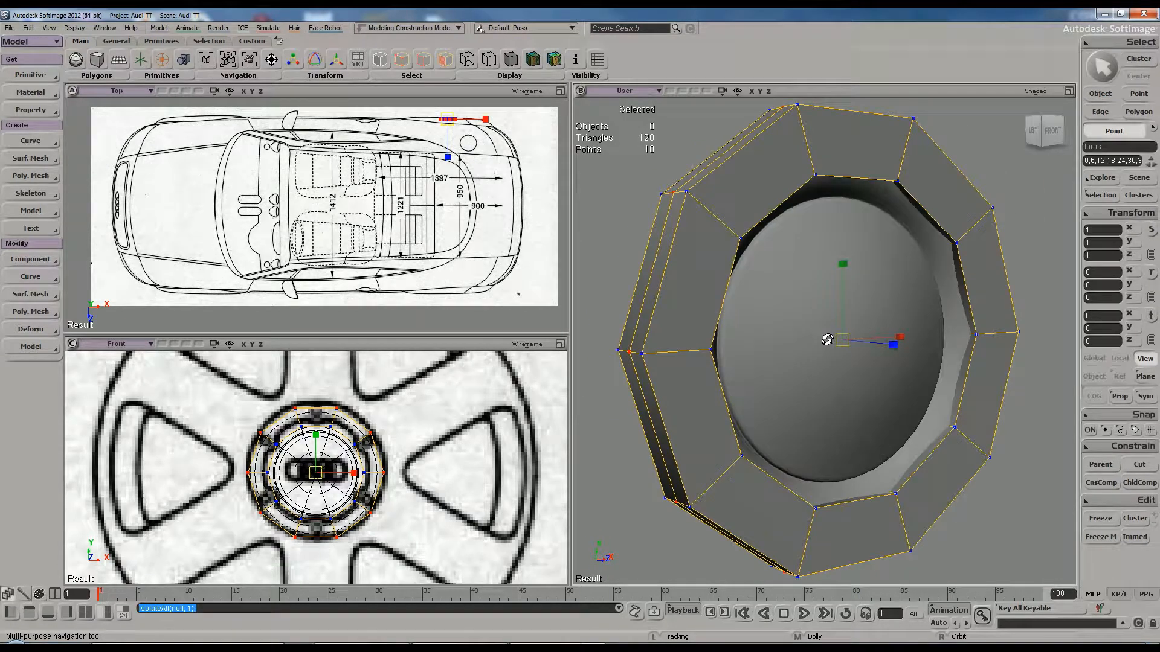
pyautogui.press('x')
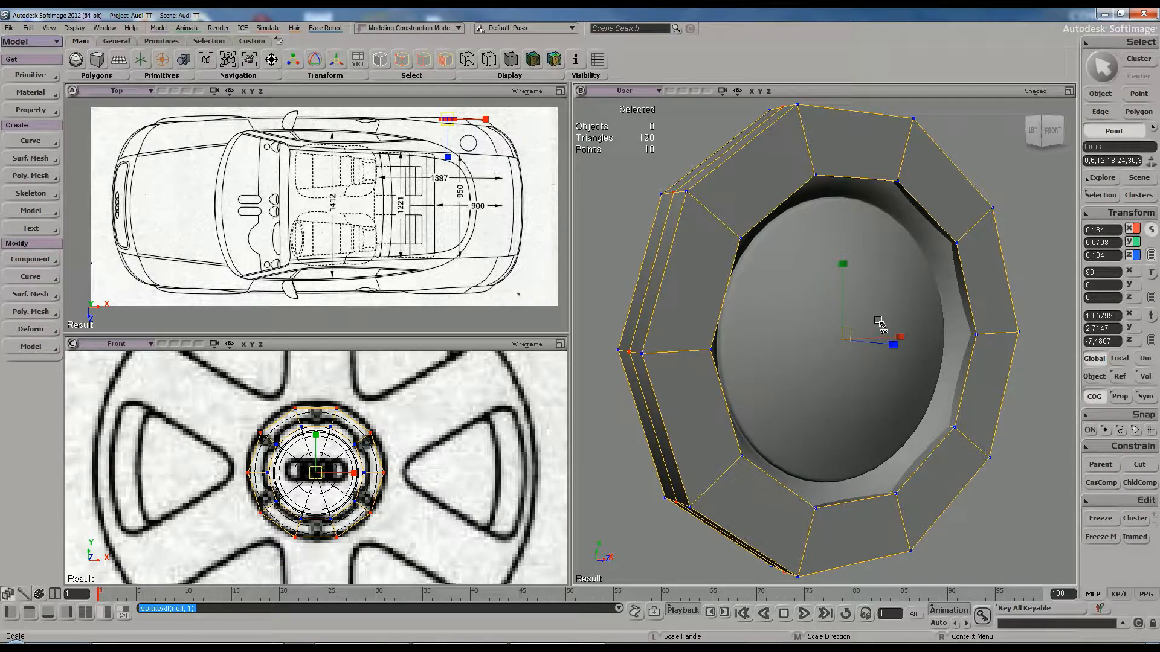
# Consult the rim reference photo, reselect the torus as an object, and move it along global Z by about 0.029
pyautogui.moveTo(1159, 127); pyautogui.dragTo(343, 126)
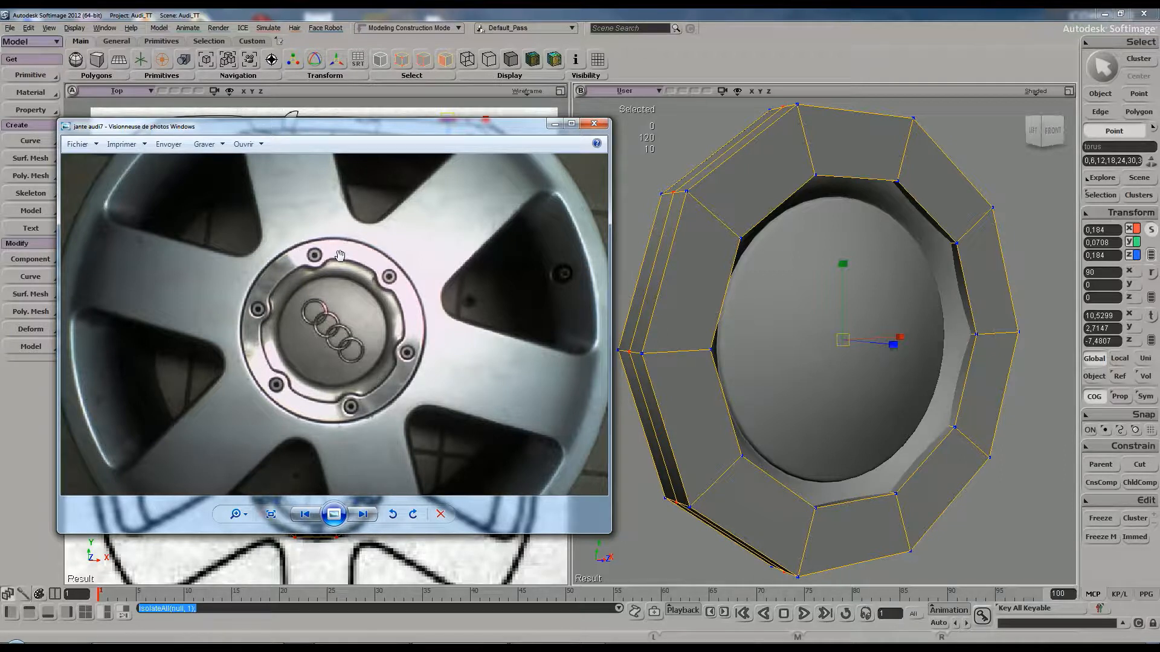
pyautogui.click(1014, 185)
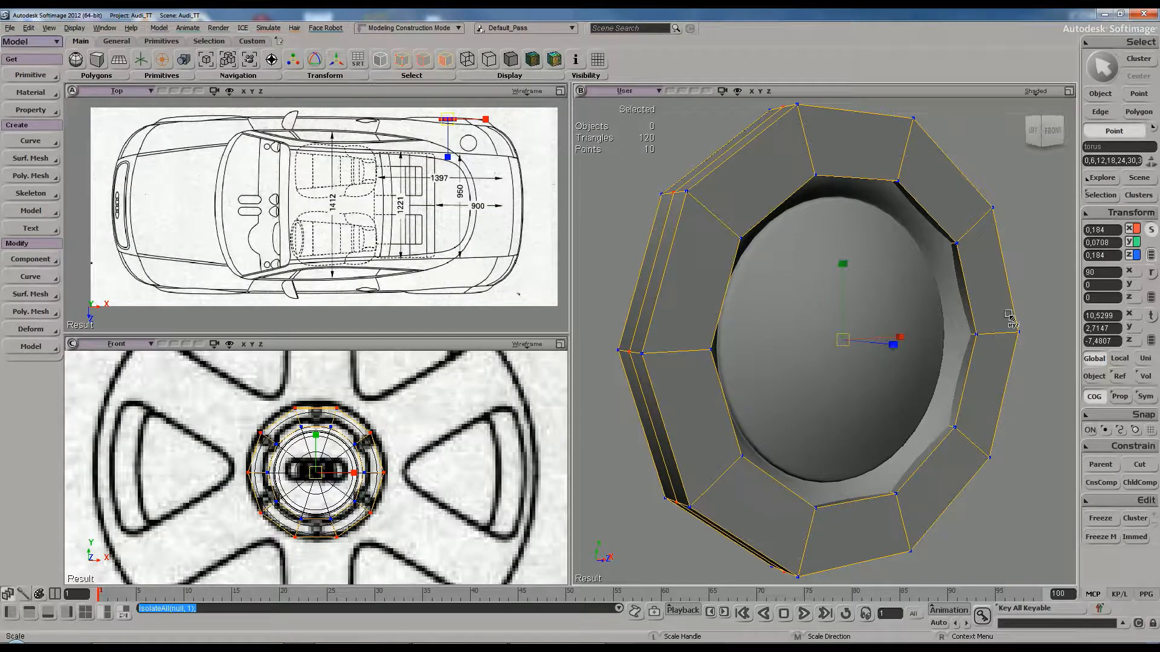
pyautogui.press('space')
pyautogui.press('s')
pyautogui.moveTo(1010, 318); pyautogui.dragTo(909, 369, button='right')
pyautogui.press('x')
pyautogui.press('s')
pyautogui.moveTo(924, 345)
pyautogui.mouseDown()
pyautogui.moveTo(873, 347)
pyautogui.moveTo(904, 344)
pyautogui.mouseUp()
pyautogui.press('v')
pyautogui.press('s')
pyautogui.moveTo(905, 344)
pyautogui.mouseDown(button='right')
pyautogui.moveTo(891, 321)
pyautogui.moveTo(882, 338)
pyautogui.moveTo(885, 348)
pyautogui.moveTo(903, 336)
pyautogui.mouseUp(button='right')
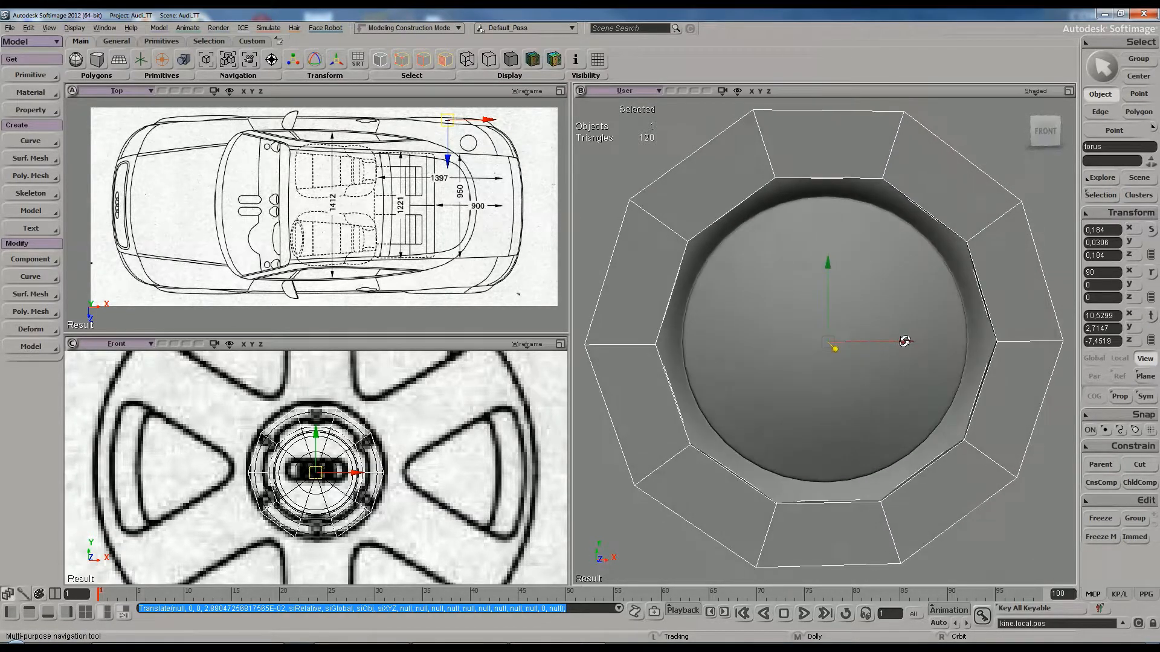
pyautogui.press('v')
# Put the reference photo aside and scale the torus in local X and Z by about 1.071 to fit the blueprint's outer circle
pyautogui.click(469, 644)
pyautogui.moveTo(438, 134); pyautogui.dragTo(1159, 134)
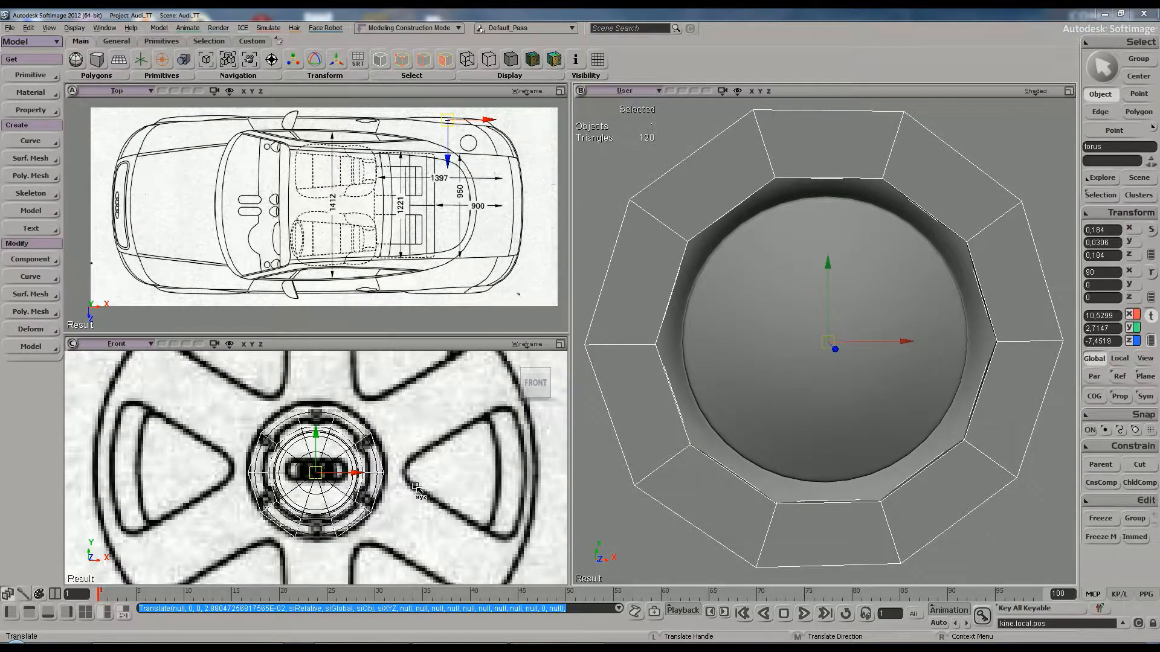
pyautogui.scroll(2, 433, 467)
pyautogui.scroll(1, 433, 466)
pyautogui.scroll(-1, 401, 452)
pyautogui.press('s')
pyautogui.moveTo(393, 447); pyautogui.dragTo(364, 461)
pyautogui.scroll(1, 332, 453)
pyautogui.press('s')
pyautogui.press('v')
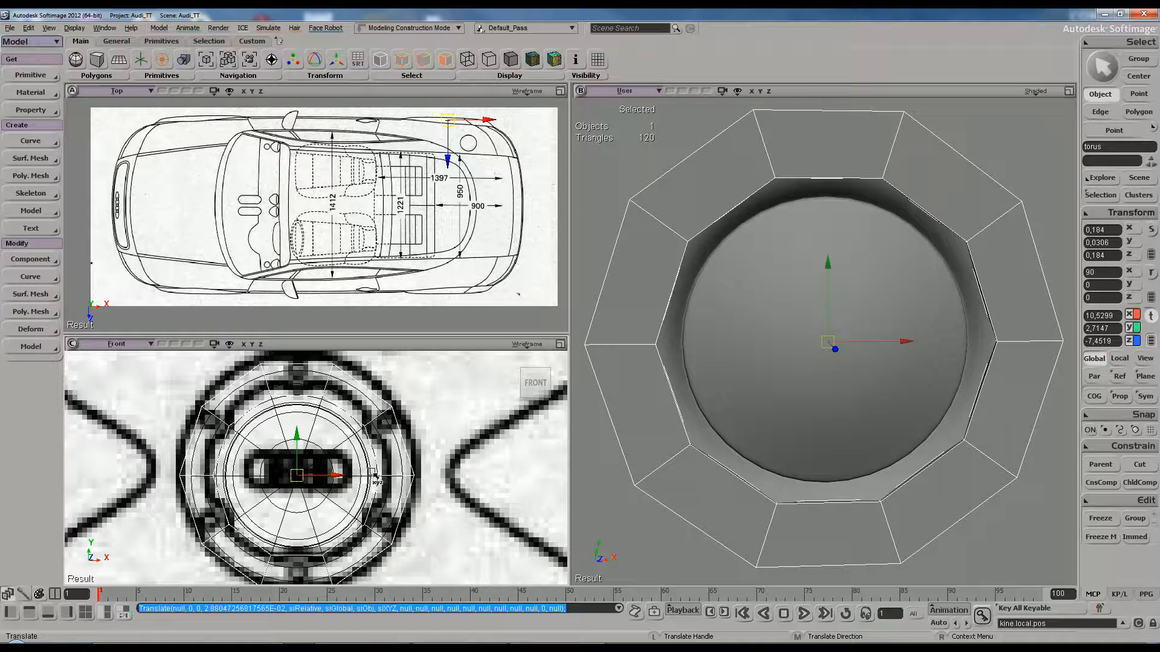
pyautogui.press('x')
pyautogui.moveTo(317, 493); pyautogui.dragTo(324, 498)
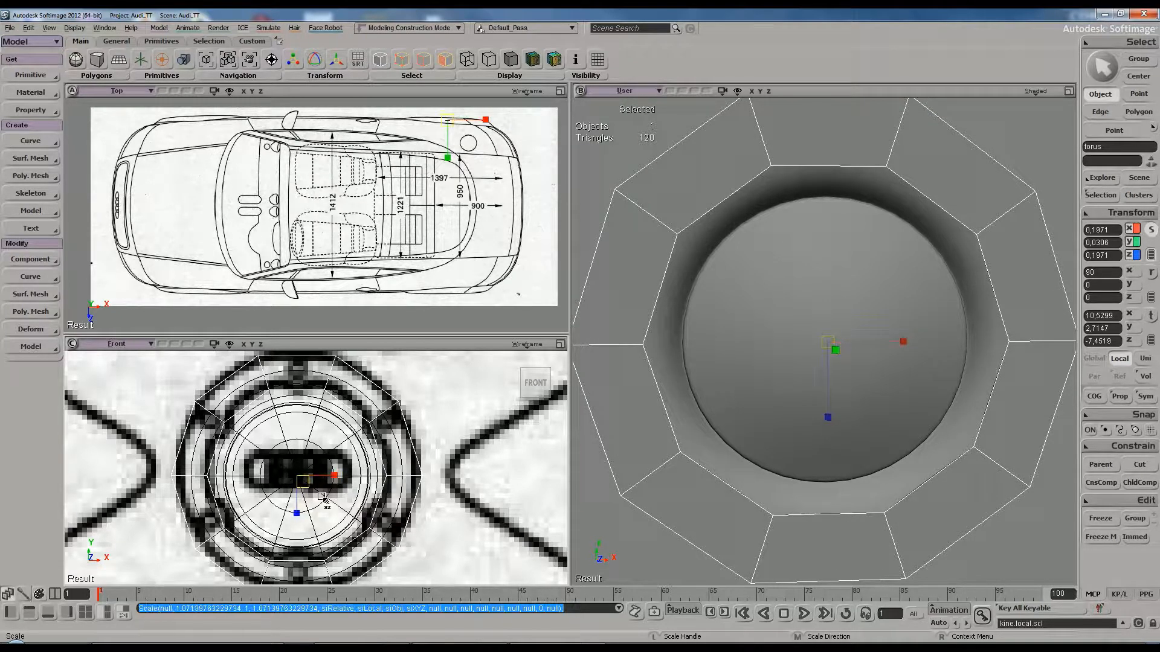
# Shift the torus slightly along global Z to -7.4424 in the user view
pyautogui.press('s')
pyautogui.moveTo(749, 398); pyautogui.dragTo(803, 373, button='right')
pyautogui.moveTo(802, 373); pyautogui.dragTo(812, 370, button='middle')
pyautogui.press('v')
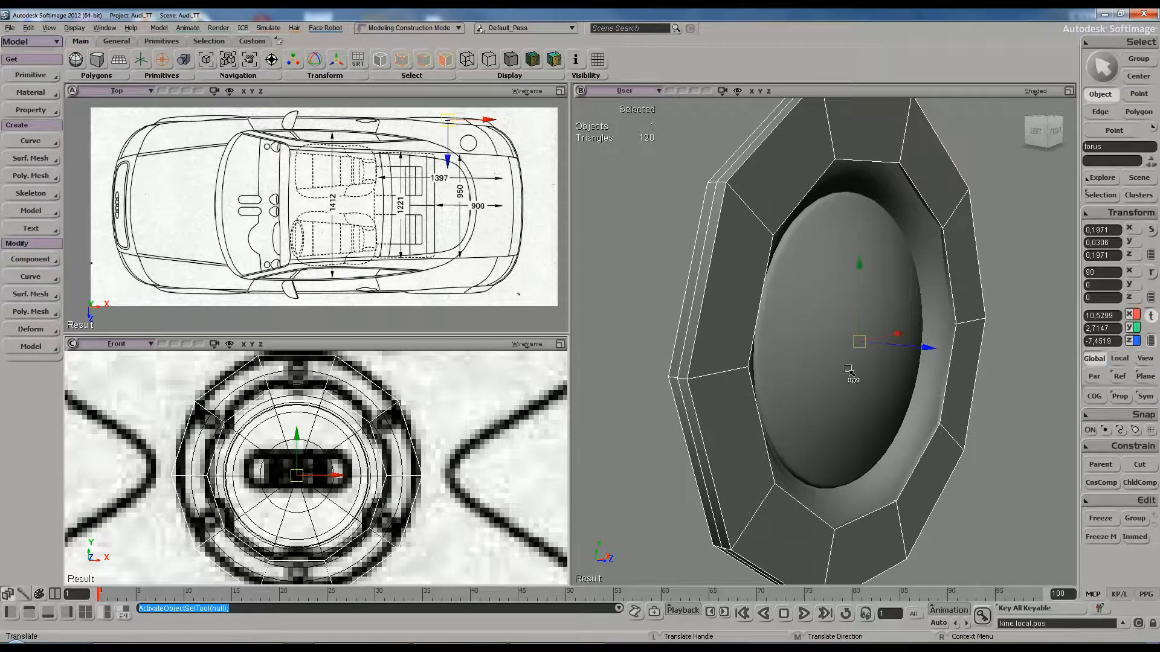
pyautogui.moveTo(907, 347); pyautogui.dragTo(911, 349)
# Preview the torus smoothed by two subdivision levels, inspect it around the hub cap, and return it to its base level
pyautogui.press('space')
pyautogui.moveTo(908, 351); pyautogui.dragTo(848, 322, button='right')
pyautogui.press('+')
pyautogui.press('+')
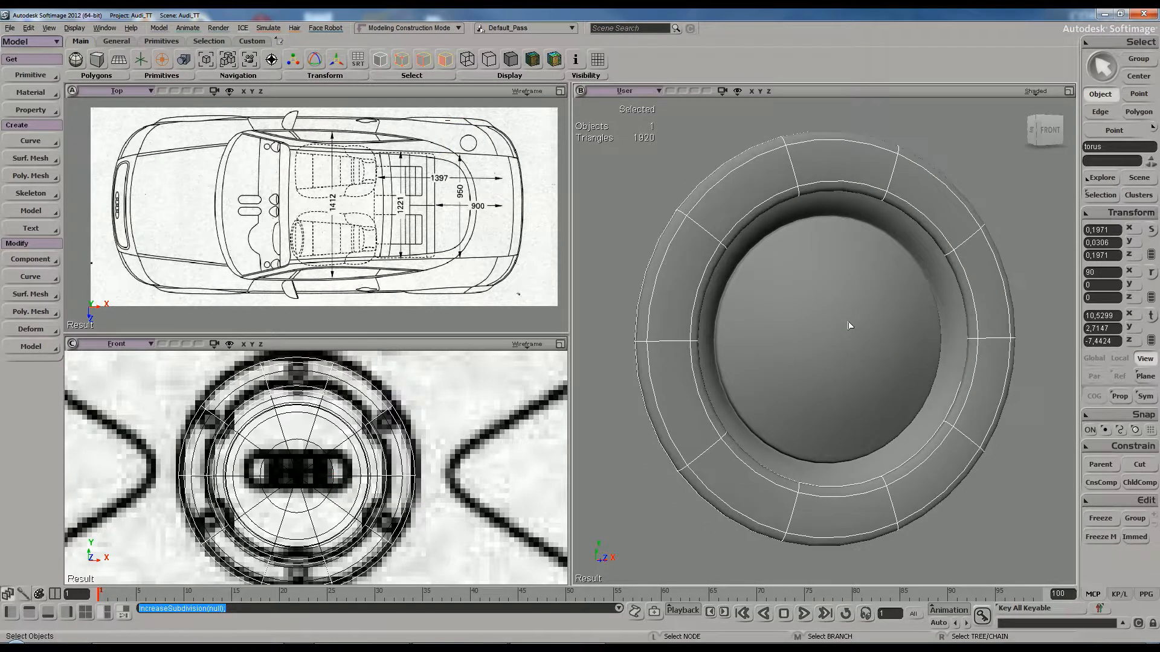
pyautogui.click(950, 155)
pyautogui.press('s')
pyautogui.moveTo(766, 252)
pyautogui.mouseDown(button='right')
pyautogui.moveTo(852, 254)
pyautogui.moveTo(776, 254)
pyautogui.moveTo(755, 242)
pyautogui.mouseUp(button='right')
pyautogui.click(758, 195)
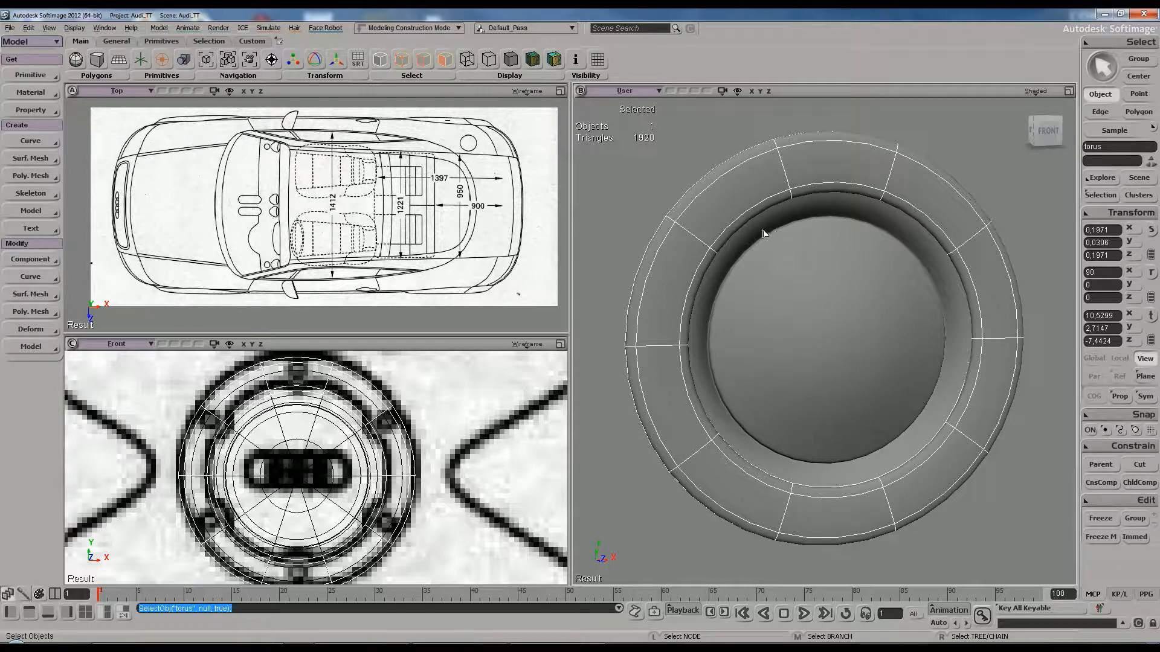
pyautogui.press('s')
pyautogui.moveTo(779, 268); pyautogui.dragTo(799, 257, button='right')
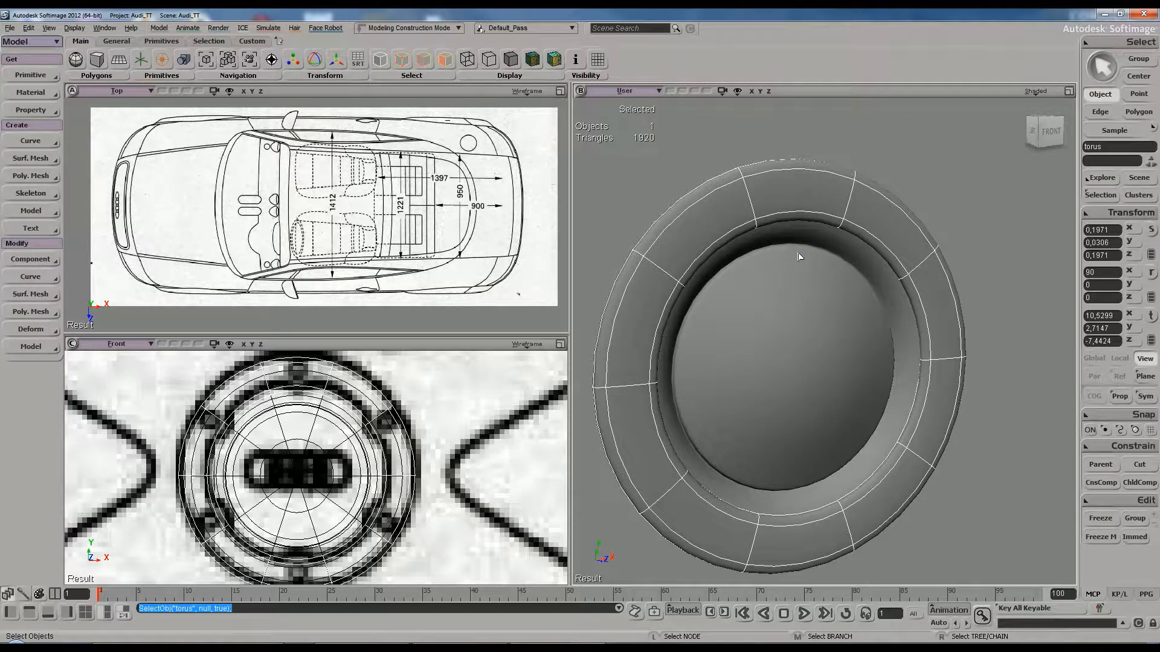
pyautogui.press('-')
pyautogui.press('-')
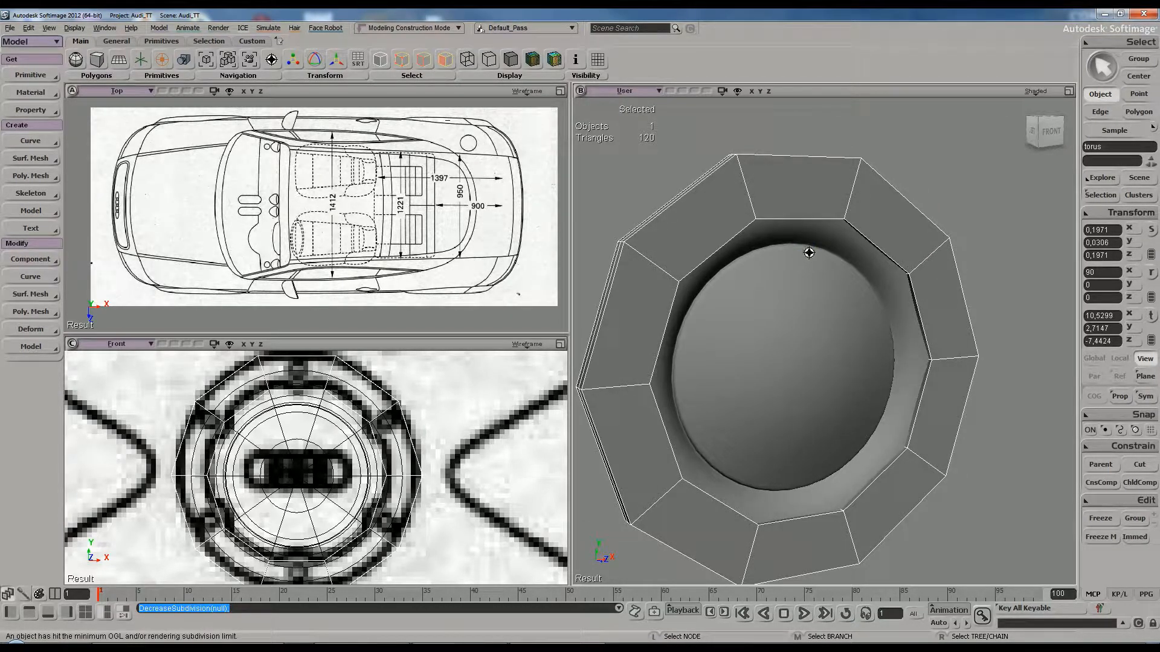
# Split the torus's front-face edges all around at about 94.8%, placing an edge loop close to the inner border
pyautogui.moveTo(809, 253); pyautogui.dragTo(809, 246, button='right')
pyautogui.scroll(5, 783, 238)
pyautogui.moveTo(782, 238); pyautogui.dragTo(782, 272)
pyautogui.moveTo(782, 272); pyautogui.dragTo(779, 267, button='right')
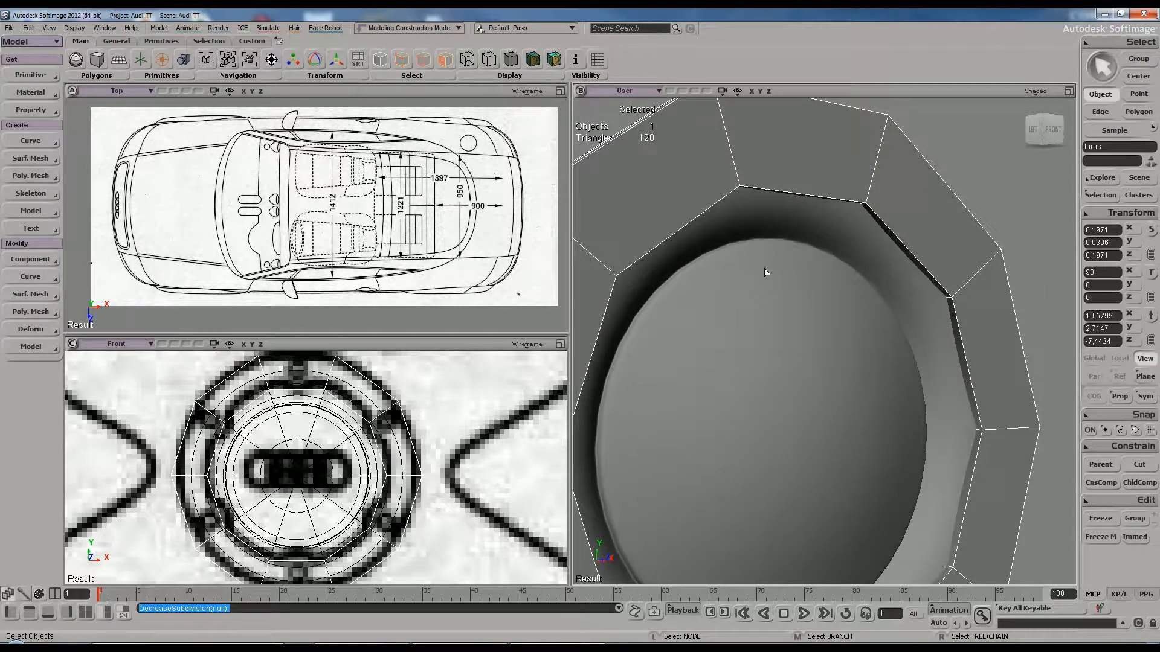
pyautogui.press('\\')
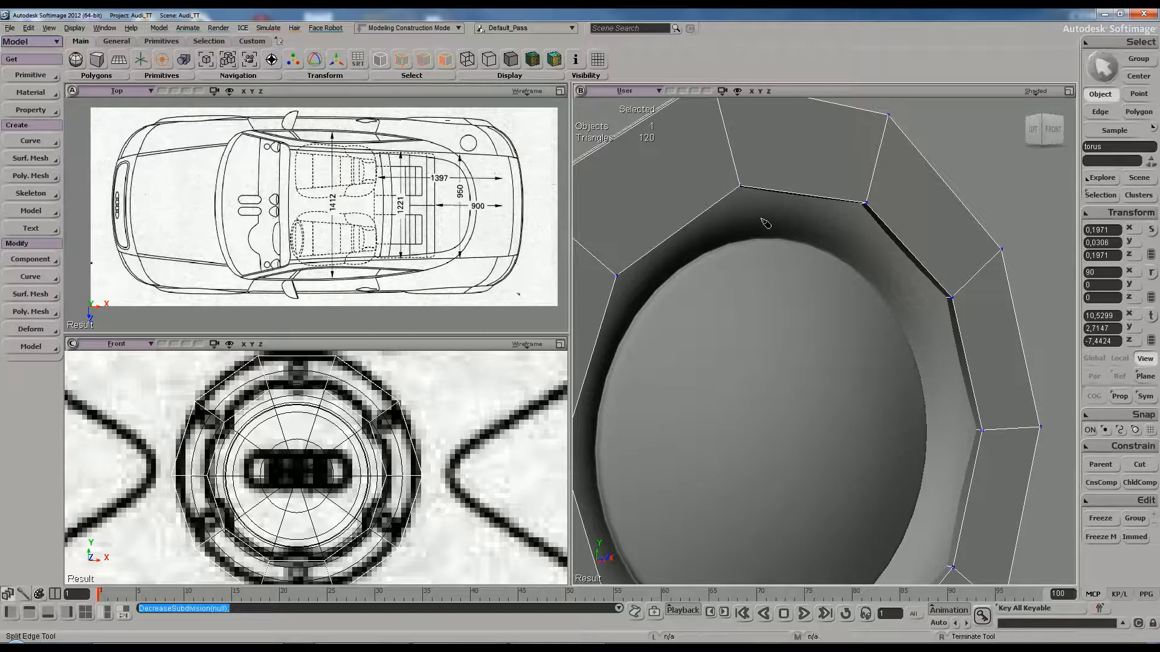
pyautogui.click(746, 186)
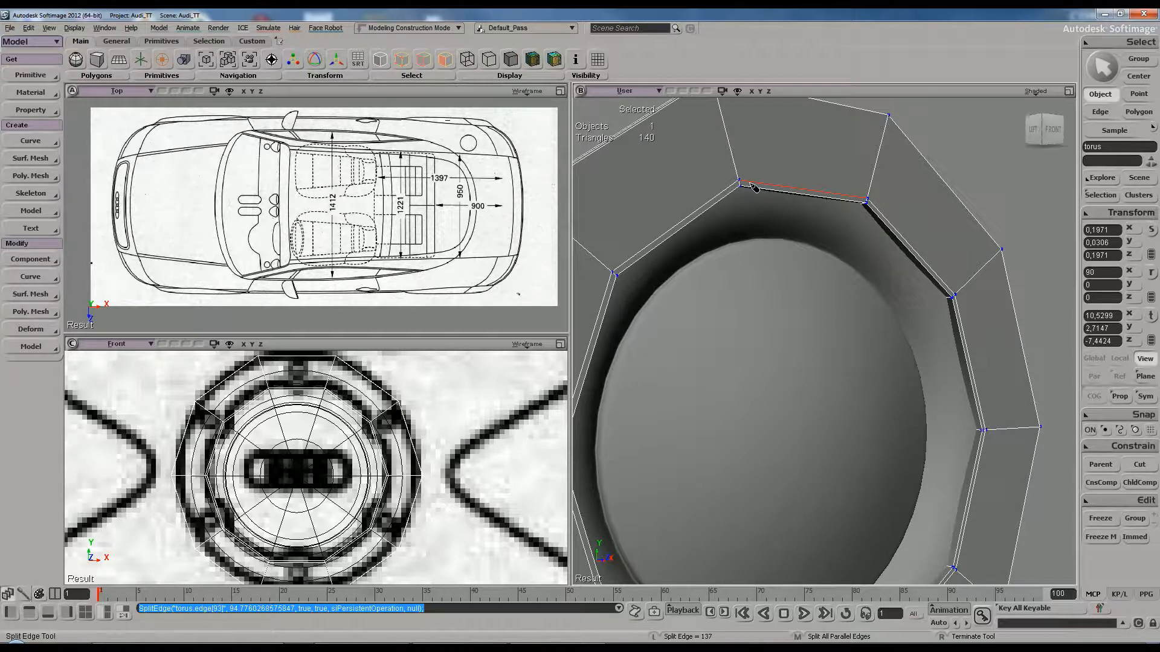
# Isolate the torus in the user view and turn it to expose its rear side
pyautogui.click(724, 92)
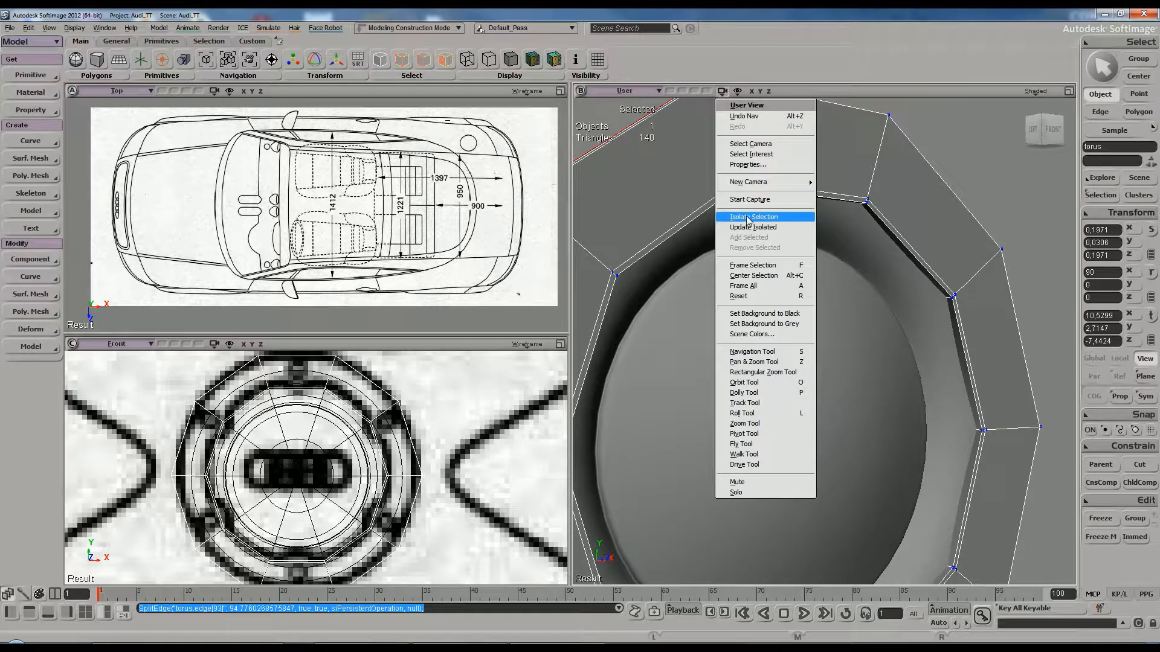
pyautogui.click(748, 218)
pyautogui.moveTo(750, 218); pyautogui.dragTo(839, 326, button='right')
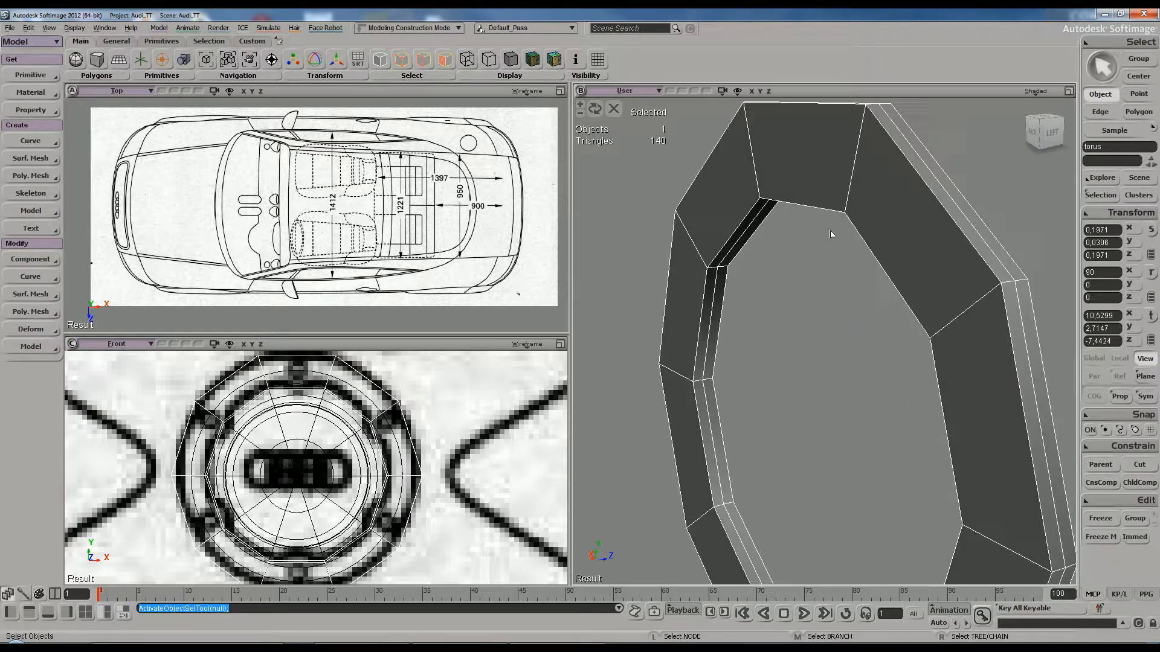
pyautogui.moveTo(812, 231); pyautogui.dragTo(767, 257, button='right')
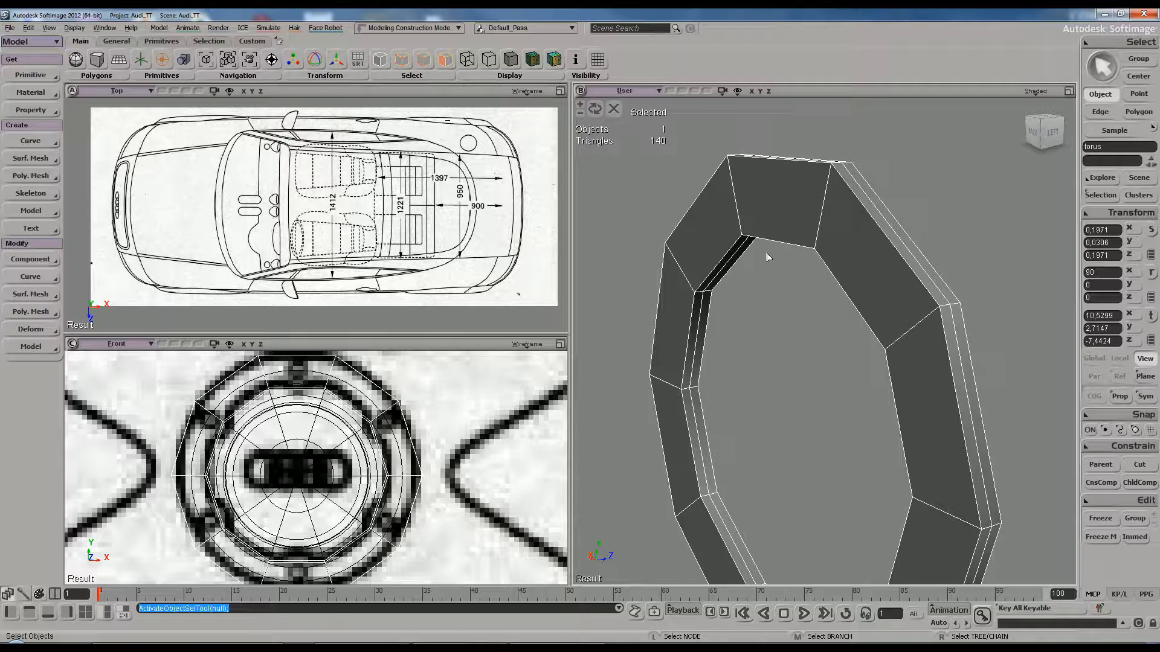
# Select the torus's rear-face polygon loop and the adjacent inner-side polygon loop, and delete both
pyautogui.press('u')
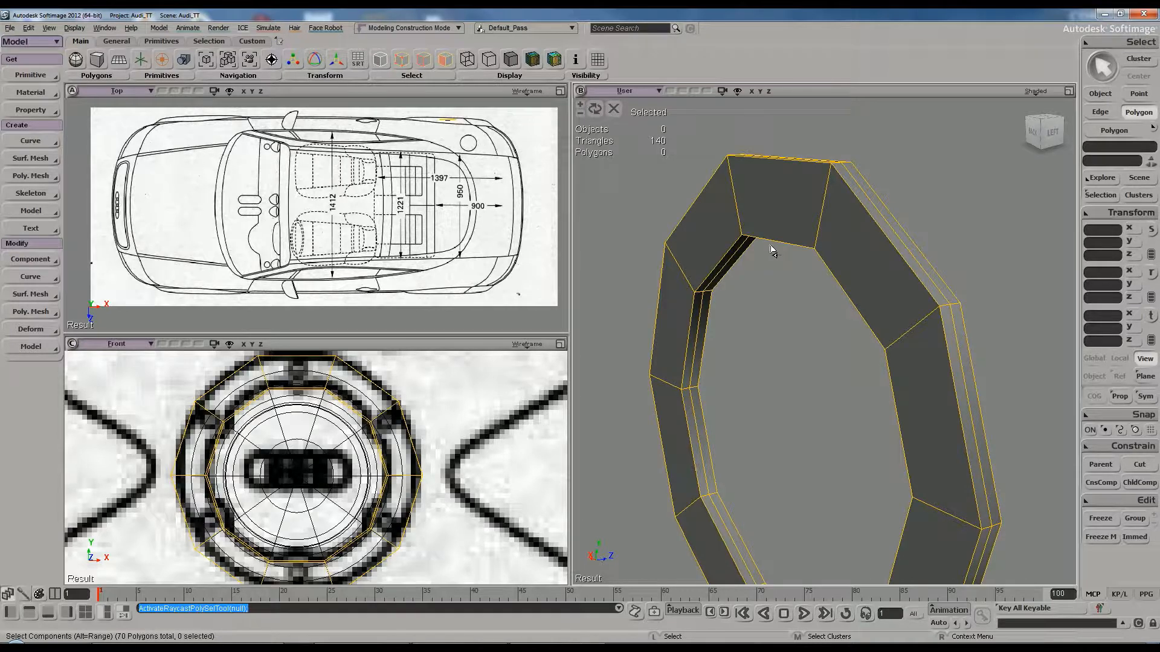
pyautogui.click(773, 249)
pyautogui.keyDown('alt'); pyautogui.keyDown('shift'); pyautogui.middleClick(695, 248); pyautogui.keyUp('shift'); pyautogui.keyUp('alt')
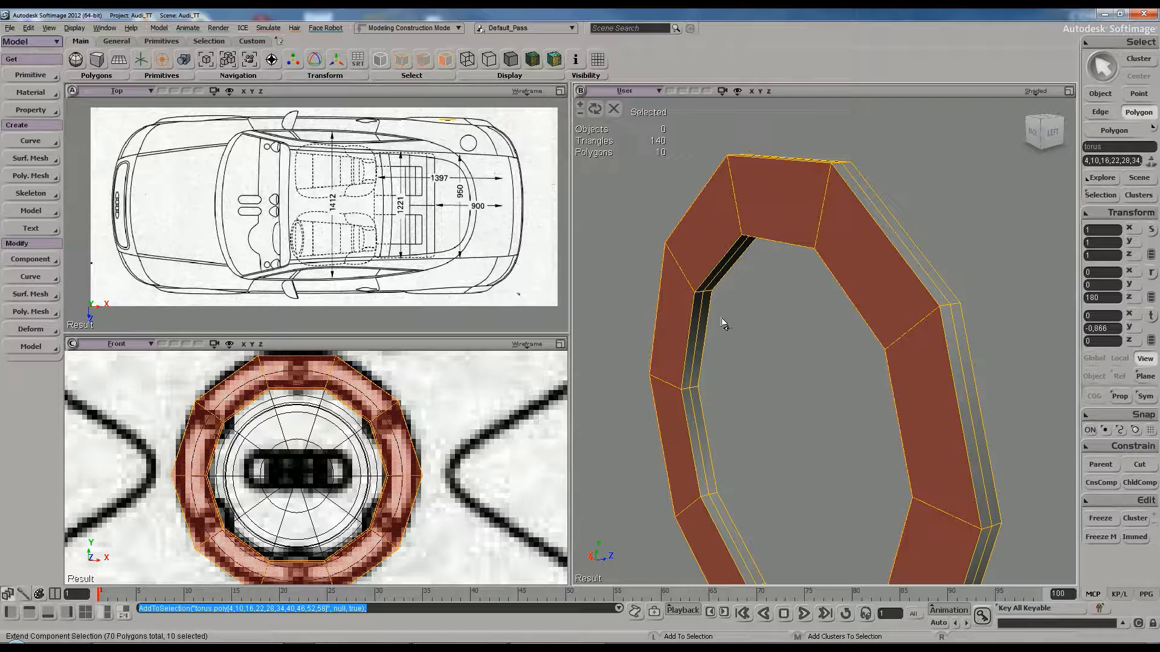
pyautogui.keyDown('shift'); pyautogui.click(696, 347); pyautogui.keyUp('shift')
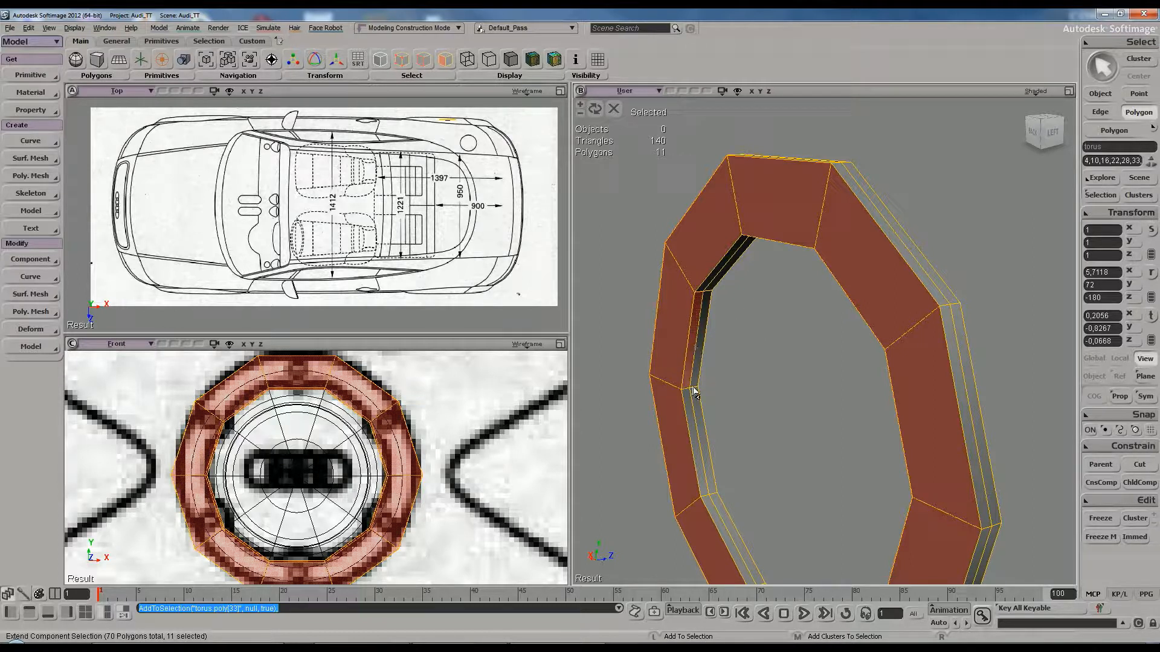
pyautogui.keyDown('alt'); pyautogui.keyDown('shift'); pyautogui.middleClick(693, 417); pyautogui.keyUp('shift'); pyautogui.keyUp('alt')
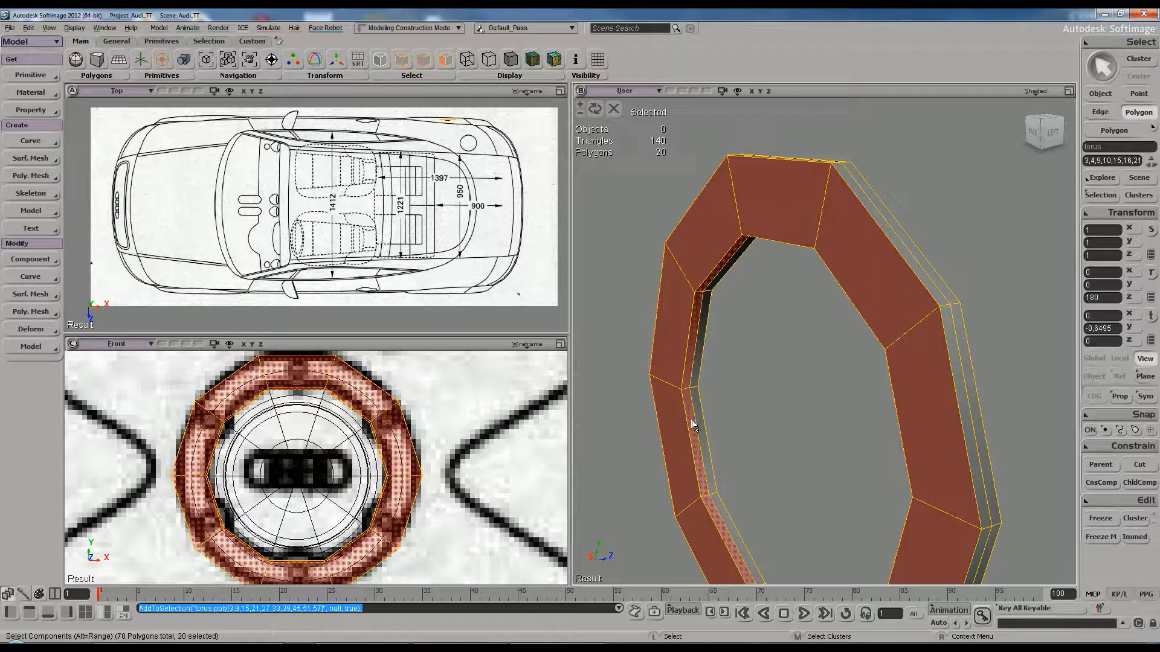
pyautogui.moveTo(796, 390); pyautogui.dragTo(726, 394)
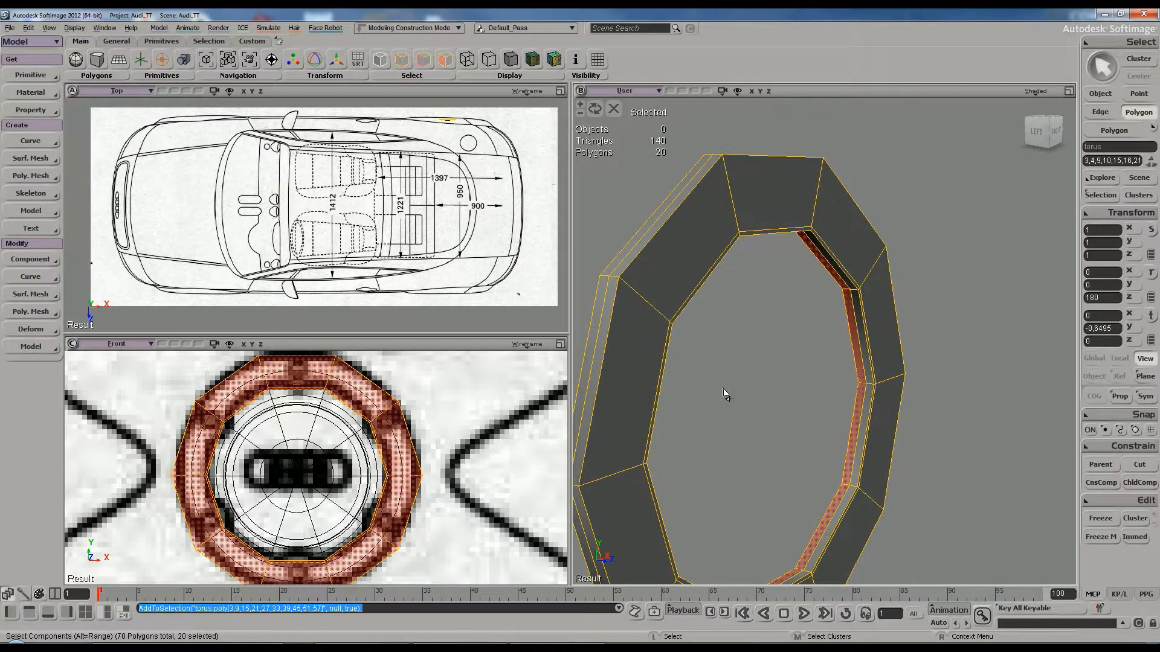
pyautogui.press('Delete')
# Select the middle edge loop around the torus's outer side and move it close to the front-face outer border
pyautogui.press('space')
pyautogui.press('s')
pyautogui.moveTo(796, 357); pyautogui.dragTo(860, 368, button='right')
pyautogui.press('space')
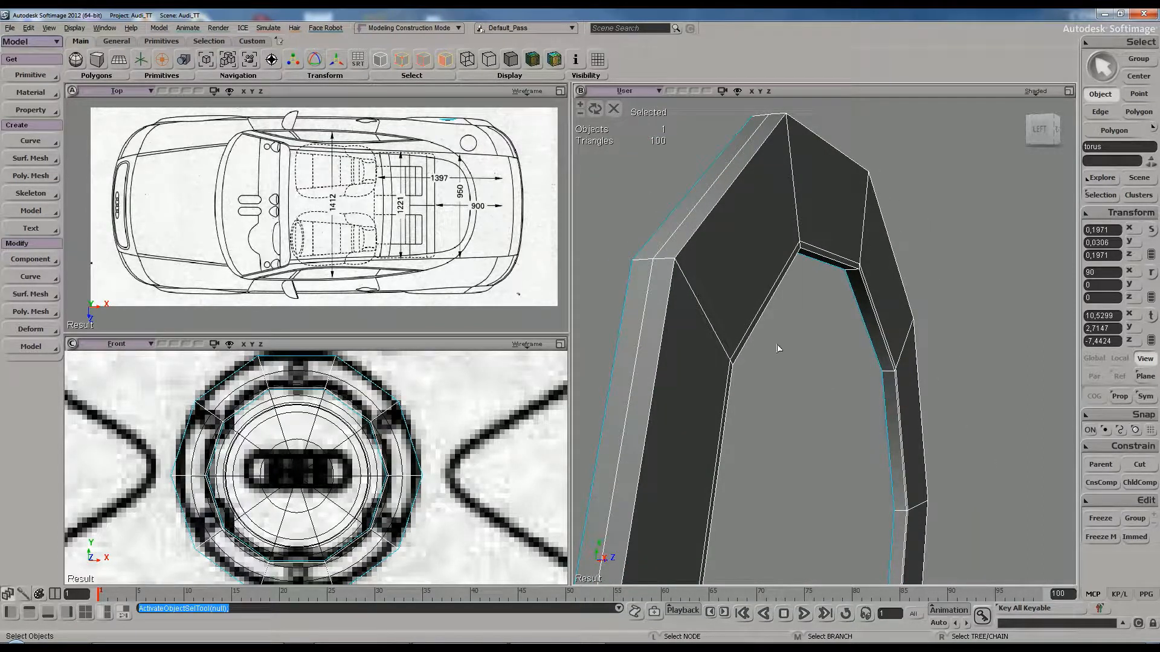
pyautogui.press('e')
pyautogui.click(686, 223)
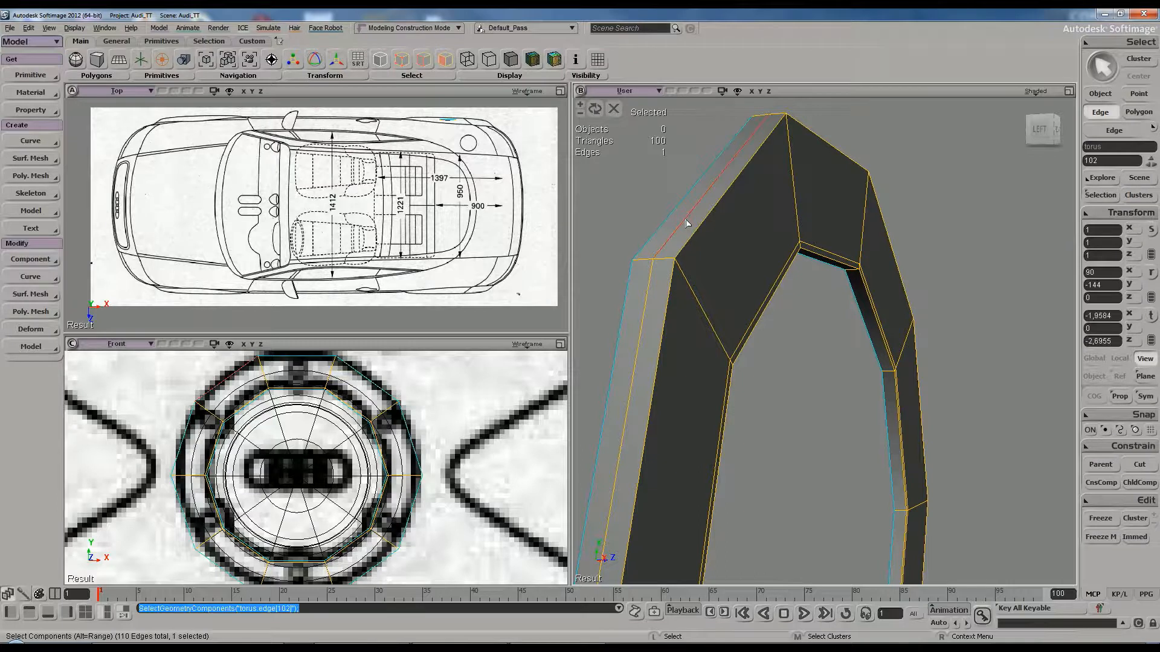
pyautogui.keyDown('alt'); pyautogui.middleClick(651, 295); pyautogui.keyUp('alt')
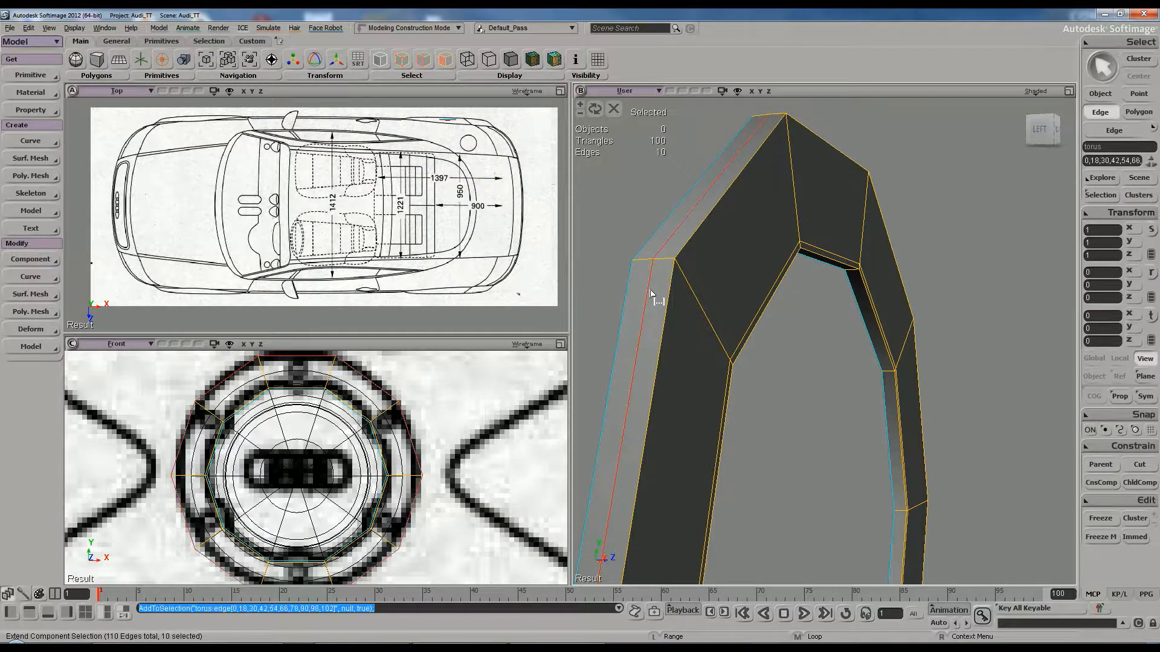
pyautogui.press('v')
pyautogui.moveTo(882, 550); pyautogui.dragTo(893, 550)
pyautogui.press('space')
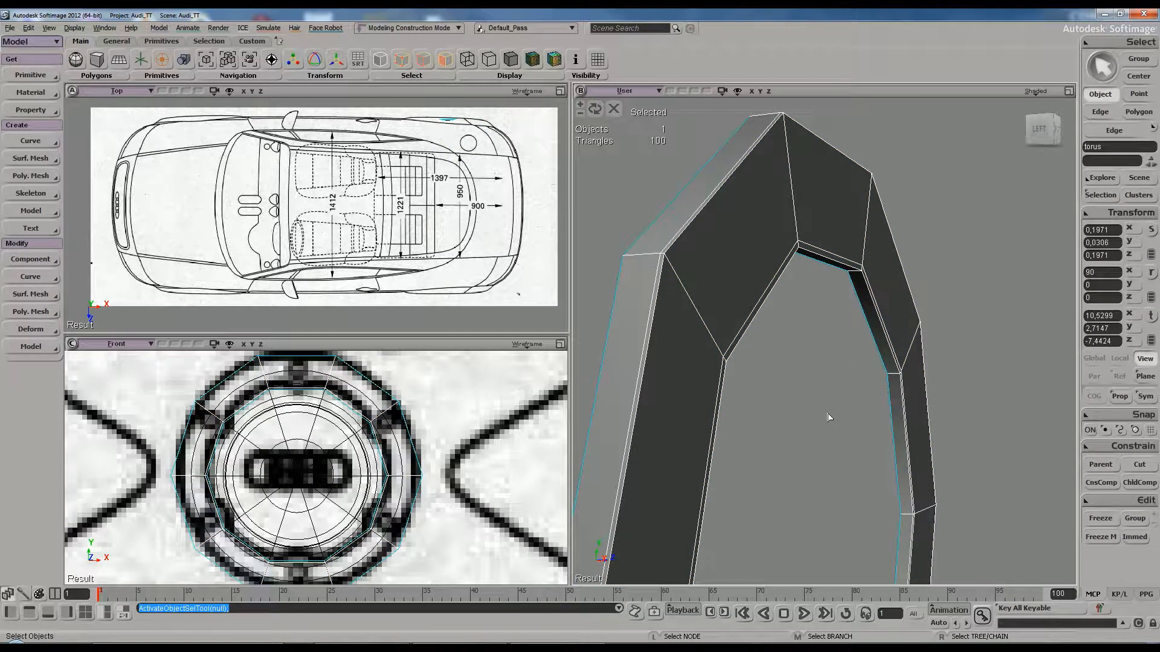
# Split the torus's front-face edges all around at about 5.25%, placing an edge loop close to the outer border
pyautogui.press('\\')
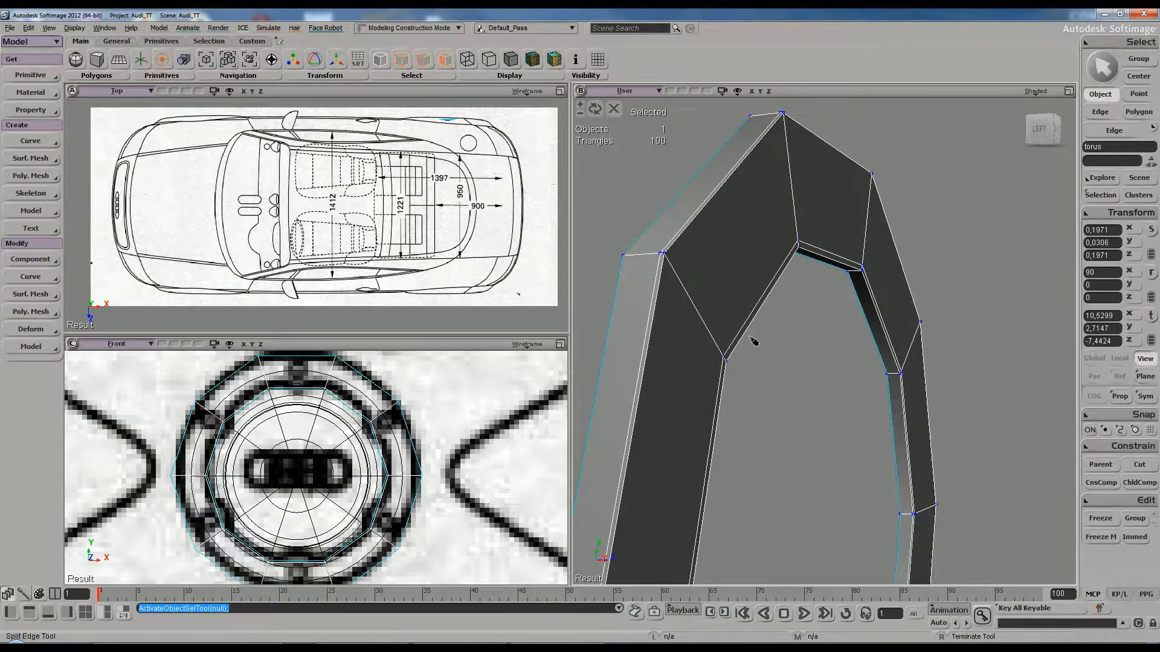
pyautogui.click(673, 264)
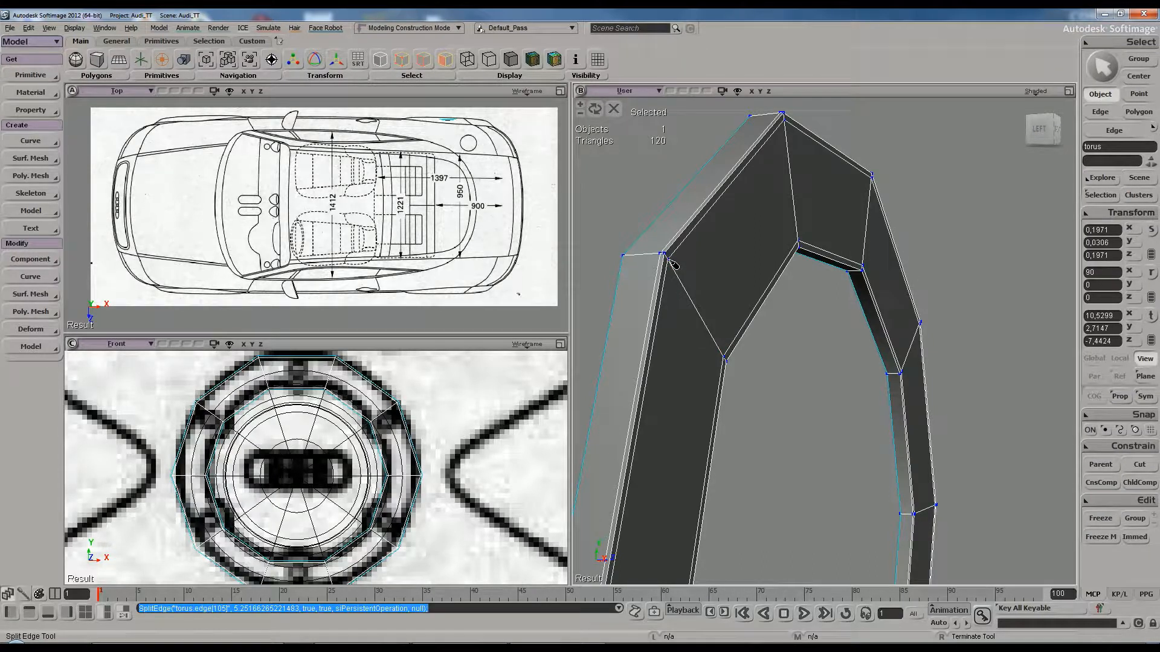
pyautogui.press('space')
# Split all parallel edges across the torus's inner side, placing an edge loop close to the front face
pyautogui.press('s')
pyautogui.moveTo(833, 395); pyautogui.dragTo(834, 334, button='right')
pyautogui.moveTo(834, 334); pyautogui.dragTo(842, 329, button='middle')
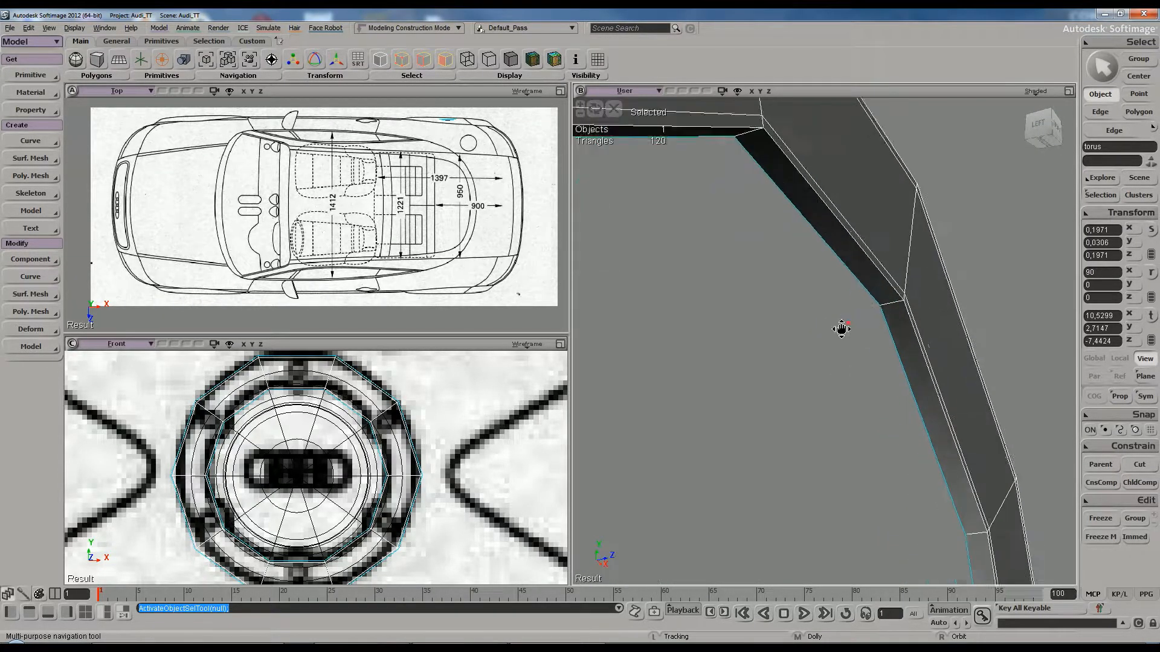
pyautogui.moveTo(841, 328); pyautogui.dragTo(823, 350, button='right')
pyautogui.press('\\')
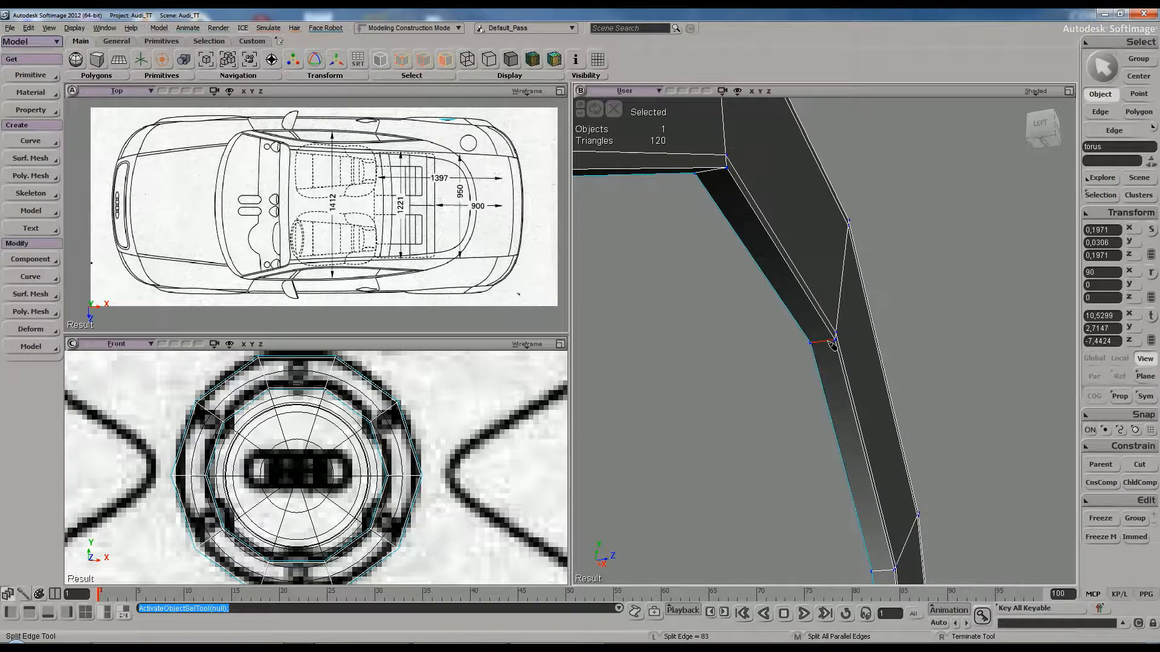
pyautogui.middleClick(832, 342)
pyautogui.press('space')
# Smooth the torus by two subdivision levels, deselect it, end the isolation, and inspect the ring together with the hub cap
pyautogui.scroll(-3, 832, 343)
pyautogui.press('s')
pyautogui.moveTo(832, 345); pyautogui.dragTo(782, 371, button='right')
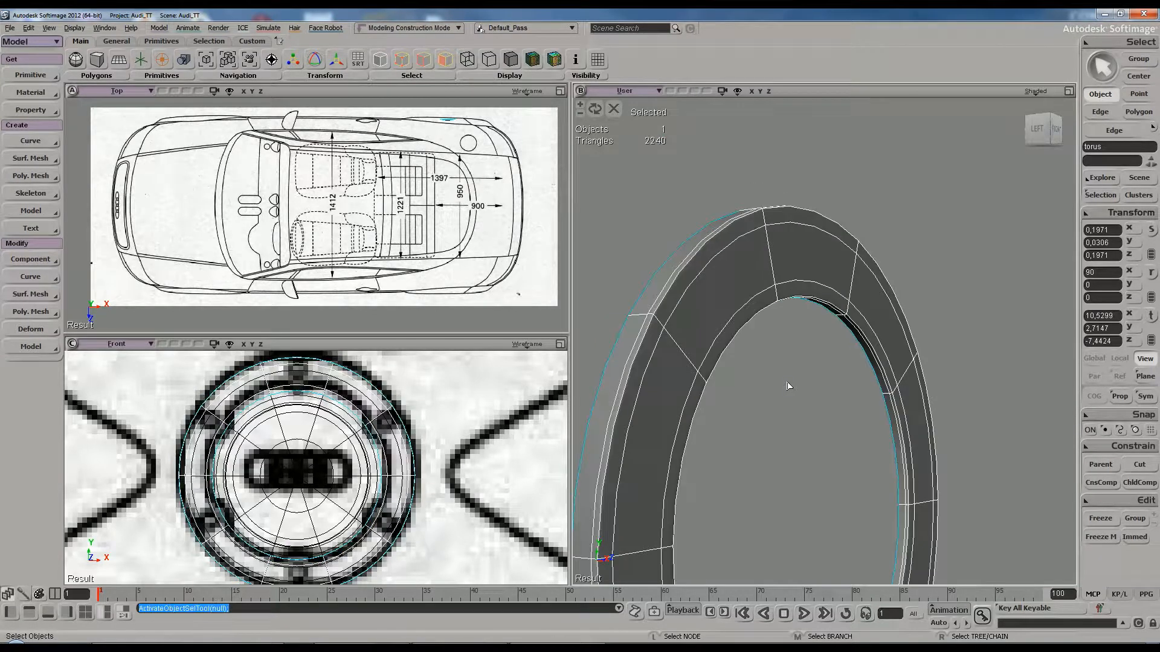
pyautogui.click(791, 387)
pyautogui.press('s')
pyautogui.moveTo(790, 387); pyautogui.dragTo(749, 385, button='right')
pyautogui.press('s')
pyautogui.moveTo(772, 228); pyautogui.dragTo(790, 316, button='right')
pyautogui.press('s')
pyautogui.moveTo(665, 130)
pyautogui.mouseDown(button='right')
pyautogui.moveTo(720, 272)
pyautogui.moveTo(738, 272)
pyautogui.moveTo(717, 256)
pyautogui.moveTo(688, 295)
pyautogui.moveTo(717, 308)
pyautogui.moveTo(754, 288)
pyautogui.moveTo(743, 256)
pyautogui.moveTo(733, 277)
pyautogui.moveTo(743, 259)
pyautogui.moveTo(733, 272)
pyautogui.moveTo(779, 295)
pyautogui.mouseUp(button='right')
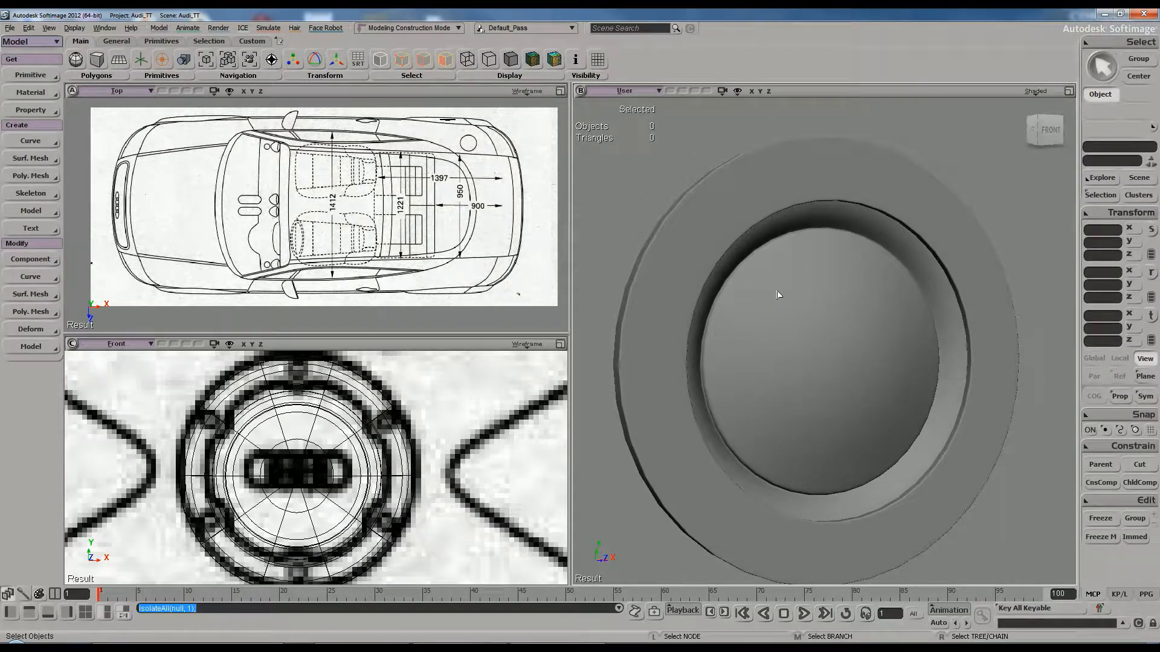
# Examine the blueprint's ring outline and the small bolt marks around the hub against the torus wireframe in the front view
pyautogui.press('s')
pyautogui.scroll(6, 326, 435)
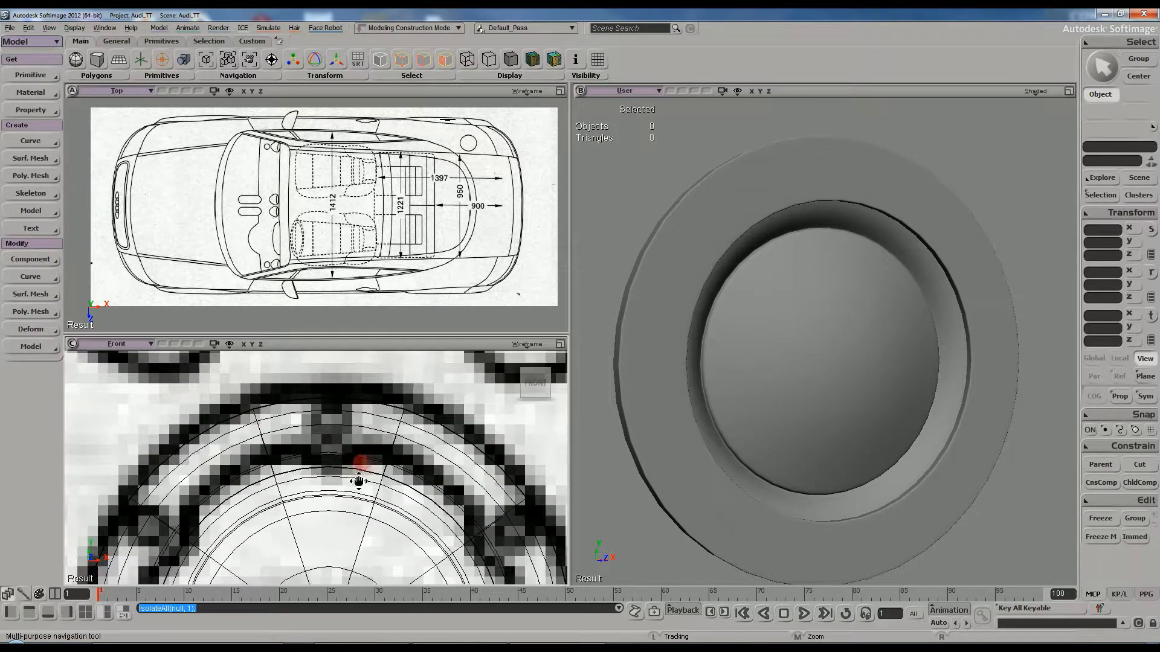
pyautogui.press('s')
pyautogui.moveTo(206, 543); pyautogui.dragTo(314, 477)
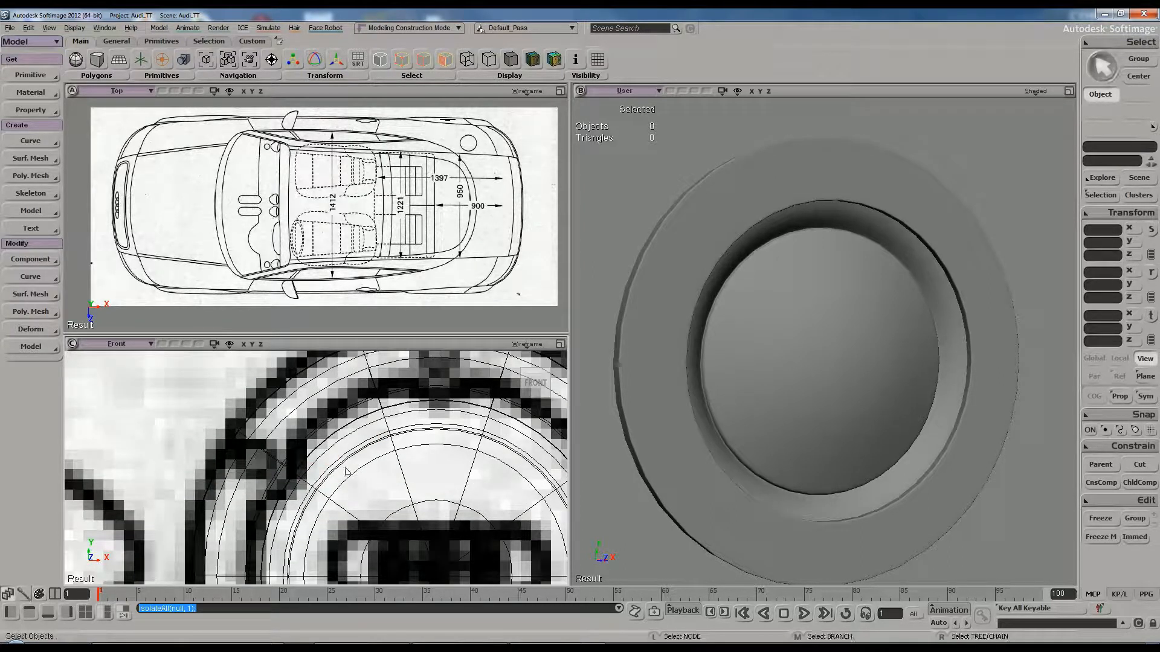
pyautogui.press('s')
pyautogui.moveTo(468, 462); pyautogui.dragTo(369, 453)
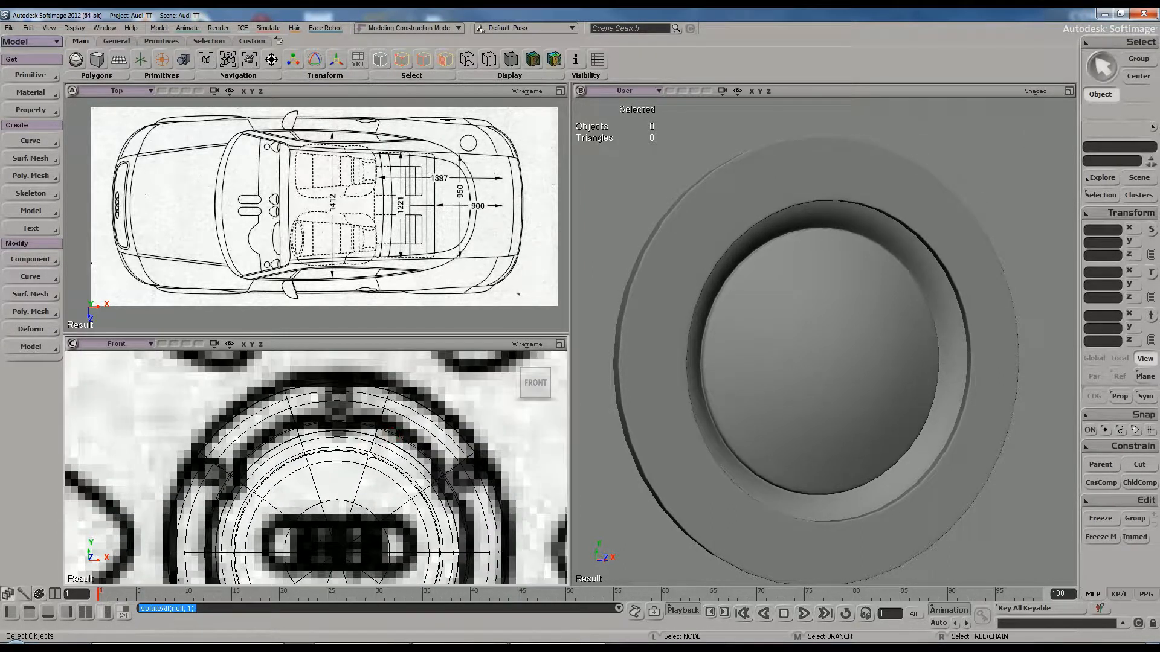
# Create a polygon mesh cylinder with its default settings and close its property editor
pyautogui.click(35, 75)
pyautogui.moveTo(98, 100)
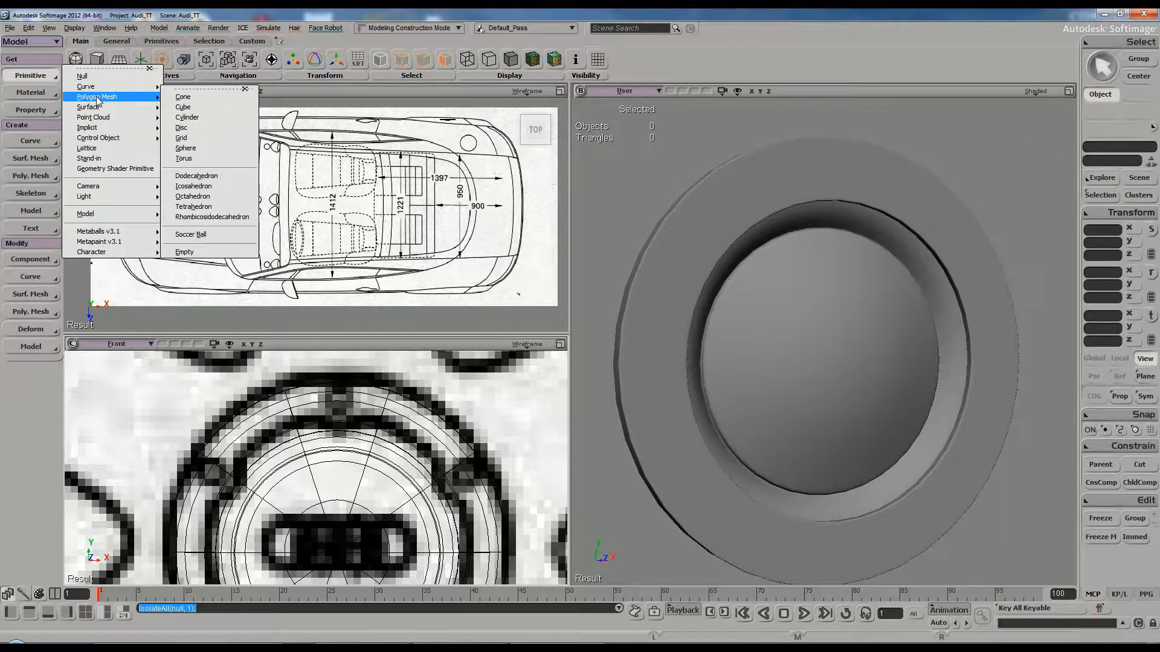
pyautogui.click(206, 118)
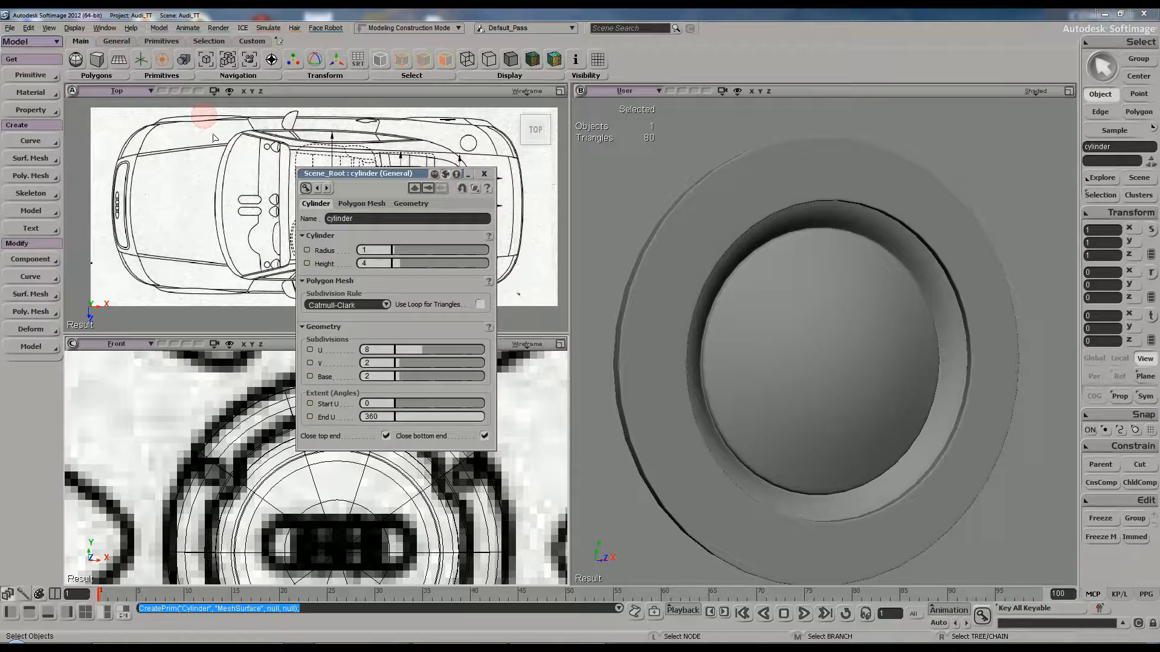
pyautogui.moveTo(423, 176); pyautogui.dragTo(622, 176)
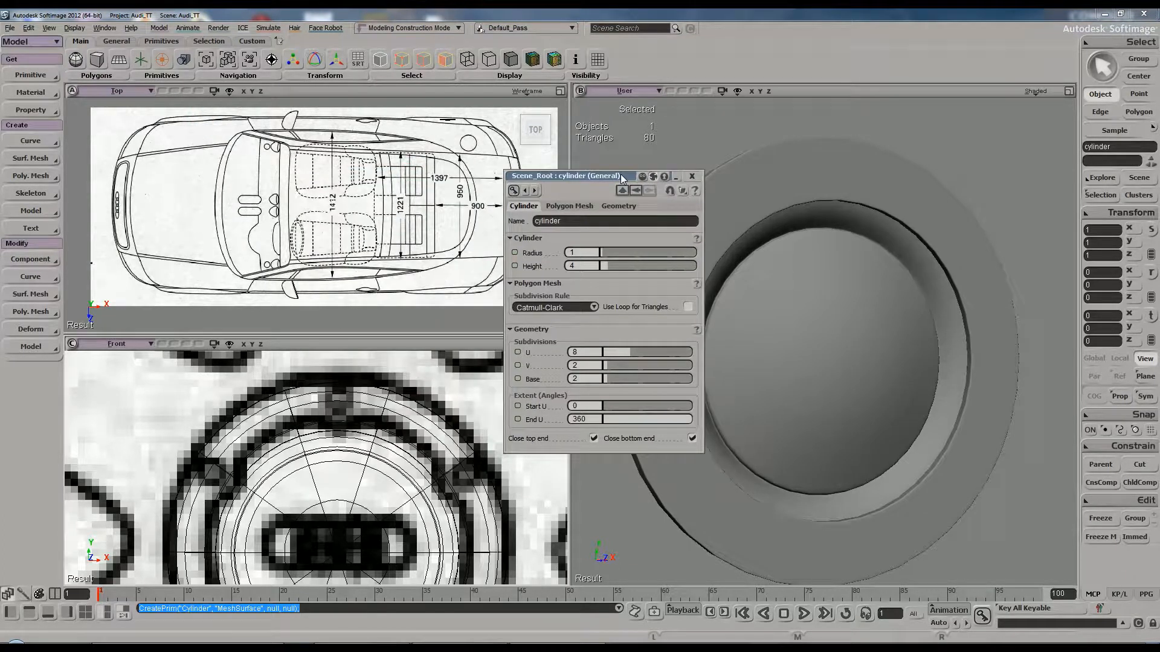
pyautogui.click(692, 176)
# Restore the vertically expanded User view to its normal height so the Right view is available again
pyautogui.click(1069, 90)
pyautogui.click(1069, 90)
pyautogui.rightClick(1068, 93)
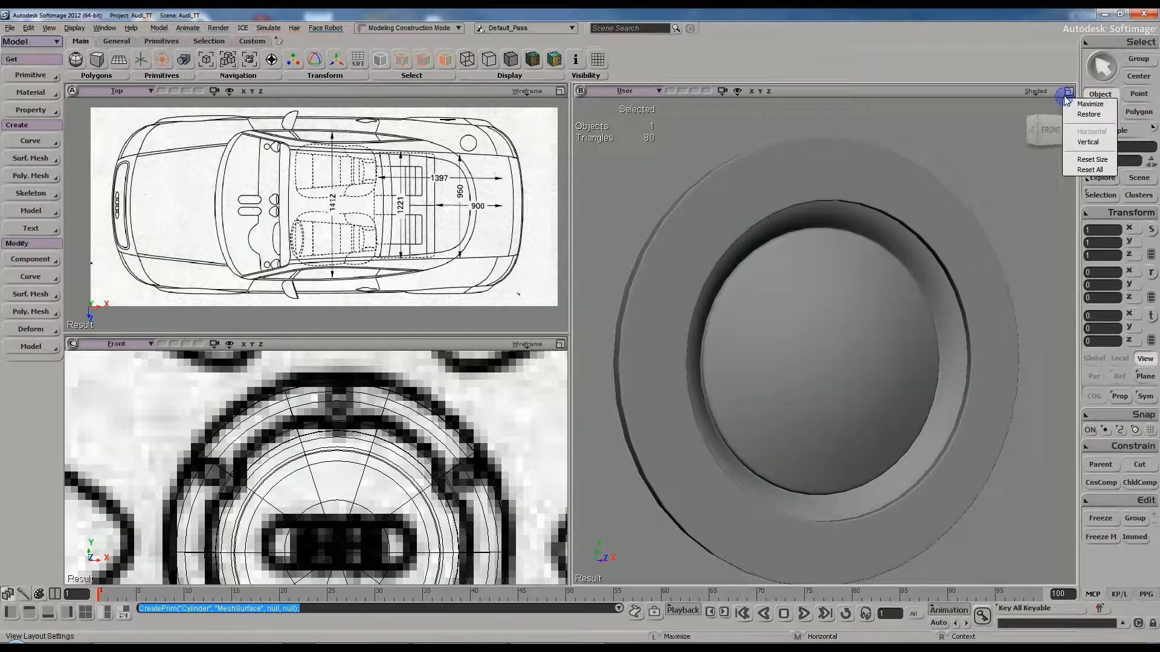
pyautogui.click(1087, 143)
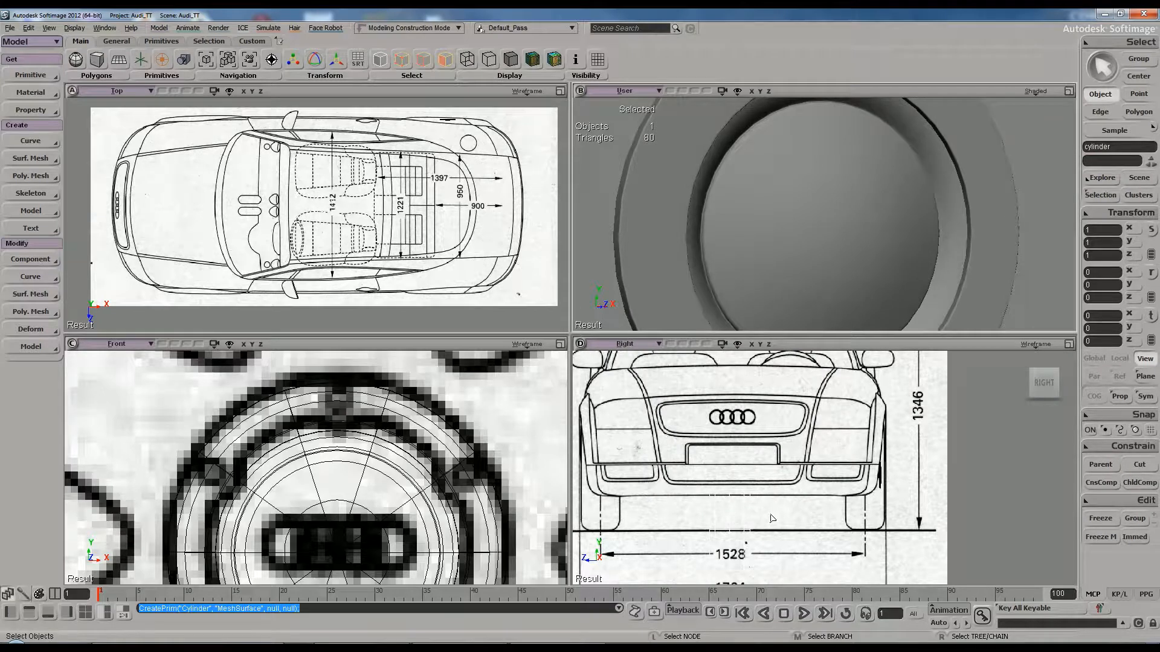
# Rotate the cylinder -90° about X and move it to the rear wheel side, at about Y 2.63 and Z -6.60
pyautogui.press('c')
pyautogui.moveTo(755, 504); pyautogui.dragTo(763, 562)
pyautogui.press('v')
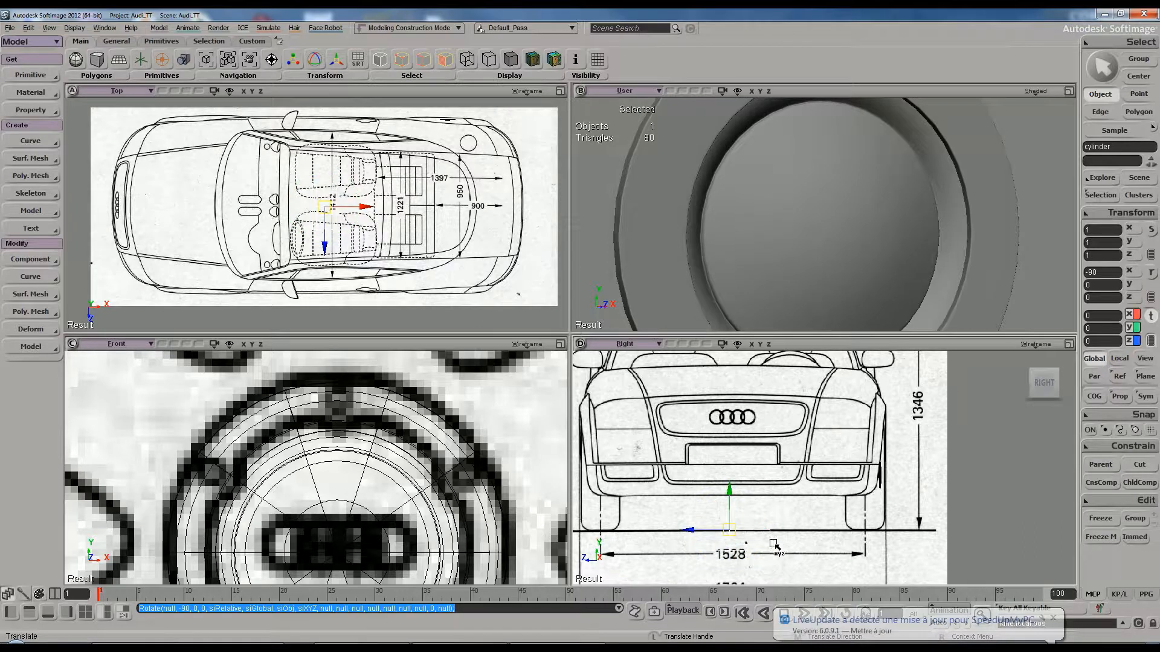
pyautogui.moveTo(816, 529); pyautogui.dragTo(812, 530)
pyautogui.scroll(3, 797, 508)
pyautogui.moveTo(741, 494); pyautogui.dragTo(733, 433)
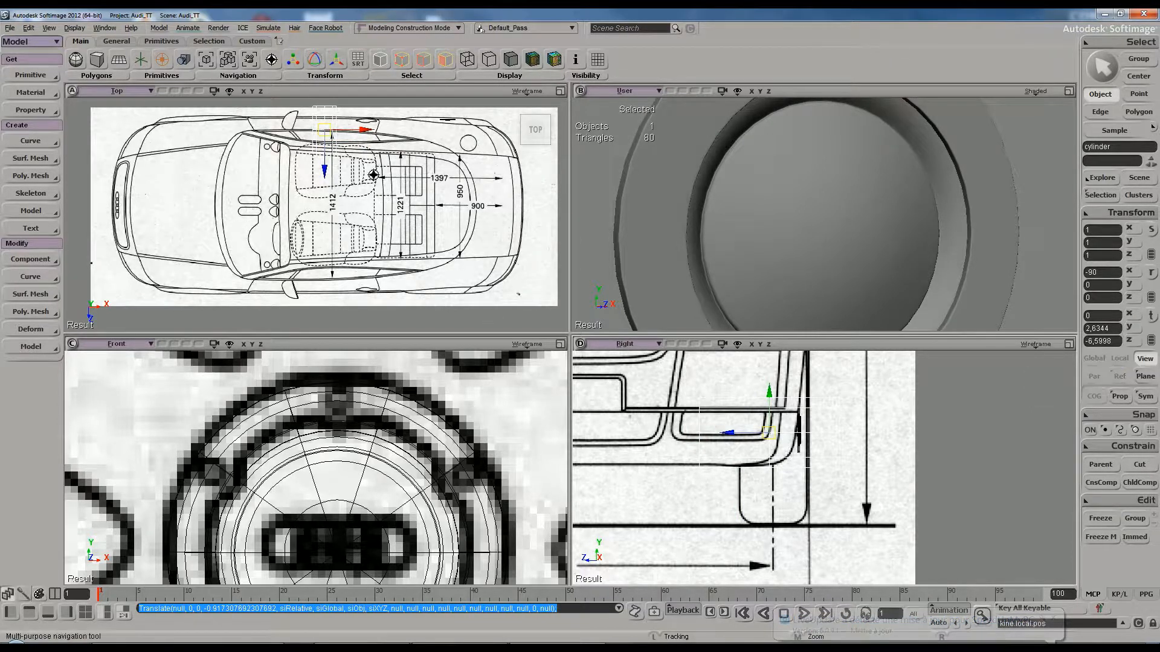
# Move the cylinder along X to the wheel hub, at about X 10.28
pyautogui.moveTo(437, 296); pyautogui.dragTo(444, 311, button='middle')
pyautogui.scroll(-10, 802, 235)
pyautogui.scroll(5, 801, 235)
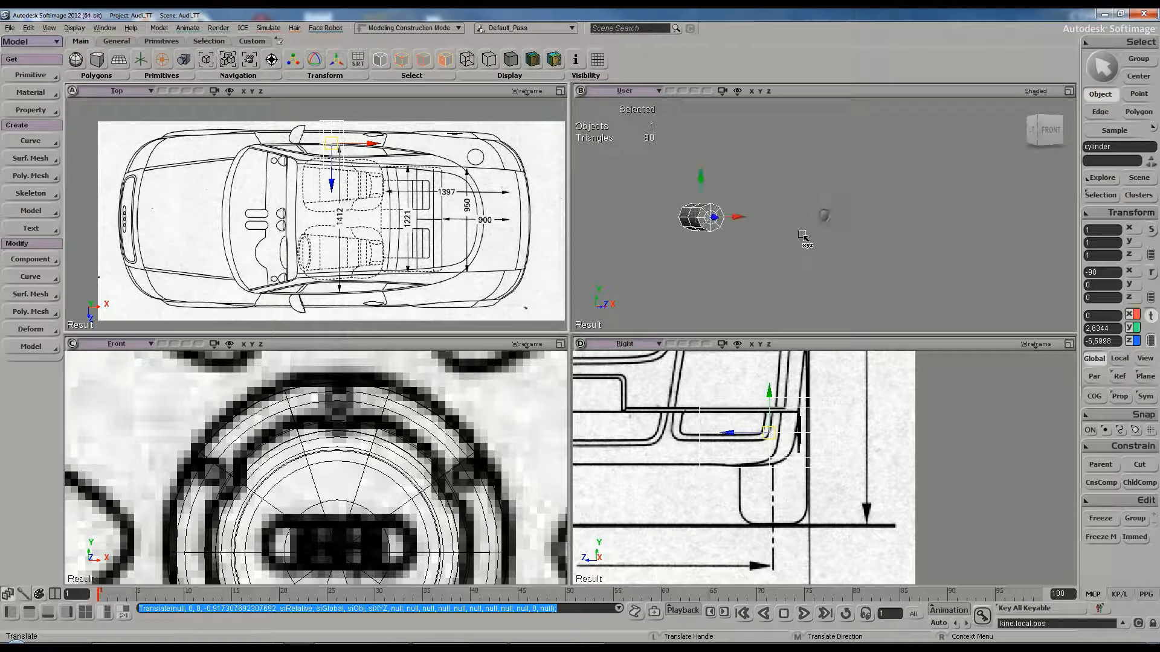
pyautogui.moveTo(696, 226); pyautogui.dragTo(871, 227)
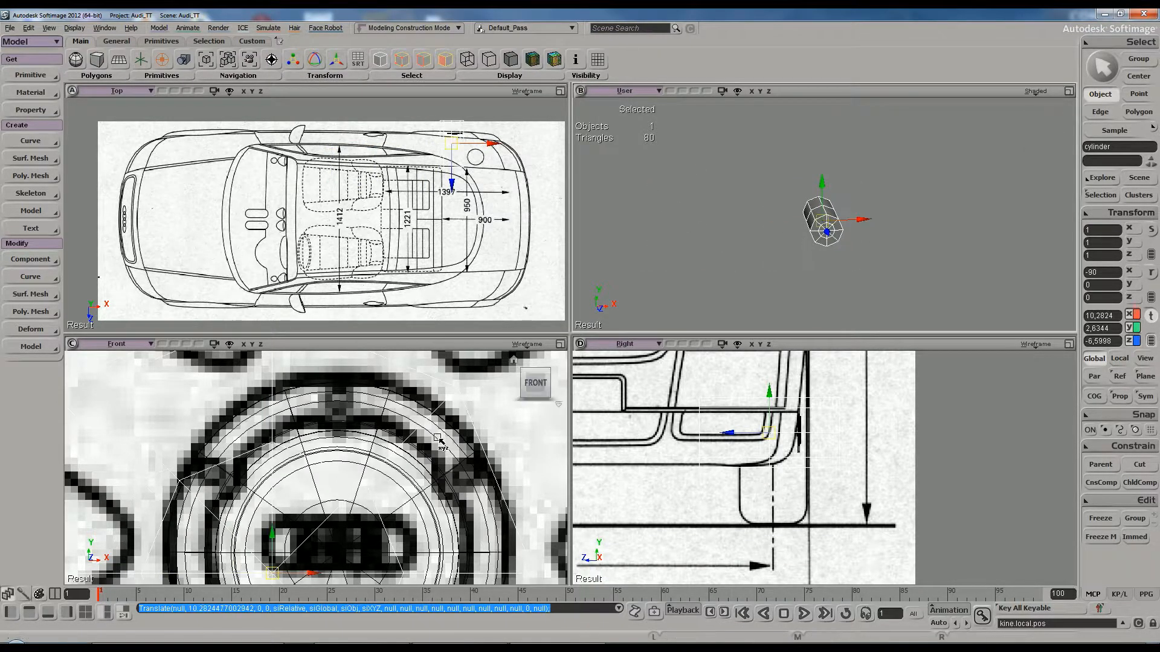
# Centre the cylinder over the hub's uppermost bolt in the Front view, at about X 10.54 and Y 3.31
pyautogui.scroll(-5, 392, 521)
pyautogui.moveTo(389, 527); pyautogui.dragTo(401, 373)
pyautogui.press('s')
pyautogui.scroll(8, 378, 544)
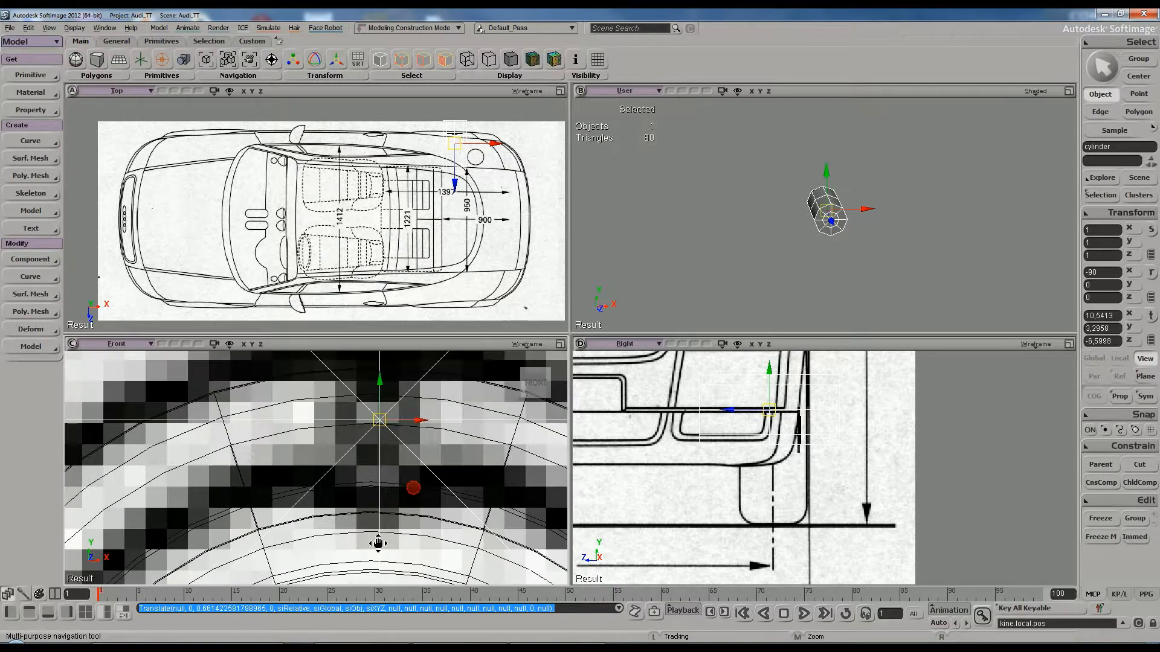
pyautogui.press('v')
pyautogui.moveTo(380, 396); pyautogui.dragTo(379, 391)
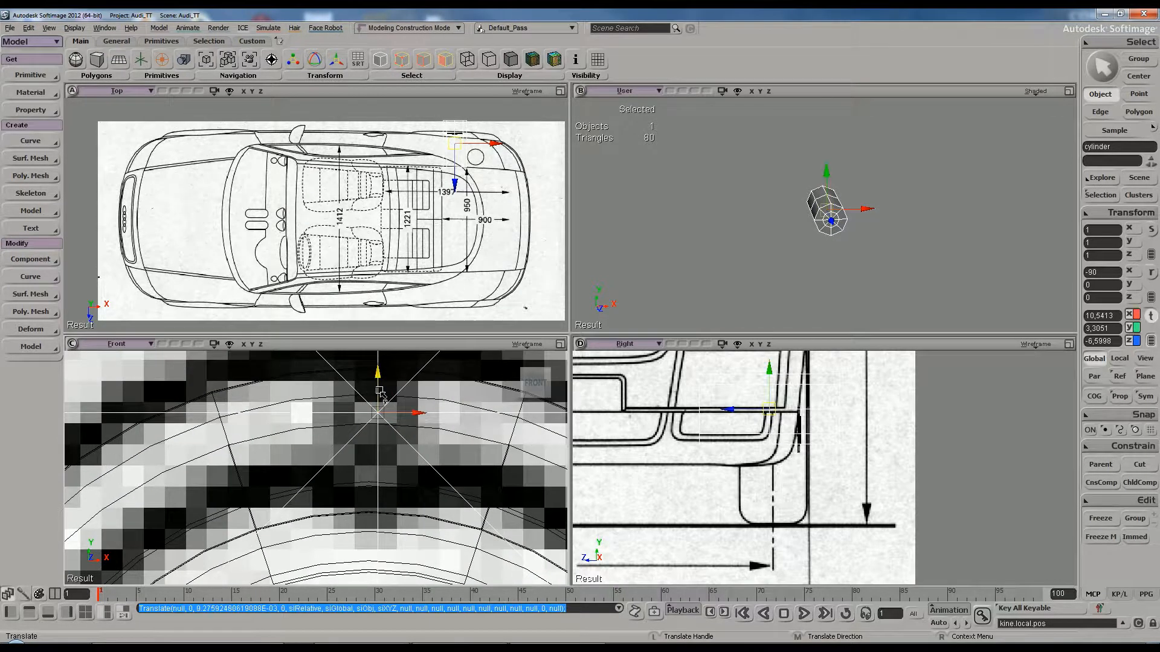
# Scale the cylinder's cross-section to about 0.066 in local X and Z to match the bolt on the blueprint
pyautogui.scroll(-5, 380, 393)
pyautogui.press('x')
pyautogui.moveTo(371, 432); pyautogui.dragTo(299, 478)
pyautogui.scroll(8, 399, 418)
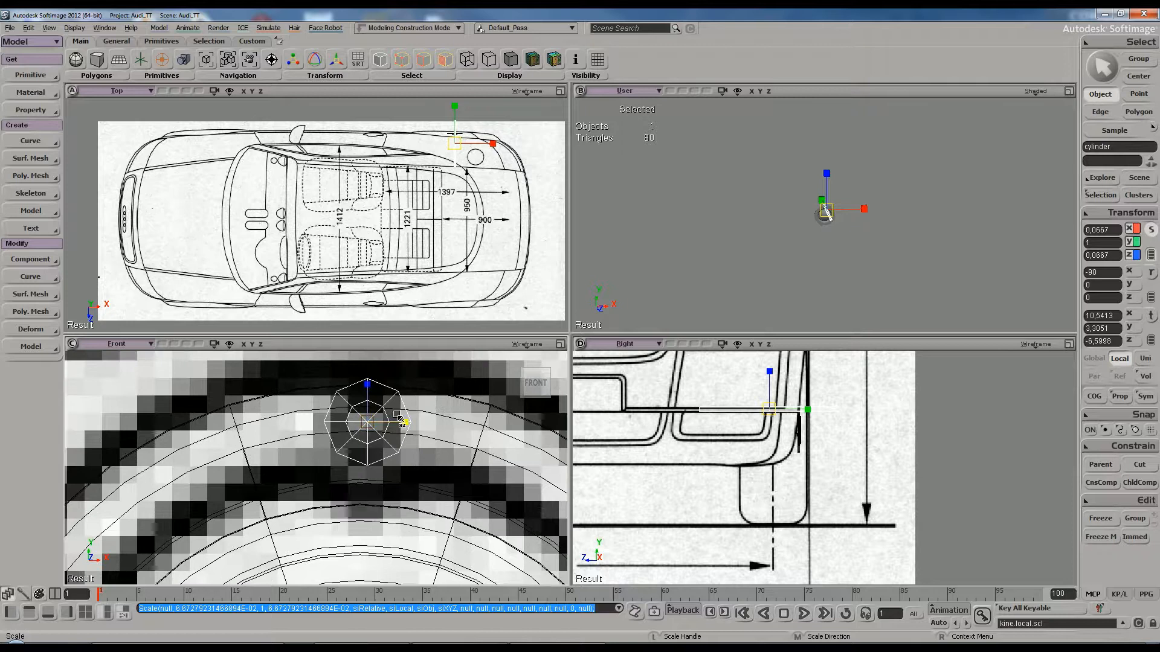
pyautogui.moveTo(391, 408); pyautogui.dragTo(391, 413)
pyautogui.scroll(-3, 390, 414)
pyautogui.press('space')
# Lower the cylinder to about Y 3.26 and scale its cross-section to about 0.063 in local X and Z
pyautogui.press('s')
pyautogui.moveTo(743, 262); pyautogui.dragTo(846, 228, button='right')
pyautogui.moveTo(846, 227); pyautogui.dragTo(886, 217, button='middle')
pyautogui.moveTo(886, 217); pyautogui.dragTo(811, 191, button='right')
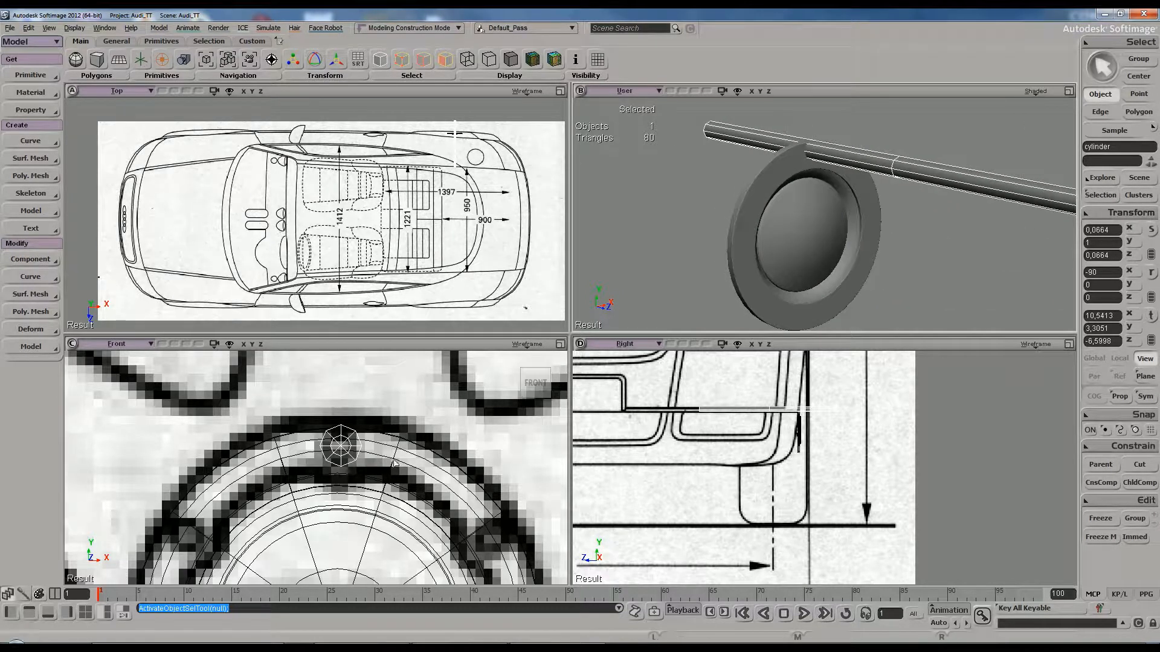
pyautogui.scroll(2, 413, 499)
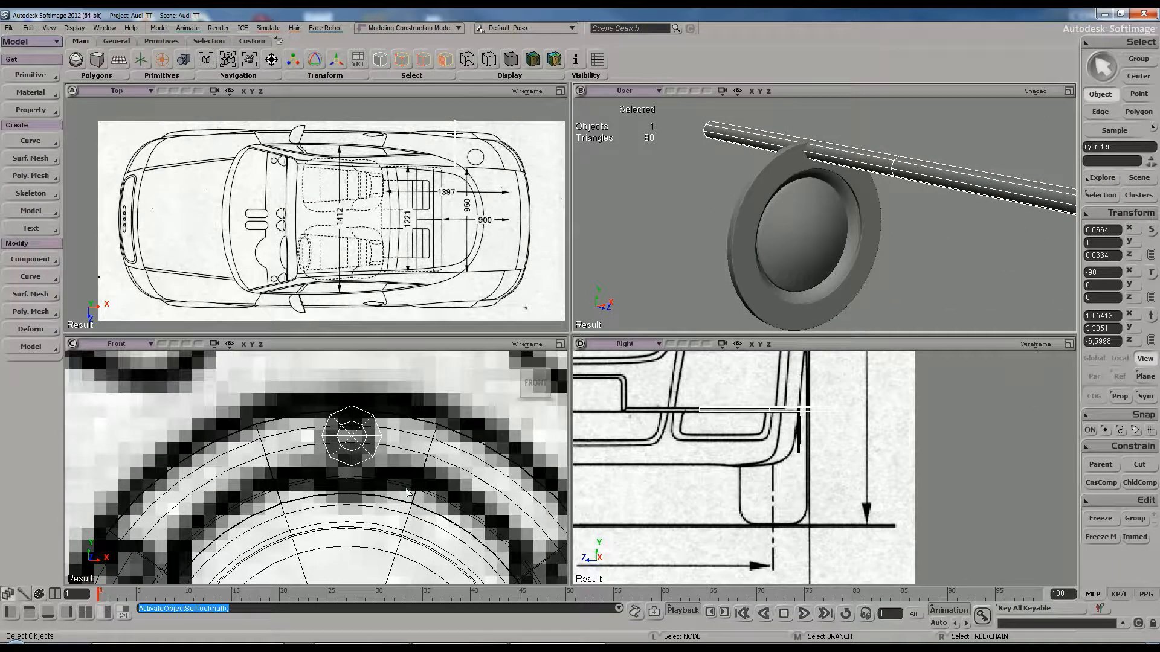
pyautogui.press('v')
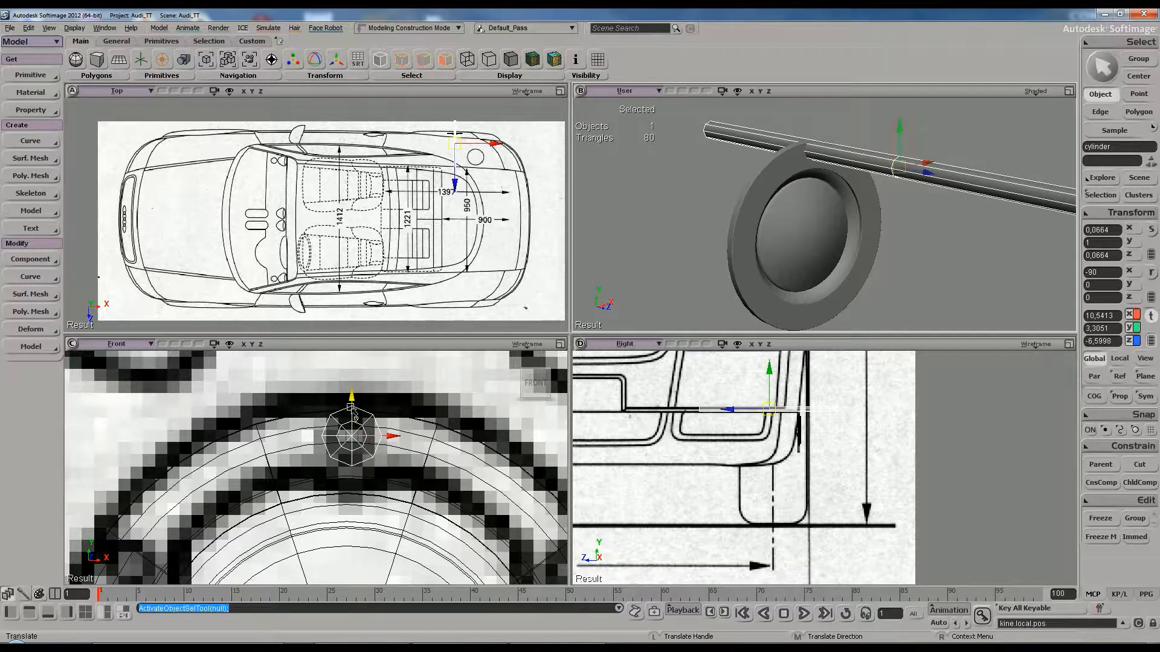
pyautogui.moveTo(353, 405); pyautogui.dragTo(372, 436)
pyautogui.press('x')
pyautogui.press('space')
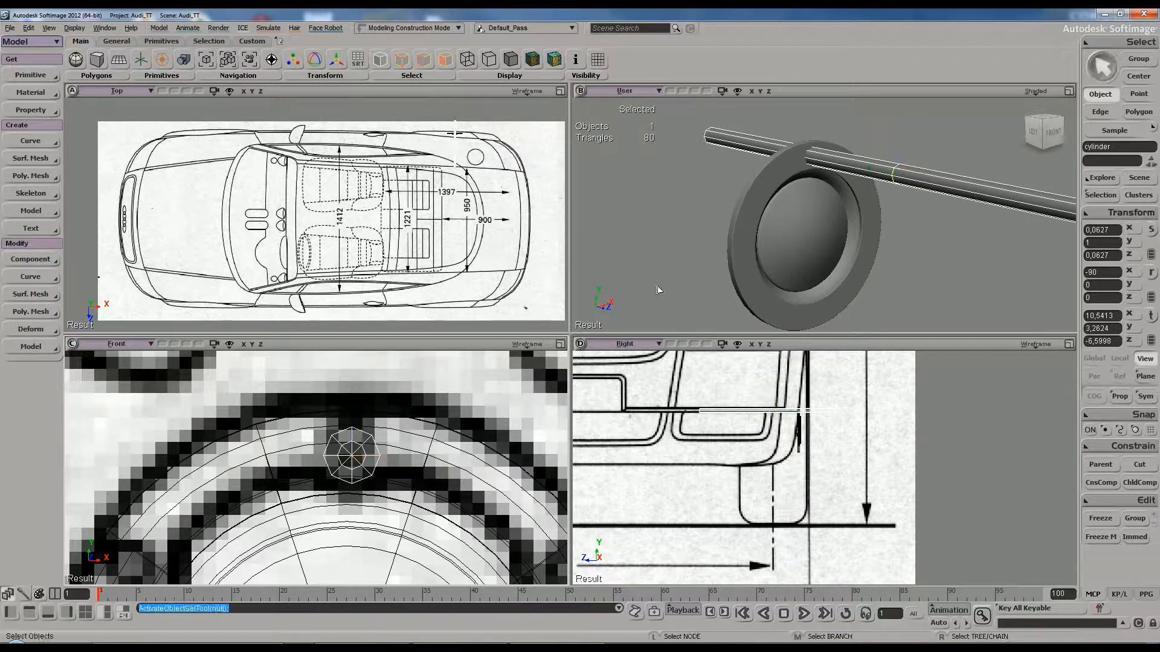
# Slide the cylinder along Z through the hub ring to about Z -6.88 and deselect it
pyautogui.moveTo(678, 259); pyautogui.dragTo(636, 275)
pyautogui.press('s')
pyautogui.moveTo(722, 247)
pyautogui.mouseDown(button='right')
pyautogui.moveTo(686, 247)
pyautogui.moveTo(738, 251)
pyautogui.moveTo(725, 256)
pyautogui.mouseUp(button='right')
pyautogui.click(867, 205)
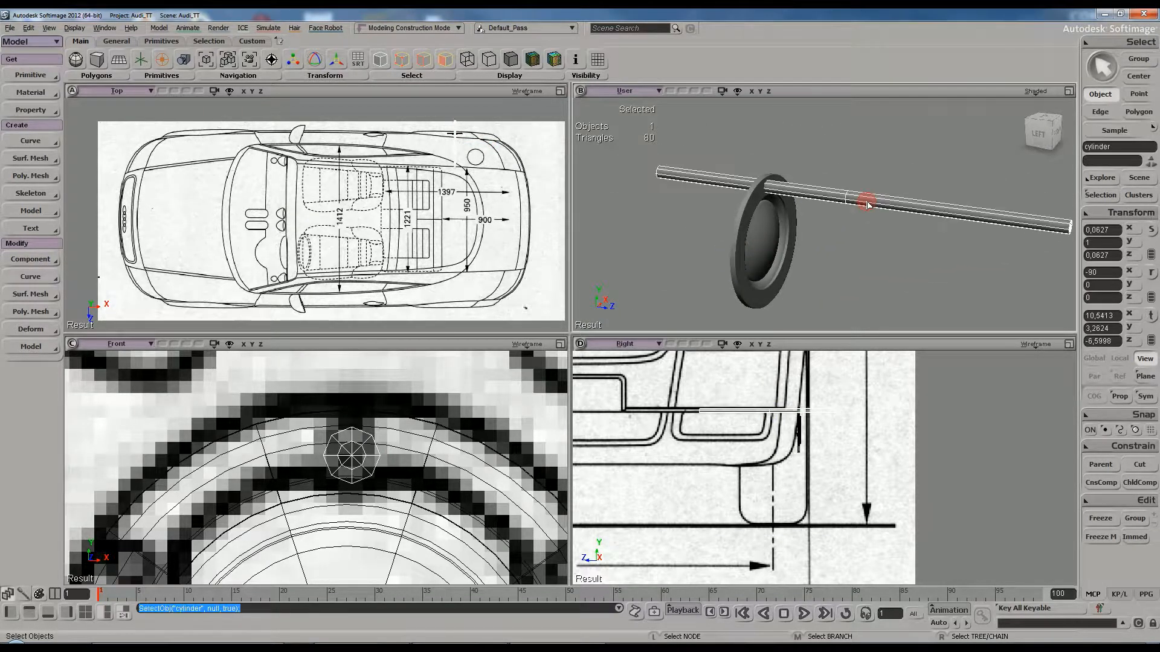
pyautogui.press('v')
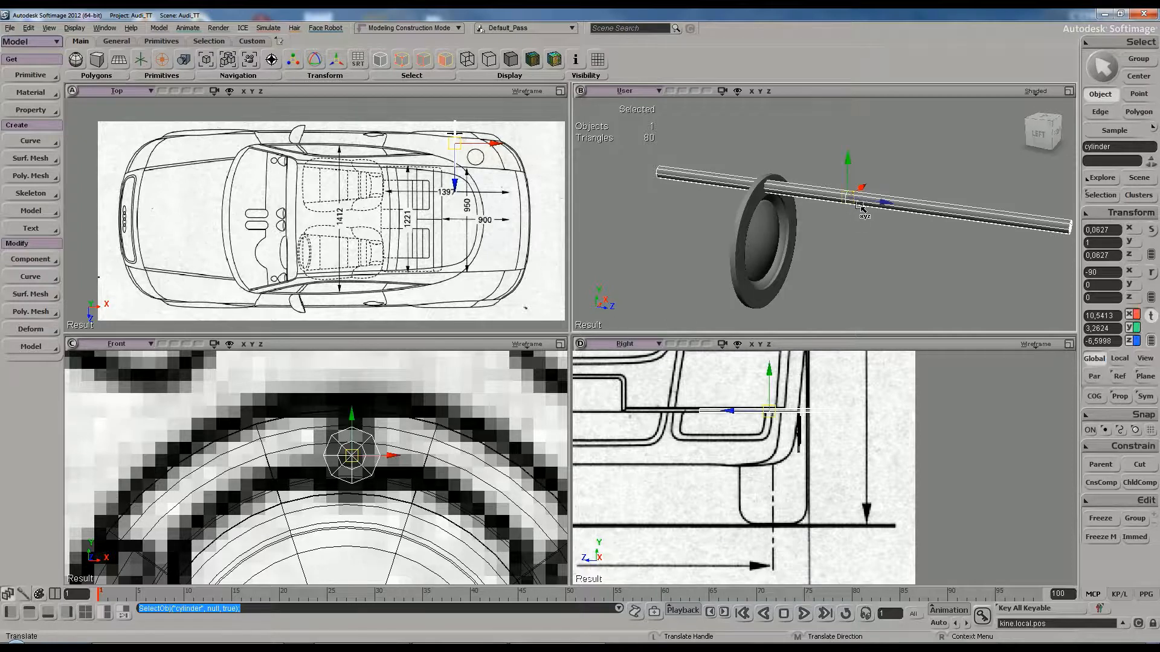
pyautogui.moveTo(879, 206); pyautogui.dragTo(853, 209)
pyautogui.moveTo(865, 247); pyautogui.dragTo(824, 238, button='right')
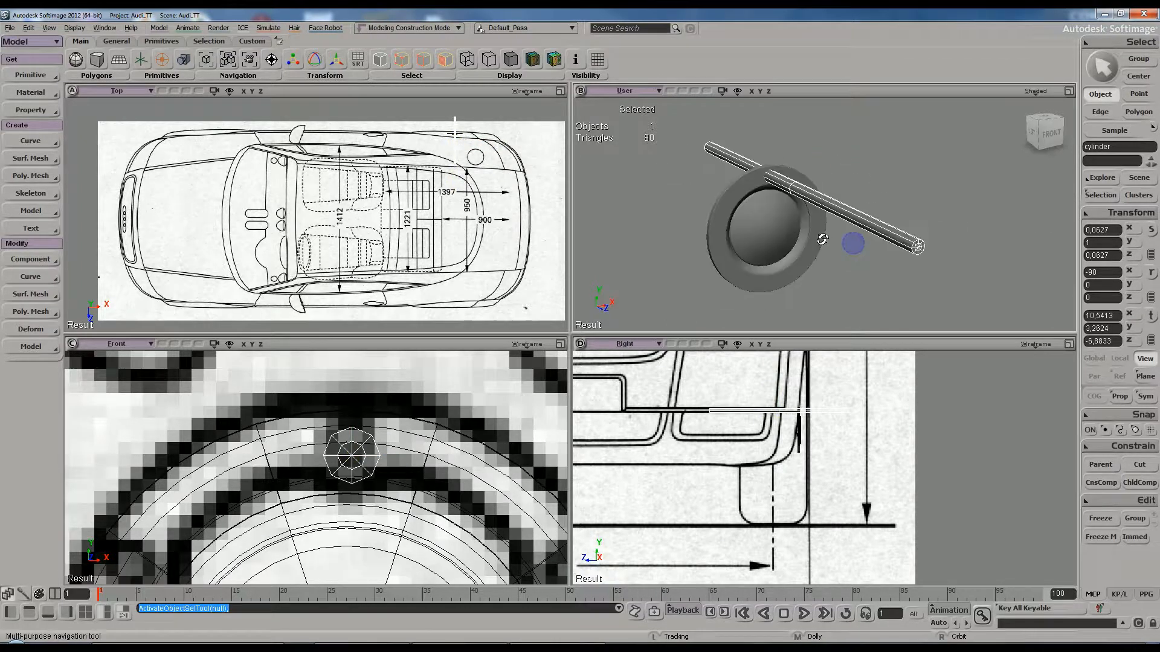
pyautogui.click(835, 277)
pyautogui.moveTo(864, 280); pyautogui.dragTo(797, 259, button='middle')
pyautogui.moveTo(798, 258); pyautogui.dragTo(875, 252)
pyautogui.moveTo(875, 252)
pyautogui.mouseDown(button='right')
pyautogui.moveTo(864, 238)
pyautogui.moveTo(864, 250)
pyautogui.mouseUp(button='right')
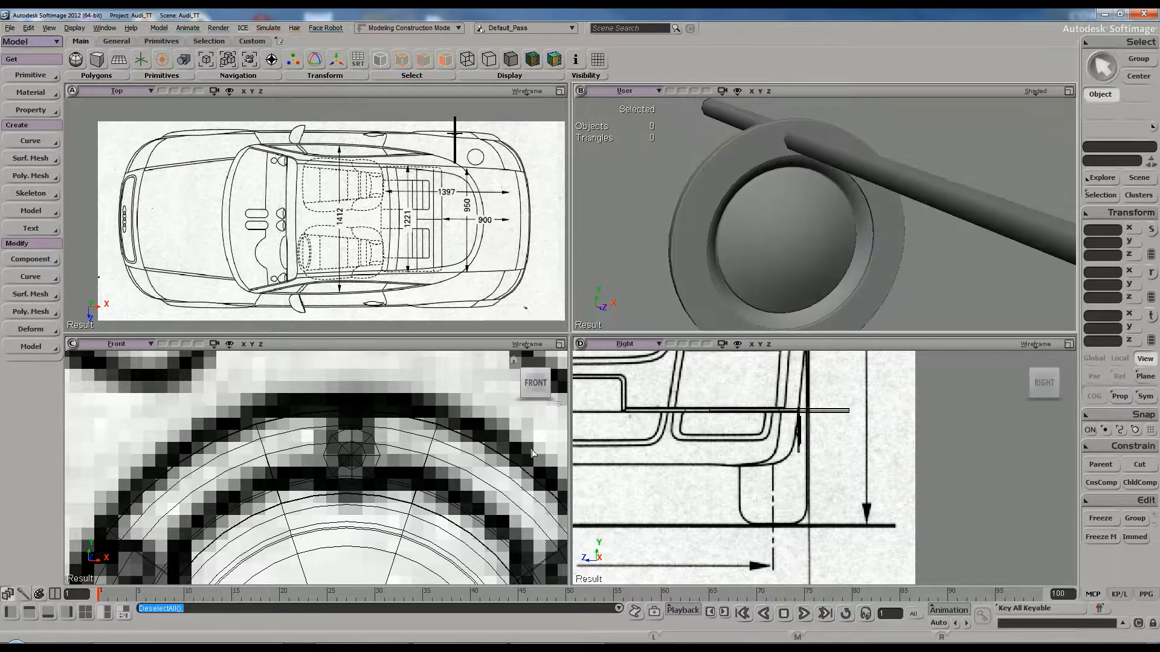
pyautogui.scroll(-3, 471, 446)
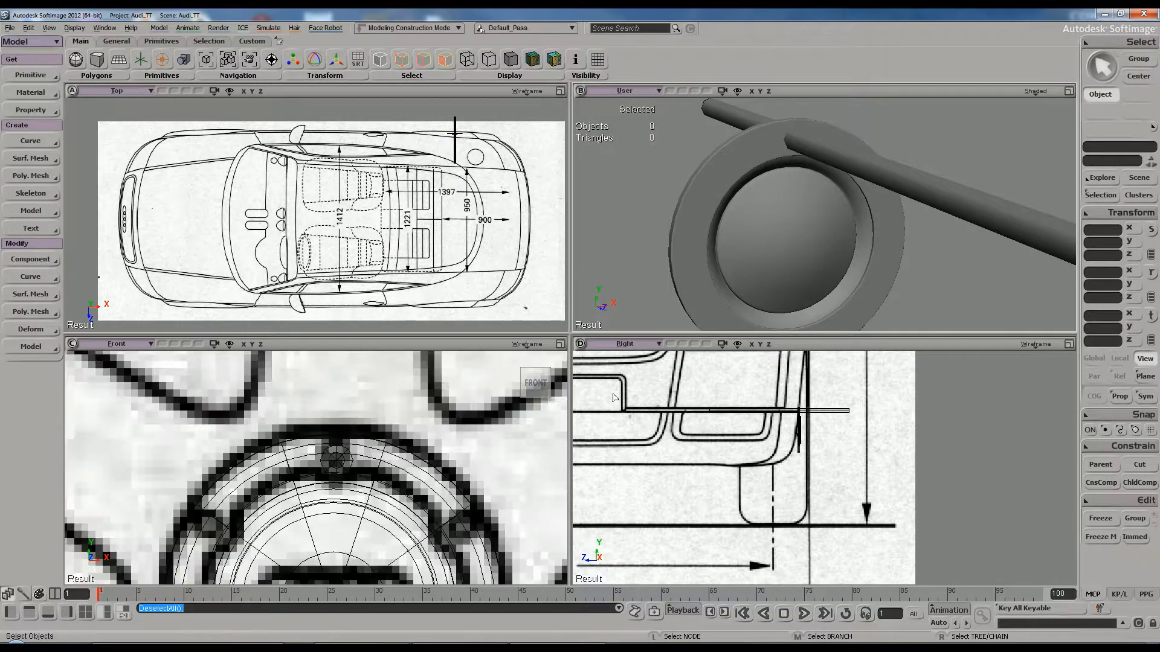
pyautogui.click(350, 463)
pyautogui.press('s')
pyautogui.scroll(-4, 375, 423)
pyautogui.press('space')
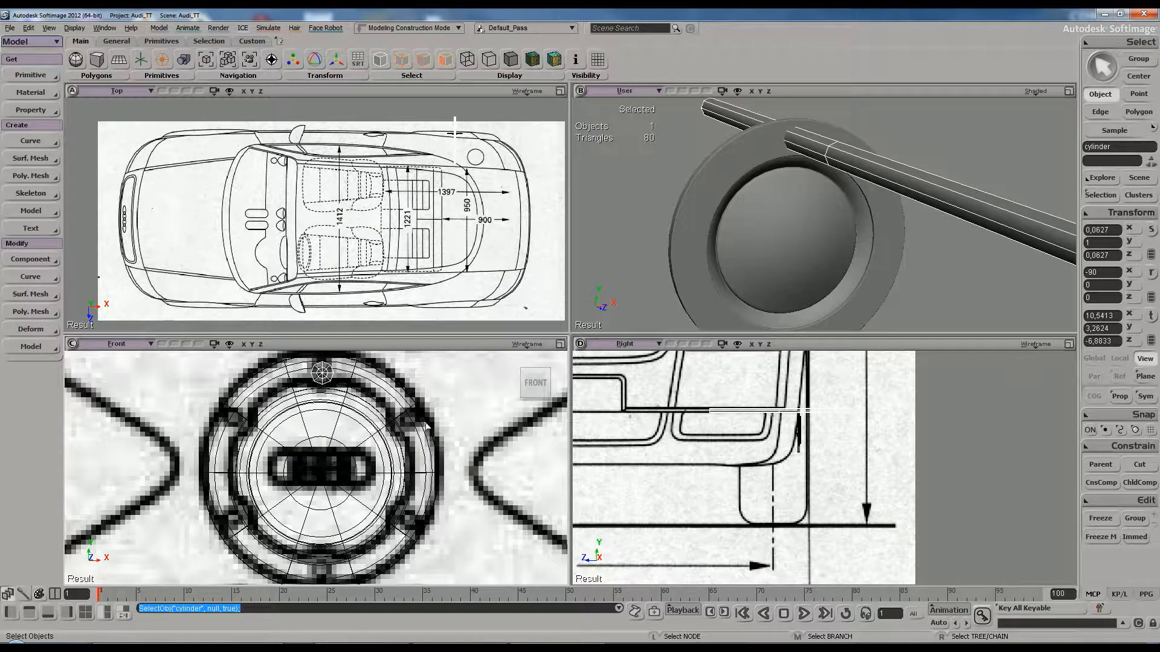
pyautogui.click(658, 259)
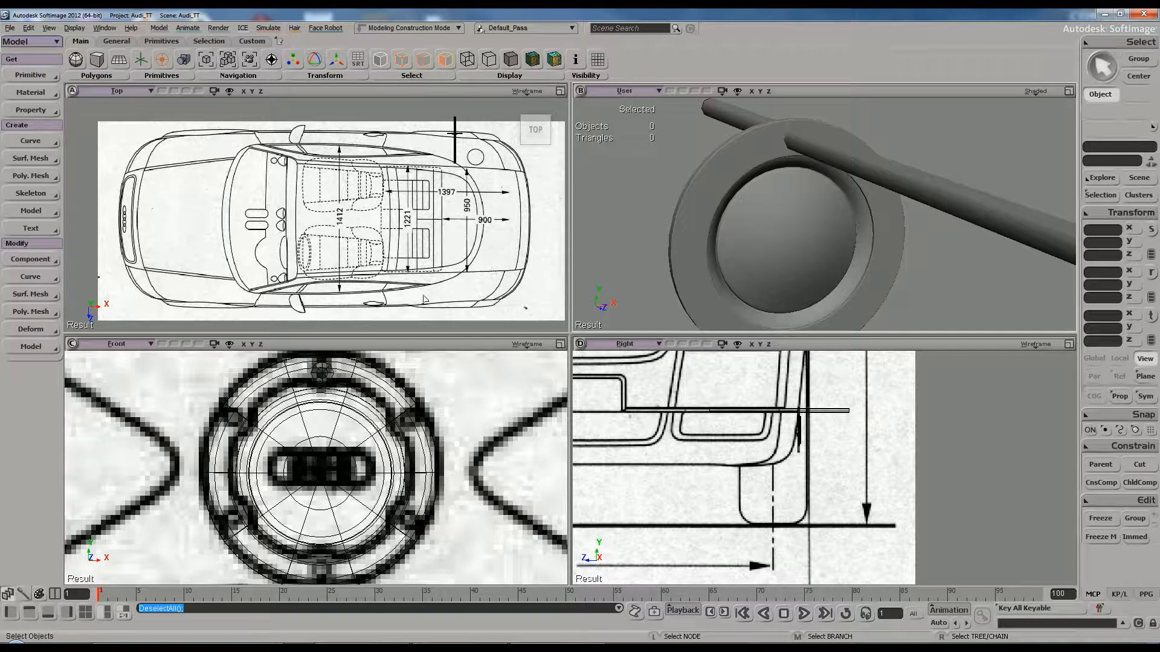
# Replace the Top view with the scene Explorer and create a null
pyautogui.click(118, 89)
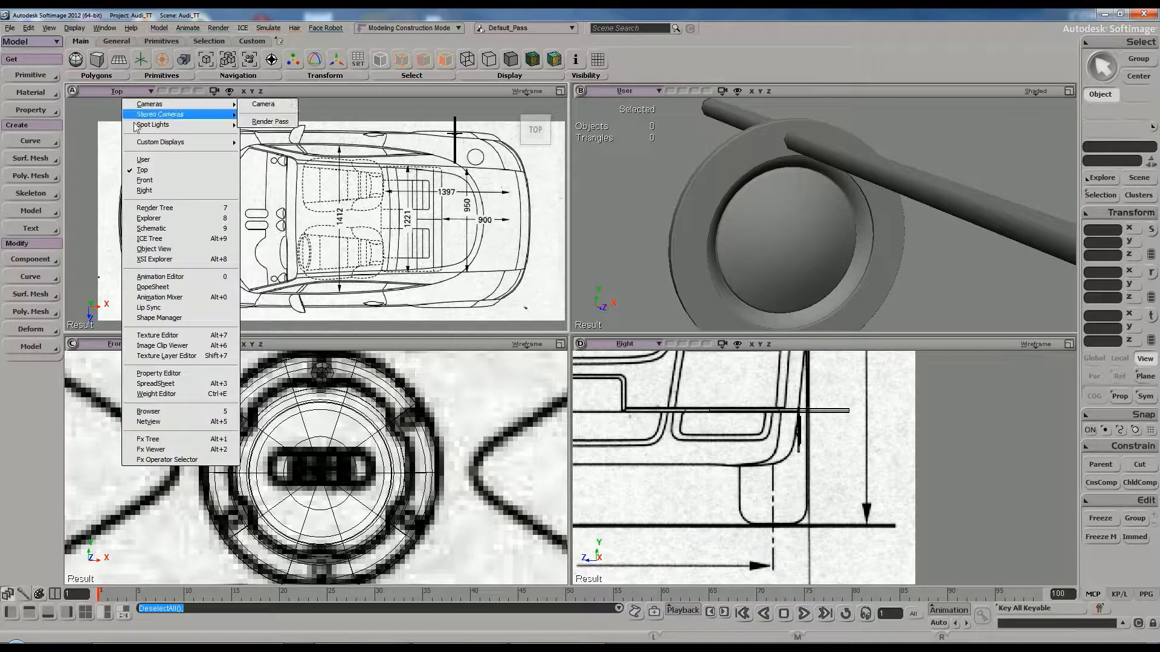
pyautogui.click(148, 218)
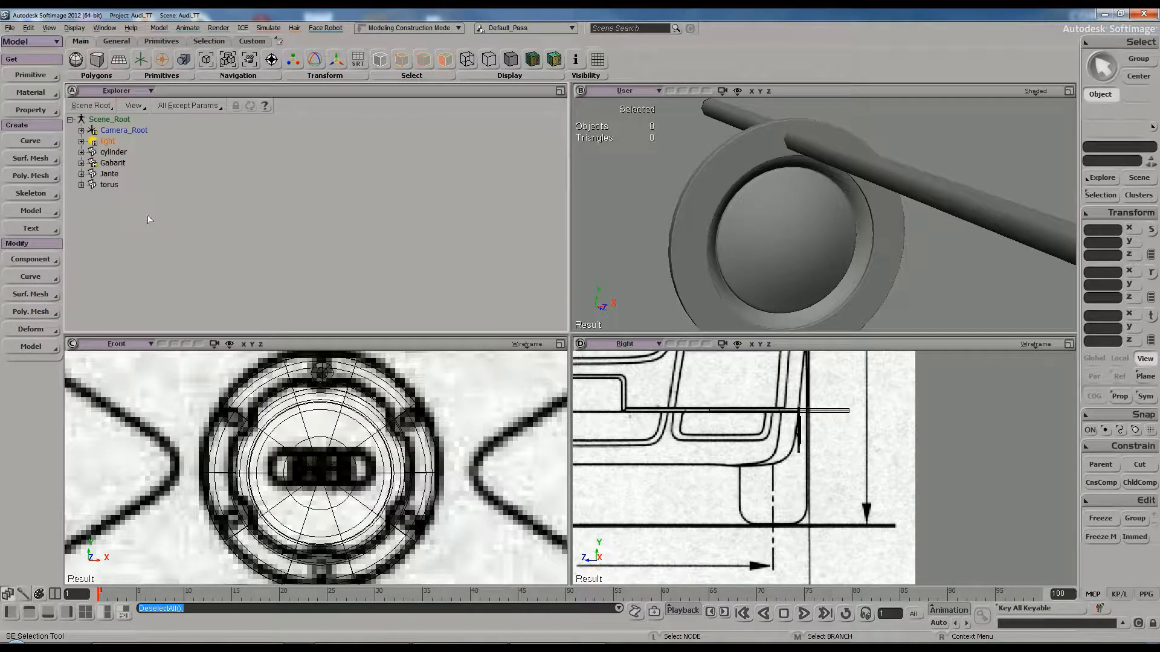
pyautogui.click(32, 71)
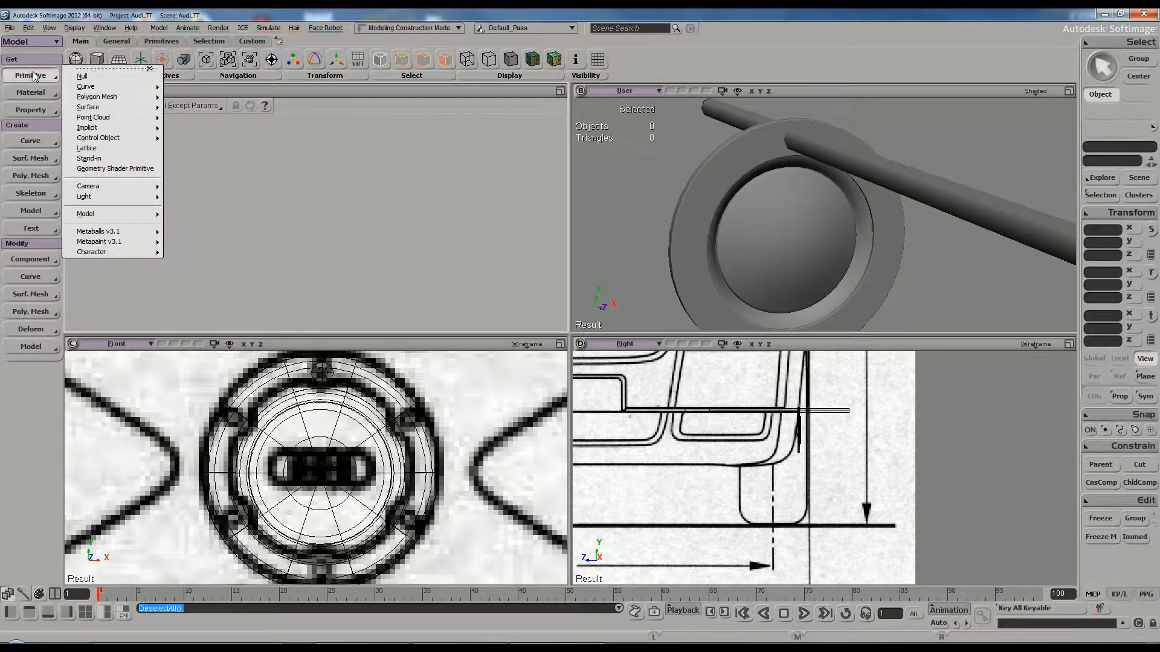
pyautogui.click(85, 77)
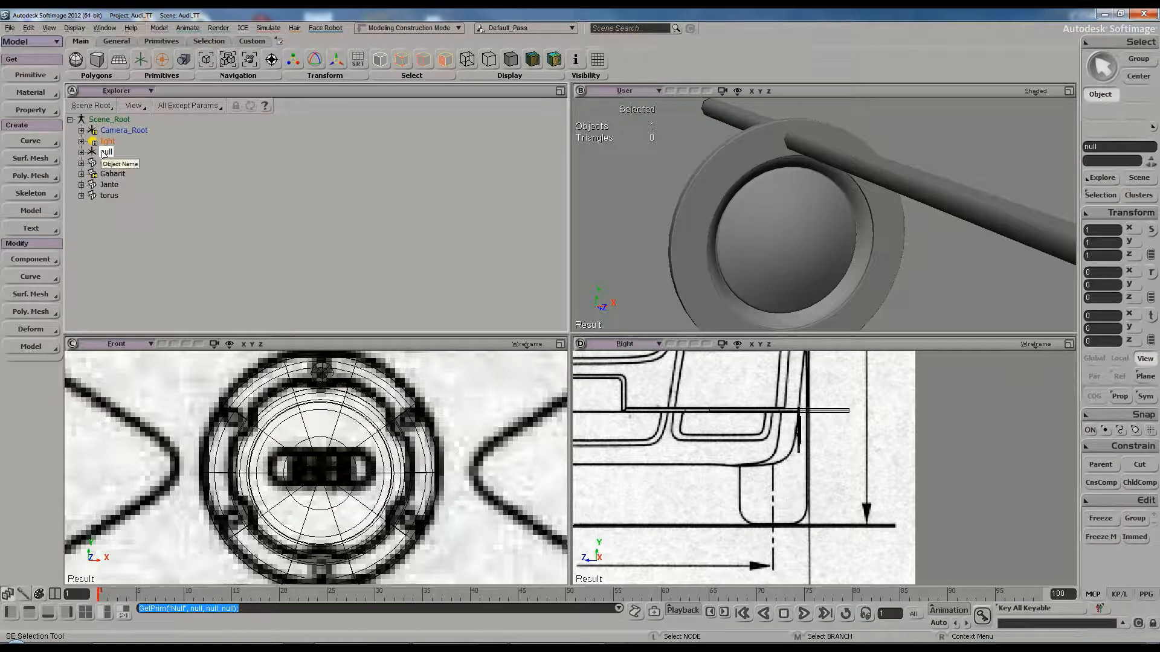
# Match all transforms of the null to the Jante object
pyautogui.click(1115, 212)
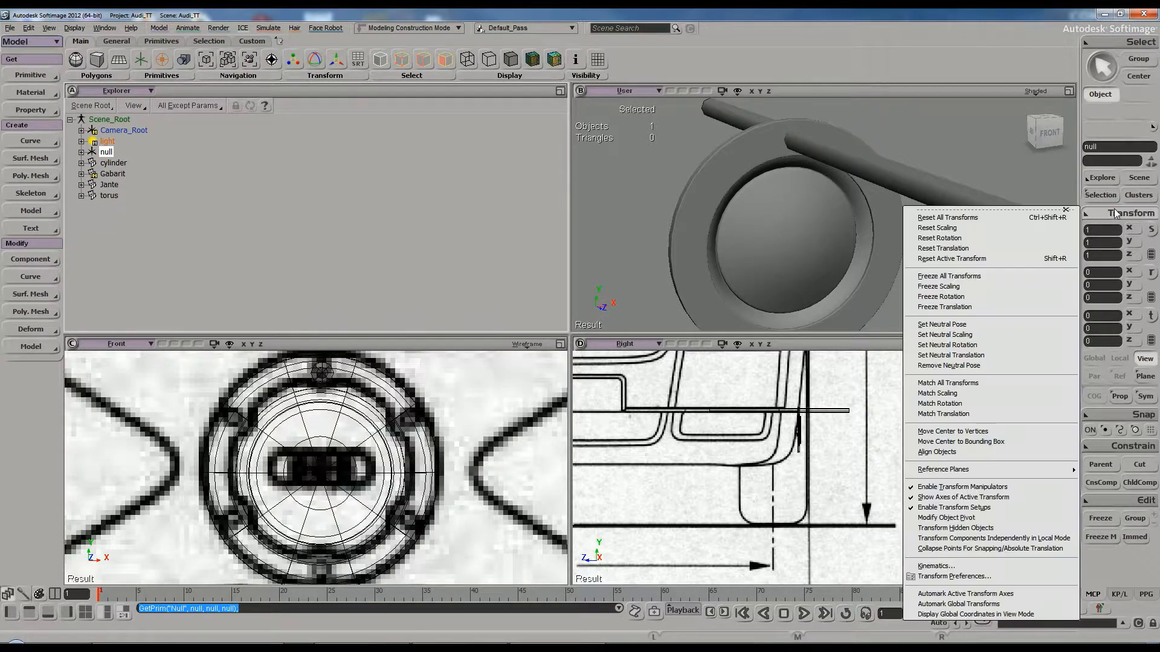
pyautogui.click(977, 387)
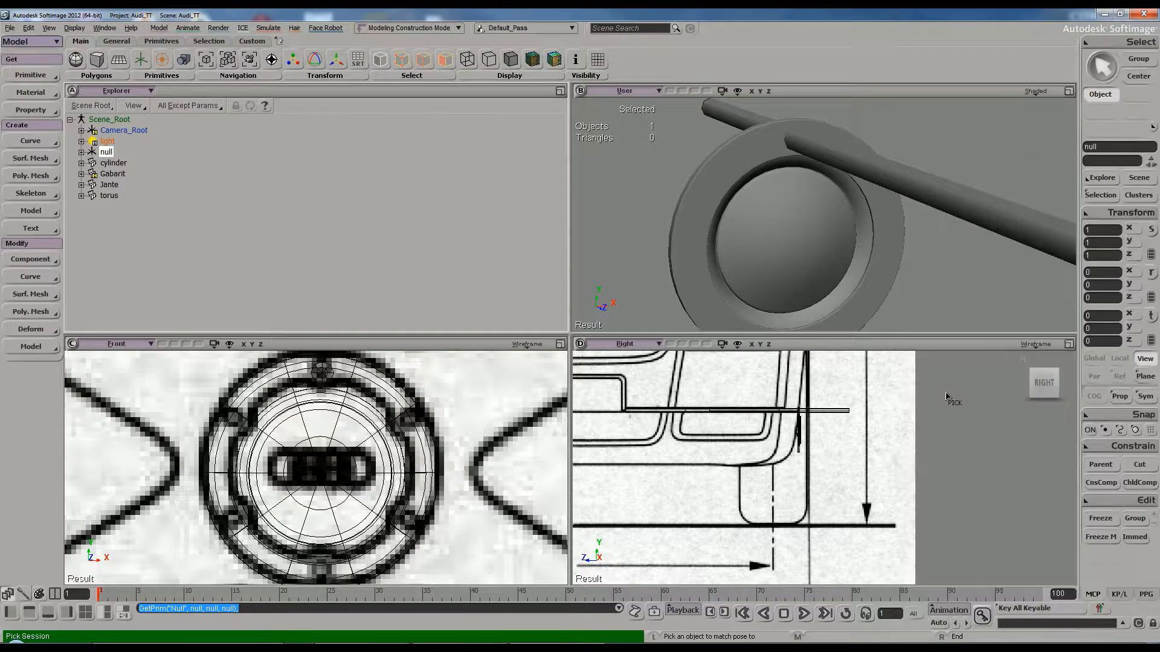
pyautogui.click(331, 443)
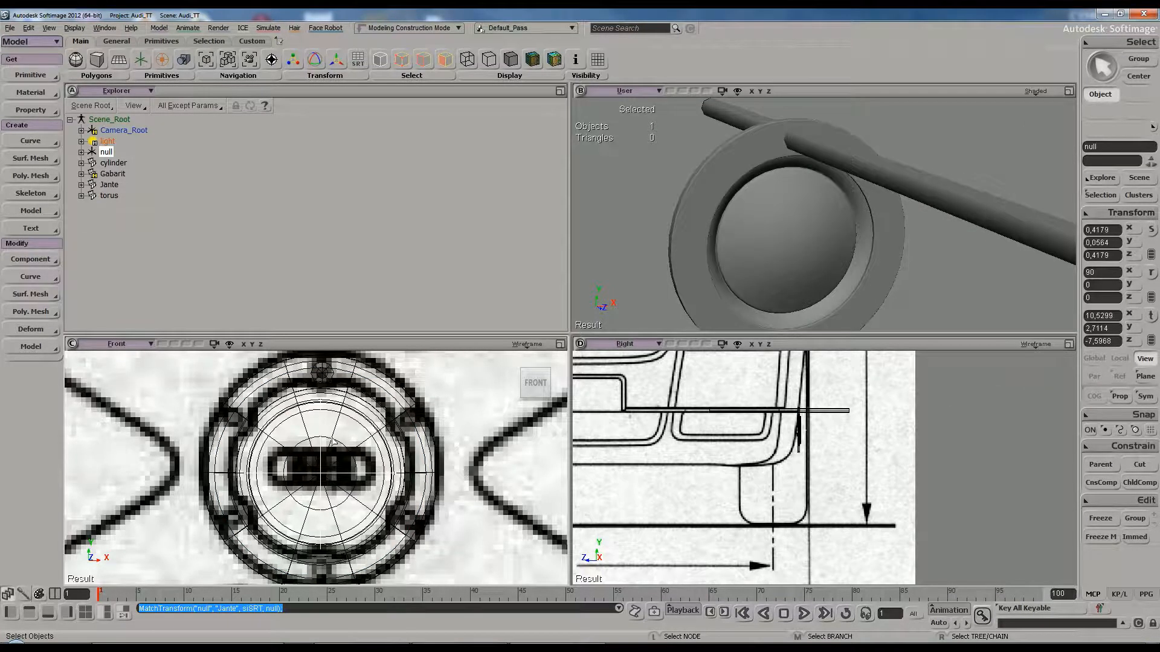
# Move the null along global Z to the hub, at about Z -7.41
pyautogui.scroll(5, 335, 441)
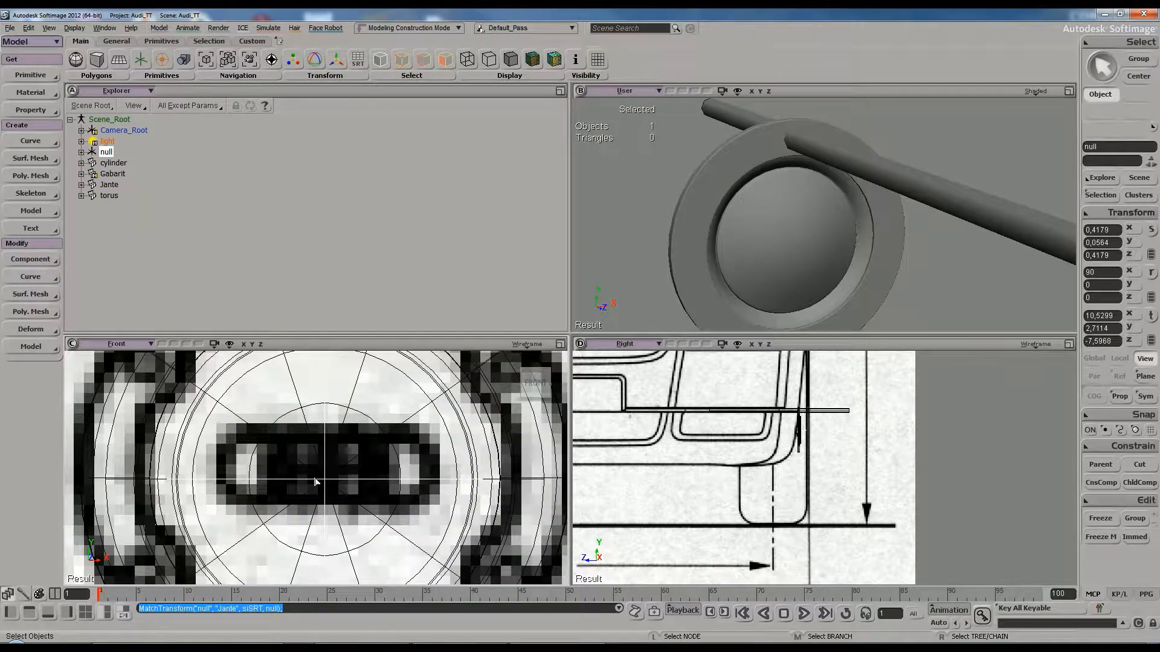
pyautogui.press('s')
pyautogui.moveTo(813, 221); pyautogui.dragTo(835, 225, button='right')
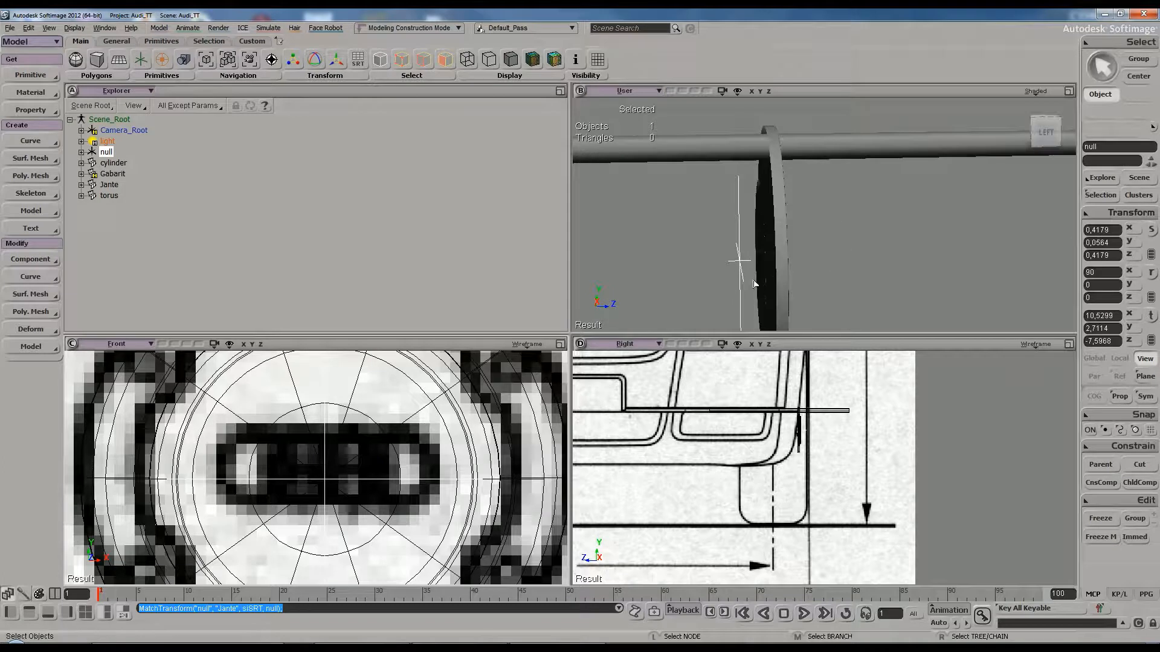
pyautogui.press('v')
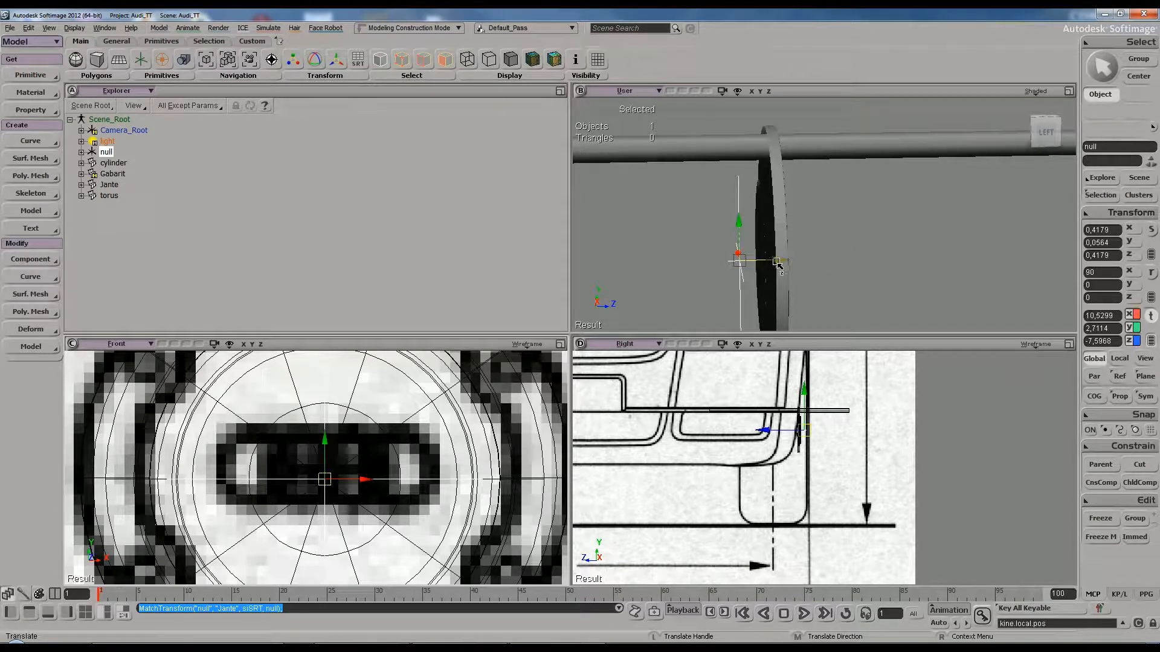
pyautogui.moveTo(778, 264); pyautogui.dragTo(814, 259)
# Turn on Wireframe On Shaded in the User view to show the hub's edges
pyautogui.press('s')
pyautogui.moveTo(836, 237); pyautogui.dragTo(810, 235, button='right')
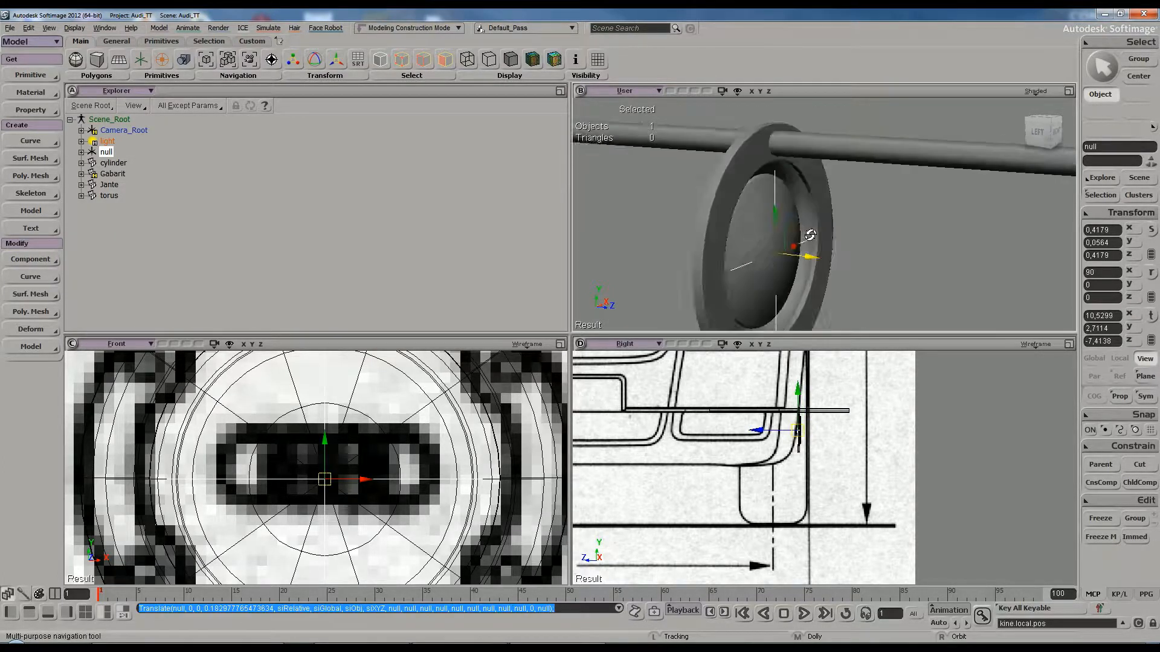
pyautogui.moveTo(810, 235); pyautogui.dragTo(798, 254, button='middle')
pyautogui.moveTo(797, 254); pyautogui.dragTo(860, 220)
pyautogui.click(1035, 92)
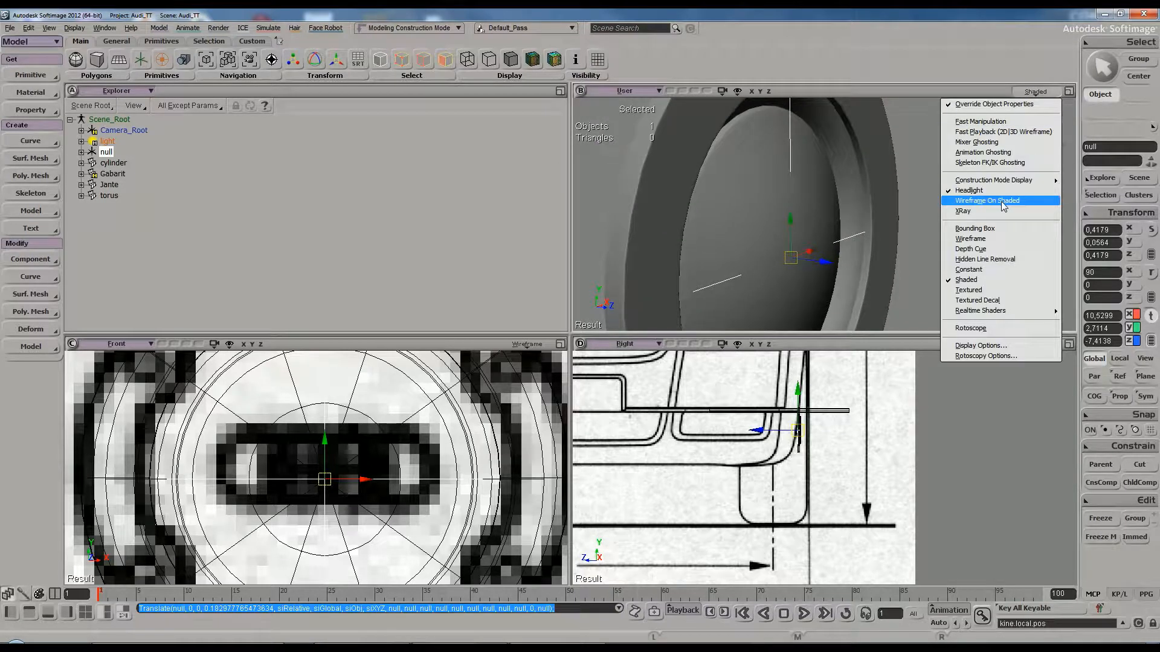
pyautogui.click(1005, 205)
# Move the null along global Z onto the hub's centre vertex, at about Z -7.36
pyautogui.scroll(5, 880, 251)
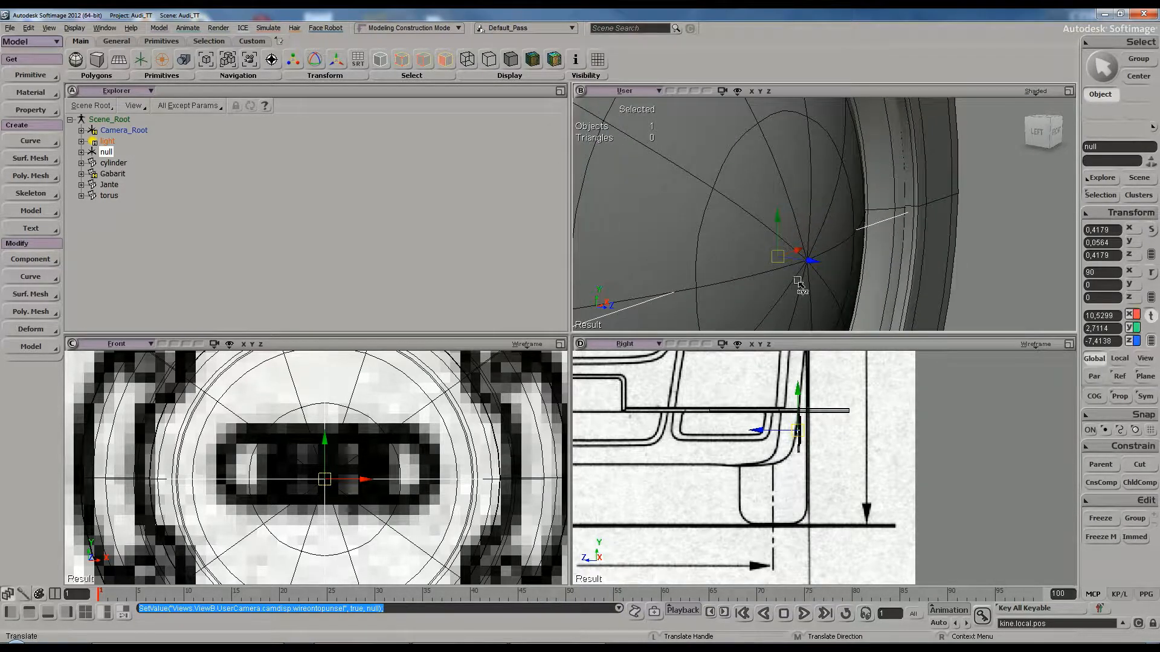
pyautogui.moveTo(808, 261); pyautogui.dragTo(825, 258)
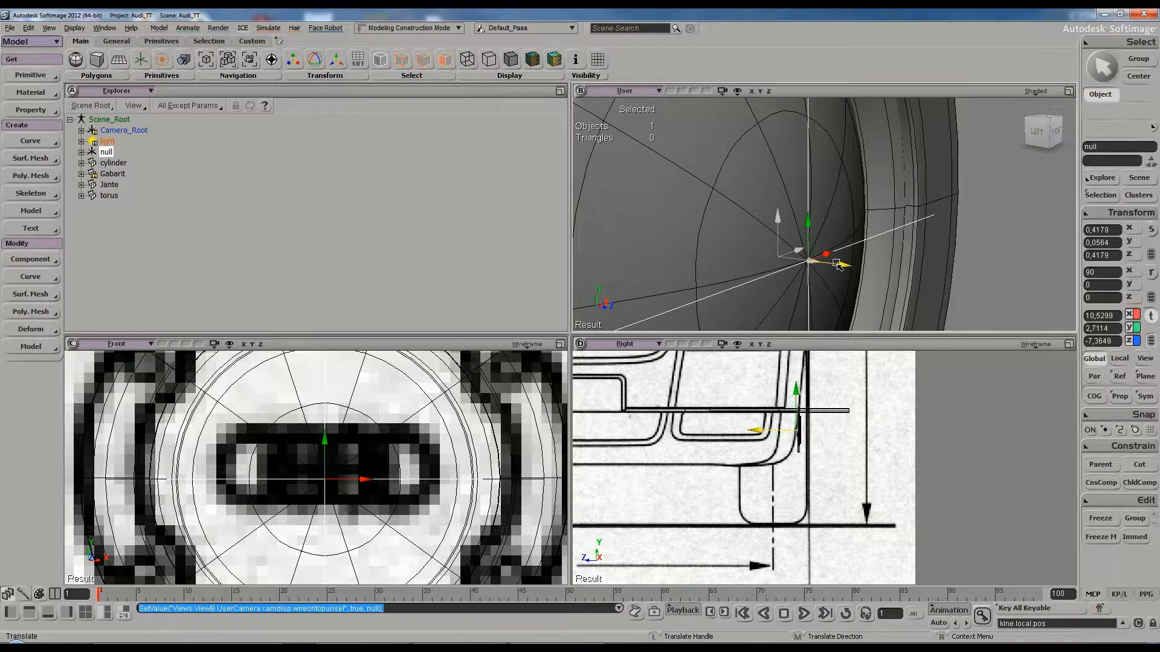
pyautogui.scroll(-5, 876, 242)
pyautogui.press('s')
pyautogui.moveTo(876, 241); pyautogui.dragTo(857, 212, button='right')
pyautogui.scroll(-5, 857, 213)
pyautogui.moveTo(857, 212); pyautogui.dragTo(830, 222)
pyautogui.moveTo(830, 221); pyautogui.dragTo(843, 230, button='right')
pyautogui.scroll(3, 843, 230)
pyautogui.press('space')
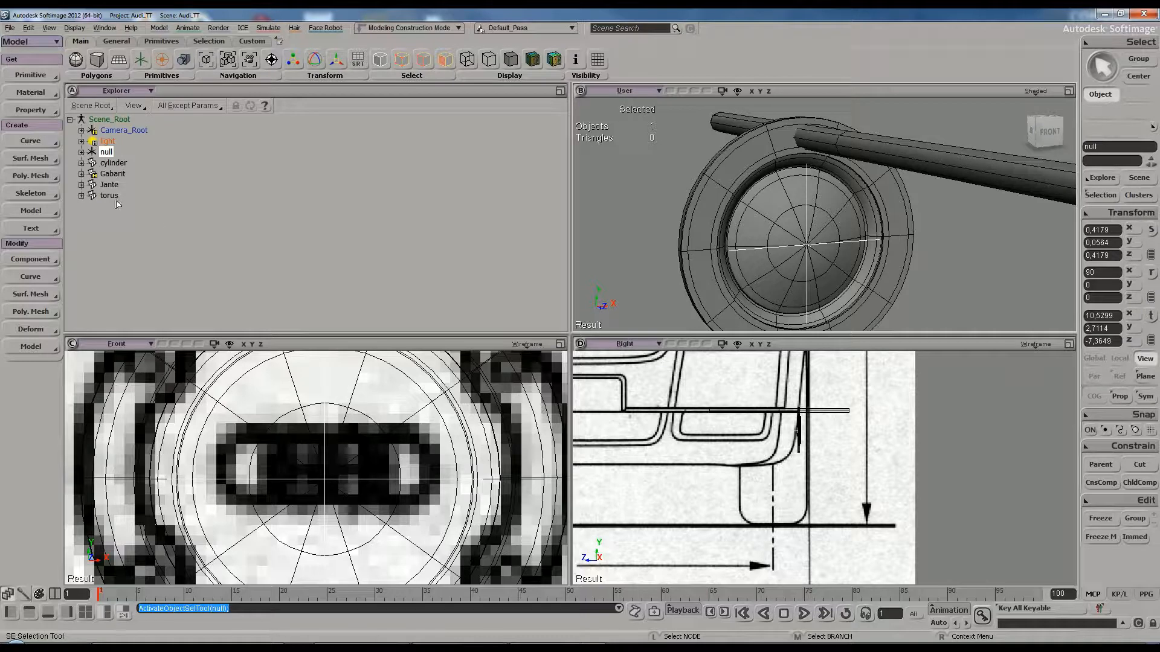
# Duplicate the cylinder and parent the copy under the null in the scene hierarchy
pyautogui.click(923, 163)
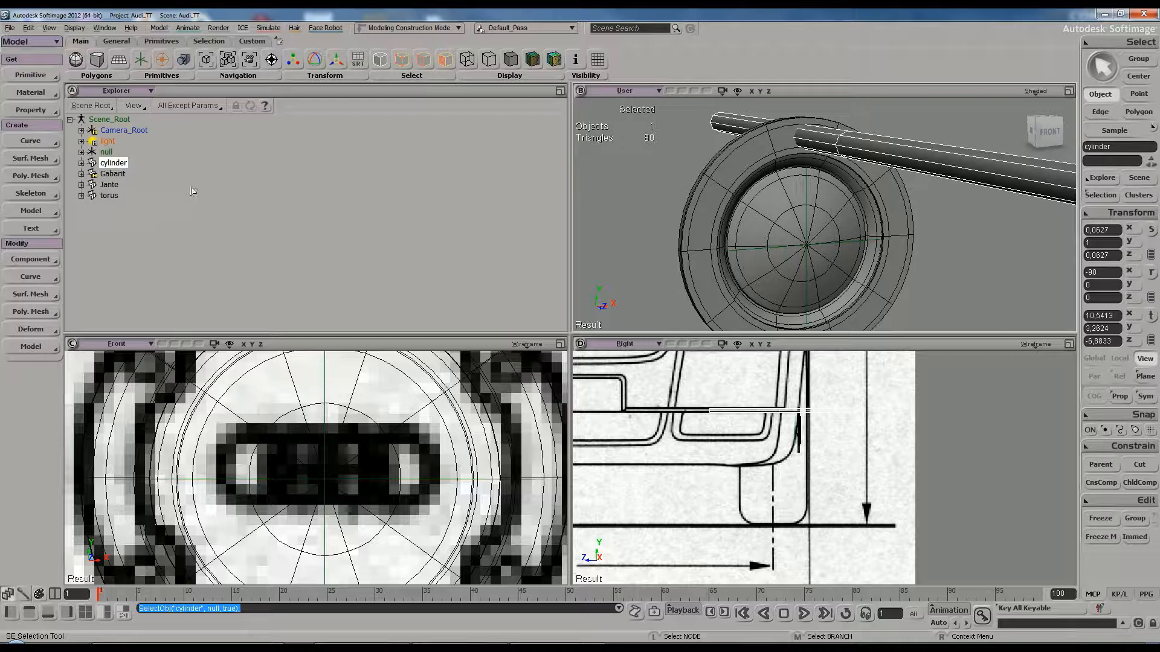
pyautogui.press('ctrl')
pyautogui.hotkey('ctrl', 'd')
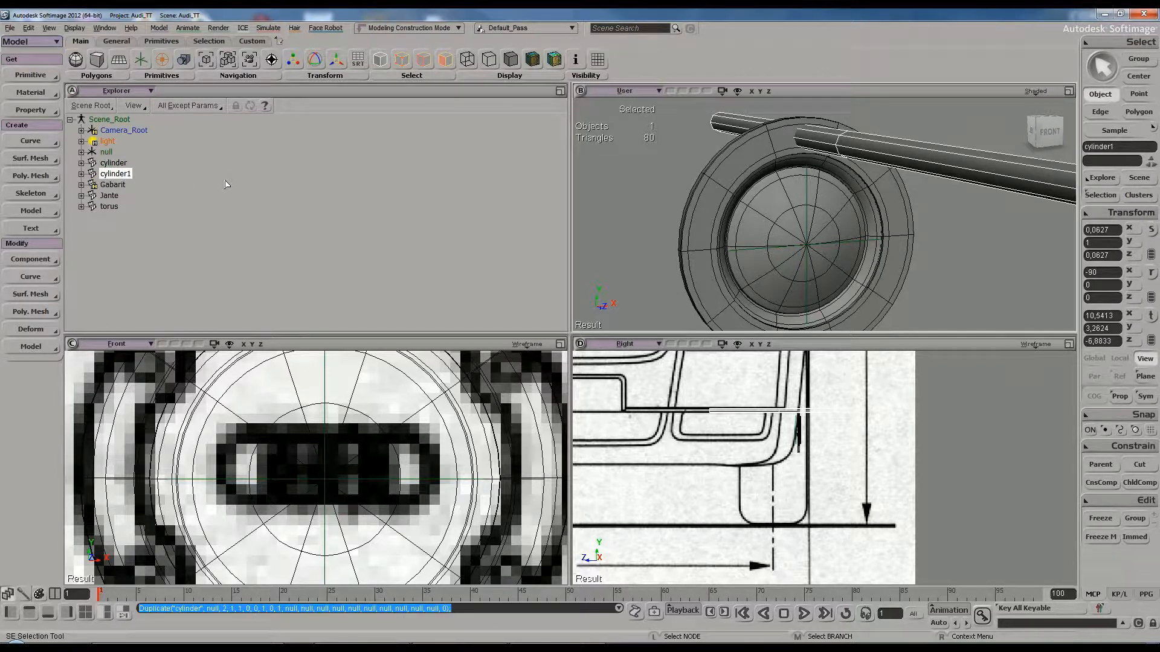
pyautogui.click(115, 174)
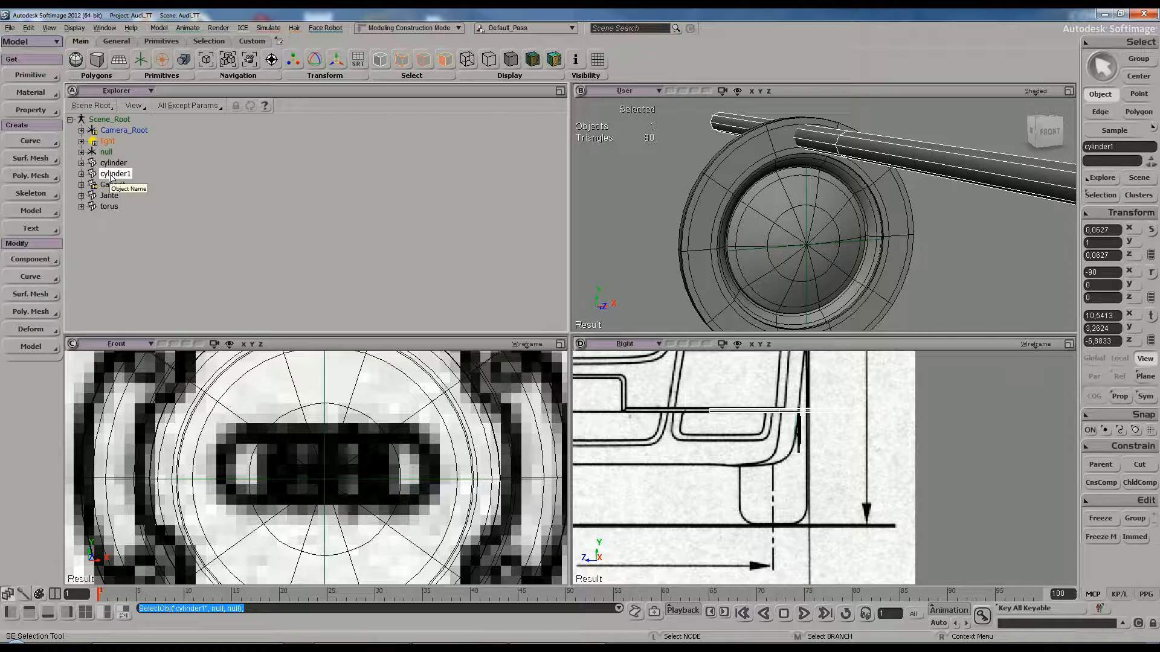
pyautogui.moveTo(109, 176)
pyautogui.mouseDown()
pyautogui.moveTo(97, 154)
pyautogui.moveTo(106, 155)
pyautogui.mouseUp()
pyautogui.click(106, 154)
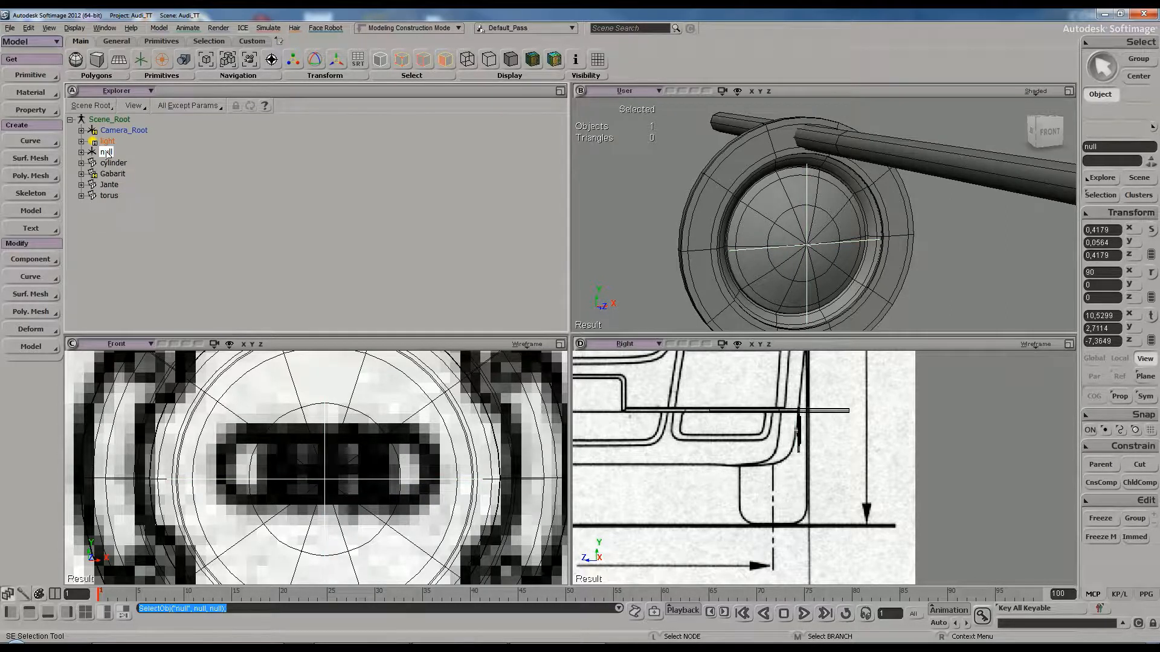
pyautogui.click(83, 152)
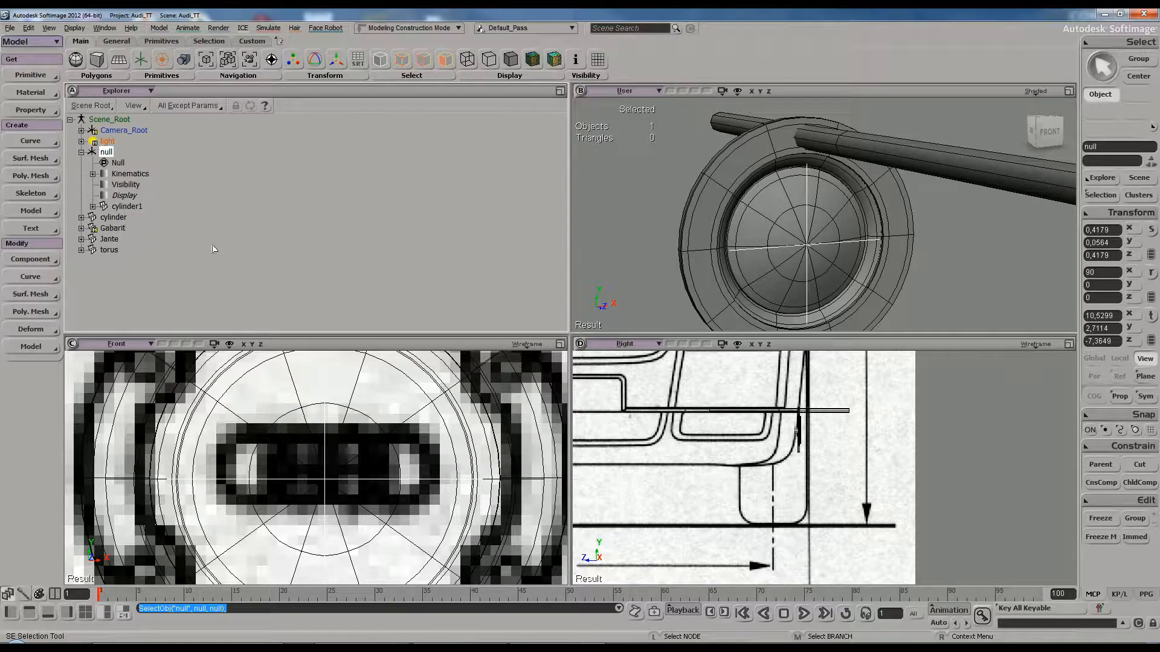
# Rotate the null 60° about global Z so its child cylinder swings to the next bolt position
pyautogui.press('c')
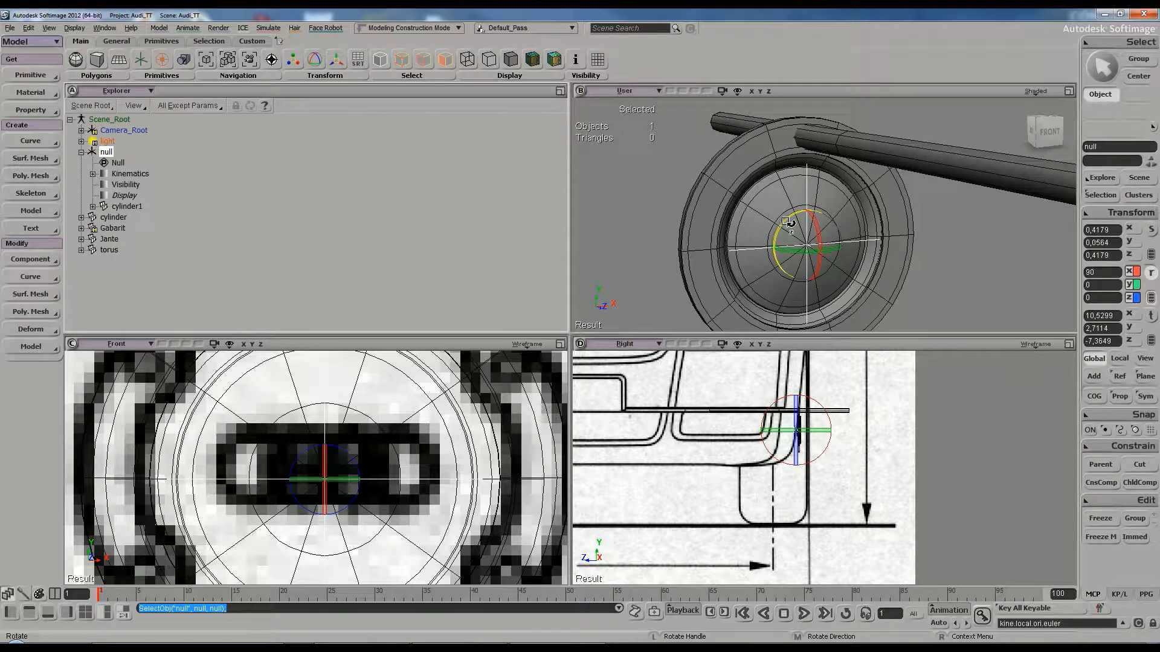
pyautogui.scroll(-4, 285, 447)
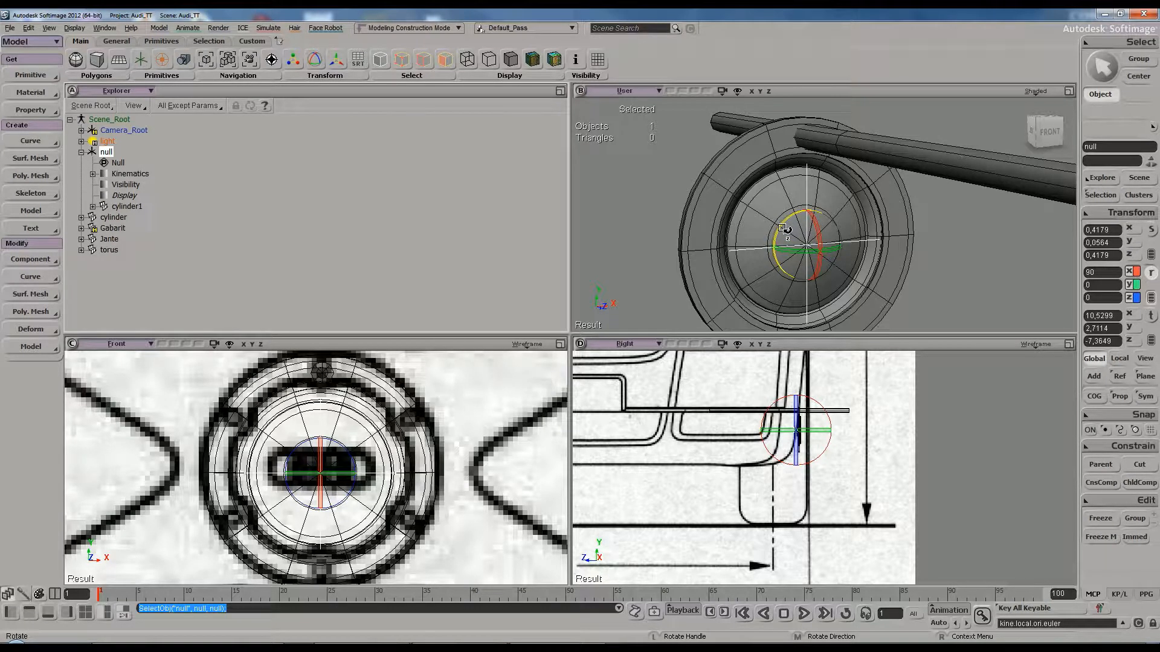
pyautogui.moveTo(789, 226); pyautogui.dragTo(743, 278)
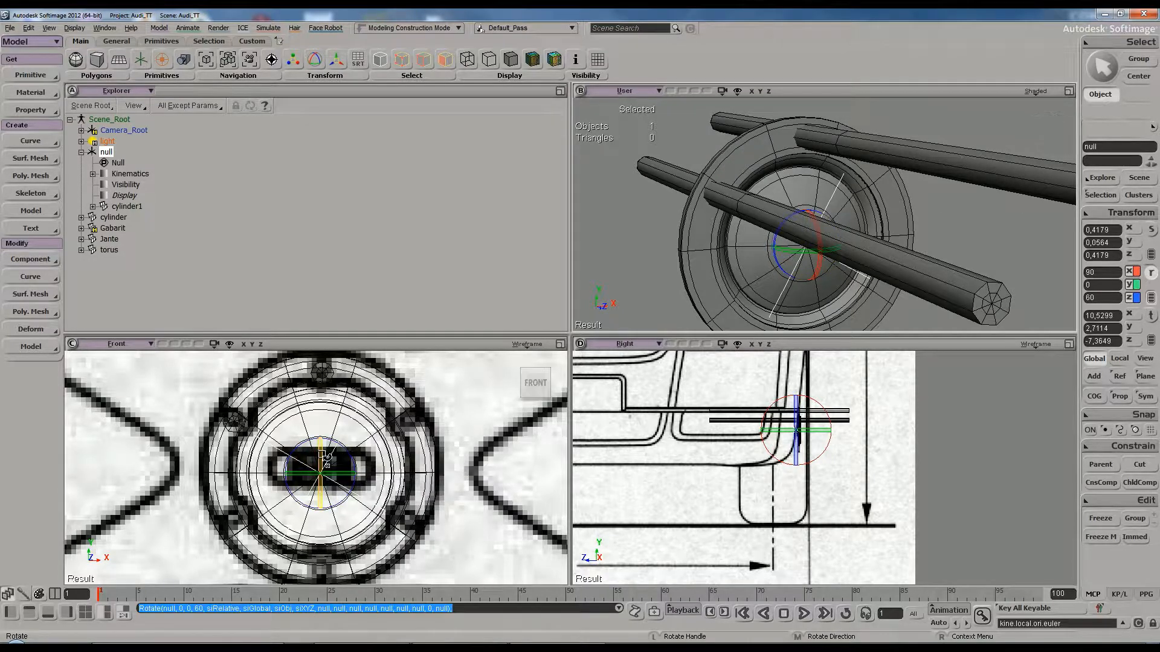
pyautogui.scroll(3, 310, 431)
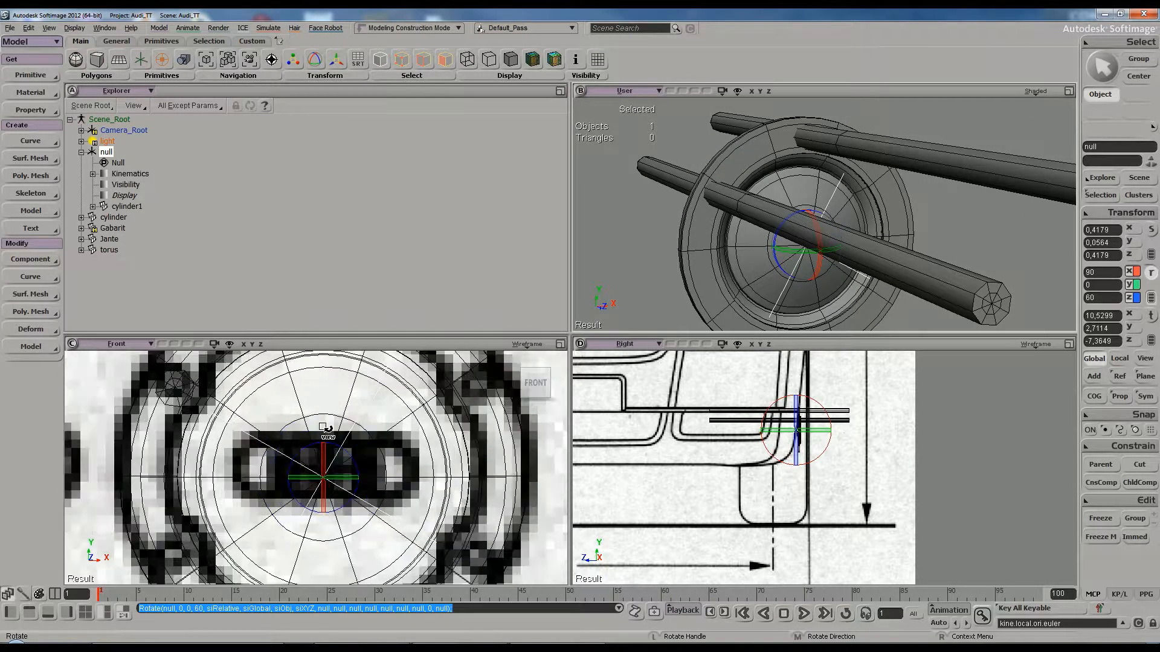
pyautogui.press('s')
pyautogui.scroll(-5, 314, 438)
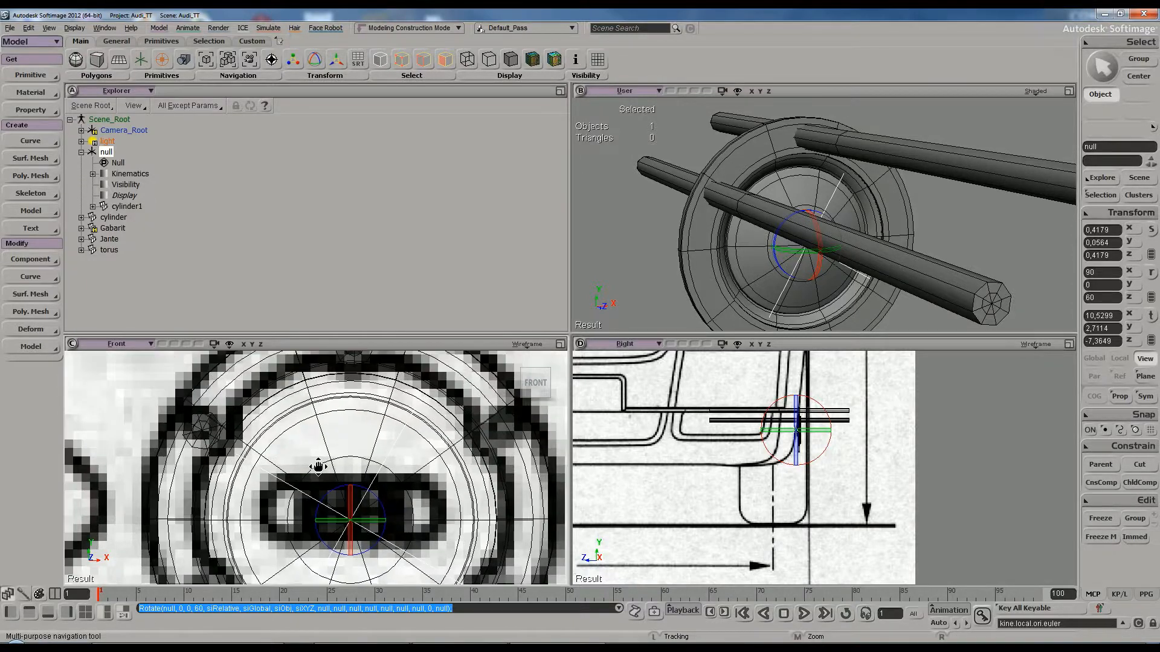
pyautogui.press('c')
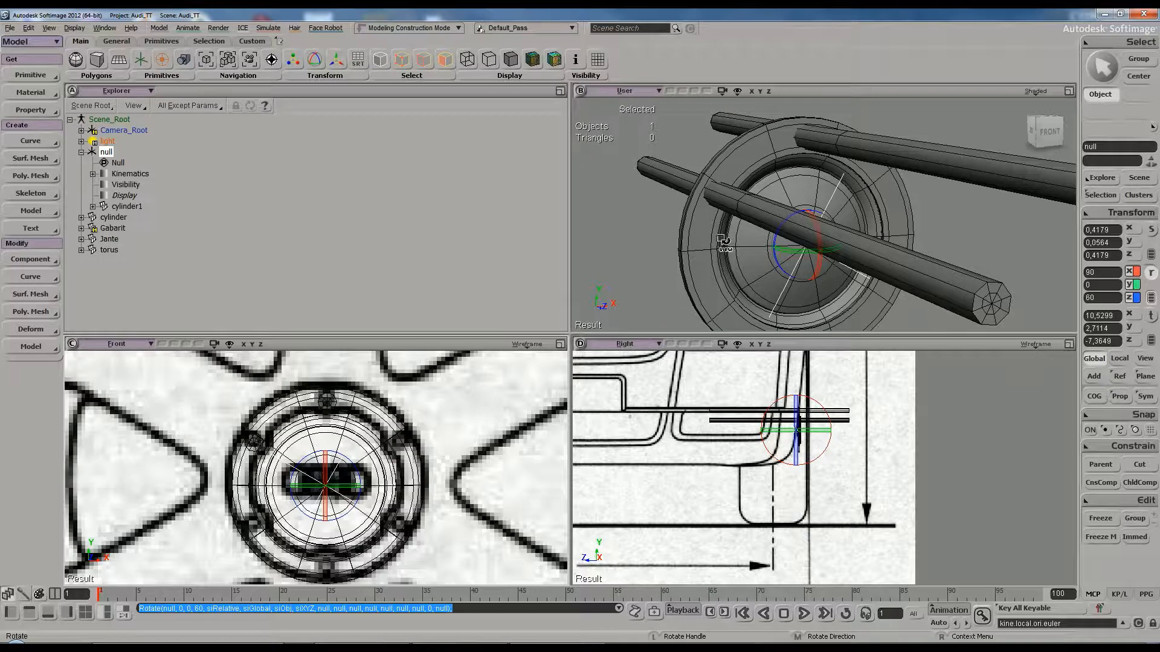
pyautogui.press('space')
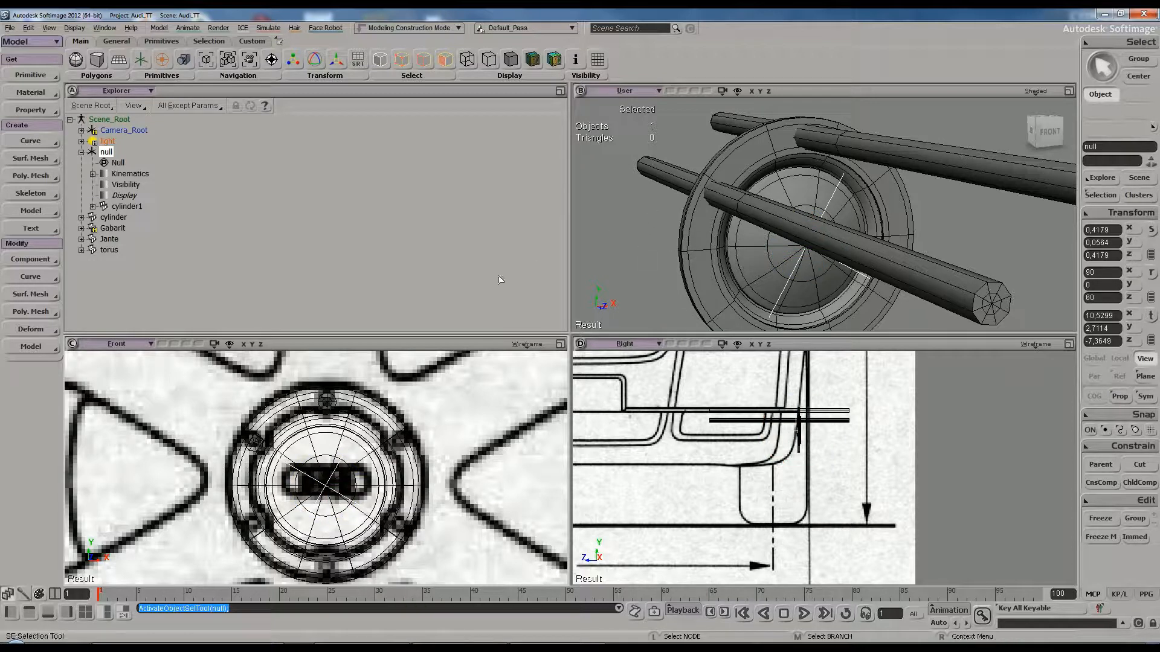
# Duplicate cylinder1, unparent the original to Scene_Root, and rotate the null with the copy to Z 120°
pyautogui.click(753, 209)
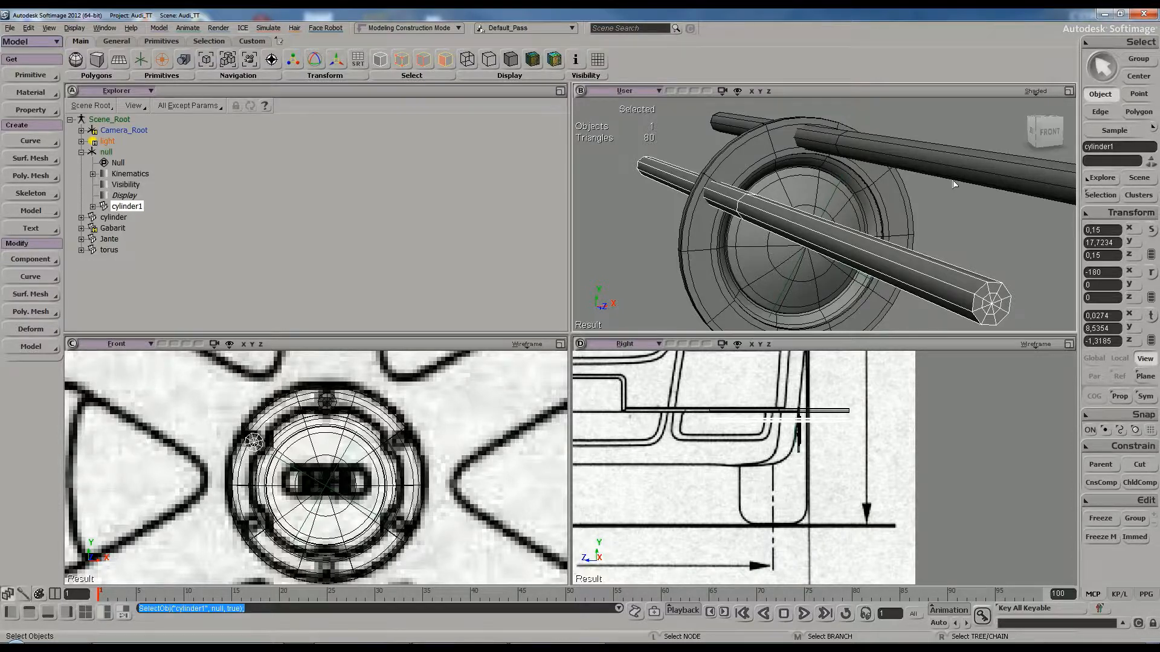
pyautogui.click(950, 151)
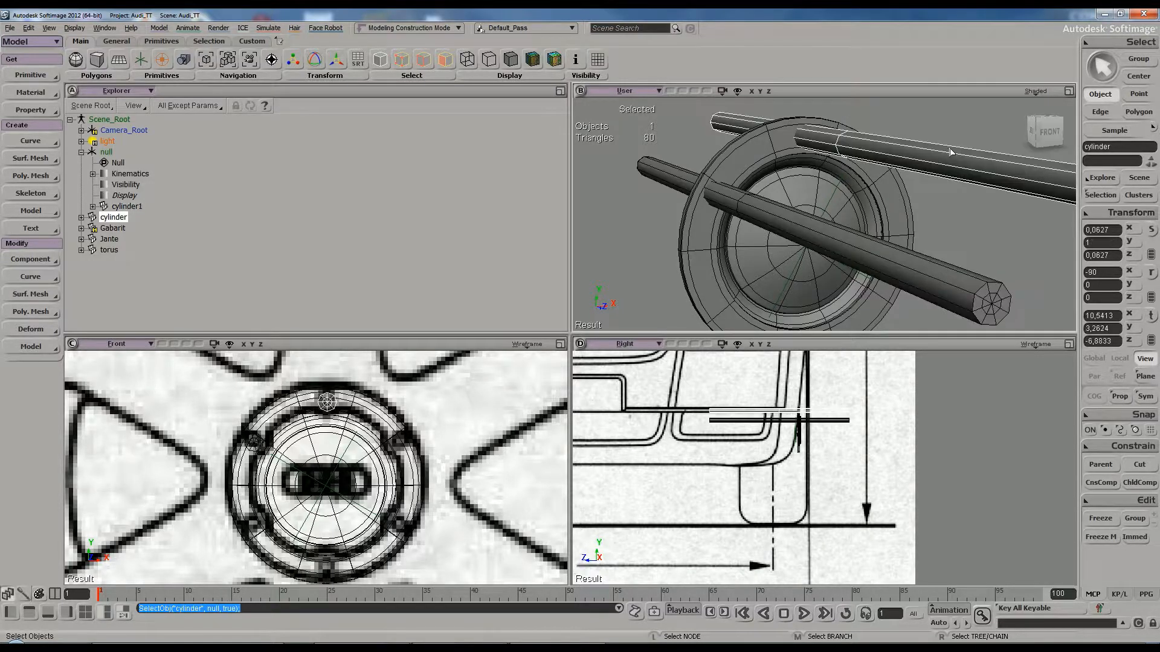
pyautogui.click(857, 246)
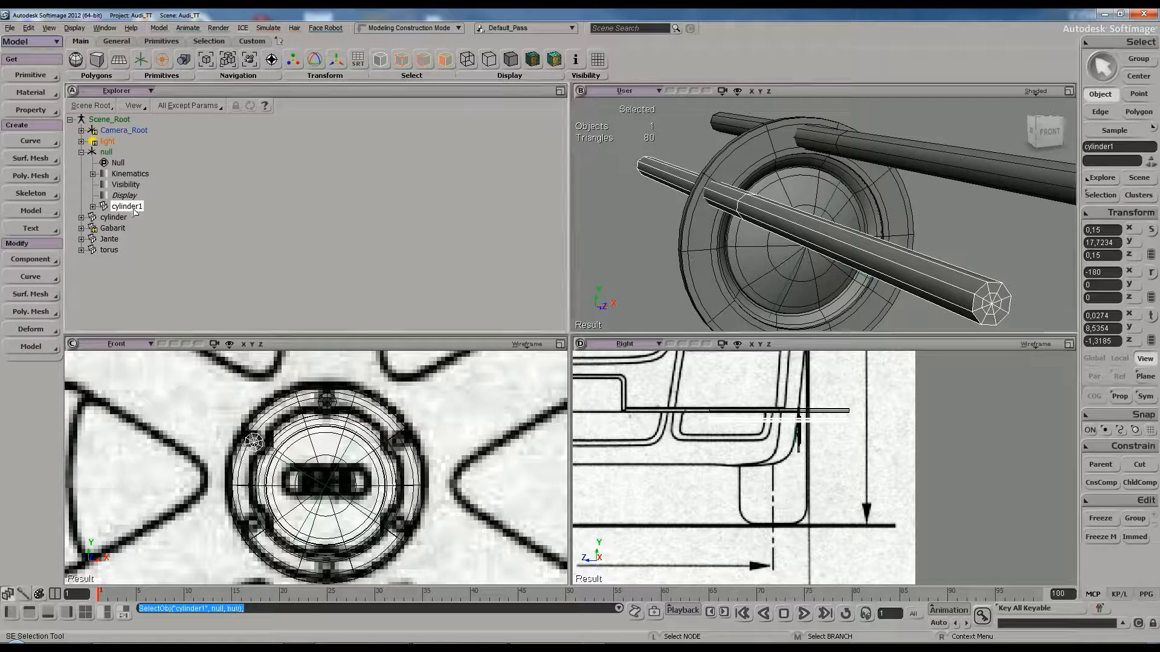
pyautogui.hotkey('ctrl', 'd')
pyautogui.moveTo(122, 208); pyautogui.dragTo(111, 120)
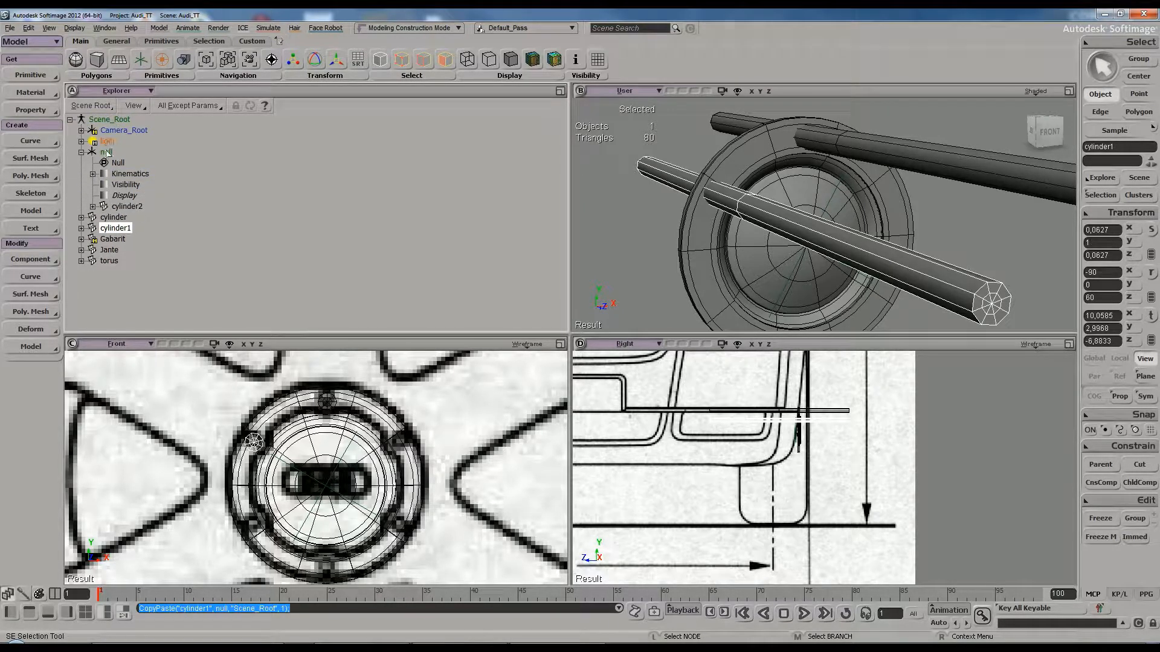
pyautogui.click(106, 152)
pyautogui.press('c')
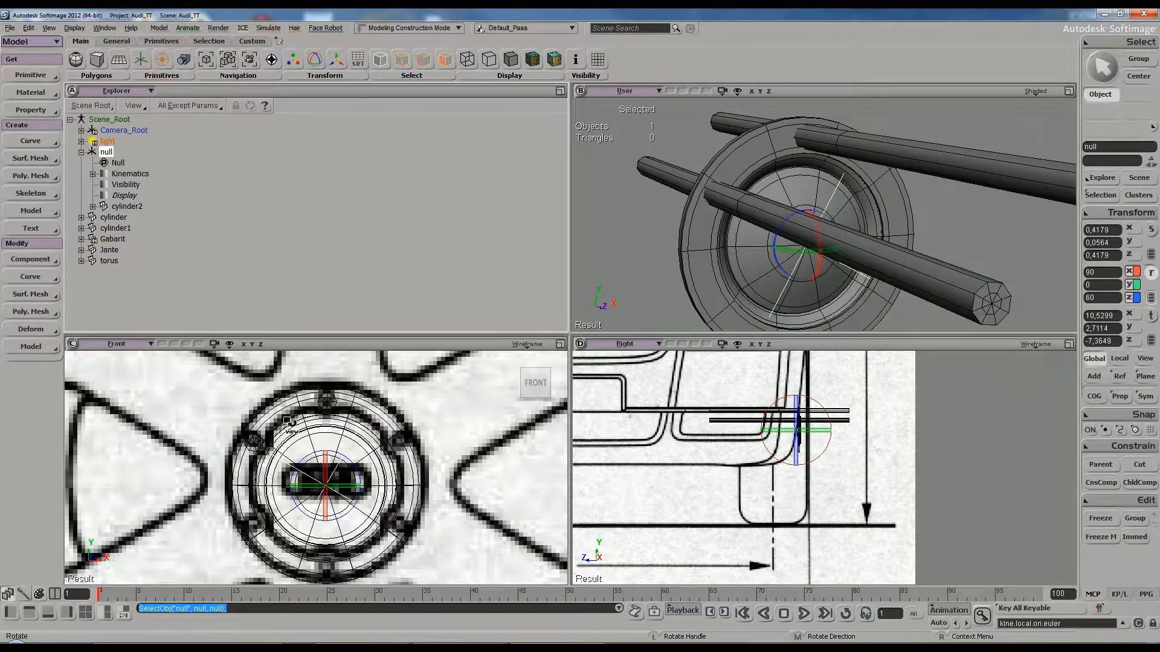
pyautogui.moveTo(309, 456); pyautogui.dragTo(275, 480)
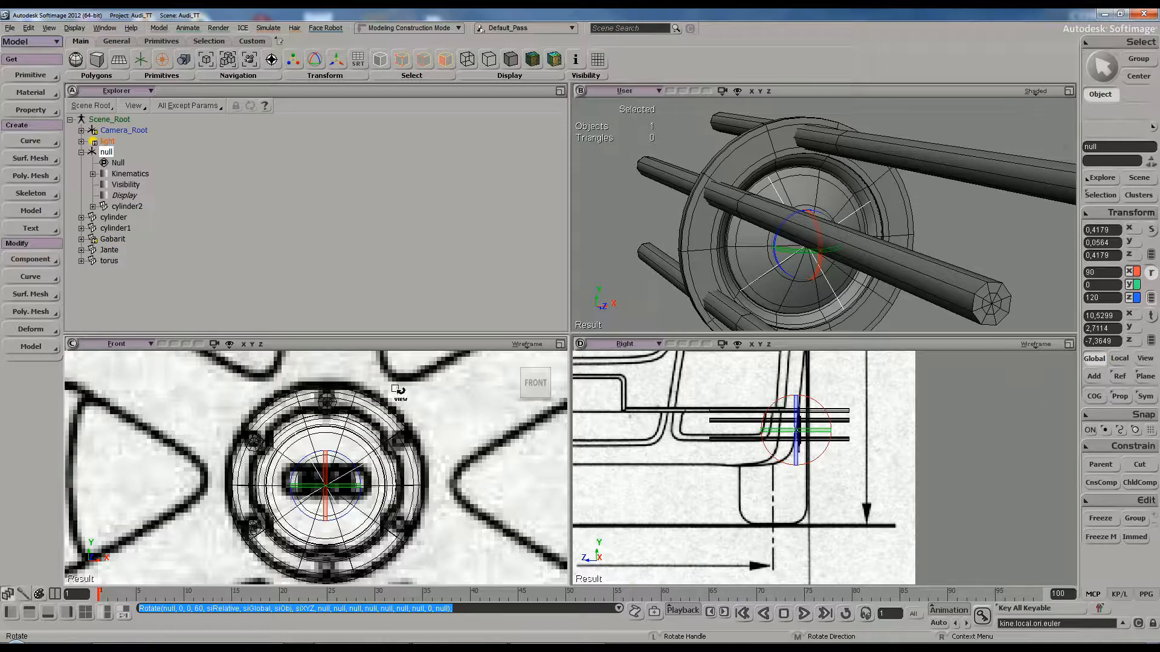
pyautogui.press('space')
# Duplicate cylinder2, unparent the original to Scene_Root, and rotate the null with the copy to Z 180°
pyautogui.click(124, 206)
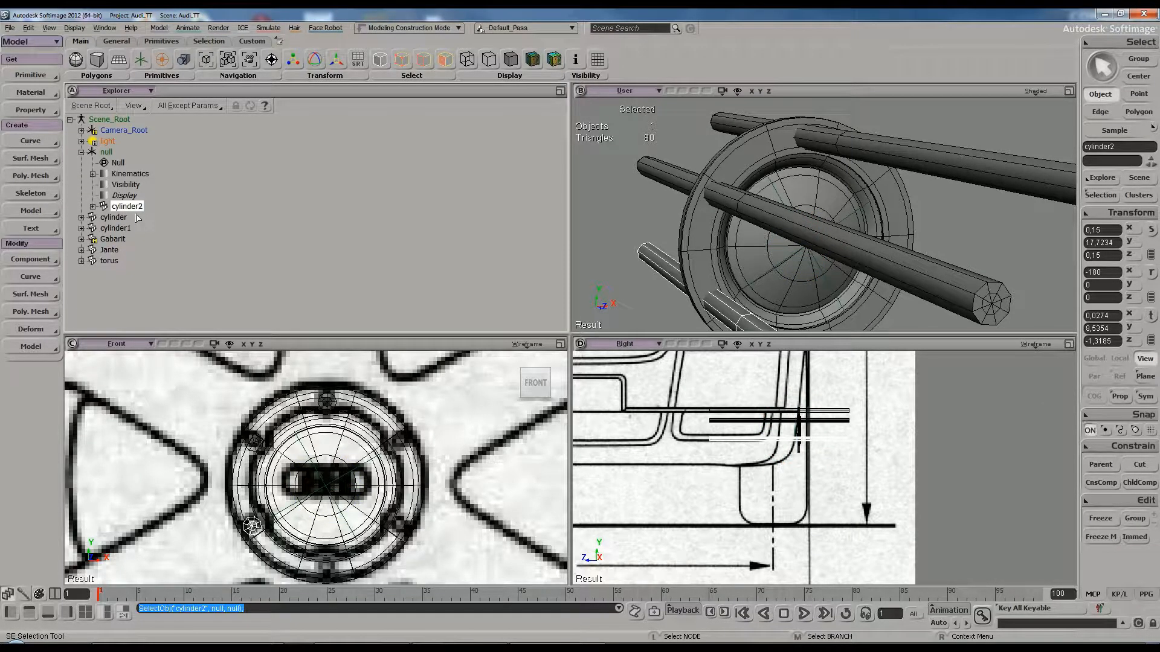
pyautogui.hotkey('ctrl', 'd')
pyautogui.moveTo(128, 207); pyautogui.dragTo(108, 120)
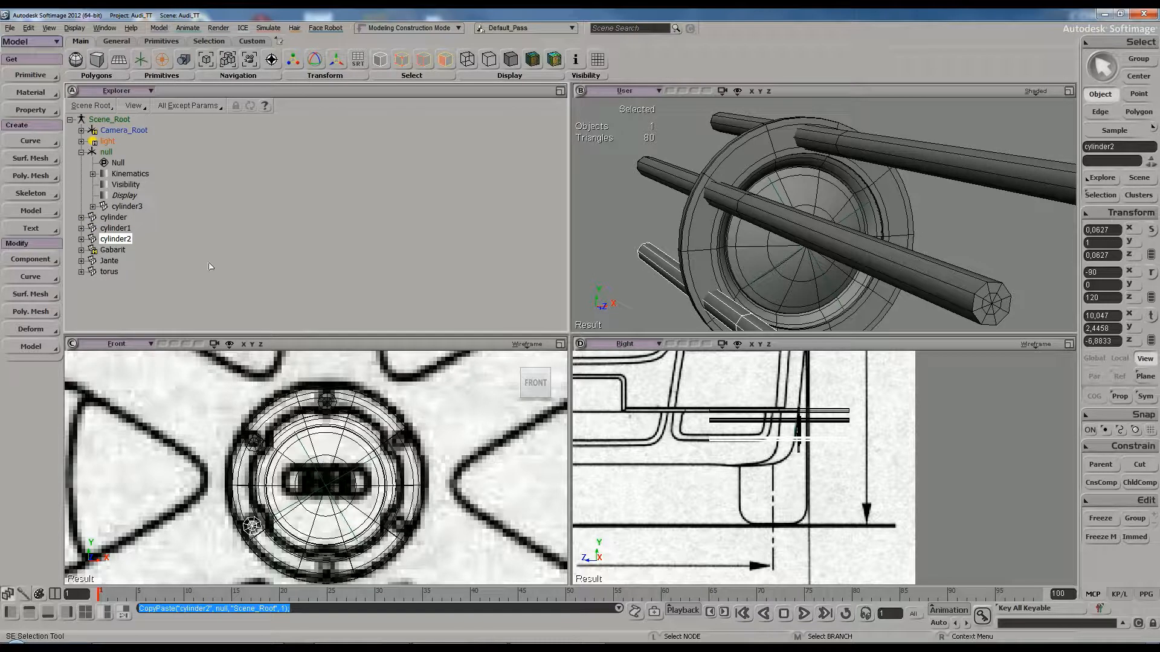
pyautogui.click(109, 153)
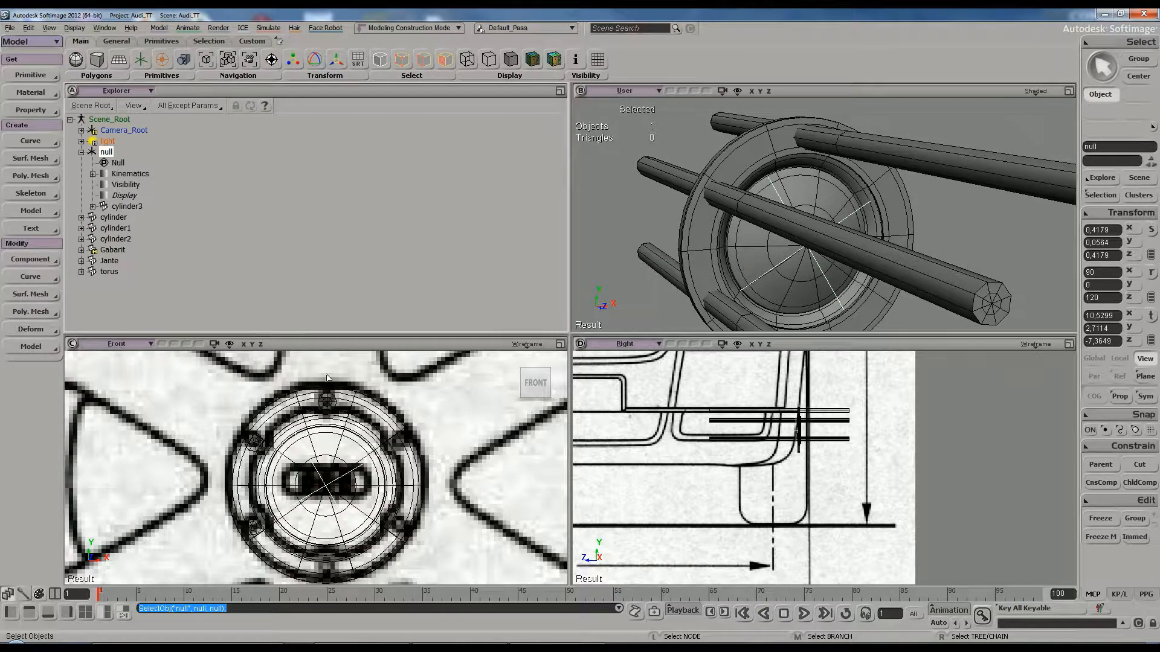
pyautogui.press('c')
pyautogui.moveTo(308, 457); pyautogui.dragTo(273, 501)
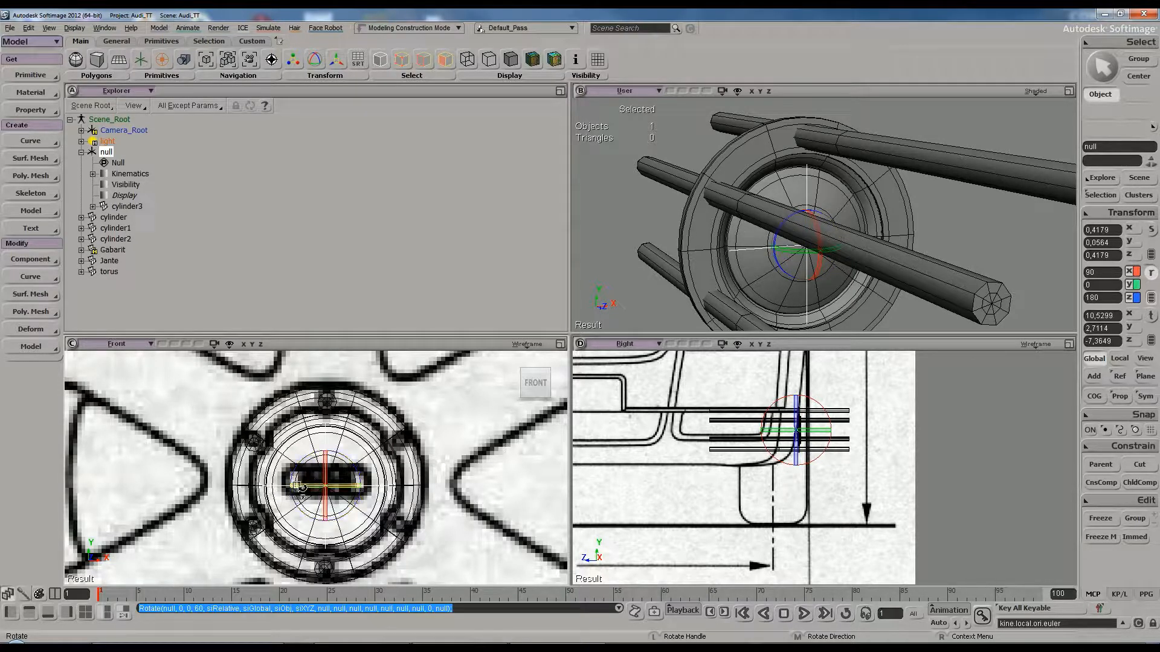
# Duplicate cylinder3, unparent the original to Scene_Root, and rotate the null with the copy to Z 240°
pyautogui.click(124, 207)
pyautogui.hotkey('ctrl', 'd')
pyautogui.moveTo(125, 209); pyautogui.dragTo(115, 120)
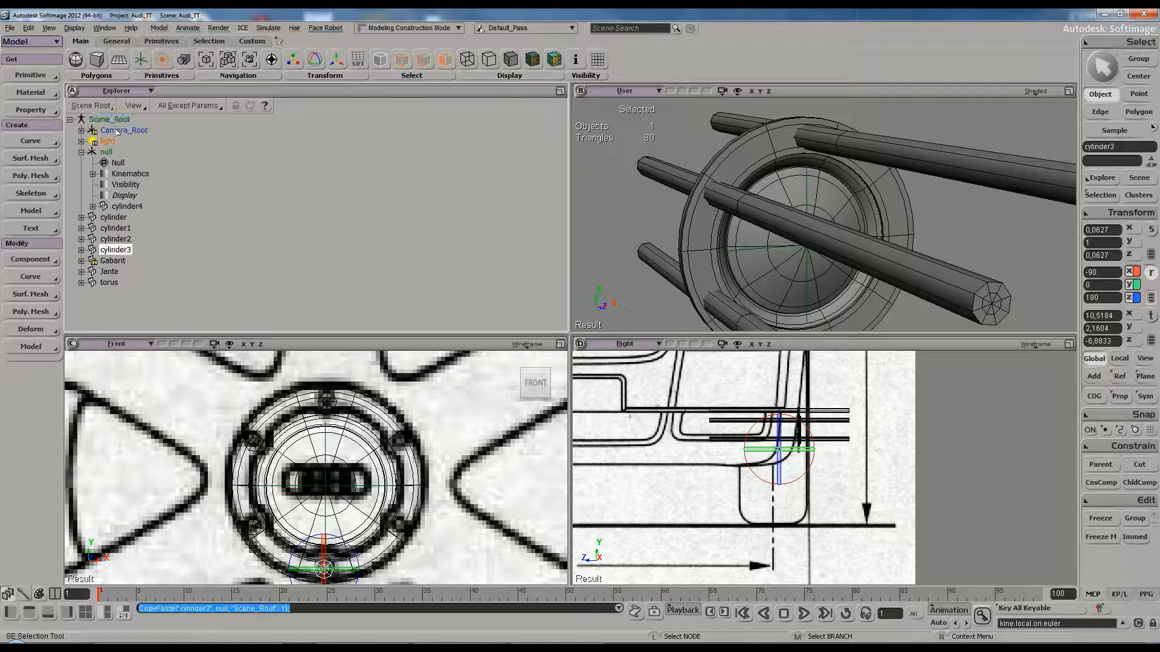
pyautogui.click(107, 152)
pyautogui.moveTo(306, 453); pyautogui.dragTo(283, 490)
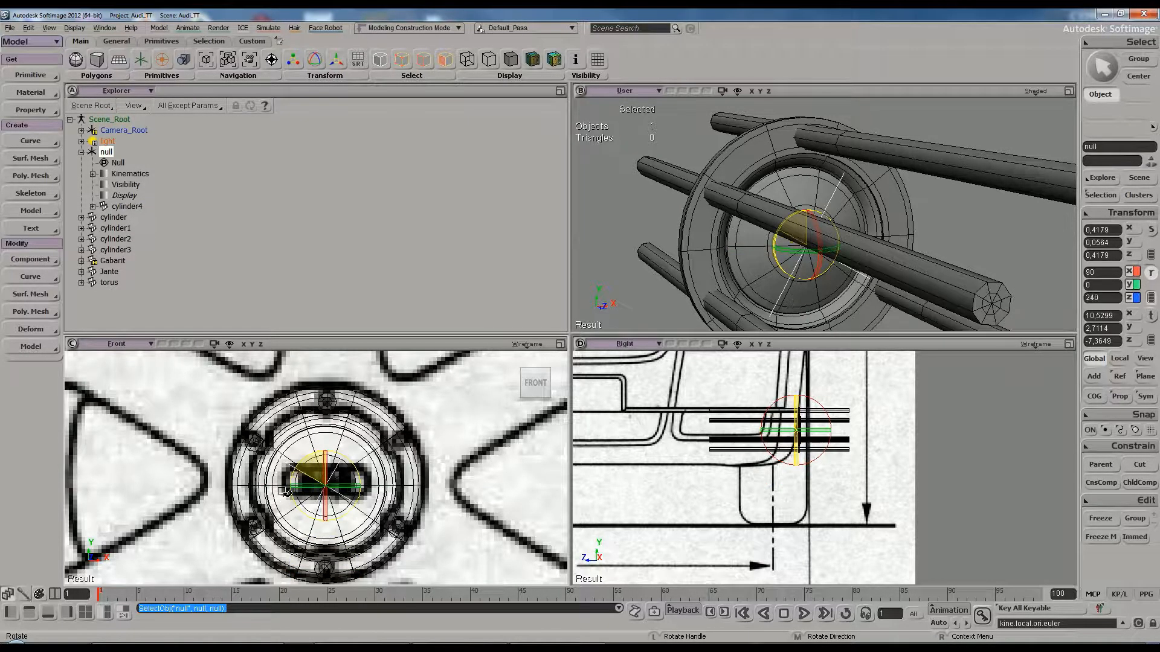
# Duplicate cylinder4, unparent the original to Scene_Root, and rotate the null with the copy to Z 300°
pyautogui.click(128, 207)
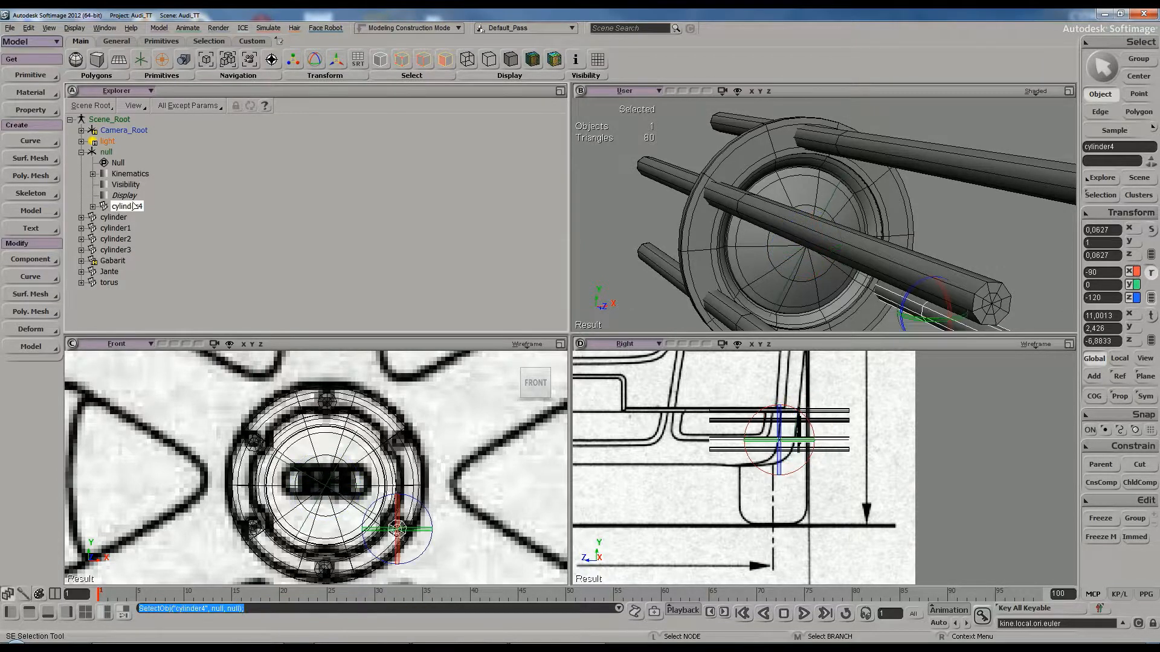
pyautogui.hotkey('ctrl', 'd')
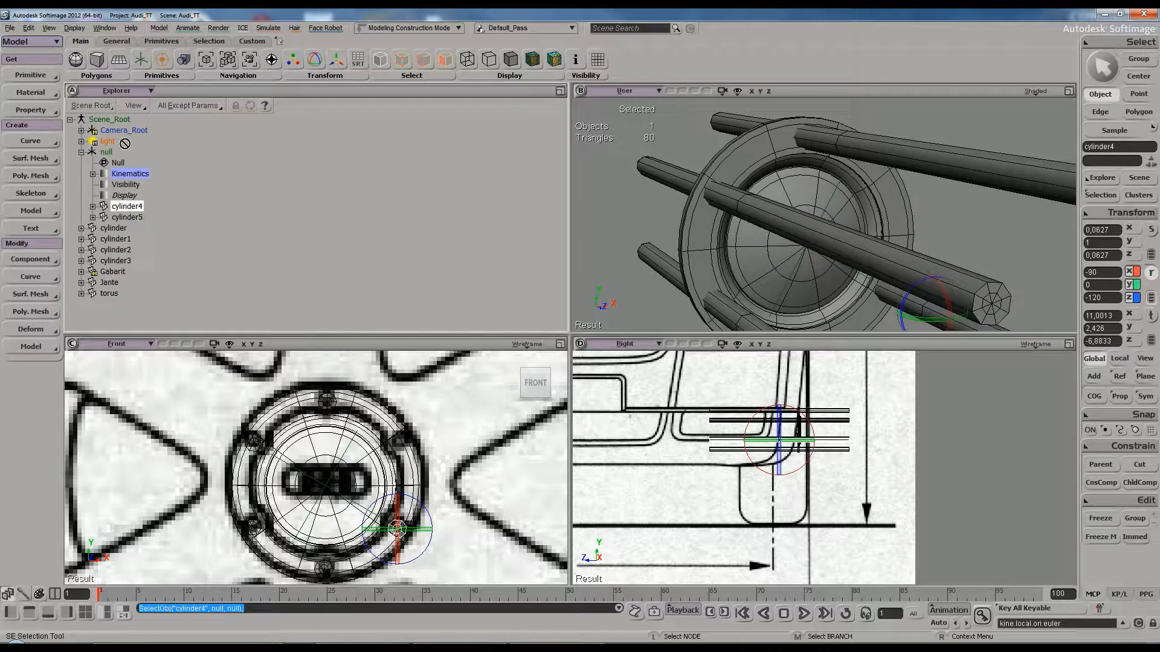
pyautogui.moveTo(124, 121); pyautogui.dragTo(115, 119)
pyautogui.click(107, 151)
pyautogui.press('c')
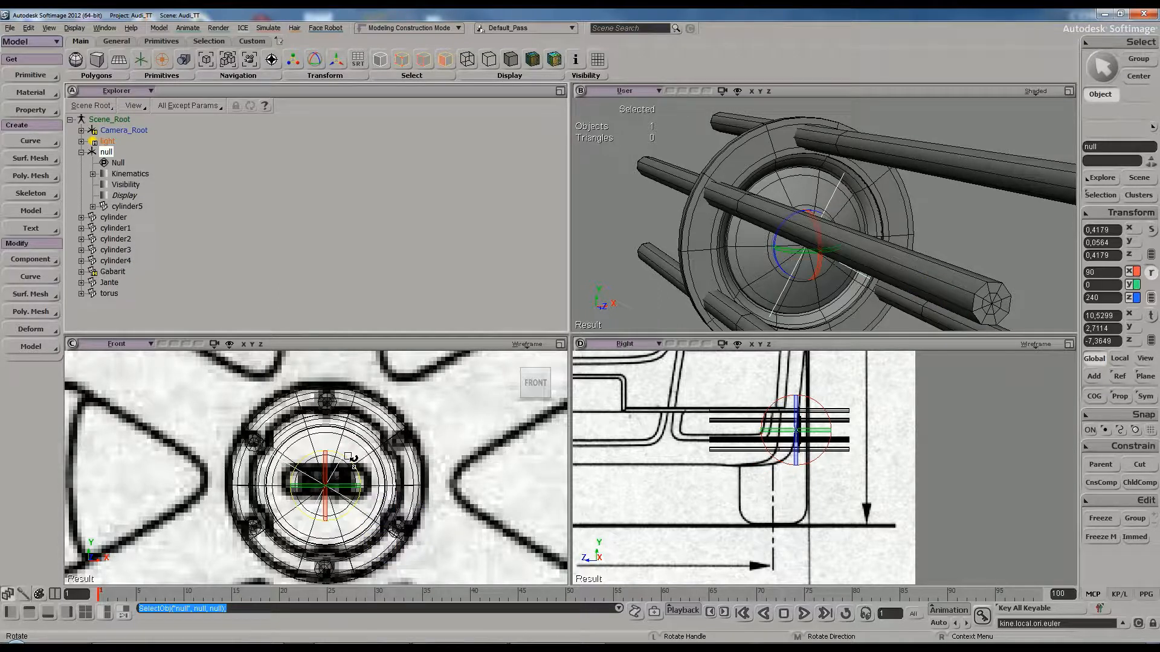
pyautogui.moveTo(348, 462); pyautogui.dragTo(306, 440)
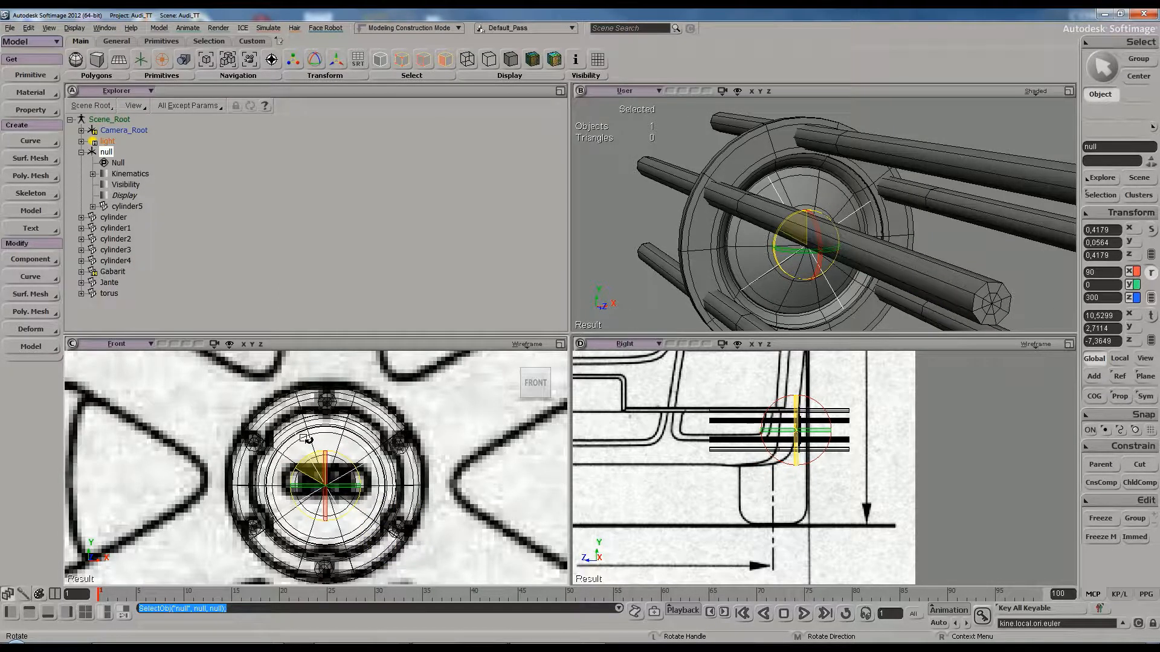
pyautogui.press('space')
# Expand the User view vertically over the Right view, framing the hub and its ring of cylinders
pyautogui.scroll(-5, 692, 235)
pyautogui.press('s')
pyautogui.moveTo(692, 234); pyautogui.dragTo(817, 221, button='right')
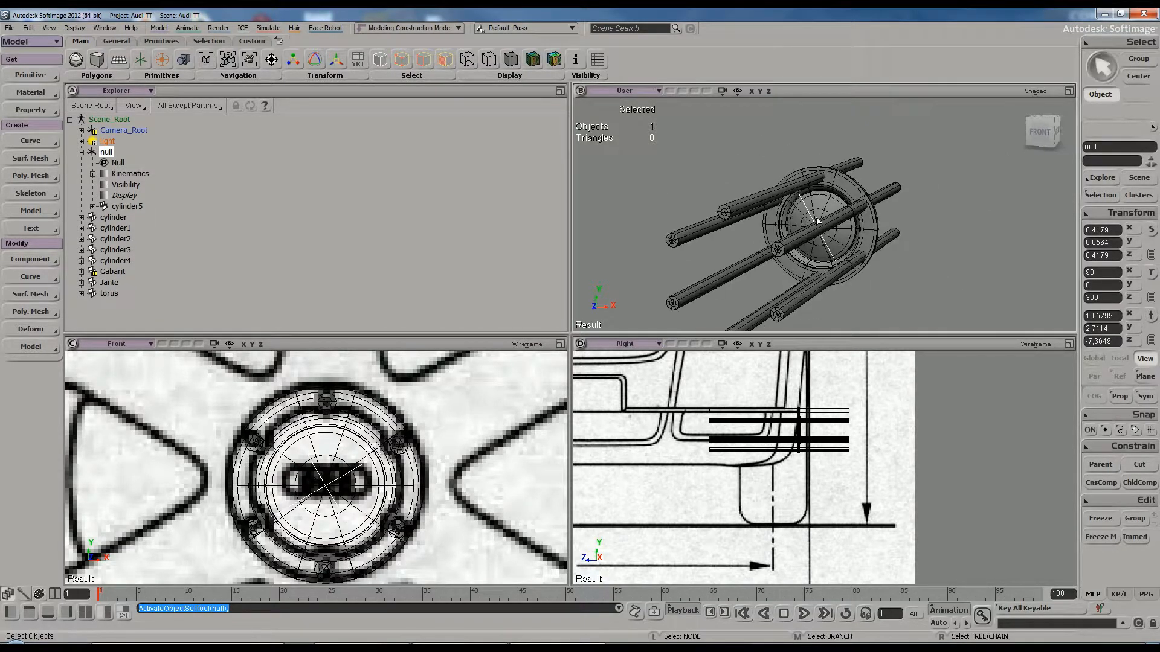
pyautogui.press('s')
pyautogui.moveTo(857, 255); pyautogui.dragTo(822, 324, button='right')
pyautogui.rightClick(1069, 90)
pyautogui.click(1087, 143)
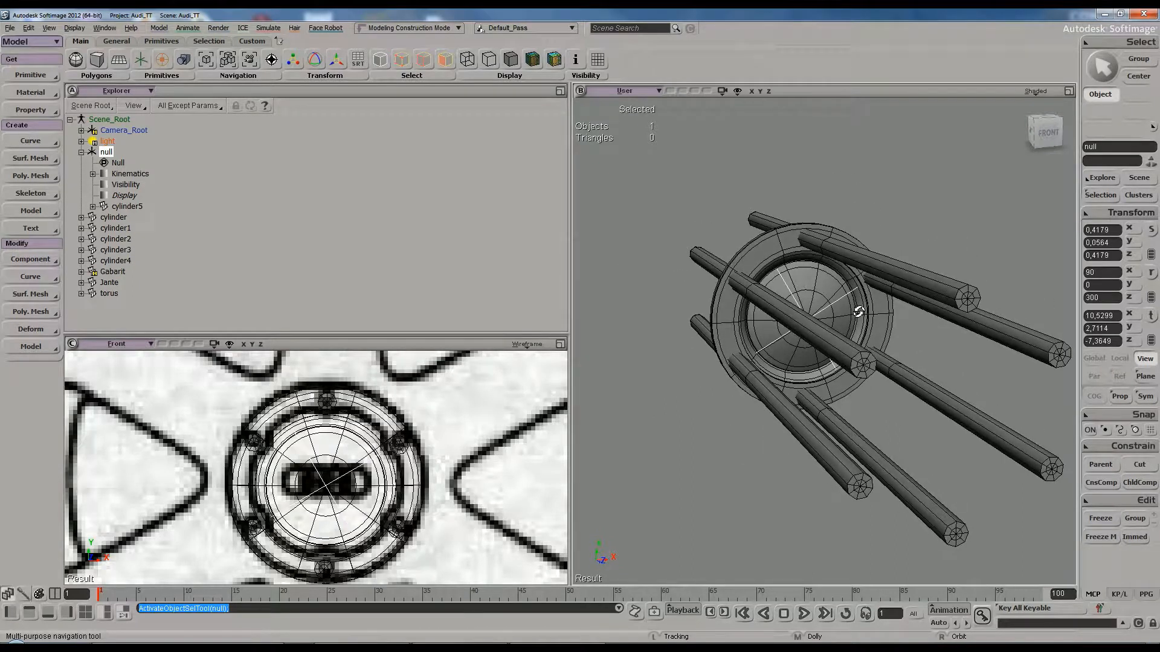
# Select all six cylinders around the hub and merge them into a single polygon mesh
pyautogui.click(818, 337)
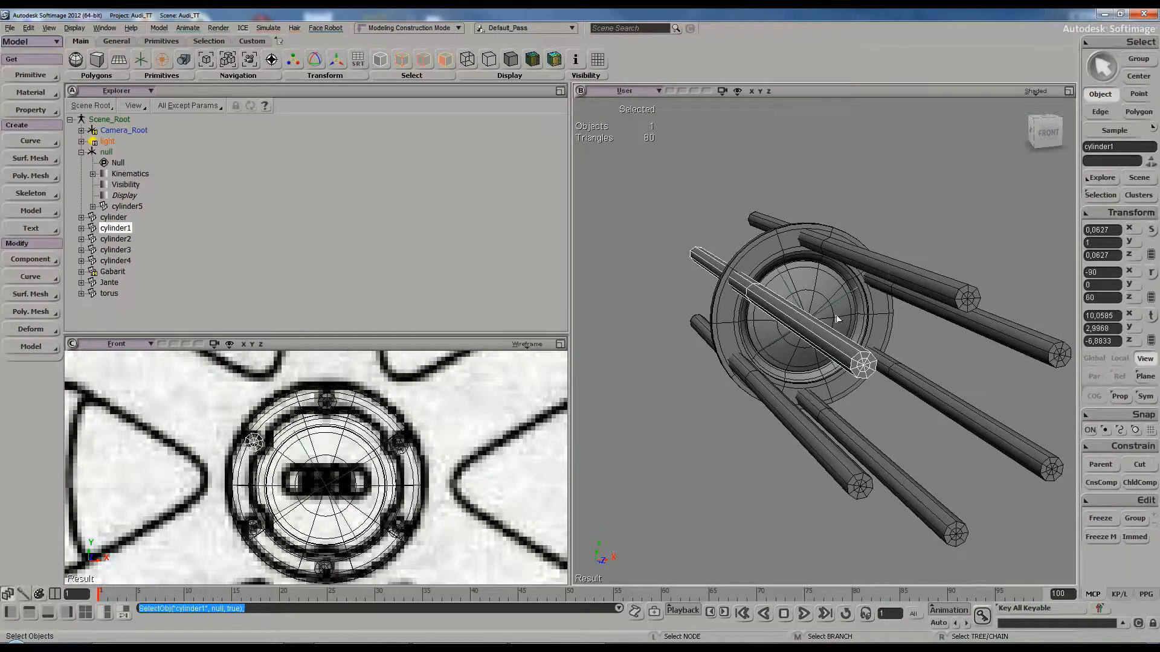
pyautogui.keyDown('shift'); pyautogui.click(893, 273); pyautogui.keyUp('shift')
pyautogui.keyDown('shift'); pyautogui.click(1001, 332); pyautogui.keyUp('shift')
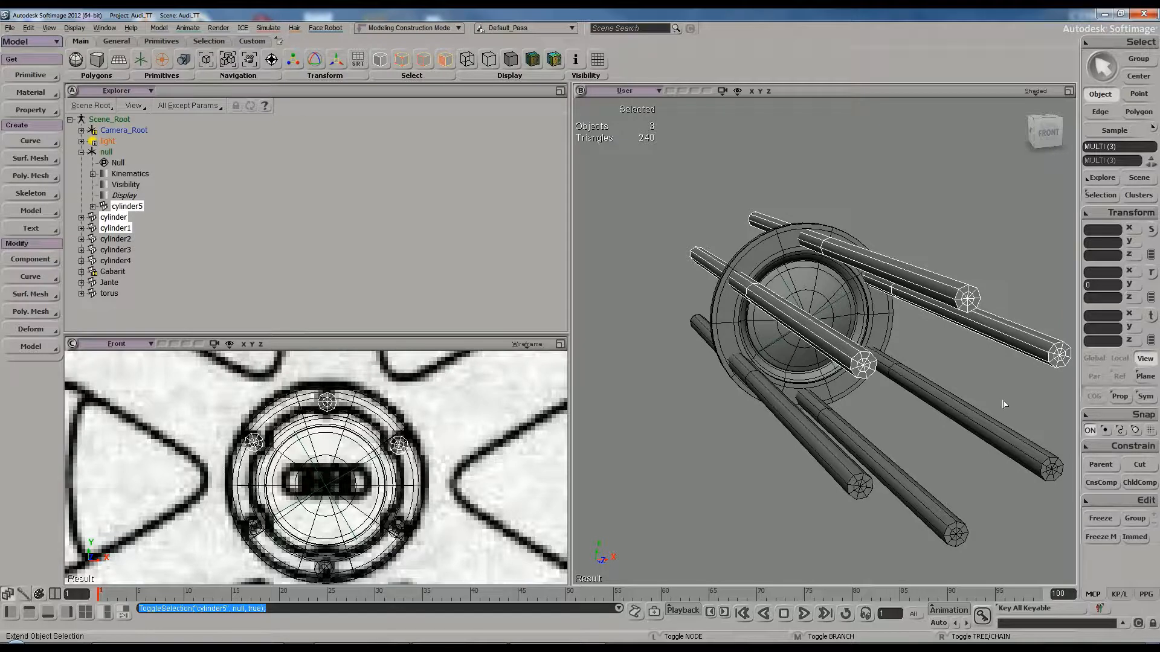
pyautogui.keyDown('shift'); pyautogui.click(979, 427); pyautogui.keyUp('shift')
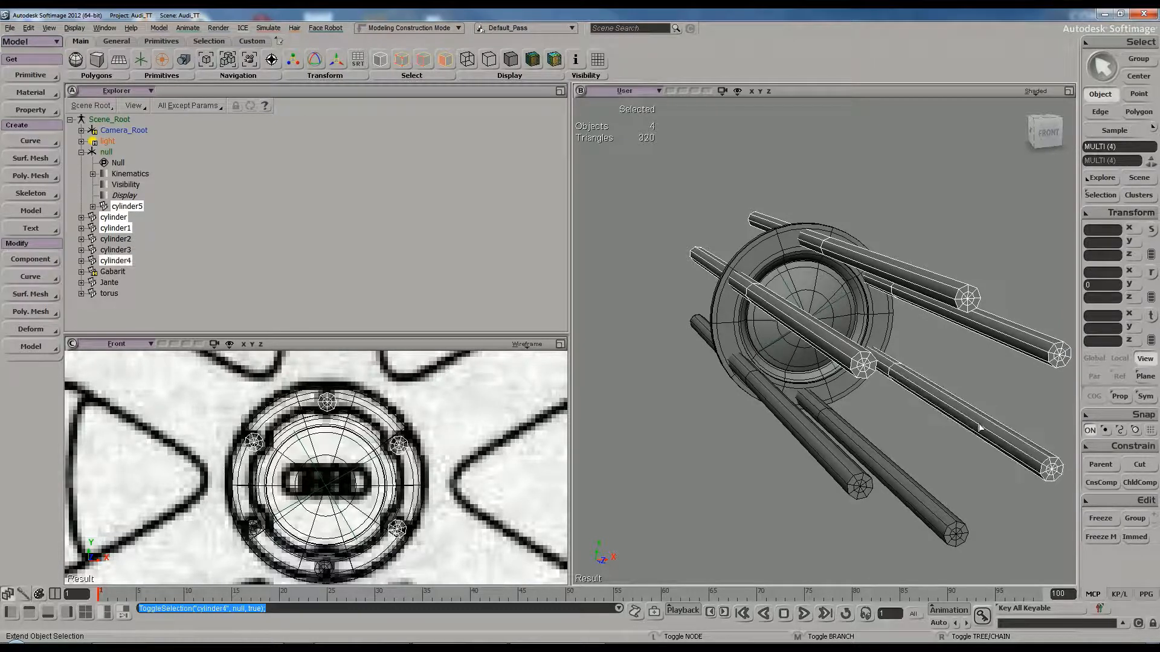
pyautogui.keyDown('shift'); pyautogui.click(925, 497); pyautogui.keyUp('shift')
pyautogui.keyDown('shift'); pyautogui.click(851, 479); pyautogui.keyUp('shift')
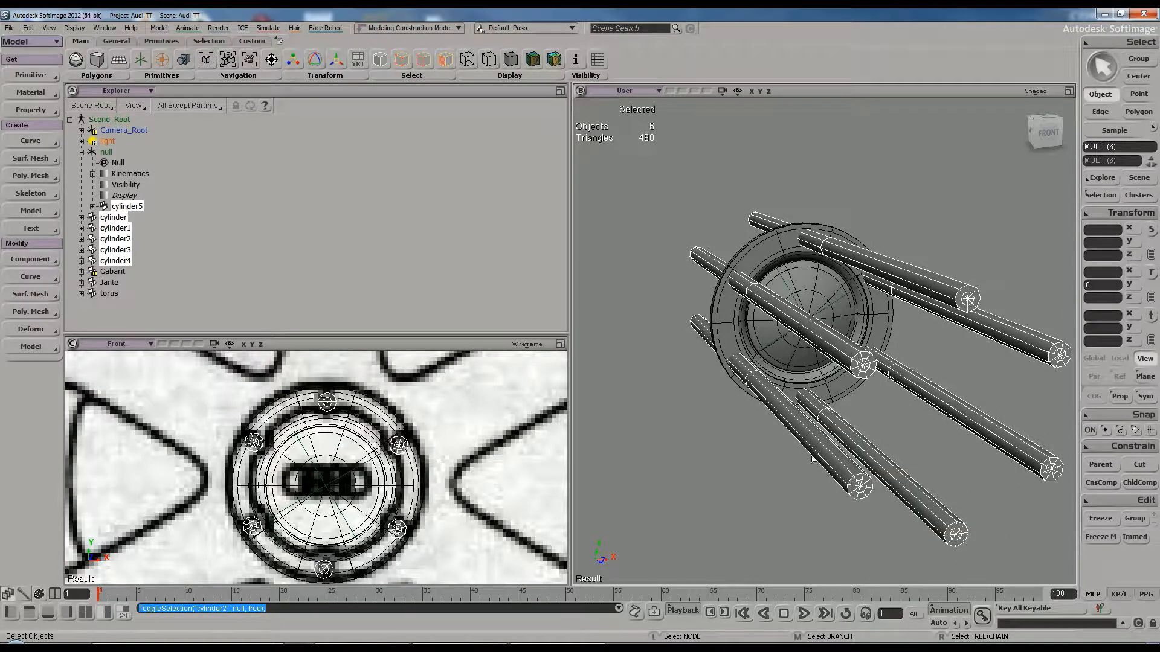
pyautogui.click(32, 175)
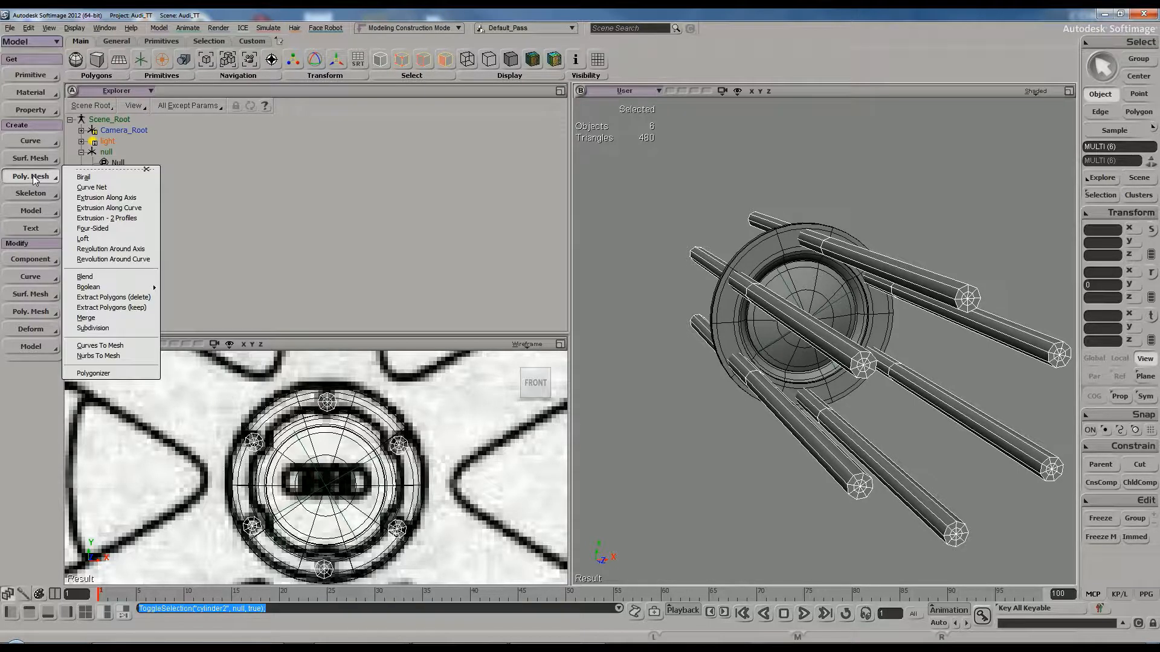
pyautogui.click(104, 317)
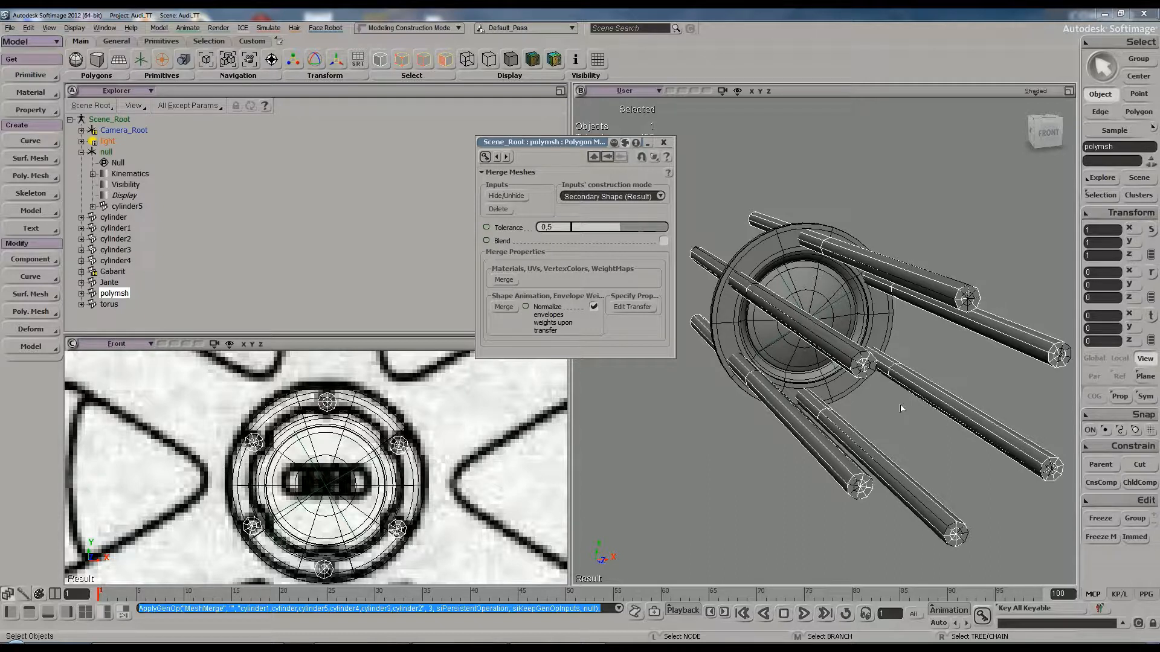
# Merge the cylinders' material and shape properties into the new mesh and delete the input objects
pyautogui.click(511, 282)
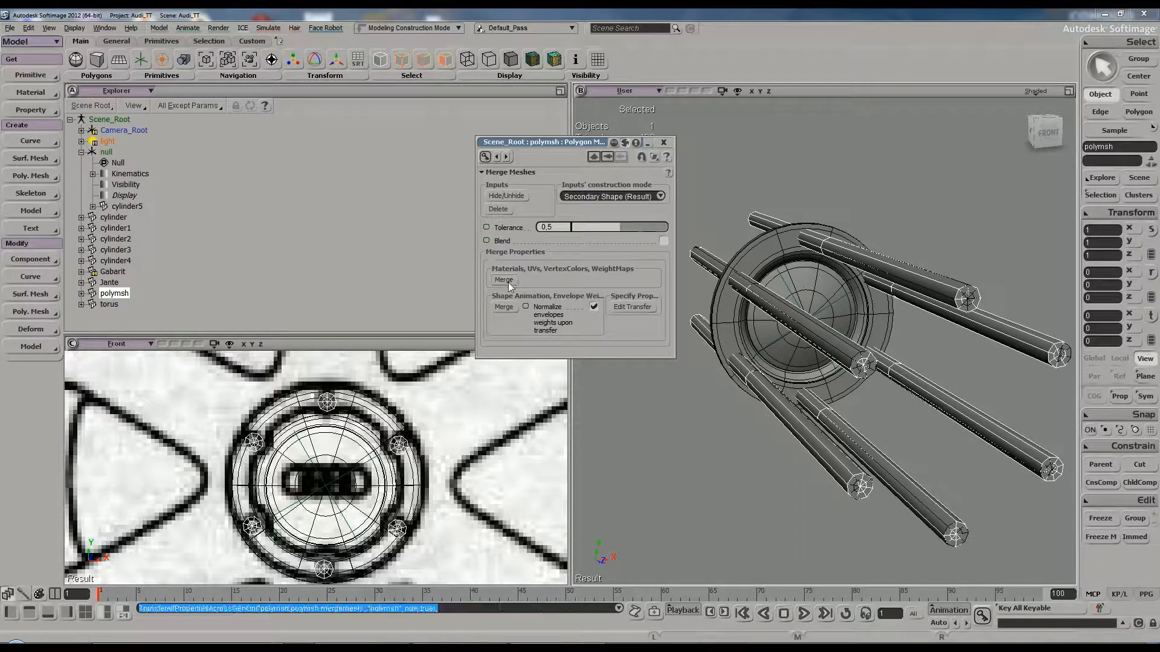
pyautogui.click(505, 309)
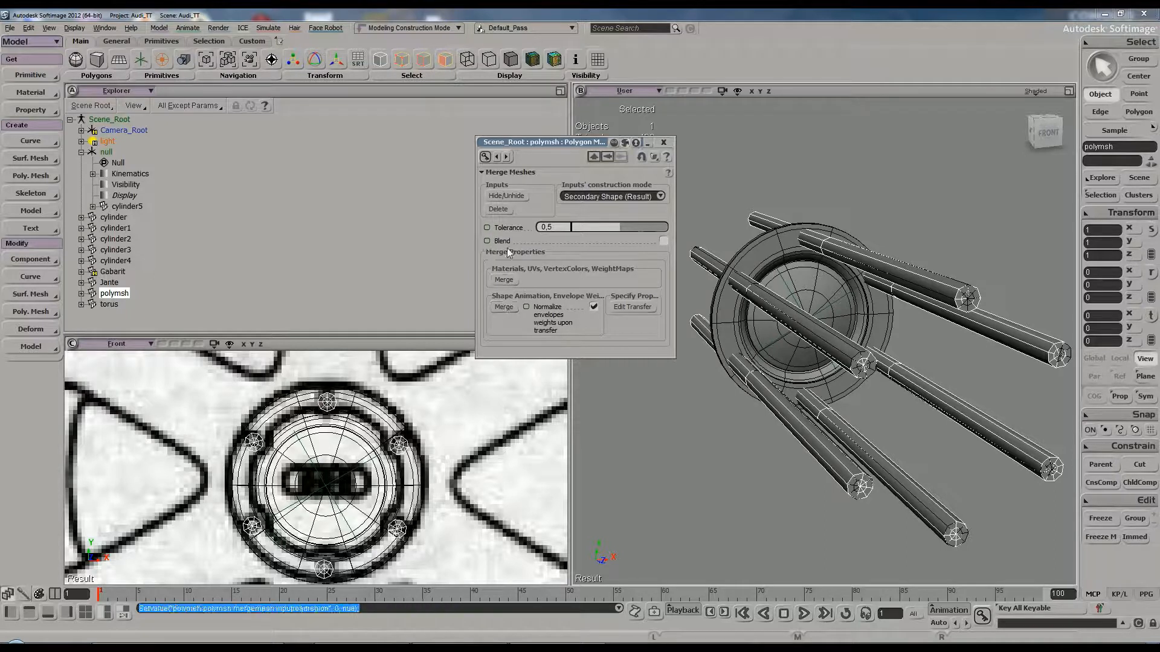
pyautogui.click(498, 210)
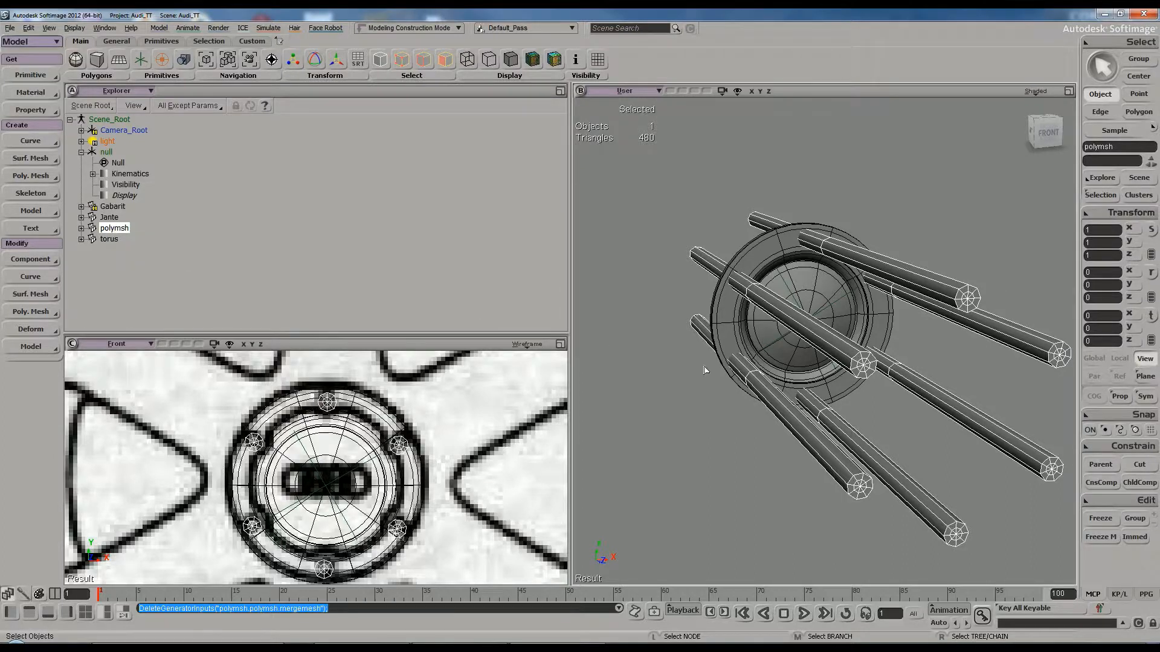
# Hide the null used for rotating the cylinders
pyautogui.click(700, 304)
pyautogui.click(707, 266)
pyautogui.click(792, 553)
pyautogui.click(905, 492)
pyautogui.moveTo(893, 365)
pyautogui.mouseDown(button='right')
pyautogui.moveTo(945, 361)
pyautogui.moveTo(818, 357)
pyautogui.moveTo(896, 362)
pyautogui.moveTo(888, 358)
pyautogui.mouseUp(button='right')
pyautogui.moveTo(888, 357); pyautogui.dragTo(852, 339, button='middle')
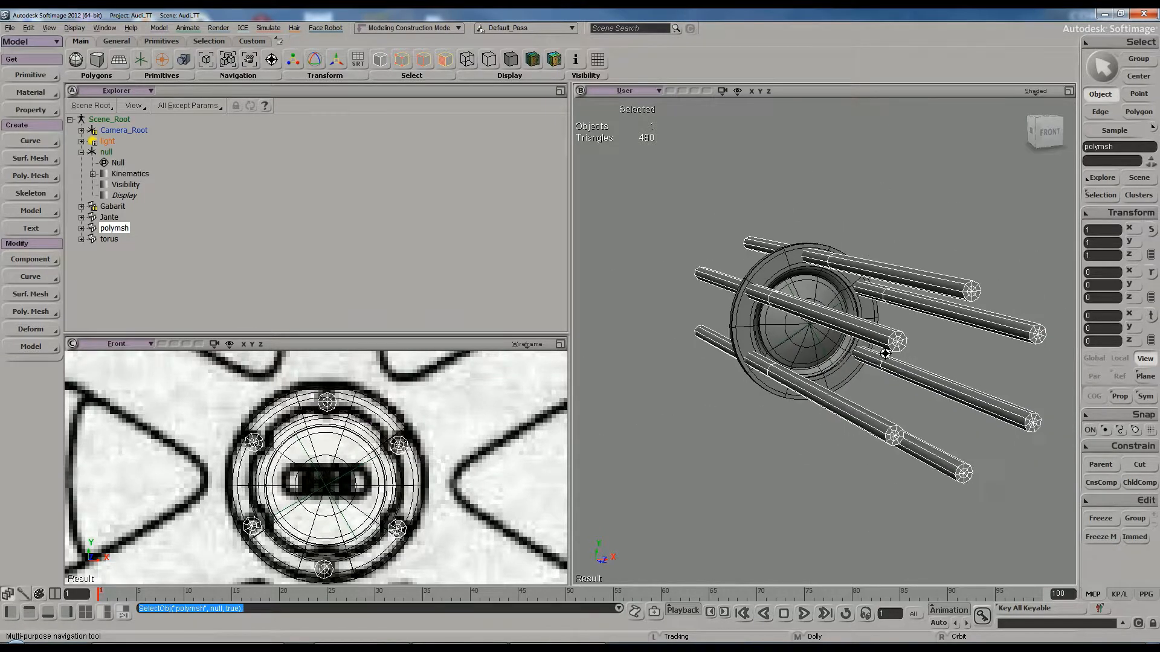
pyautogui.moveTo(885, 354); pyautogui.dragTo(861, 321)
pyautogui.moveTo(861, 320)
pyautogui.mouseDown(button='middle')
pyautogui.moveTo(924, 326)
pyautogui.moveTo(876, 324)
pyautogui.mouseUp(button='middle')
pyautogui.moveTo(876, 324); pyautogui.dragTo(818, 319)
pyautogui.moveTo(818, 319)
pyautogui.mouseDown(button='right')
pyautogui.moveTo(762, 322)
pyautogui.moveTo(823, 322)
pyautogui.mouseUp(button='right')
pyautogui.click(107, 152)
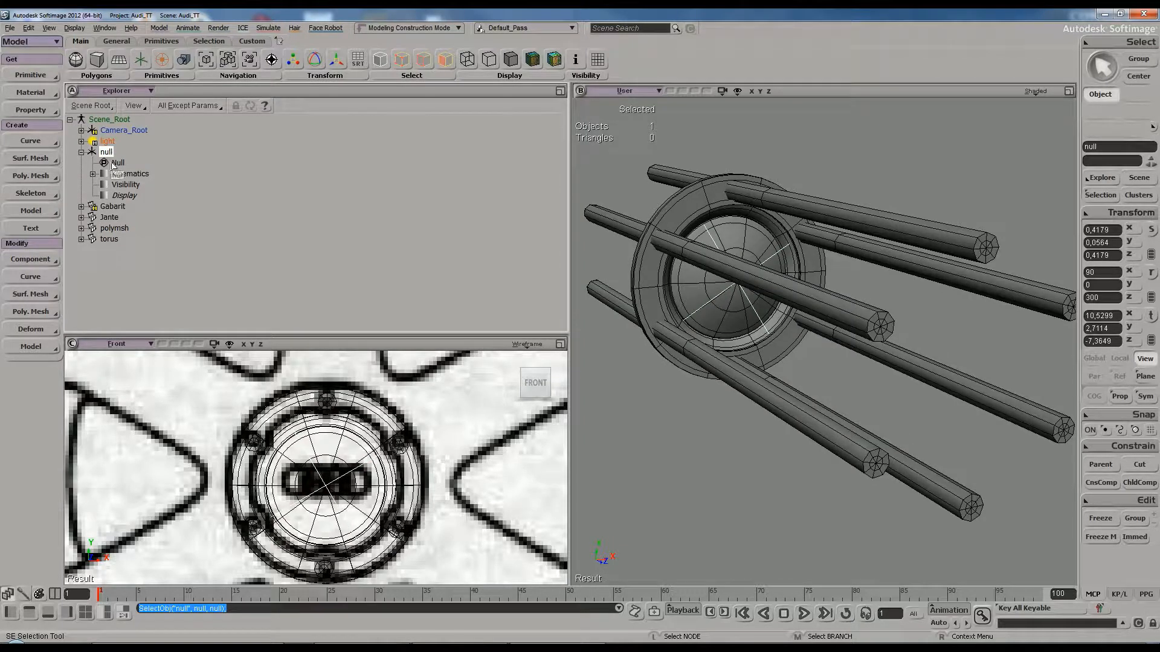
pyautogui.press('h')
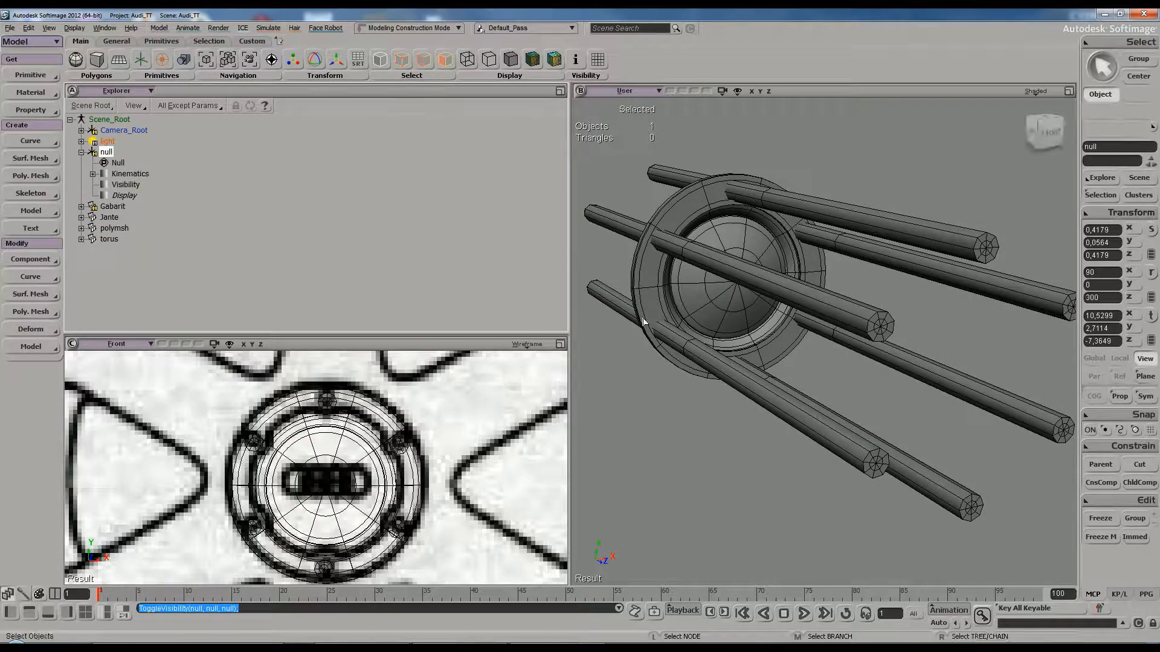
# Lower the subdivision of the torus around the hub by two levels
pyautogui.moveTo(777, 314)
pyautogui.mouseDown(button='right')
pyautogui.moveTo(781, 288)
pyautogui.moveTo(792, 301)
pyautogui.mouseUp(button='right')
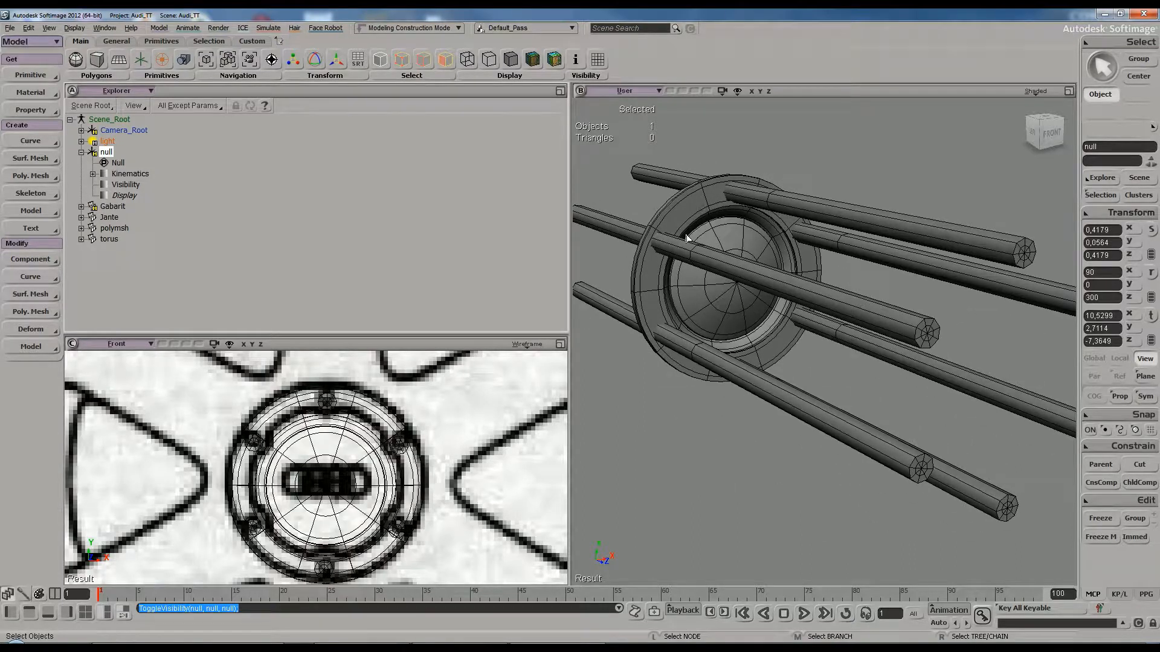
pyautogui.click(692, 213)
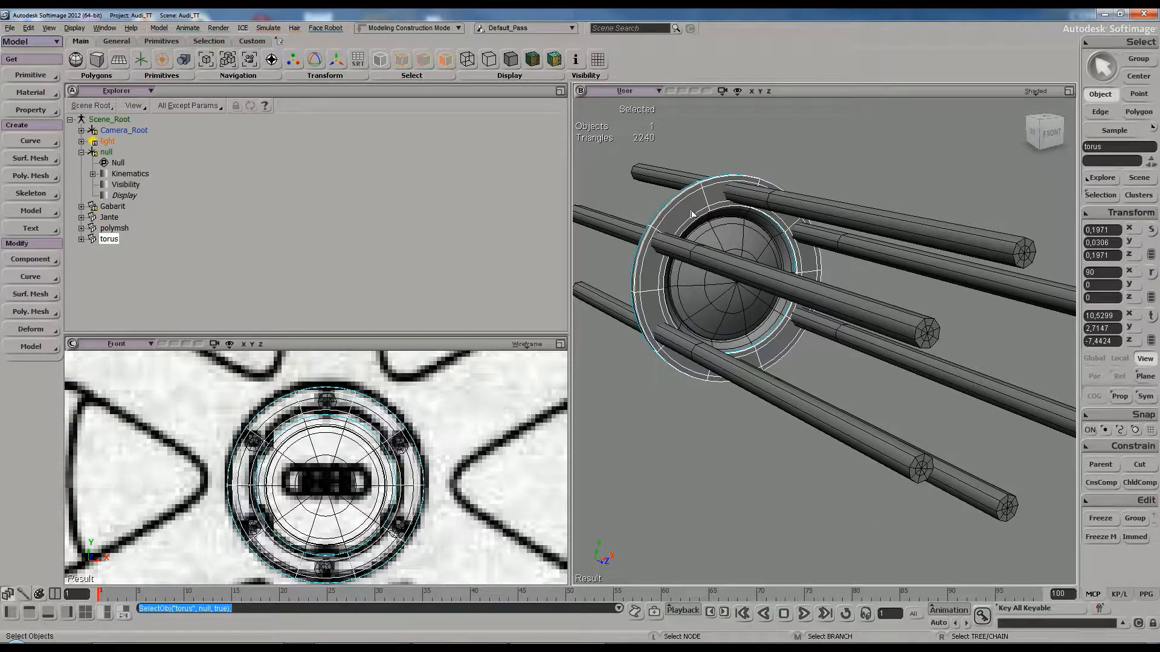
pyautogui.press('-')
pyautogui.press('-')
pyautogui.moveTo(693, 214); pyautogui.dragTo(715, 201, button='right')
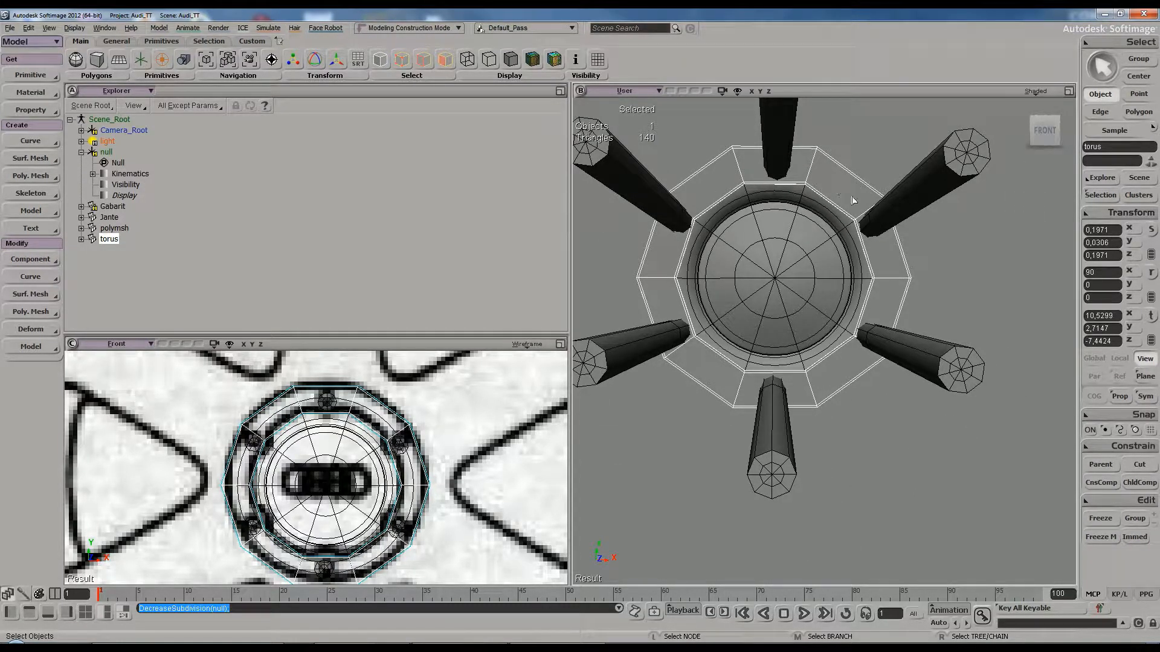
# Try to rotate the torus about the hub's centre and undo the rotation
pyautogui.keyDown('shift'); pyautogui.rightClick(886, 336); pyautogui.keyUp('shift')
pyautogui.click(883, 262)
pyautogui.press('c')
pyautogui.moveTo(827, 222); pyautogui.dragTo(817, 211)
pyautogui.hotkey('ctrl', 'z')
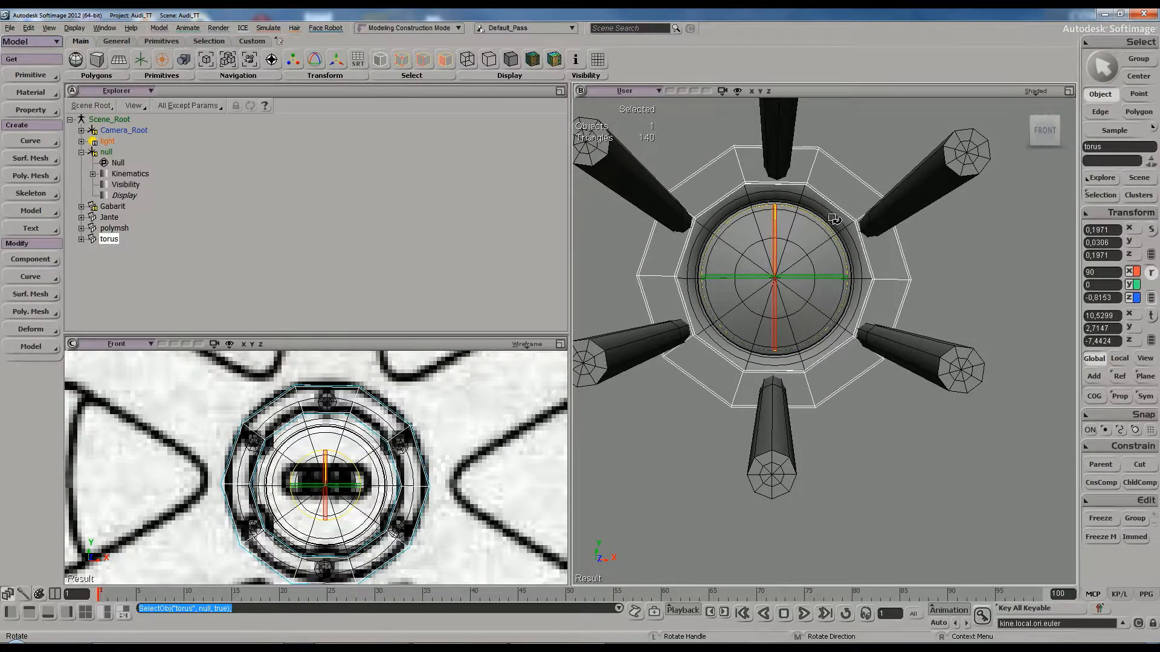
pyautogui.moveTo(809, 223)
pyautogui.mouseDown(button='right')
pyautogui.moveTo(806, 247)
pyautogui.moveTo(793, 217)
pyautogui.moveTo(800, 226)
pyautogui.moveTo(810, 214)
pyautogui.moveTo(791, 232)
pyautogui.mouseUp(button='right')
pyautogui.press('c')
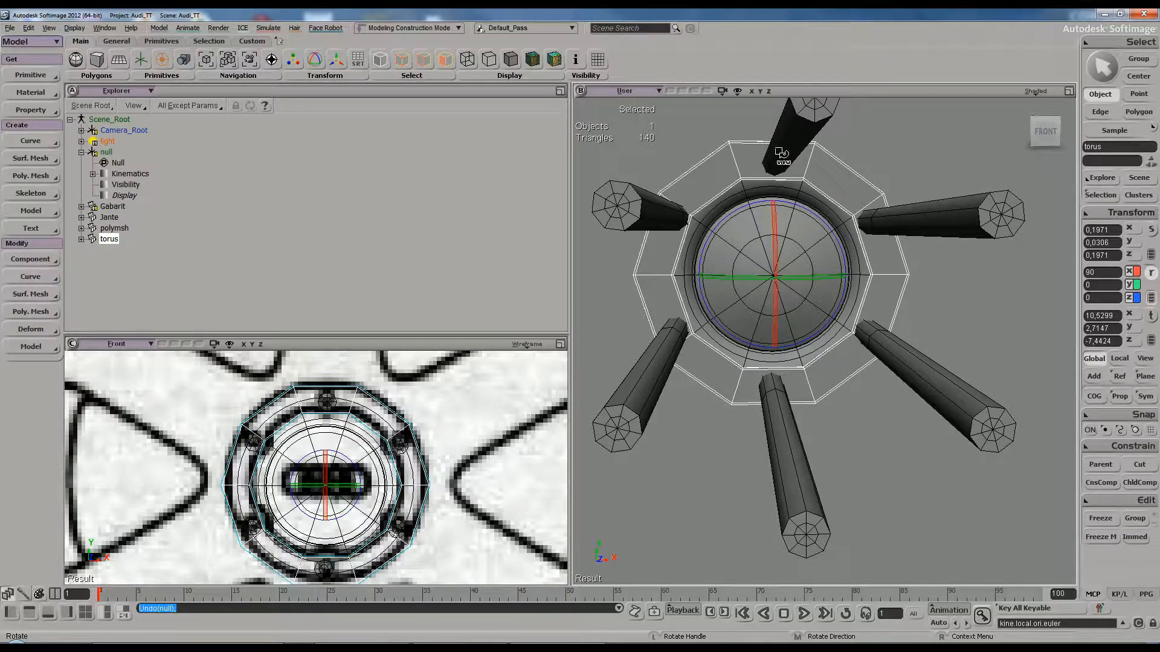
# Delete the torus around the hub and create a new polygon mesh torus primitive with default settings
pyautogui.press('space')
pyautogui.click(826, 175)
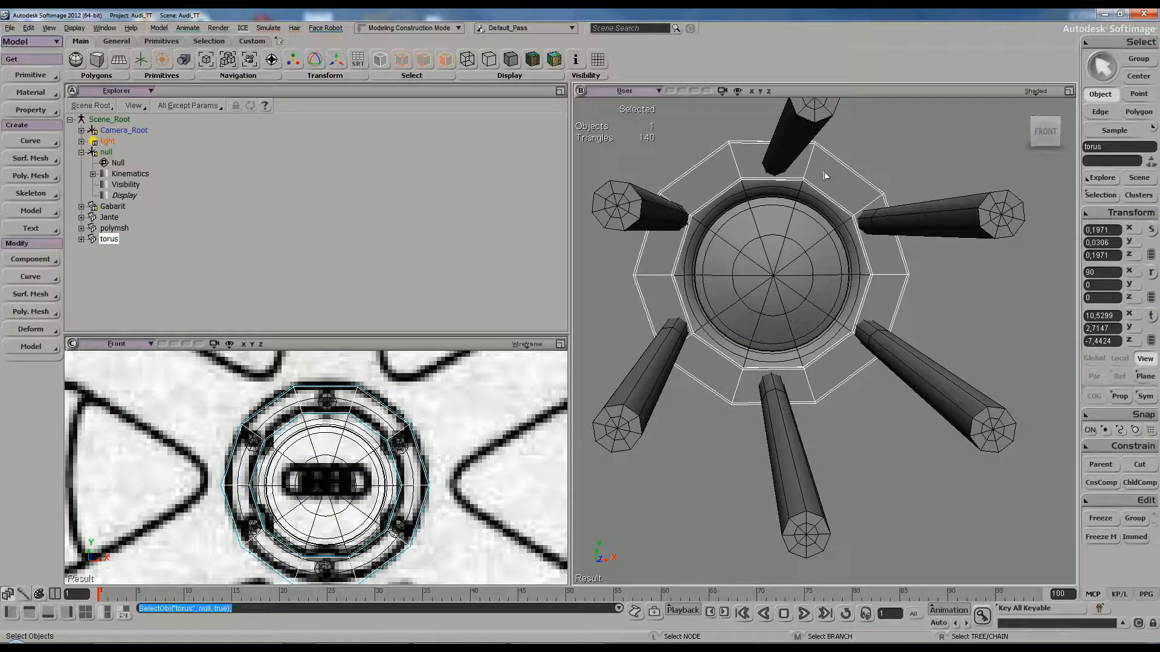
pyautogui.press('Delete')
pyautogui.press('s')
pyautogui.moveTo(808, 228); pyautogui.dragTo(822, 234, button='right')
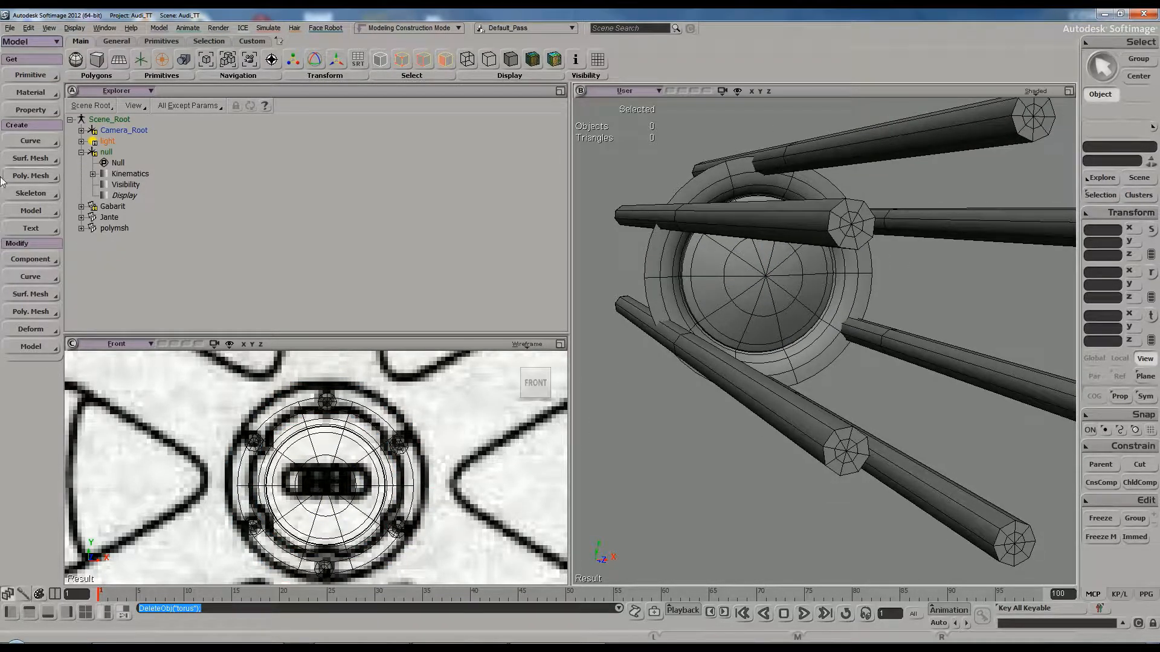
pyautogui.click(37, 77)
pyautogui.moveTo(109, 96)
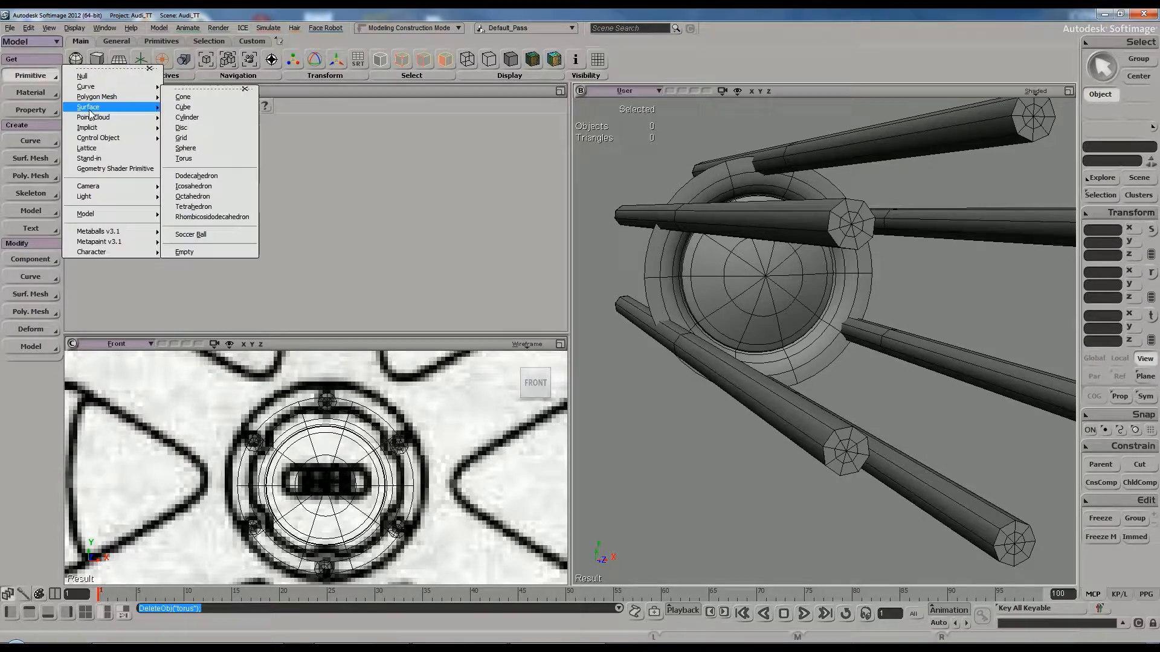
pyautogui.click(184, 158)
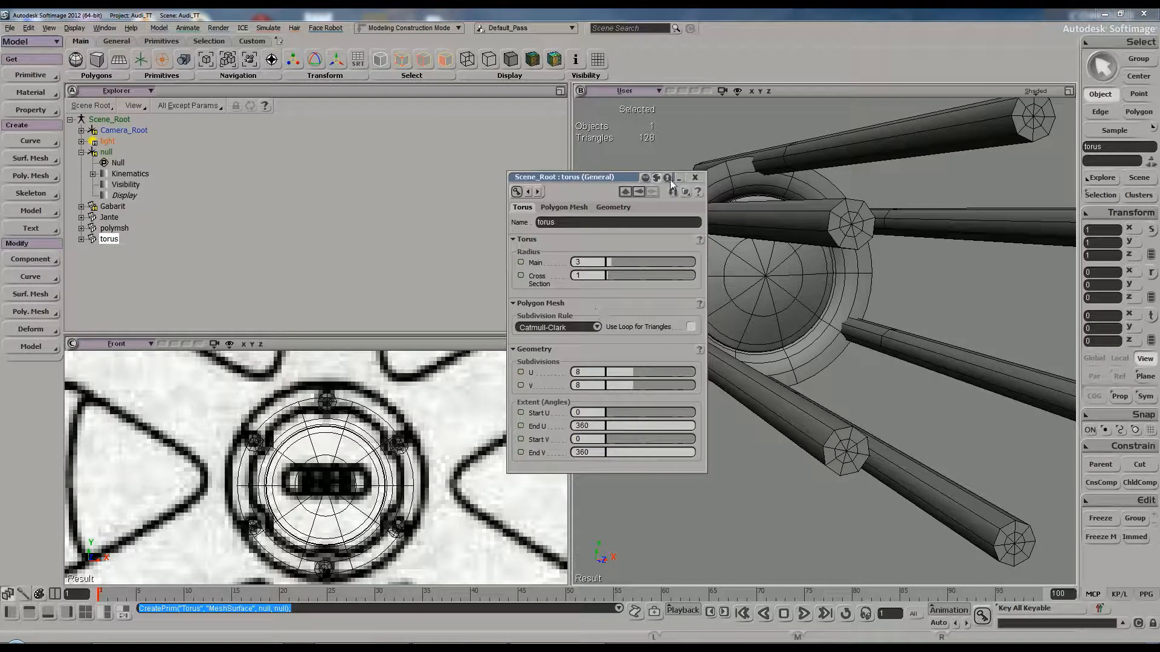
pyautogui.click(694, 178)
# Match all transforms of the new torus to the Jante hub mesh
pyautogui.scroll(-10, 321, 466)
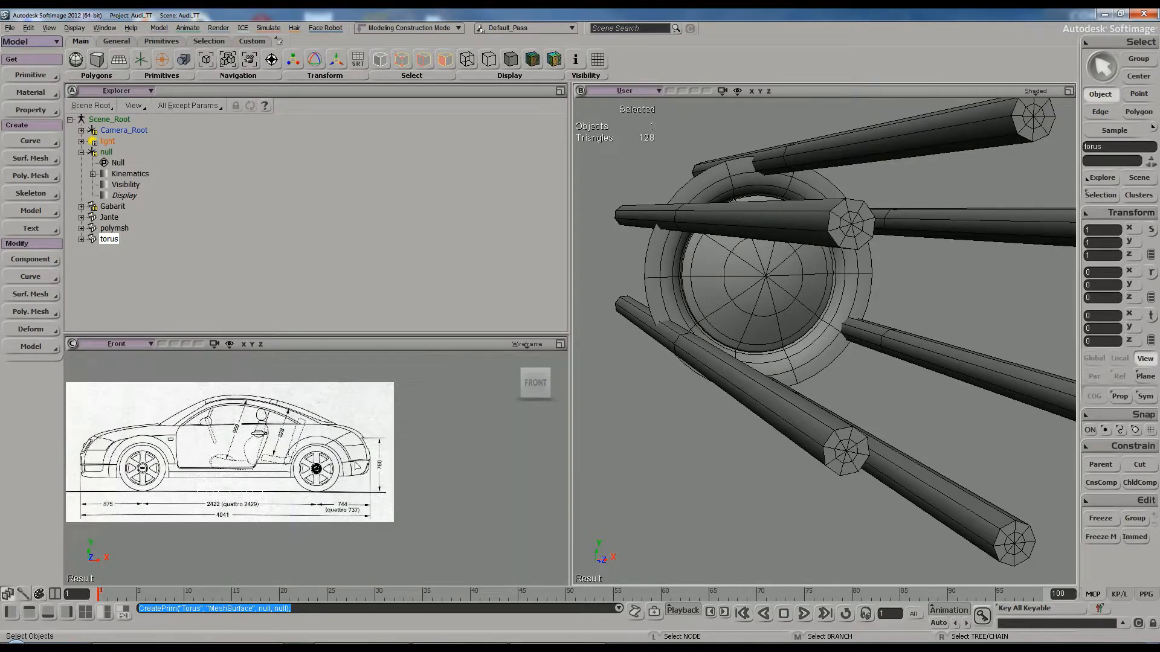
pyautogui.scroll(-10, 704, 391)
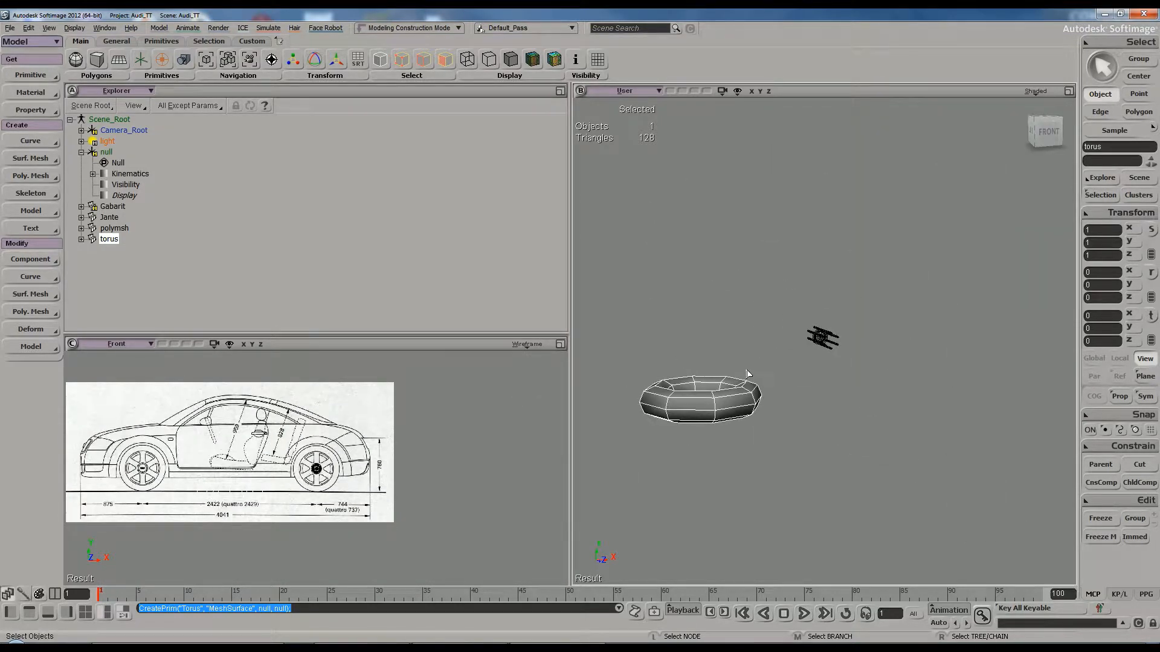
pyautogui.press('v')
pyautogui.moveTo(824, 380); pyautogui.dragTo(691, 449, button='middle')
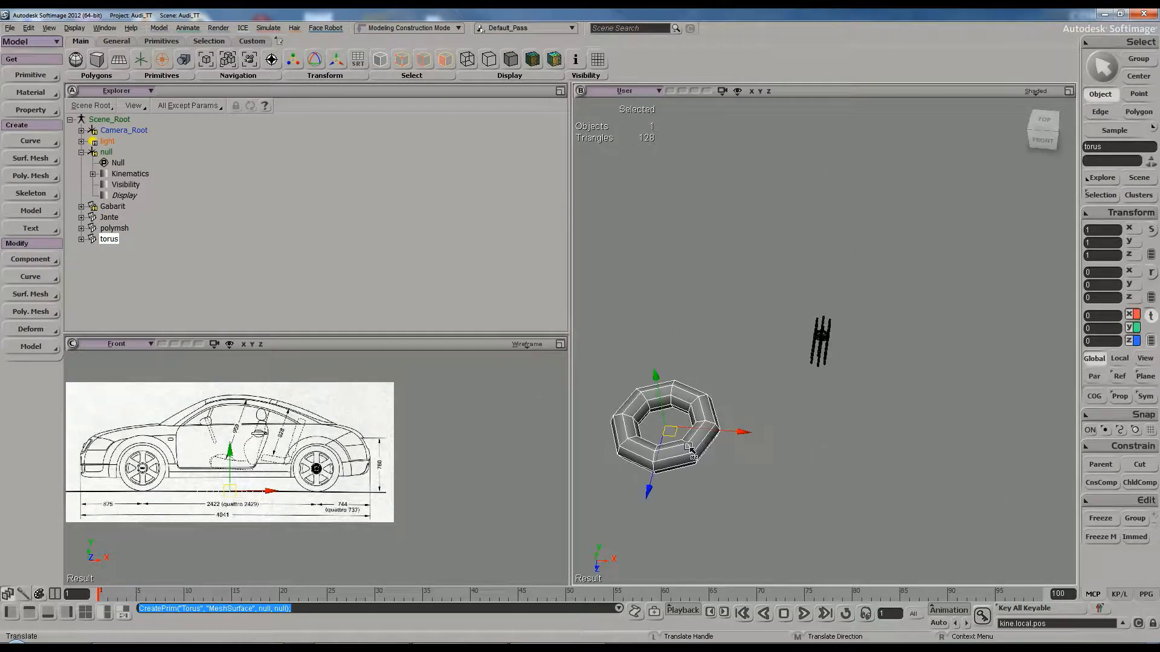
pyautogui.moveTo(680, 444); pyautogui.dragTo(809, 449)
pyautogui.rightClick(1120, 219)
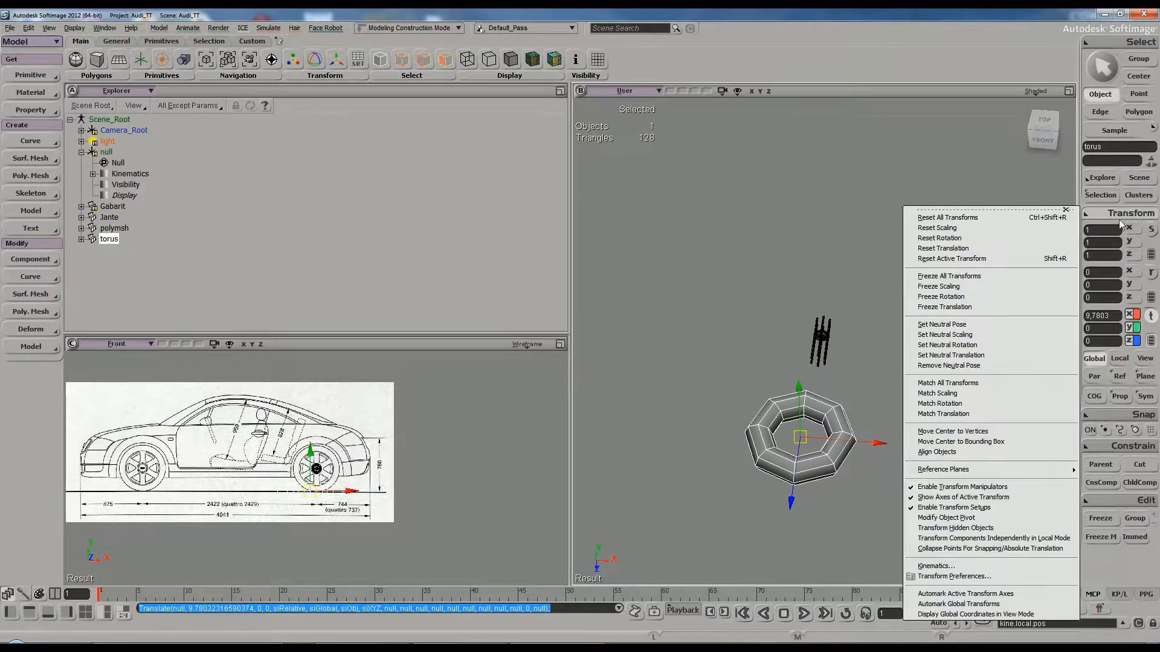
pyautogui.click(965, 386)
pyautogui.scroll(5, 930, 317)
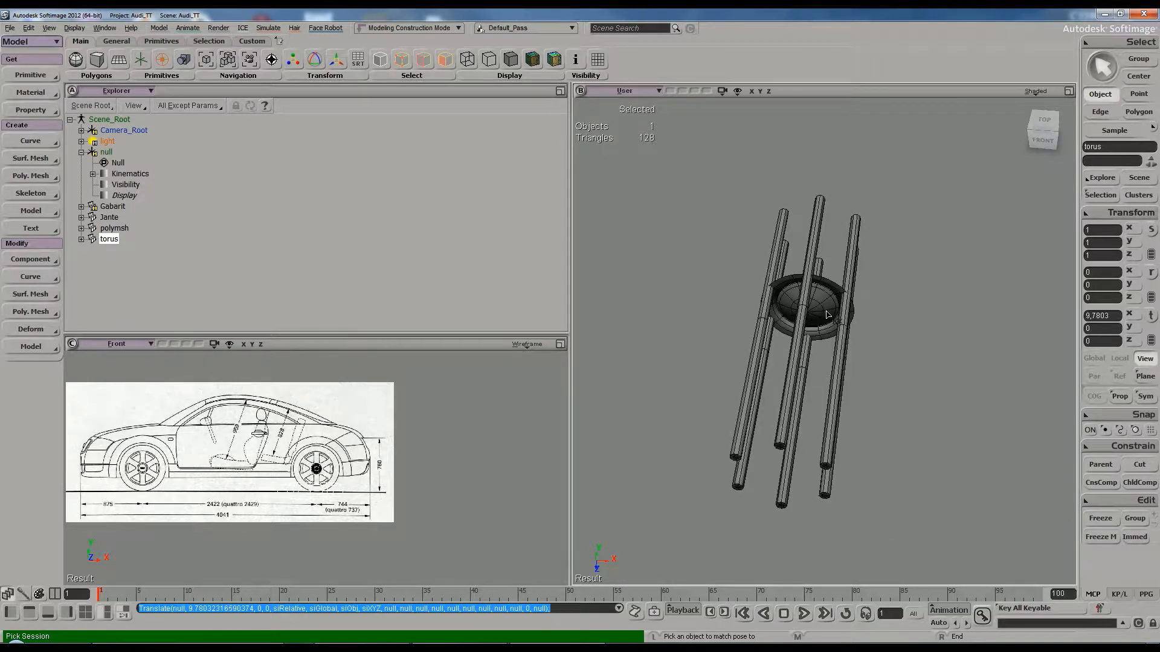
pyautogui.click(827, 311)
# Move the torus along the global Z axis to about -7.39
pyautogui.press('s')
pyautogui.moveTo(820, 313); pyautogui.dragTo(864, 296, button='right')
pyautogui.moveTo(864, 296); pyautogui.dragTo(771, 295, button='middle')
pyautogui.moveTo(770, 296)
pyautogui.mouseDown(button='right')
pyautogui.moveTo(785, 300)
pyautogui.moveTo(779, 285)
pyautogui.mouseUp(button='right')
pyautogui.press('v')
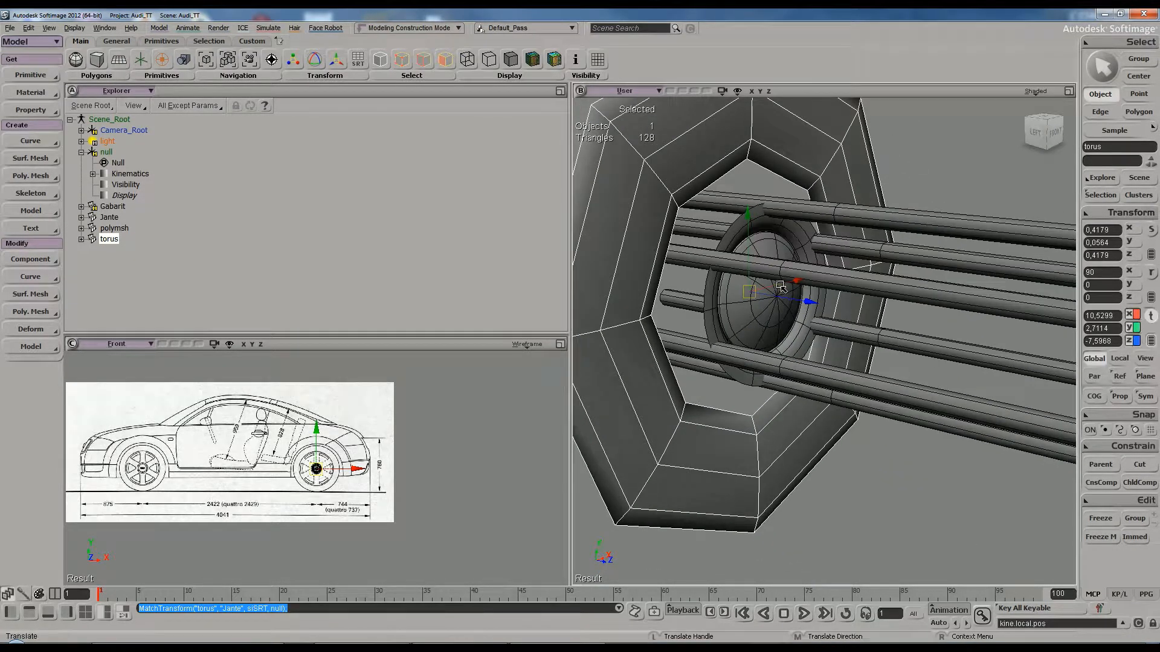
pyautogui.press('space')
pyautogui.press('v')
pyautogui.moveTo(789, 302); pyautogui.dragTo(811, 297)
# Set the torus's subdivisions to 12 in U and 5 in V
pyautogui.press('Return')
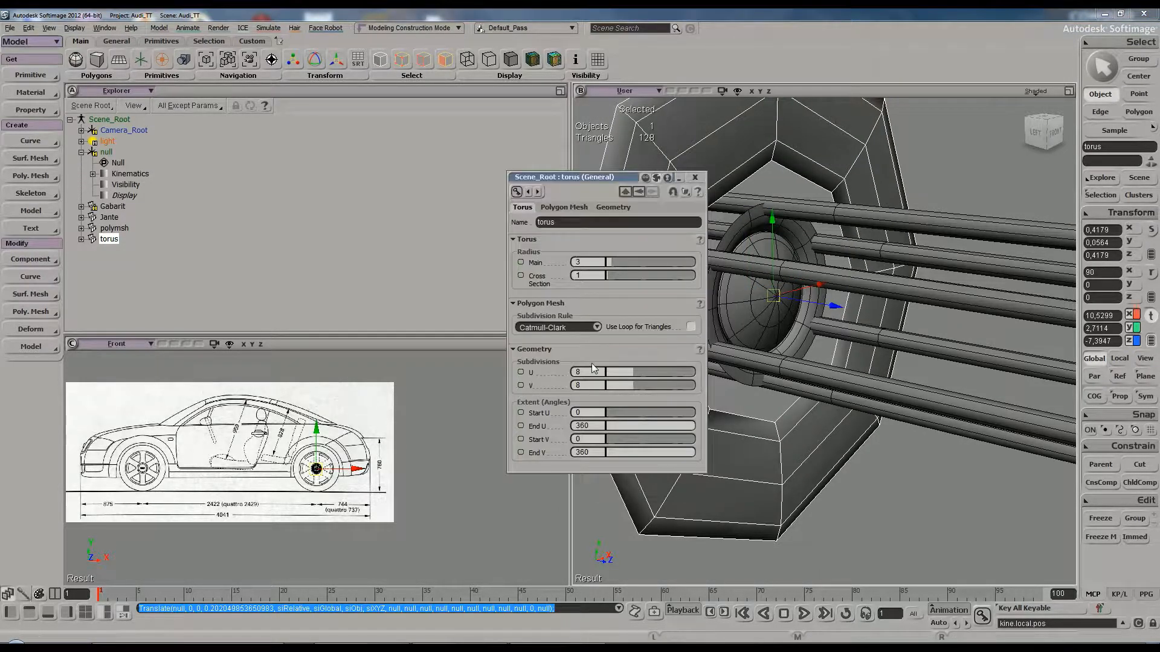
pyautogui.write('9')
pyautogui.press('Return')
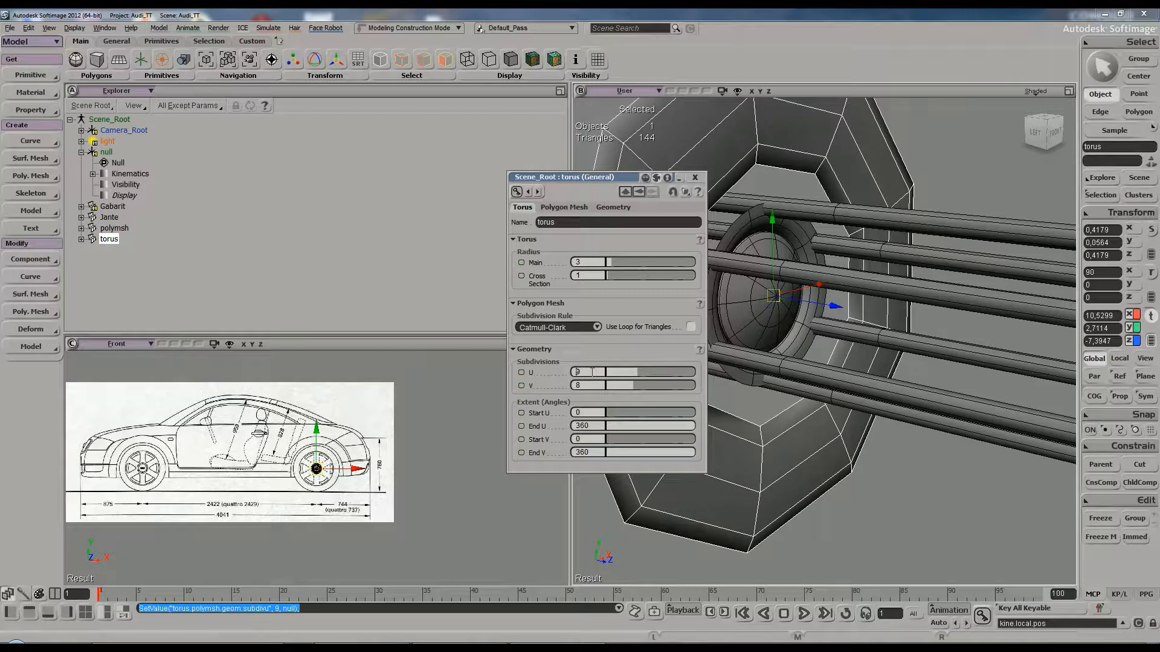
pyautogui.scroll(-2, 592, 373)
pyautogui.scroll(4, 592, 372)
pyautogui.scroll(1, 592, 372)
pyautogui.moveTo(595, 179); pyautogui.dragTo(418, 187)
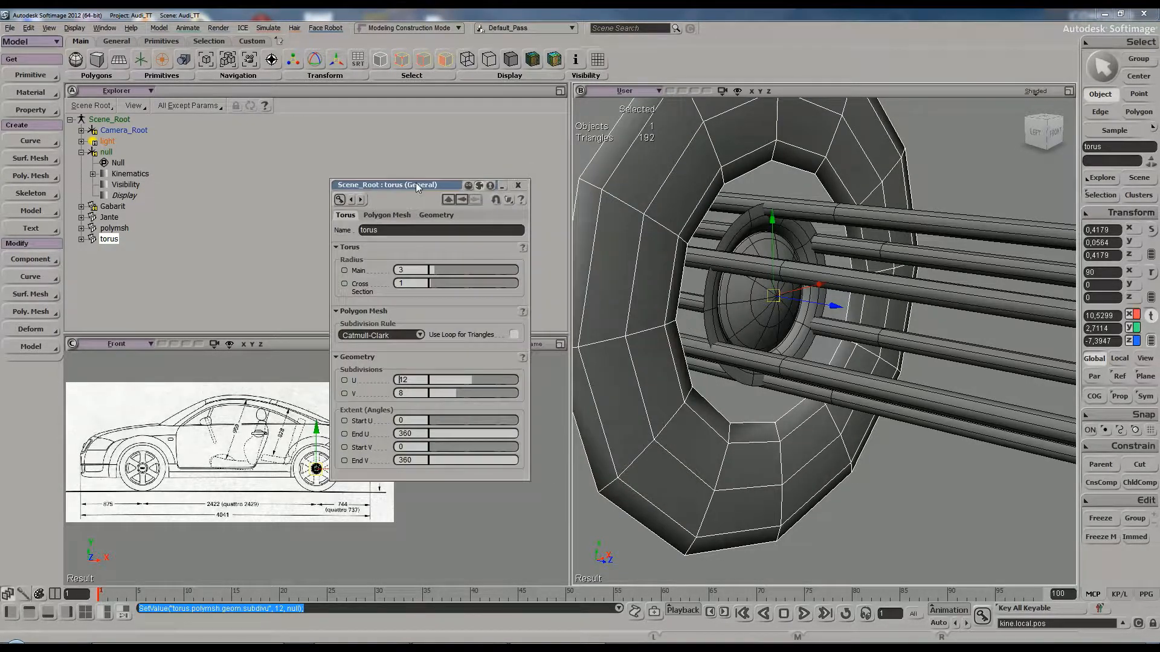
pyautogui.scroll(-3, 404, 394)
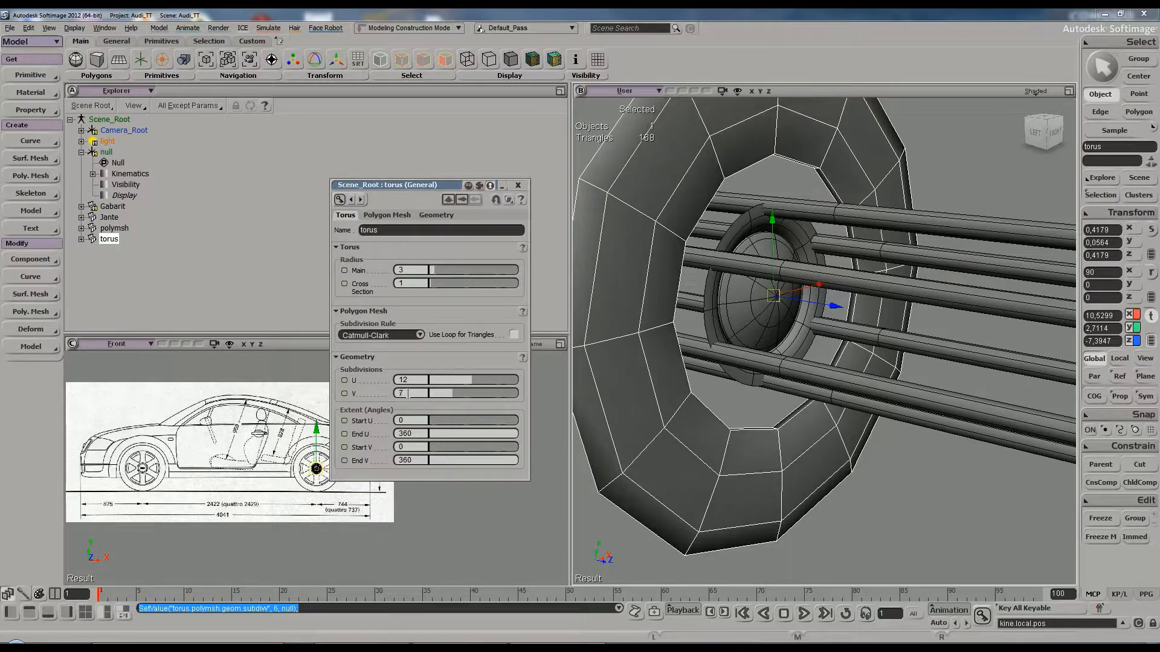
# Scale the torus down to about 0.1965 in X and Z so its inner edge fits around the hub
pyautogui.press('s')
pyautogui.moveTo(595, 158); pyautogui.dragTo(717, 294, button='right')
pyautogui.press('v')
pyautogui.press('s')
pyautogui.press('v')
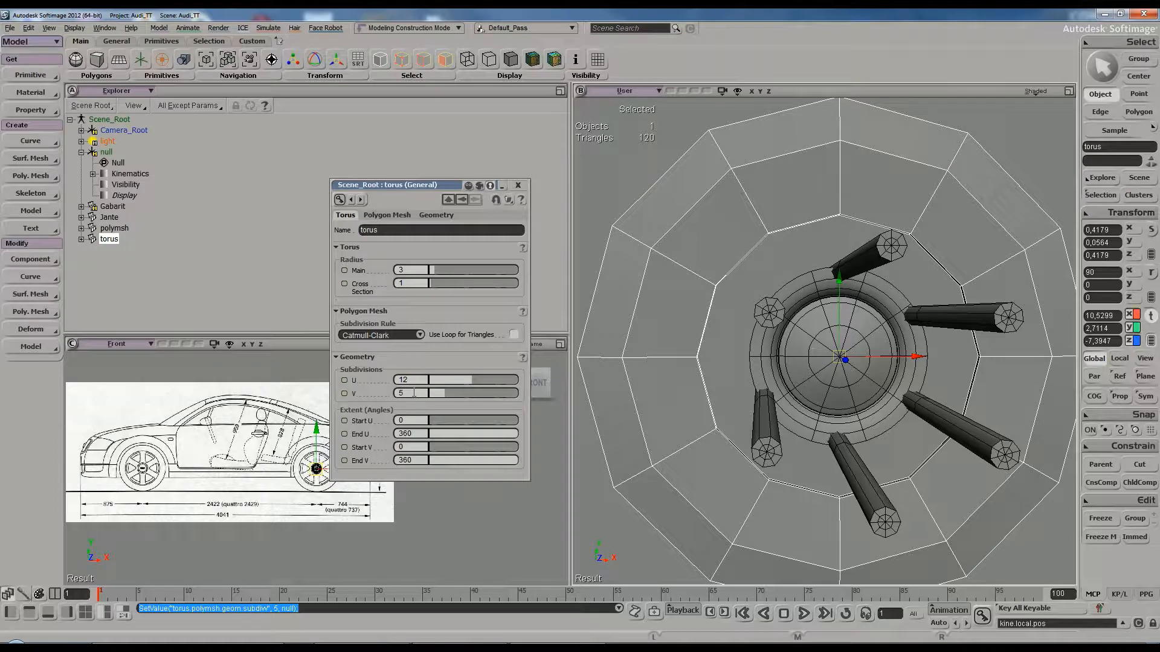
pyautogui.click(414, 380)
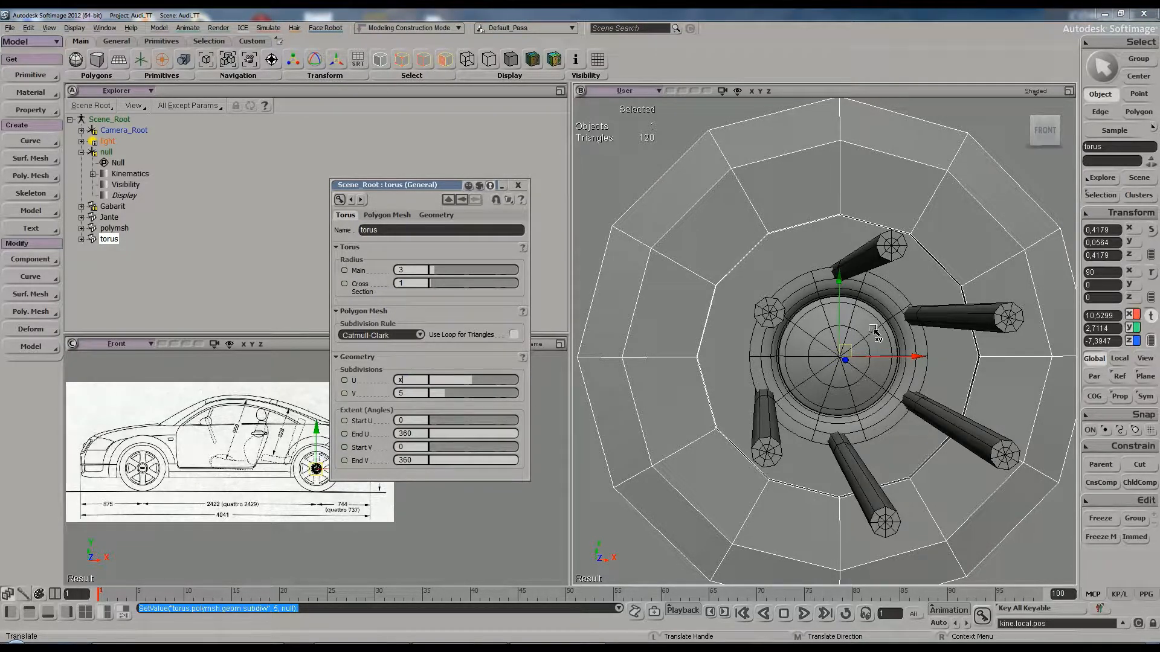
pyautogui.press('x')
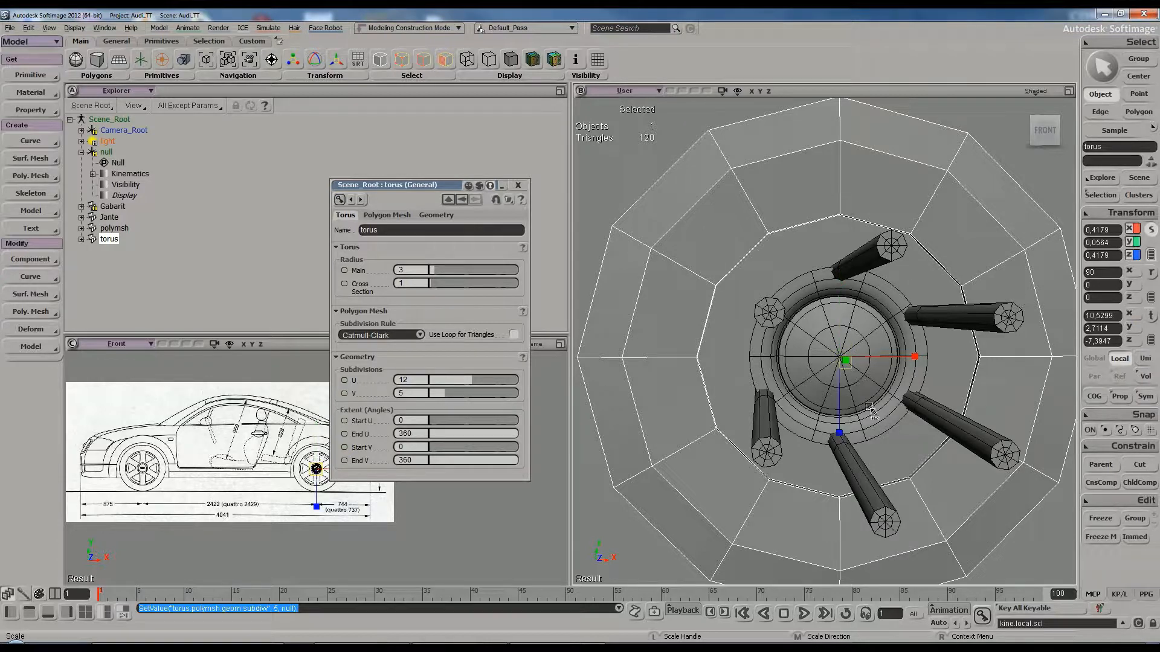
pyautogui.moveTo(881, 405); pyautogui.dragTo(847, 306)
# Rotate the torus about 13.85 degrees around the global Z axis
pyautogui.press('s')
pyautogui.scroll(3, 866, 352)
pyautogui.moveTo(847, 305)
pyautogui.mouseDown(button='right')
pyautogui.moveTo(812, 339)
pyautogui.moveTo(826, 344)
pyautogui.moveTo(834, 305)
pyautogui.mouseUp(button='right')
pyautogui.press('c')
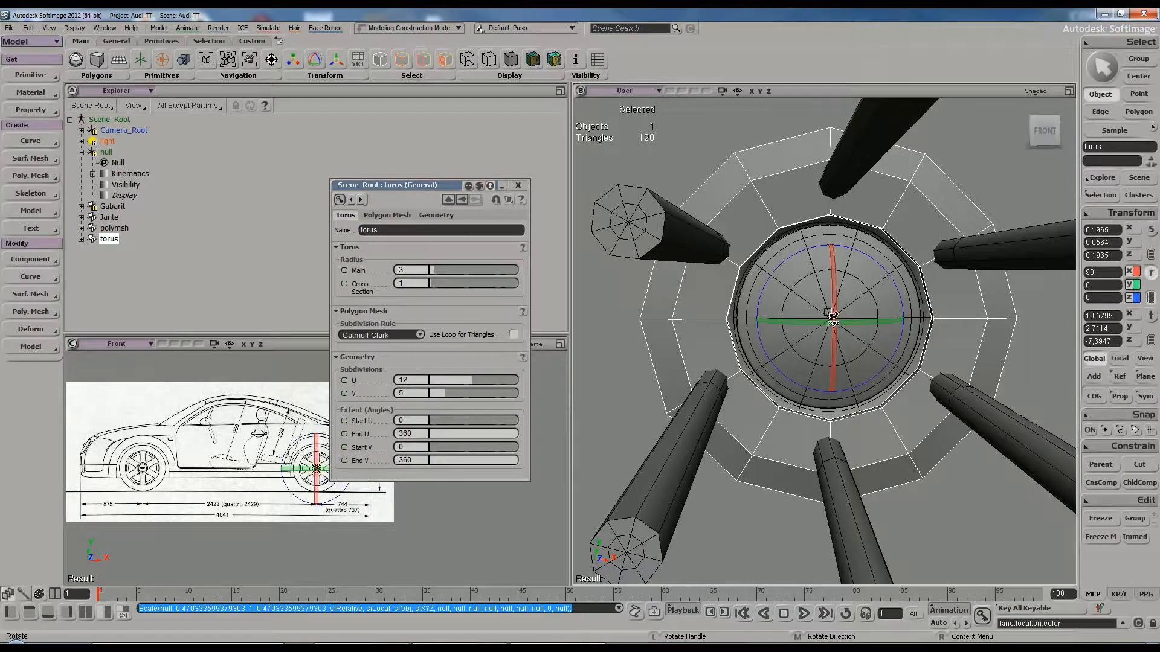
pyautogui.moveTo(866, 258); pyautogui.dragTo(851, 250)
pyautogui.press('s')
pyautogui.moveTo(850, 250); pyautogui.dragTo(848, 274, button='right')
pyautogui.press('c')
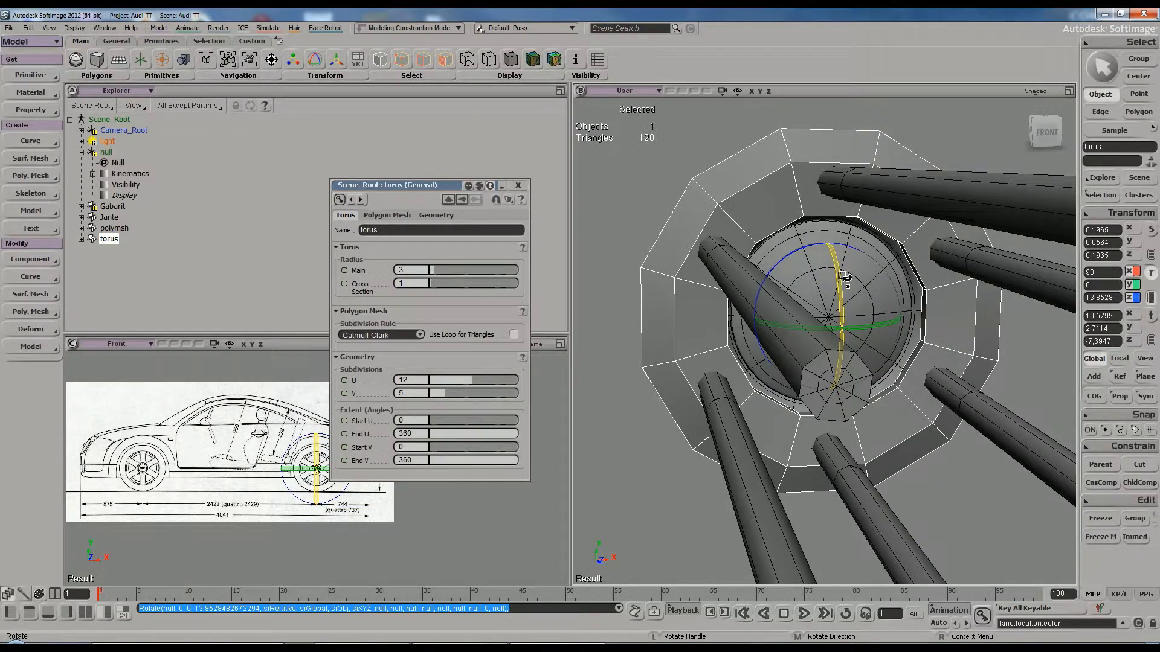
# Scale the torus's outermost 12-point loop to about 0.82 in global X and Y to match the blueprint's hub ring
pyautogui.press('t')
pyautogui.click(693, 180)
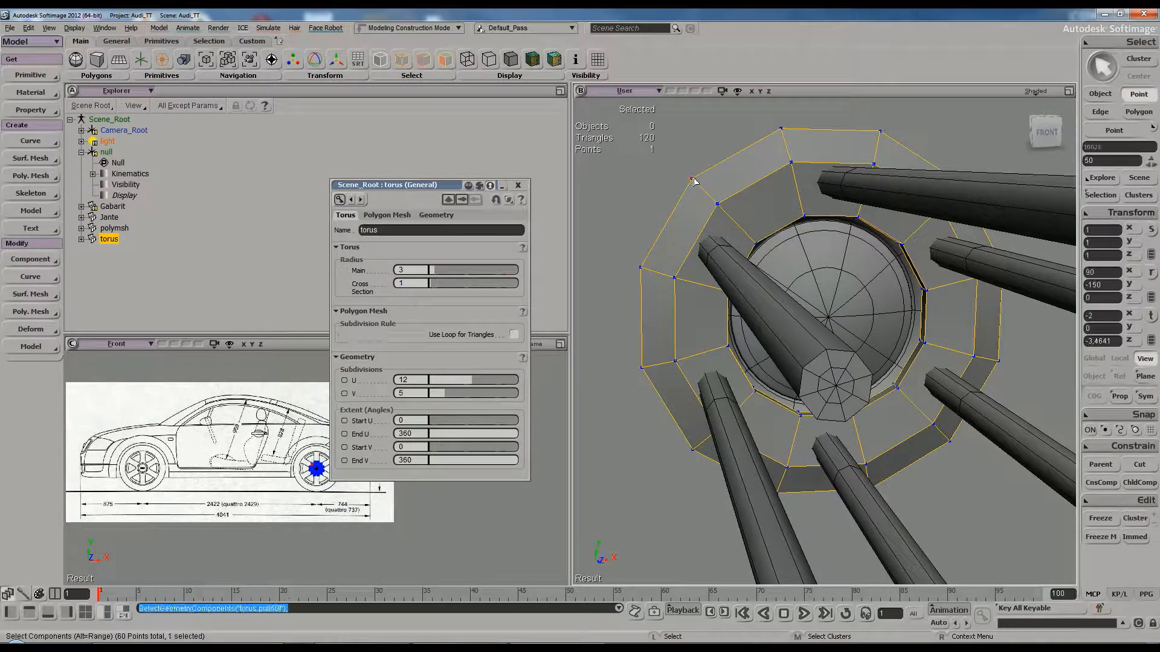
pyautogui.keyDown('alt'); pyautogui.middleClick(782, 130); pyautogui.keyUp('alt')
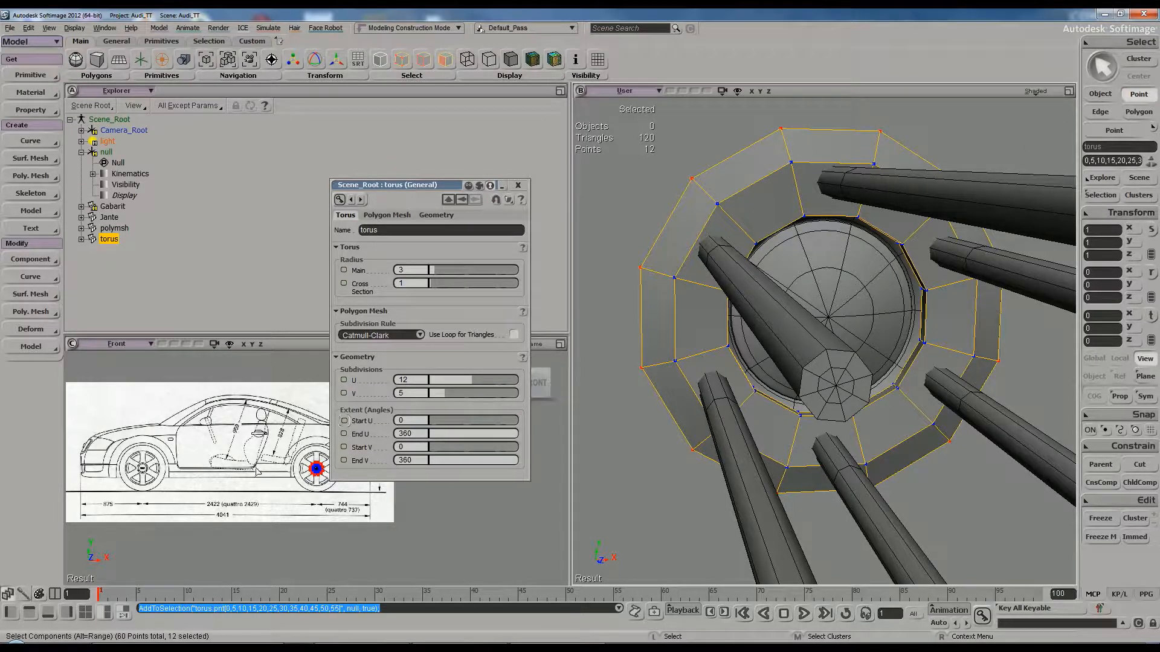
pyautogui.press('f')
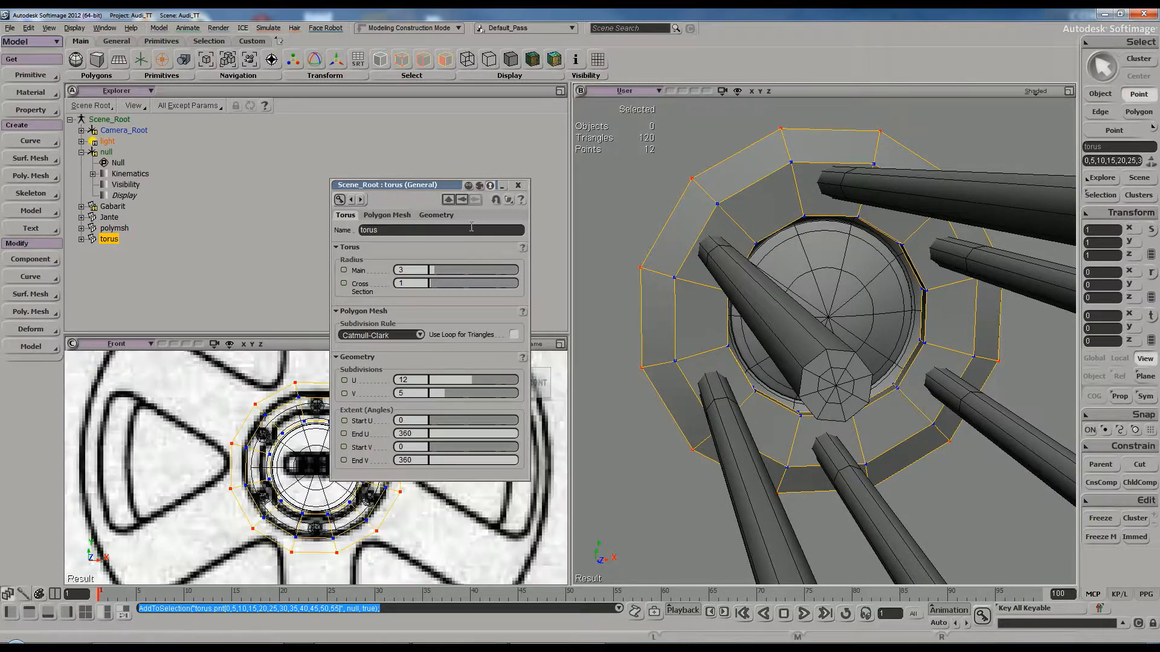
pyautogui.click(518, 185)
pyautogui.scroll(3, 417, 428)
pyautogui.scroll(-2, 417, 429)
pyautogui.press('s')
pyautogui.press('x')
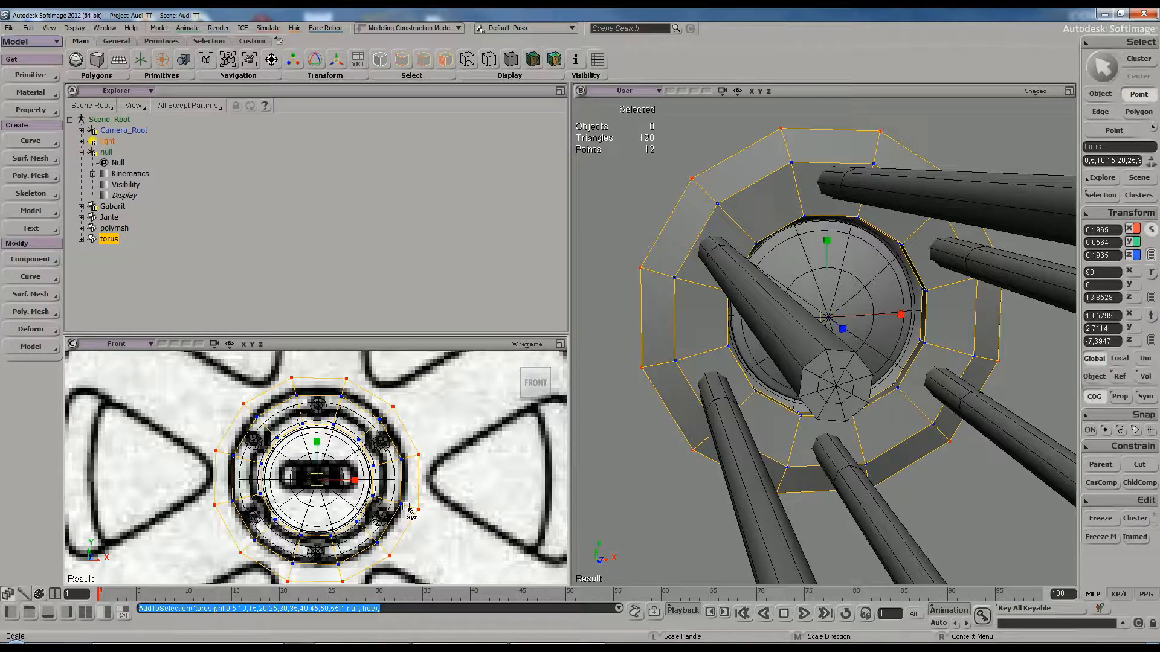
pyautogui.scroll(2, 350, 450)
pyautogui.scroll(-1, 350, 450)
pyautogui.moveTo(343, 457); pyautogui.dragTo(371, 521)
pyautogui.scroll(3, 363, 440)
pyautogui.press('s')
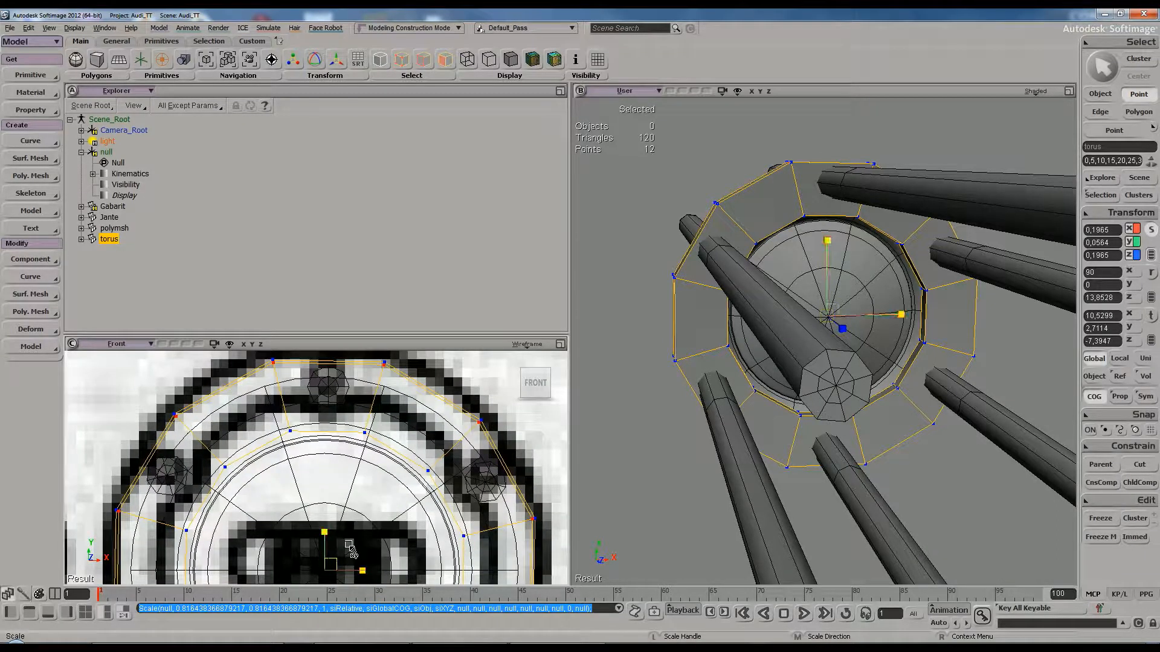
pyautogui.moveTo(349, 544); pyautogui.dragTo(350, 545)
pyautogui.press('space')
# Delete the torus's 12 back-facing polygons together with the two adjacent polygon loops
pyautogui.press('s')
pyautogui.moveTo(807, 338); pyautogui.dragTo(771, 336, button='right')
pyautogui.moveTo(772, 336); pyautogui.dragTo(810, 290, button='middle')
pyautogui.moveTo(756, 317); pyautogui.dragTo(826, 313, button='right')
pyautogui.press('u')
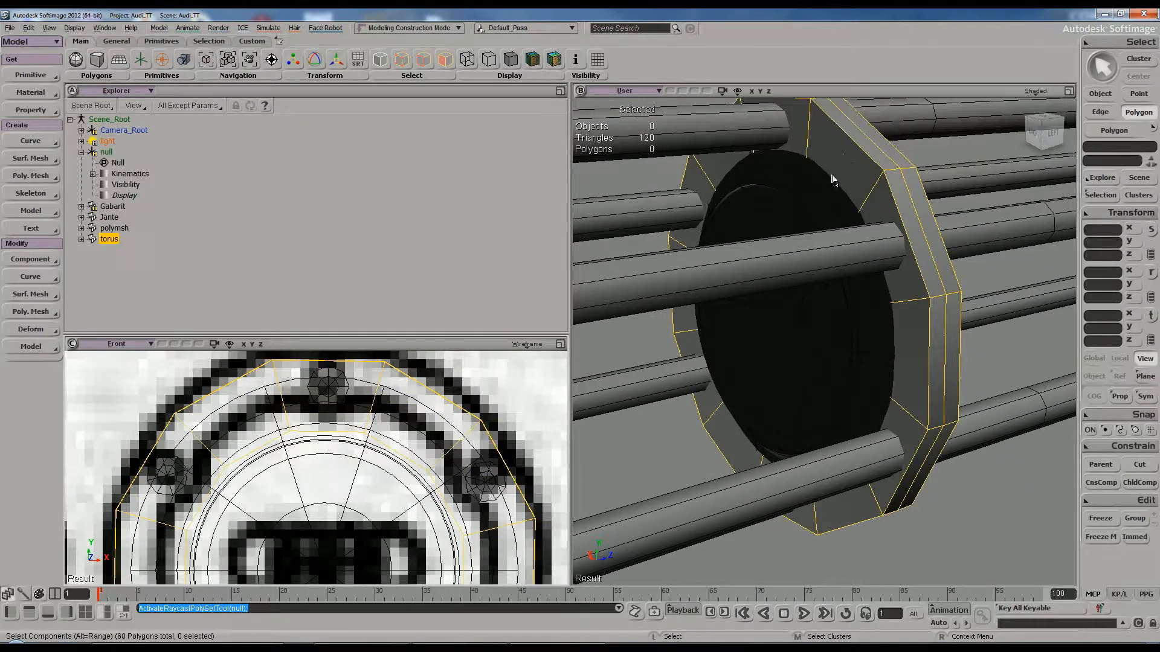
pyautogui.click(838, 178)
pyautogui.keyDown('alt'); pyautogui.middleClick(873, 234); pyautogui.keyUp('alt')
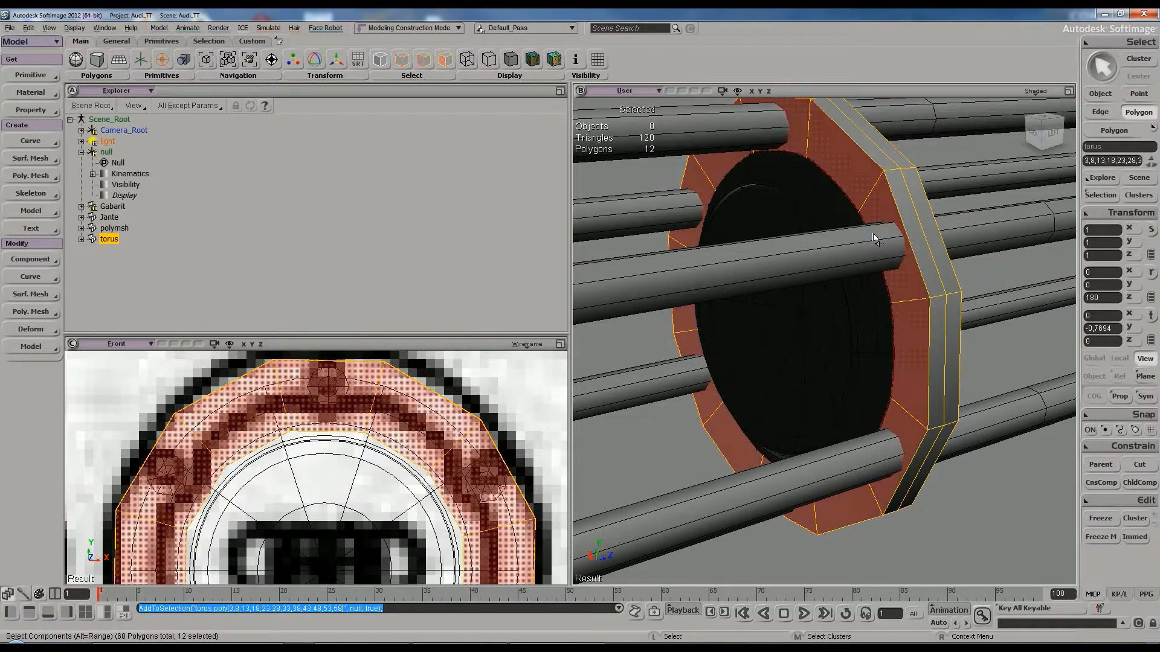
pyautogui.press('+')
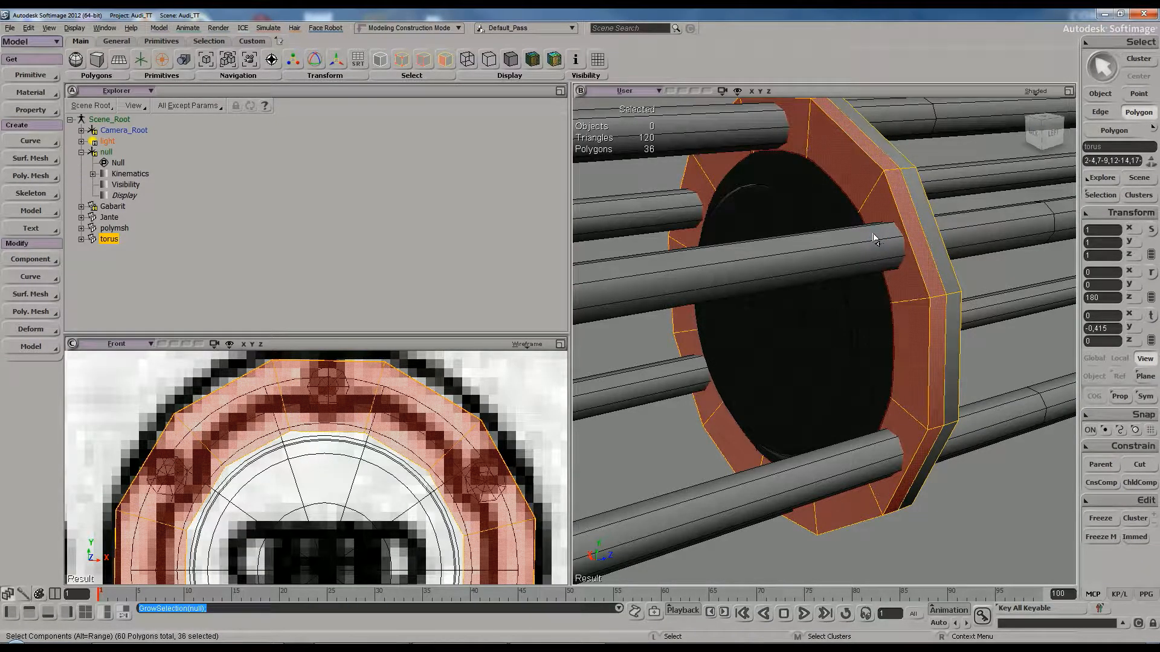
pyautogui.press('Delete')
# Split parallel edges around the torus to add loops on both sides of its outer front corner and near its inner edge
pyautogui.press('s')
pyautogui.moveTo(873, 236); pyautogui.dragTo(836, 280, button='right')
pyautogui.press('space')
pyautogui.press('\\')
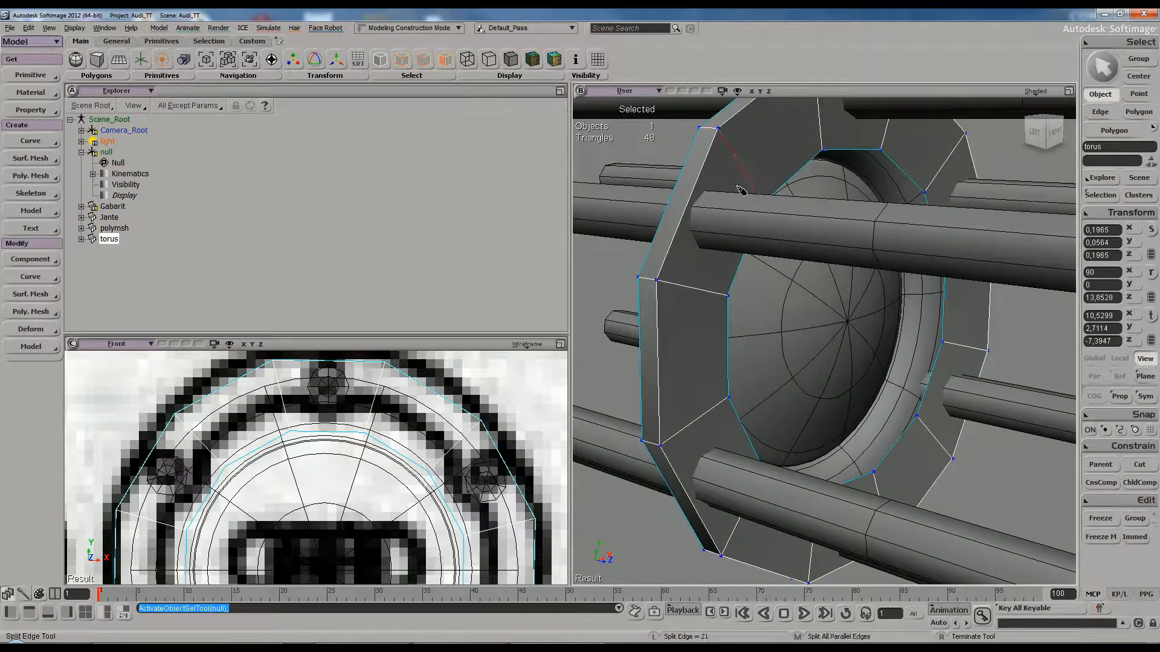
pyautogui.click(724, 138)
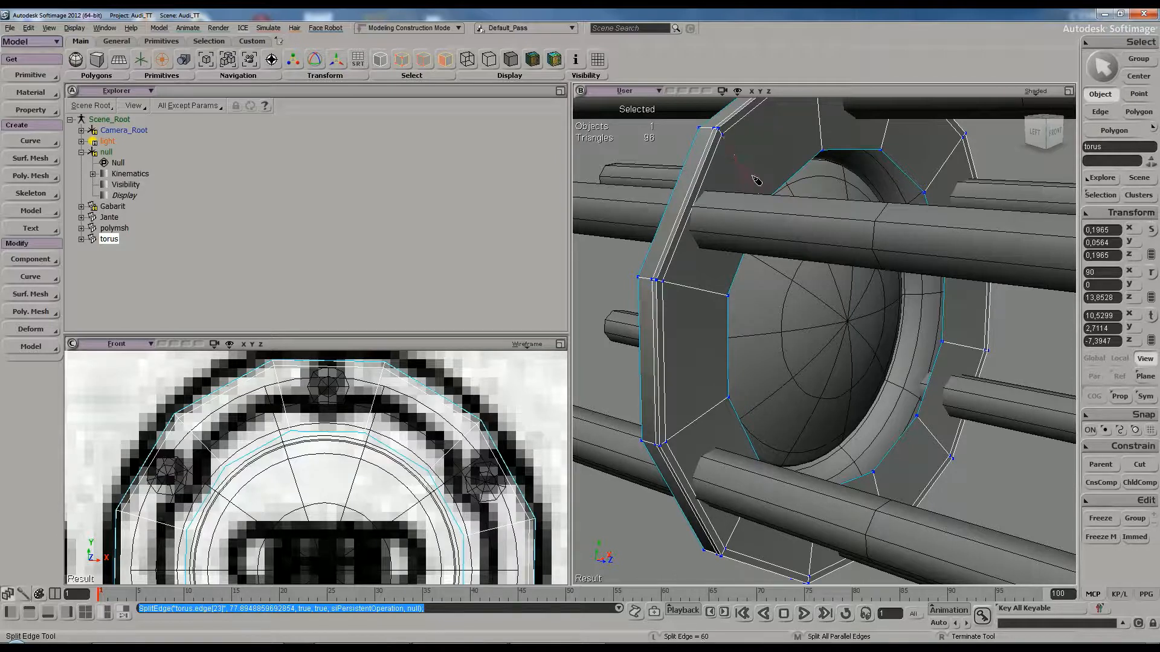
pyautogui.click(826, 156)
pyautogui.moveTo(829, 159); pyautogui.dragTo(874, 167, button='right')
pyautogui.moveTo(874, 167); pyautogui.dragTo(872, 240, button='middle')
pyautogui.moveTo(872, 240); pyautogui.dragTo(871, 245, button='right')
pyautogui.press('space')
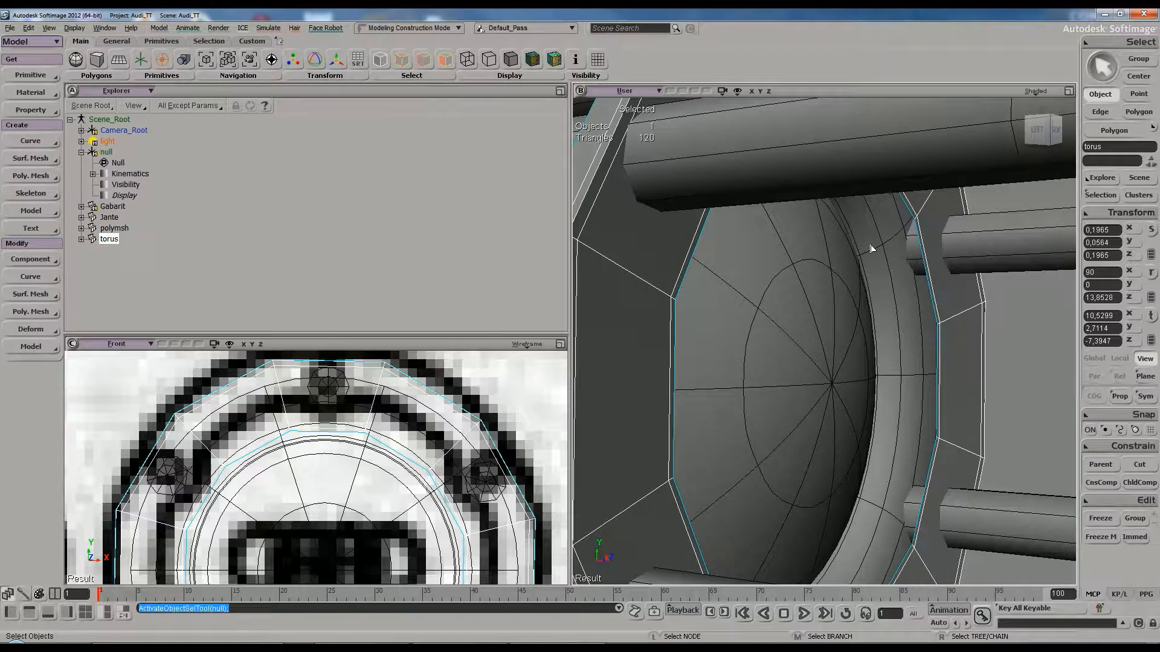
# Move the torus's inner boundary edge loop back along the hub axis to form an inner lip
pyautogui.scroll(2, 909, 284)
pyautogui.press('e')
pyautogui.click(949, 187)
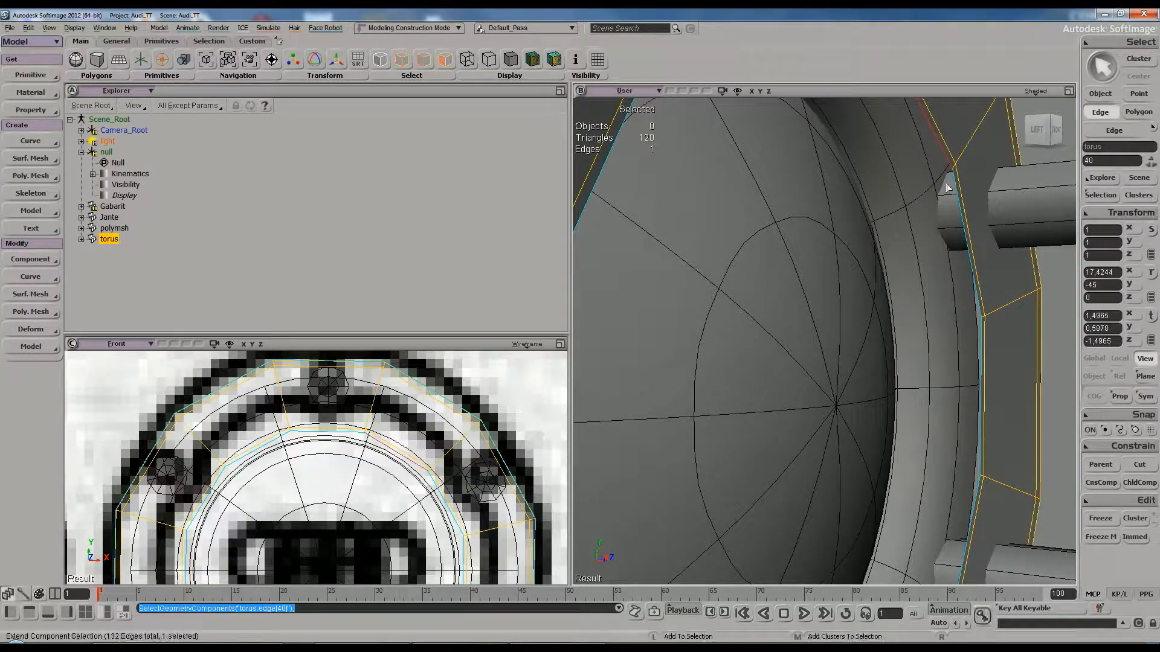
pyautogui.keyDown('alt'); pyautogui.middleClick(962, 218); pyautogui.keyUp('alt')
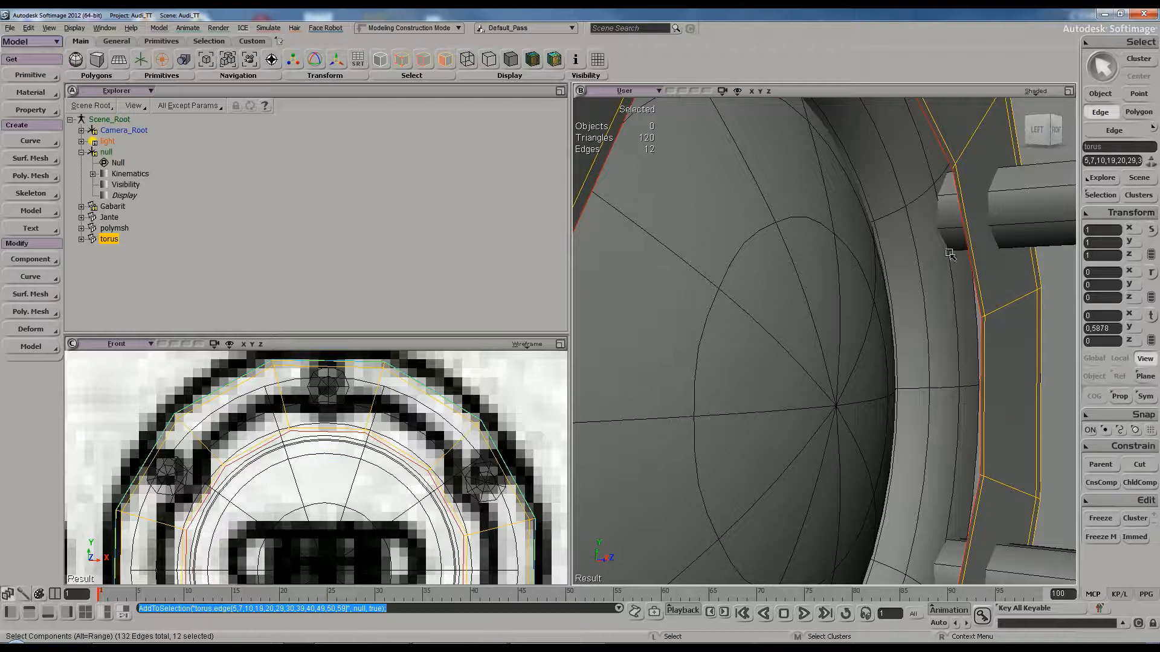
pyautogui.press('v')
pyautogui.scroll(-2, 922, 337)
pyautogui.moveTo(901, 383); pyautogui.dragTo(893, 379)
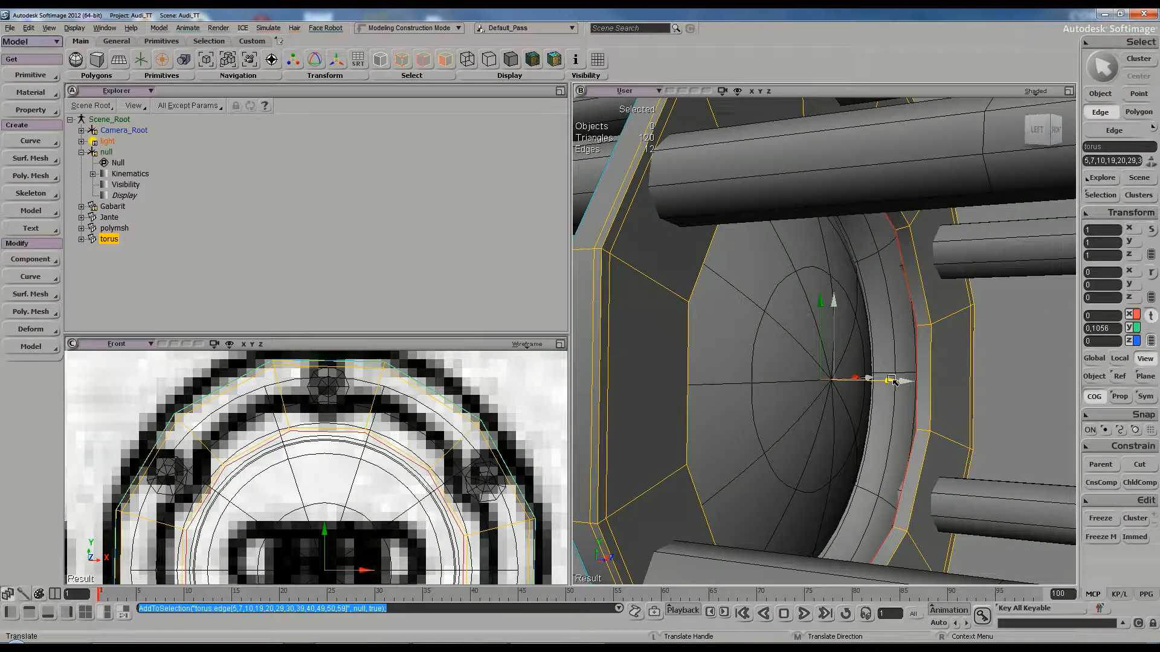
# Split the parallel edges of the torus's inner lip to add two edge loops around it
pyautogui.press('space')
pyautogui.scroll(2, 912, 345)
pyautogui.press('\\')
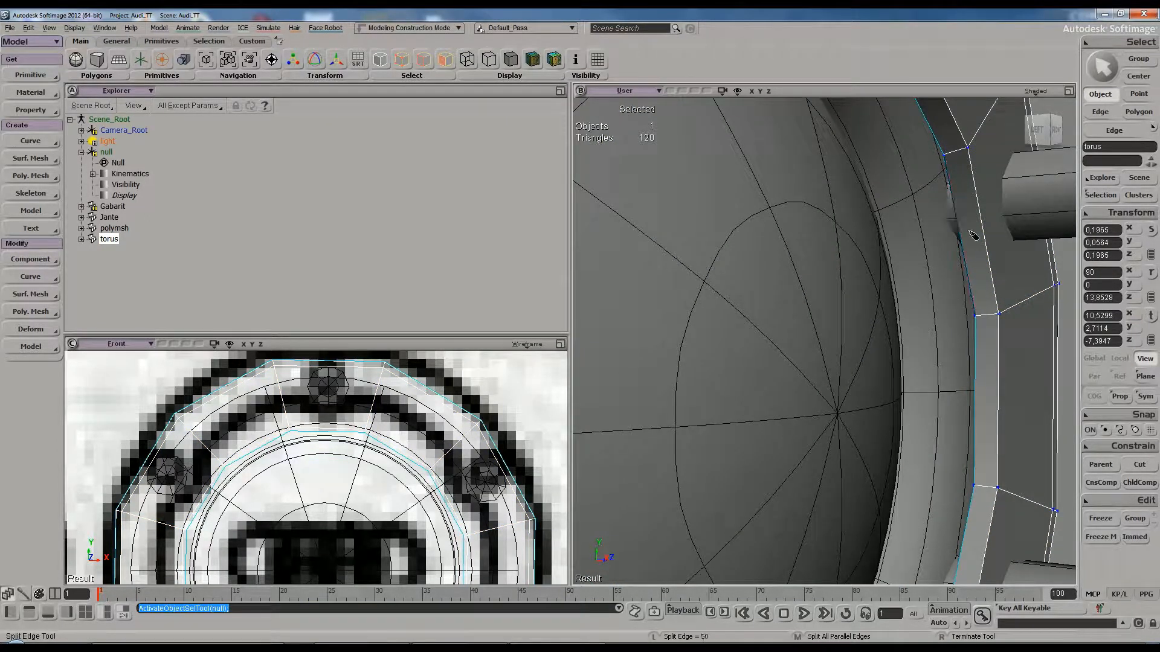
pyautogui.click(965, 156)
pyautogui.middleClick(974, 144)
pyautogui.press('space')
# Examine how the bolt cylinders sit against the front face of the torus ring
pyautogui.scroll(-3, 967, 163)
pyautogui.press('s')
pyautogui.moveTo(930, 202); pyautogui.dragTo(767, 308, button='right')
pyautogui.scroll(-1, 883, 241)
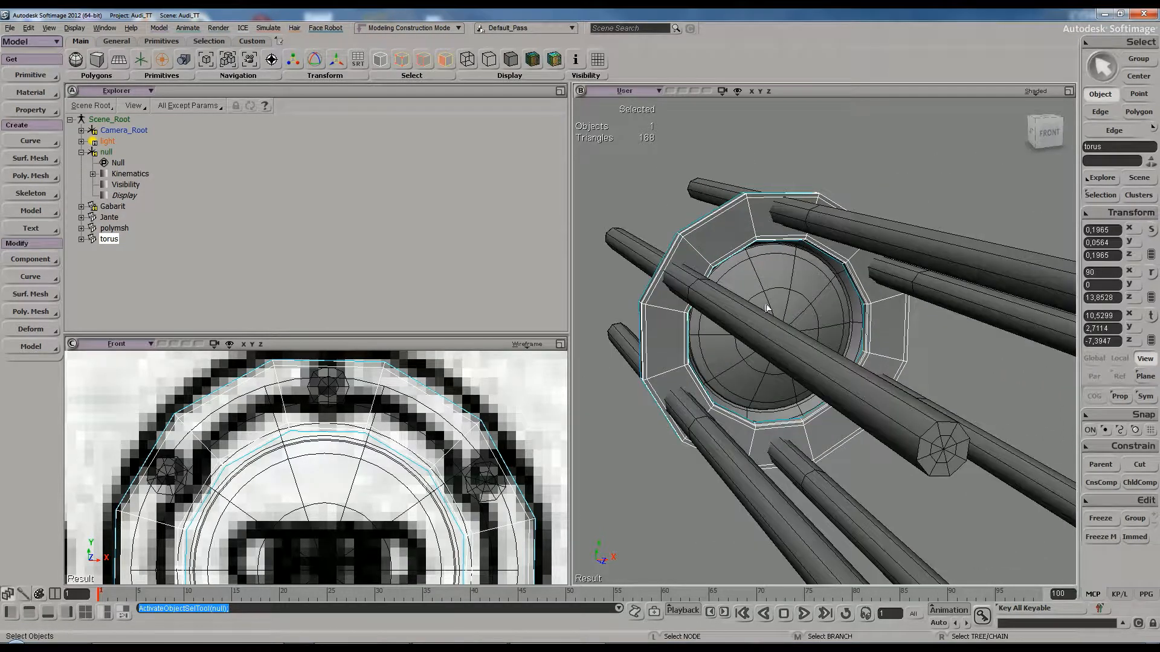
pyautogui.click(777, 217)
pyautogui.press('s')
pyautogui.scroll(5, 792, 219)
pyautogui.moveTo(792, 220); pyautogui.dragTo(818, 354)
pyautogui.moveTo(818, 355); pyautogui.dragTo(808, 345, button='right')
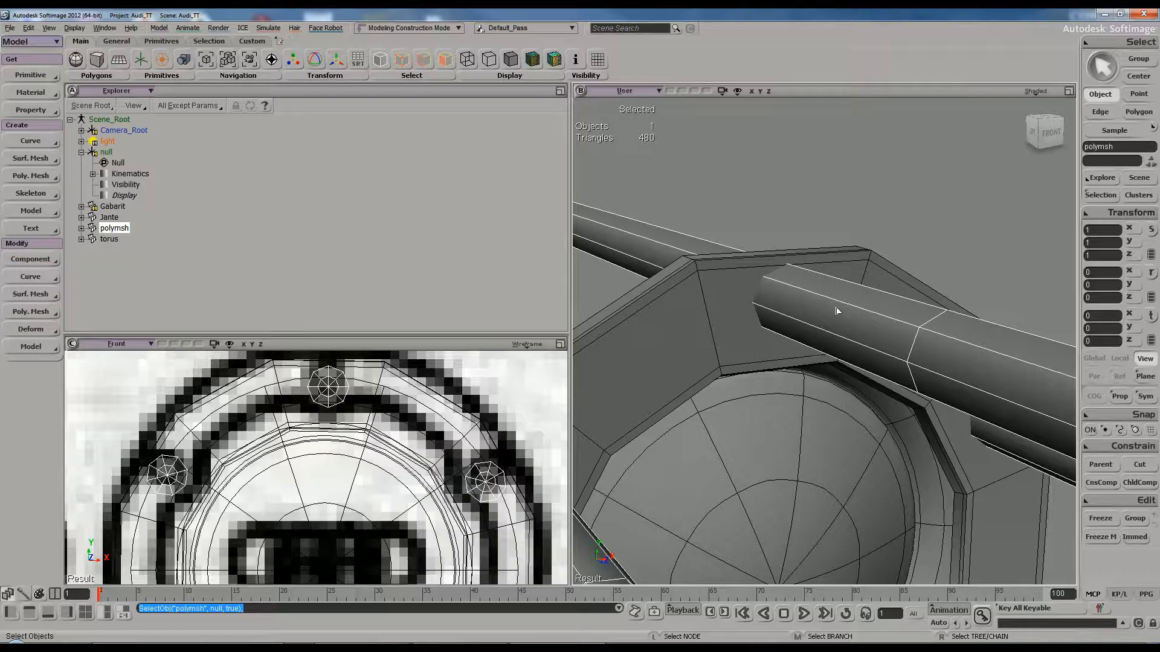
pyautogui.click(839, 259)
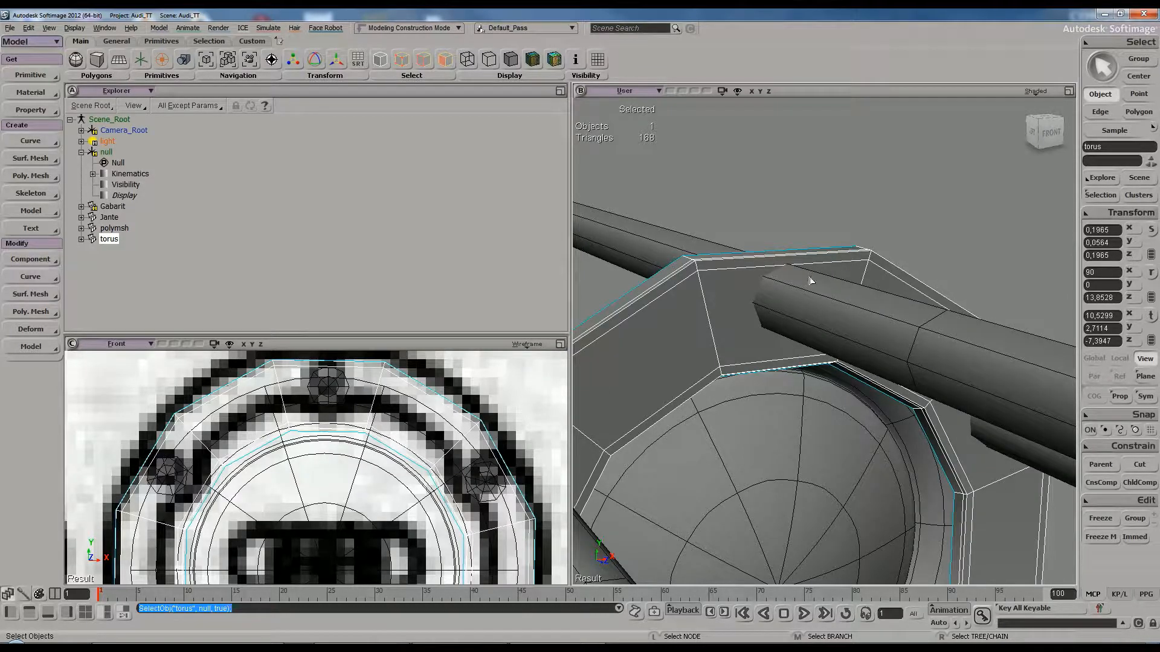
pyautogui.click(800, 304)
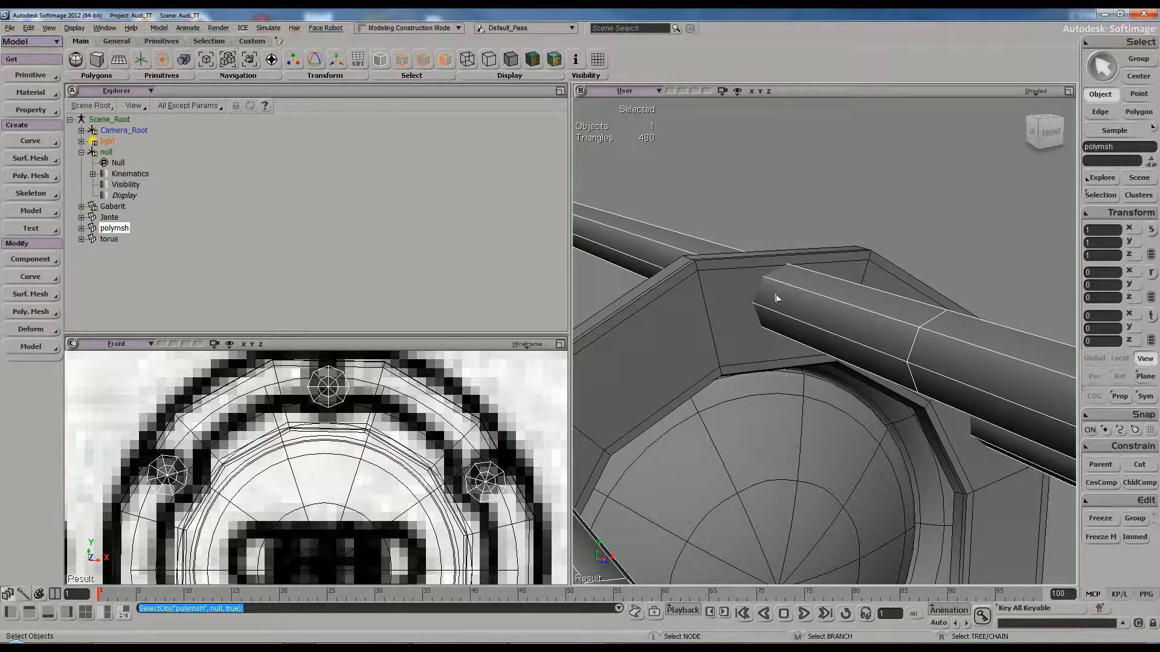
pyautogui.click(721, 307)
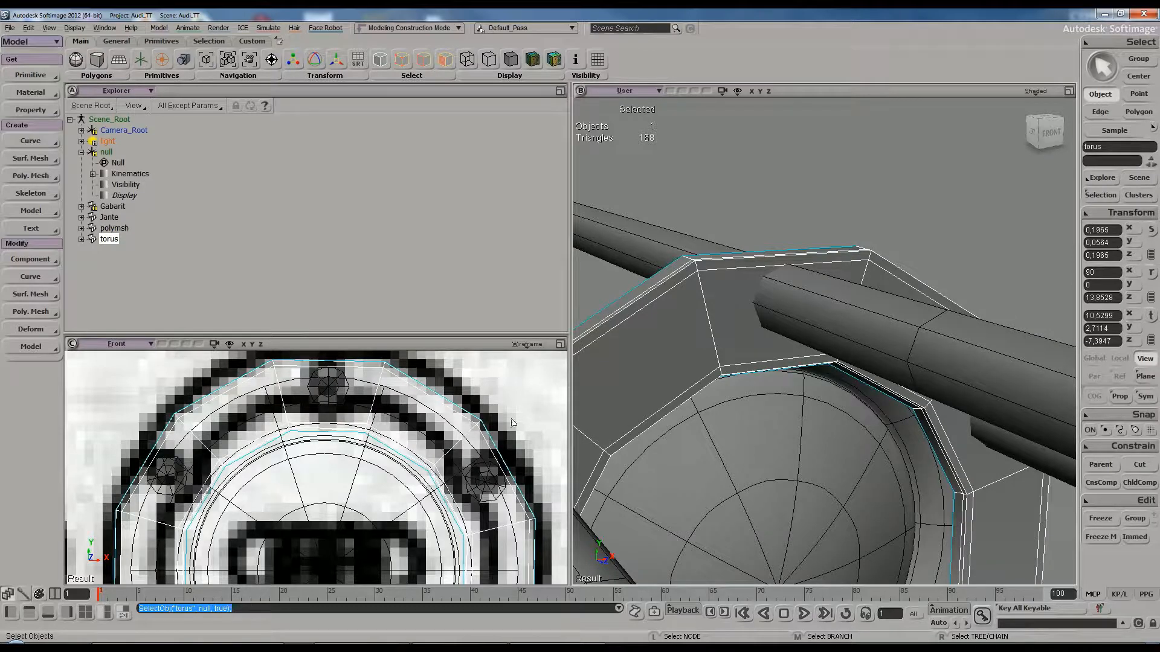
pyautogui.press('x')
pyautogui.press('s')
pyautogui.moveTo(822, 547); pyautogui.dragTo(747, 439, button='right')
pyautogui.press('u')
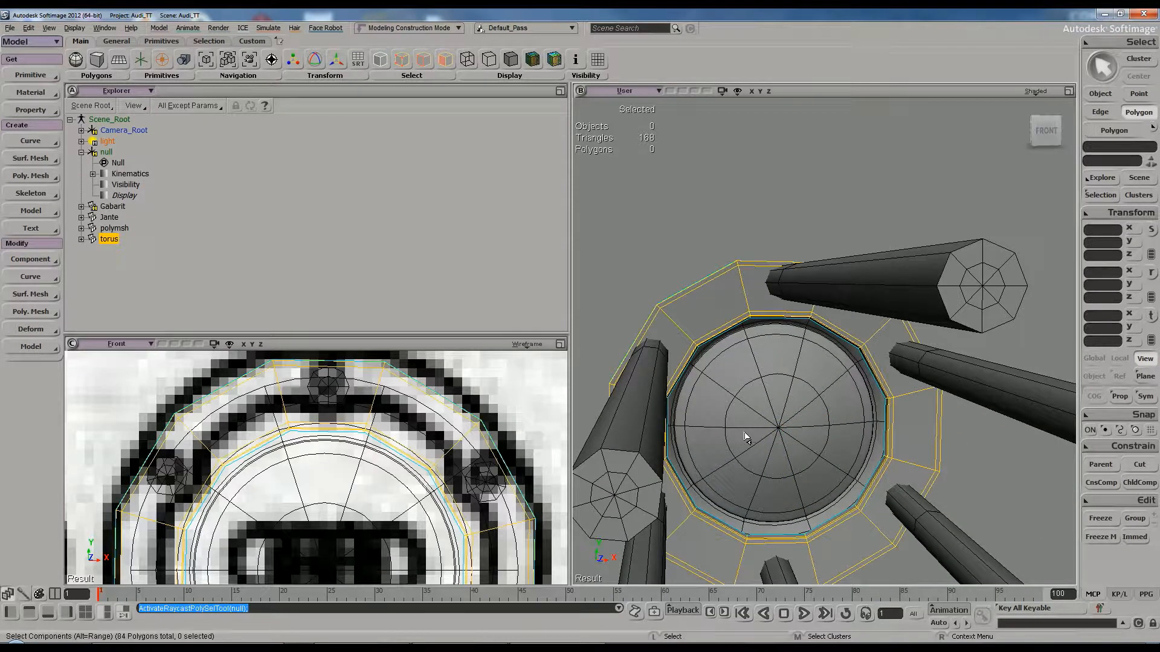
pyautogui.hotkey('ctrl', 'a')
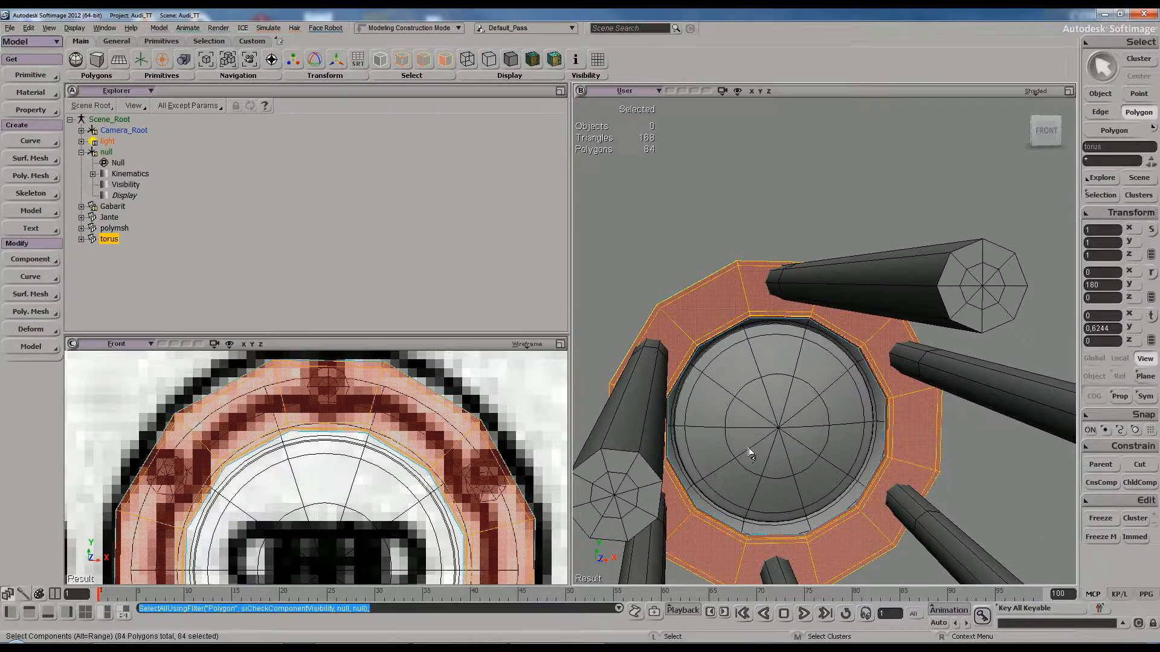
pyautogui.press('space')
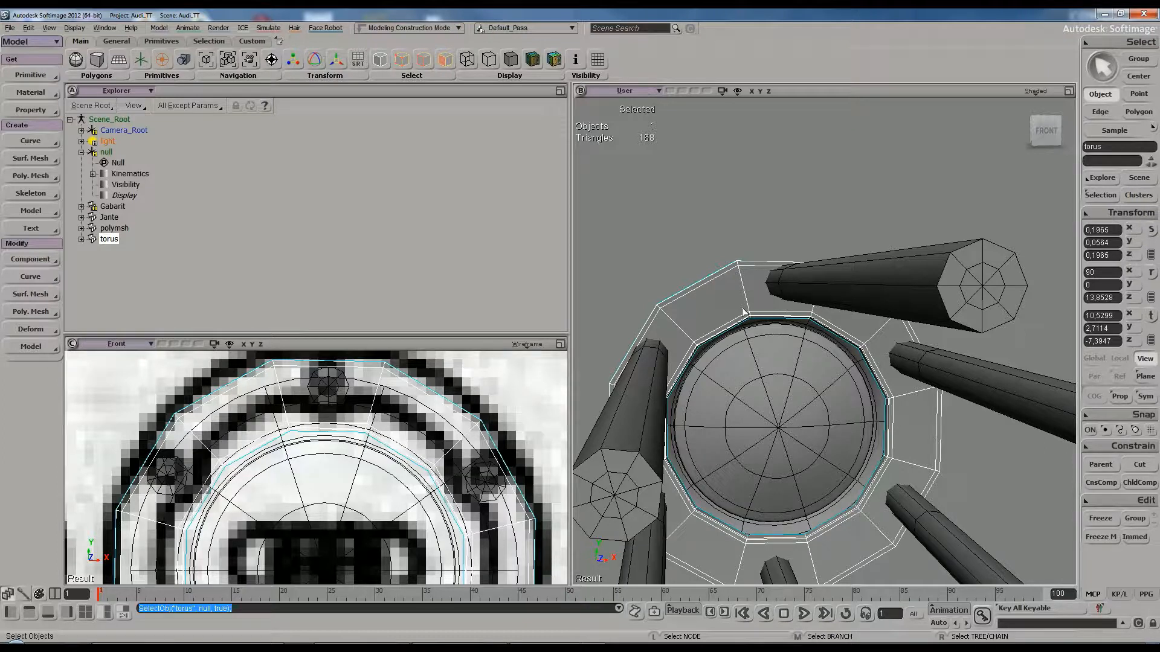
pyautogui.press('x')
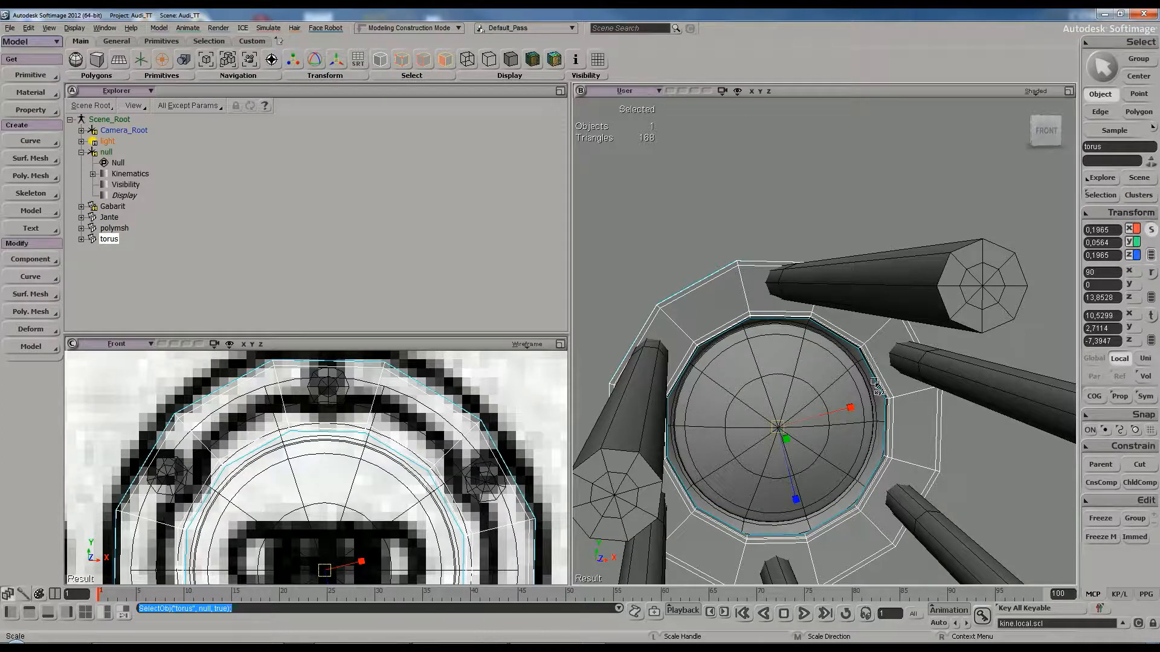
pyautogui.press('s')
pyautogui.moveTo(712, 251); pyautogui.dragTo(804, 434, button='right')
pyautogui.press('x')
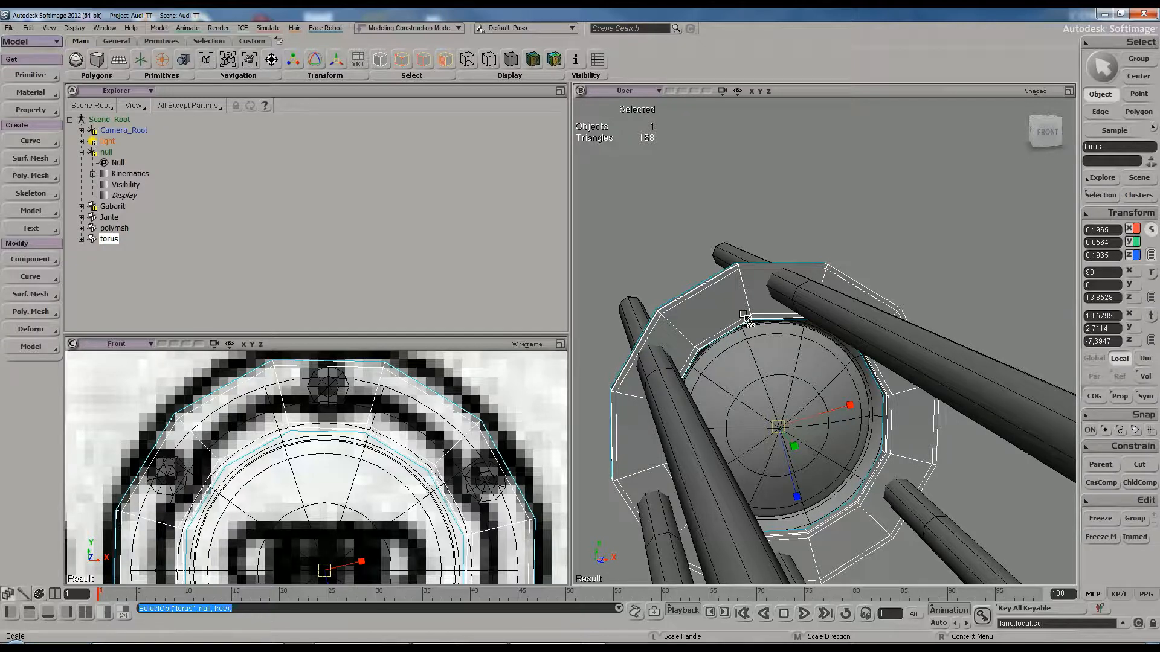
pyautogui.moveTo(742, 314); pyautogui.dragTo(779, 374, button='right')
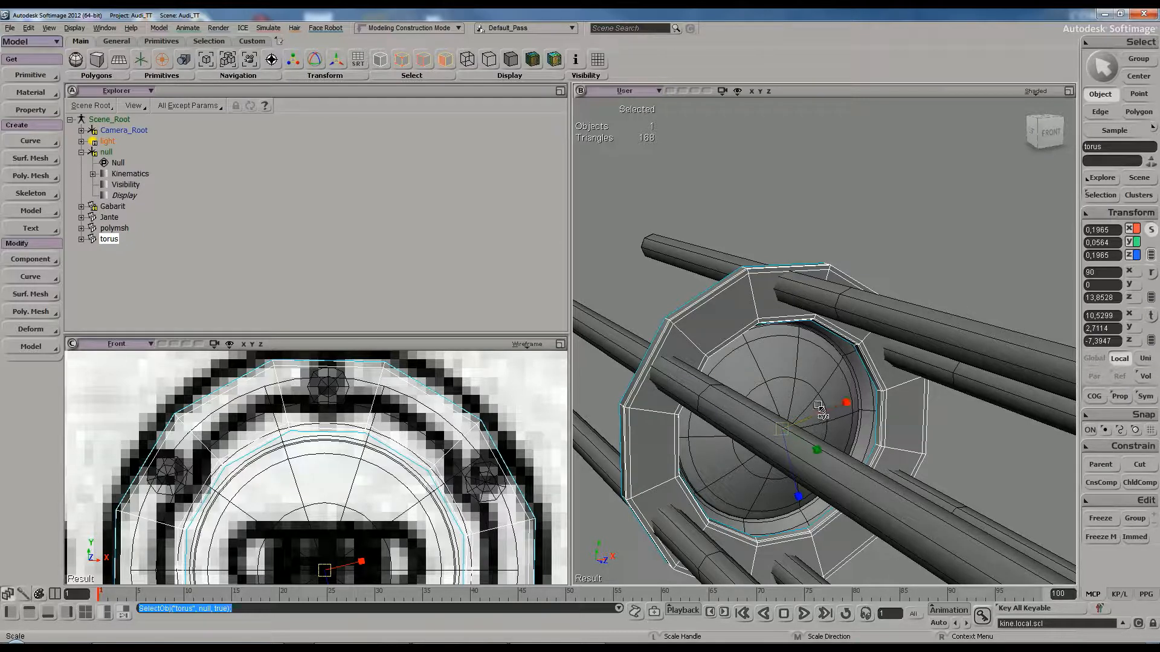
# Scale all polygons of the torus ring up slightly in global X and Y to fit the blueprint's ring
pyautogui.press('u')
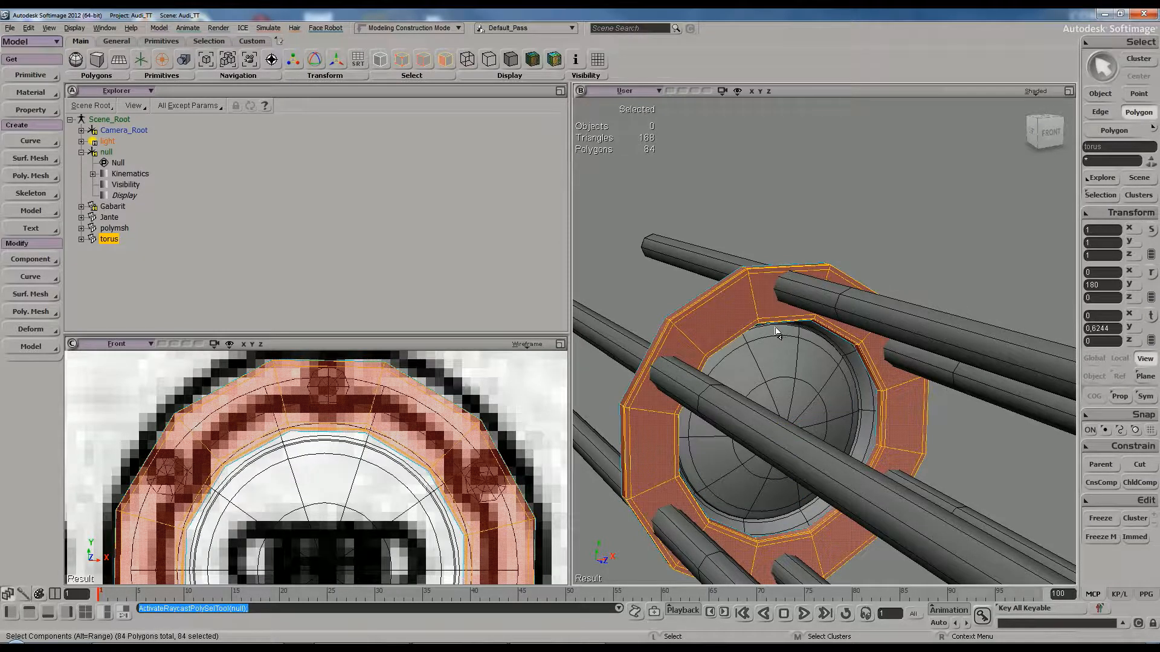
pyautogui.hotkey('ctrl', 'a')
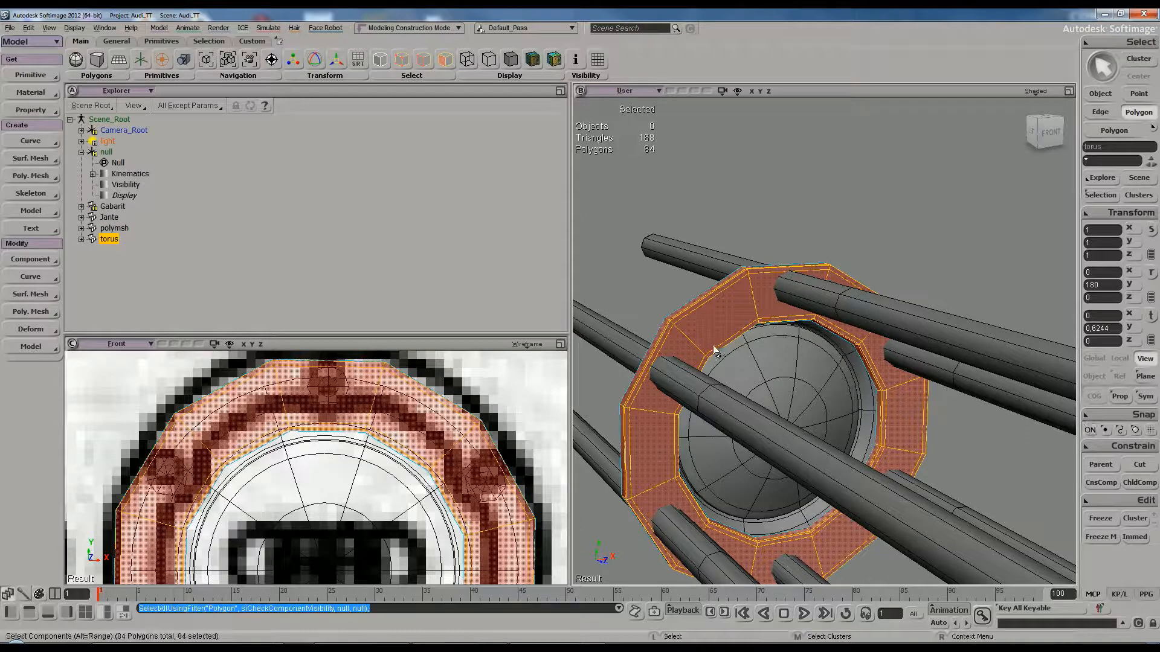
pyautogui.press('s')
pyautogui.moveTo(729, 409)
pyautogui.mouseDown(button='right')
pyautogui.moveTo(743, 425)
pyautogui.moveTo(683, 346)
pyautogui.moveTo(724, 407)
pyautogui.mouseUp(button='right')
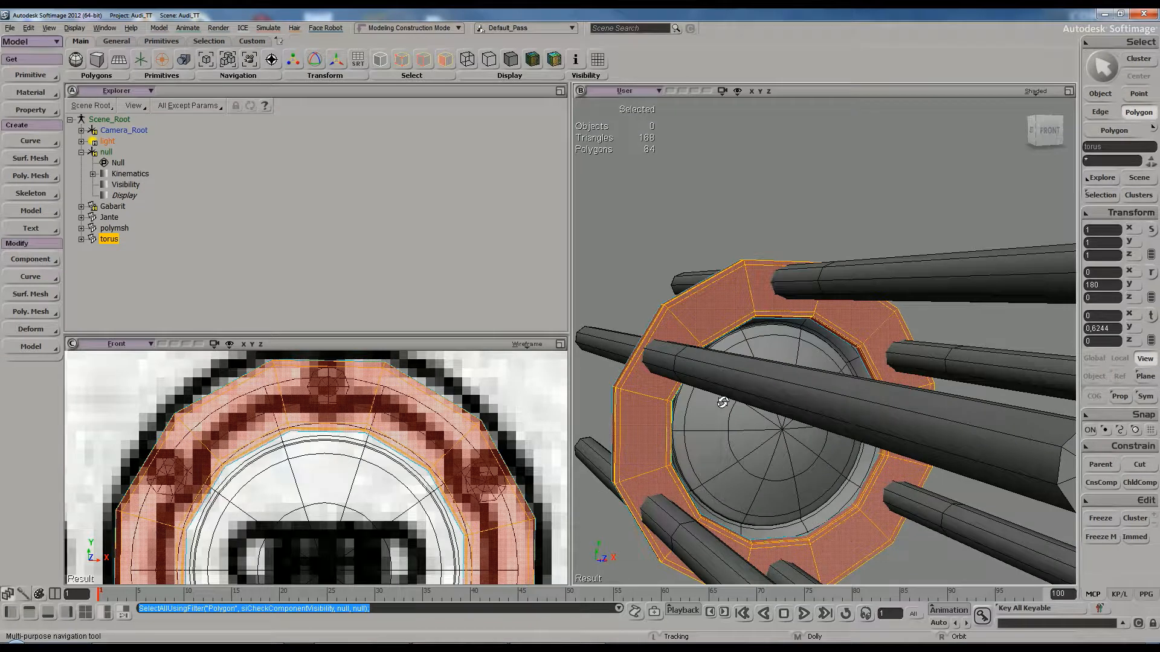
pyautogui.press('x')
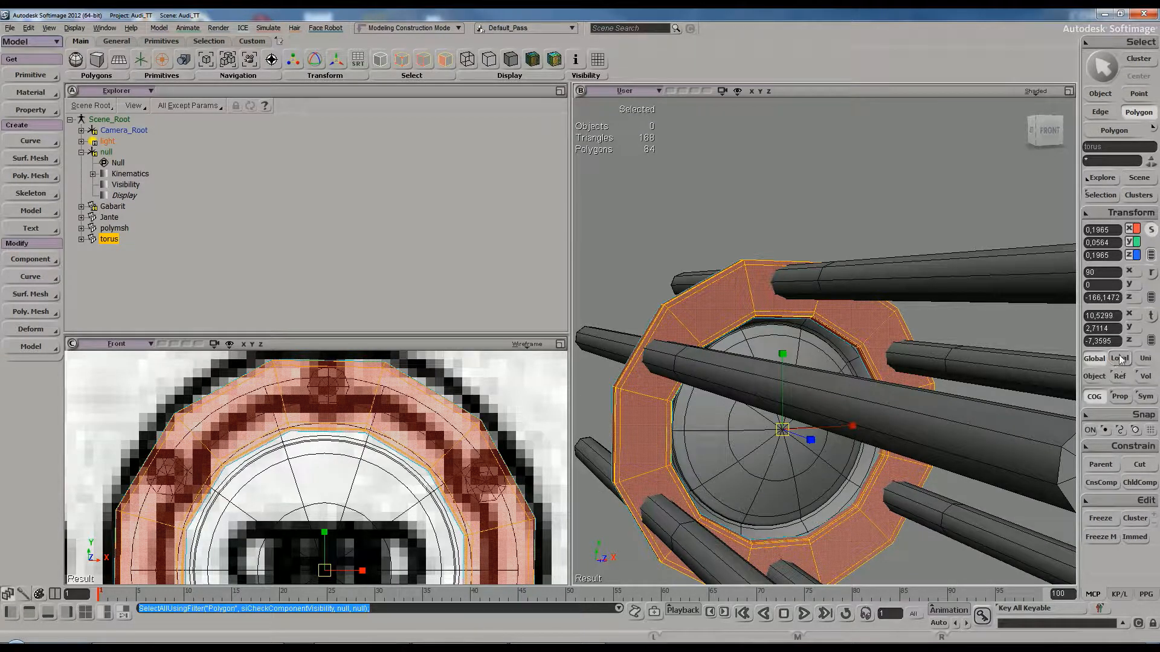
pyautogui.press('s')
pyautogui.moveTo(918, 387); pyautogui.dragTo(875, 392, button='right')
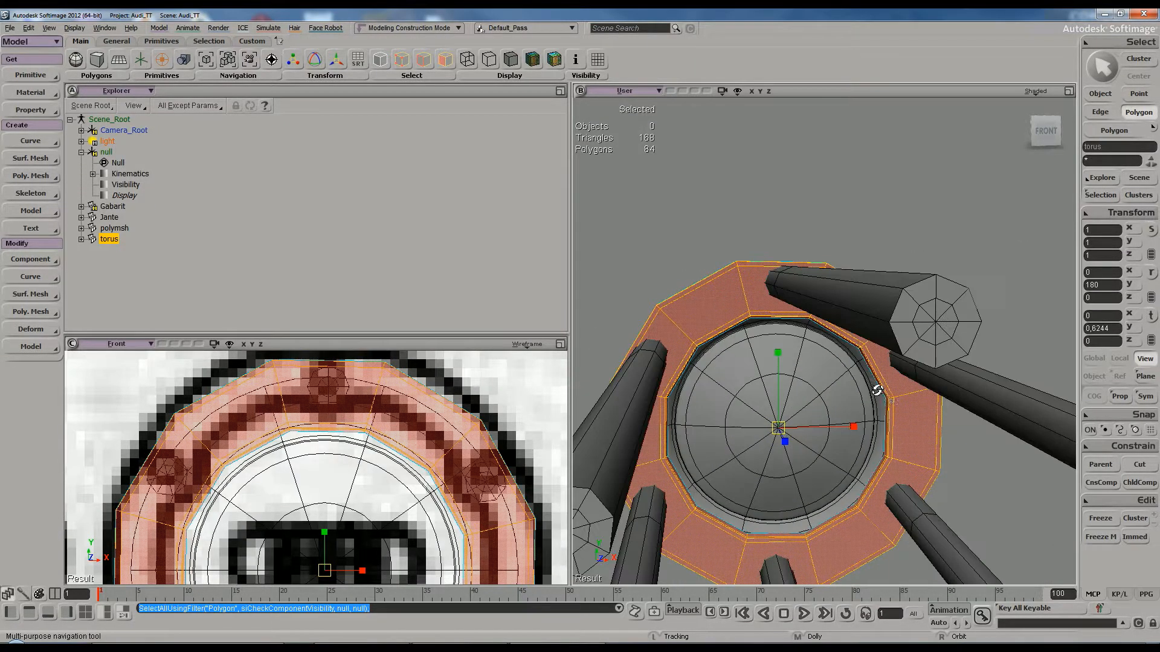
pyautogui.moveTo(816, 410)
pyautogui.mouseDown()
pyautogui.moveTo(799, 407)
pyautogui.moveTo(811, 404)
pyautogui.mouseUp()
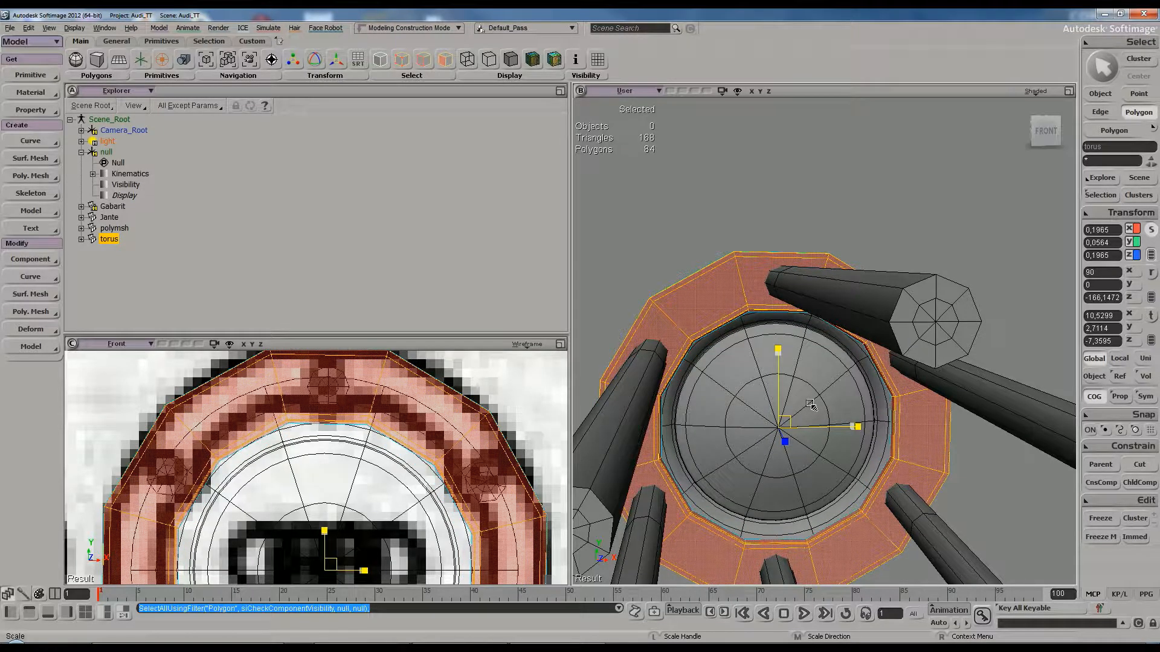
pyautogui.press('space')
pyautogui.press('s')
pyautogui.moveTo(344, 393); pyautogui.dragTo(355, 429)
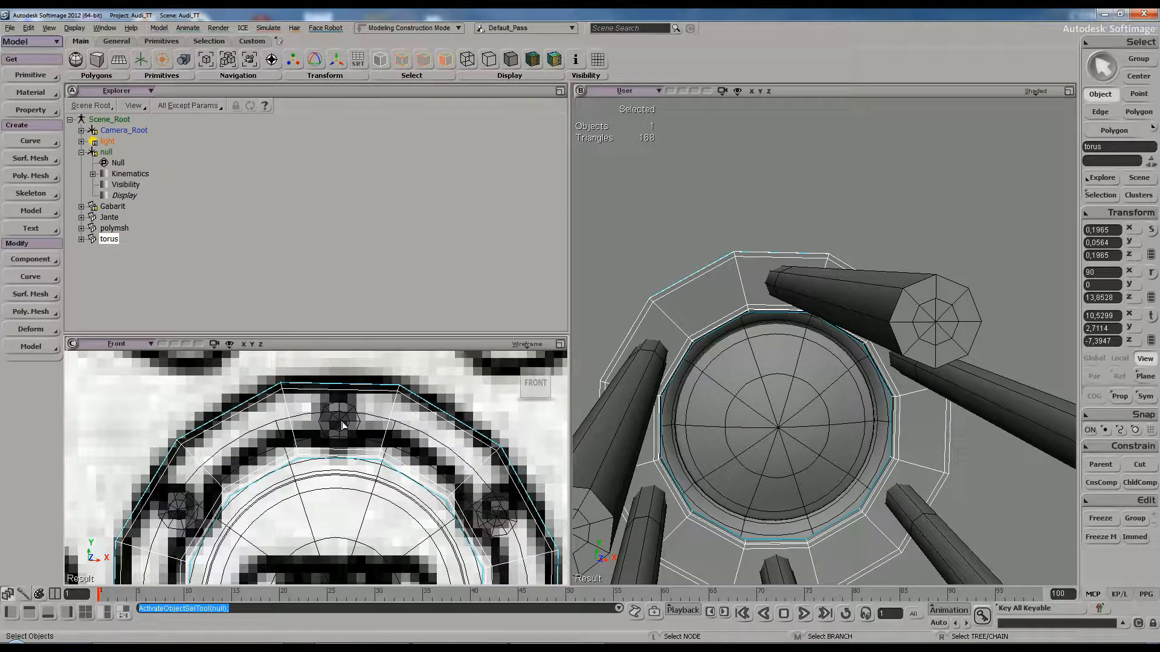
# Inspect the bolt cylinders and the torus ring from several angles to see where they intersect
pyautogui.click(343, 425)
pyautogui.press('s')
pyautogui.moveTo(796, 286); pyautogui.dragTo(797, 294, button='right')
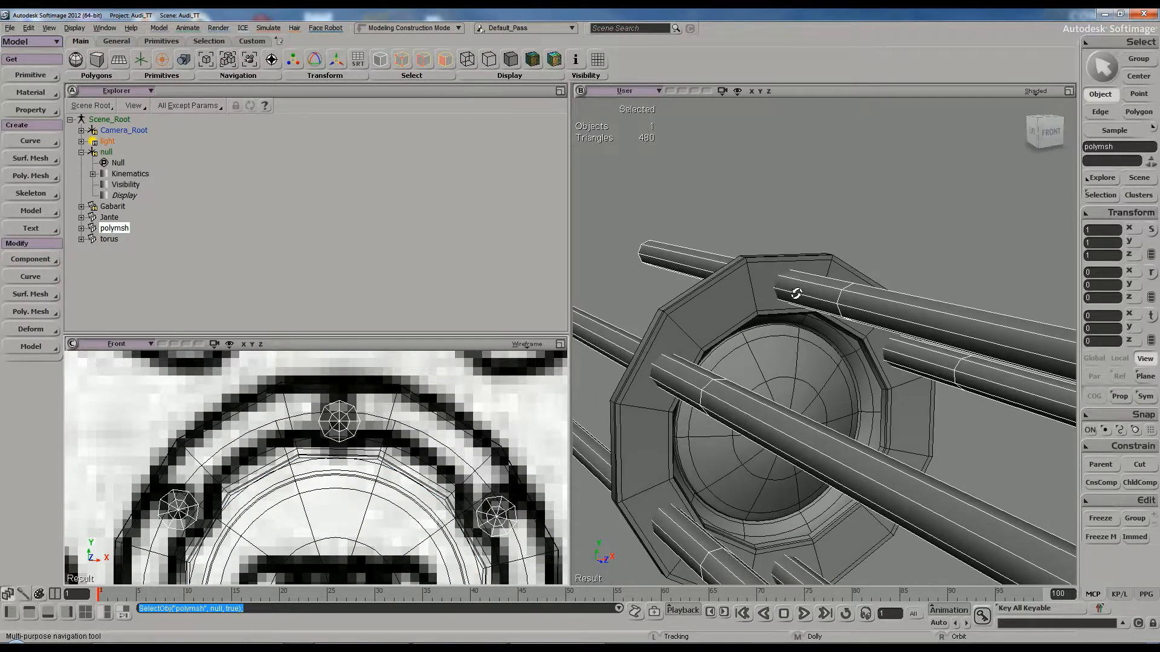
pyautogui.moveTo(796, 294); pyautogui.dragTo(815, 284, button='middle')
pyautogui.moveTo(815, 284); pyautogui.dragTo(842, 402)
pyautogui.moveTo(841, 401); pyautogui.dragTo(850, 361, button='right')
pyautogui.click(719, 372)
pyautogui.press('s')
pyautogui.moveTo(719, 372)
pyautogui.mouseDown(button='right')
pyautogui.moveTo(730, 365)
pyautogui.moveTo(715, 362)
pyautogui.moveTo(721, 372)
pyautogui.mouseUp(button='right')
pyautogui.press('u')
pyautogui.click(800, 361)
pyautogui.press('s')
pyautogui.moveTo(800, 361)
pyautogui.mouseDown(button='right')
pyautogui.moveTo(787, 375)
pyautogui.moveTo(793, 363)
pyautogui.mouseUp(button='right')
pyautogui.press('space')
pyautogui.press('s')
pyautogui.moveTo(828, 238); pyautogui.dragTo(776, 346, button='right')
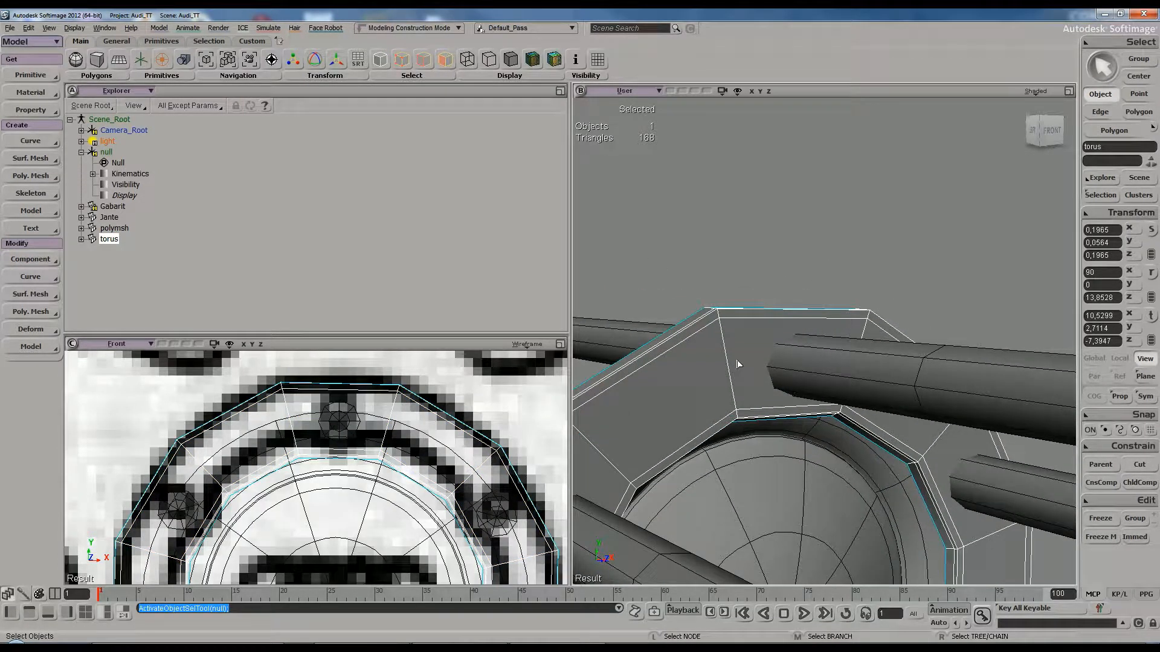
# Split all parallel edges across the torus ring's front face at 50 to add a middle edge loop
pyautogui.press('\\')
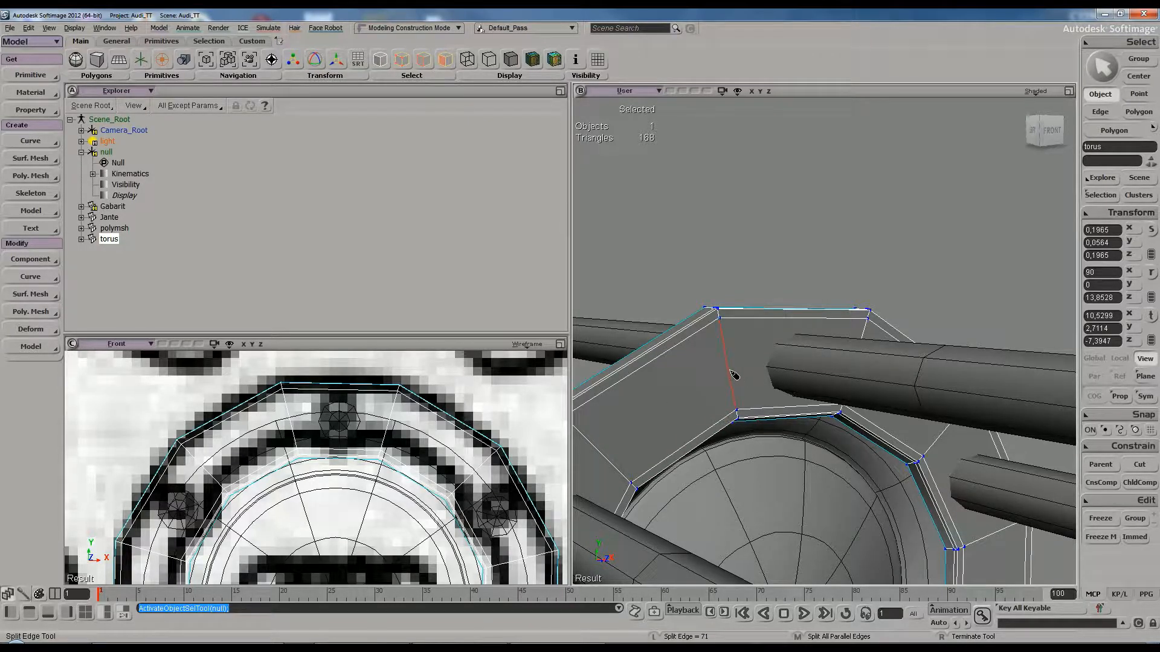
pyautogui.keyDown('shift'); pyautogui.middleClick(734, 375); pyautogui.keyUp('shift')
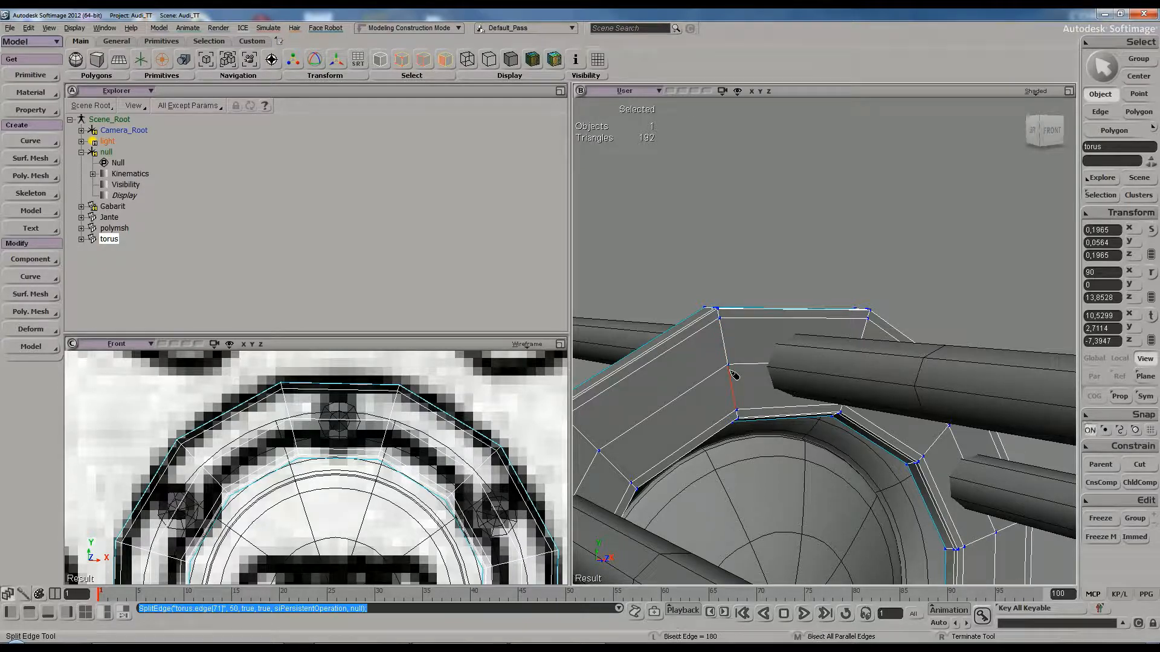
pyautogui.hotkey('ctrl', 'z')
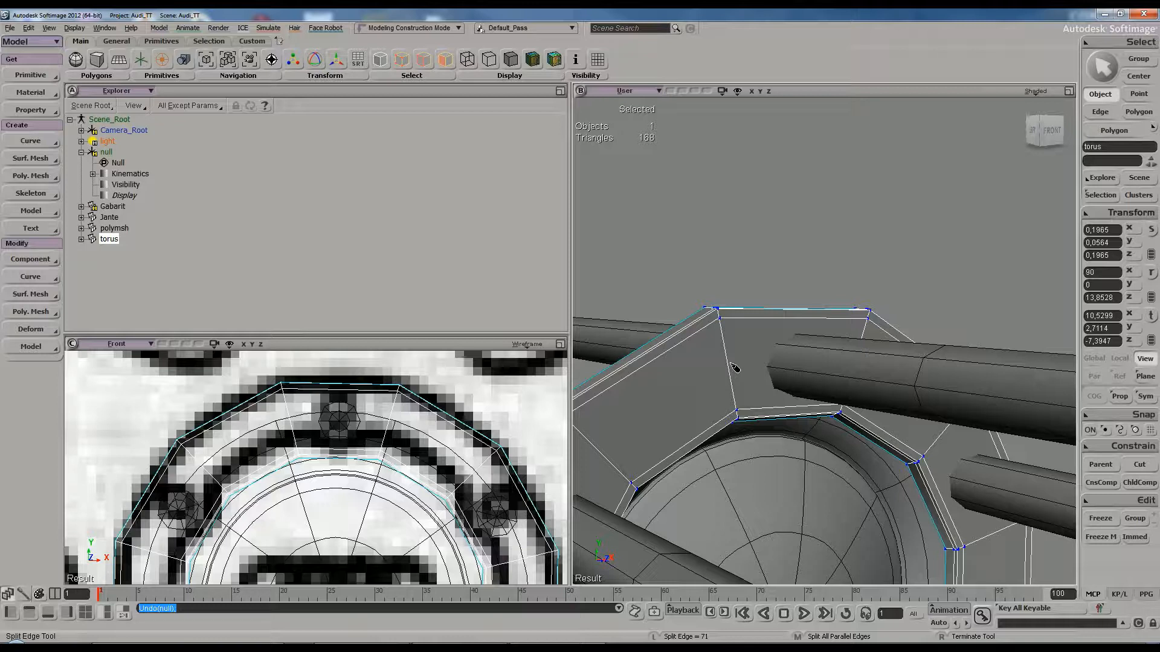
pyautogui.press('shift')
pyautogui.keyDown('shift'); pyautogui.middleClick(734, 366); pyautogui.keyUp('shift')
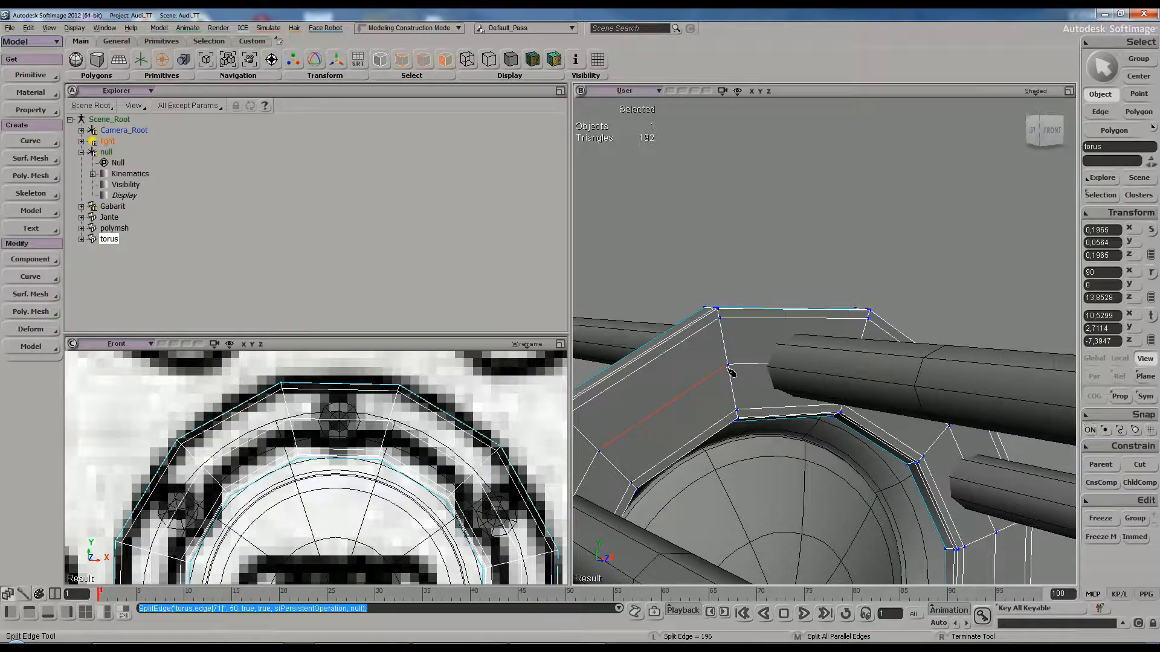
pyautogui.hotkey('ctrl', 'z')
pyautogui.click(729, 336)
pyautogui.press('space')
# Scale the ring's new middle edge loop slightly down in global X and Y
pyautogui.moveTo(754, 408); pyautogui.dragTo(737, 392, button='right')
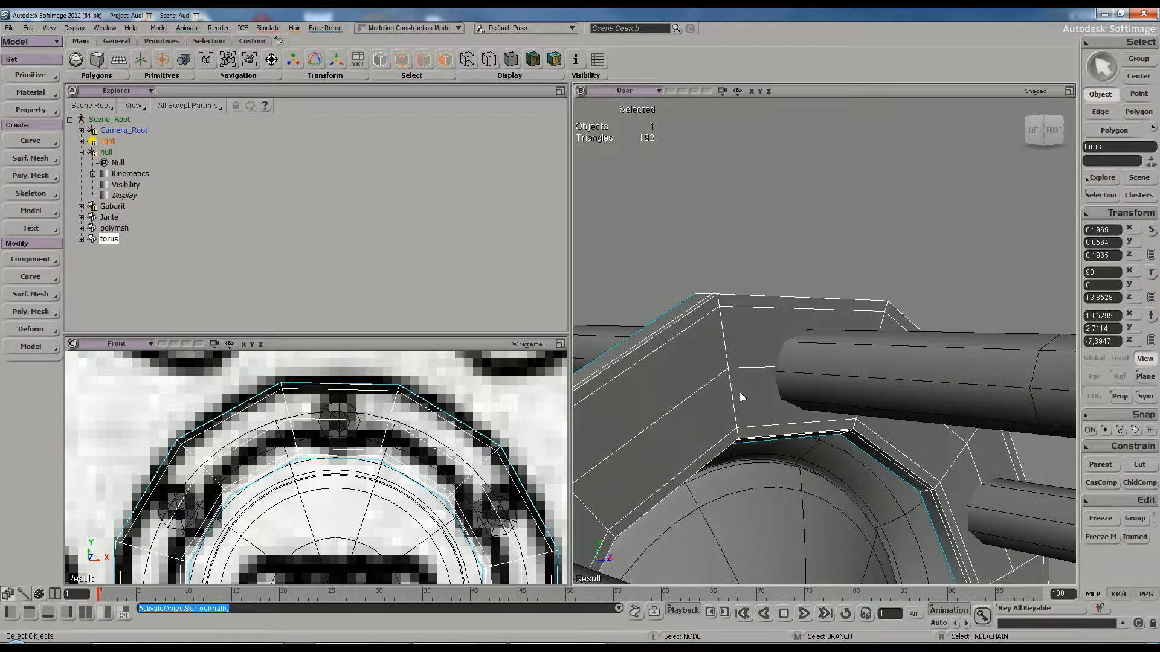
pyautogui.press('e')
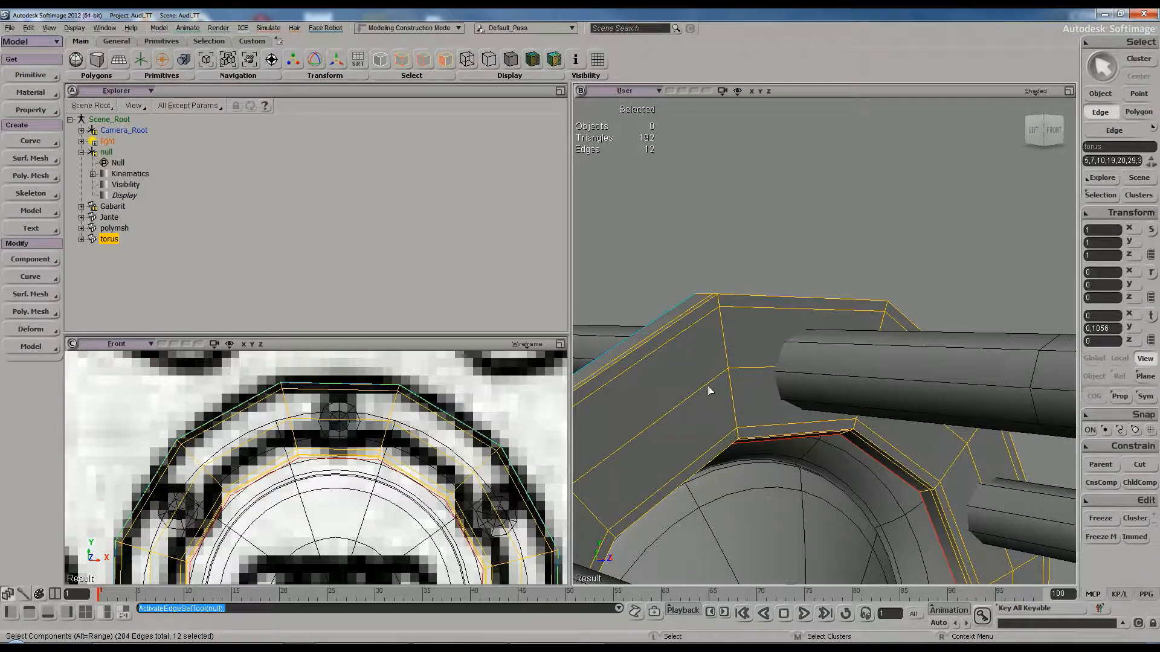
pyautogui.click(710, 390)
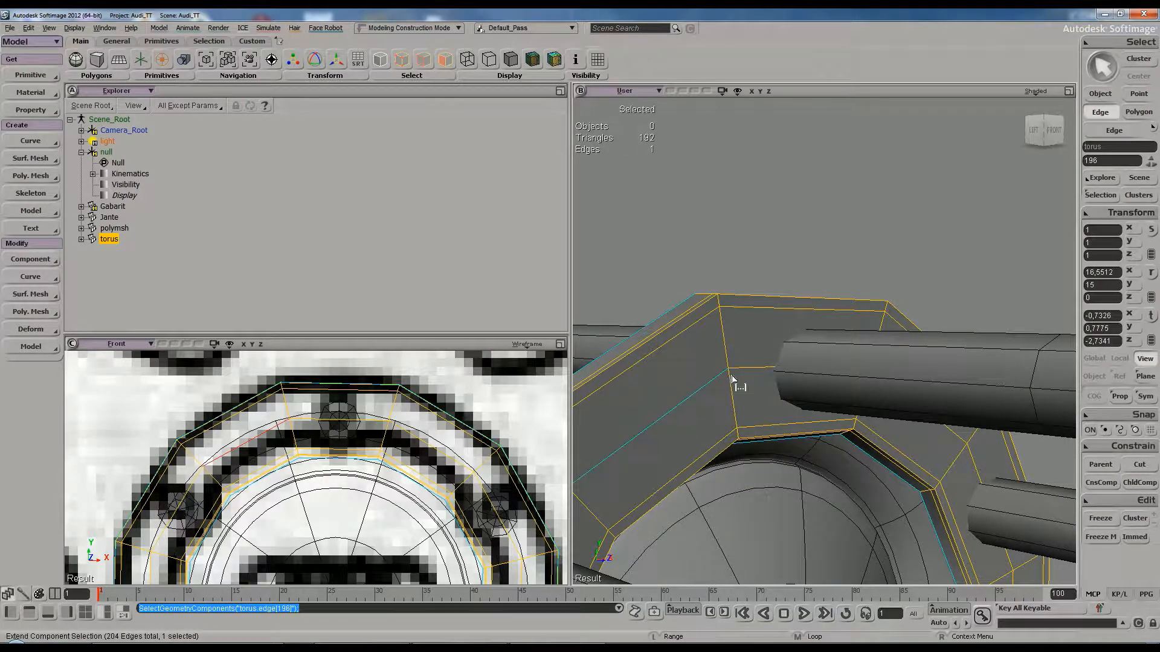
pyautogui.keyDown('alt'); pyautogui.middleClick(748, 369); pyautogui.keyUp('alt')
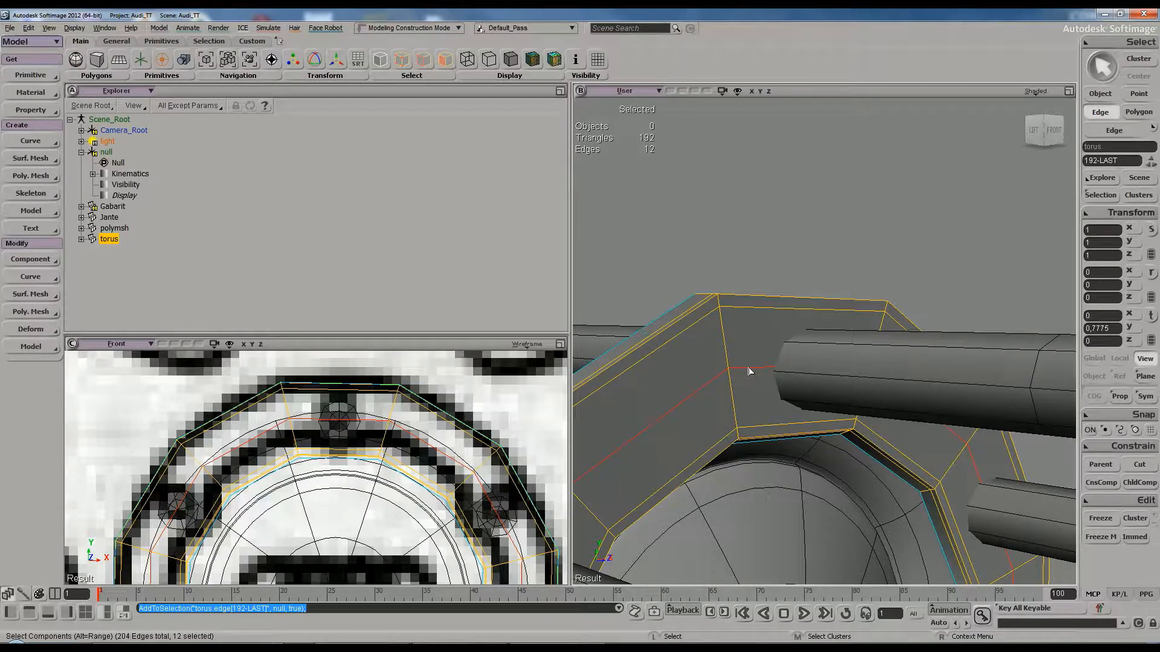
pyautogui.press('x')
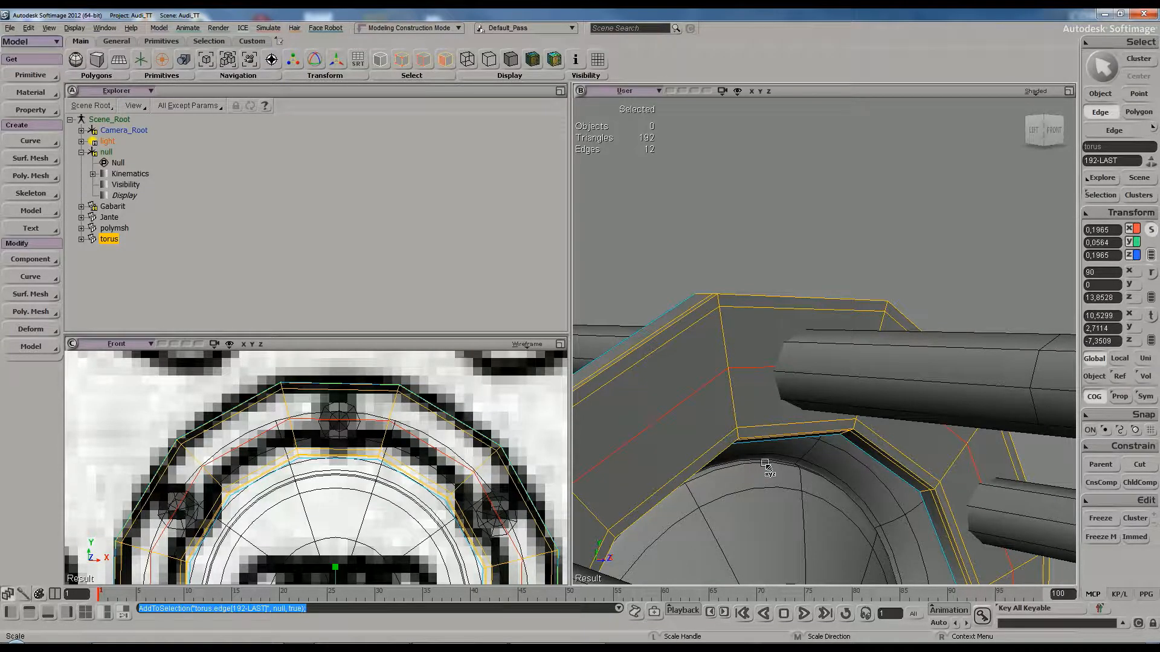
pyautogui.press('s')
pyautogui.moveTo(404, 533); pyautogui.dragTo(360, 526, button='middle')
pyautogui.moveTo(360, 526); pyautogui.dragTo(364, 496)
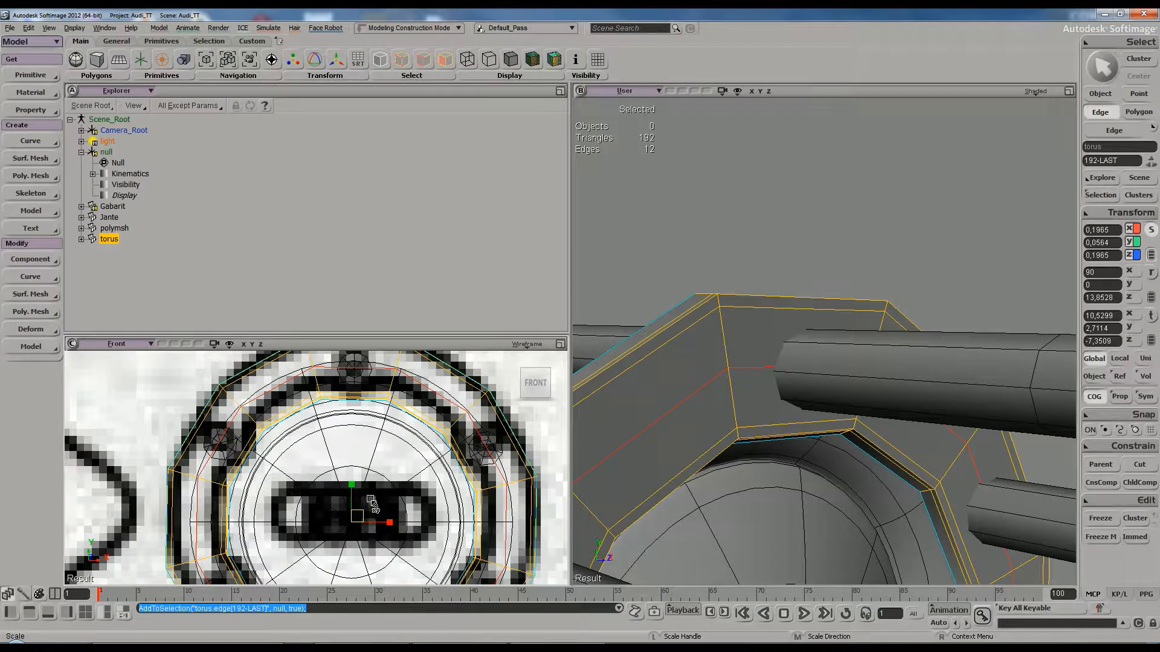
pyautogui.press('s')
pyautogui.moveTo(363, 502); pyautogui.dragTo(413, 541, button='middle')
pyautogui.moveTo(414, 541); pyautogui.dragTo(368, 444)
pyautogui.moveTo(368, 443); pyautogui.dragTo(401, 507, button='middle')
pyautogui.moveTo(401, 507); pyautogui.dragTo(357, 474)
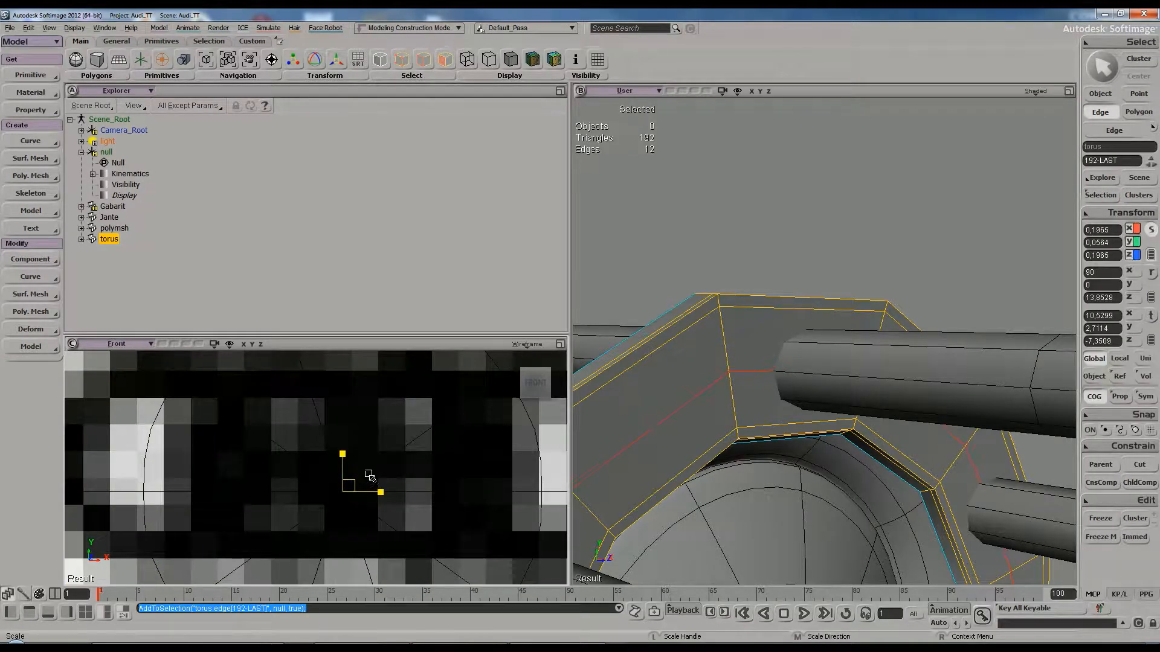
pyautogui.moveTo(369, 476); pyautogui.dragTo(370, 475)
pyautogui.press('space')
# Examine how the bolt cylinders pass through the torus ring around its middle edge loop
pyautogui.press('s')
pyautogui.moveTo(782, 370); pyautogui.dragTo(876, 361, button='right')
pyautogui.click(821, 288)
pyautogui.press('s')
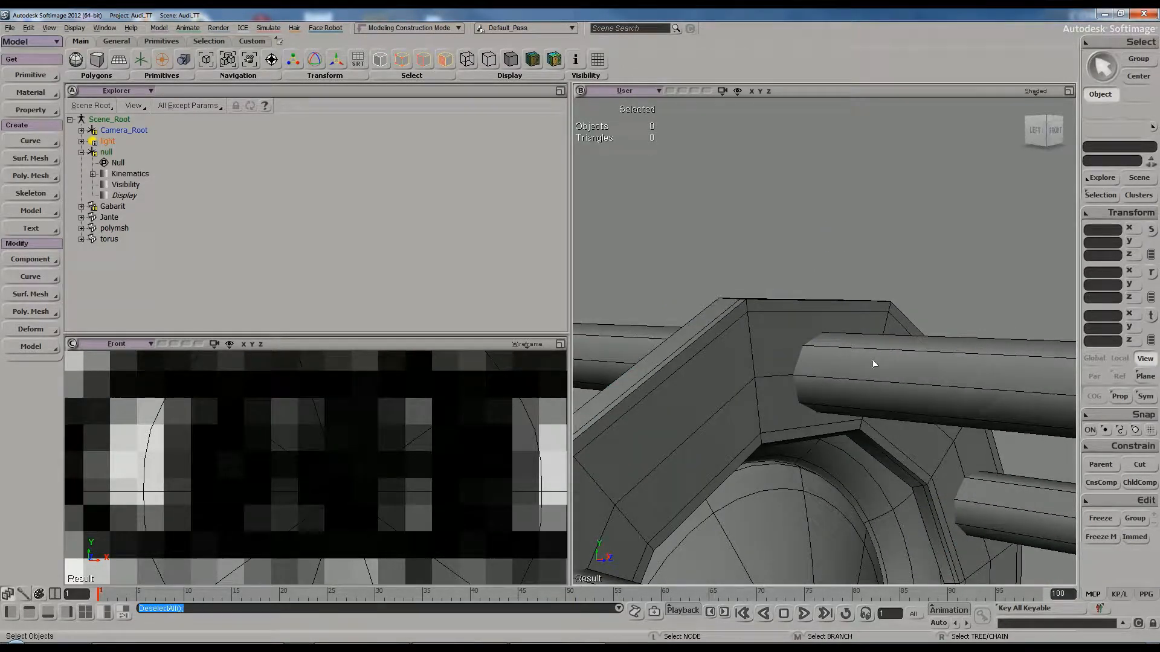
pyautogui.click(870, 366)
pyautogui.click(1035, 92)
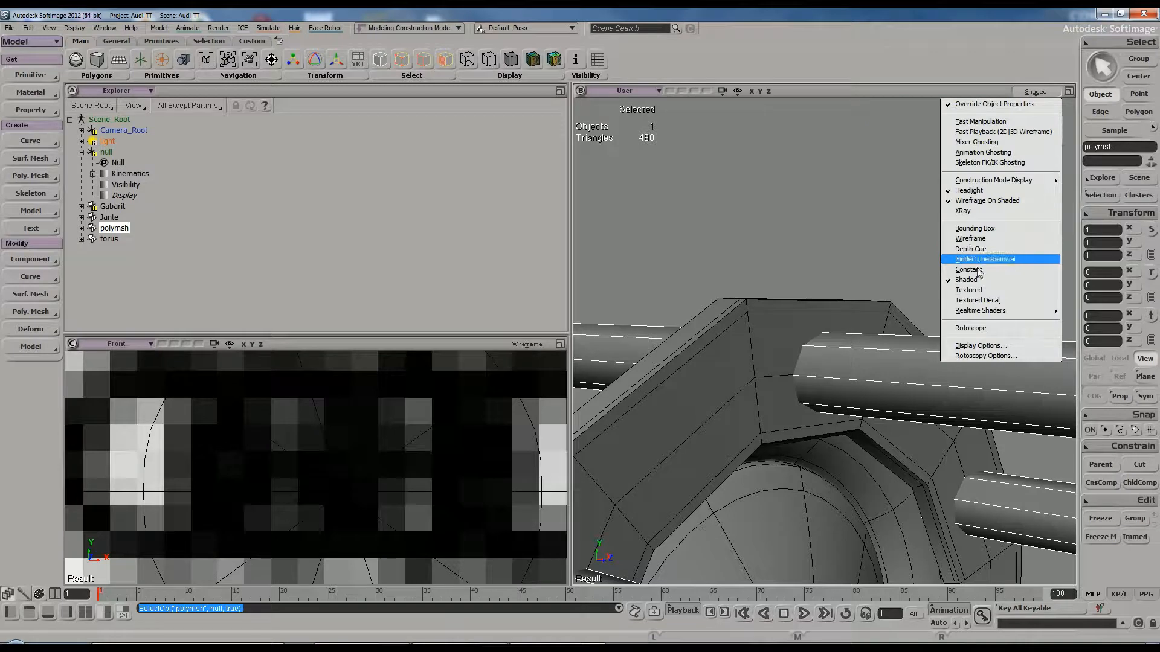
pyautogui.click(982, 203)
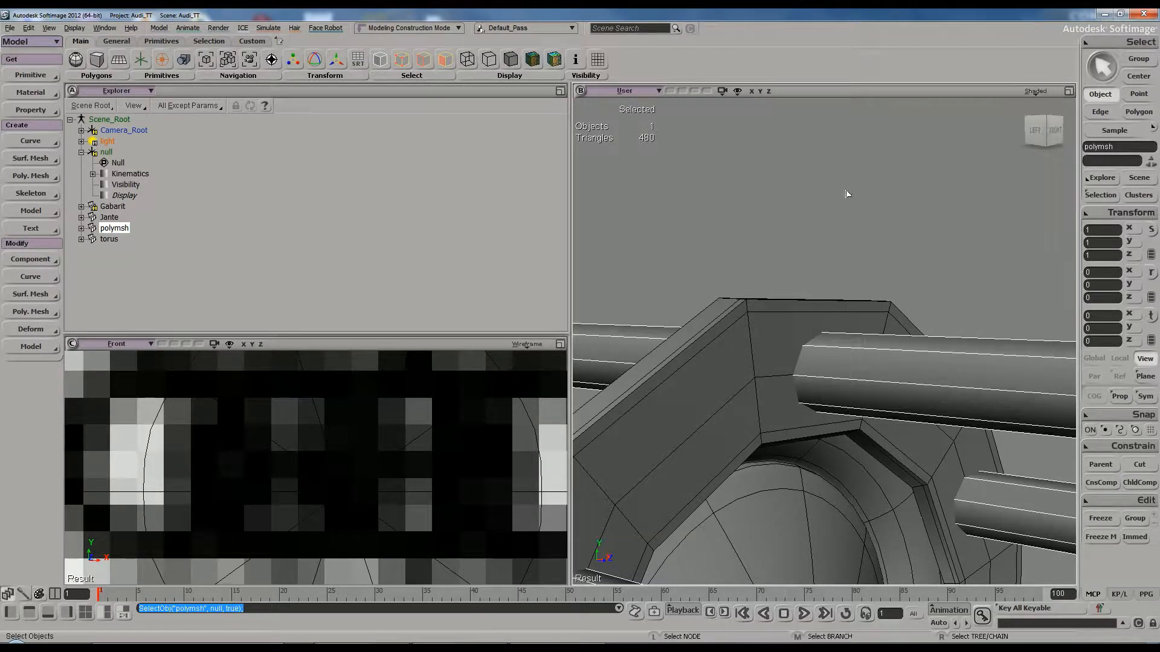
pyautogui.click(879, 223)
pyautogui.press('s')
pyautogui.moveTo(875, 344); pyautogui.dragTo(812, 372, button='right')
pyautogui.press('s')
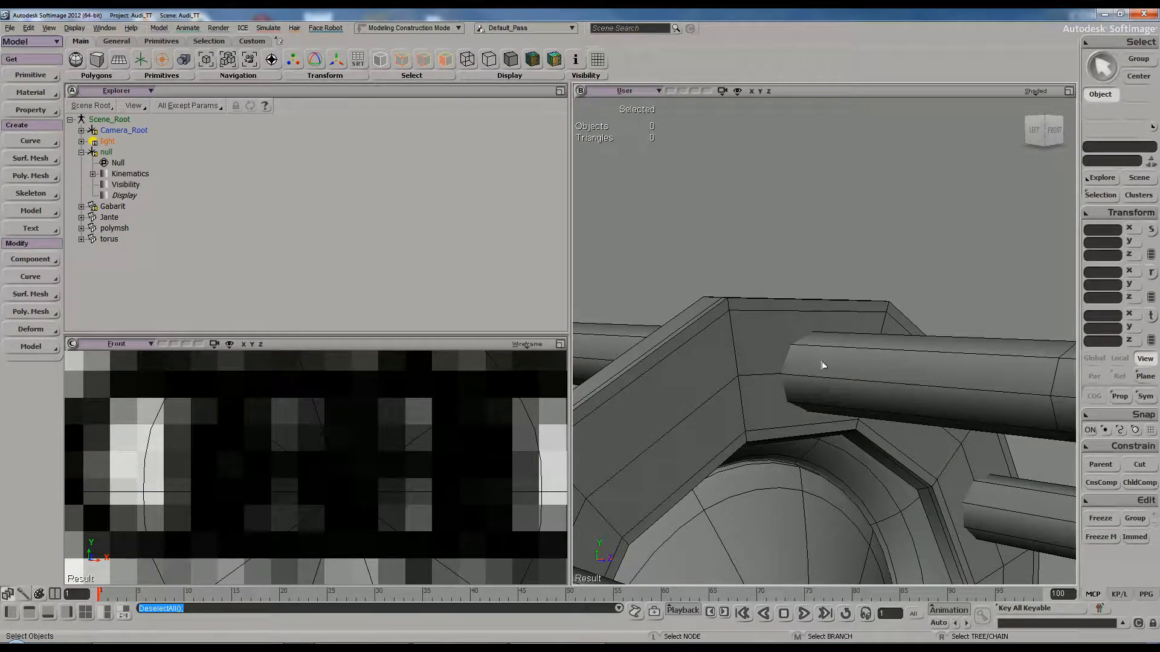
pyautogui.click(824, 368)
pyautogui.scroll(-4, 823, 366)
pyautogui.press('s')
pyautogui.moveTo(823, 364); pyautogui.dragTo(771, 347, button='right')
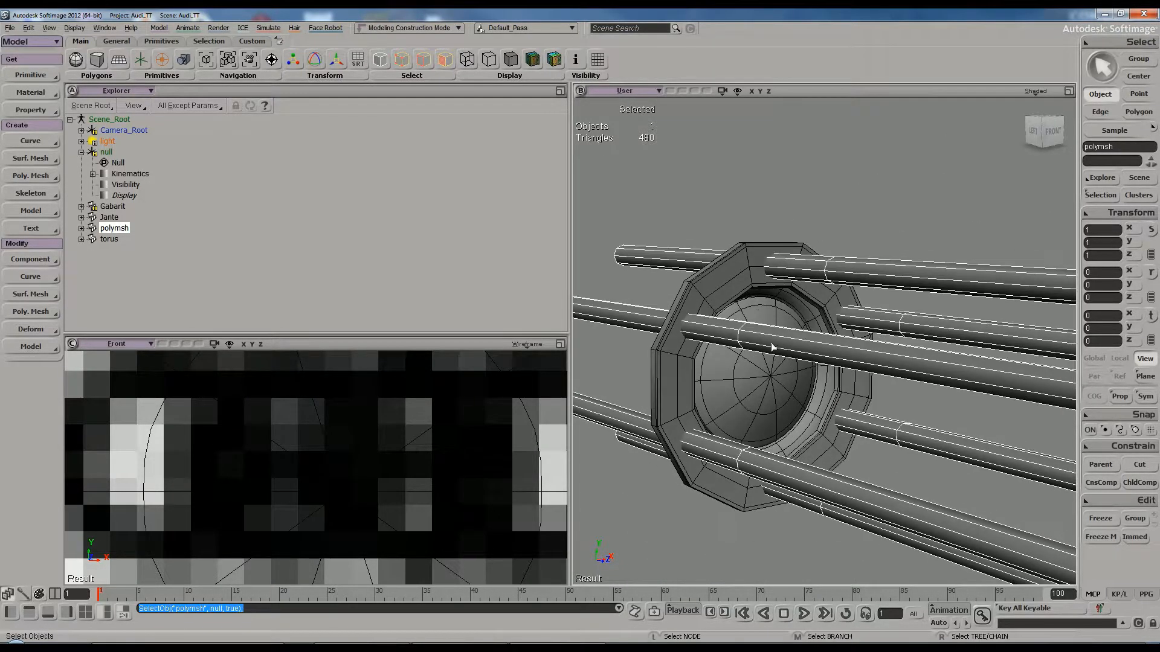
# Try a Boolean Difference that subtracts the merged bolt cylinders from the torus ring
pyautogui.click(730, 282)
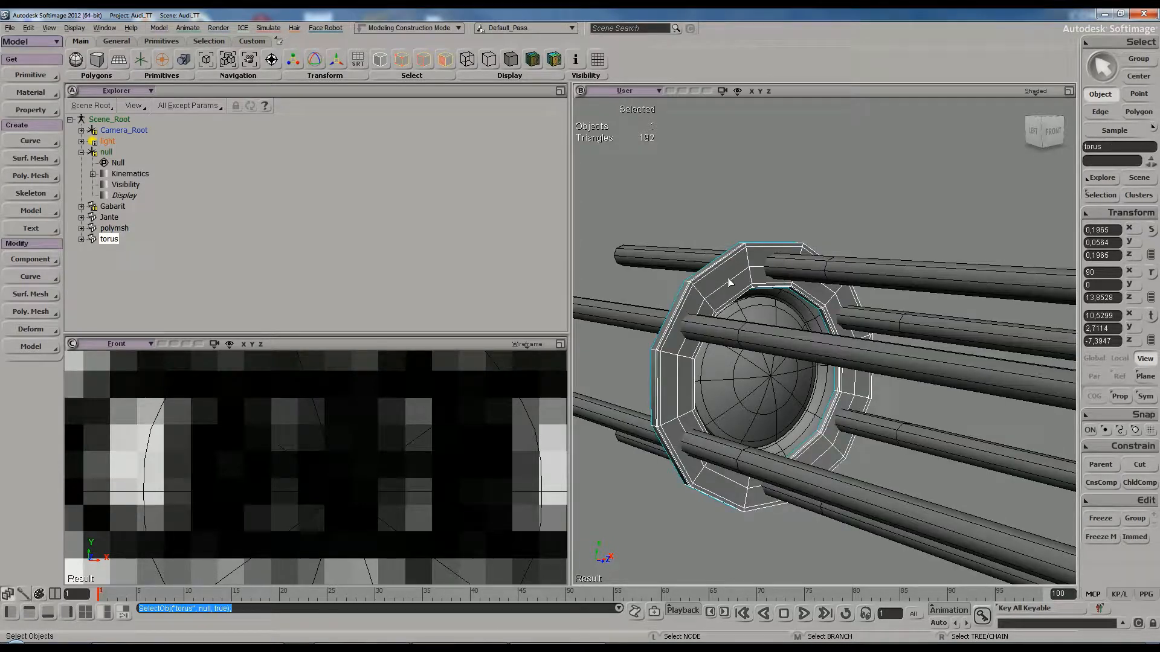
pyautogui.click(29, 332)
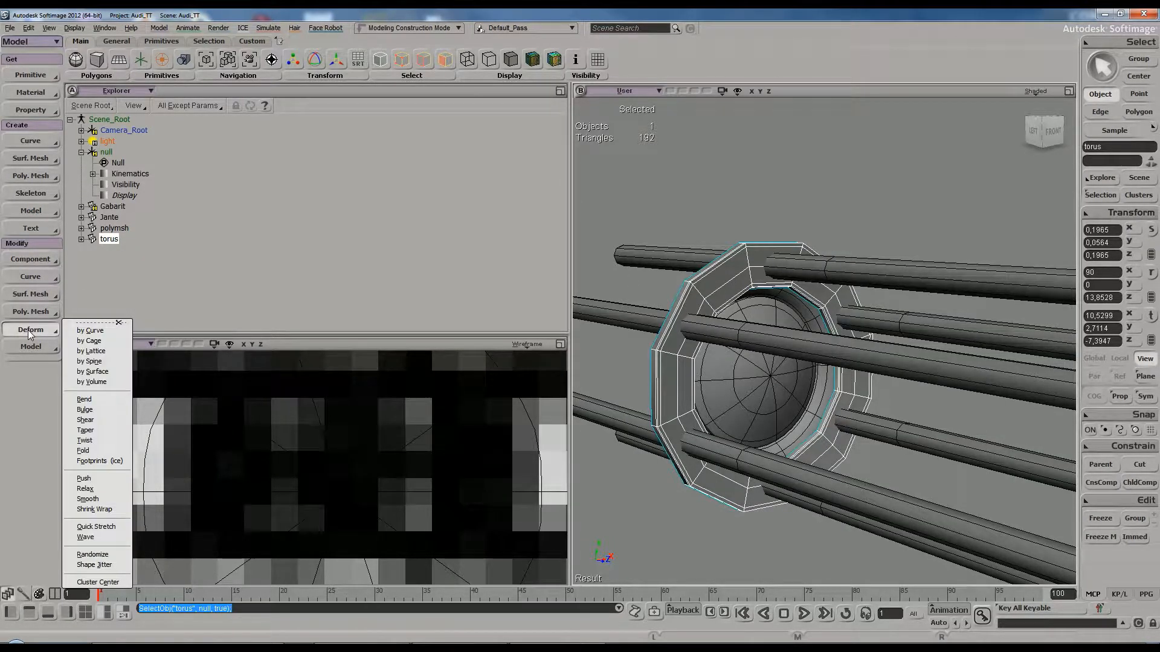
pyautogui.click(31, 312)
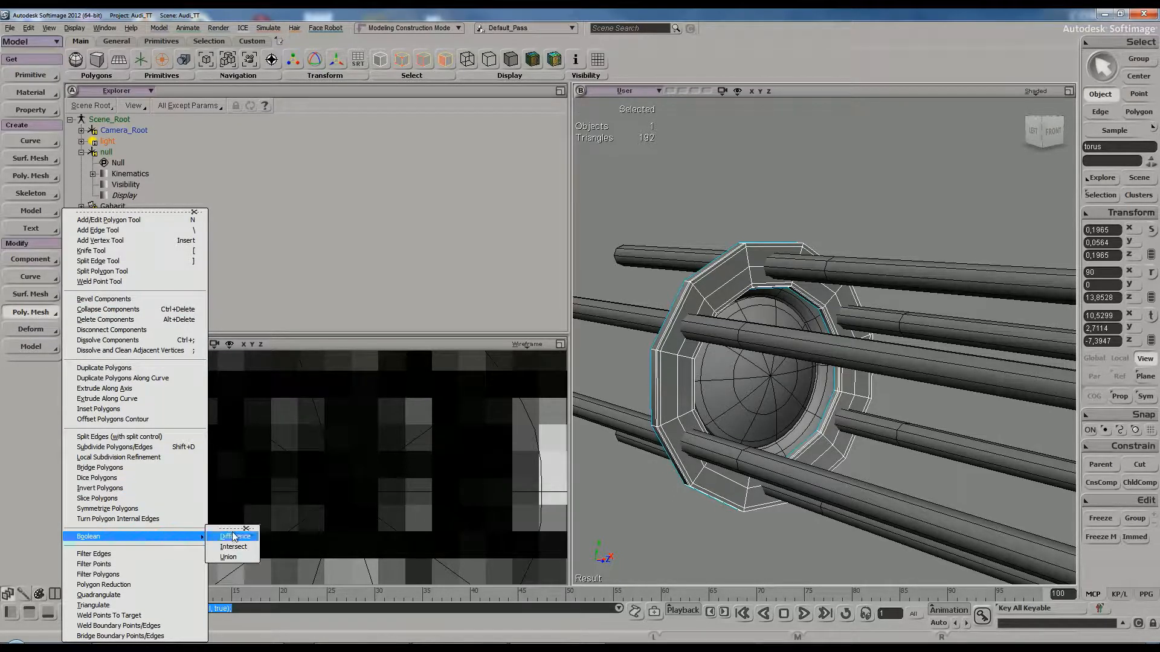
pyautogui.click(235, 536)
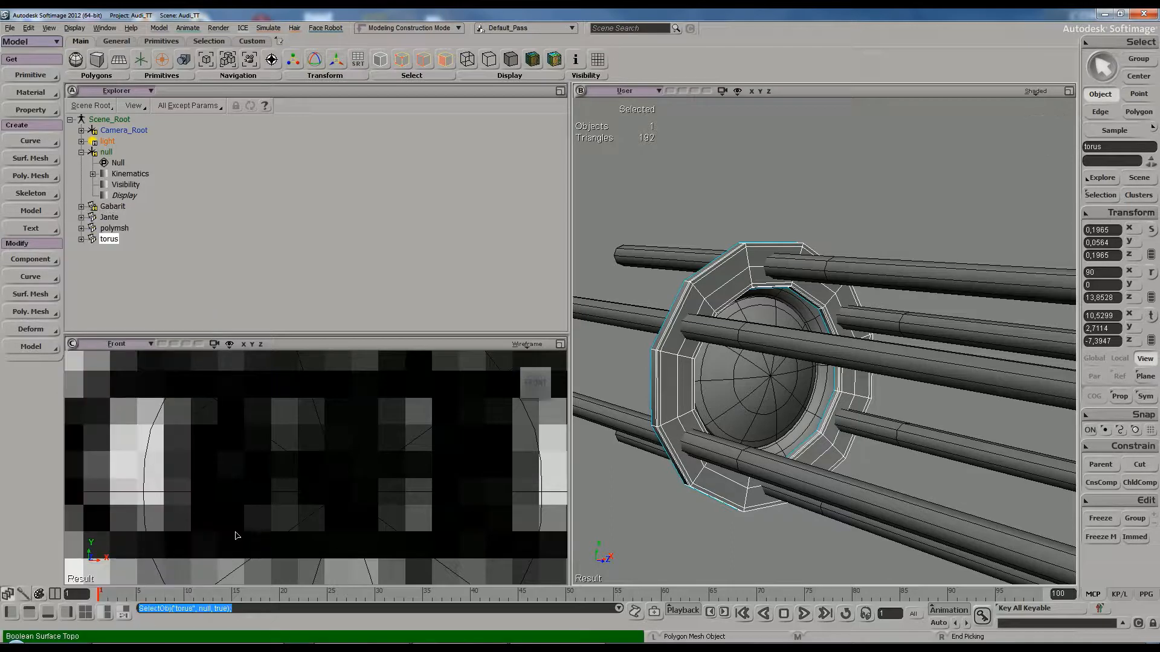
pyautogui.click(910, 273)
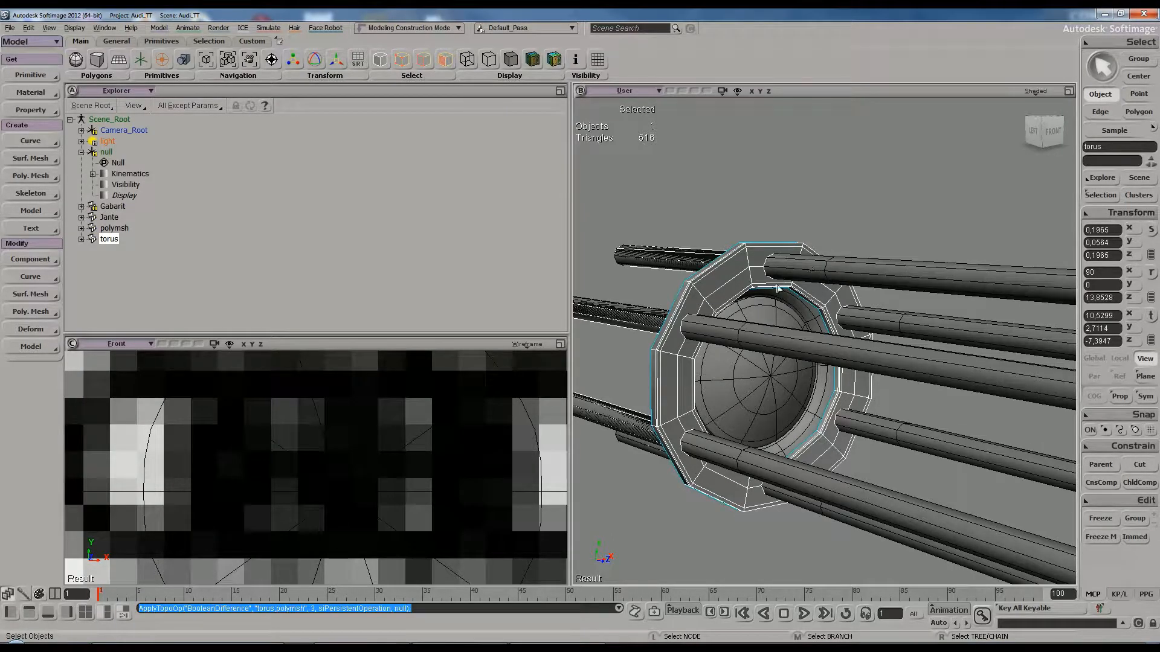
pyautogui.scroll(2, 782, 284)
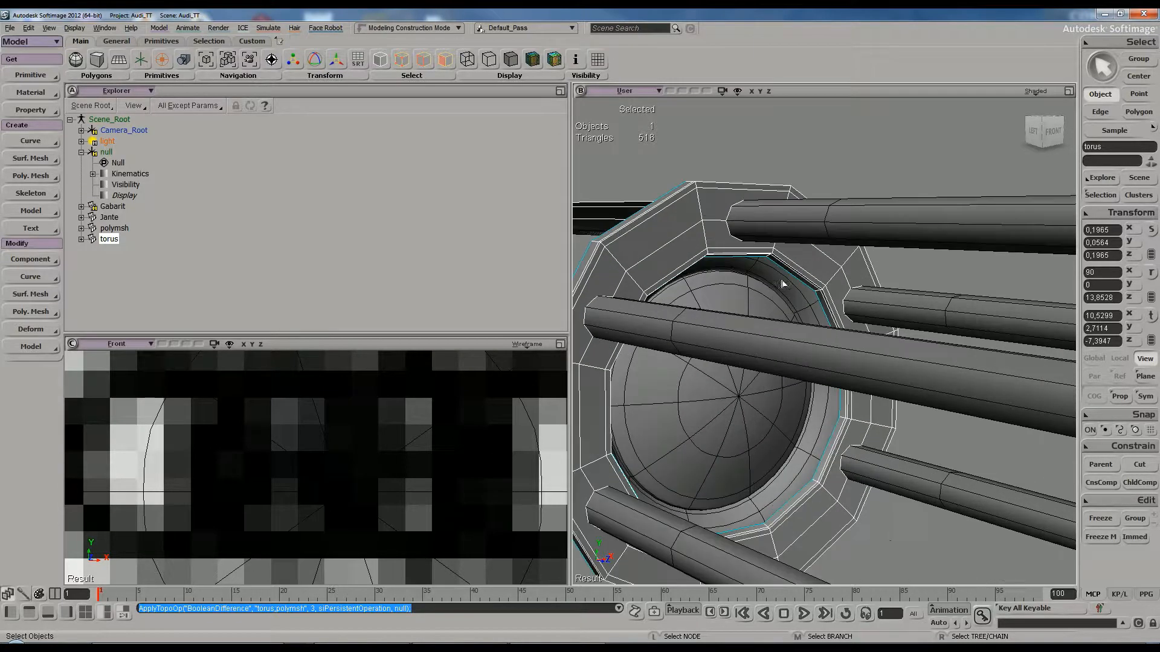
# Hide the merged bolt cylinders and select the hub together with the torus ring
pyautogui.click(791, 225)
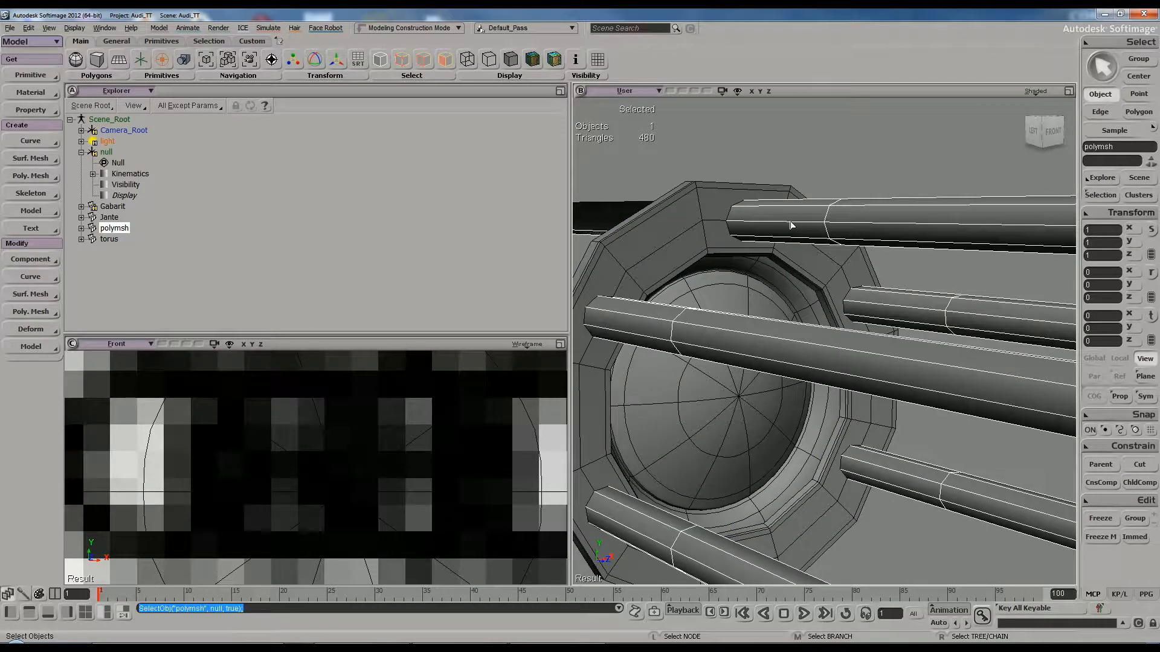
pyautogui.press('h')
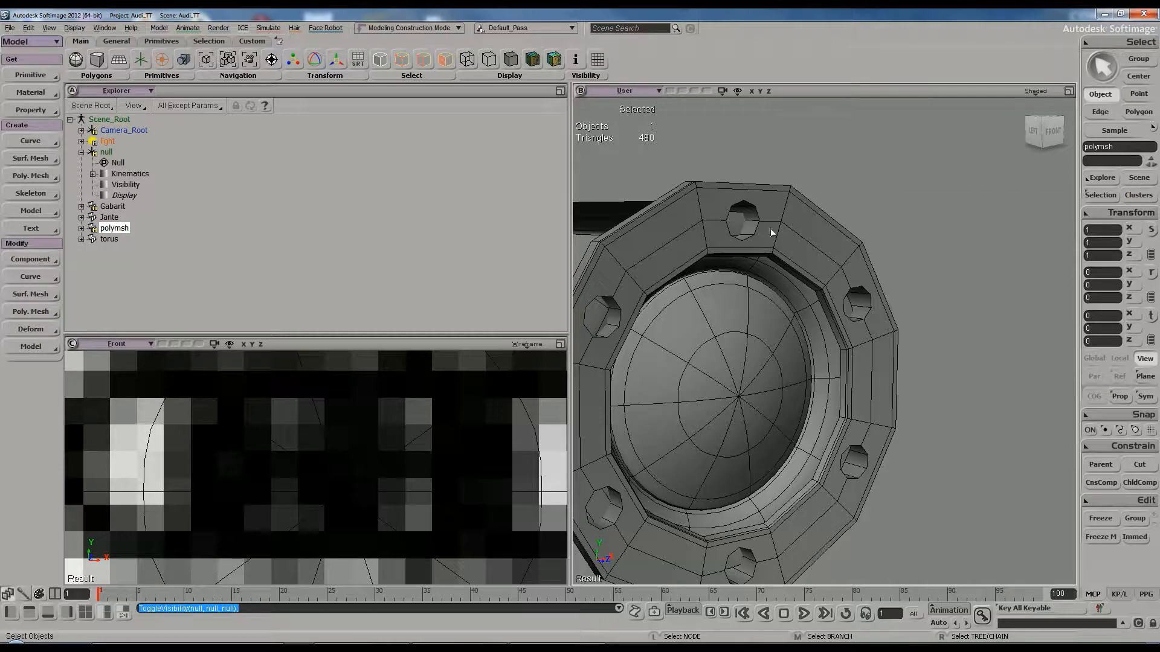
pyautogui.press('s')
pyautogui.moveTo(769, 248)
pyautogui.mouseDown(button='right')
pyautogui.moveTo(733, 259)
pyautogui.moveTo(816, 271)
pyautogui.moveTo(828, 259)
pyautogui.moveTo(754, 228)
pyautogui.moveTo(751, 206)
pyautogui.moveTo(769, 225)
pyautogui.mouseUp(button='right')
pyautogui.press('space')
pyautogui.moveTo(769, 228); pyautogui.dragTo(775, 258)
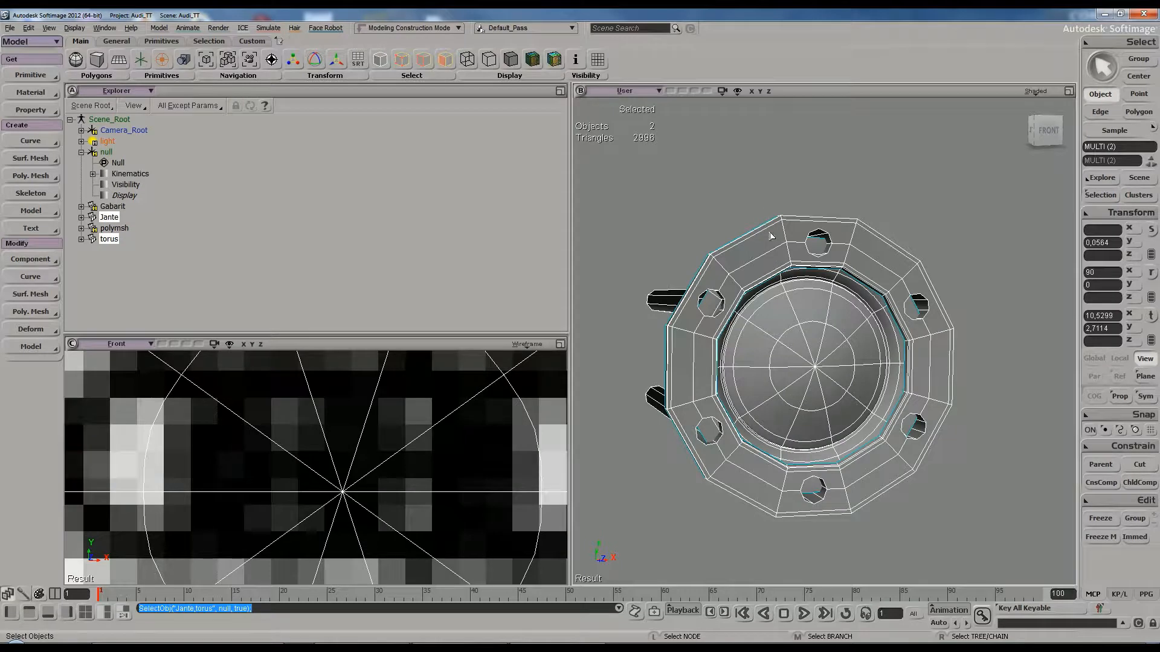
# Isolate the torus ring in the perspective view to inspect its bolt holes
pyautogui.click(722, 92)
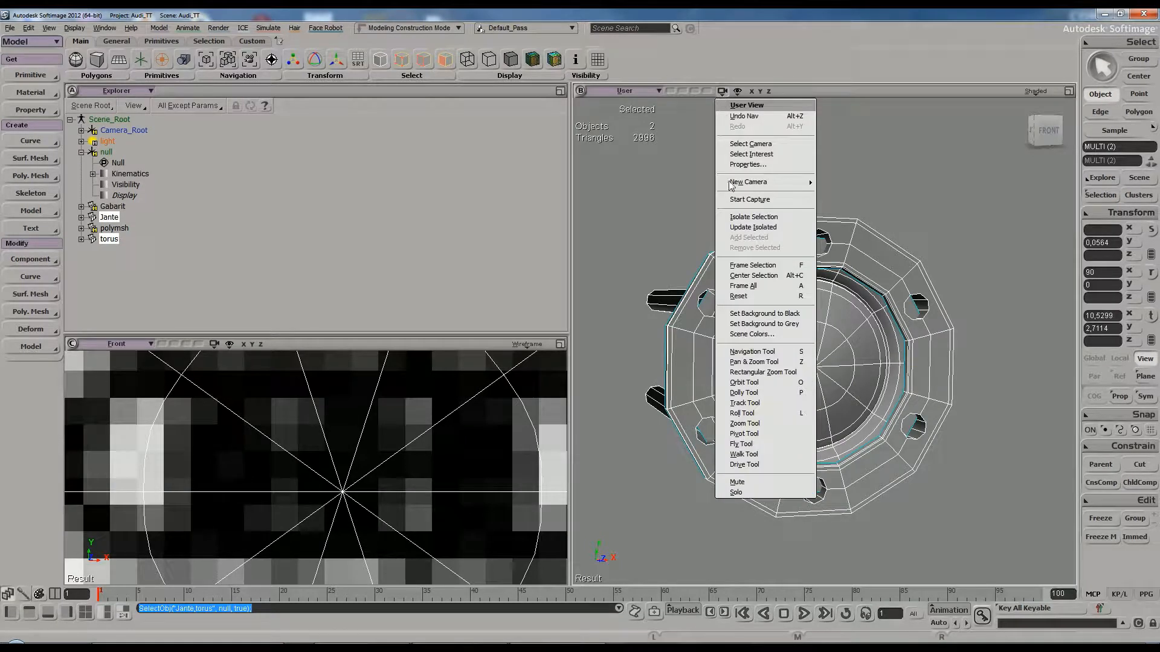
pyautogui.click(741, 223)
pyautogui.press('s')
pyautogui.press('space')
pyautogui.moveTo(789, 241); pyautogui.dragTo(834, 252, button='right')
pyautogui.click(795, 245)
pyautogui.click(600, 113)
pyautogui.press('s')
pyautogui.scroll(3, 804, 248)
pyautogui.press('space')
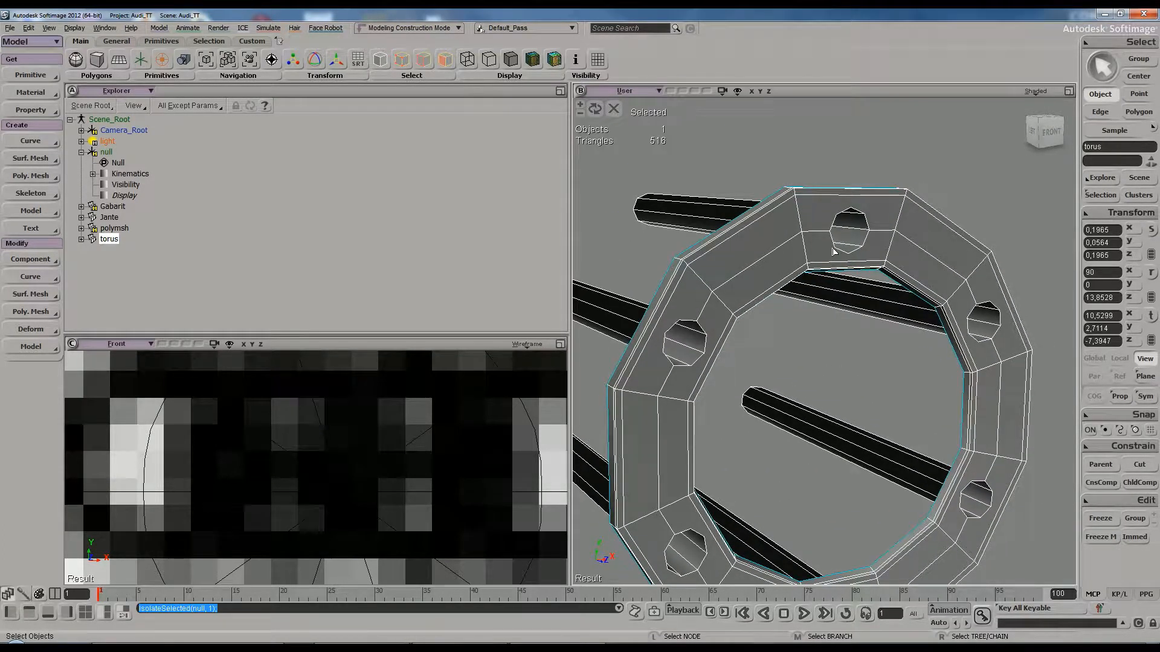
# Undo back to before the Boolean Difference, restoring the hidden bolt cylinders
pyautogui.hotkey('ctrl', 'z')
pyautogui.hotkey('ctrl', 'z')
pyautogui.hotkey('ctrl', 'z')
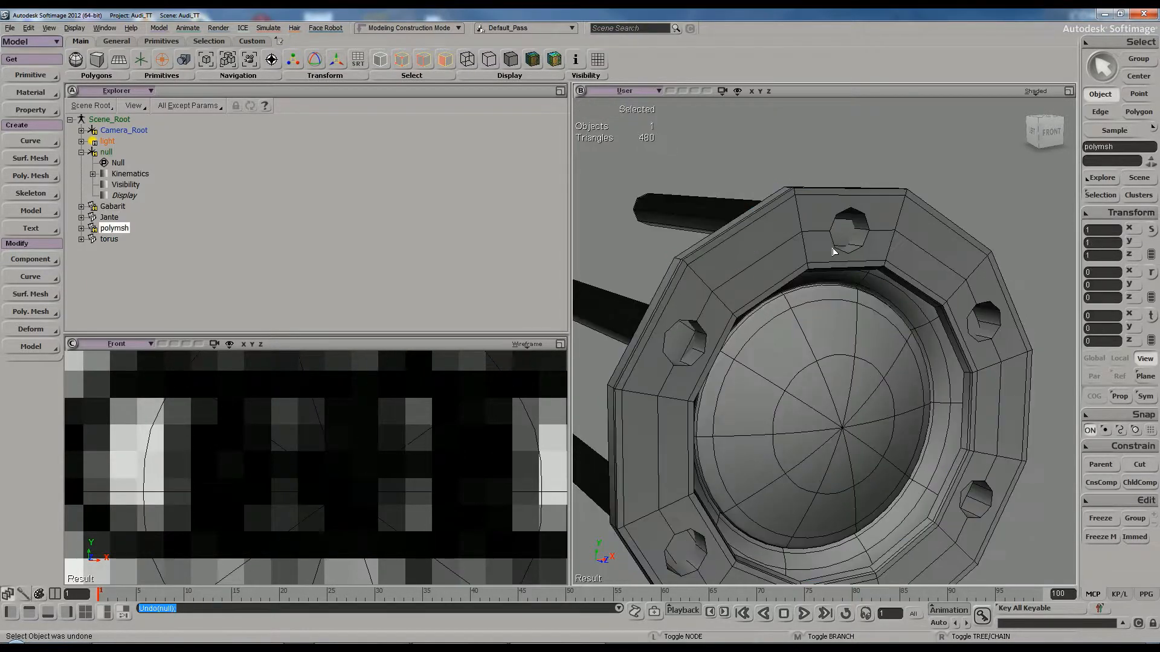
pyautogui.hotkey('ctrl', 'z')
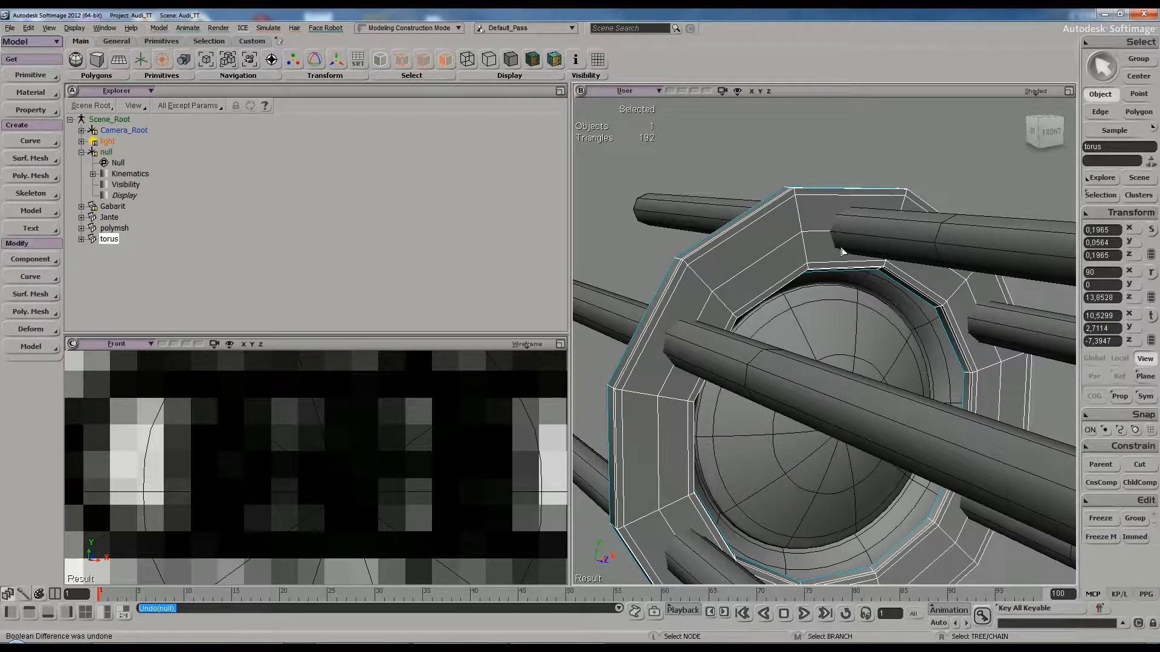
# Apply a Boolean Intersection between the torus ring and the merged bolt cylinders
pyautogui.scroll(-2, 832, 252)
pyautogui.press('s')
pyautogui.moveTo(784, 258); pyautogui.dragTo(768, 274, button='right')
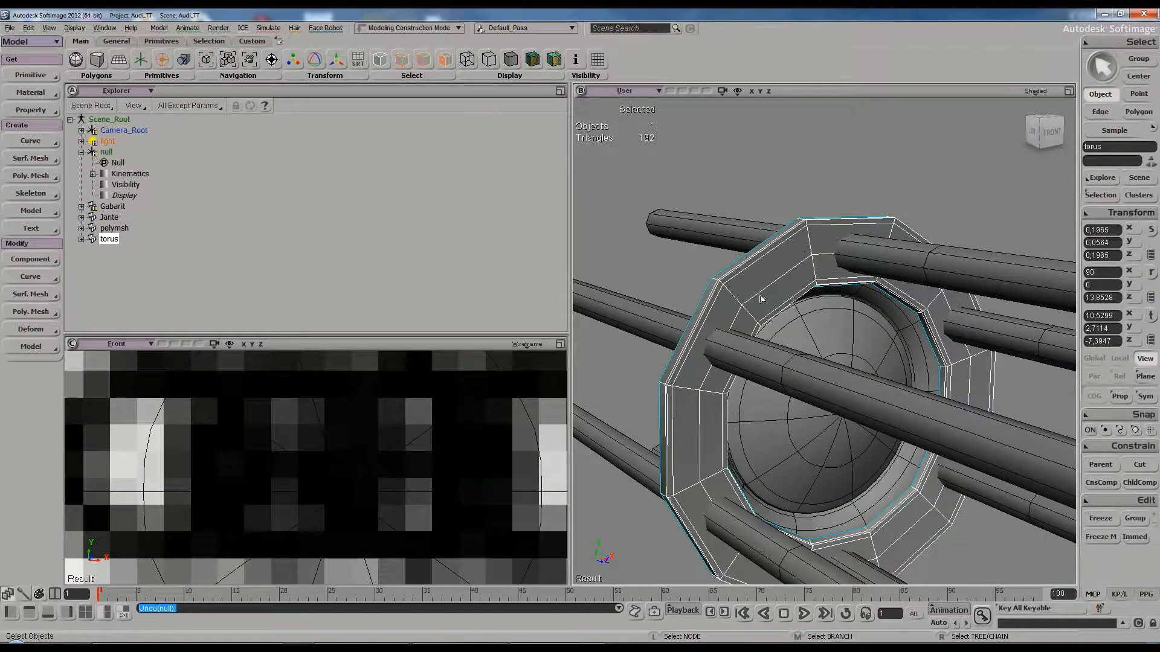
pyautogui.click(783, 270)
pyautogui.click(34, 313)
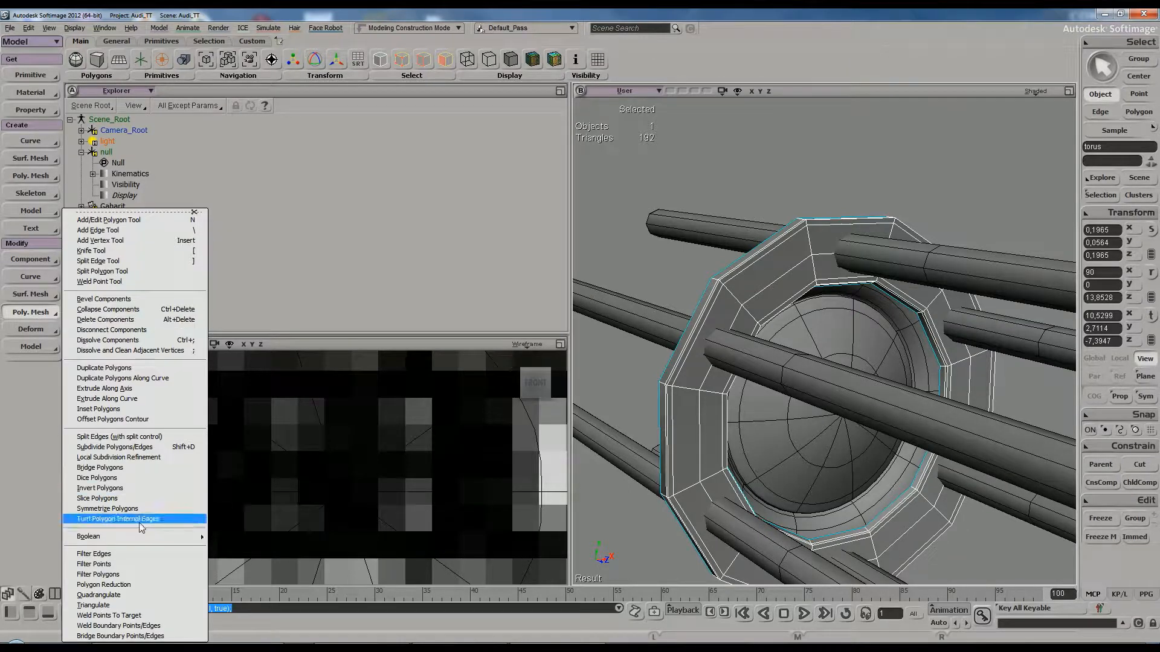
pyautogui.moveTo(140, 538)
pyautogui.click(234, 536)
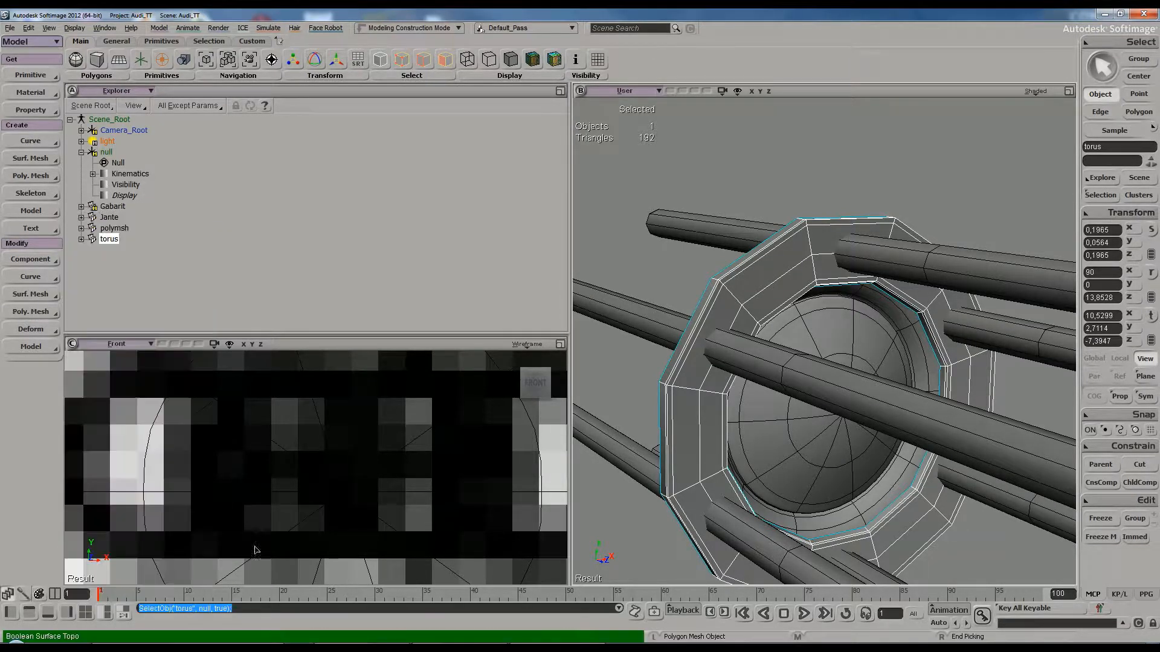
pyautogui.click(922, 258)
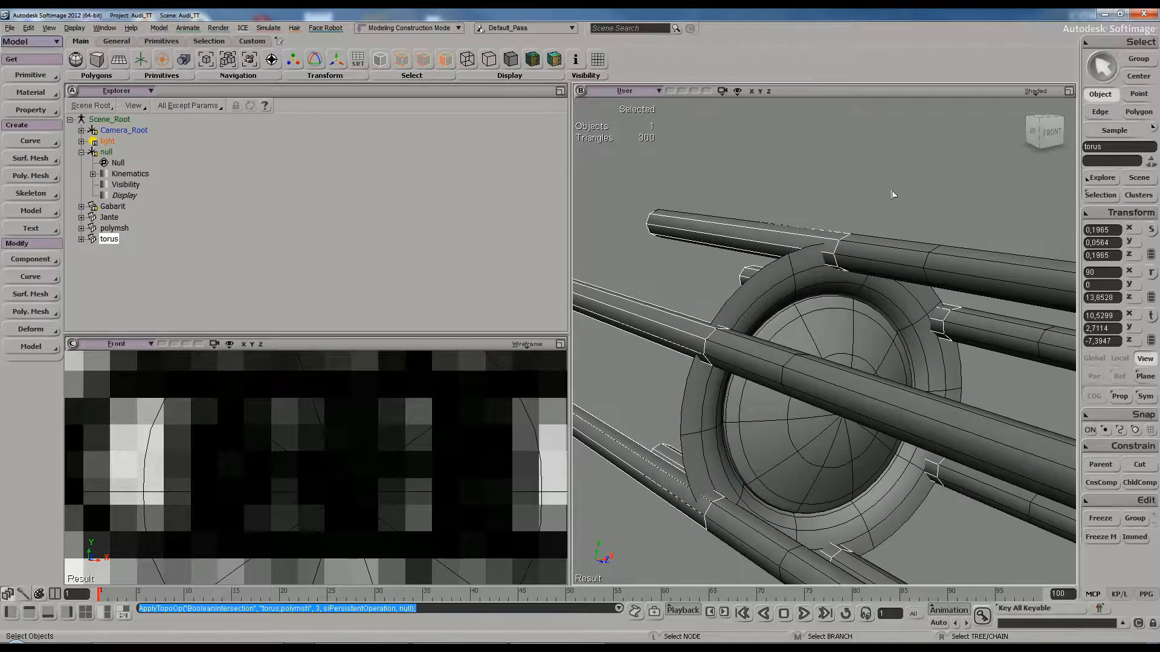
# Undo the Boolean Intersection, try a Boolean Union of the torus ring and the merged bolt cylinders, and undo that too
pyautogui.hotkey('ctrl', 'z')
pyautogui.click(28, 332)
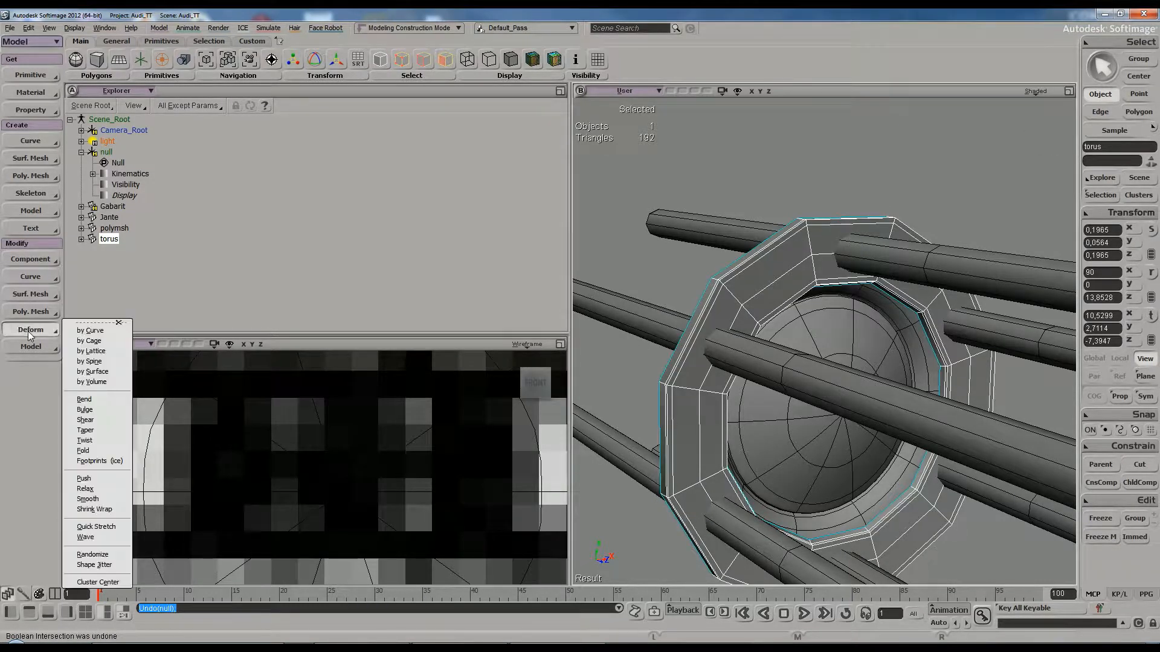
pyautogui.click(50, 311)
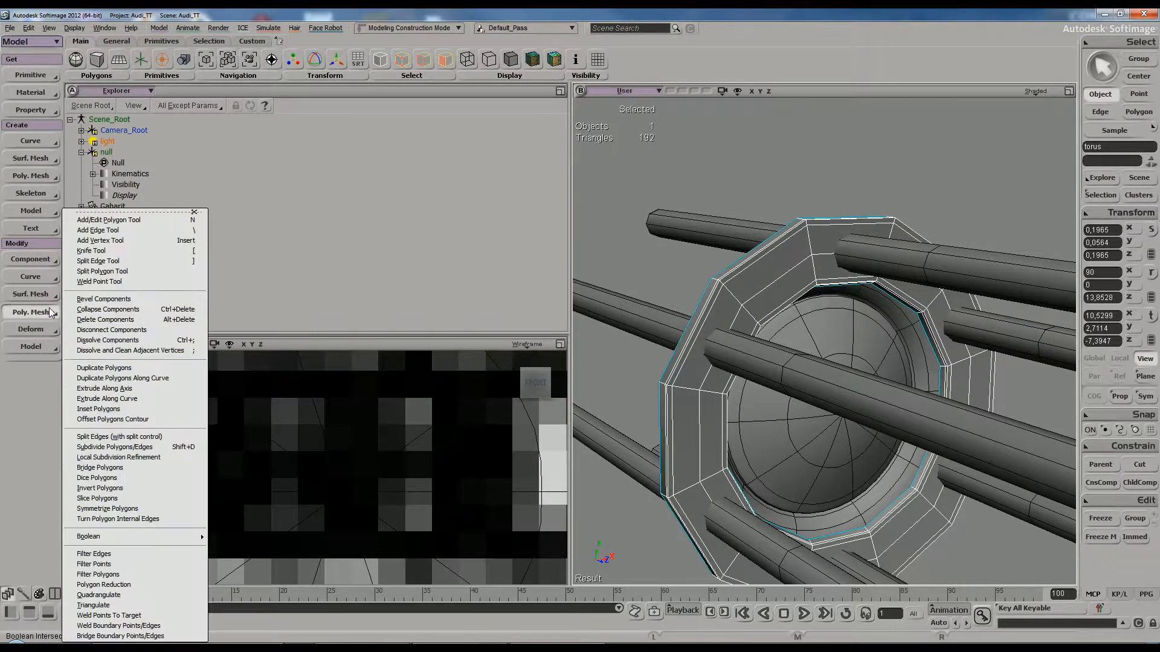
pyautogui.moveTo(124, 539)
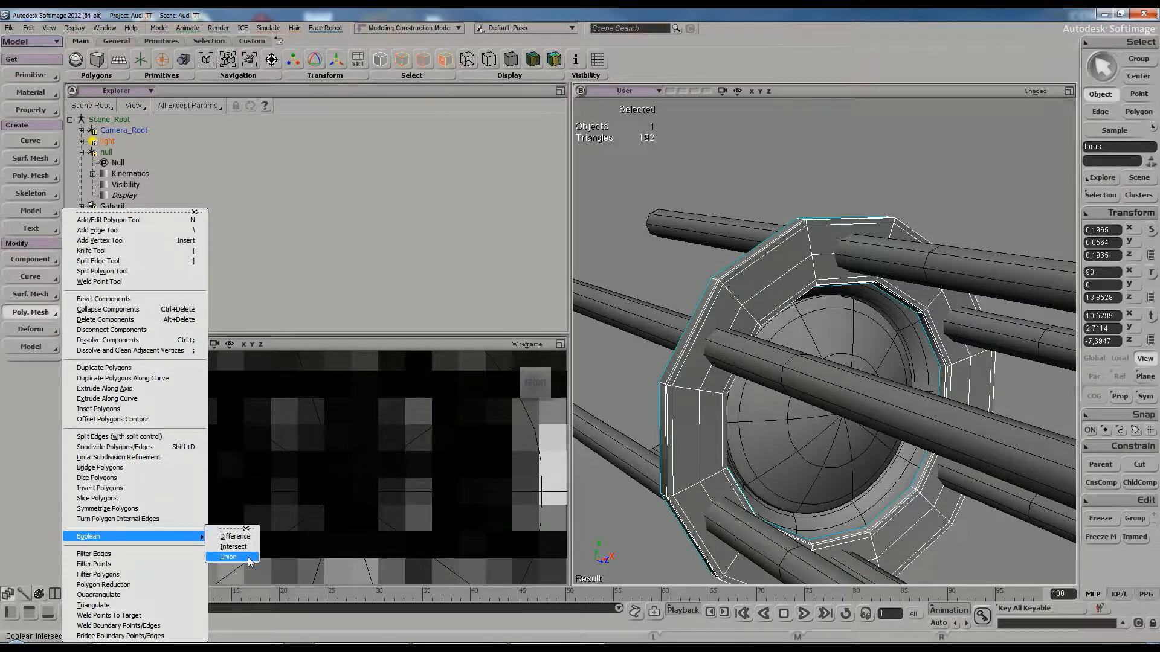
pyautogui.click(229, 557)
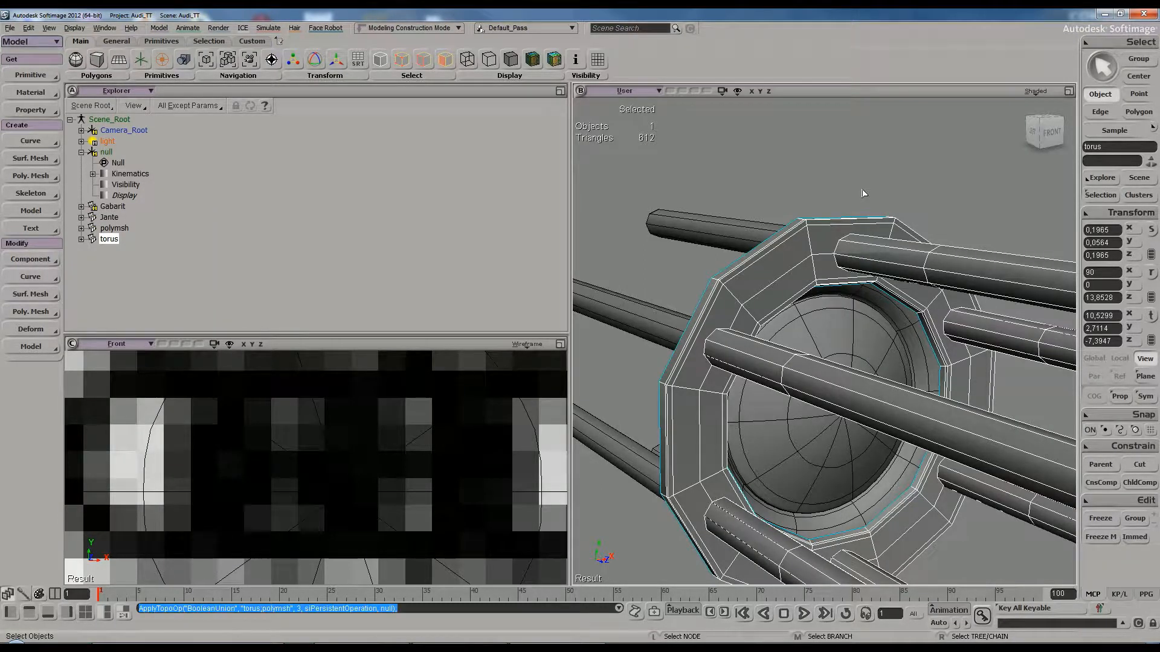
pyautogui.hotkey('ctrl', 'z')
# Apply a Boolean Difference that subtracts the merged bolt cylinders from the torus ring
pyautogui.click(846, 253)
pyautogui.click(815, 253)
pyautogui.press('s')
pyautogui.moveTo(831, 255); pyautogui.dragTo(890, 205, button='right')
pyautogui.click(906, 192)
pyautogui.click(917, 253)
pyautogui.click(833, 234)
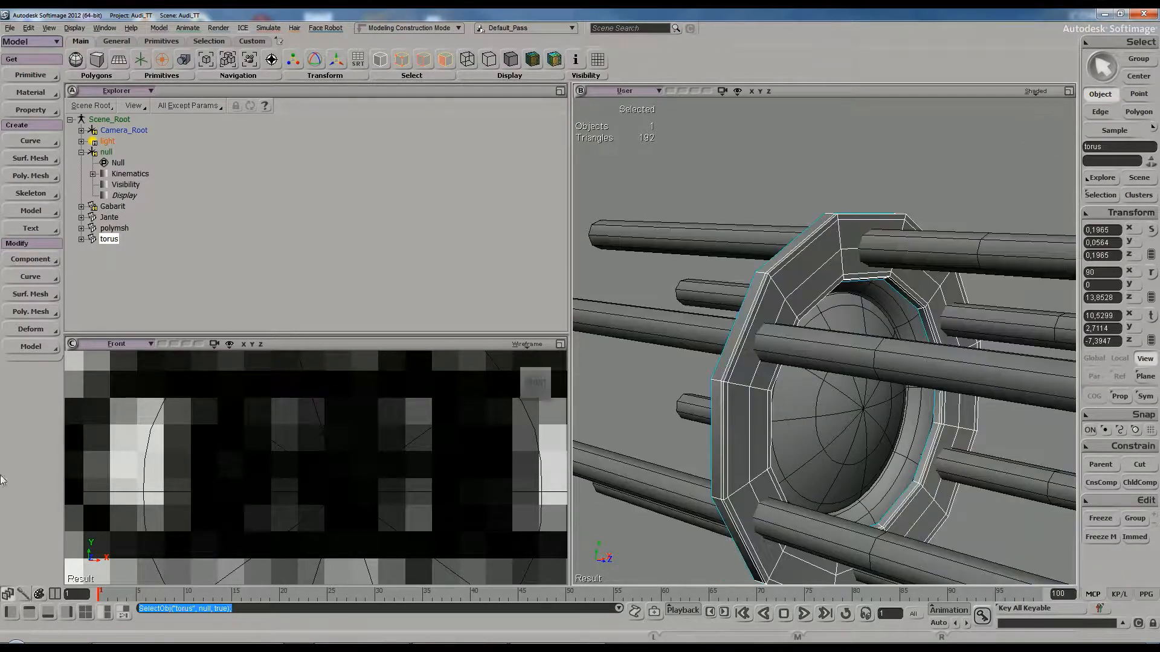
pyautogui.click(37, 311)
pyautogui.moveTo(139, 536)
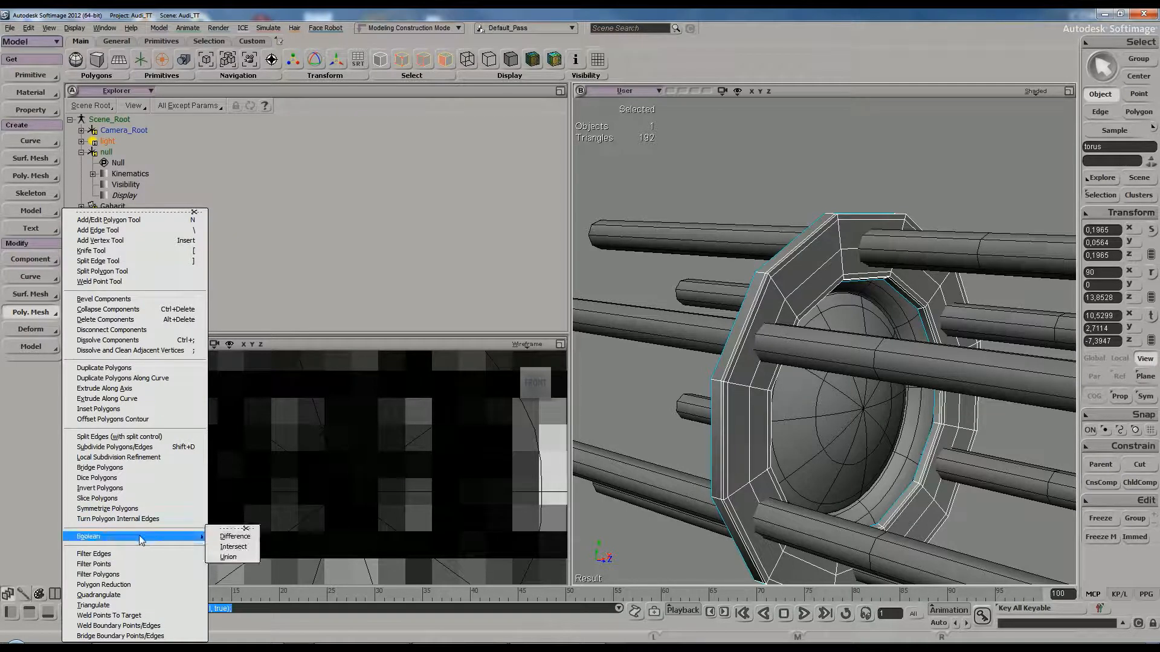
pyautogui.click(234, 536)
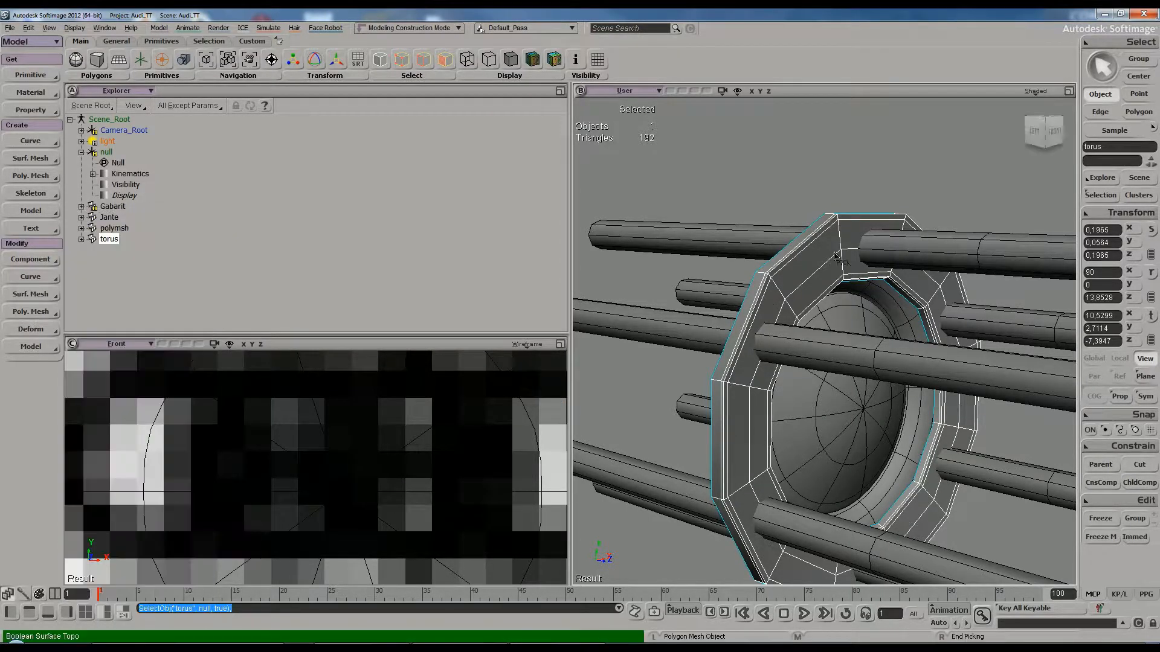
pyautogui.click(934, 251)
pyautogui.press('s')
pyautogui.moveTo(914, 179)
pyautogui.mouseDown(button='right')
pyautogui.moveTo(888, 174)
pyautogui.moveTo(906, 179)
pyautogui.moveTo(898, 169)
pyautogui.mouseUp(button='right')
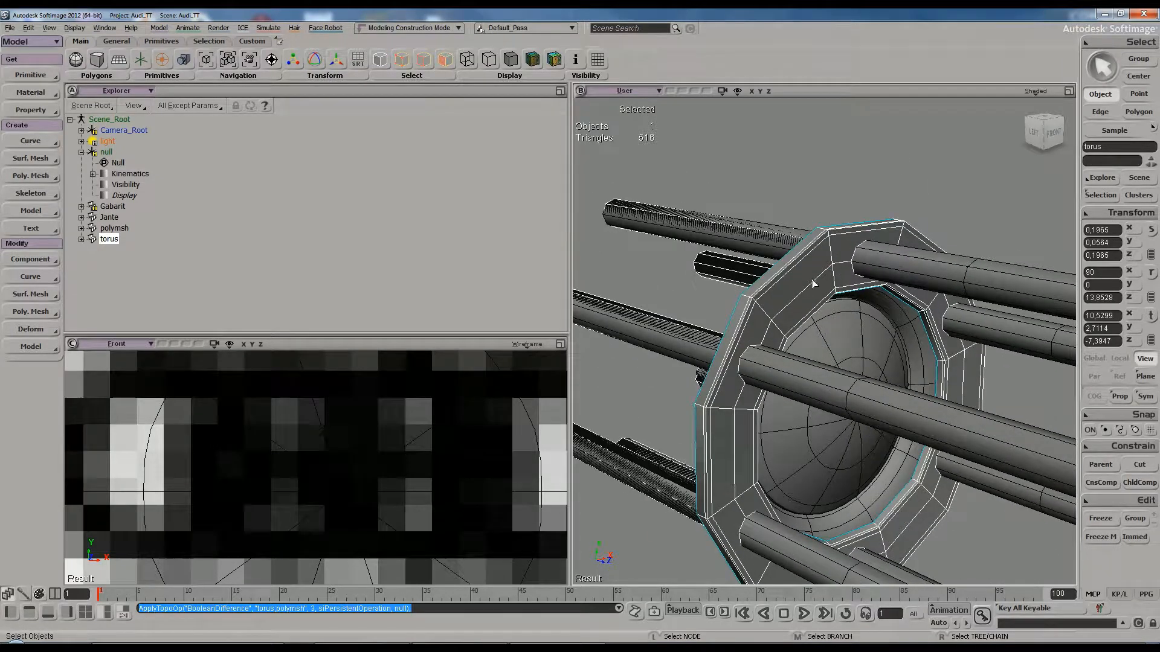
# Try moving the merged bolt cylinders up about 0.013 along global Y from their center of geometry, and undo the move
pyautogui.click(886, 264)
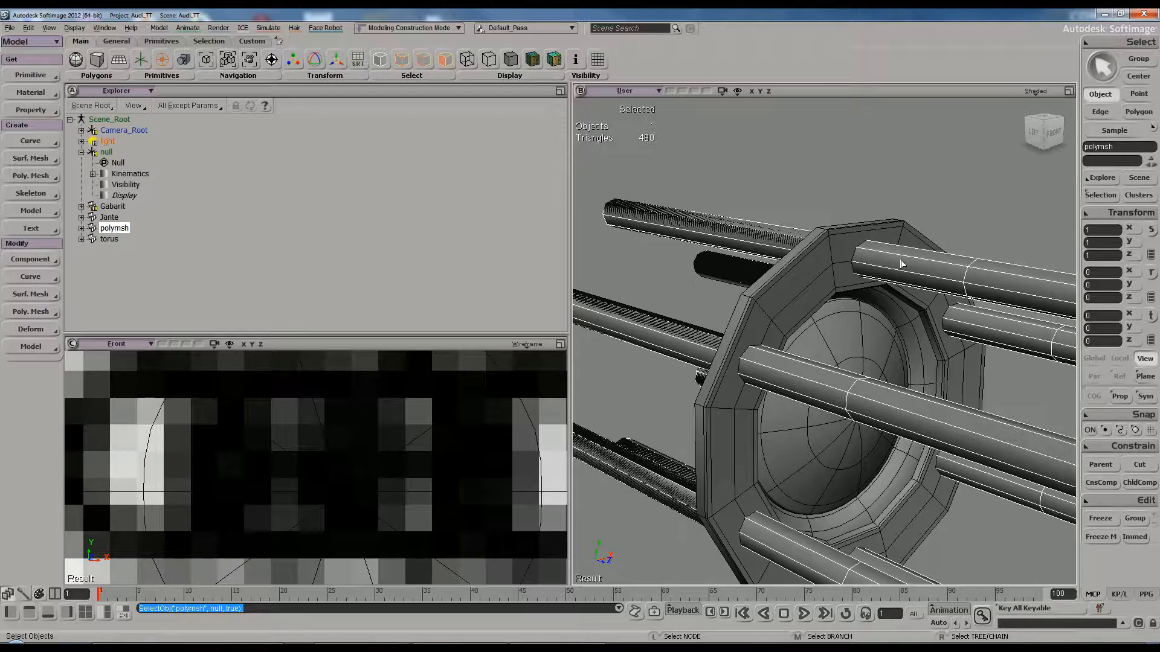
pyautogui.keyDown('ctrl'); pyautogui.click(822, 283); pyautogui.keyUp('ctrl')
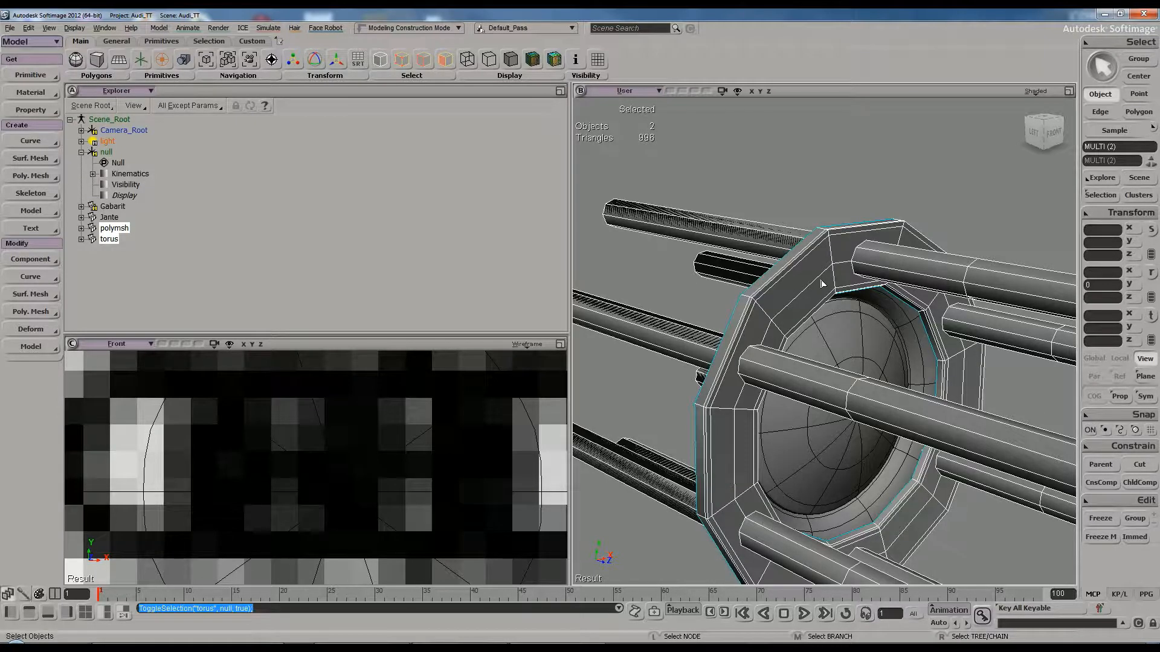
pyautogui.click(813, 387)
pyautogui.press('v')
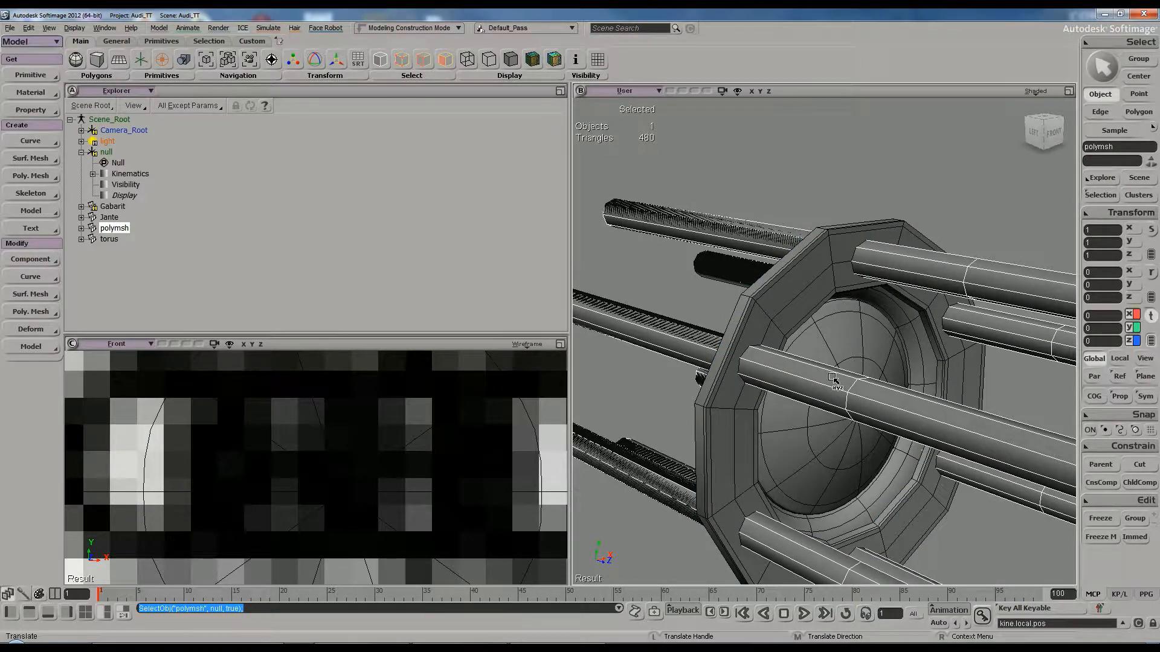
pyautogui.scroll(-4, 870, 387)
pyautogui.scroll(2, 870, 385)
pyautogui.press('space')
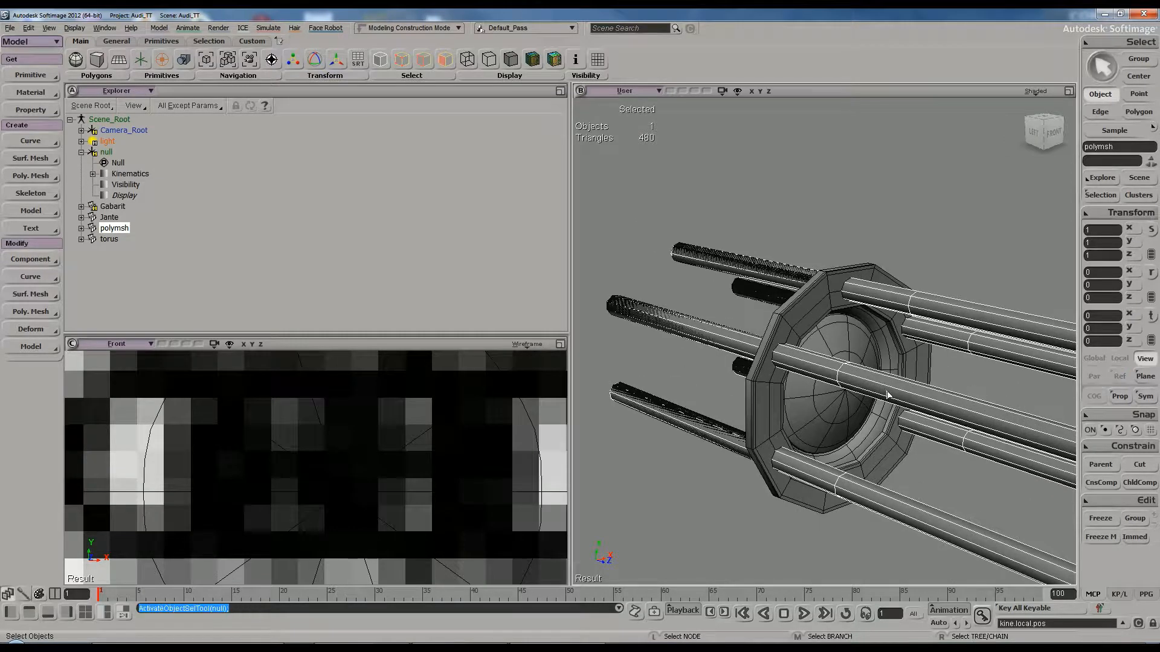
pyautogui.press('v')
pyautogui.click(1094, 396)
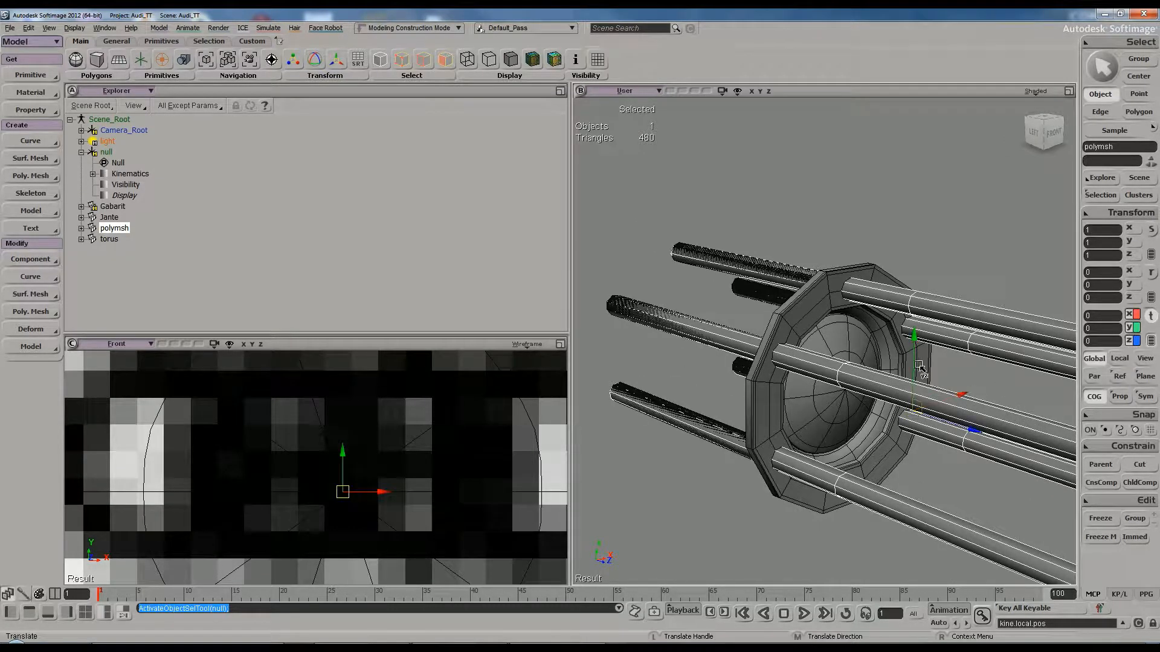
pyautogui.moveTo(917, 361); pyautogui.dragTo(920, 360)
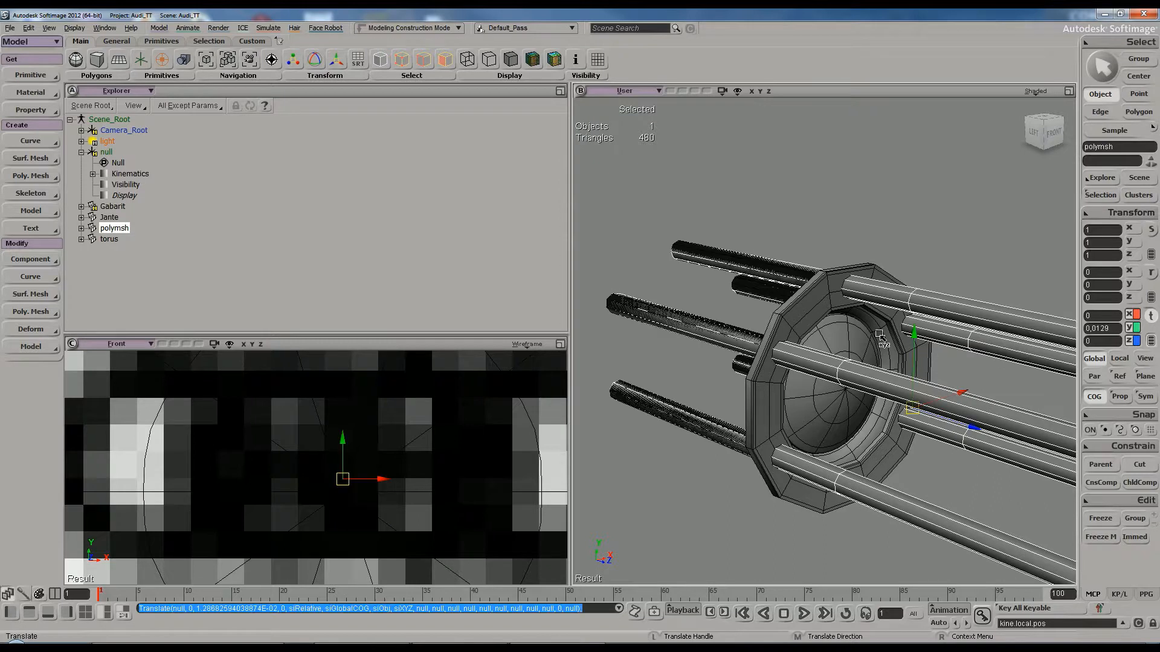
pyautogui.hotkey('ctrl', 'z')
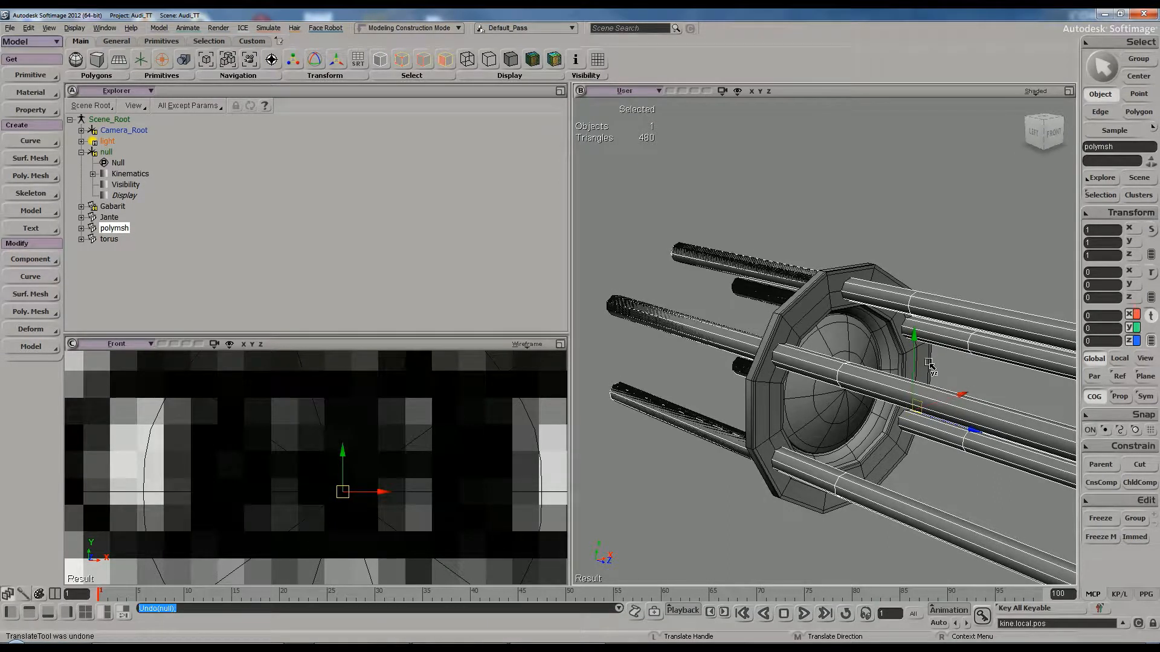
# Freeze the torus ring so the Boolean no longer depends on the bolt cylinders
pyautogui.press('space')
pyautogui.click(816, 307)
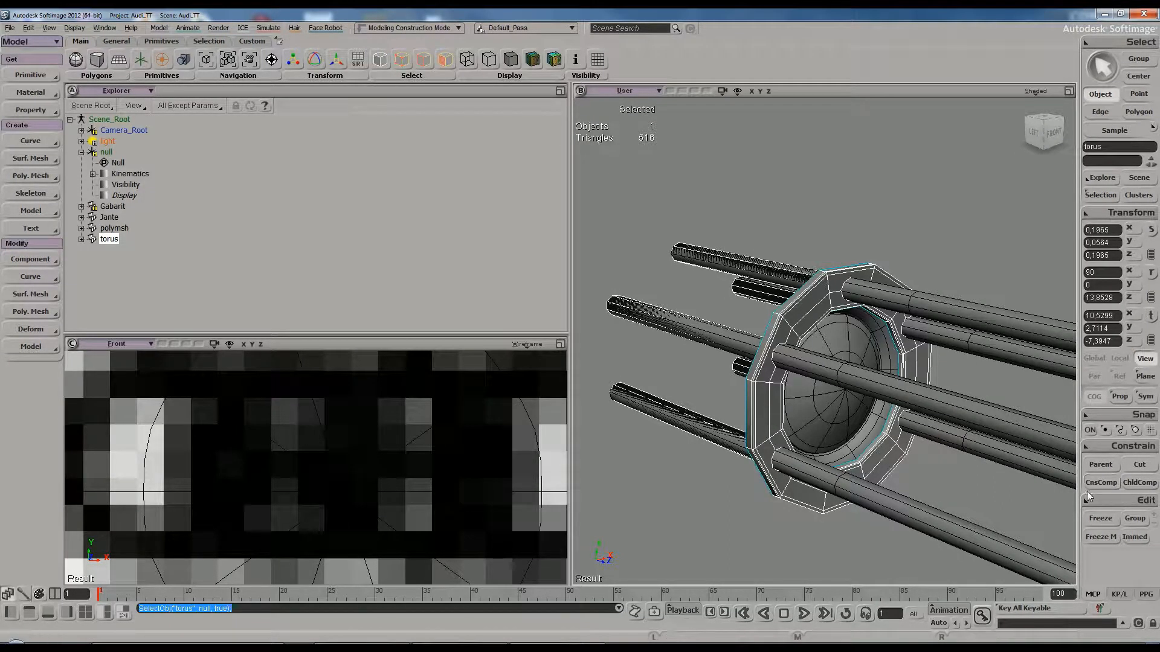
pyautogui.click(1105, 520)
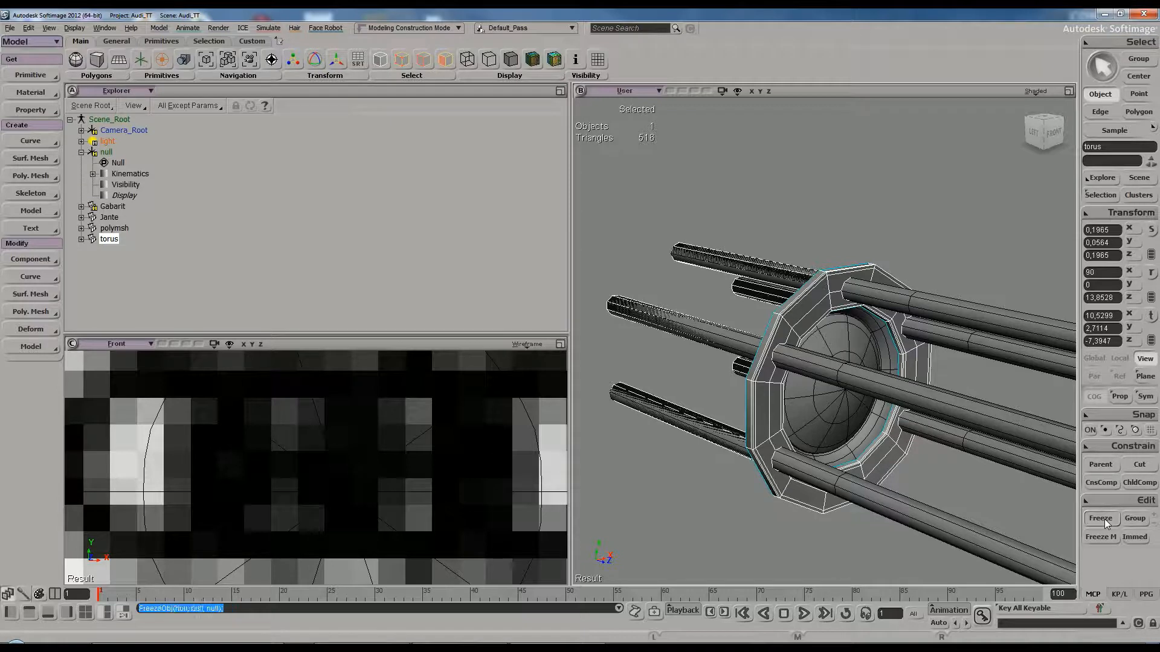
# Test the frozen Boolean by moving the merged bolt cylinders slightly along Y, and undo the move
pyautogui.click(867, 301)
pyautogui.press('v')
pyautogui.moveTo(914, 344)
pyautogui.mouseDown()
pyautogui.moveTo(916, 331)
pyautogui.moveTo(917, 341)
pyautogui.mouseUp()
pyautogui.hotkey('ctrl', 'z')
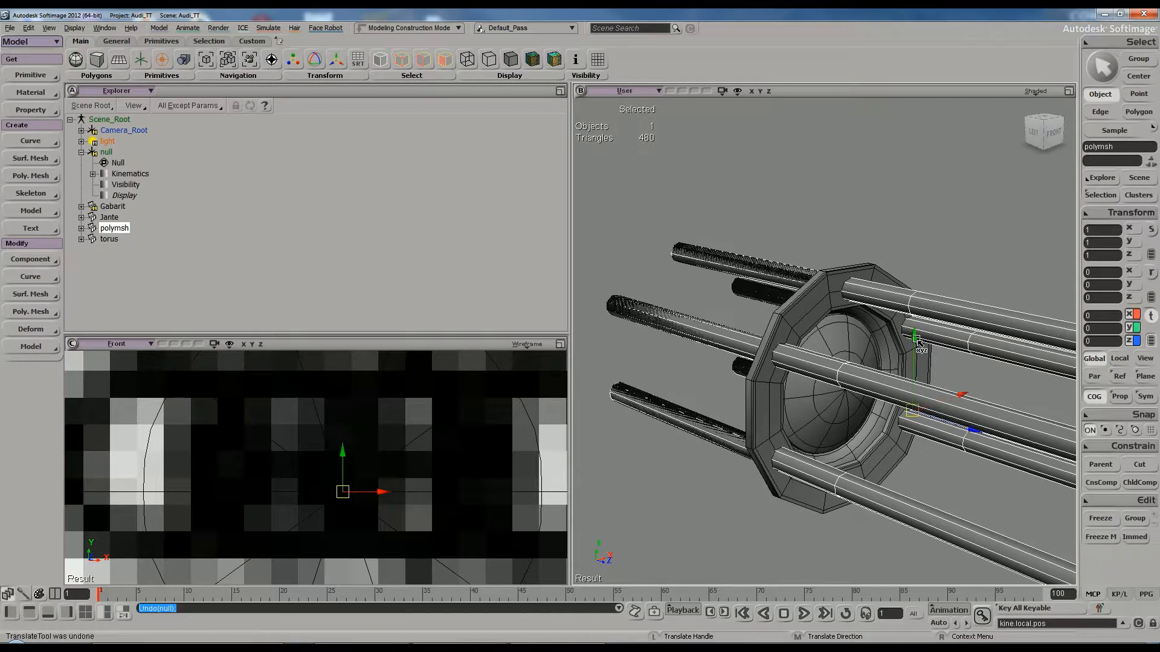
# Hide the merged bolt cylinders and select the torus ring with its six tubes
pyautogui.press('h')
pyautogui.press('s')
pyautogui.moveTo(908, 331); pyautogui.dragTo(924, 296, button='middle')
pyautogui.moveTo(924, 296); pyautogui.dragTo(882, 282, button='right')
pyautogui.press('space')
pyautogui.click(733, 183)
# Select the end polygons of the six tubes behind the torus ring, grow the selection over the whole tubes and delete them
pyautogui.press('s')
pyautogui.moveTo(732, 183); pyautogui.dragTo(825, 230, button='right')
pyautogui.press('u')
pyautogui.moveTo(650, 187); pyautogui.dragTo(736, 527)
pyautogui.moveTo(756, 471); pyautogui.dragTo(767, 248, button='right')
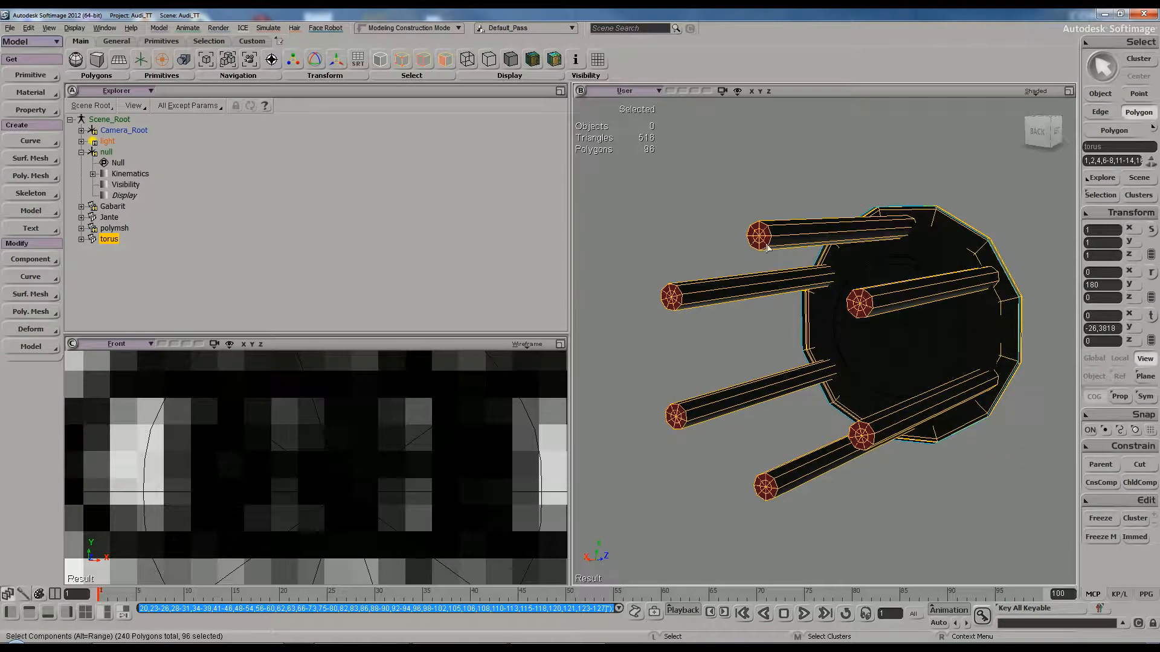
pyautogui.moveTo(757, 490); pyautogui.dragTo(884, 461, button='right')
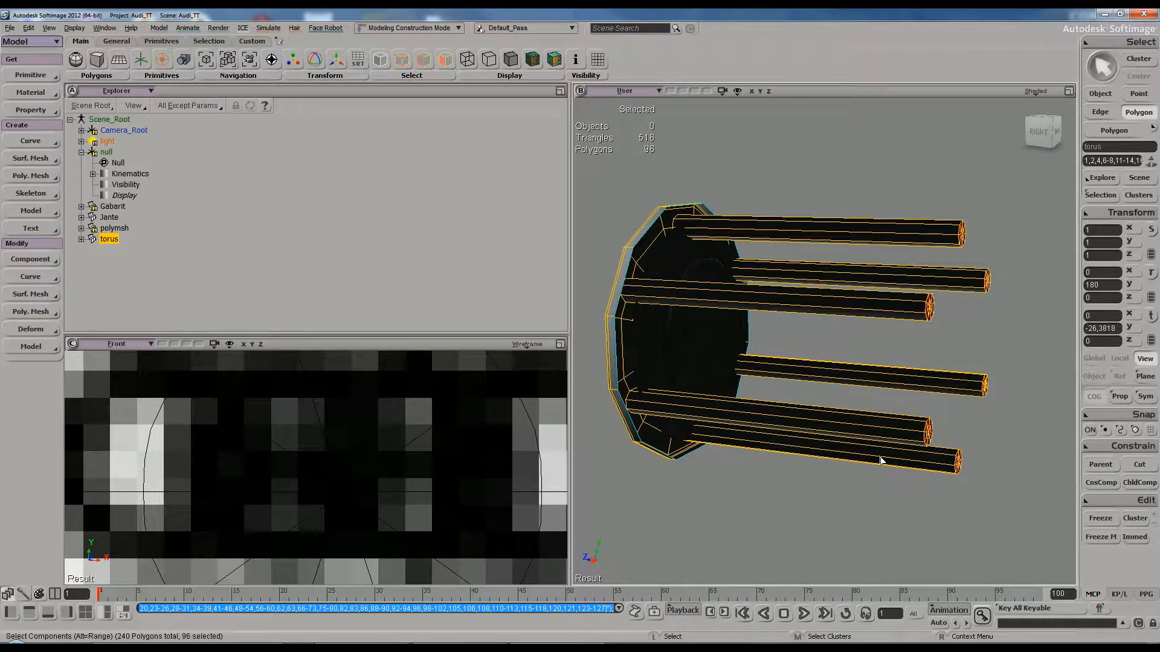
pyautogui.press('shift')
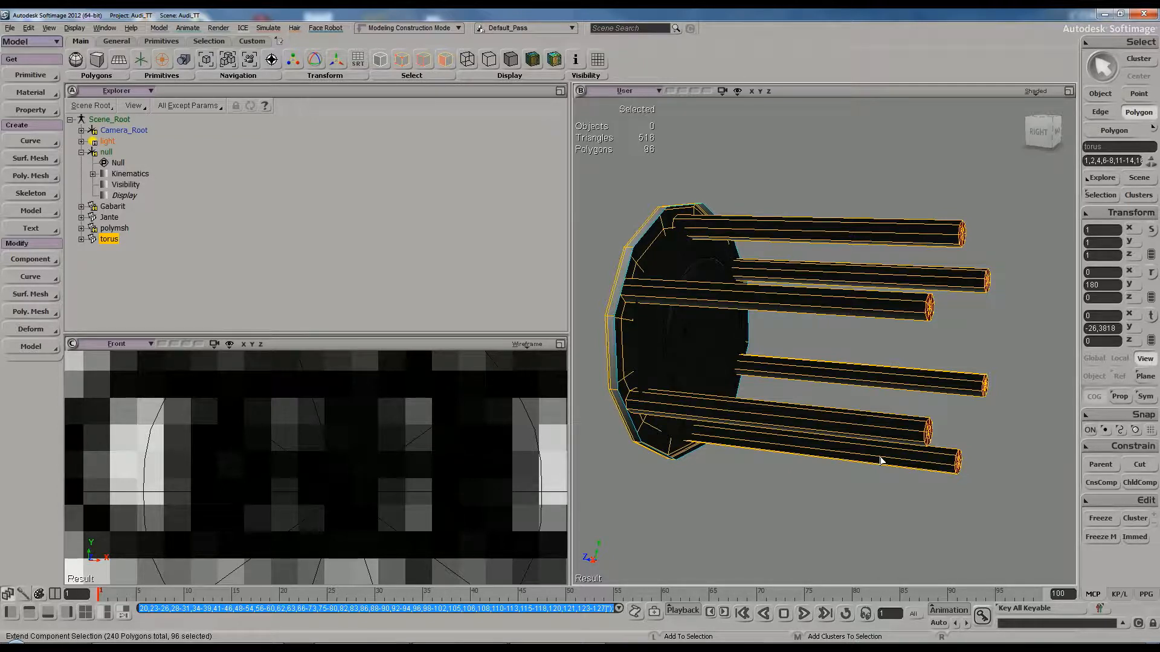
pyautogui.hotkey('shift', '+')
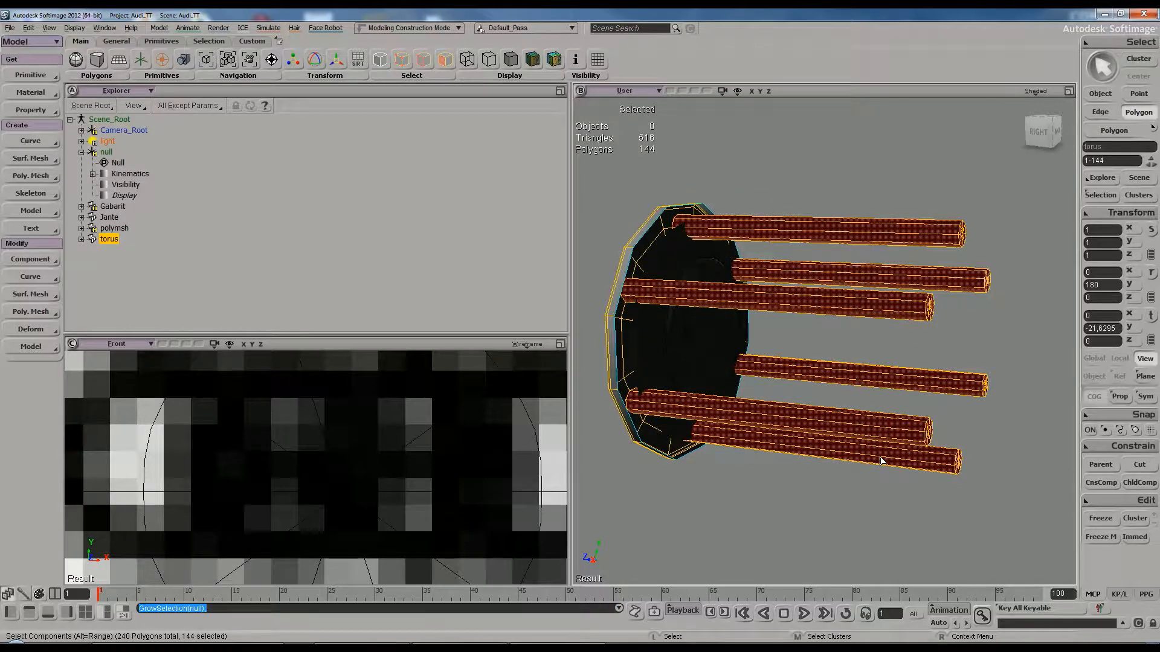
pyautogui.press('s')
pyautogui.moveTo(808, 192); pyautogui.dragTo(896, 185, button='right')
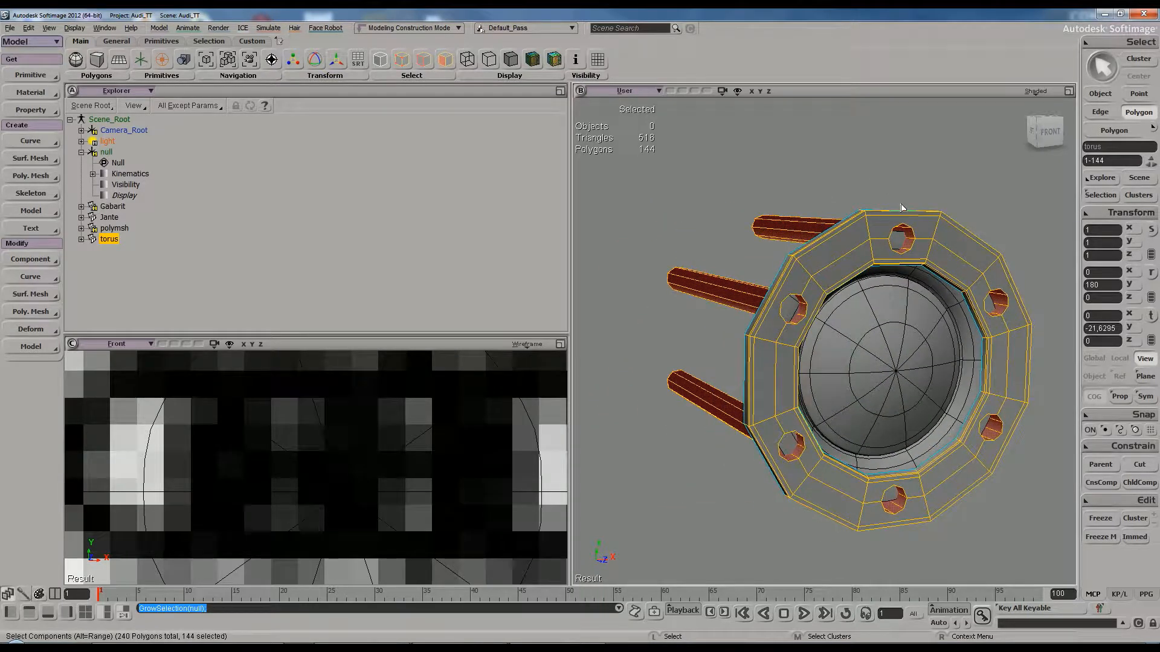
pyautogui.press('Delete')
# Examine the duplicate points at the corner of the ring's upper-left bolt hole
pyautogui.press('s')
pyautogui.moveTo(900, 209); pyautogui.dragTo(871, 262, button='right')
pyautogui.press('f')
pyautogui.press('s')
pyautogui.scroll(10, 862, 269)
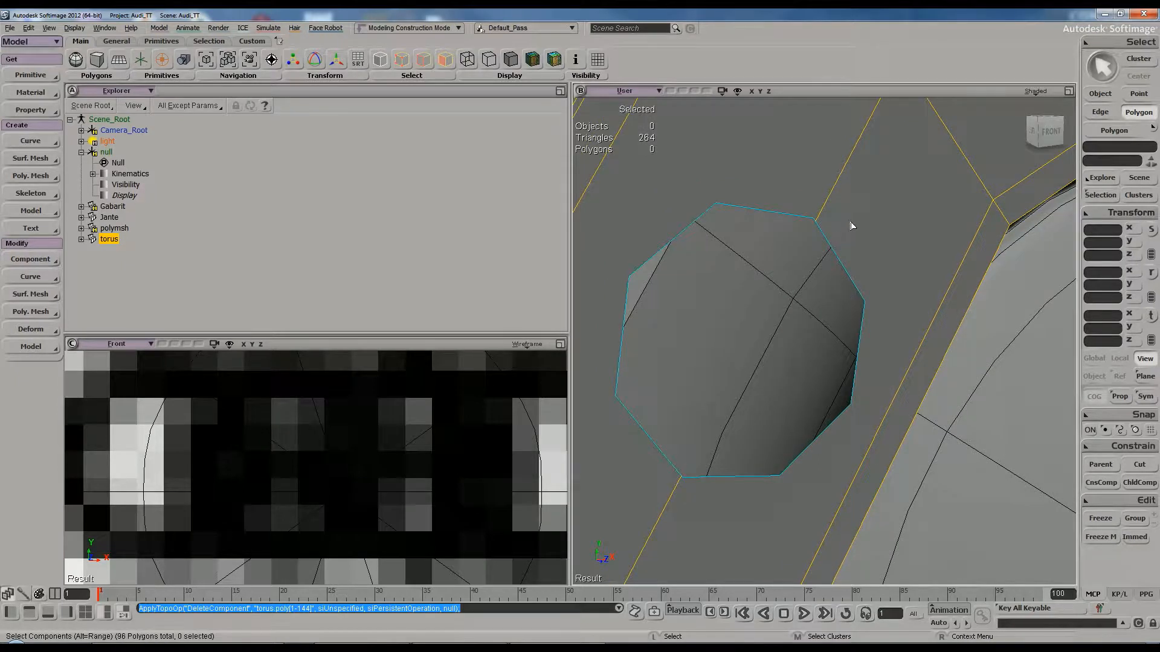
pyautogui.scroll(3, 861, 306)
pyautogui.press('s')
pyautogui.moveTo(881, 341); pyautogui.dragTo(870, 308)
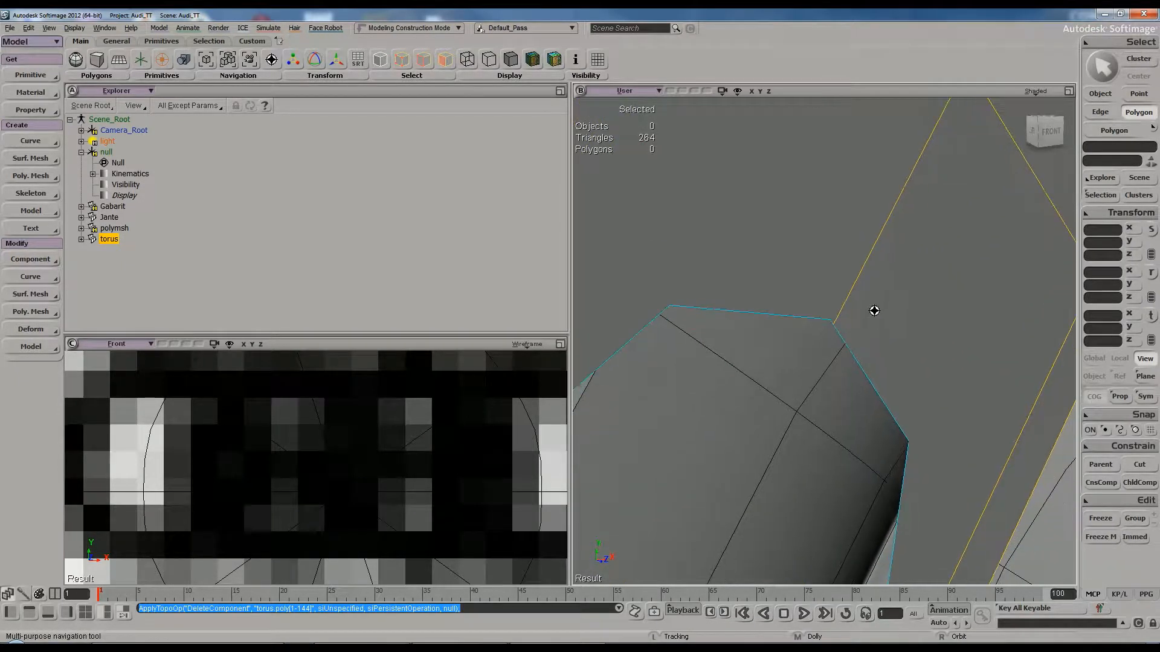
pyautogui.press('t')
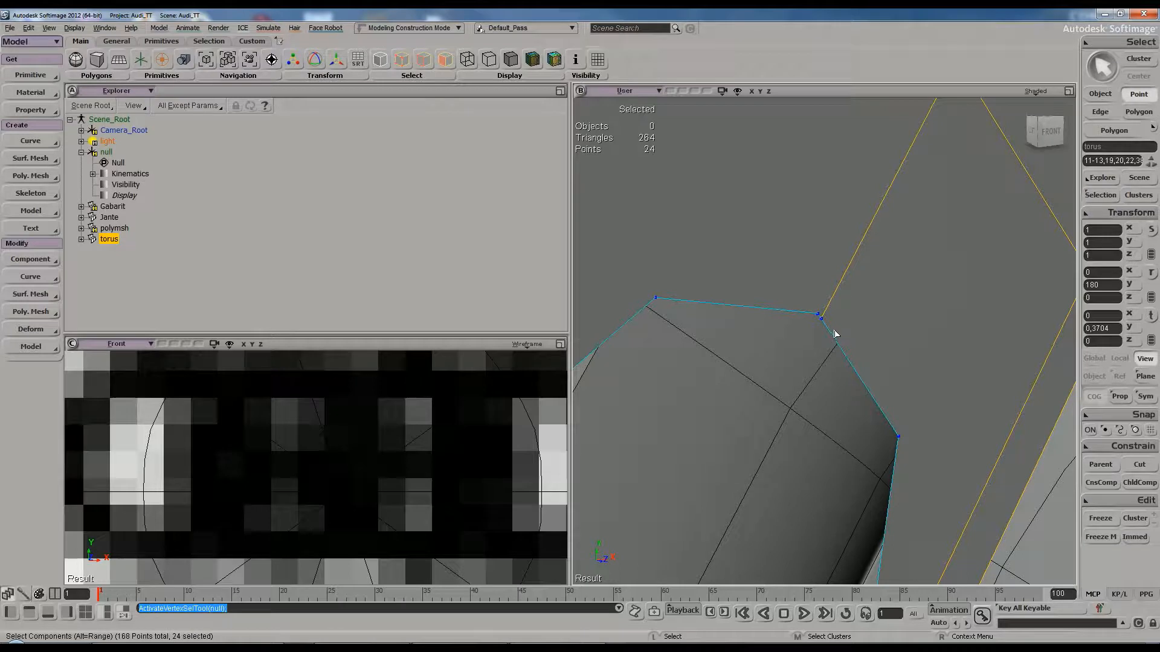
pyautogui.click(822, 322)
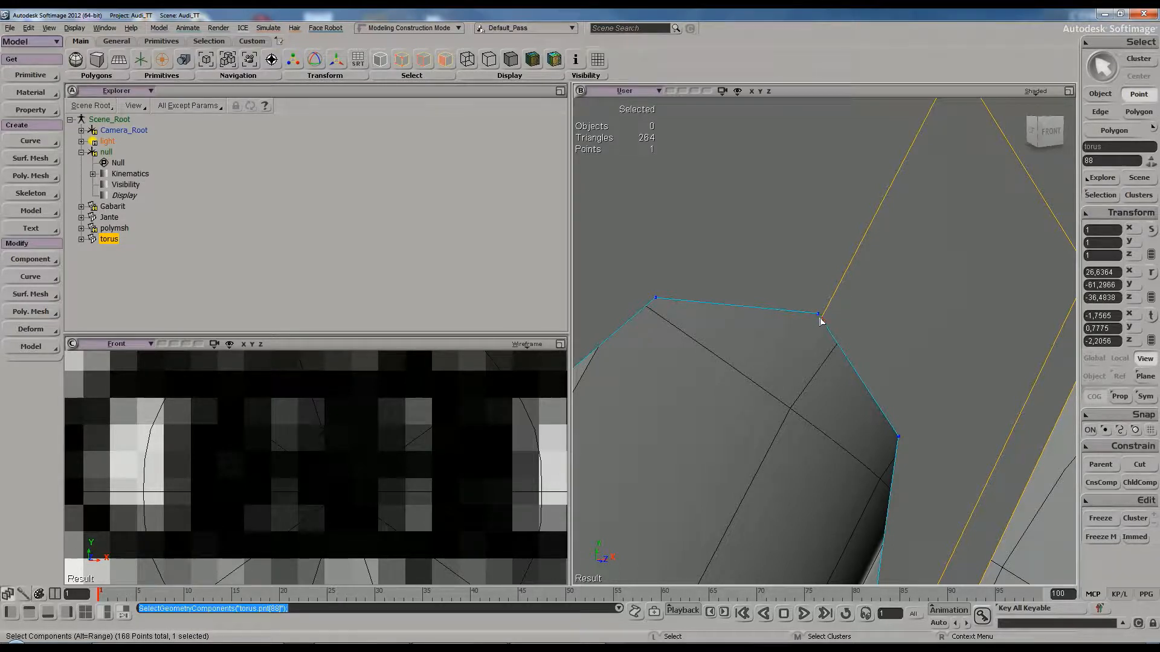
pyautogui.press('space')
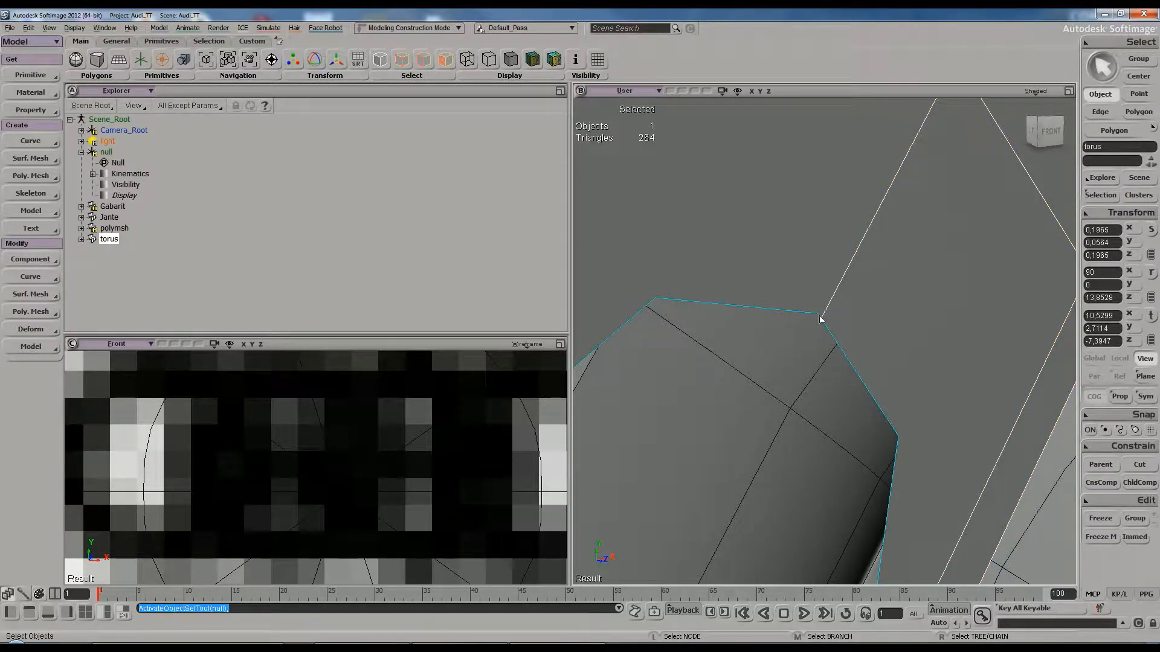
# Weld the two nearly coincident points at the upper-right corner of the upper-left bolt hole with the Tweak Component tool
pyautogui.press('m')
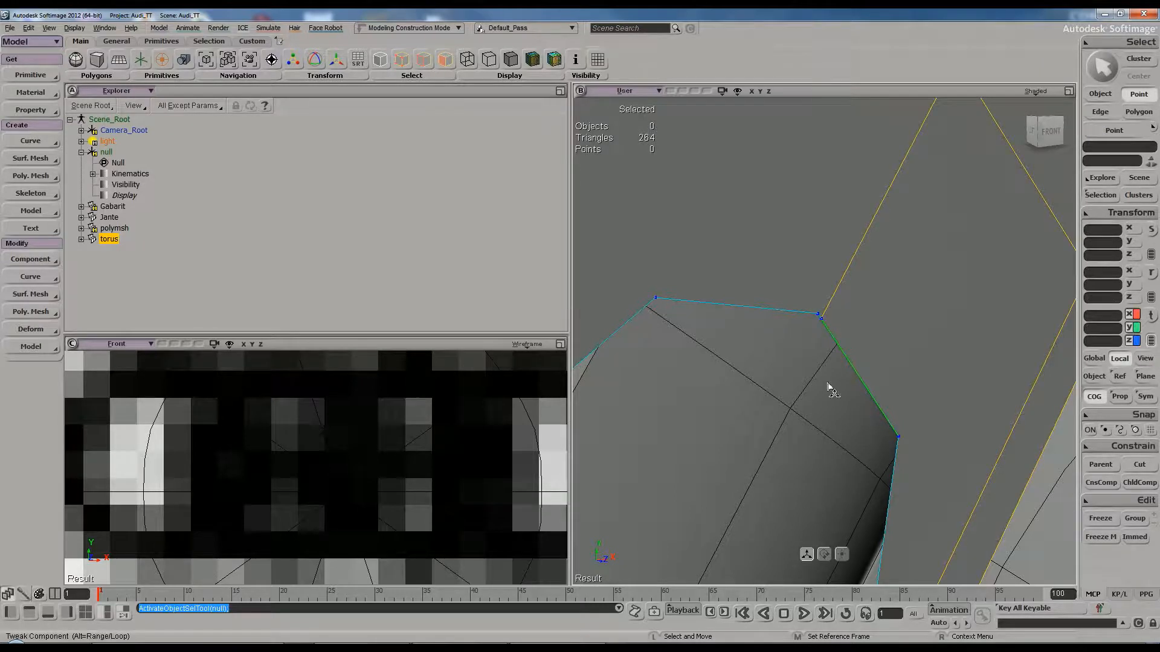
pyautogui.click(843, 557)
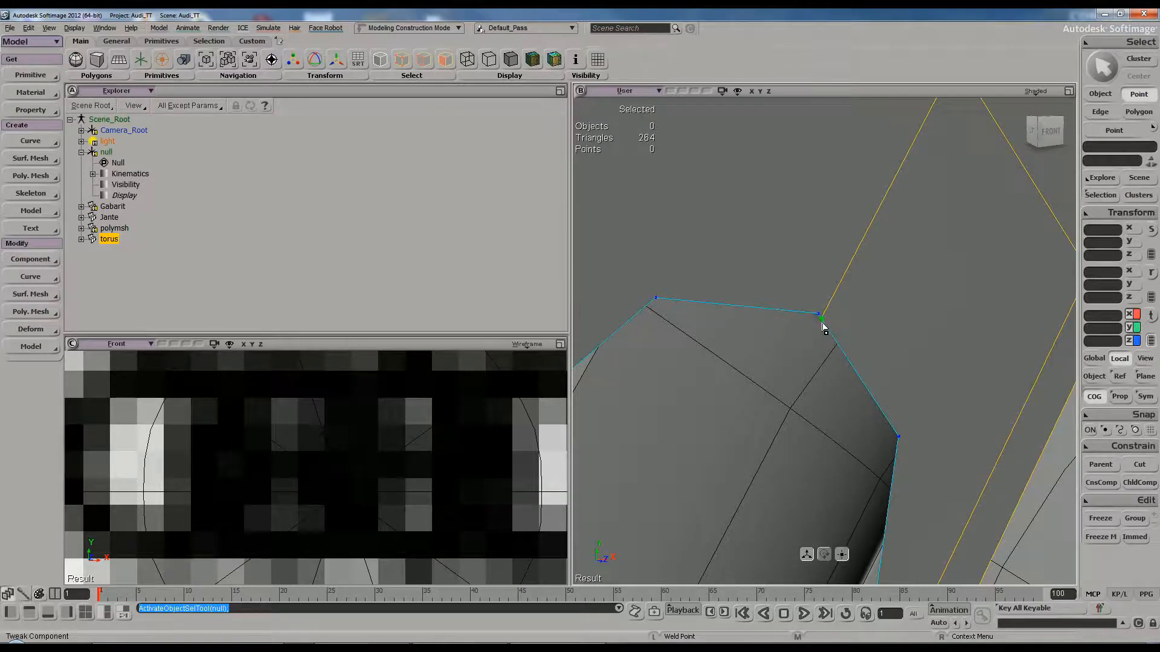
pyautogui.moveTo(823, 323); pyautogui.dragTo(819, 319)
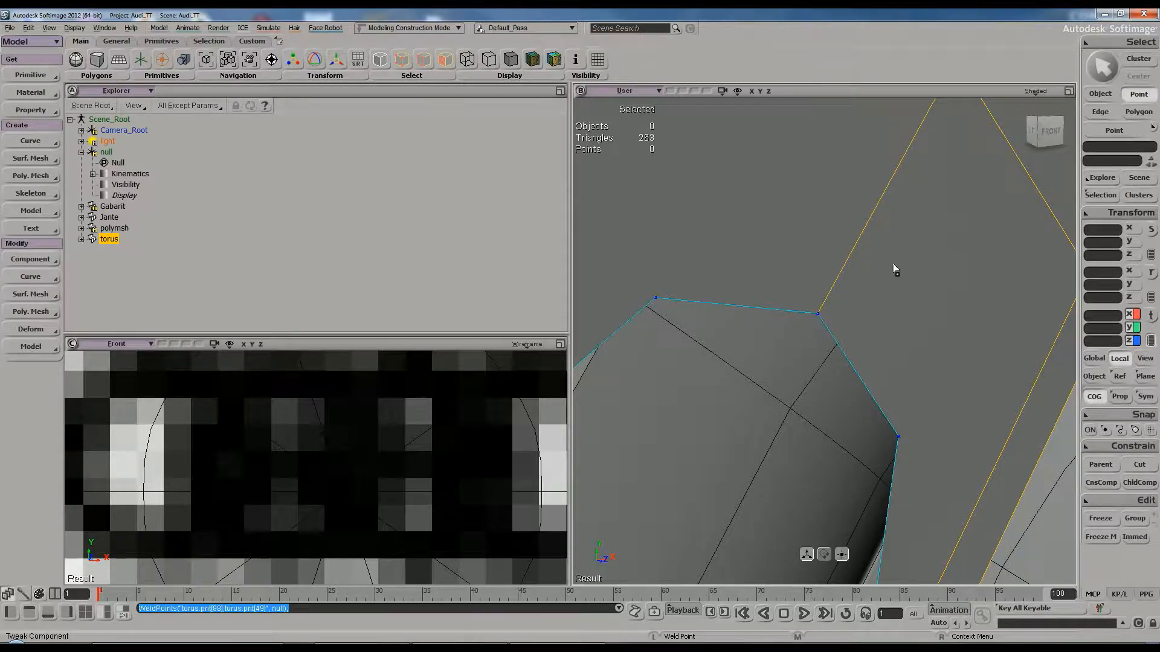
# Weld the duplicate points on the top bolt hole where the ring's middle edge meets its sides
pyautogui.press('s')
pyautogui.moveTo(943, 169); pyautogui.dragTo(707, 427)
pyautogui.moveTo(942, 299); pyautogui.dragTo(799, 337)
pyautogui.moveTo(800, 336); pyautogui.dragTo(852, 334, button='middle')
pyautogui.moveTo(853, 334); pyautogui.dragTo(752, 350)
pyautogui.press('s')
pyautogui.moveTo(942, 336); pyautogui.dragTo(610, 329)
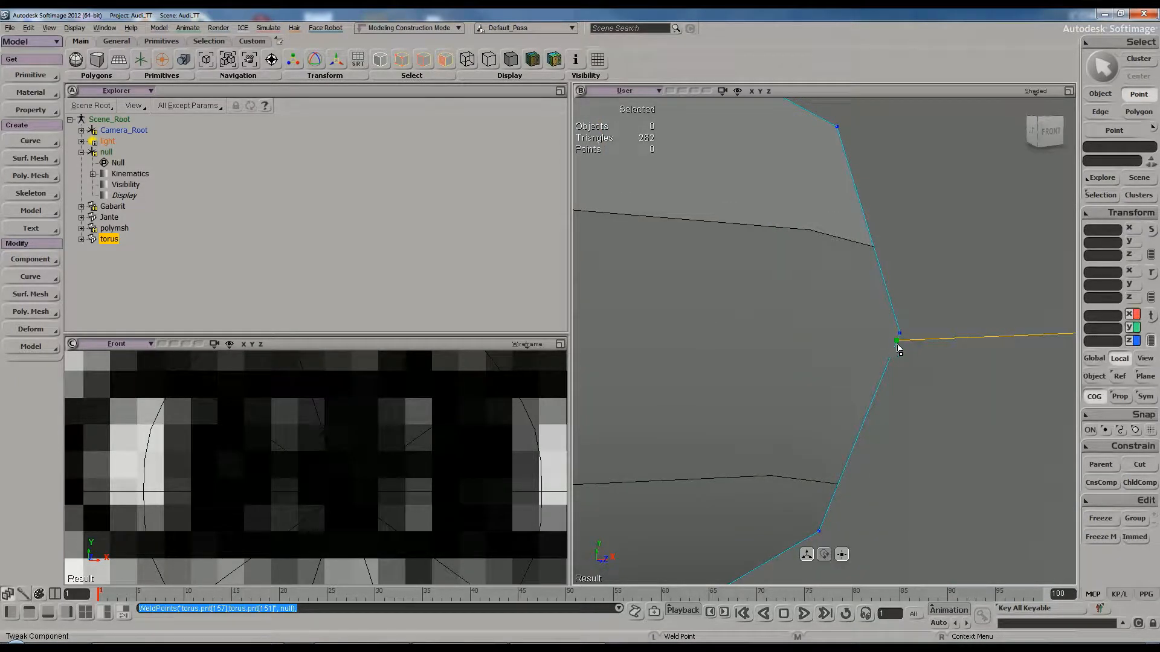
pyautogui.moveTo(897, 344); pyautogui.dragTo(899, 335)
# Weld the duplicate points at the upper-left corner of the upper-right bolt hole, where the ring's edge meets it
pyautogui.press('s')
pyautogui.moveTo(991, 334); pyautogui.dragTo(777, 339)
pyautogui.moveTo(1027, 432); pyautogui.dragTo(842, 324)
pyautogui.moveTo(842, 324); pyautogui.dragTo(801, 333, button='middle')
pyautogui.moveTo(954, 465); pyautogui.dragTo(765, 376)
pyautogui.moveTo(765, 376); pyautogui.dragTo(1003, 520, button='middle')
pyautogui.moveTo(1003, 519); pyautogui.dragTo(792, 369)
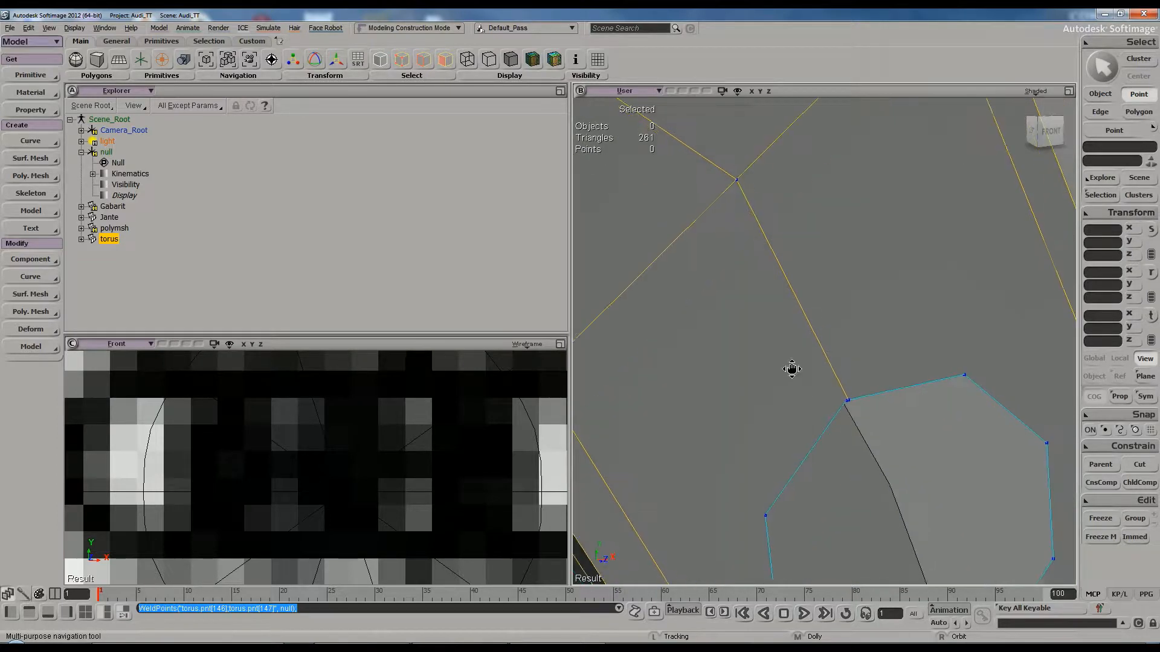
pyautogui.moveTo(849, 401); pyautogui.dragTo(847, 397)
# Weld the duplicate points at the lower corner of the upper-right bolt hole
pyautogui.scroll(-3, 891, 439)
pyautogui.scroll(-1, 891, 439)
pyautogui.press('s')
pyautogui.moveTo(866, 450); pyautogui.dragTo(830, 349)
pyautogui.moveTo(882, 433); pyautogui.dragTo(887, 434)
# Weld the duplicate points at the upper and lower corners of the lower-right bolt hole, where the ring's middle edge meets it
pyautogui.press('s')
pyautogui.moveTo(899, 460); pyautogui.dragTo(872, 205)
pyautogui.moveTo(888, 564); pyautogui.dragTo(883, 321)
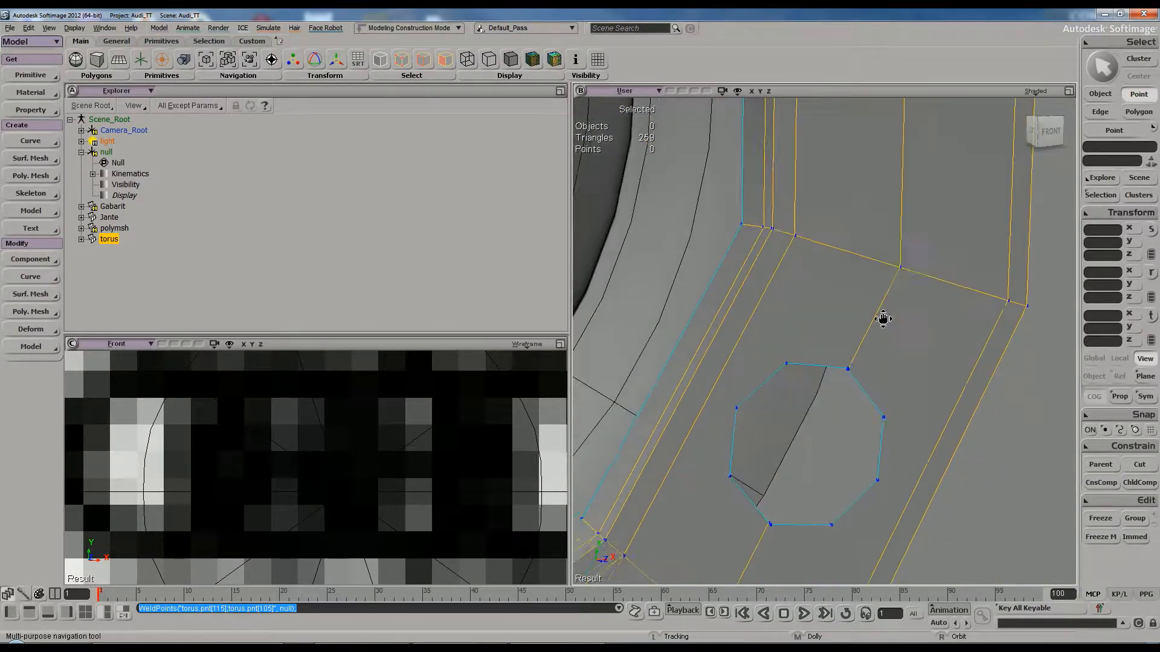
pyautogui.moveTo(882, 321); pyautogui.dragTo(890, 324, button='right')
pyautogui.moveTo(859, 363); pyautogui.dragTo(856, 358)
pyautogui.press('s')
pyautogui.moveTo(793, 460); pyautogui.dragTo(851, 329)
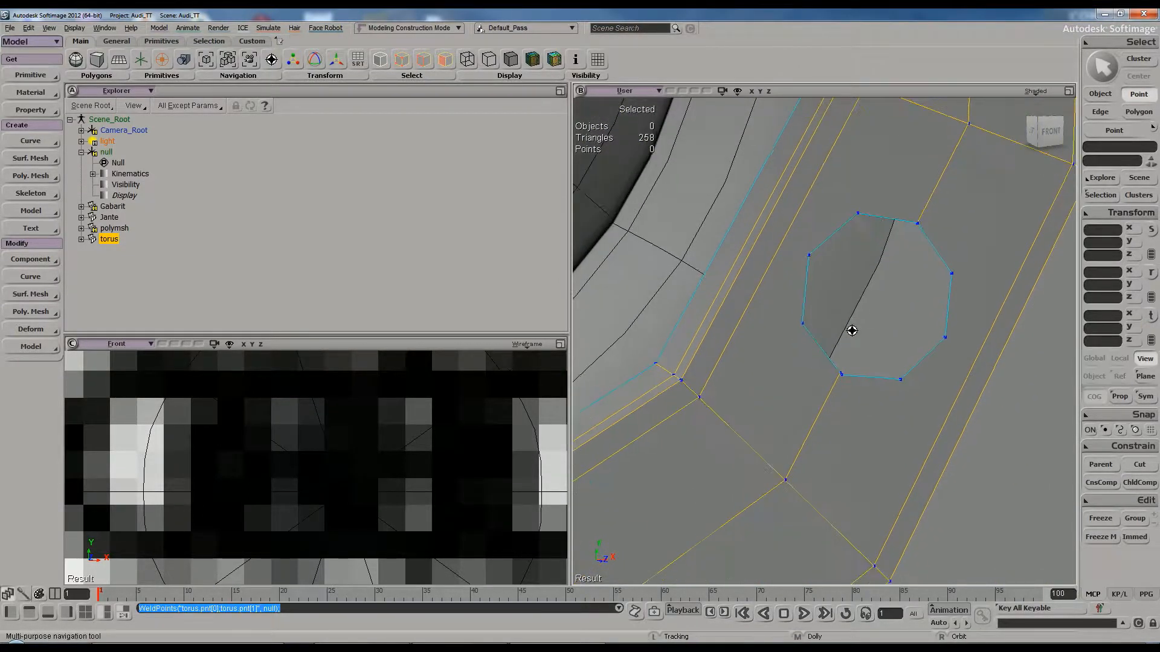
pyautogui.moveTo(837, 378); pyautogui.dragTo(841, 378)
# Weld the duplicate points on the bottom and lower-left bolt holes, where the ring's middle edge meets each hole
pyautogui.press('s')
pyautogui.moveTo(845, 415); pyautogui.dragTo(950, 339)
pyautogui.moveTo(683, 497); pyautogui.dragTo(776, 411)
pyautogui.press('s')
pyautogui.moveTo(755, 396); pyautogui.dragTo(825, 388)
pyautogui.press('s')
pyautogui.moveTo(706, 383); pyautogui.dragTo(839, 433)
pyautogui.moveTo(701, 357); pyautogui.dragTo(813, 399)
pyautogui.moveTo(701, 284); pyautogui.dragTo(886, 471)
pyautogui.press('s')
pyautogui.moveTo(813, 371); pyautogui.dragTo(895, 513)
pyautogui.moveTo(749, 188); pyautogui.dragTo(812, 354)
pyautogui.moveTo(842, 412); pyautogui.dragTo(838, 412)
# Weld the duplicate points at the lower corner of the upper-left bolt hole and check its upper-right corner point
pyautogui.press('s')
pyautogui.moveTo(786, 188); pyautogui.dragTo(831, 417)
pyautogui.moveTo(832, 416); pyautogui.dragTo(835, 306, button='middle')
pyautogui.moveTo(834, 305); pyautogui.dragTo(819, 333)
pyautogui.moveTo(819, 333); pyautogui.dragTo(844, 302, button='middle')
pyautogui.moveTo(840, 297); pyautogui.dragTo(823, 348)
pyautogui.moveTo(823, 348); pyautogui.dragTo(828, 336, button='middle')
pyautogui.moveTo(828, 336); pyautogui.dragTo(829, 342)
pyautogui.moveTo(802, 236); pyautogui.dragTo(808, 240)
pyautogui.press('s')
pyautogui.moveTo(838, 256); pyautogui.dragTo(822, 347)
pyautogui.press('t')
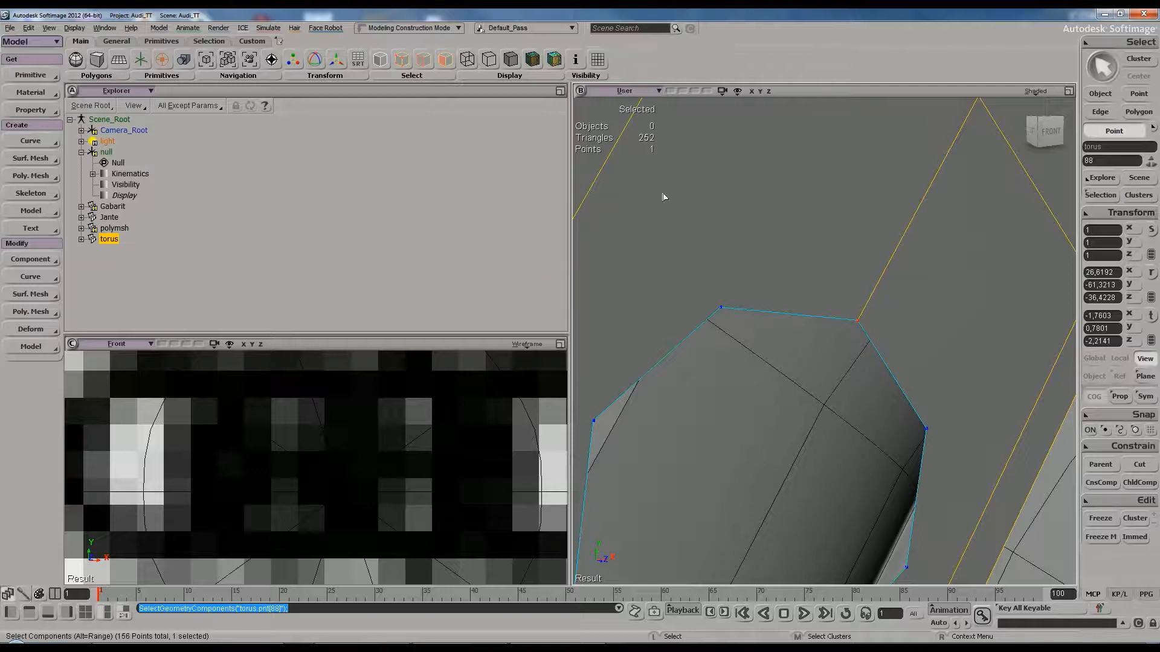
# Examine the top bolt hole's side corner where the ring's middle edge meets the hole border
pyautogui.press('space')
pyautogui.press('s')
pyautogui.scroll(-5, 866, 315)
pyautogui.moveTo(876, 334); pyautogui.dragTo(894, 302, button='right')
pyautogui.scroll(8, 899, 300)
pyautogui.moveTo(898, 300); pyautogui.dragTo(823, 373)
pyautogui.scroll(5, 828, 366)
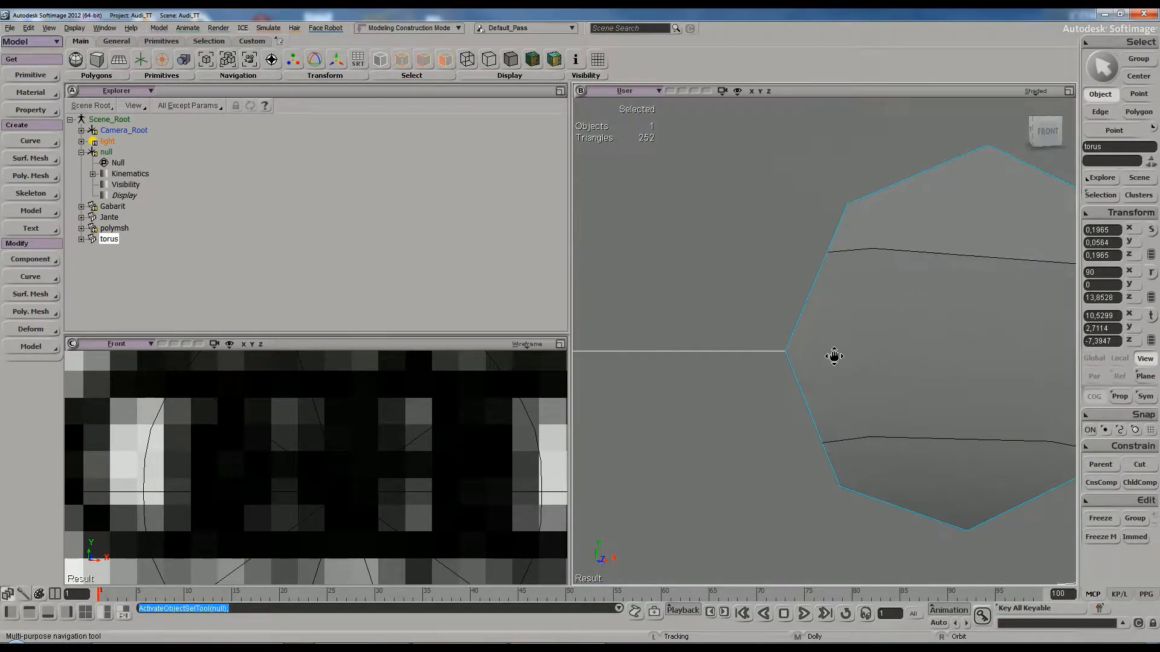
pyautogui.moveTo(834, 357); pyautogui.dragTo(804, 353, button='right')
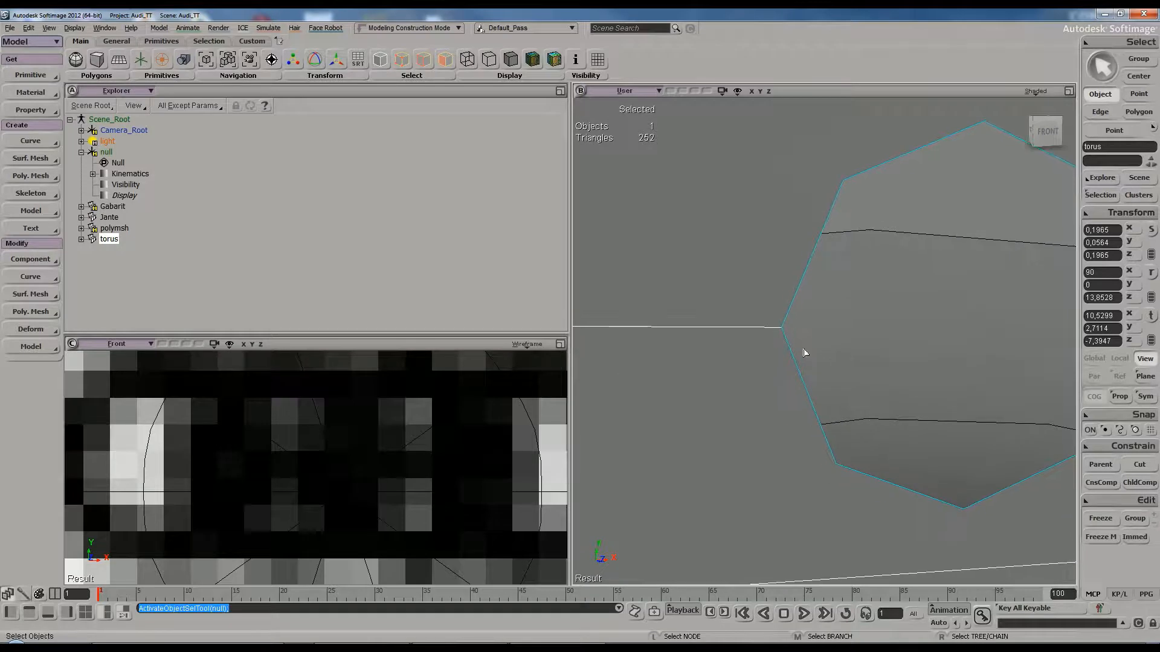
# Clear the old edge selection and select the border edge loops of the top and upper-right bolt holes
pyautogui.click(775, 320)
pyautogui.press('e')
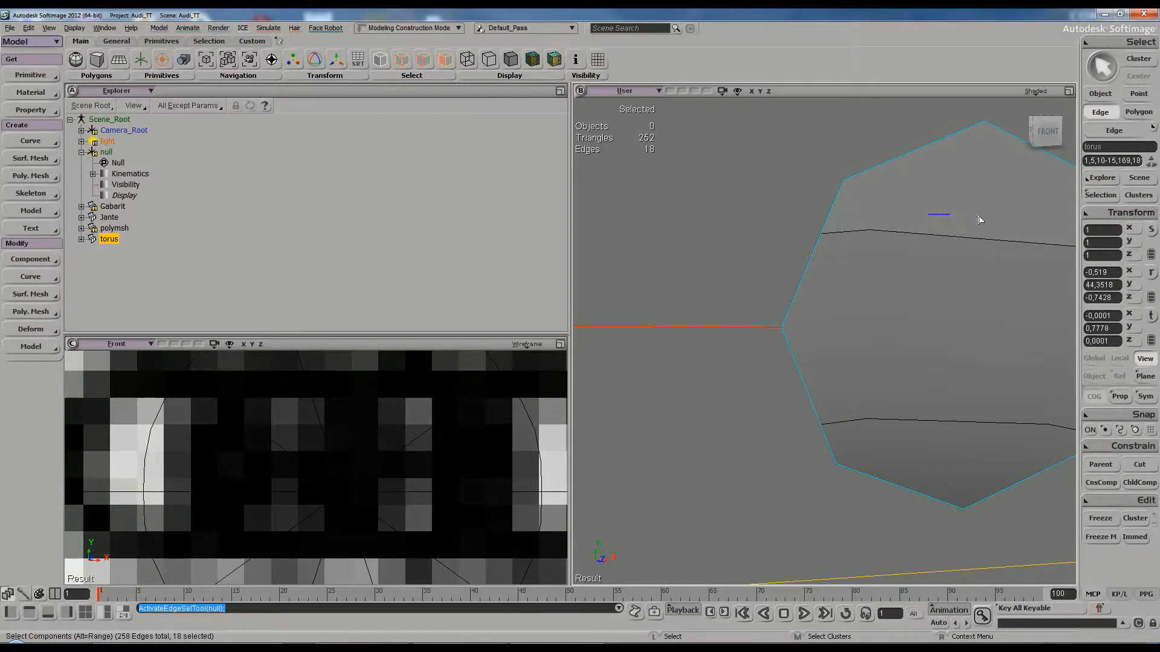
pyautogui.scroll(-5, 897, 266)
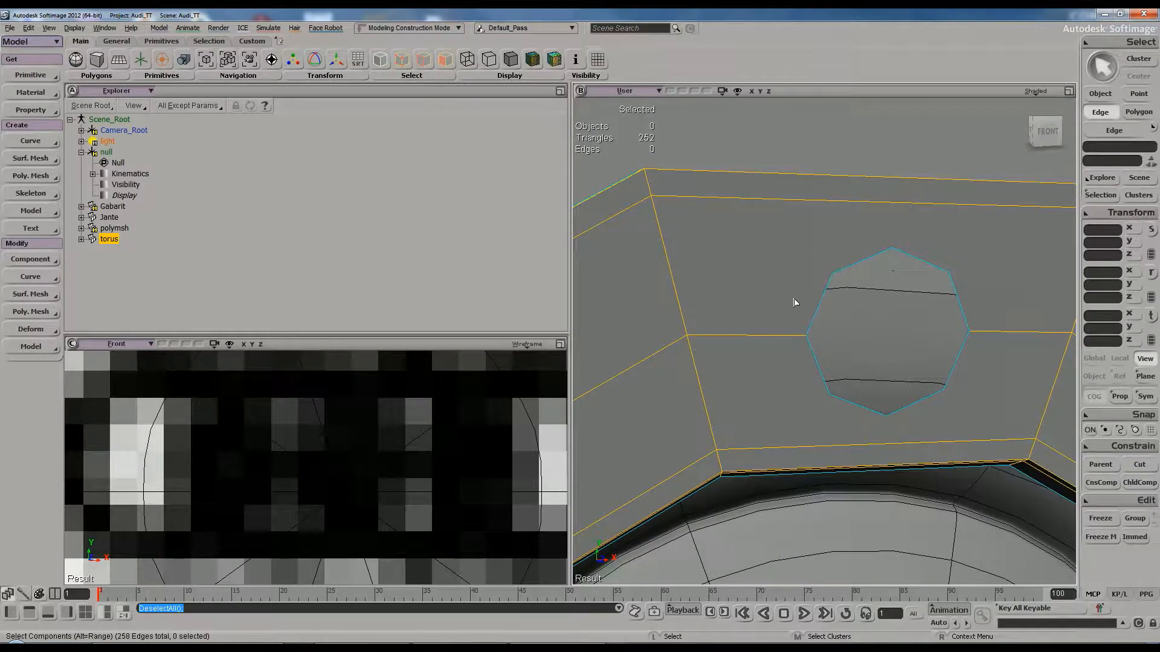
pyautogui.scroll(-2, 886, 284)
pyautogui.moveTo(904, 339); pyautogui.dragTo(917, 336, button='right')
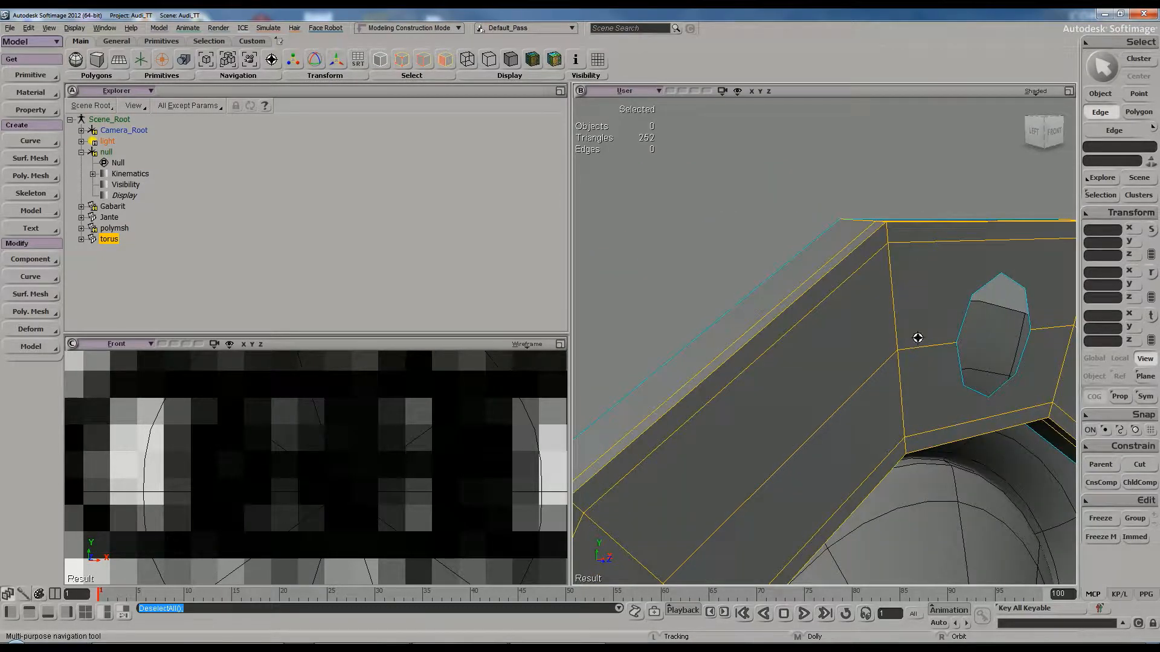
pyautogui.moveTo(981, 318); pyautogui.dragTo(947, 307, button='right')
pyautogui.press('e')
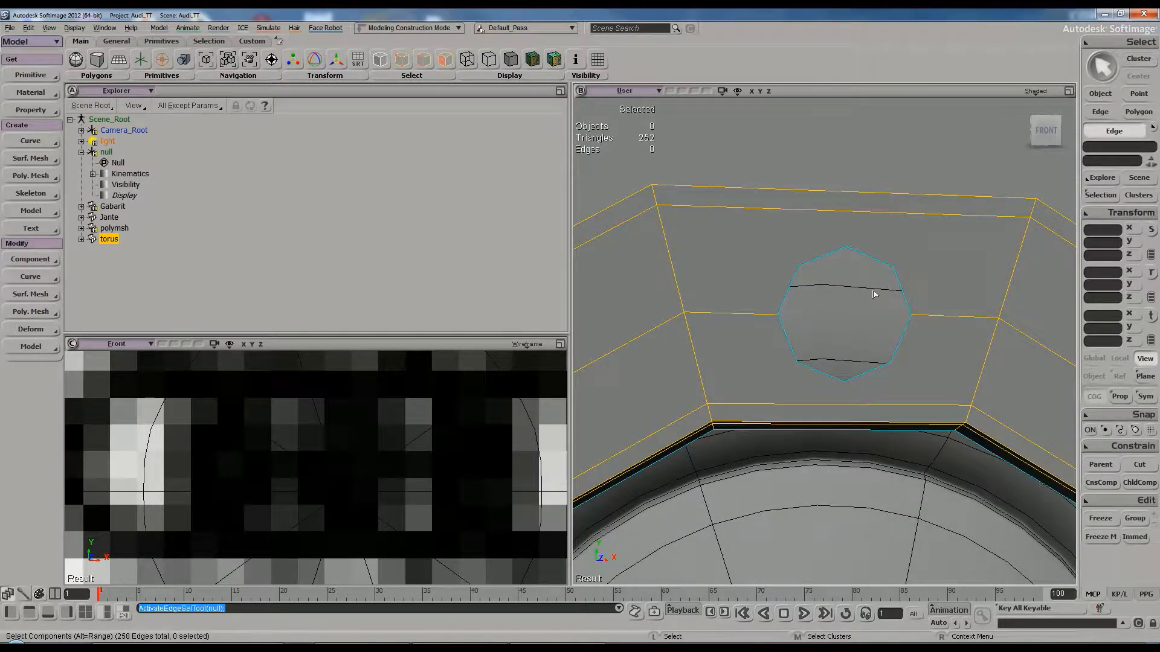
pyautogui.keyDown('alt'); pyautogui.middleClick(831, 256); pyautogui.keyUp('alt')
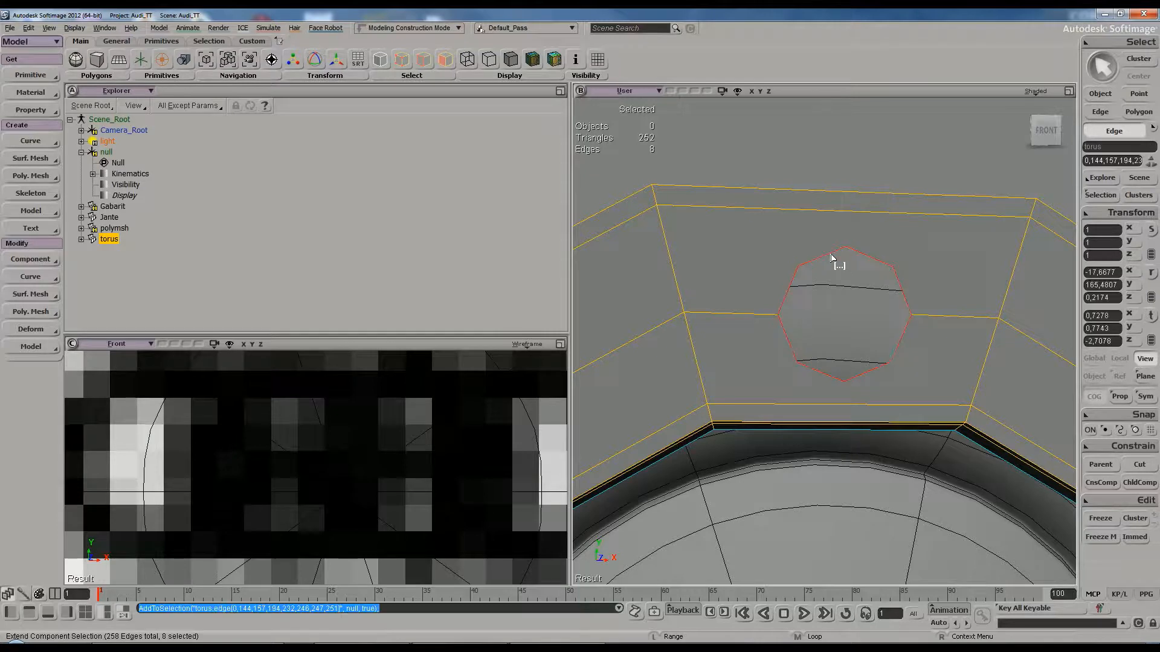
pyautogui.scroll(-2, 832, 261)
pyautogui.moveTo(851, 289); pyautogui.dragTo(769, 290)
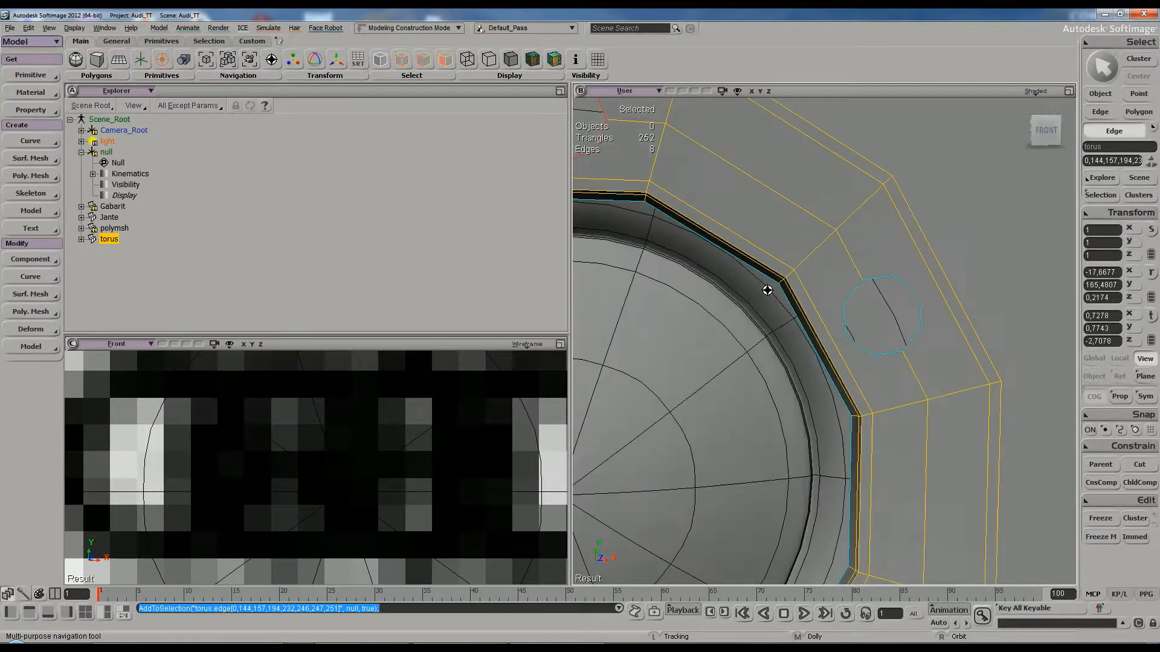
pyautogui.keyDown('alt'); pyautogui.keyDown('shift'); pyautogui.middleClick(883, 280); pyautogui.keyUp('shift'); pyautogui.keyUp('alt')
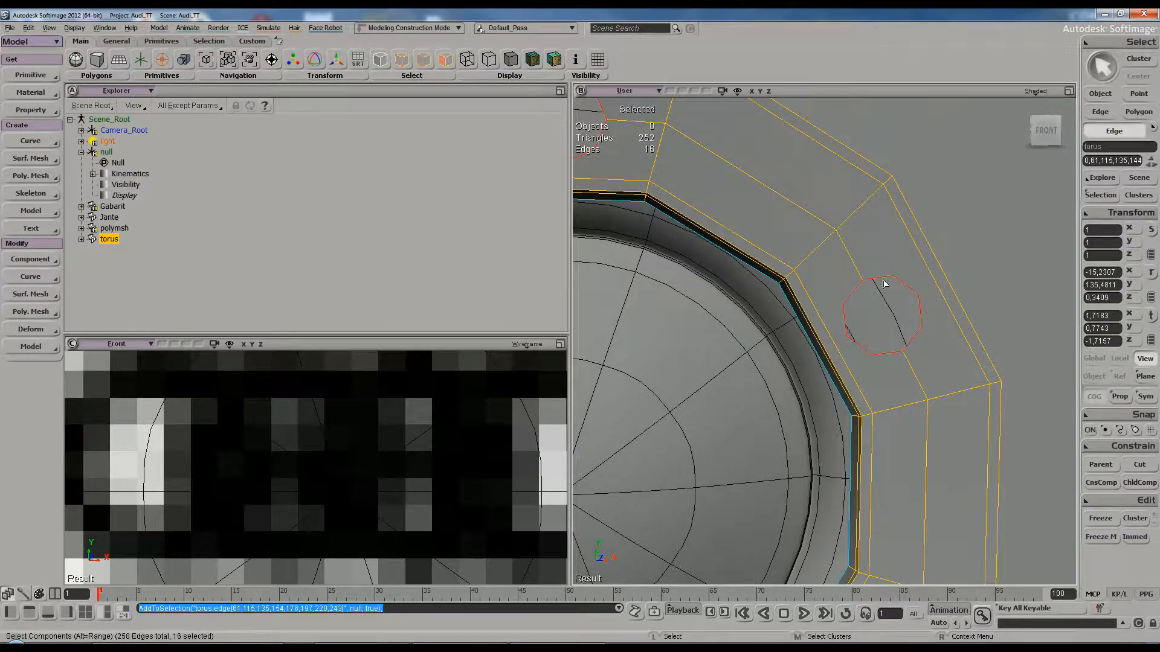
# Add the border edge loops of the lower-right, bottom, lower-left and upper-left bolt holes to the selection
pyautogui.scroll(-2, 880, 284)
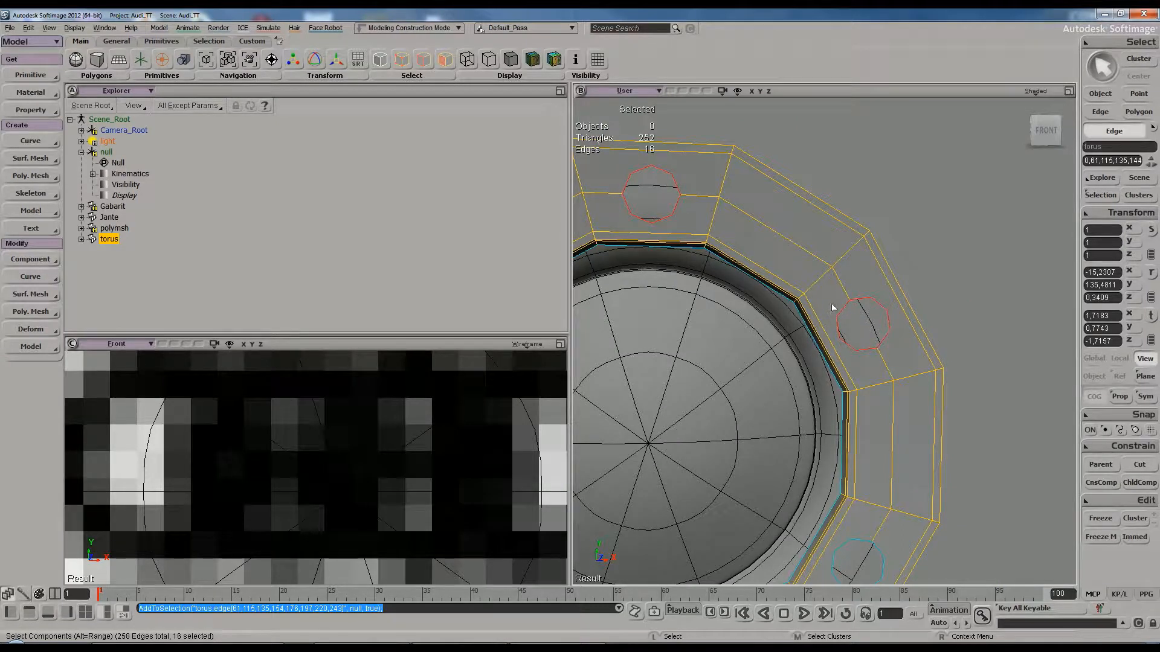
pyautogui.moveTo(865, 327); pyautogui.dragTo(902, 272)
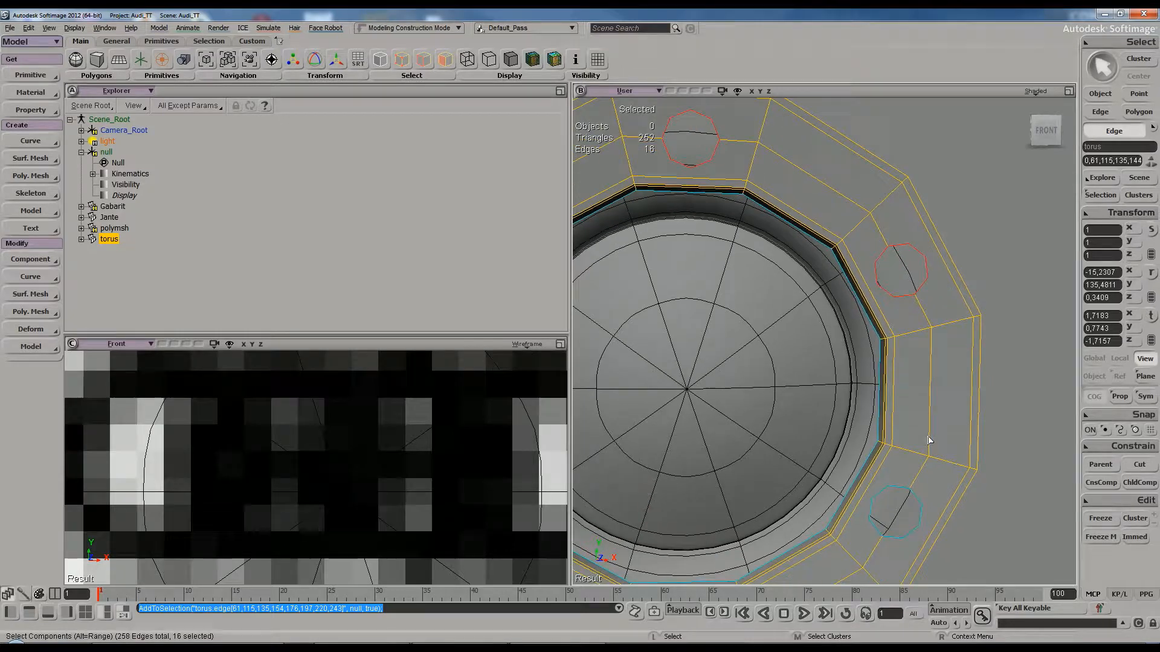
pyautogui.keyDown('shift'); pyautogui.click(896, 490); pyautogui.keyUp('shift')
pyautogui.moveTo(768, 481); pyautogui.dragTo(922, 311)
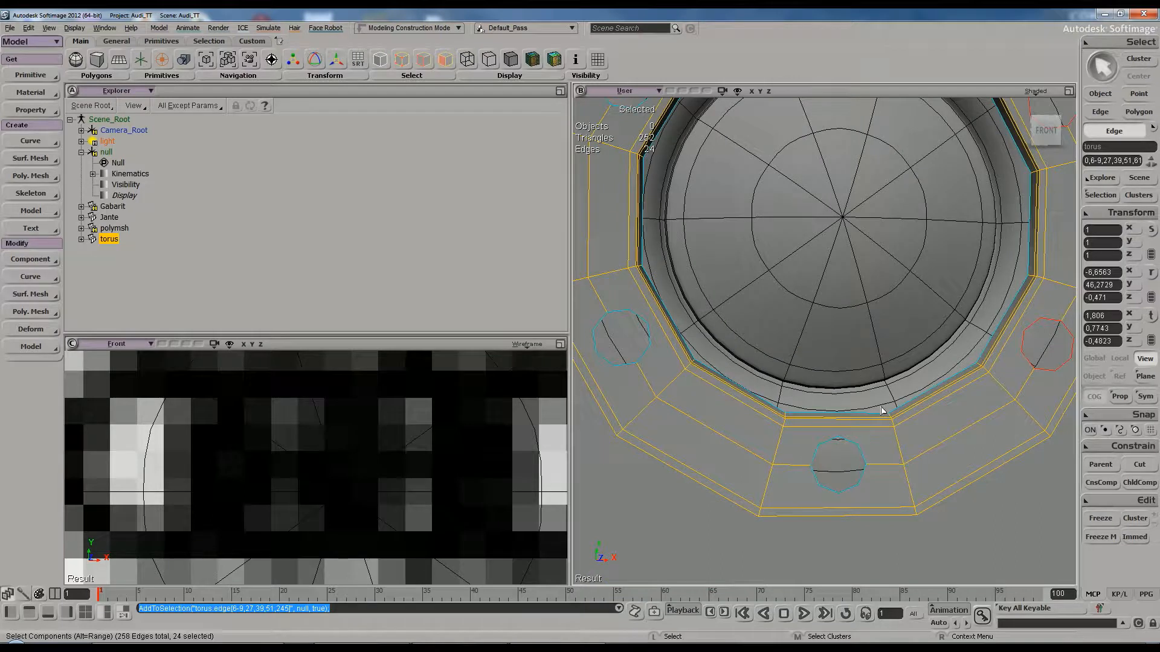
pyautogui.keyDown('shift'); pyautogui.click(848, 444); pyautogui.keyUp('shift')
pyautogui.keyDown('shift'); pyautogui.click(625, 315); pyautogui.keyUp('shift')
pyautogui.moveTo(752, 260); pyautogui.dragTo(803, 321)
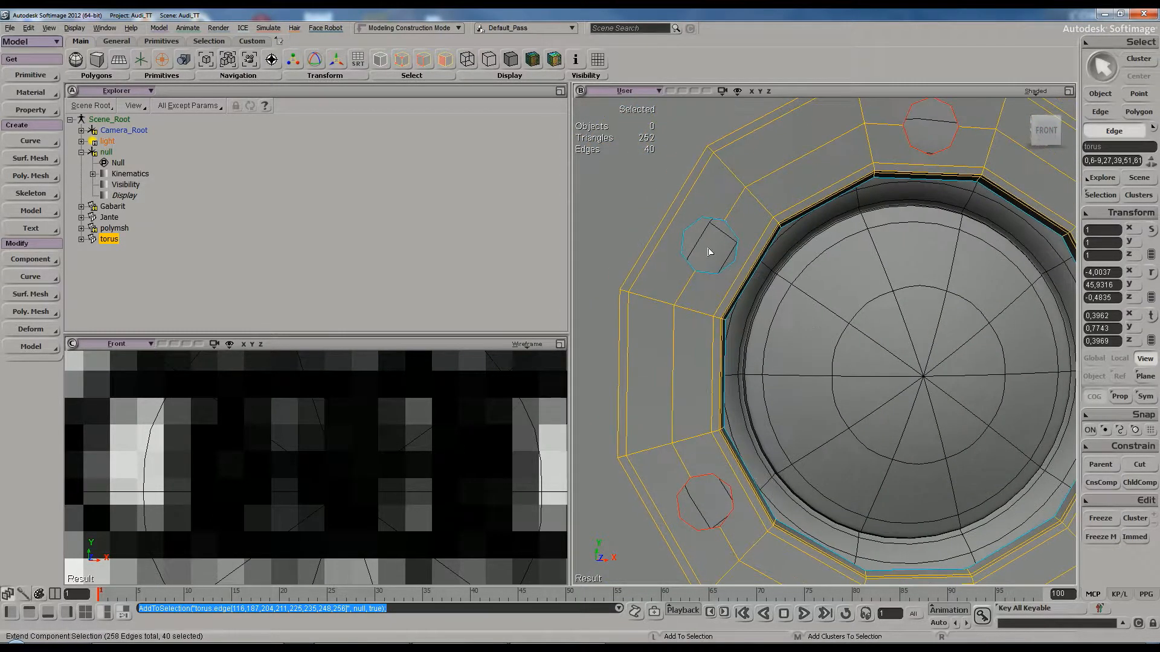
pyautogui.keyDown('shift'); pyautogui.click(713, 222); pyautogui.keyUp('shift')
# Extrude the selected borders of all six bolt holes and move them along Z into the ring to form inner walls
pyautogui.press('s')
pyautogui.moveTo(811, 293); pyautogui.dragTo(828, 318, button='right')
pyautogui.scroll(2, 826, 316)
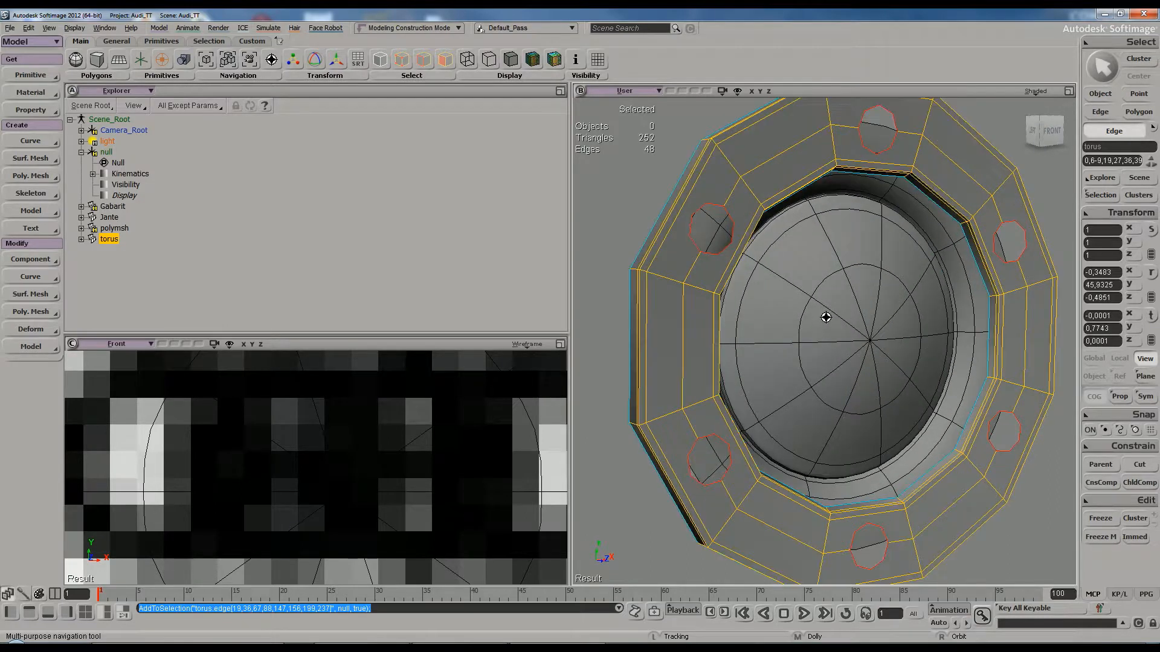
pyautogui.moveTo(827, 316); pyautogui.dragTo(822, 319)
pyautogui.press('s')
pyautogui.moveTo(849, 238); pyautogui.dragTo(877, 271, button='right')
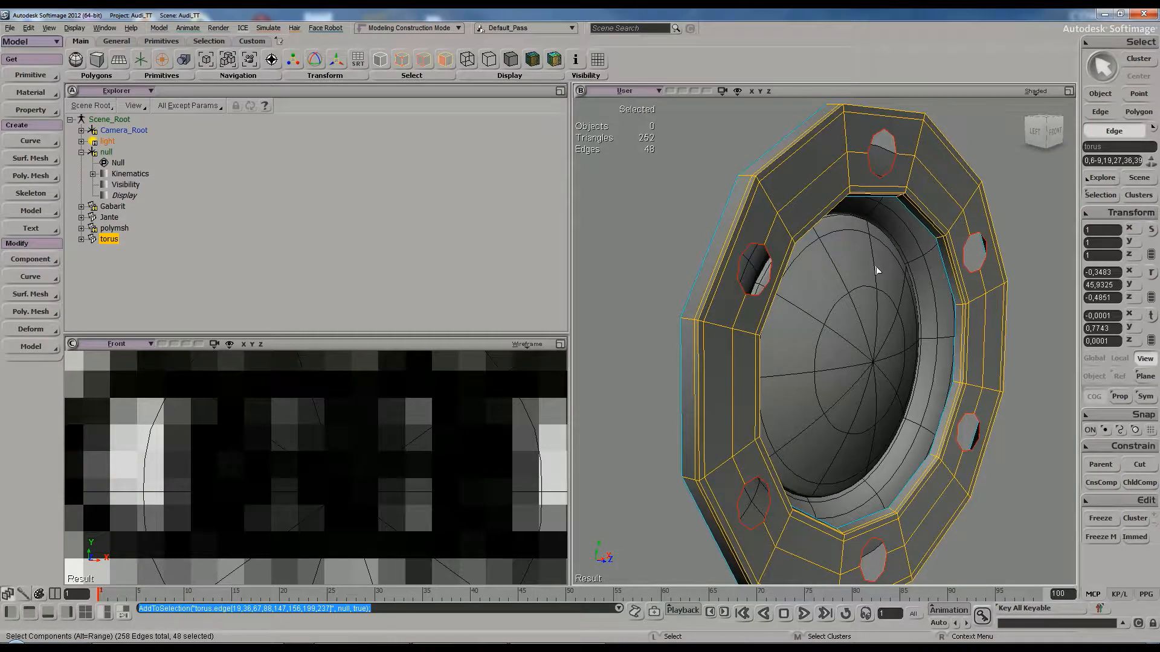
pyautogui.hotkey('ctrl', 'd')
pyautogui.press('v')
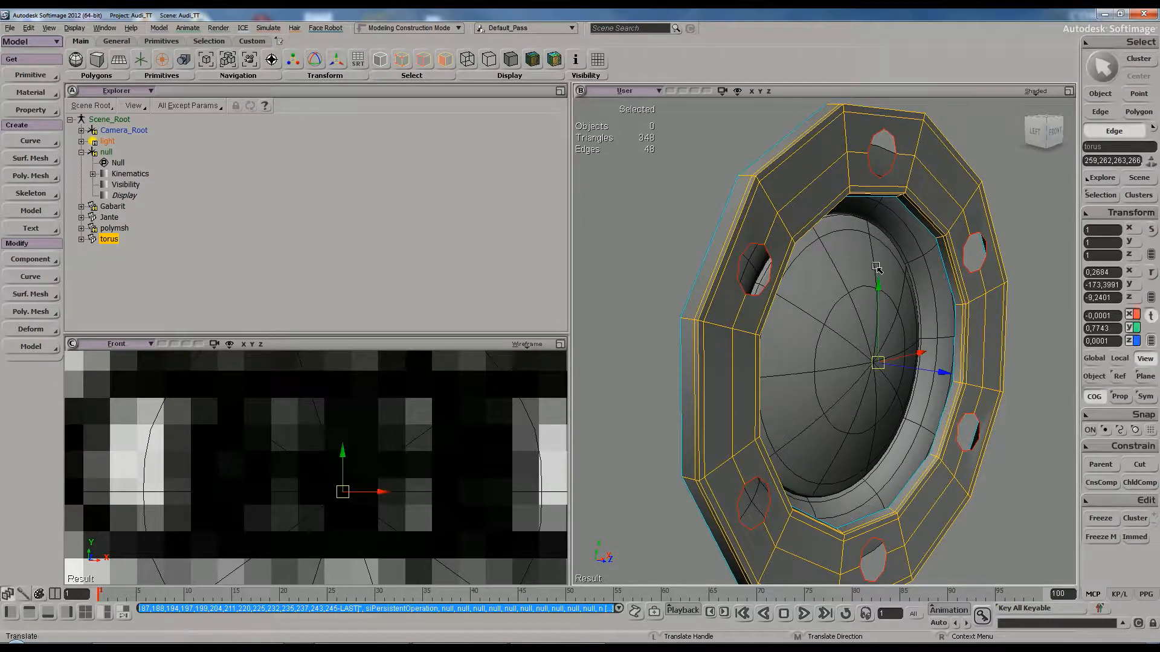
pyautogui.moveTo(946, 375); pyautogui.dragTo(934, 375)
pyautogui.press('s')
pyautogui.moveTo(954, 311); pyautogui.dragTo(880, 316, button='right')
pyautogui.moveTo(732, 373); pyautogui.dragTo(728, 374)
pyautogui.press('s')
pyautogui.moveTo(728, 374); pyautogui.dragTo(792, 350, button='right')
pyautogui.press('space')
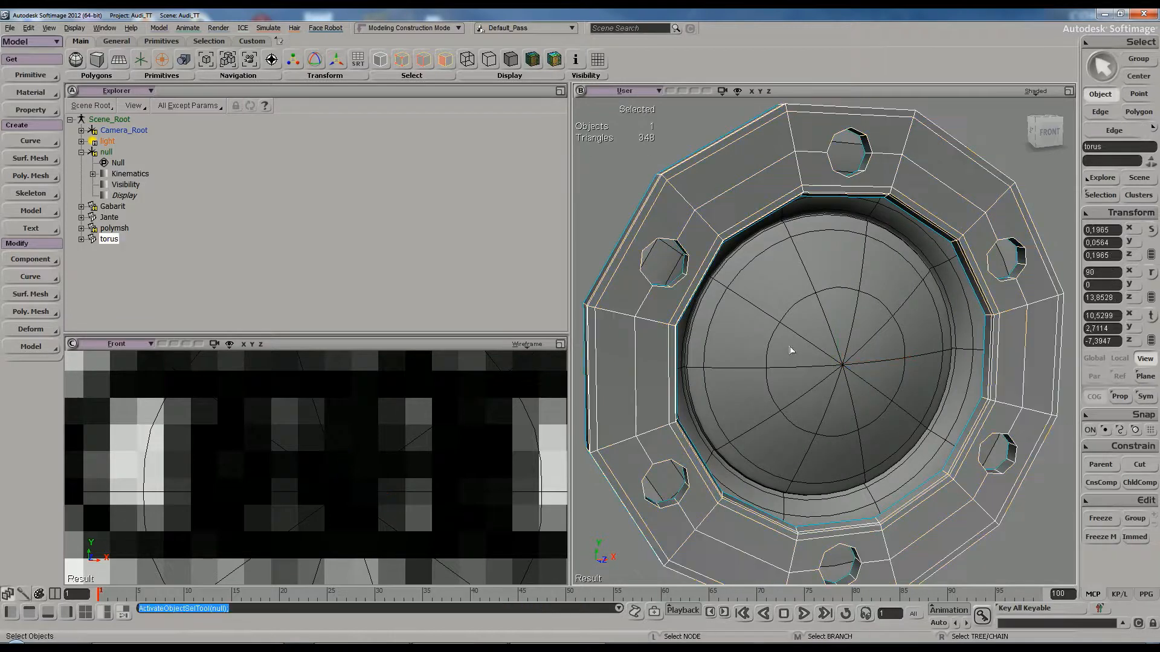
# Preview the torus ring with increased subdivision and return it to the unsmoothed mesh
pyautogui.press('s')
pyautogui.moveTo(839, 223); pyautogui.dragTo(829, 264)
pyautogui.moveTo(828, 264)
pyautogui.mouseDown(button='middle')
pyautogui.moveTo(841, 262)
pyautogui.moveTo(831, 269)
pyautogui.mouseUp(button='middle')
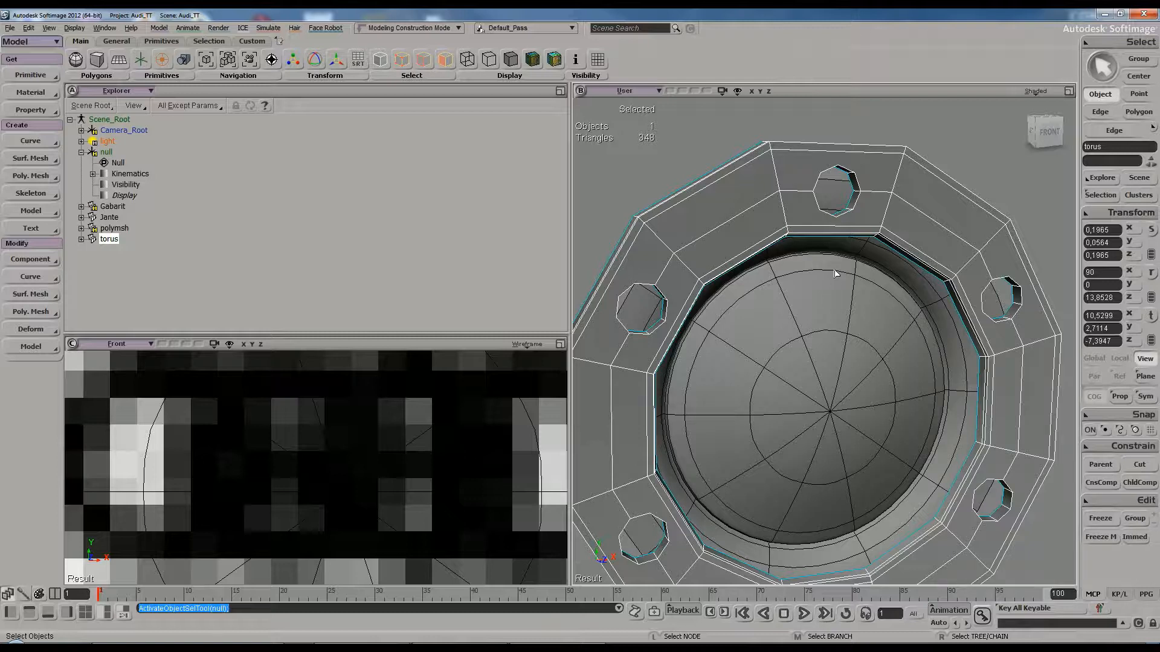
pyautogui.press('s')
pyautogui.moveTo(837, 261); pyautogui.dragTo(843, 288, button='right')
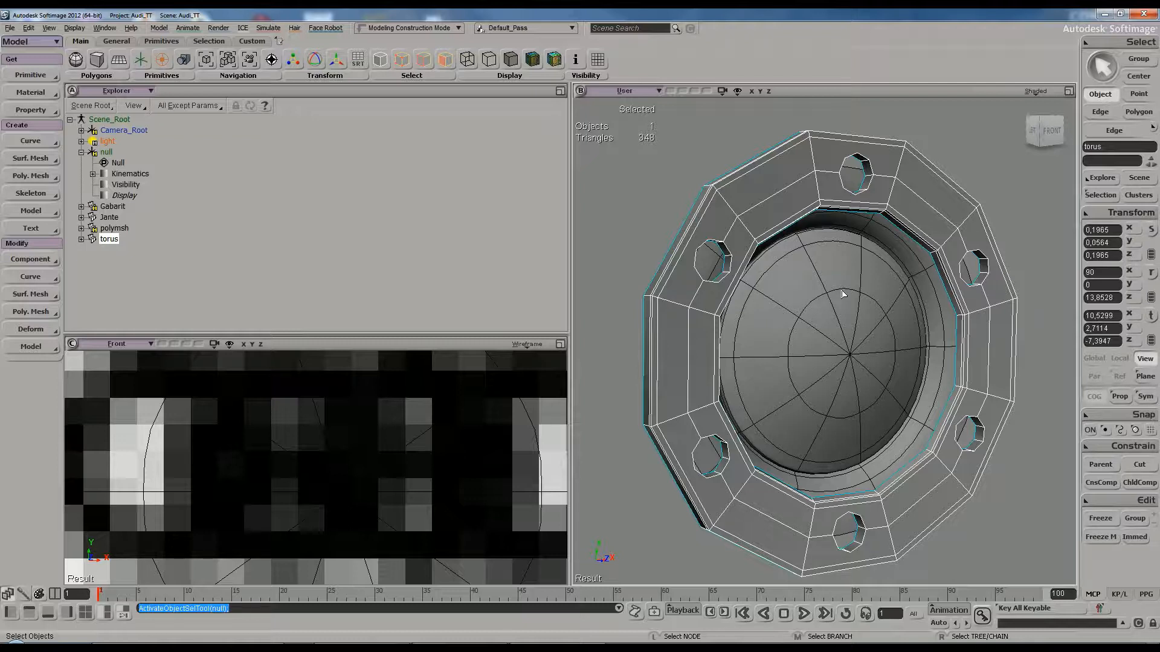
pyautogui.press('+')
pyautogui.click(869, 121)
pyautogui.click(884, 172)
pyautogui.press('s')
pyautogui.moveTo(918, 216)
pyautogui.mouseDown(button='right')
pyautogui.moveTo(864, 226)
pyautogui.moveTo(898, 241)
pyautogui.moveTo(912, 212)
pyautogui.moveTo(866, 218)
pyautogui.moveTo(906, 228)
pyautogui.mouseUp(button='right')
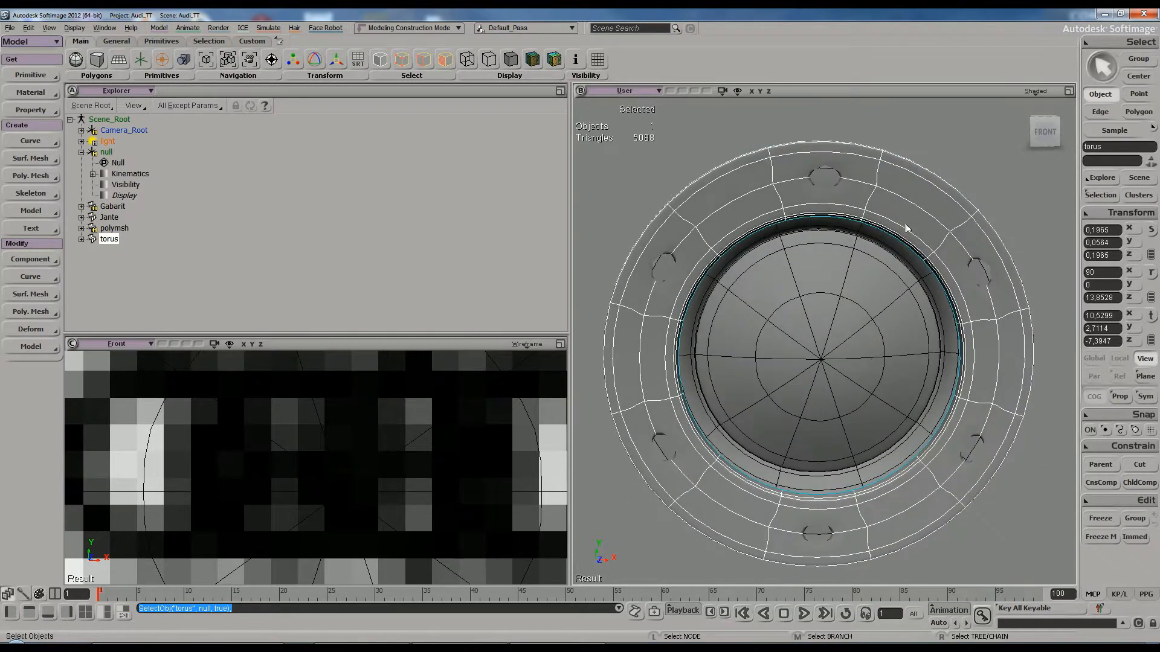
pyautogui.press('-')
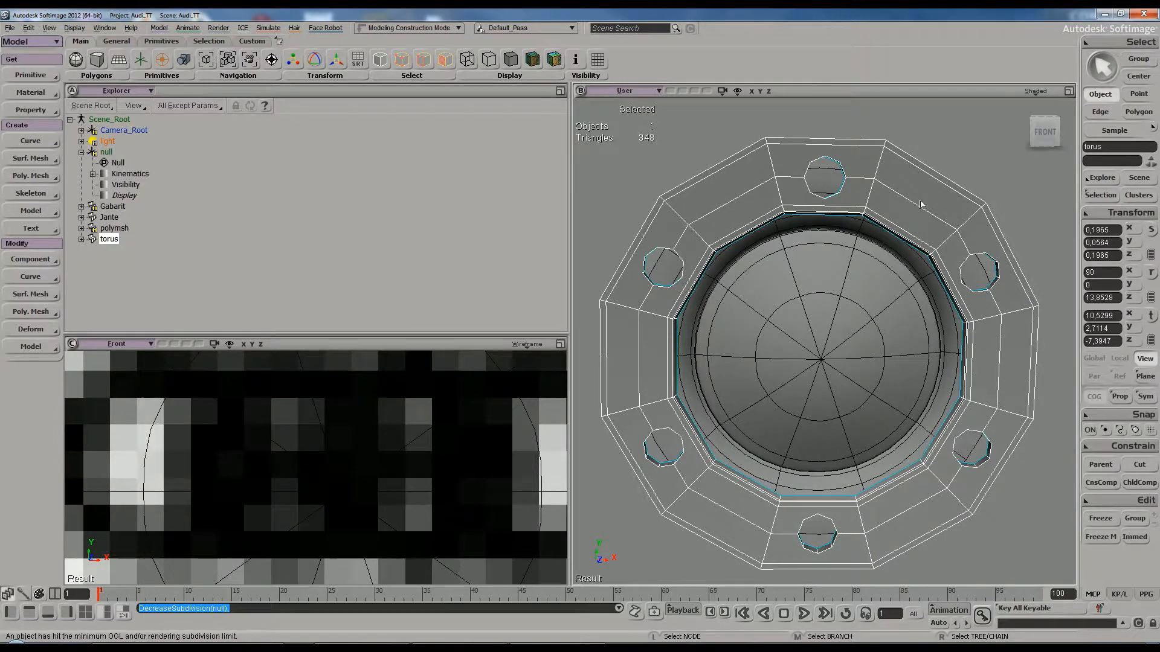
# Examine the edge layout around the top bolt hole and its inner wall from close up
pyautogui.scroll(1, 921, 204)
pyautogui.scroll(2, 901, 191)
pyautogui.moveTo(892, 158); pyautogui.dragTo(871, 261)
pyautogui.moveTo(833, 255); pyautogui.dragTo(797, 219, button='right')
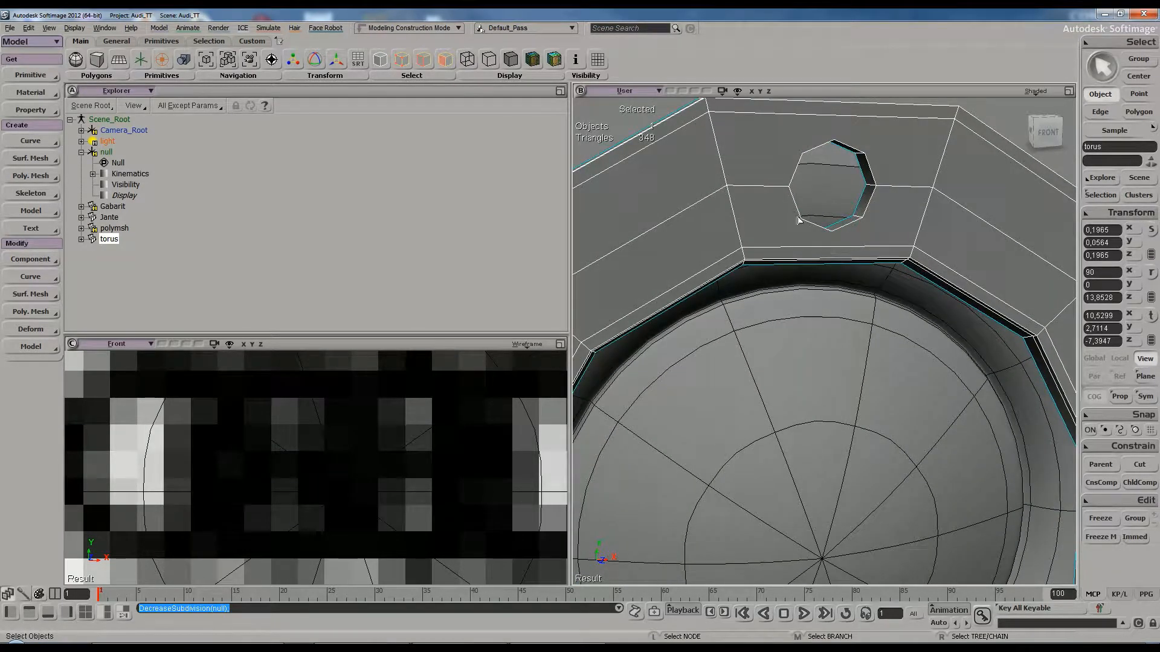
pyautogui.moveTo(863, 228); pyautogui.dragTo(834, 293)
pyautogui.moveTo(834, 293); pyautogui.dragTo(834, 261, button='right')
pyautogui.scroll(2, 833, 261)
pyautogui.moveTo(833, 260); pyautogui.dragTo(836, 276)
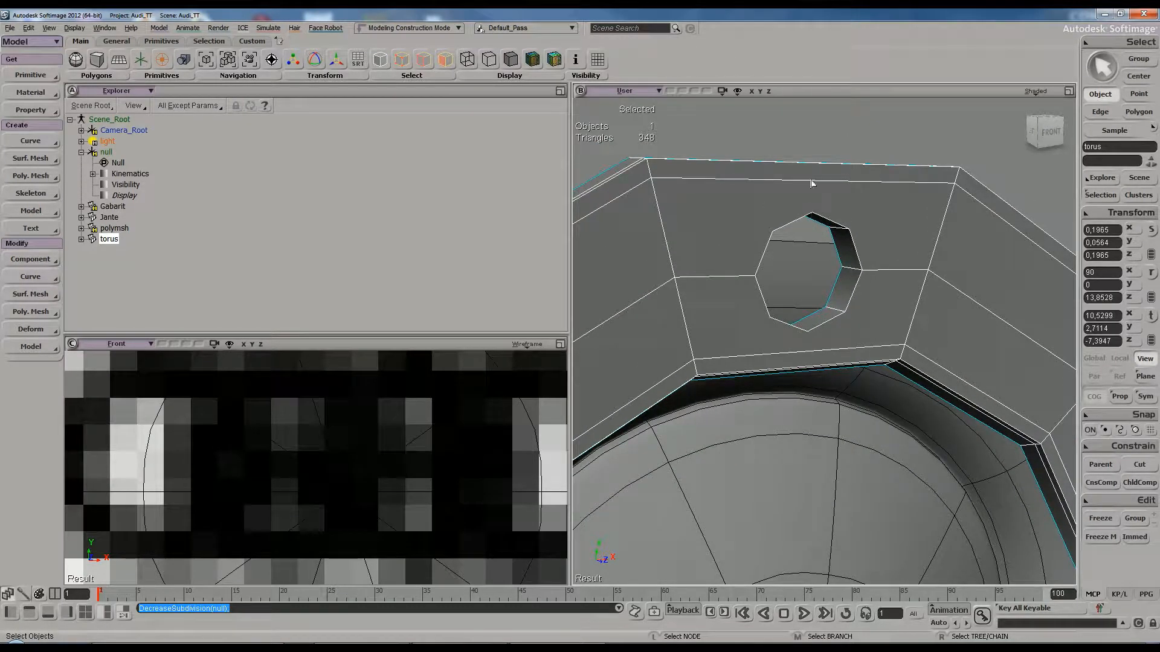
pyautogui.scroll(-2, 912, 296)
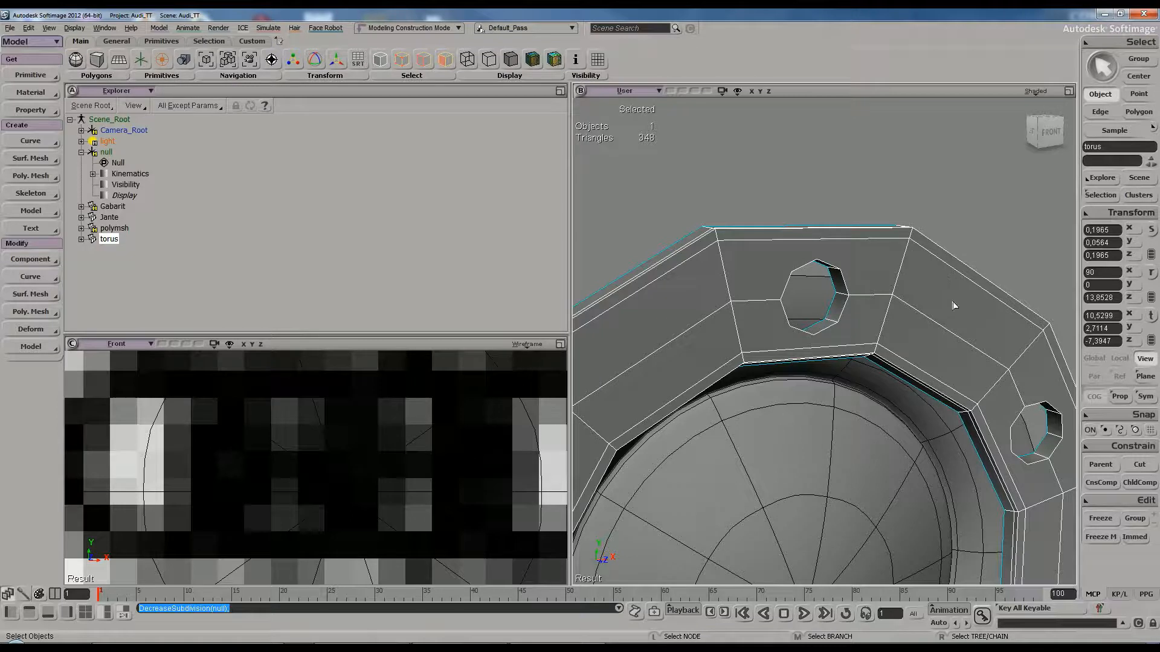
pyautogui.press('u')
pyautogui.click(920, 275)
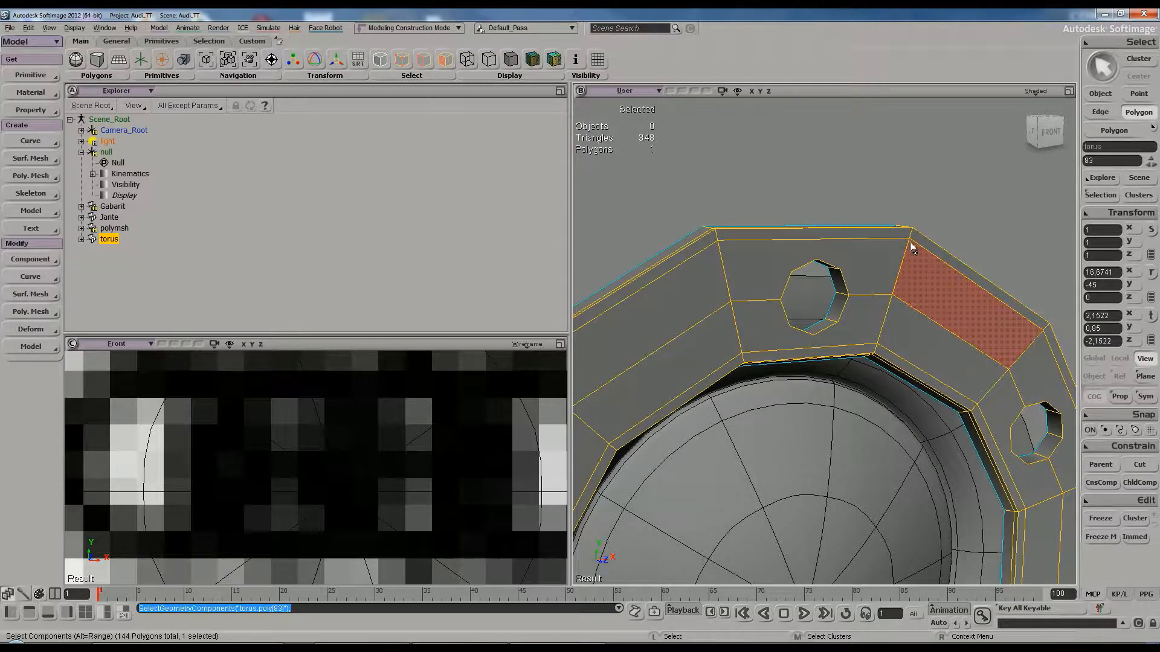
pyautogui.press('t')
pyautogui.press('space')
# Split the parallel outer rim edges above the top bolt hole at 50 percent with the Split Edge Tool
pyautogui.scroll(3, 973, 297)
pyautogui.moveTo(894, 284); pyautogui.dragTo(902, 284, button='right')
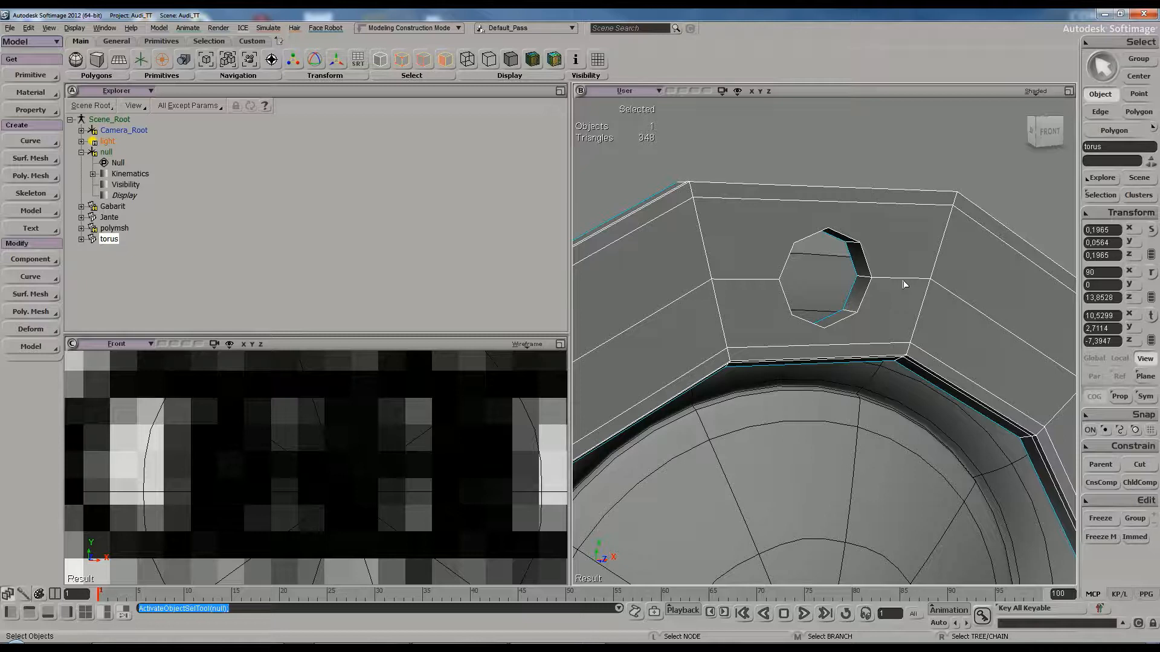
pyautogui.moveTo(905, 284); pyautogui.dragTo(827, 282, button='right')
pyautogui.scroll(3, 854, 279)
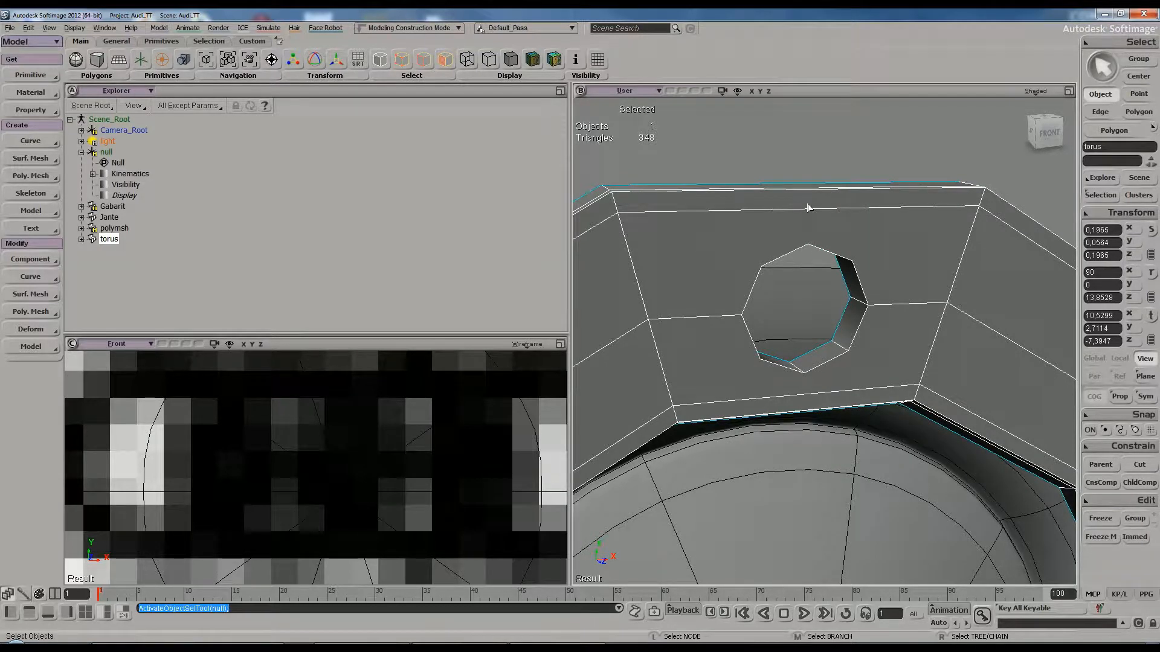
pyautogui.moveTo(836, 294); pyautogui.dragTo(836, 279, button='right')
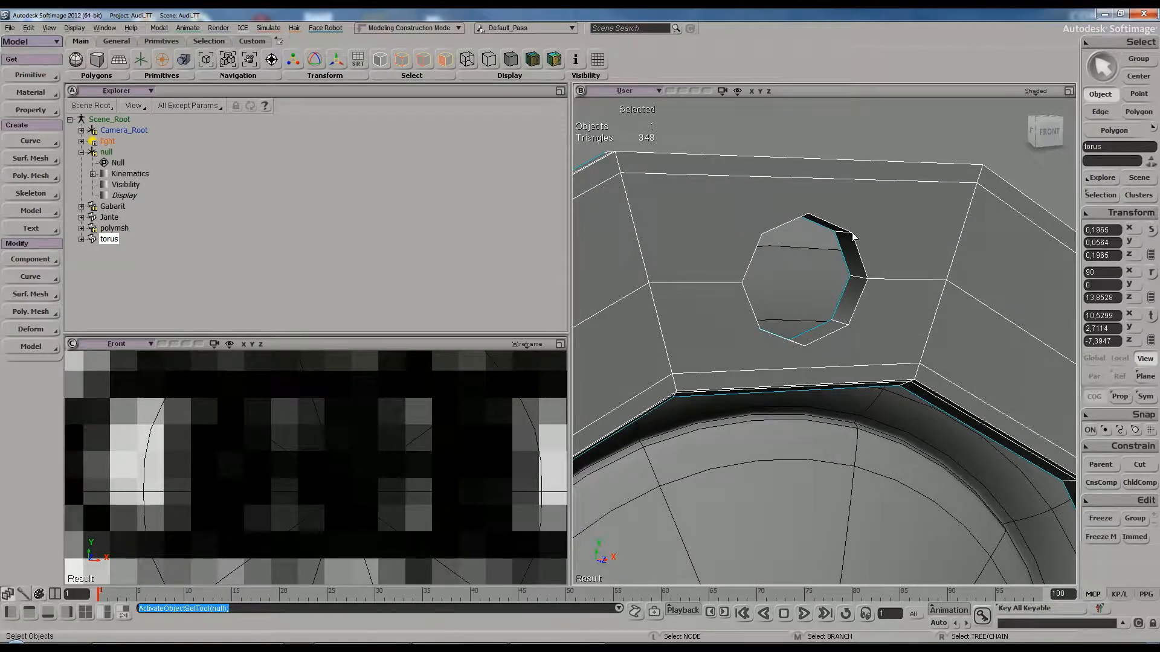
pyautogui.moveTo(862, 197); pyautogui.dragTo(858, 215, button='right')
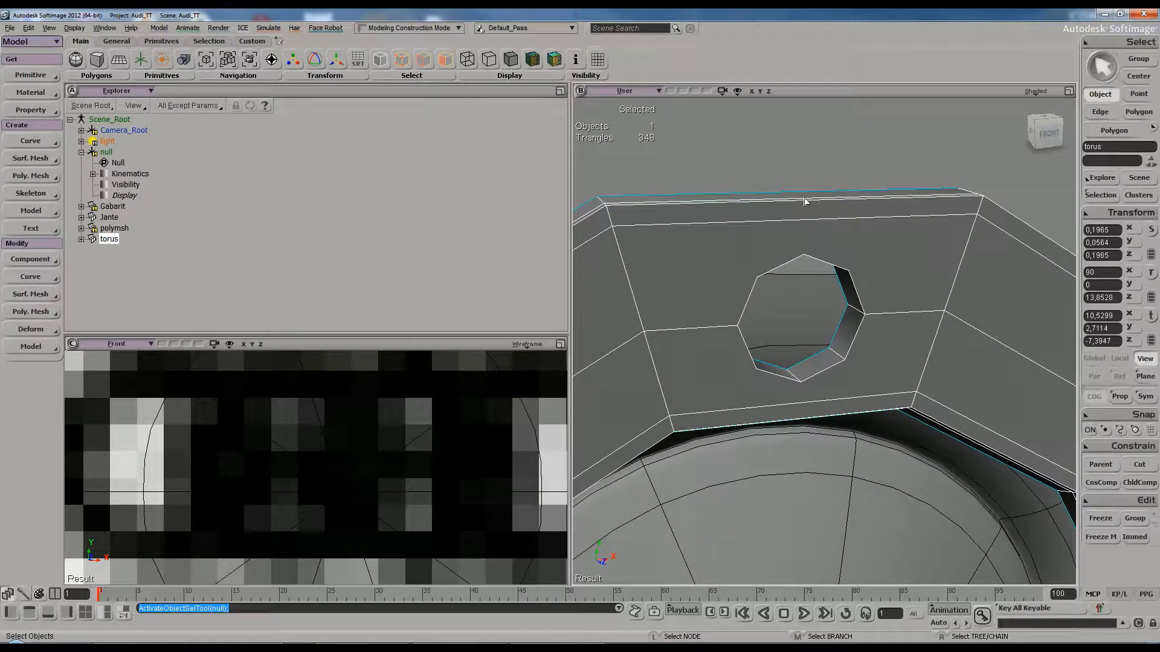
pyautogui.press('\\')
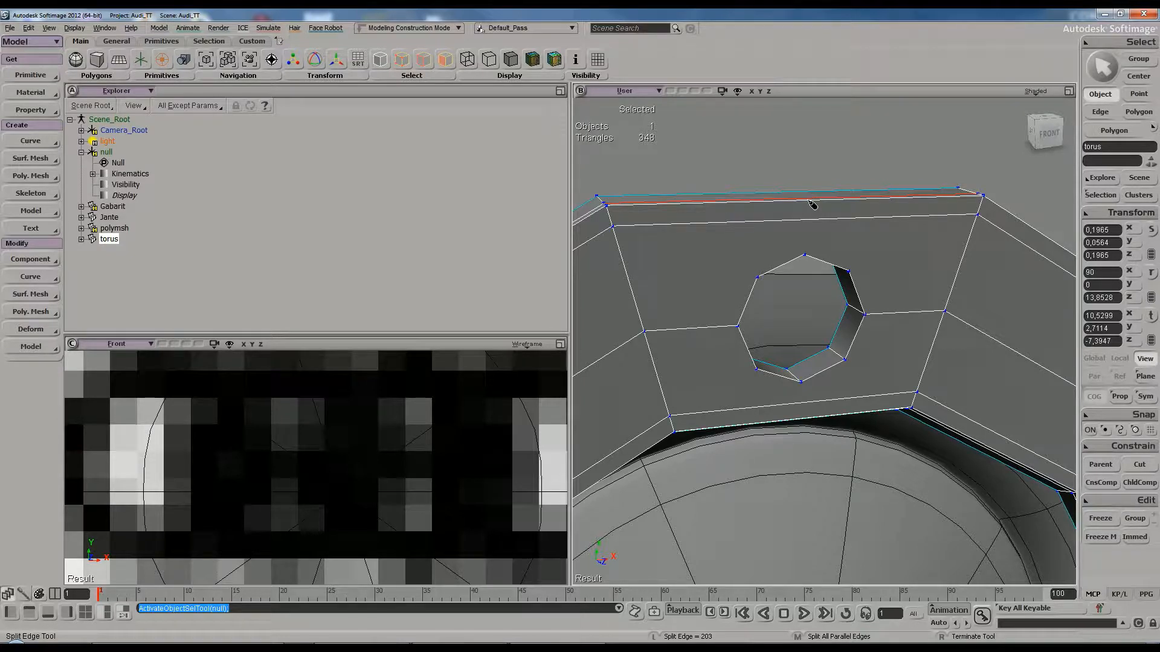
pyautogui.press('ctrl')
pyautogui.keyDown('ctrl'); pyautogui.click(809, 204); pyautogui.keyUp('ctrl')
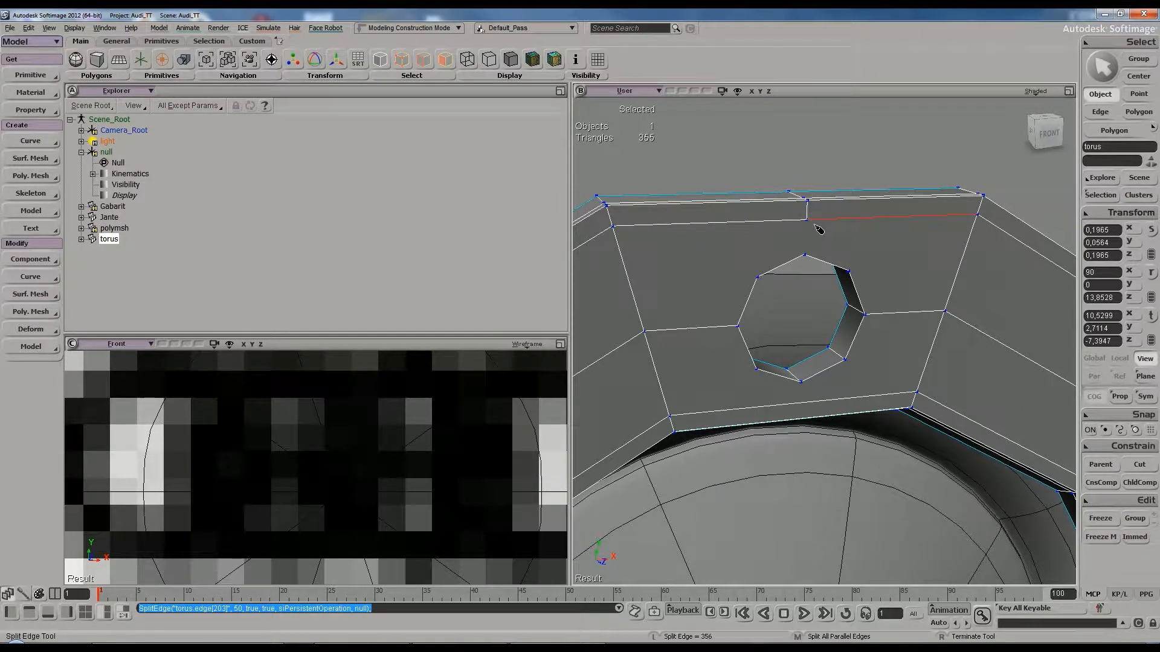
pyautogui.press('space')
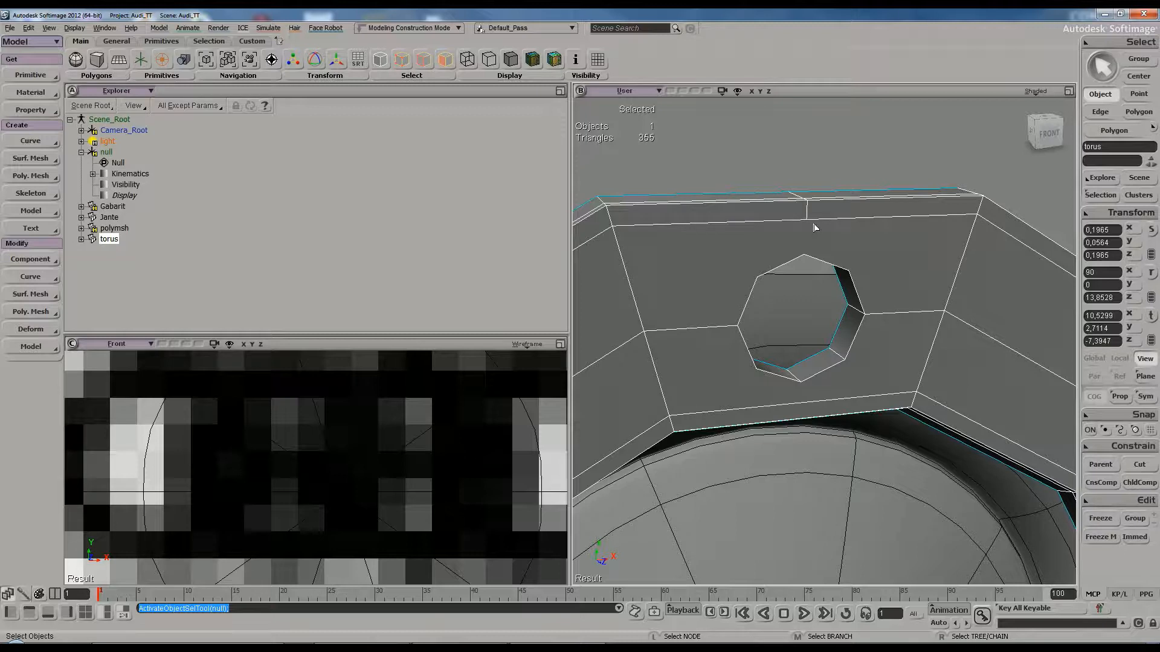
# Add an edge from the outer rim's split midpoint to the top vertex of the top bolt hole
pyautogui.press('\\')
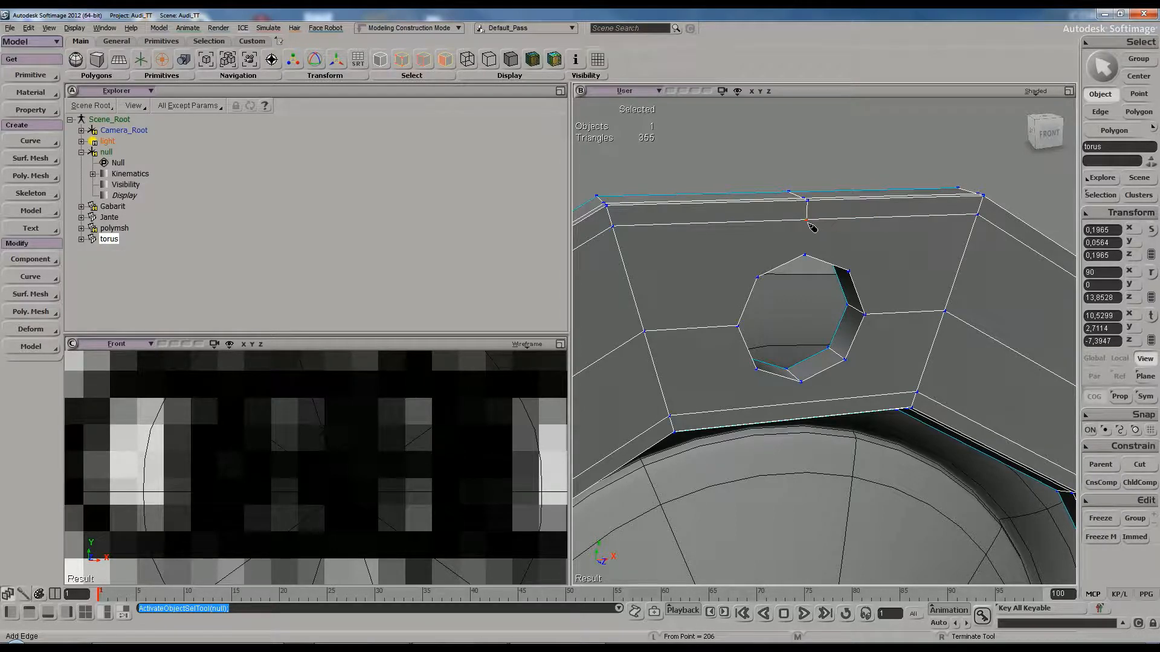
pyautogui.click(809, 263)
pyautogui.rightClick(807, 262)
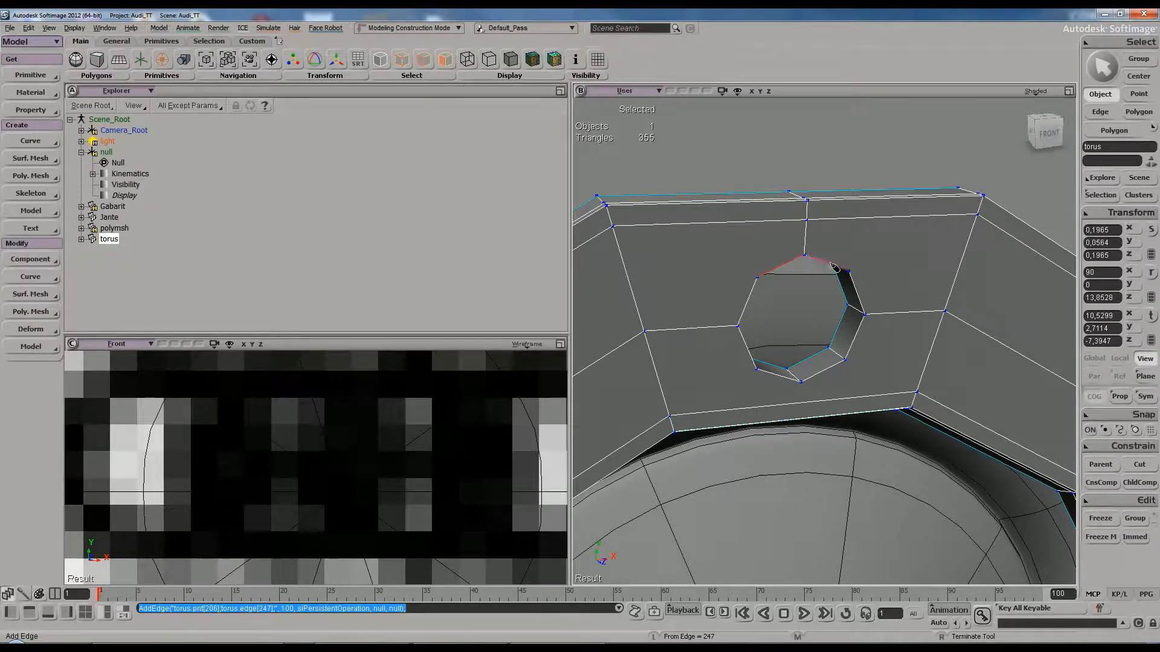
pyautogui.press('s')
pyautogui.moveTo(857, 249)
pyautogui.mouseDown(button='right')
pyautogui.moveTo(860, 232)
pyautogui.moveTo(832, 240)
pyautogui.moveTo(824, 222)
pyautogui.mouseUp(button='right')
pyautogui.press('s')
# Split the parallel inner rim edges below the top bolt hole at their middle and connect the midpoint to the hole's bottom vertex
pyautogui.click(792, 317)
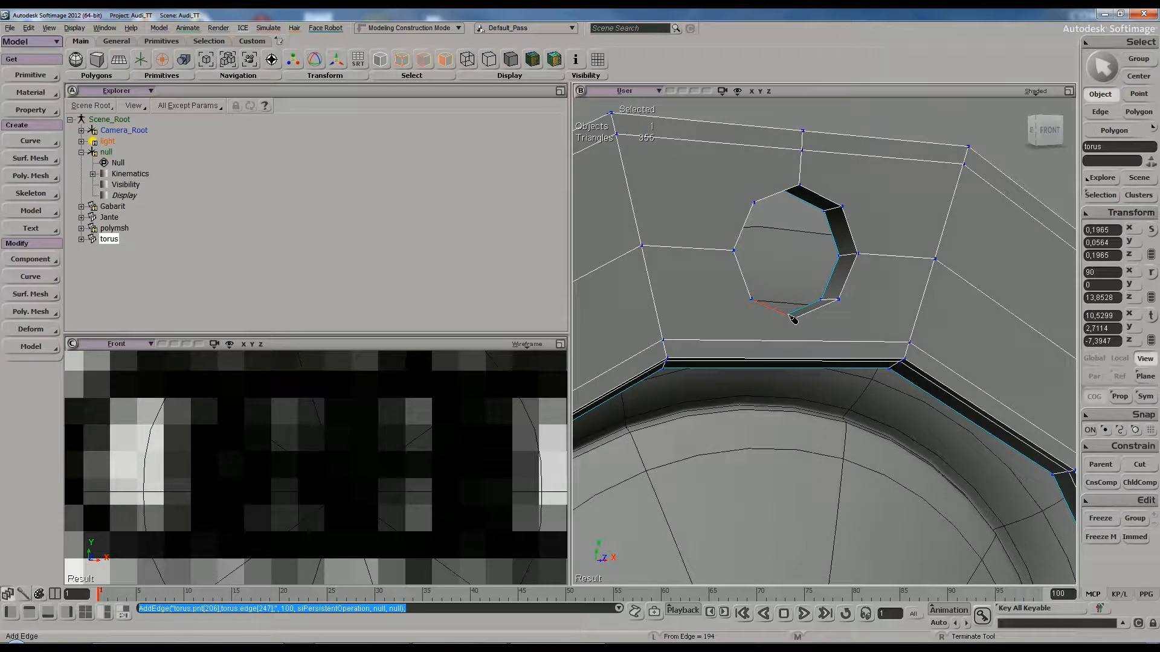
pyautogui.hotkey('ctrl', '\\')
pyautogui.keyDown('ctrl'); pyautogui.middleClick(793, 343); pyautogui.keyUp('ctrl')
pyautogui.click(793, 342)
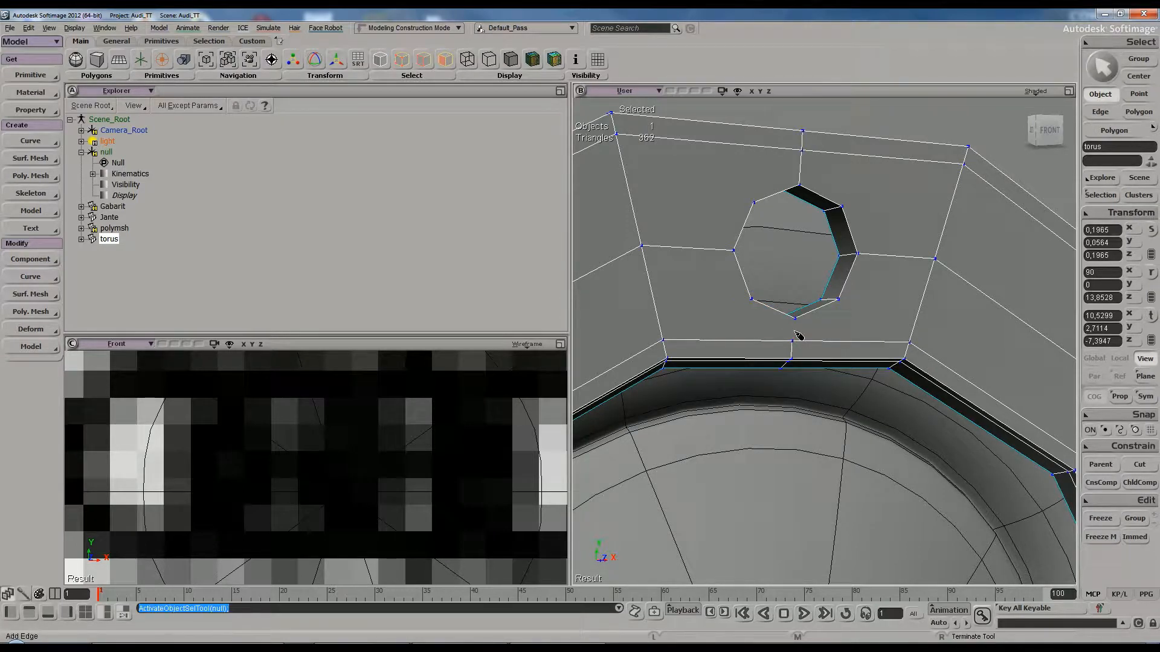
pyautogui.click(803, 327)
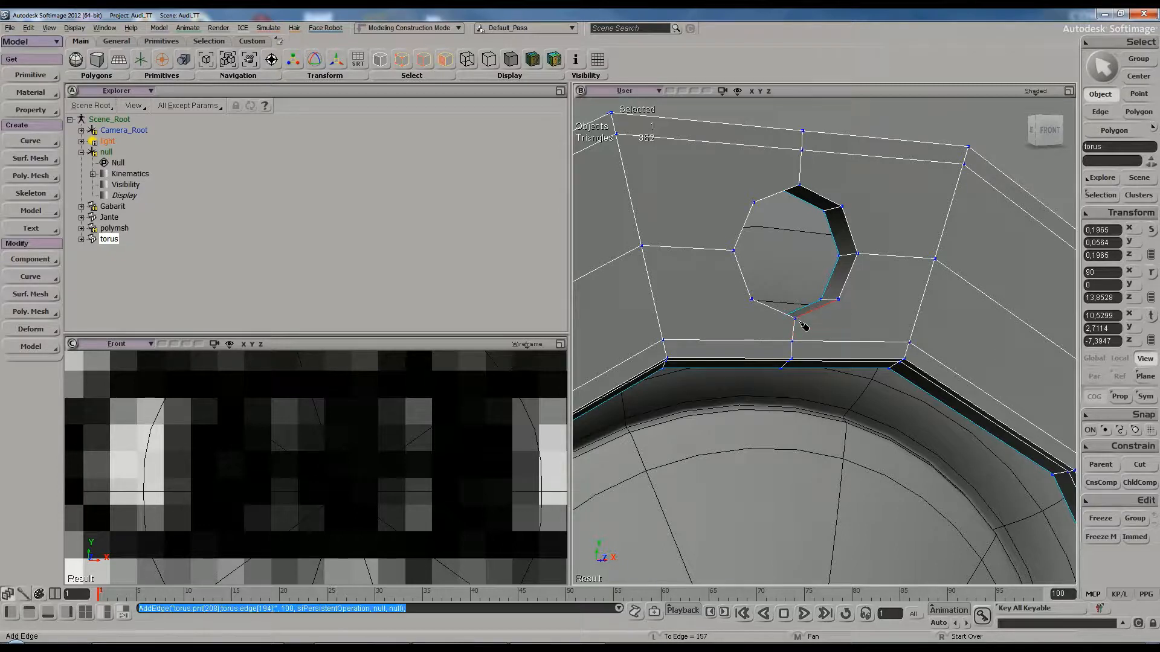
# Add edges from the top bolt hole's four diagonal vertices to the nearest corners of the surrounding ring face
pyautogui.click(757, 304)
pyautogui.click(671, 343)
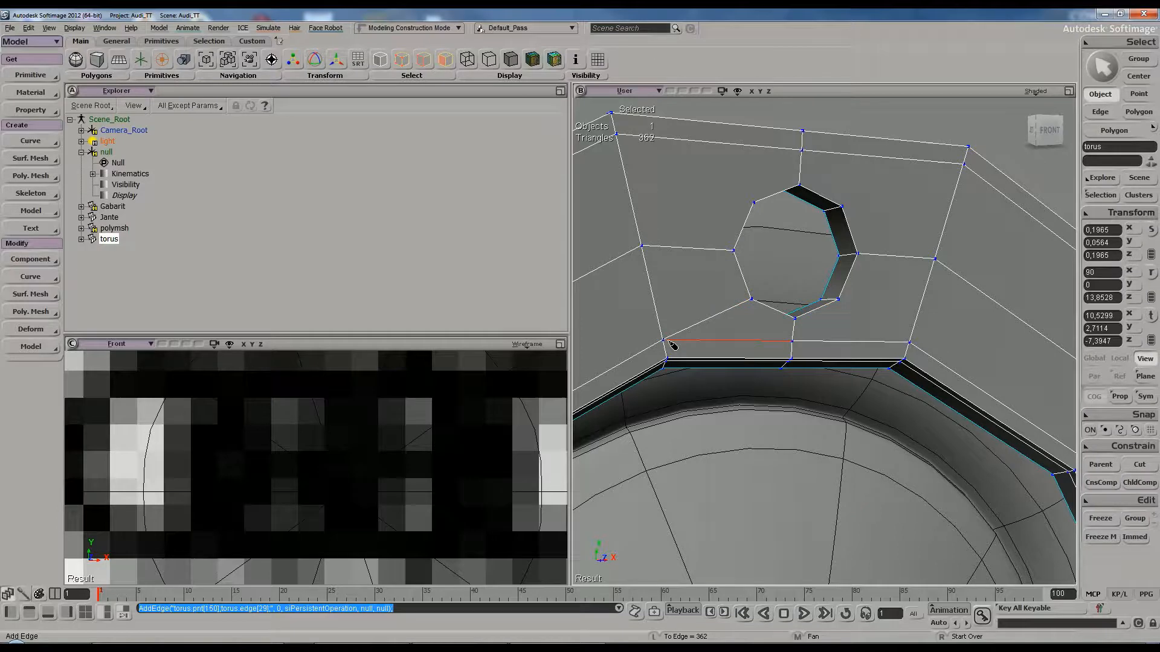
pyautogui.click(841, 302)
pyautogui.click(911, 344)
pyautogui.click(843, 207)
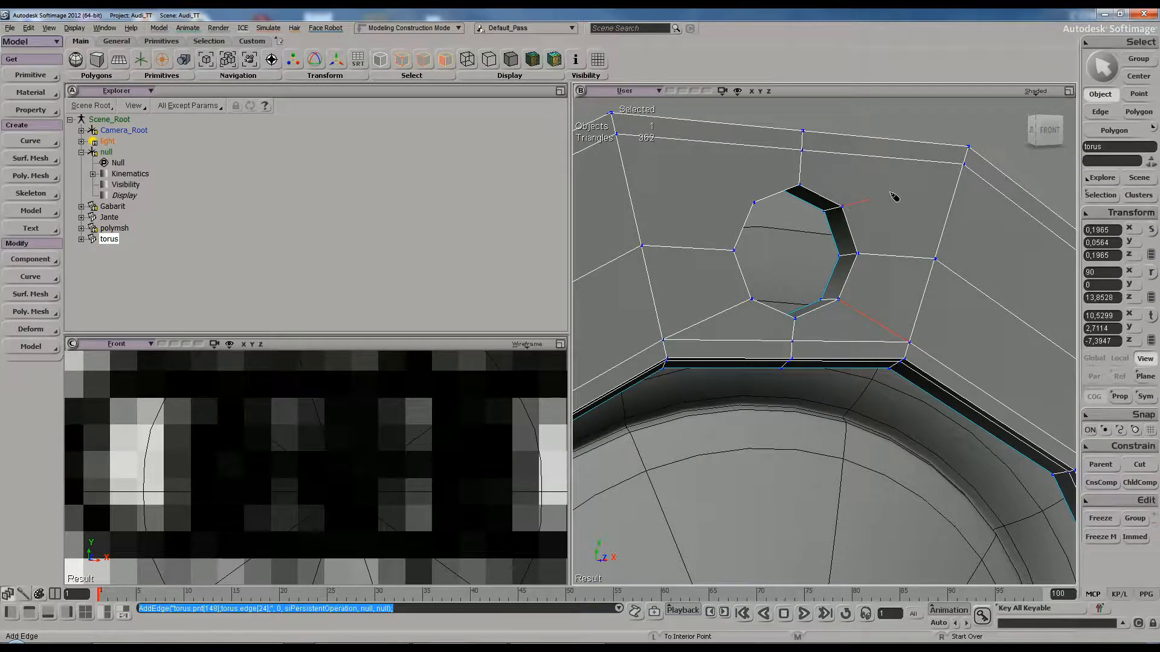
pyautogui.click(963, 172)
pyautogui.click(758, 204)
pyautogui.click(620, 139)
pyautogui.press('space')
# Preview the torus ring with increased subdivision around the top bolt hole and return it to the unsmoothed mesh
pyautogui.press('s')
pyautogui.moveTo(812, 245); pyautogui.dragTo(822, 267, button='right')
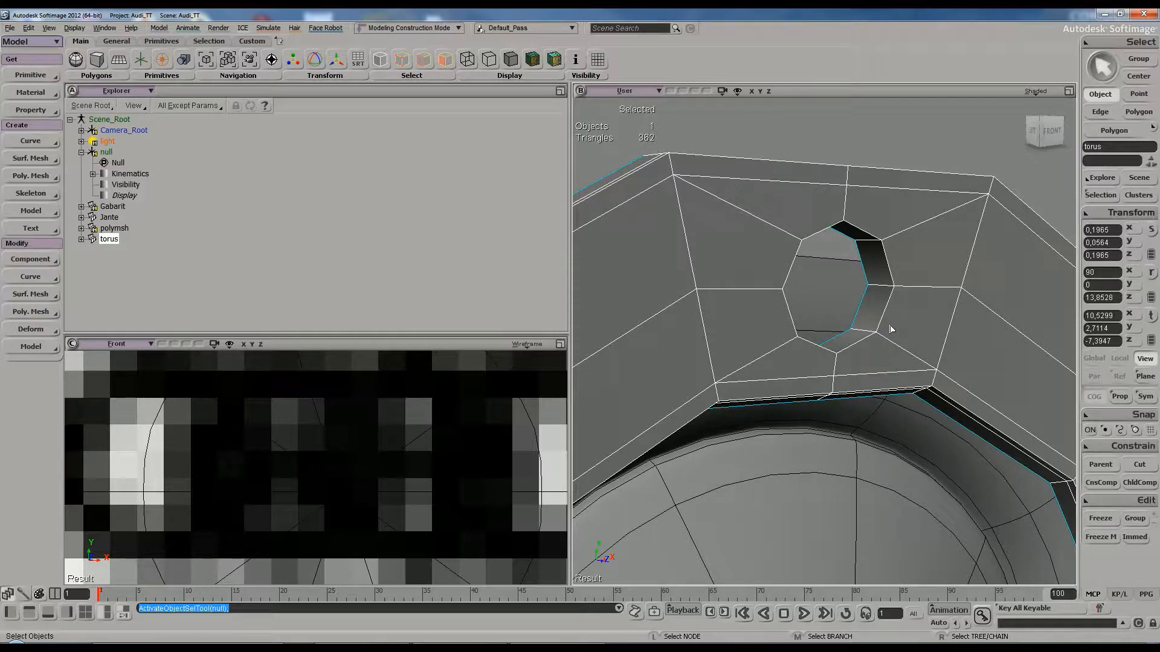
pyautogui.press('KP_Add')
pyautogui.press('KP_Add')
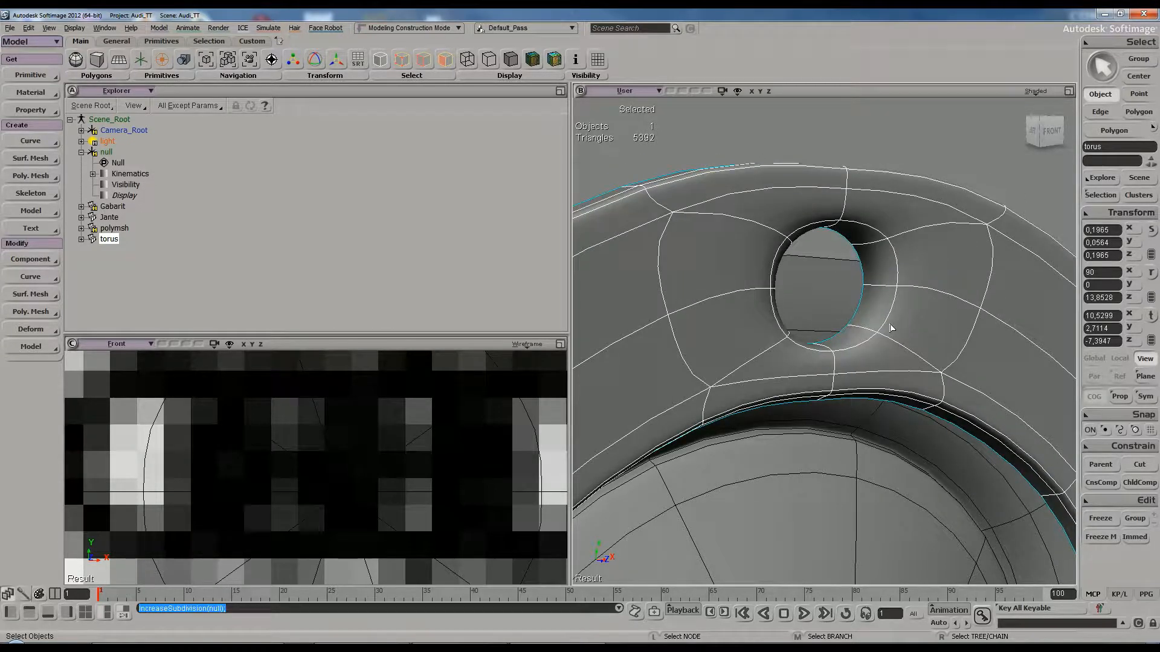
pyautogui.click(905, 206)
pyautogui.press('s')
pyautogui.moveTo(905, 205); pyautogui.dragTo(878, 228, button='middle')
pyautogui.moveTo(878, 227); pyautogui.dragTo(822, 235, button='right')
pyautogui.click(822, 235)
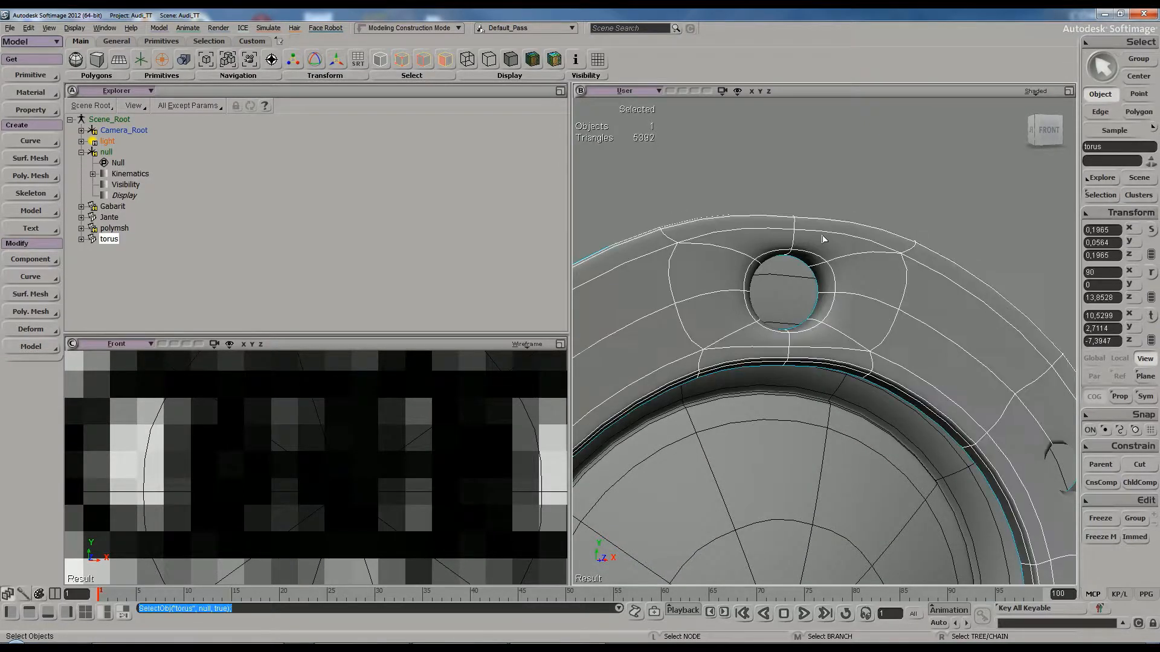
pyautogui.press('KP_Subtract')
pyautogui.press('KP_Subtract')
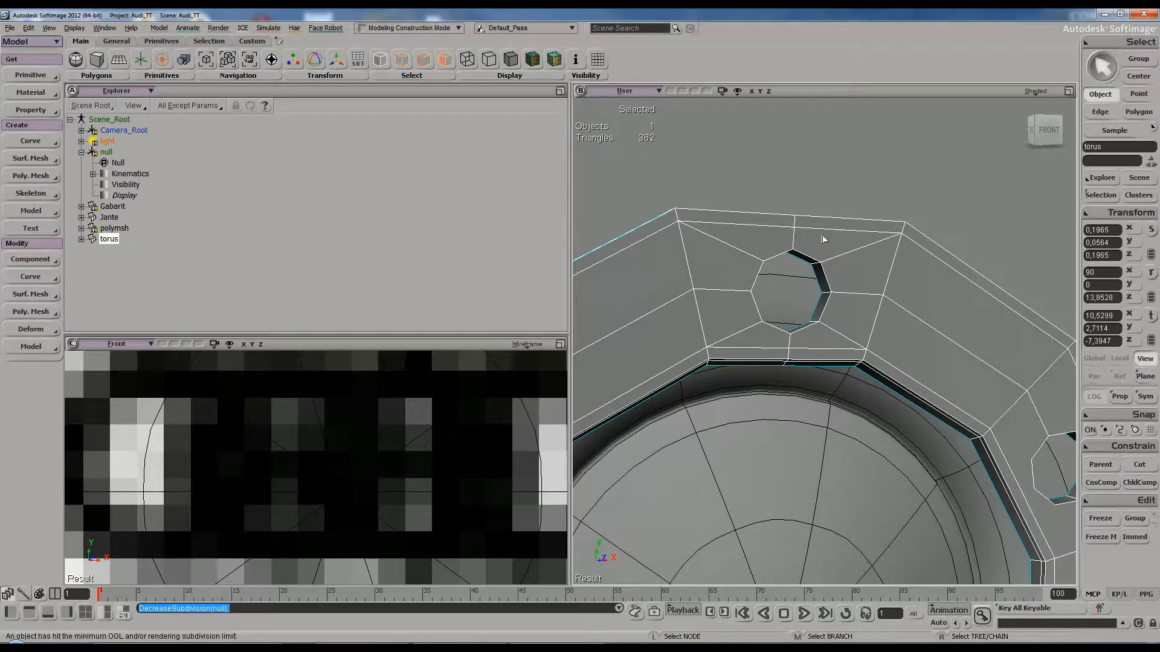
# Examine the deselected torus ring's edge layout and bolt holes from the front, and reselect the torus
pyautogui.click(796, 190)
pyautogui.scroll(5, 846, 202)
pyautogui.moveTo(847, 202); pyautogui.dragTo(891, 252)
pyautogui.scroll(-4, 863, 242)
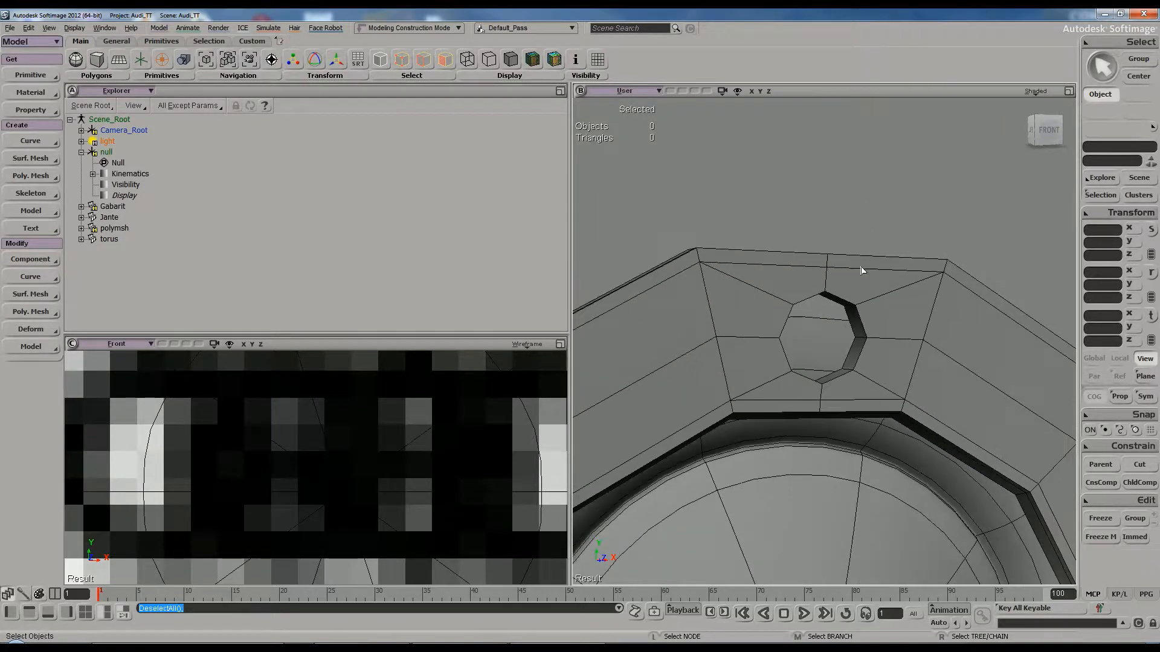
pyautogui.scroll(-2, 862, 270)
pyautogui.press('s')
pyautogui.scroll(-4, 787, 264)
pyautogui.moveTo(817, 280); pyautogui.dragTo(843, 277)
pyautogui.press('space')
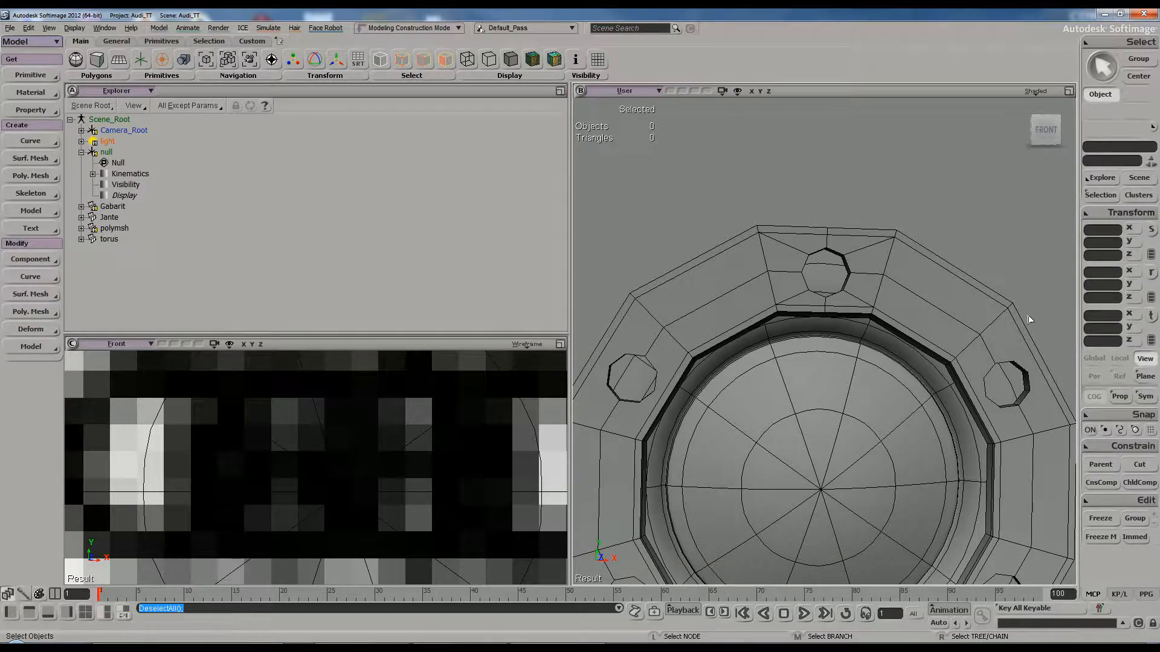
pyautogui.click(853, 243)
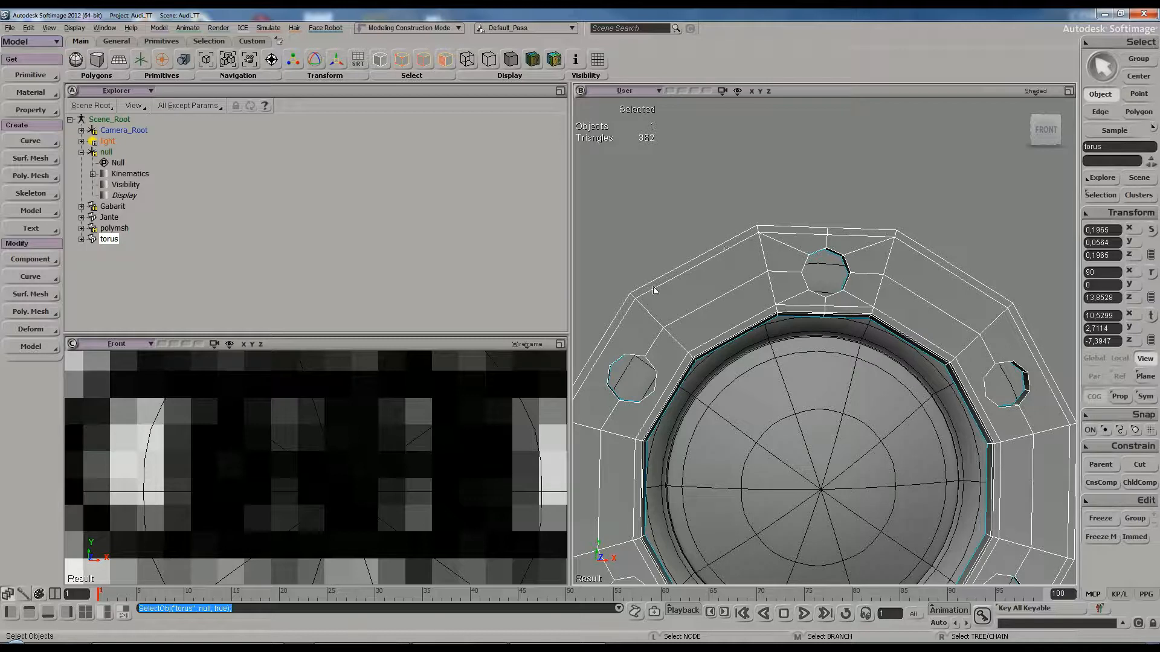
# Try to move the outer rim midpoints above the top bolt hole slightly upward along Y, and undo the move
pyautogui.press('t')
pyautogui.moveTo(812, 216); pyautogui.dragTo(844, 239)
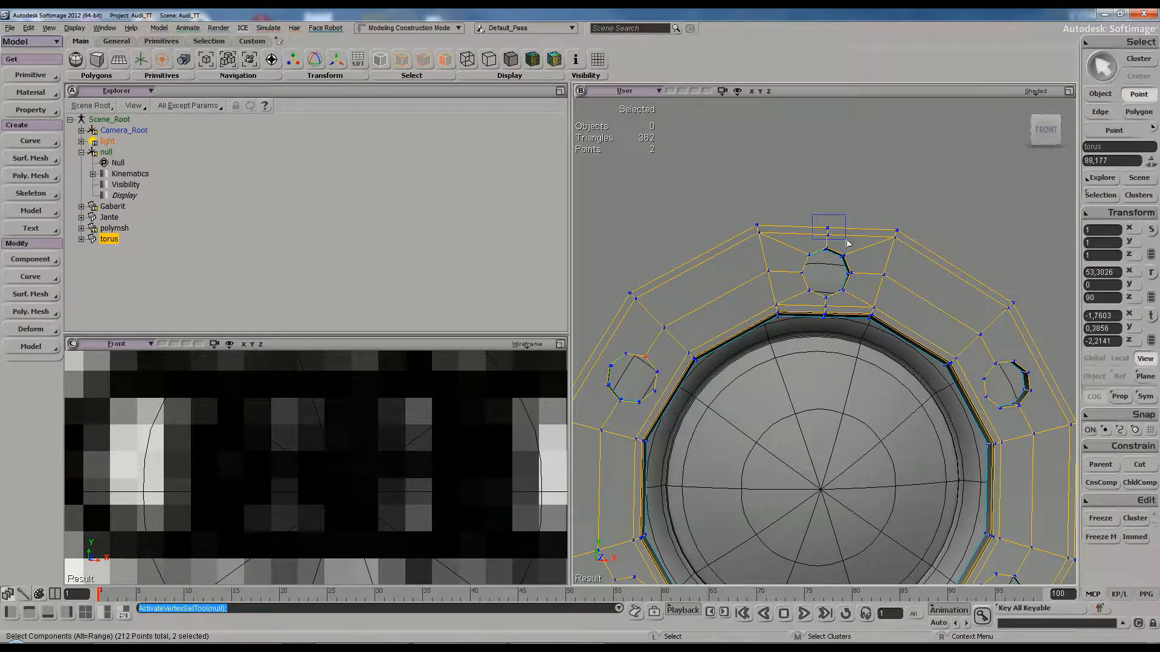
pyautogui.moveTo(848, 243); pyautogui.dragTo(846, 240)
pyautogui.press('v')
pyautogui.moveTo(826, 189); pyautogui.dragTo(826, 189)
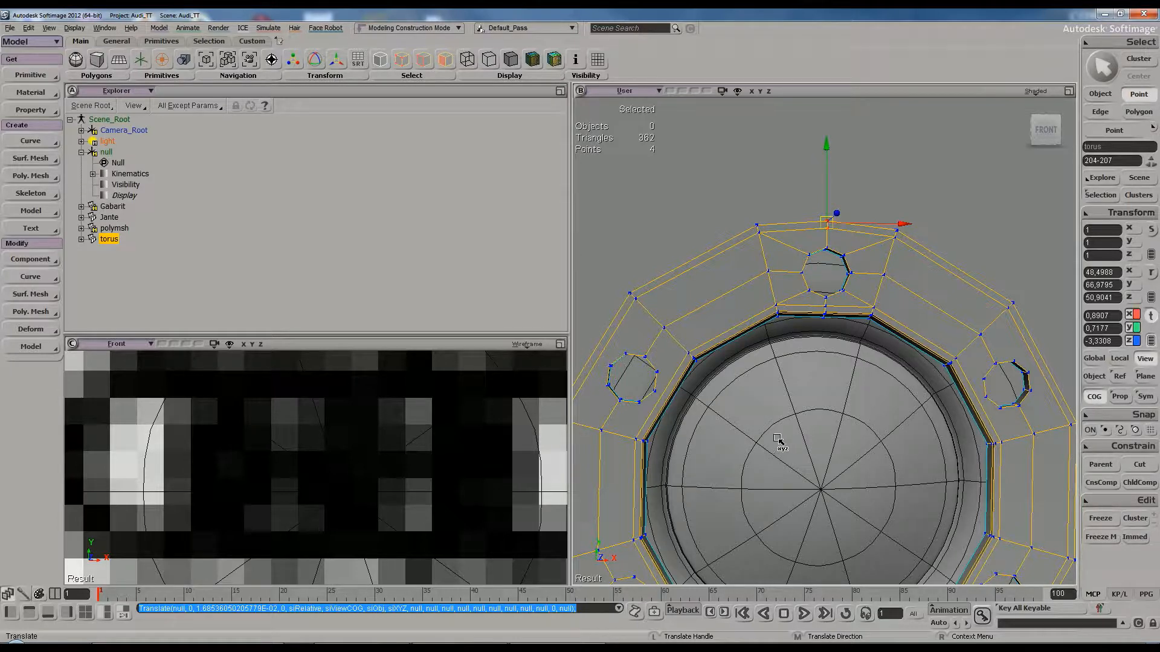
pyautogui.scroll(3, 833, 272)
pyautogui.scroll(-2, 833, 273)
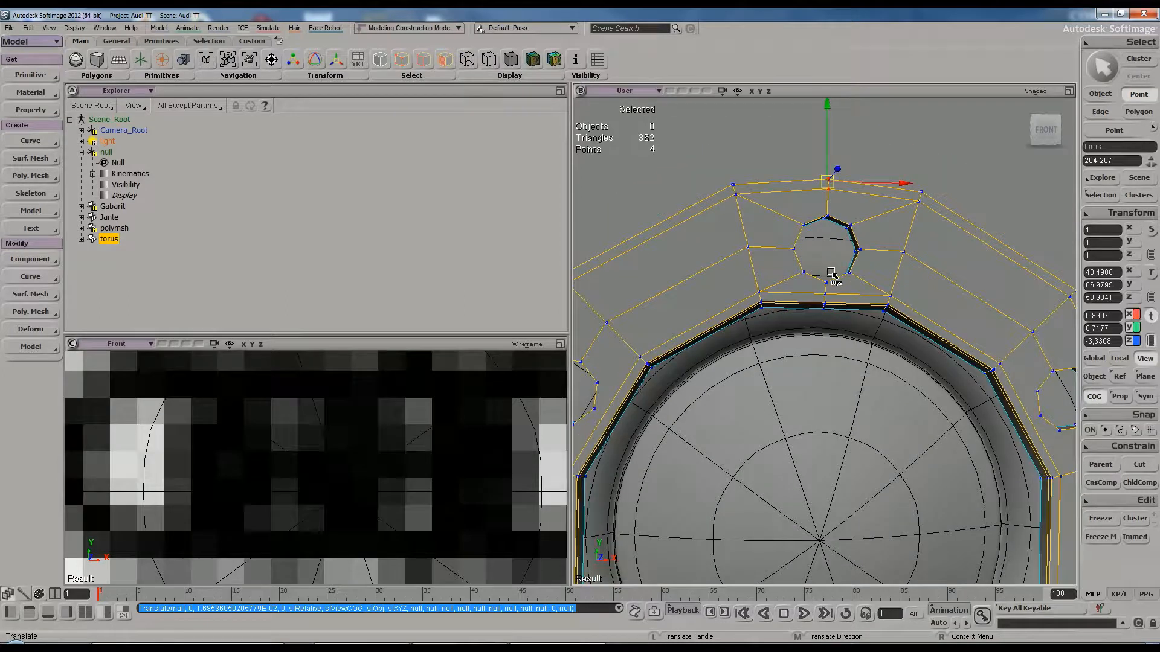
pyautogui.hotkey('ctrl', 'z')
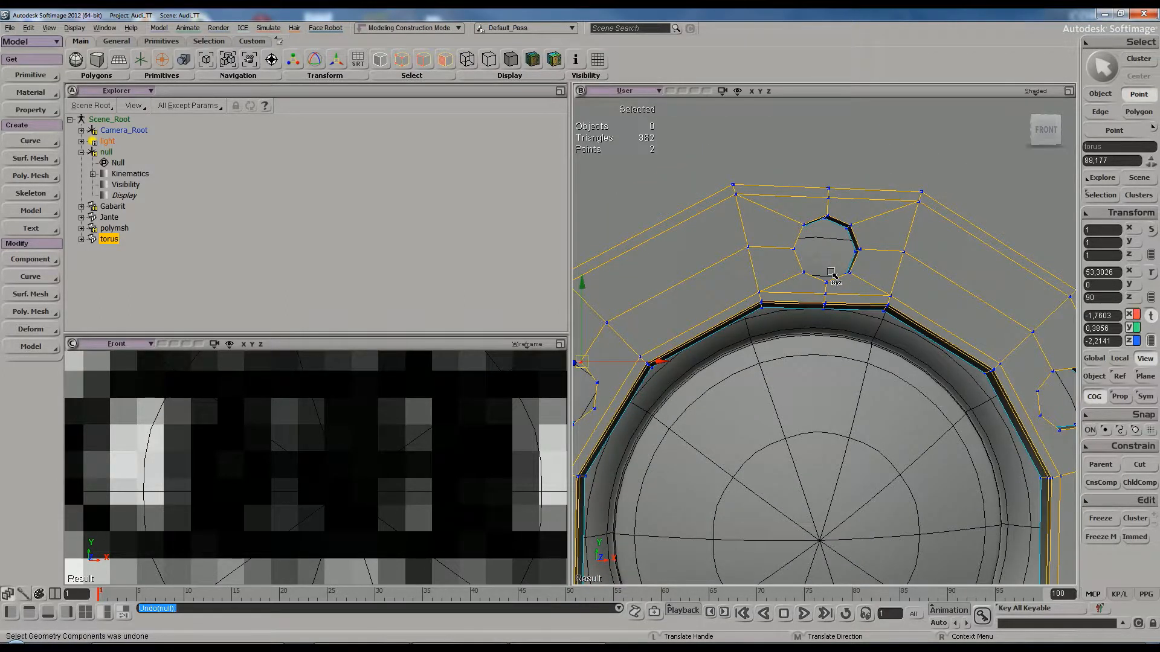
pyautogui.press('space')
# Add support loops at the top bolt hole's rim, splitting its inner wall edges at about 85 percent and the radiating face edges at about 97 percent
pyautogui.scroll(2, 828, 259)
pyautogui.moveTo(828, 259); pyautogui.dragTo(836, 300)
pyautogui.scroll(2, 845, 286)
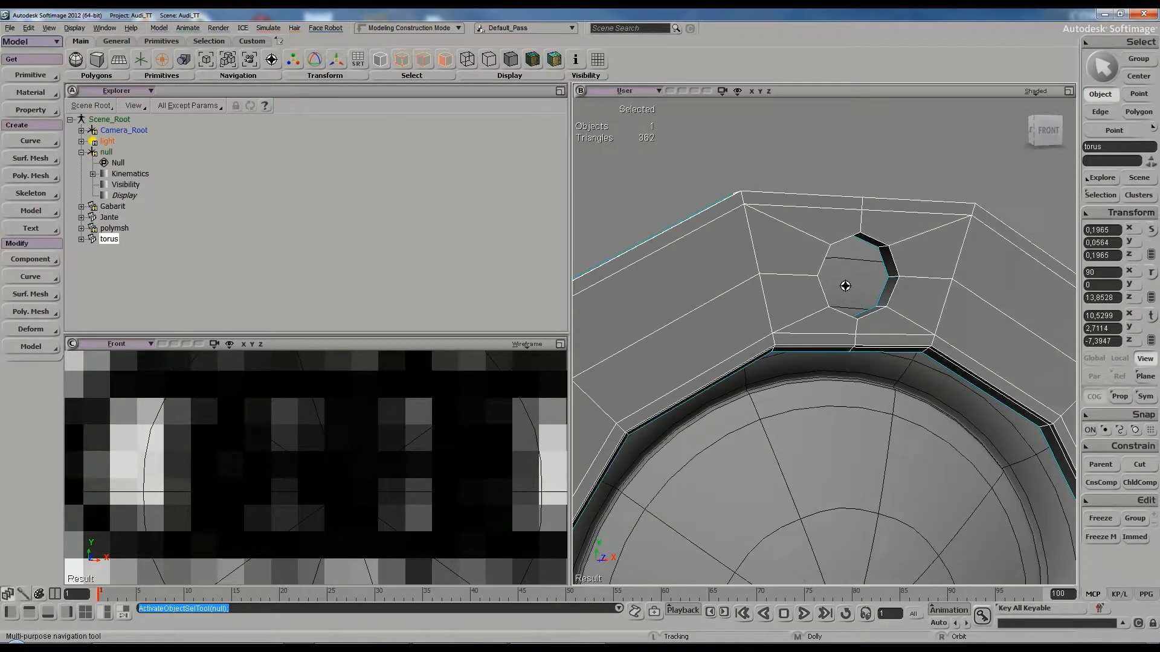
pyautogui.scroll(3, 846, 286)
pyautogui.click(896, 271)
pyautogui.press('s')
pyautogui.moveTo(901, 276); pyautogui.dragTo(864, 290, button='right')
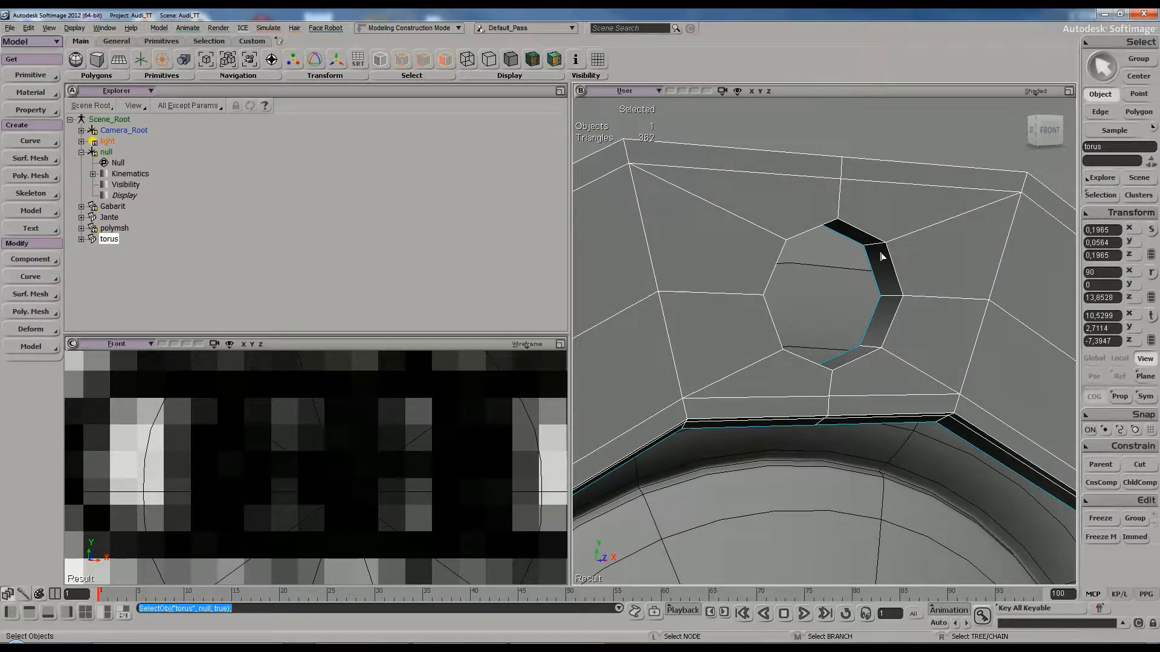
pyautogui.scroll(3, 881, 257)
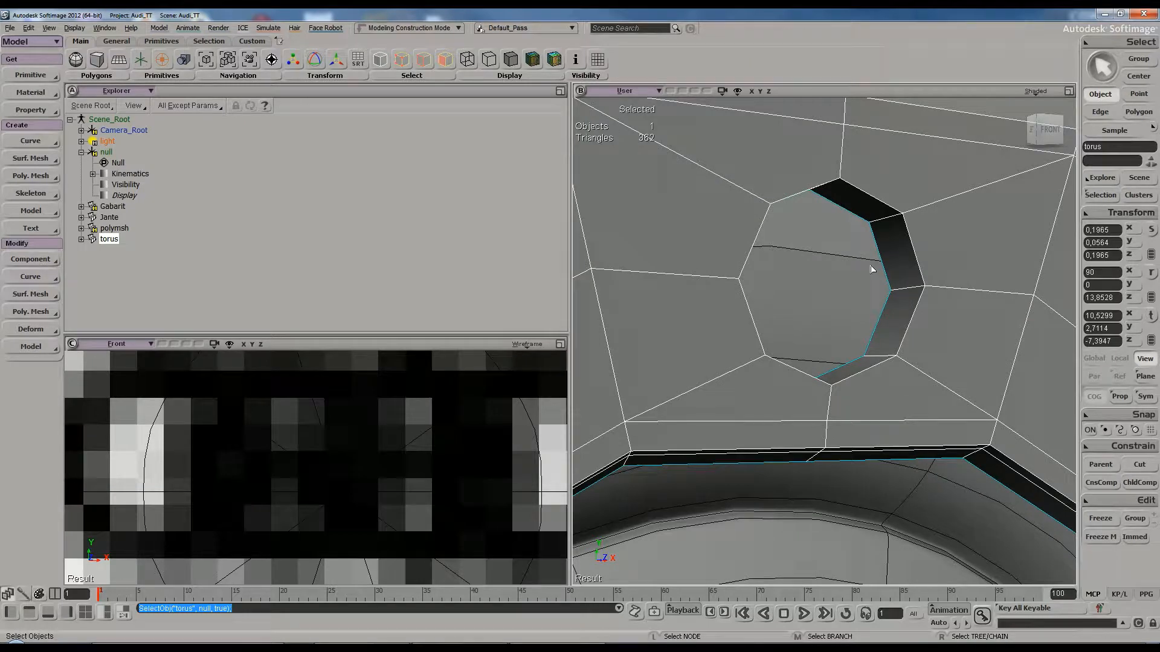
pyautogui.press('\\')
pyautogui.click(902, 220)
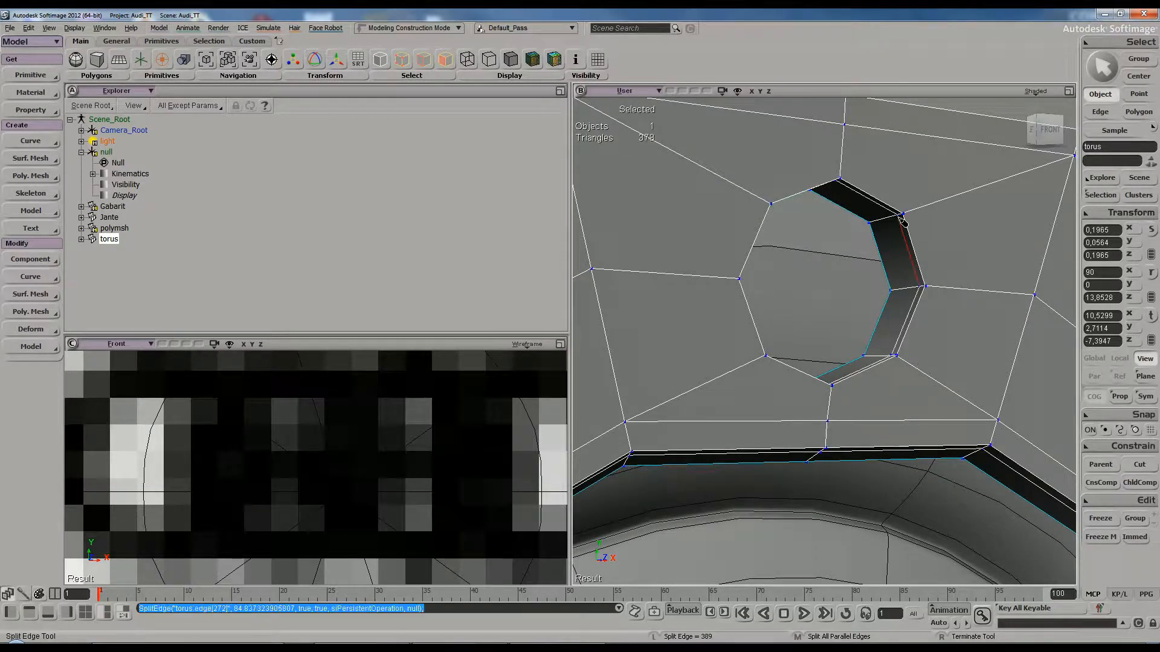
pyautogui.click(912, 218)
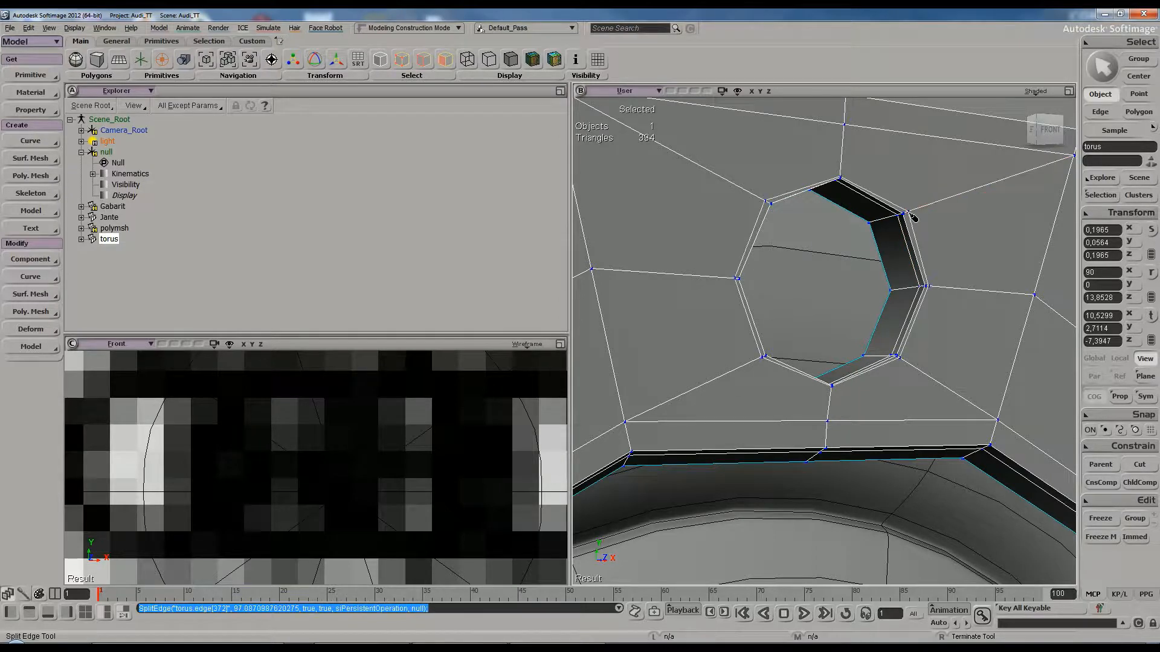
pyautogui.press('space')
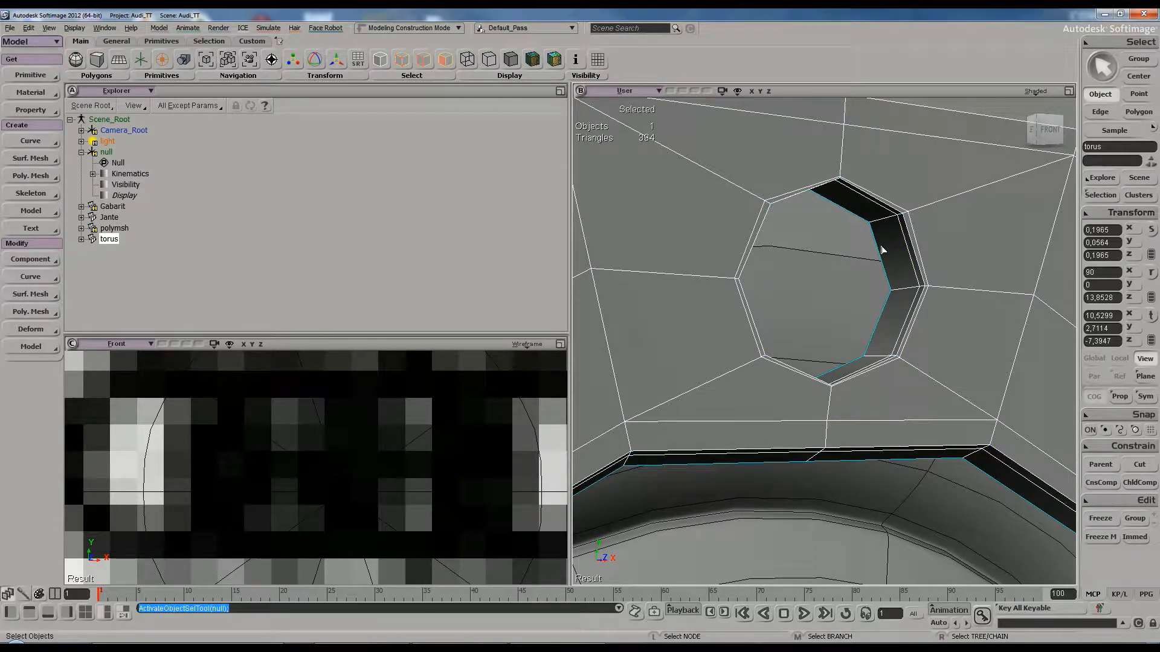
# Examine the points of the support loops around the top bolt hole from the front and close up
pyautogui.press('s')
pyautogui.moveTo(920, 280); pyautogui.dragTo(888, 275, button='right')
pyautogui.moveTo(842, 274); pyautogui.dragTo(879, 302, button='middle')
pyautogui.moveTo(879, 302); pyautogui.dragTo(941, 344)
pyautogui.press('space')
pyautogui.press('t')
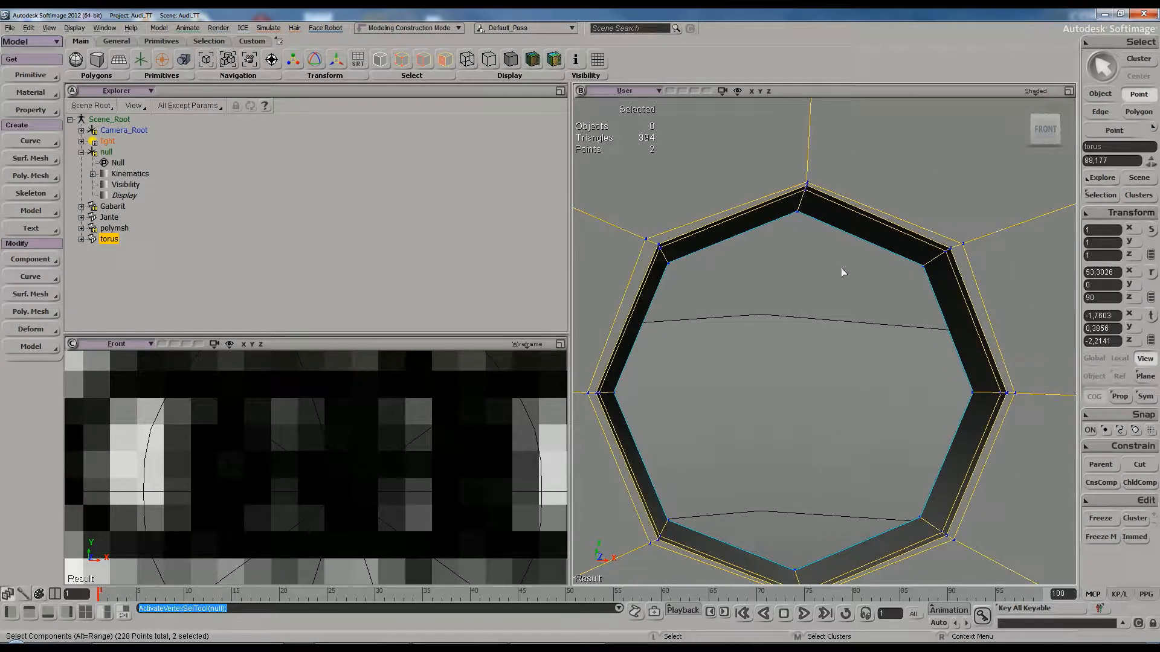
pyautogui.scroll(-5, 841, 266)
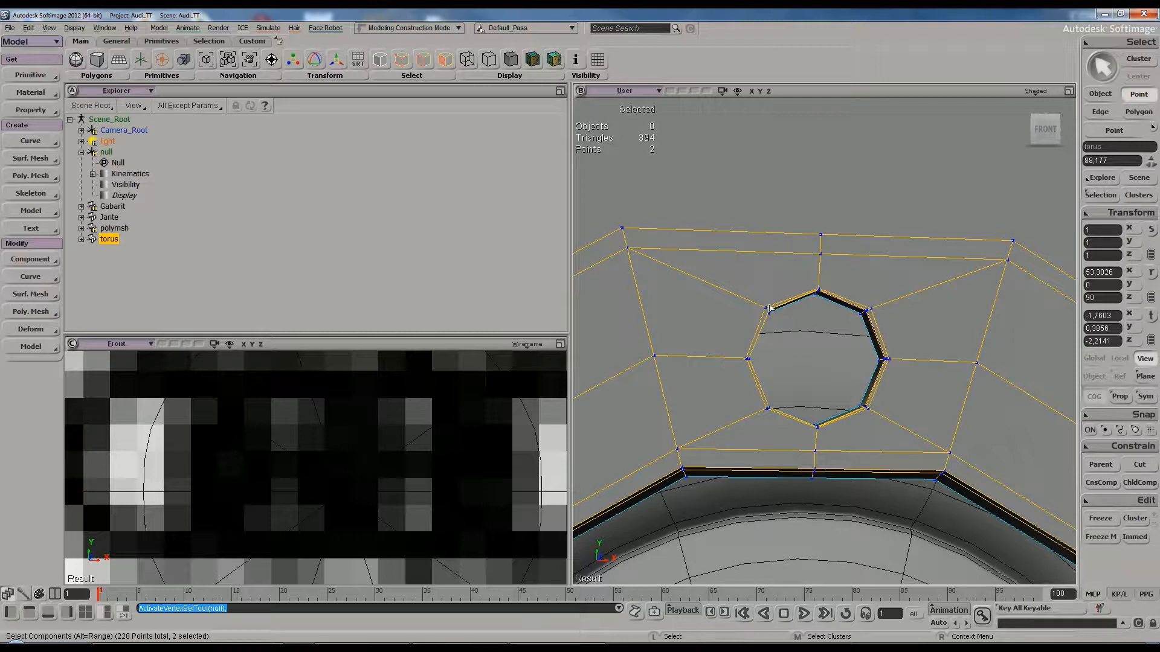
pyautogui.scroll(3, 825, 296)
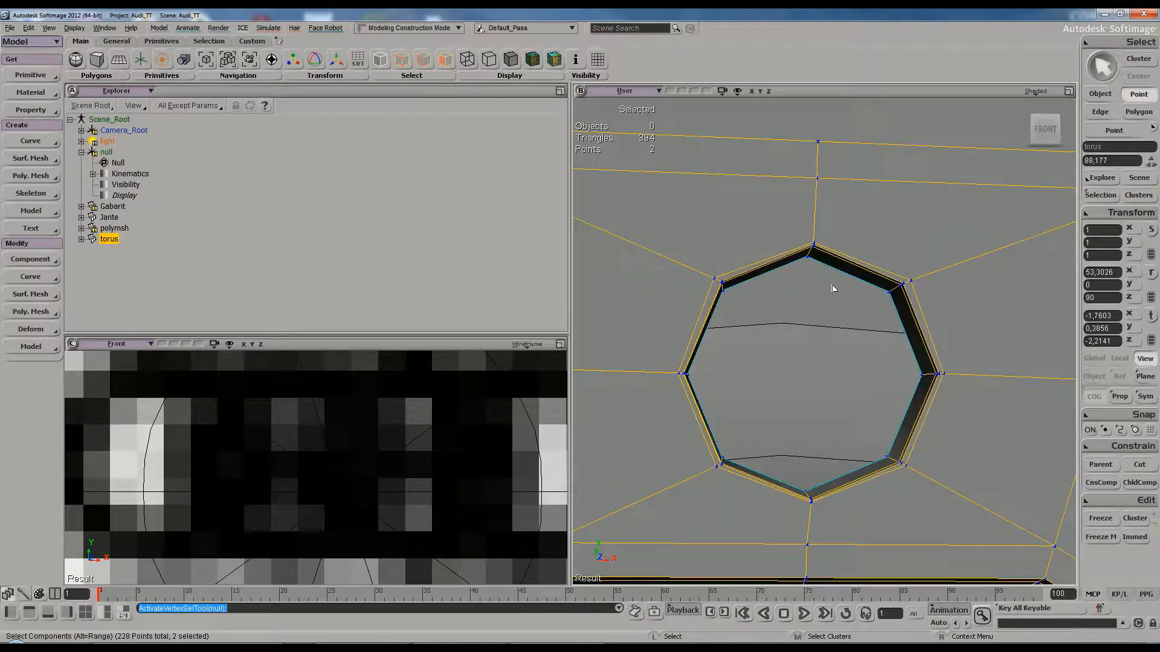
pyautogui.scroll(-2, 785, 293)
pyautogui.scroll(6, 779, 298)
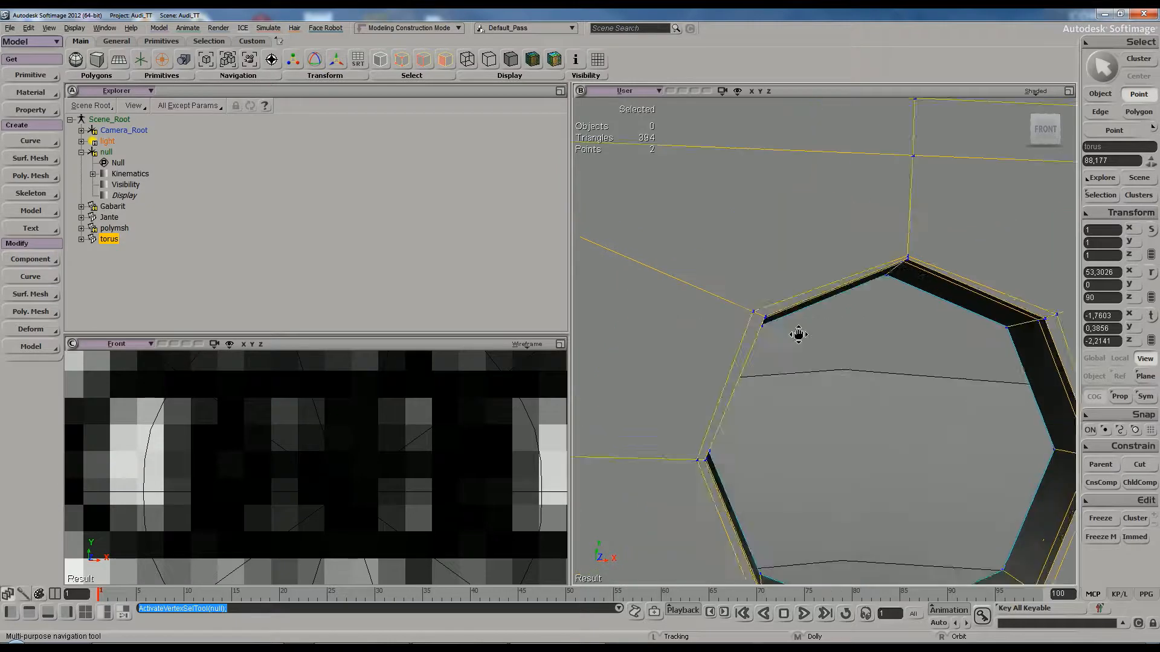
pyautogui.scroll(-3, 998, 279)
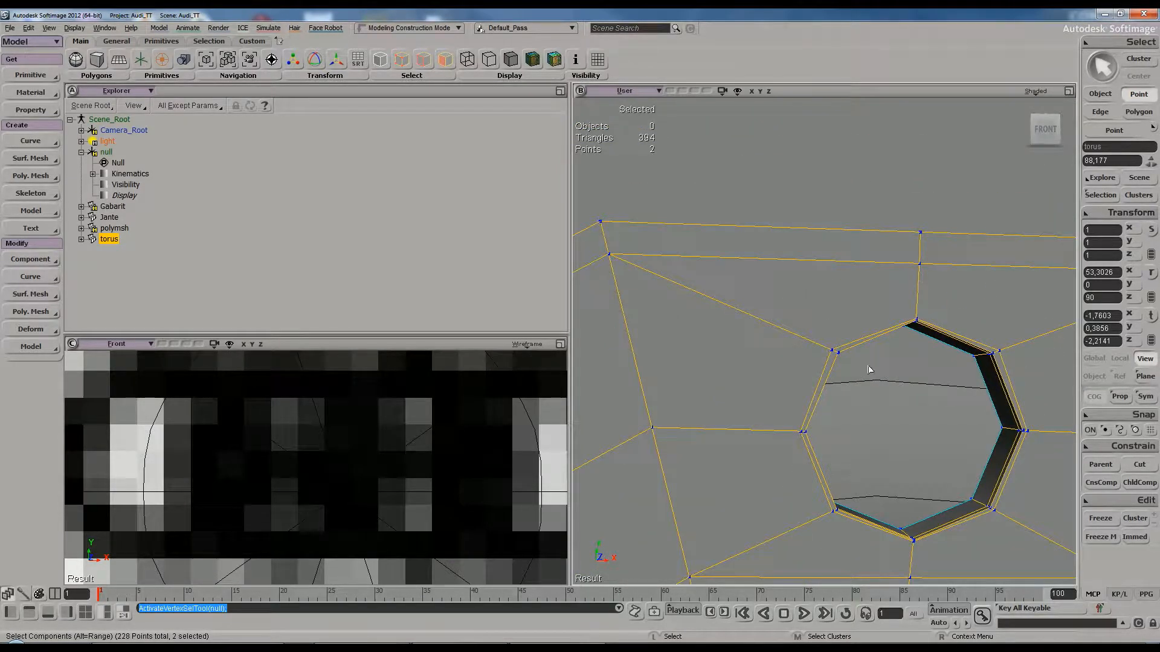
pyautogui.scroll(3, 894, 361)
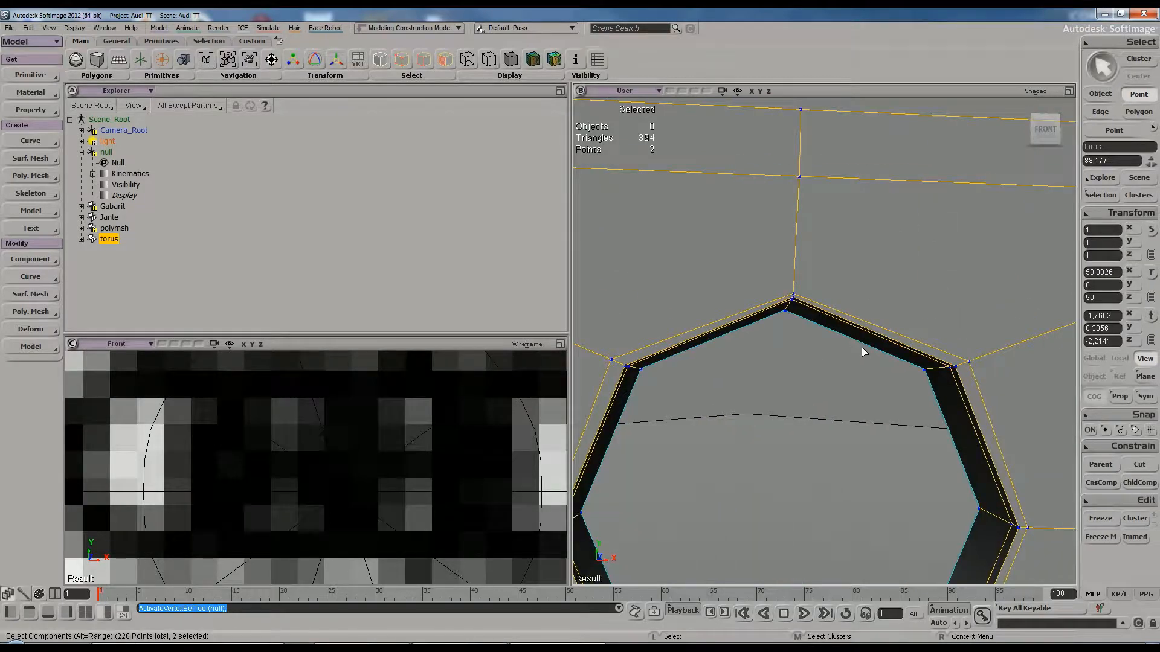
# Scale the top and bottom points of the top bolt hole's outer support loop slightly outward along Y
pyautogui.press('t')
pyautogui.click(802, 298)
pyautogui.press('s')
pyautogui.moveTo(819, 356); pyautogui.dragTo(834, 264)
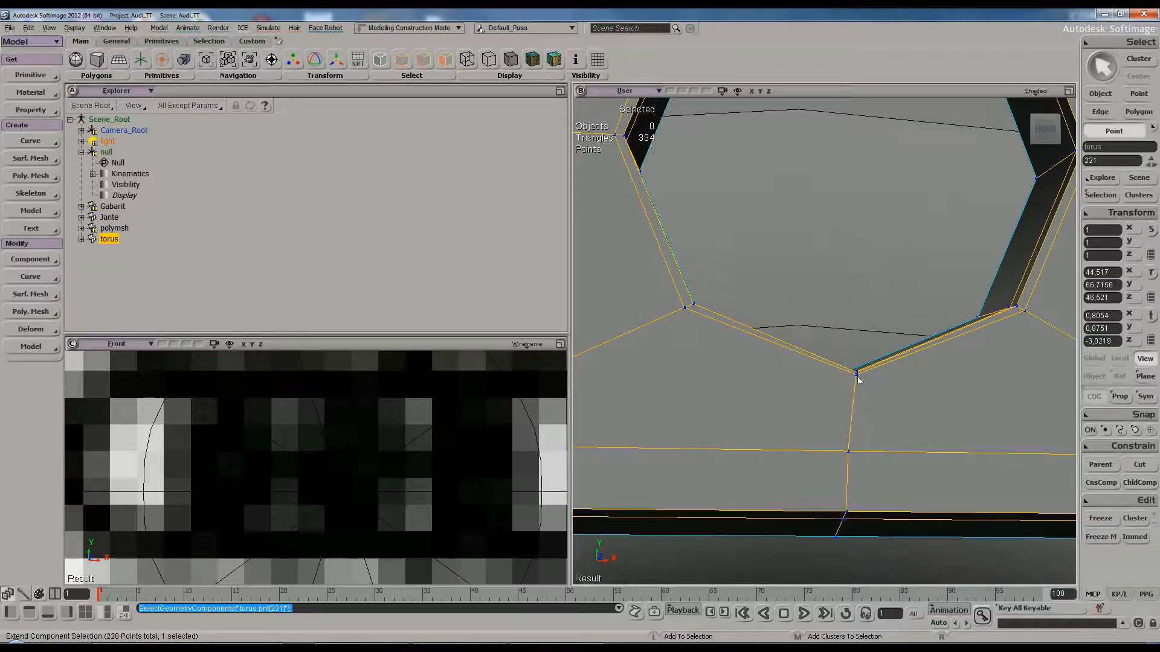
pyautogui.scroll(3, 868, 383)
pyautogui.scroll(-3, 900, 448)
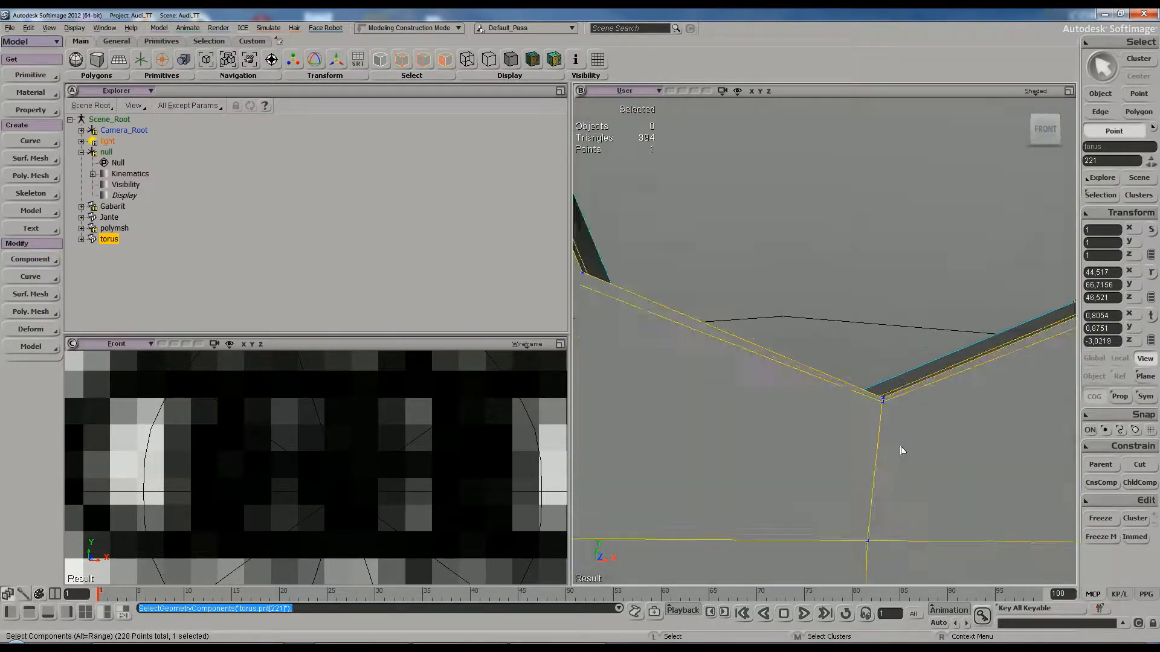
pyautogui.scroll(2, 874, 394)
pyautogui.press('s')
pyautogui.moveTo(876, 393); pyautogui.dragTo(855, 366)
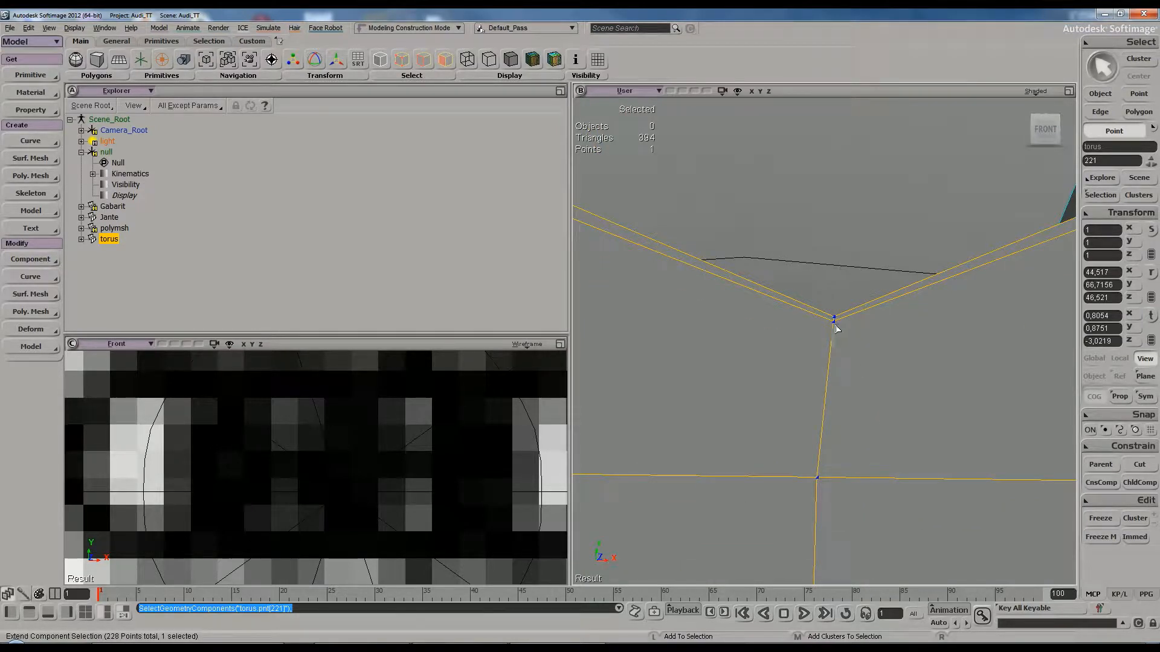
pyautogui.keyDown('shift'); pyautogui.click(840, 325); pyautogui.keyUp('shift')
pyautogui.scroll(-5, 837, 305)
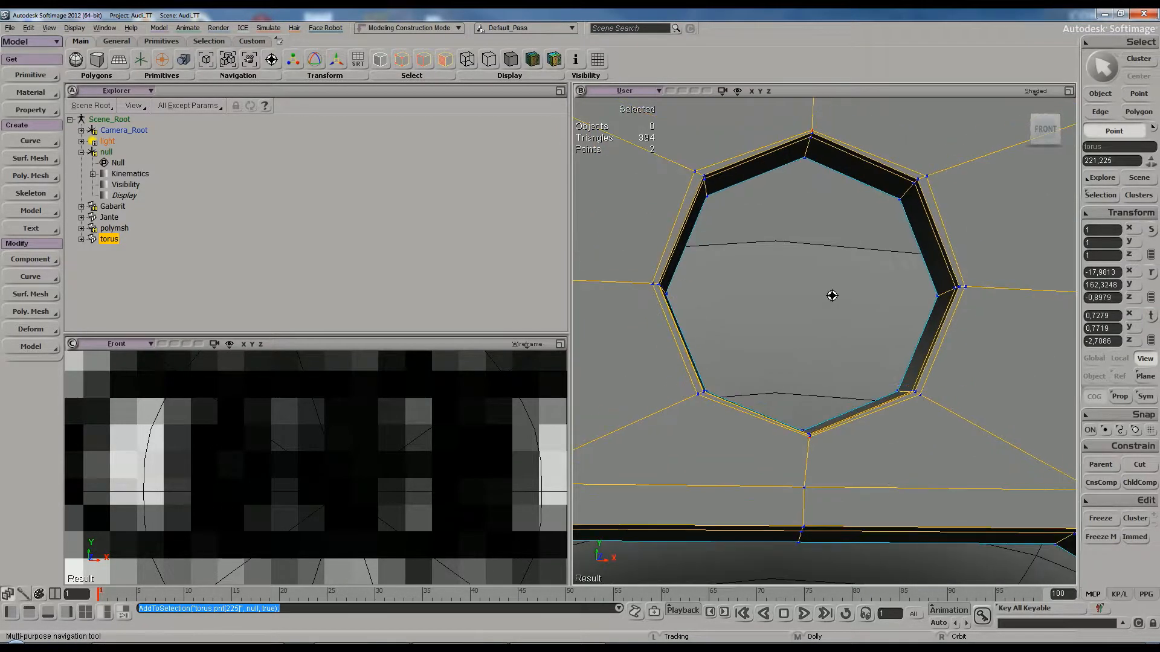
pyautogui.press('x')
pyautogui.moveTo(811, 208)
pyautogui.mouseDown()
pyautogui.moveTo(809, 222)
pyautogui.moveTo(810, 210)
pyautogui.mouseUp()
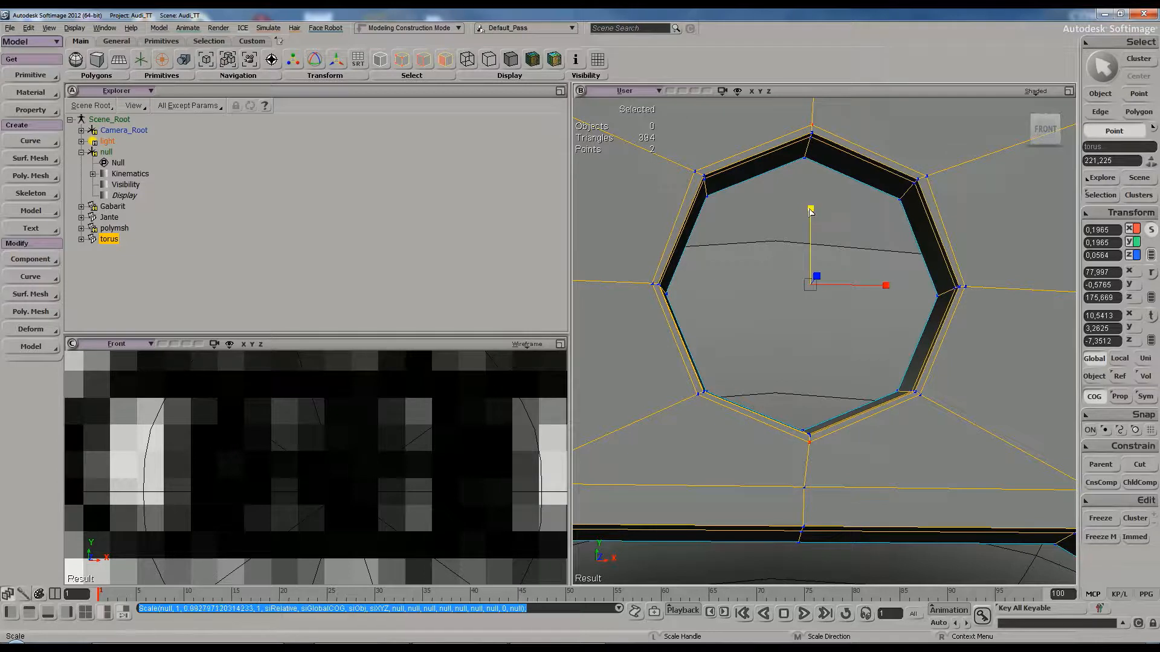
# Raise the torus ring's subdivision by two levels to preview the smoothed top bolt hole, and deselect the ring
pyautogui.press('space')
pyautogui.press('s')
pyautogui.moveTo(844, 264); pyautogui.dragTo(823, 285, button='middle')
pyautogui.moveTo(823, 285); pyautogui.dragTo(800, 322, button='right')
pyautogui.moveTo(800, 322); pyautogui.dragTo(888, 308, button='middle')
pyautogui.moveTo(888, 308); pyautogui.dragTo(796, 314)
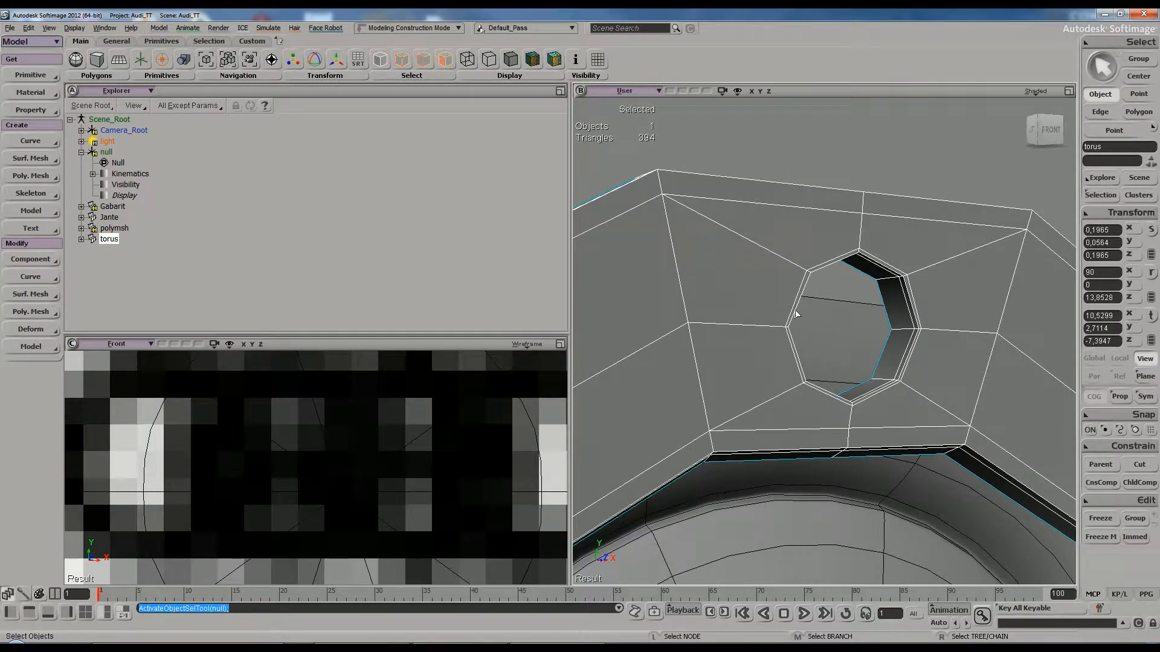
pyautogui.press('+')
pyautogui.press('+')
pyautogui.moveTo(920, 180); pyautogui.dragTo(931, 188)
# Turn off the wireframe overlay in the shaded view and examine the smoothed top bolt hole and surrounding surface
pyautogui.press('s')
pyautogui.moveTo(843, 278)
pyautogui.mouseDown(button='right')
pyautogui.moveTo(864, 303)
pyautogui.moveTo(831, 271)
pyautogui.mouseUp(button='right')
pyautogui.click(1035, 92)
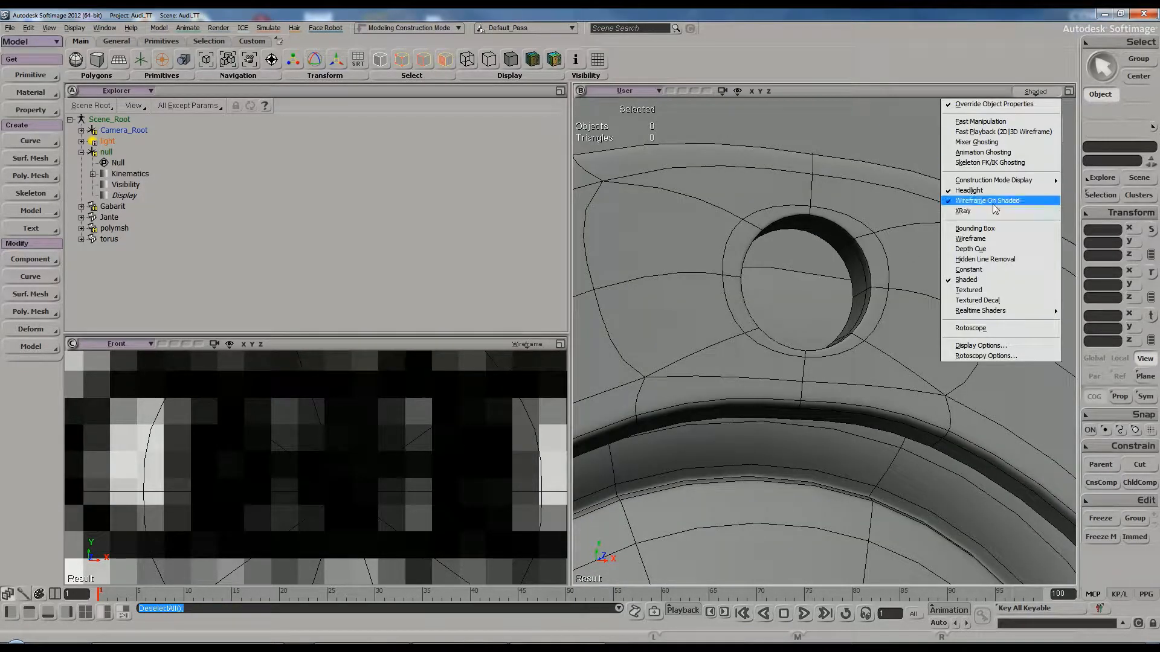
pyautogui.click(996, 209)
pyautogui.moveTo(862, 306)
pyautogui.mouseDown(button='right')
pyautogui.moveTo(727, 360)
pyautogui.moveTo(771, 364)
pyautogui.moveTo(749, 360)
pyautogui.moveTo(735, 274)
pyautogui.mouseUp(button='right')
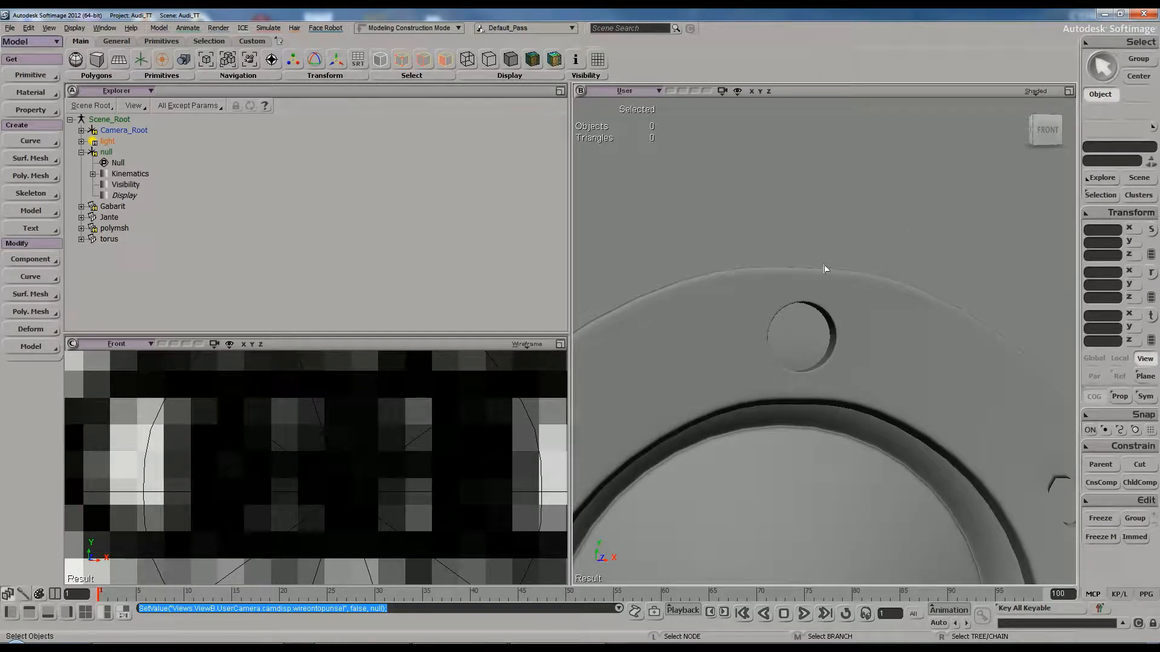
pyautogui.scroll(3, 814, 332)
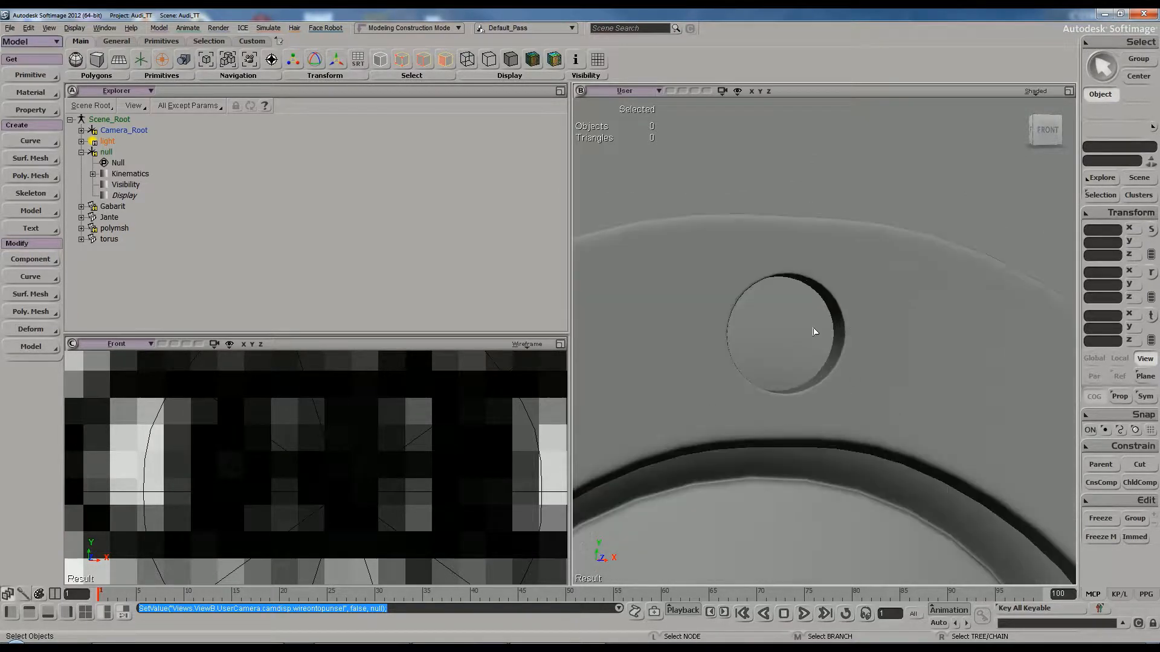
# Select the torus, turn the wireframe overlay on again, and lower its subdivision by two levels
pyautogui.click(841, 294)
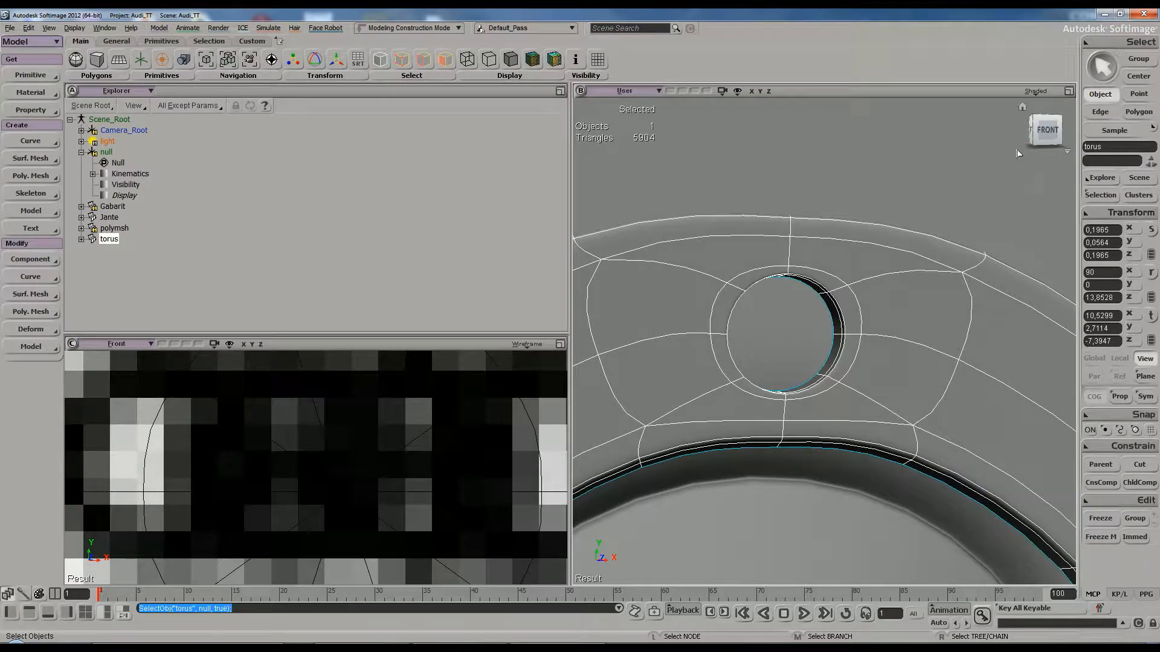
pyautogui.click(1036, 91)
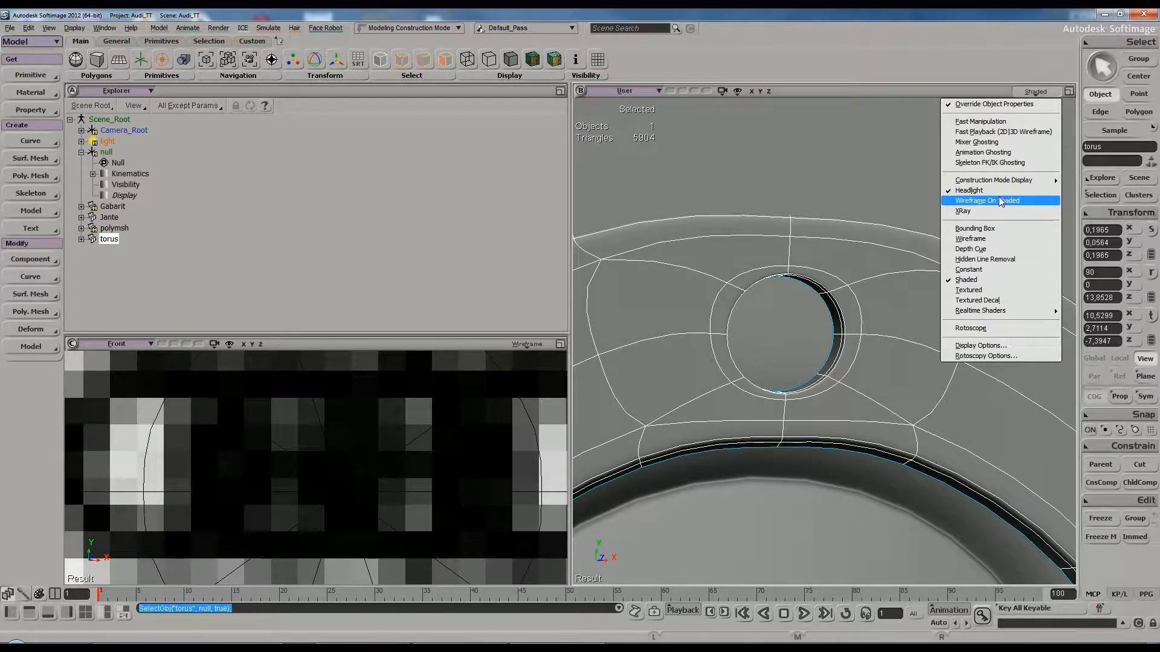
pyautogui.click(1000, 200)
pyautogui.scroll(-3, 876, 349)
pyautogui.press('-')
pyautogui.press('-')
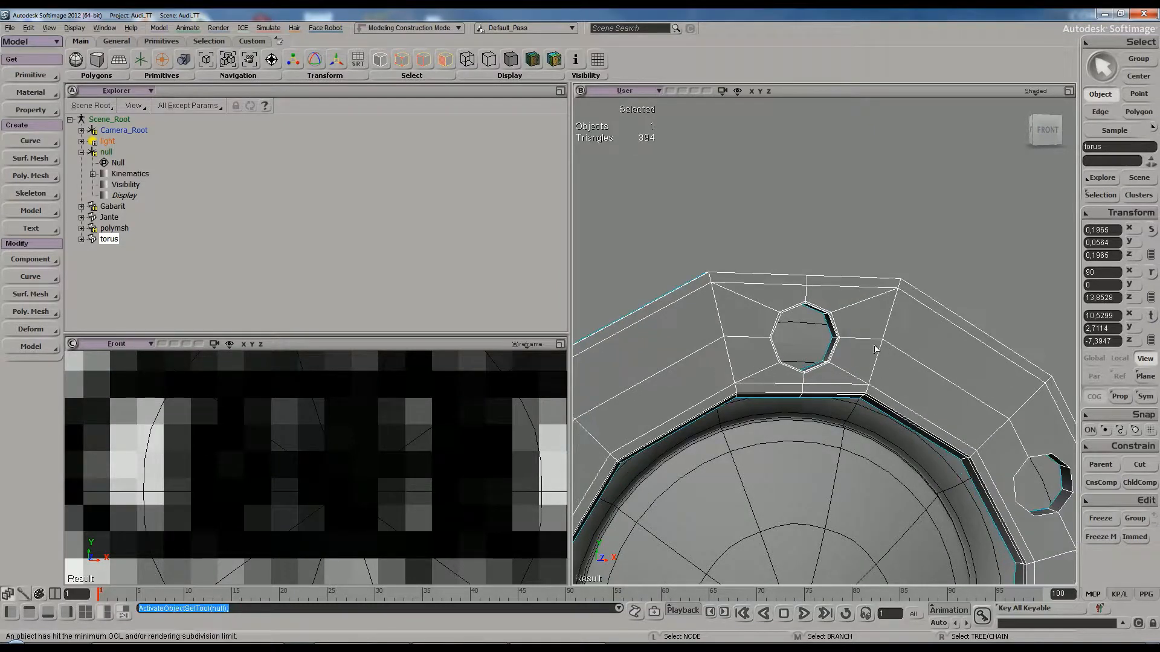
# Deselect the torus, examine the ring's bolt holes and surrounding edges from an oblique angle, and reselect the torus
pyautogui.click(697, 223)
pyautogui.press('s')
pyautogui.moveTo(861, 362); pyautogui.dragTo(855, 289)
pyautogui.moveTo(855, 290); pyautogui.dragTo(862, 298, button='right')
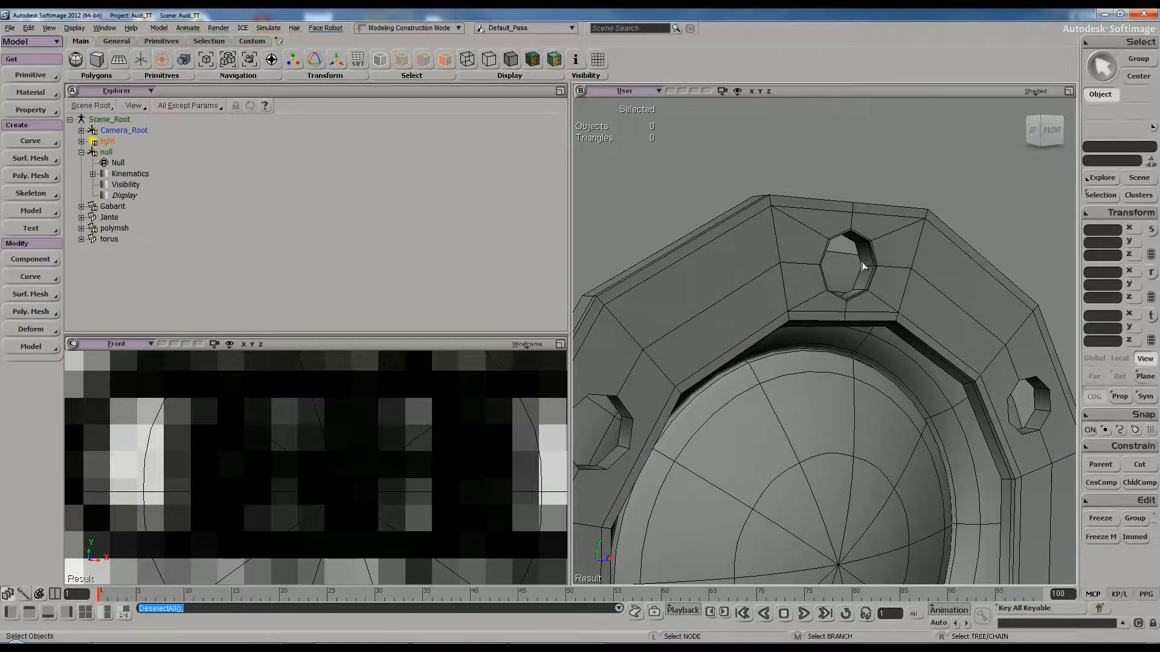
pyautogui.press('s')
pyautogui.moveTo(827, 371); pyautogui.dragTo(829, 350)
pyautogui.moveTo(829, 351); pyautogui.dragTo(837, 345, button='right')
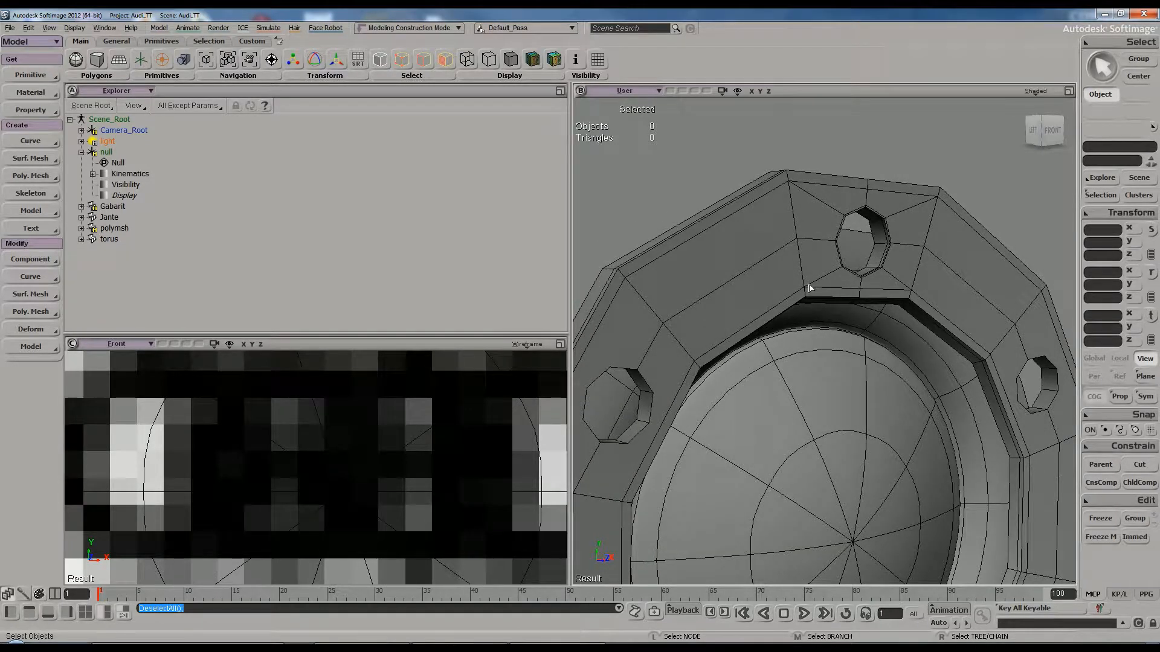
pyautogui.click(787, 280)
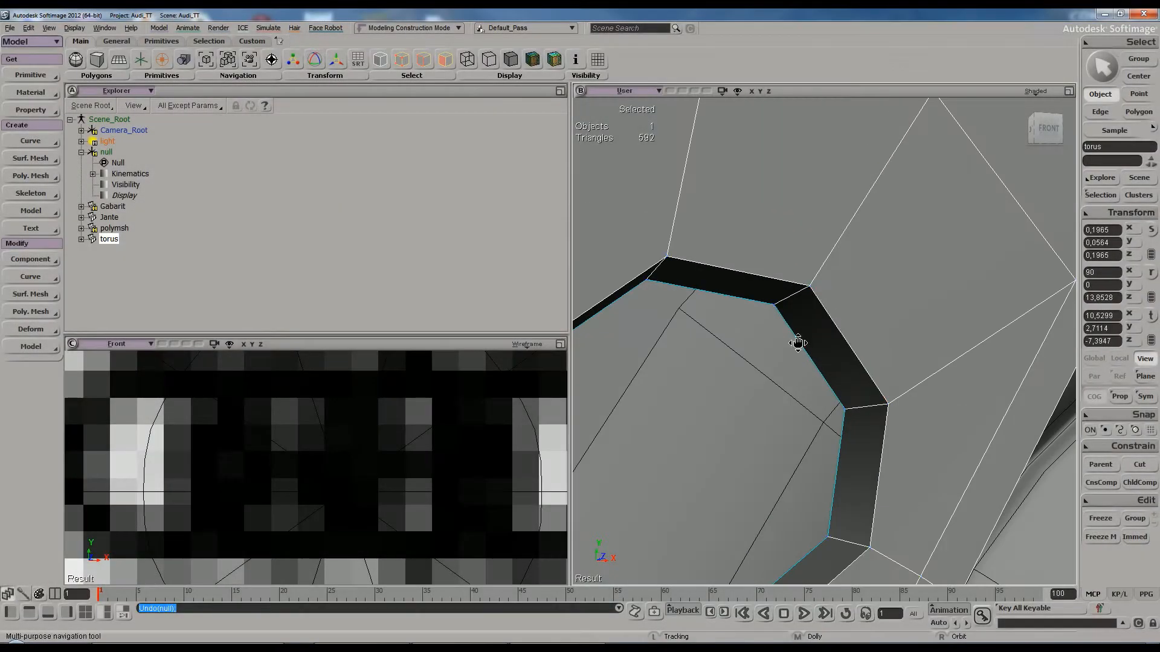
# Split all parallel edges around the open bolt hole twice, adding two support loops close to its rim
pyautogui.scroll(-3, 797, 344)
pyautogui.press('\\')
pyautogui.middleClick(683, 207)
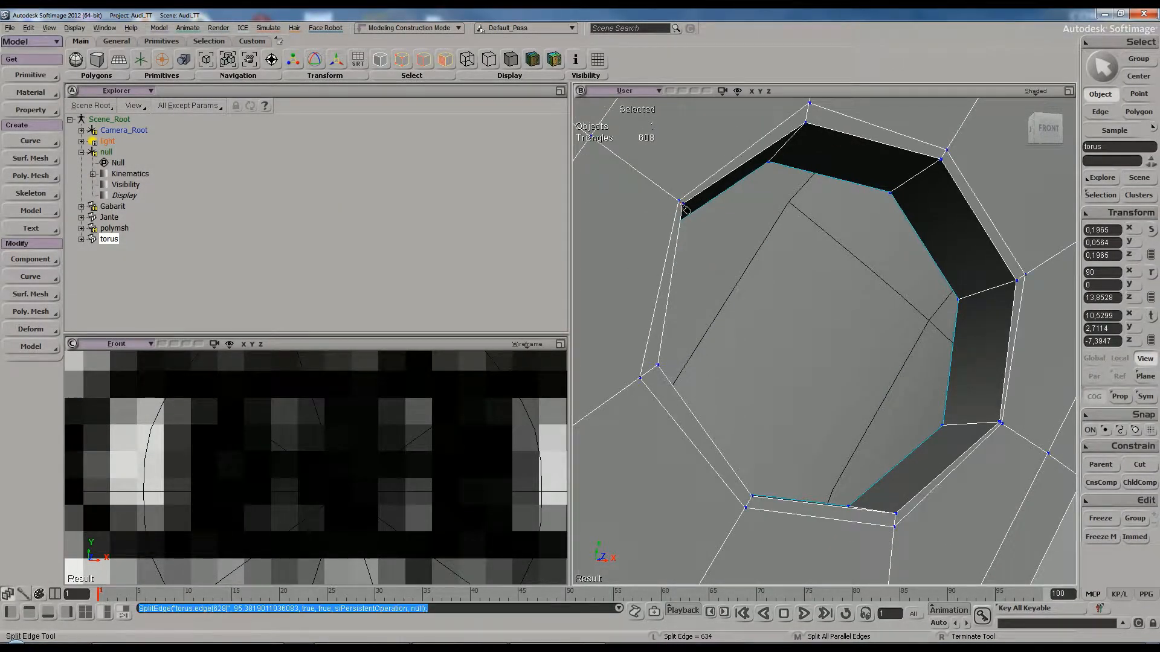
pyautogui.middleClick(939, 171)
pyautogui.scroll(-3, 899, 246)
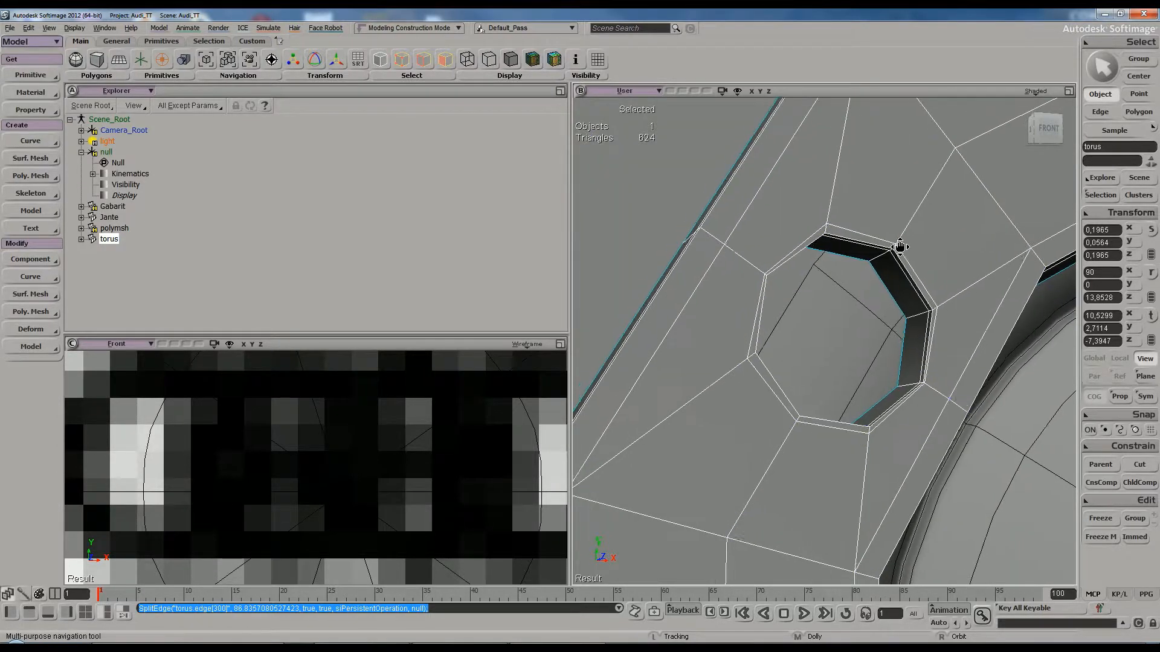
pyautogui.press('space')
pyautogui.press('t')
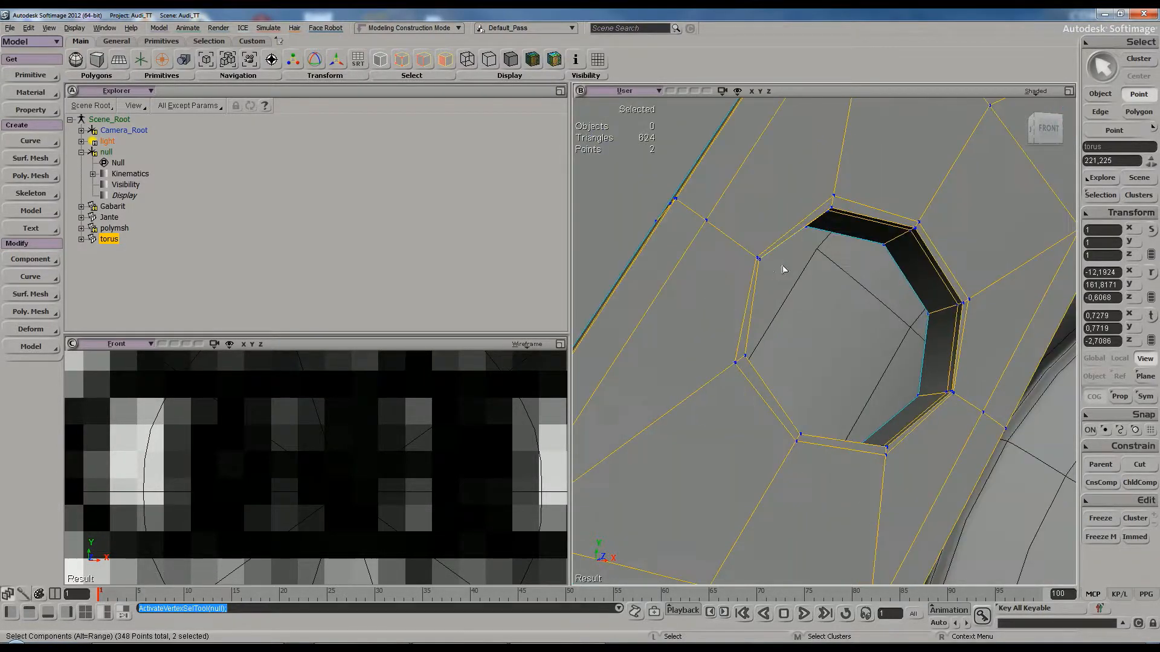
pyautogui.scroll(3, 760, 260)
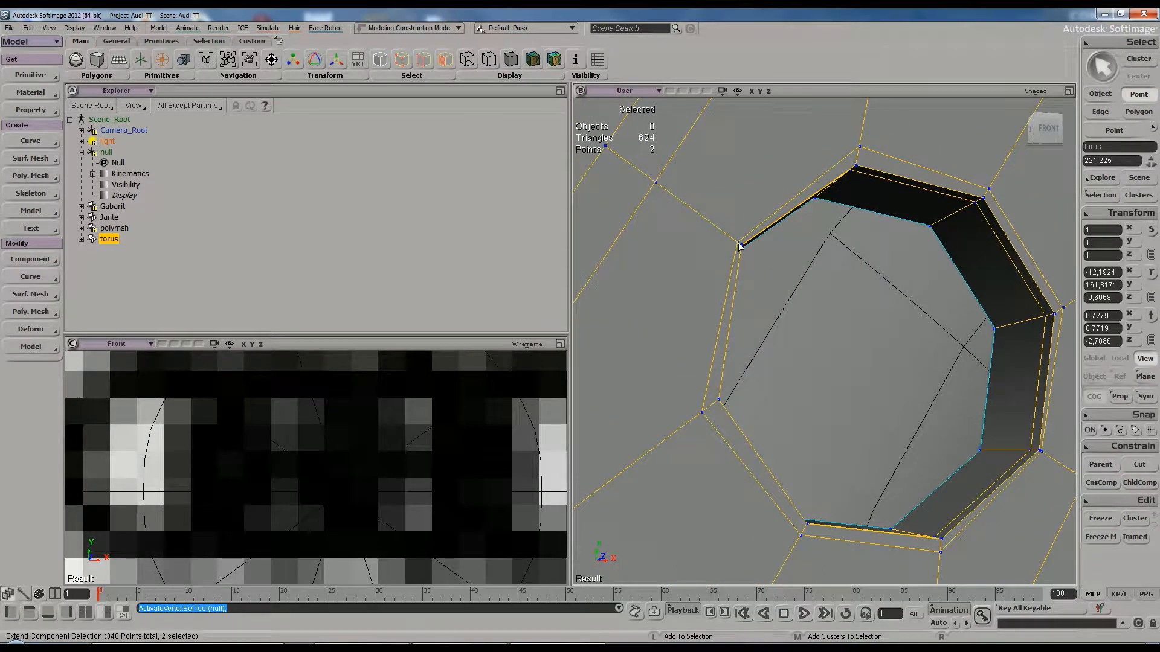
pyautogui.keyDown('shift'); pyautogui.click(741, 246); pyautogui.keyUp('shift')
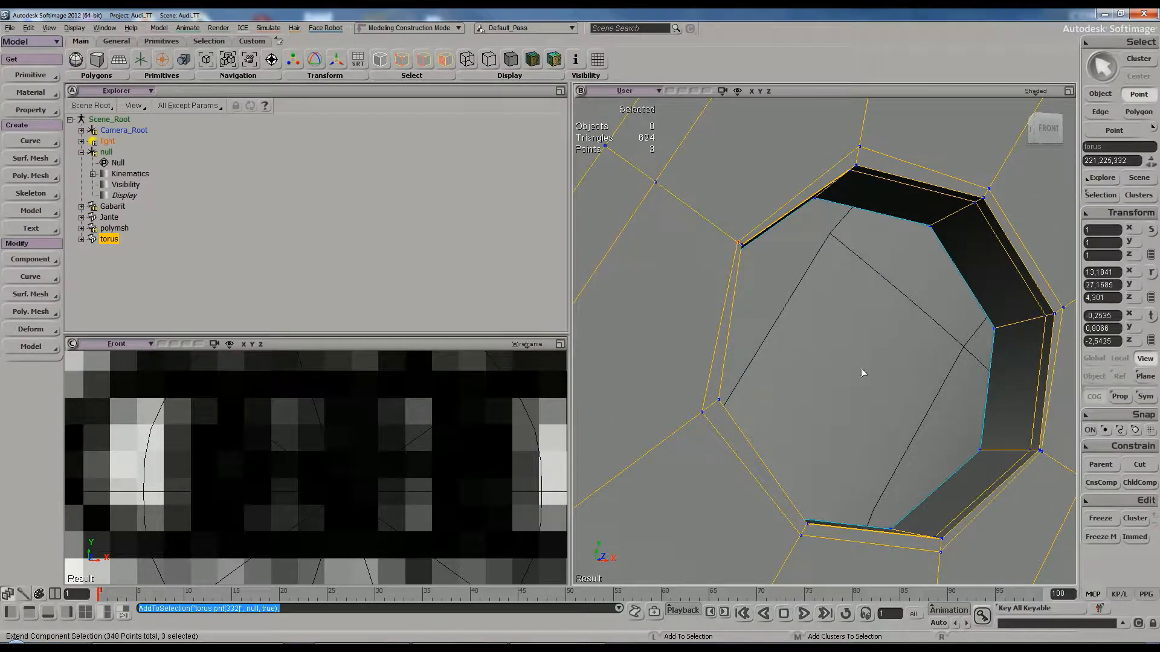
pyautogui.keyDown('shift'); pyautogui.click(1042, 452); pyautogui.keyUp('shift')
pyautogui.press('x')
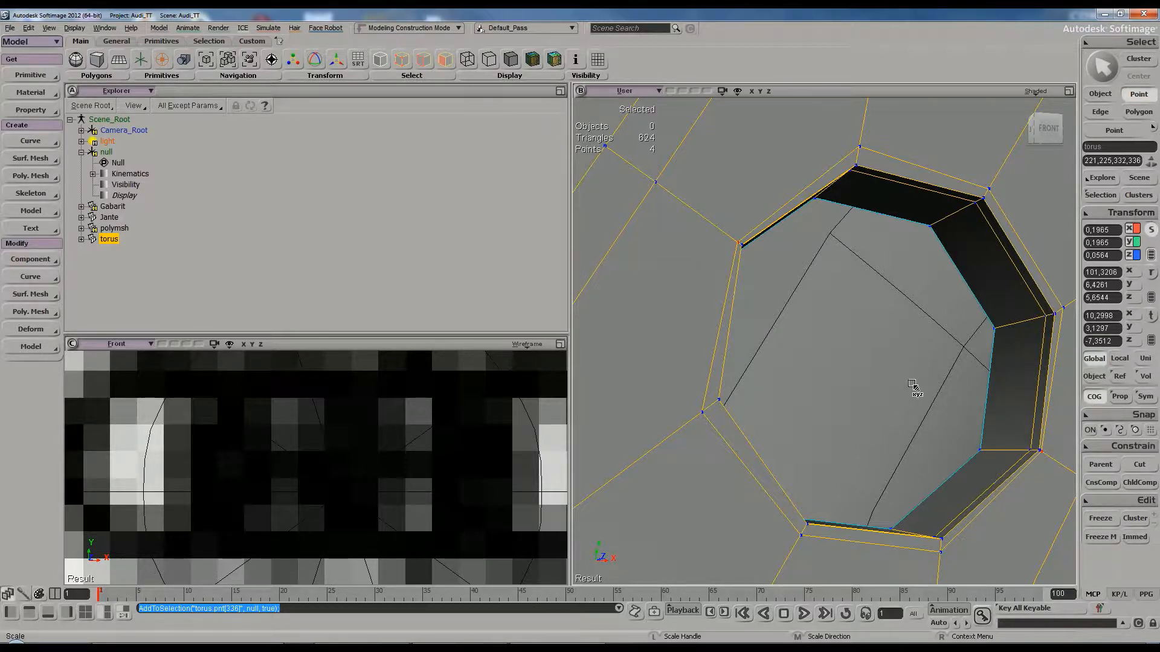
pyautogui.press('s')
pyautogui.moveTo(898, 403); pyautogui.dragTo(878, 389, button='right')
pyautogui.scroll(-4, 871, 384)
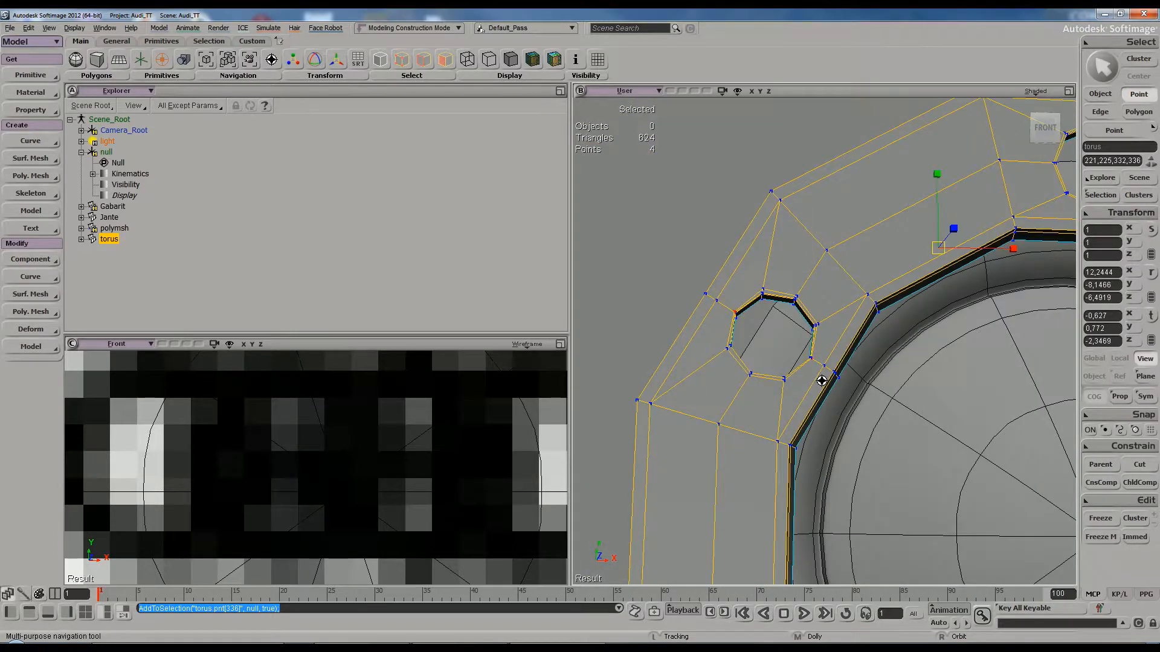
pyautogui.scroll(1, 823, 381)
pyautogui.press('space')
pyautogui.click(647, 235)
pyautogui.click(718, 288)
pyautogui.press('t')
pyautogui.click(660, 229)
# Select the two opposite rim points of the upper-left bolt hole facing the outer edge and the hub, and scale them slightly
pyautogui.press('s')
pyautogui.scroll(3, 751, 285)
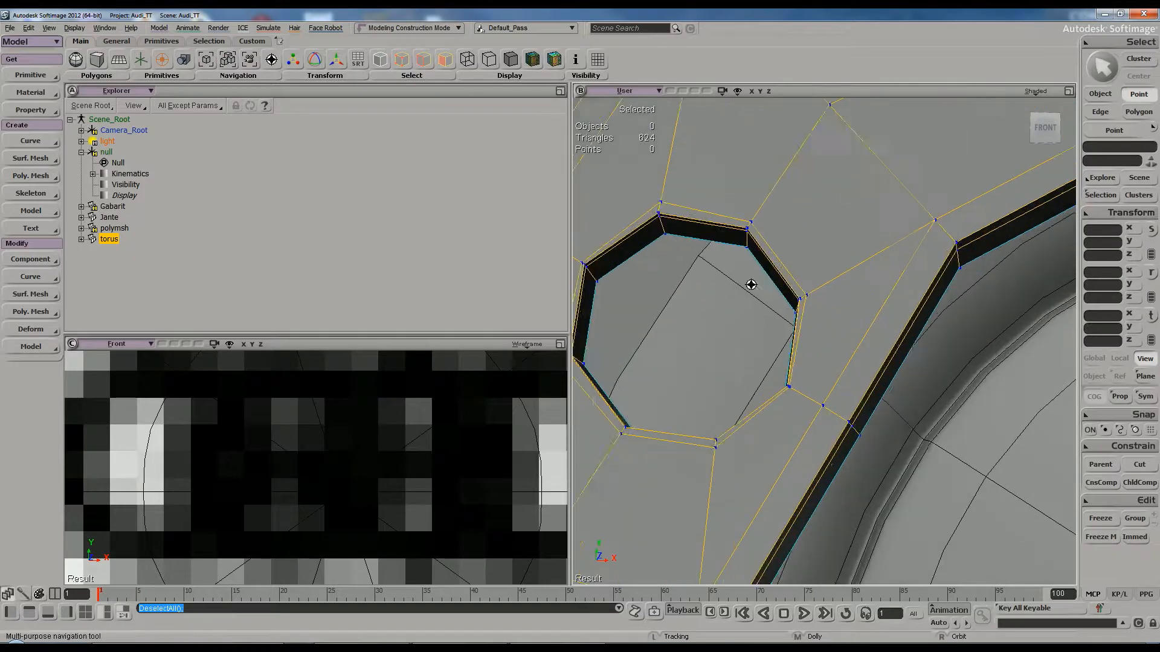
pyautogui.scroll(5, 808, 293)
pyautogui.press('t')
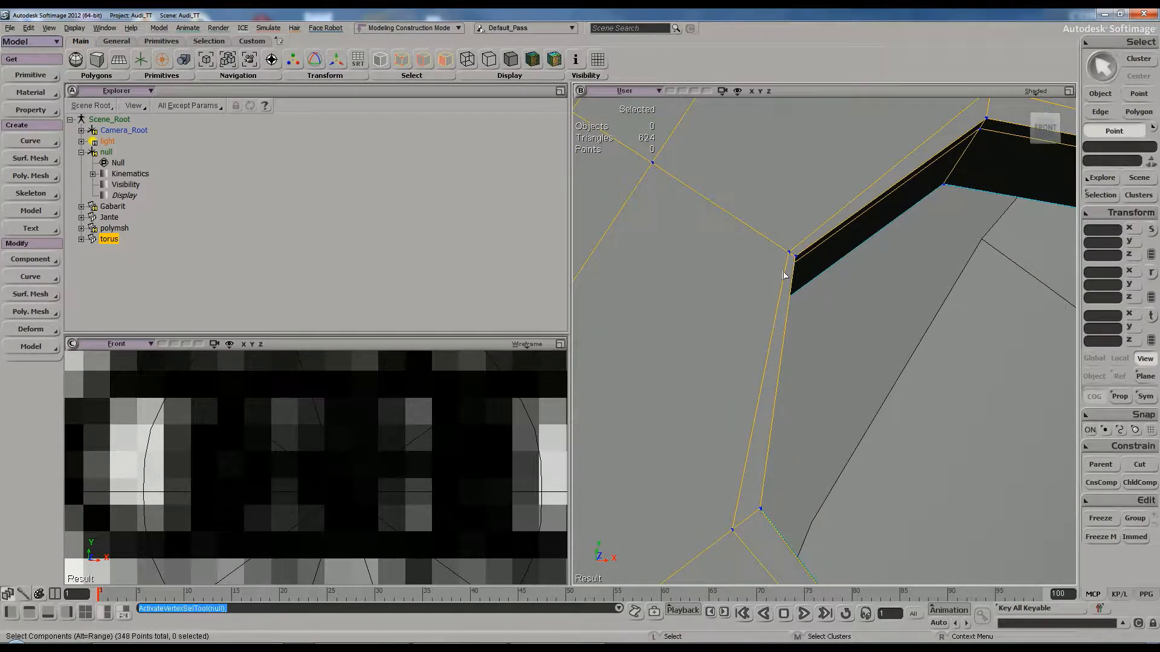
pyautogui.click(790, 252)
pyautogui.press('s')
pyautogui.scroll(-3, 860, 320)
pyautogui.scroll(3, 859, 320)
pyautogui.moveTo(860, 321); pyautogui.dragTo(837, 302)
pyautogui.keyDown('shift'); pyautogui.click(804, 269); pyautogui.keyUp('shift')
pyautogui.scroll(-3, 797, 275)
pyautogui.press('x')
pyautogui.moveTo(753, 230); pyautogui.dragTo(758, 228)
pyautogui.press('space')
# Raise the flange's subdivision level and deselect it to inspect the smoothed ring with its six bolt holes
pyautogui.scroll(-7, 759, 230)
pyautogui.press('s')
pyautogui.moveTo(814, 302); pyautogui.dragTo(749, 275)
pyautogui.moveTo(773, 306)
pyautogui.mouseDown(button='right')
pyautogui.moveTo(785, 328)
pyautogui.moveTo(766, 316)
pyautogui.moveTo(769, 335)
pyautogui.moveTo(772, 324)
pyautogui.mouseUp(button='right')
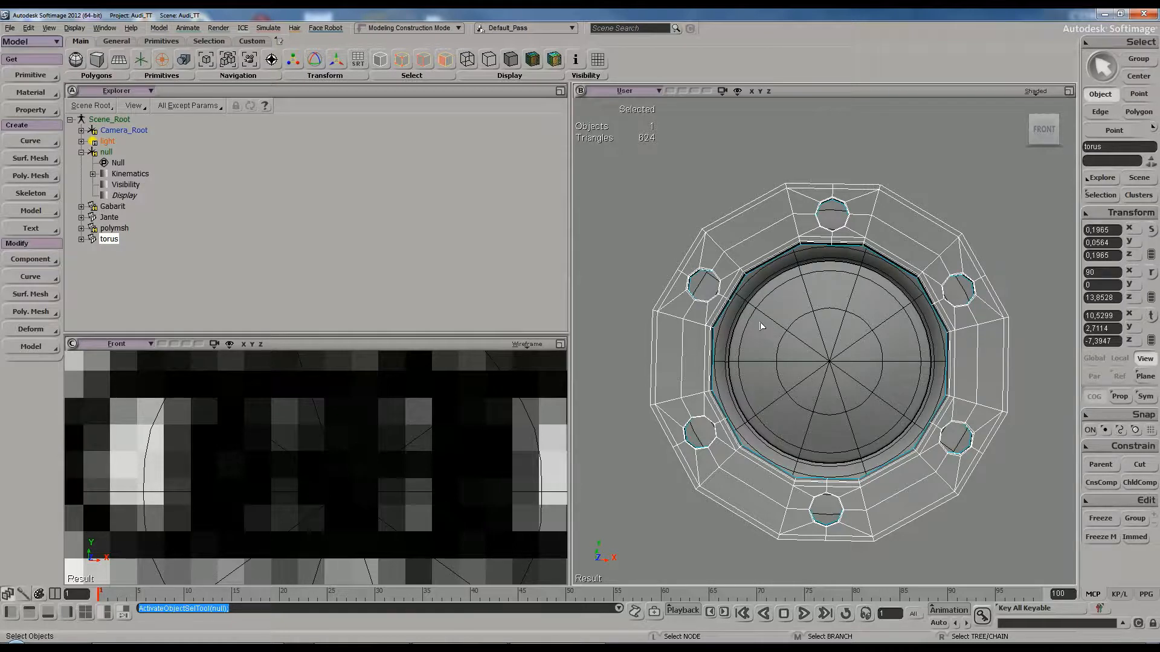
pyautogui.press('+')
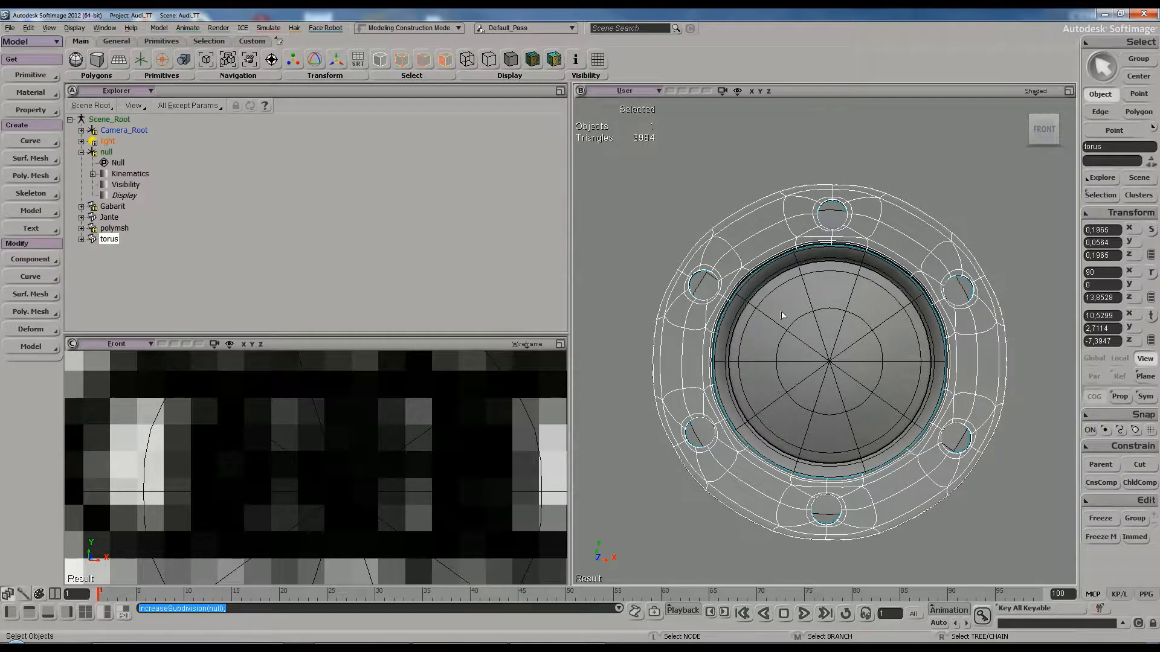
pyautogui.click(661, 234)
pyautogui.moveTo(682, 317); pyautogui.dragTo(730, 334, button='right')
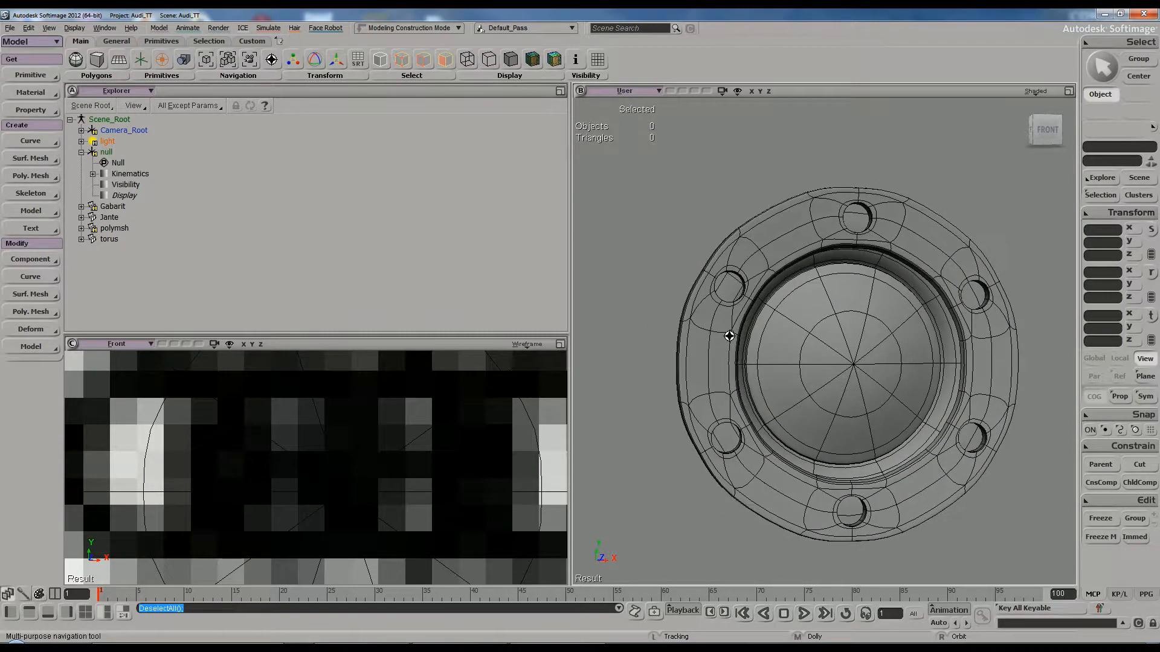
# Turn off Wireframe On Shaded in the User view and inspect the smooth-shaded flange from several angles
pyautogui.click(1034, 91)
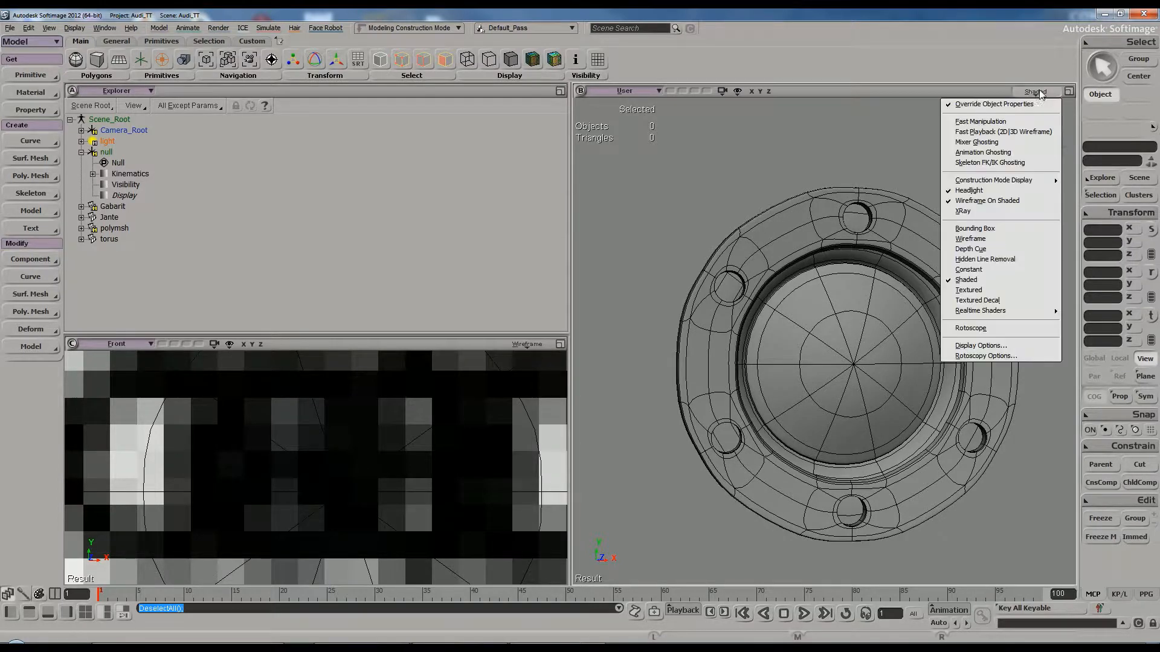
pyautogui.click(991, 200)
pyautogui.press('s')
pyautogui.moveTo(918, 265)
pyautogui.mouseDown(button='right')
pyautogui.moveTo(907, 251)
pyautogui.moveTo(886, 260)
pyautogui.moveTo(987, 256)
pyautogui.moveTo(952, 248)
pyautogui.mouseUp(button='right')
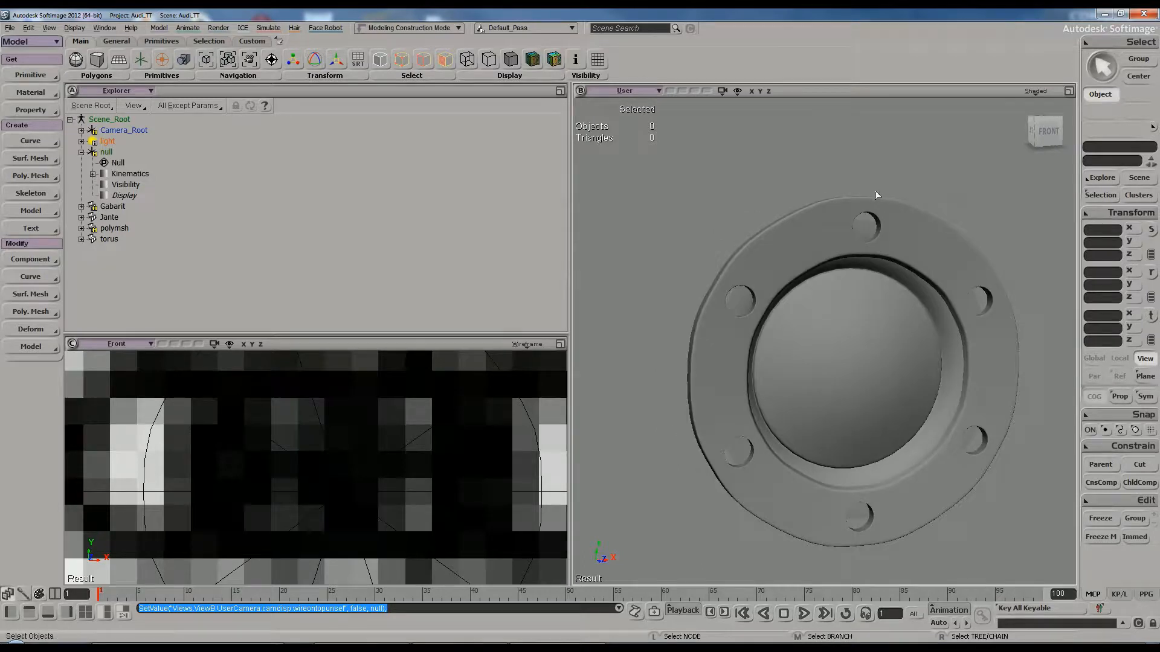
pyautogui.moveTo(710, 293); pyautogui.dragTo(704, 336, button='right')
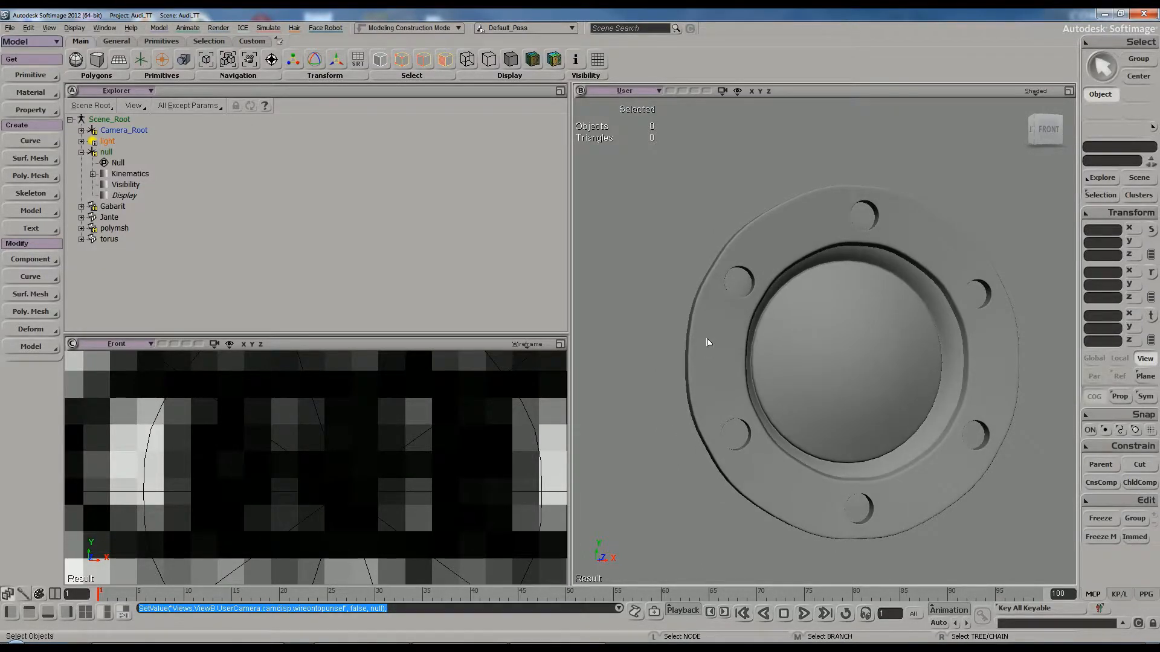
# Select the flange and lower its subdivision back to the unsmoothed base mesh
pyautogui.click(705, 338)
pyautogui.press('-')
pyautogui.press('-')
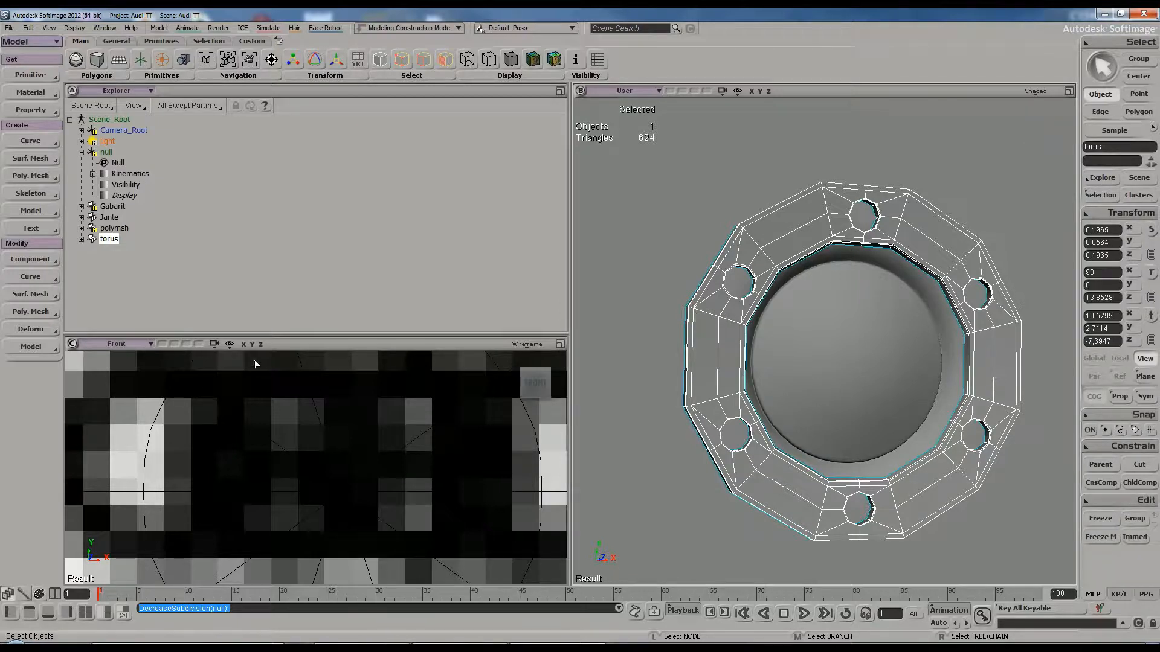
# Expand the Front view to full height, turn off its Rotoscope image and frame the whole flange in it
pyautogui.rightClick(560, 344)
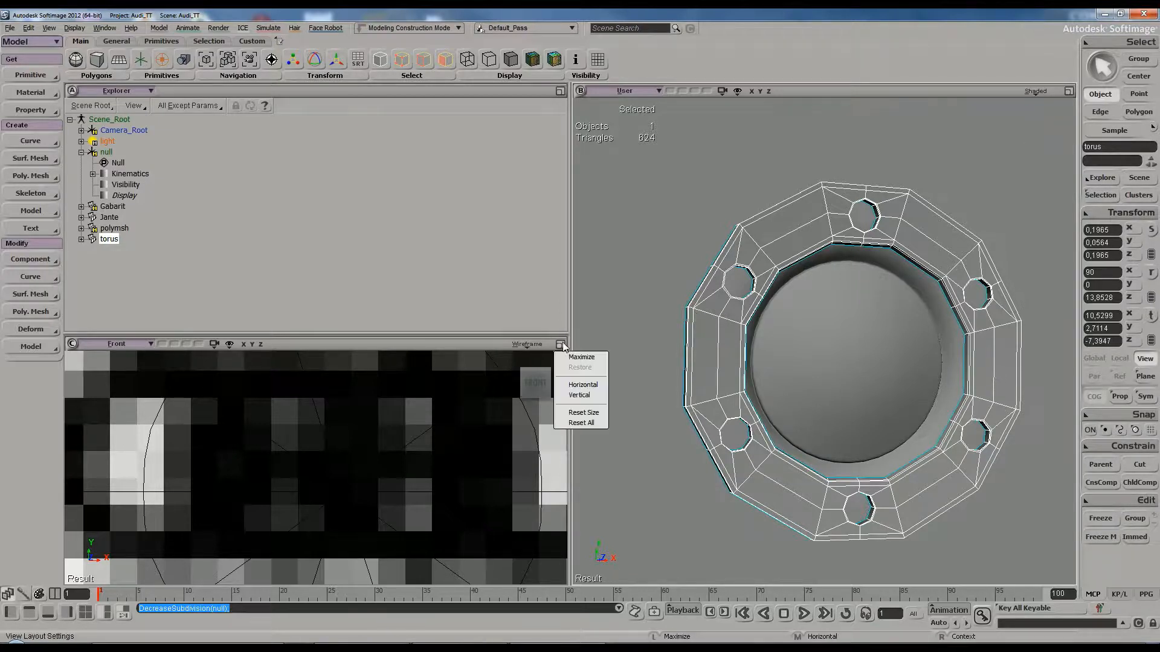
pyautogui.click(584, 386)
pyautogui.press('f')
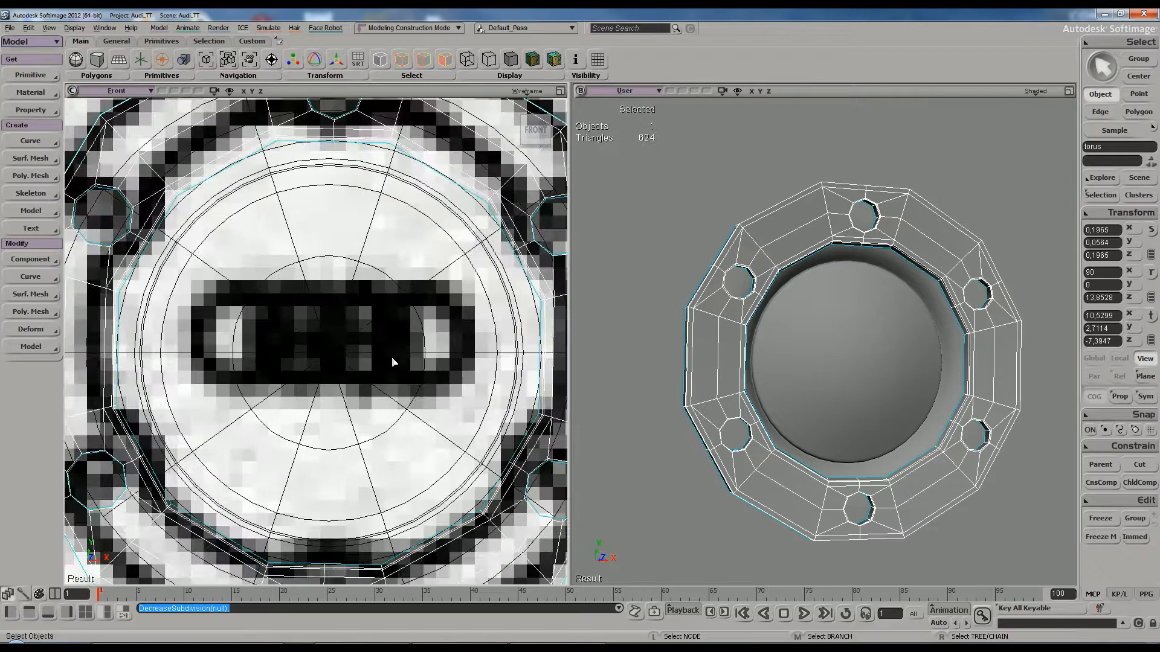
pyautogui.click(532, 91)
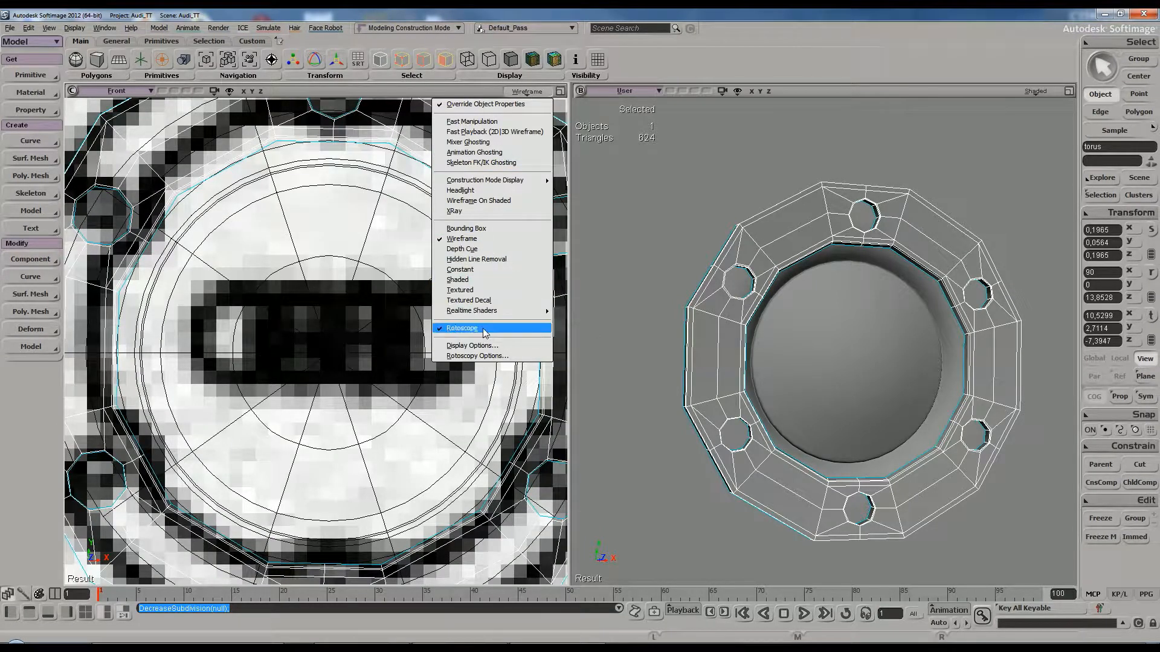
pyautogui.click(484, 330)
pyautogui.press('f')
pyautogui.press('s')
pyautogui.moveTo(430, 326); pyautogui.dragTo(450, 343)
pyautogui.moveTo(449, 342); pyautogui.dragTo(412, 332, button='middle')
pyautogui.moveTo(412, 332); pyautogui.dragTo(418, 330)
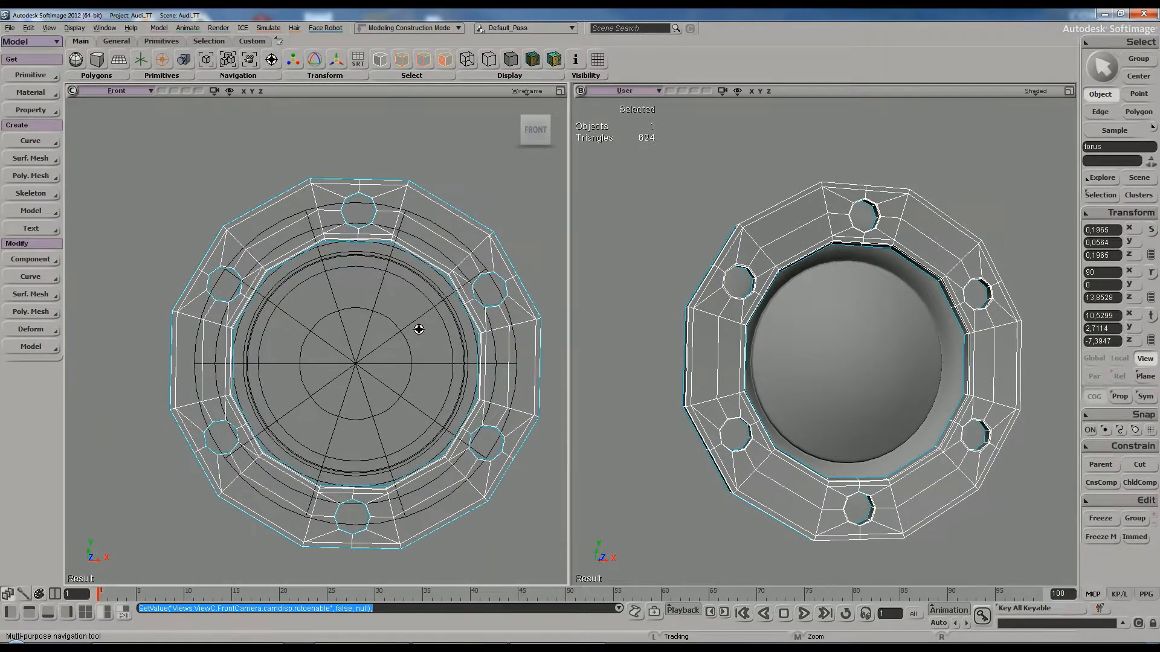
# Select the outer-edge points beside the top and upper-left bolt holes, and show Selection Info in the Front view
pyautogui.scroll(3, 397, 298)
pyautogui.press('t')
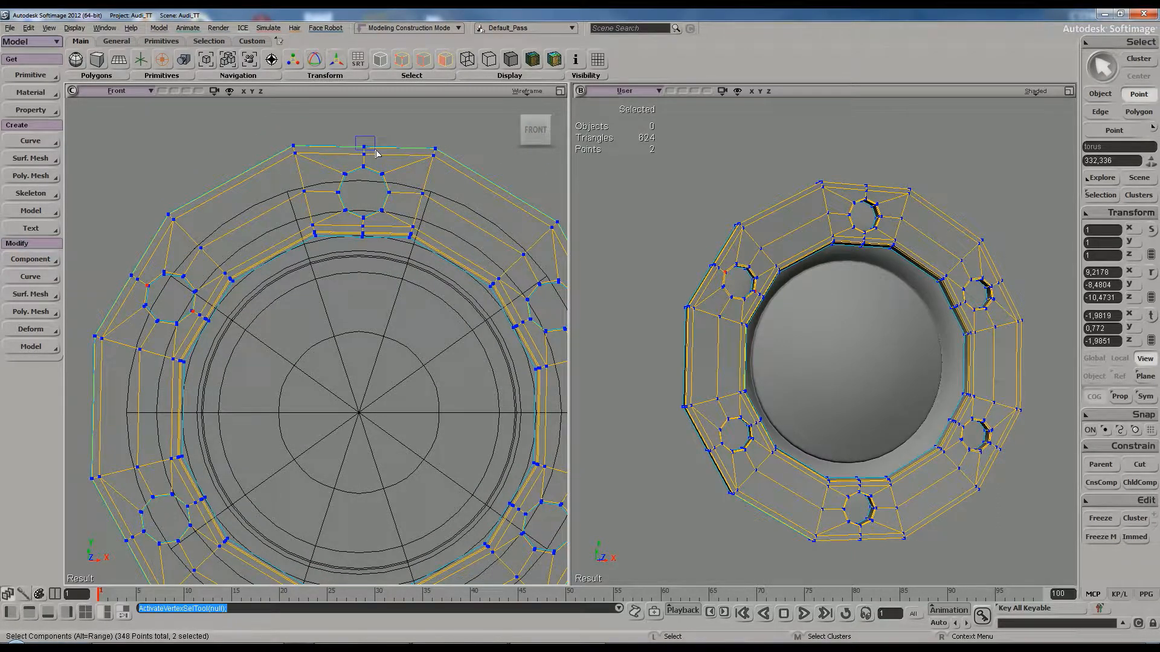
pyautogui.keyDown('shift'); pyautogui.moveTo(377, 154); pyautogui.dragTo(377, 154); pyautogui.keyUp('shift')
pyautogui.keyDown('shift'); pyautogui.moveTo(117, 253); pyautogui.dragTo(136, 286); pyautogui.keyUp('shift')
pyautogui.click(229, 91)
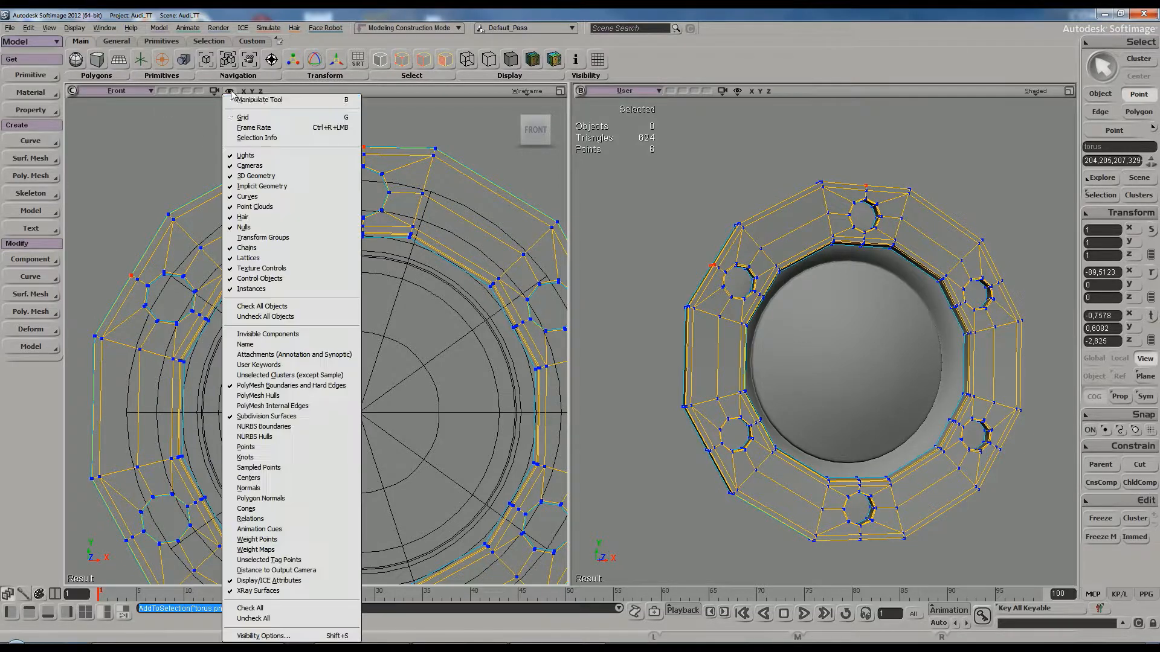
pyautogui.click(239, 144)
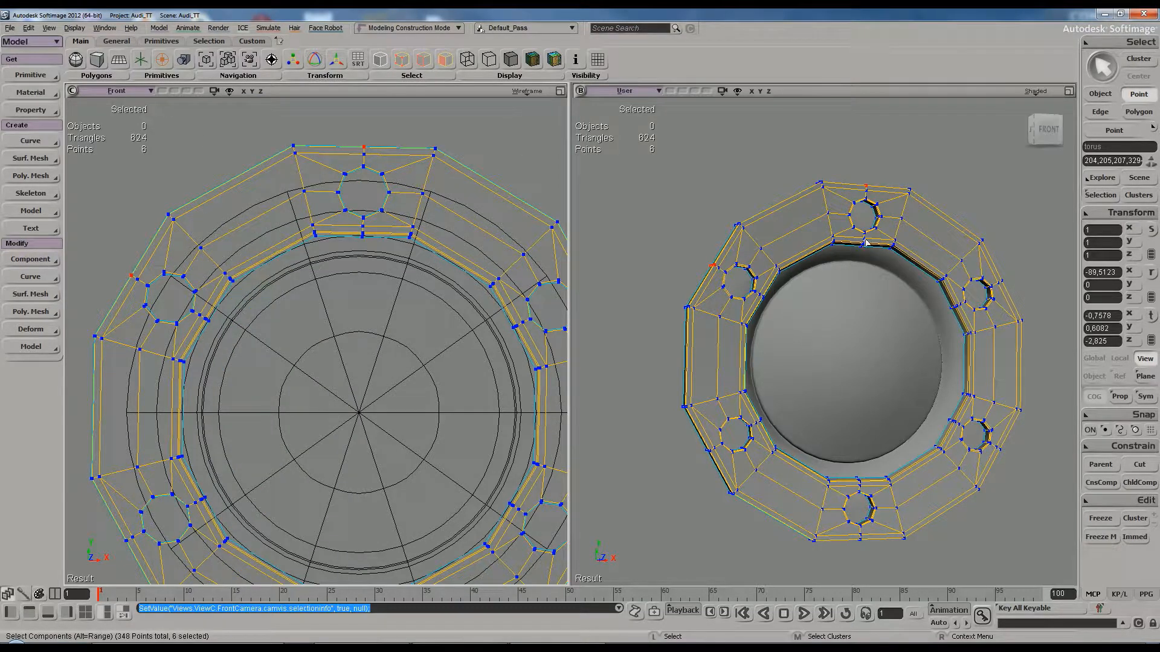
# Add the outer-edge points beside the lower-left and bottom bolt holes to the point selection
pyautogui.press('s')
pyautogui.moveTo(768, 190); pyautogui.dragTo(852, 210, button='right')
pyautogui.moveTo(851, 210); pyautogui.dragTo(832, 232, button='middle')
pyautogui.moveTo(832, 232); pyautogui.dragTo(821, 258)
pyautogui.moveTo(821, 259); pyautogui.dragTo(820, 264, button='middle')
pyautogui.moveTo(820, 264); pyautogui.dragTo(691, 289, button='right')
pyautogui.moveTo(285, 367); pyautogui.dragTo(357, 287)
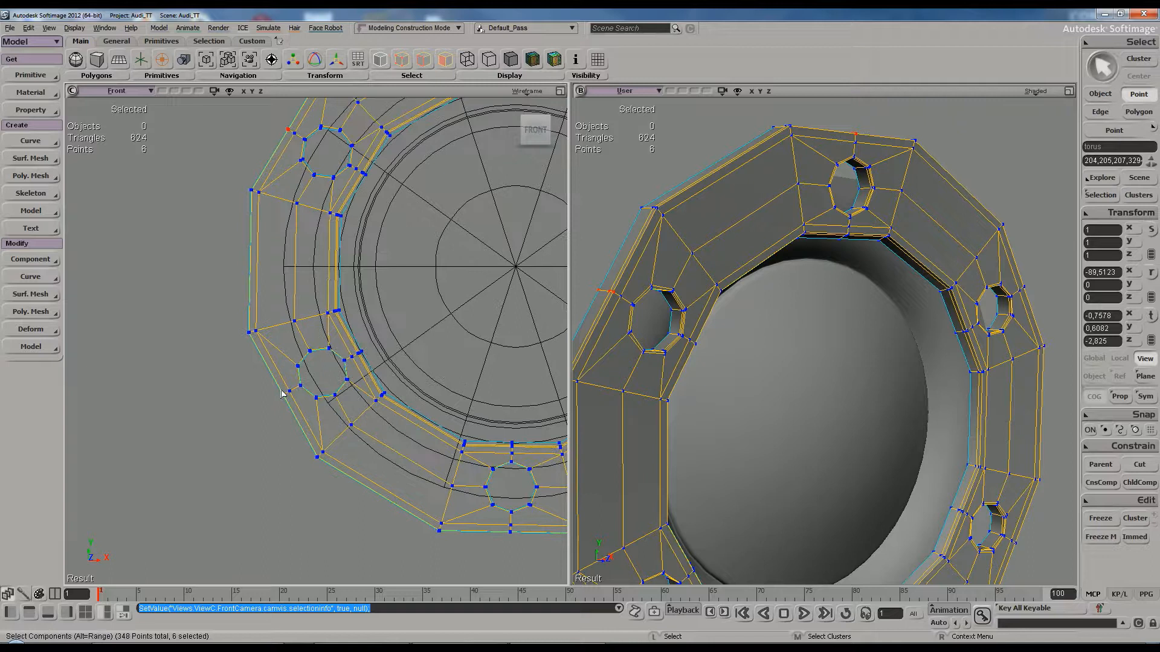
pyautogui.keyDown('shift'); pyautogui.moveTo(271, 389); pyautogui.dragTo(192, 282); pyautogui.keyUp('shift')
pyautogui.press('s')
pyautogui.keyDown('shift'); pyautogui.moveTo(381, 404); pyautogui.dragTo(354, 388); pyautogui.keyUp('shift')
pyautogui.press('s')
pyautogui.moveTo(424, 351); pyautogui.dragTo(235, 438)
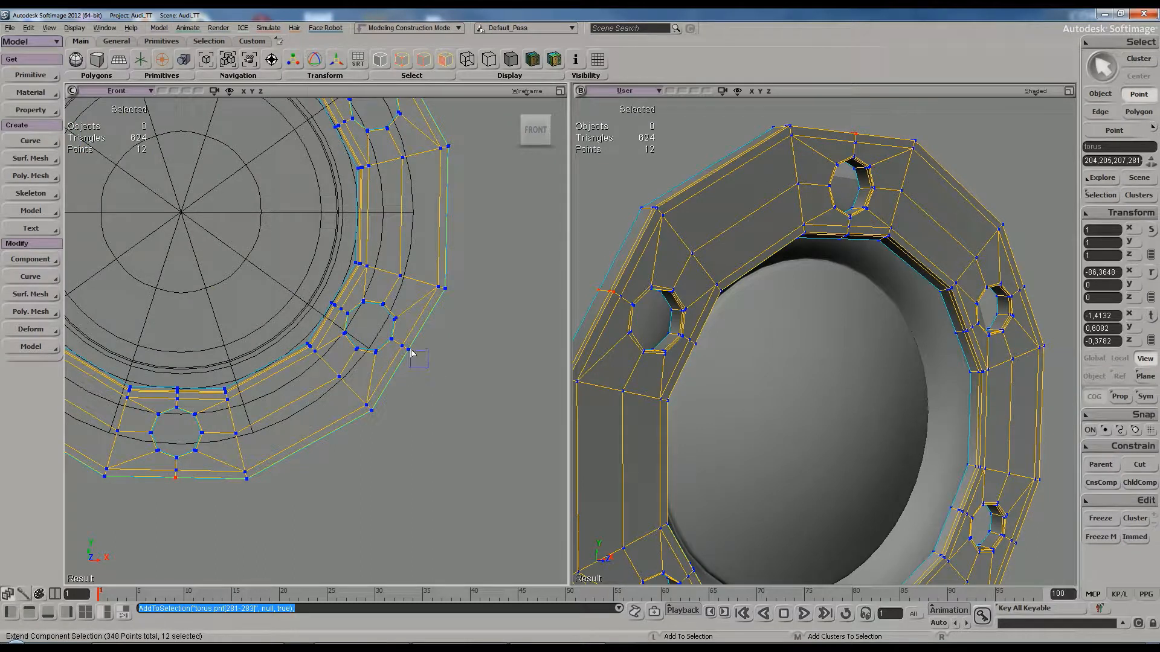
# Add the outer-edge points beside the lower-right and upper-right bolt holes to the point selection
pyautogui.keyDown('shift'); pyautogui.moveTo(407, 349); pyautogui.dragTo(405, 348); pyautogui.keyUp('shift')
pyautogui.press('s')
pyautogui.moveTo(440, 251); pyautogui.dragTo(452, 377)
pyautogui.keyDown('shift'); pyautogui.moveTo(444, 283); pyautogui.dragTo(421, 273); pyautogui.keyUp('shift')
pyautogui.scroll(-2, 240, 284)
pyautogui.press('s')
pyautogui.moveTo(269, 295); pyautogui.dragTo(306, 293)
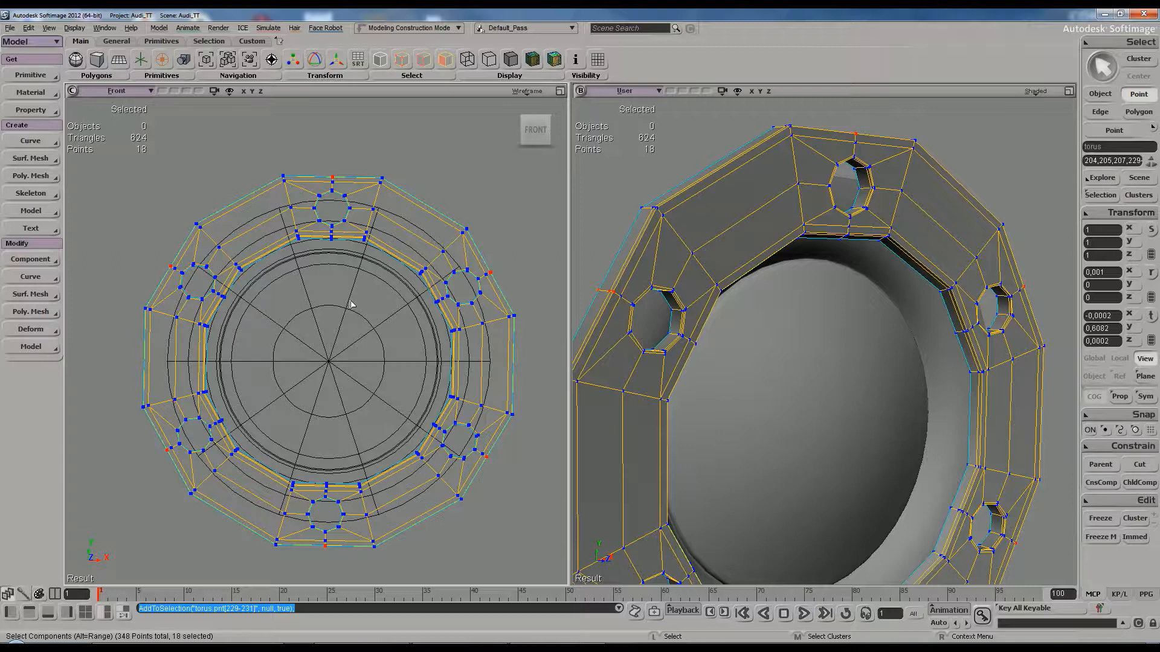
# Scale the selected outer-edge points outward by about 1.02 in X and Y to round the flange's outline
pyautogui.press('x')
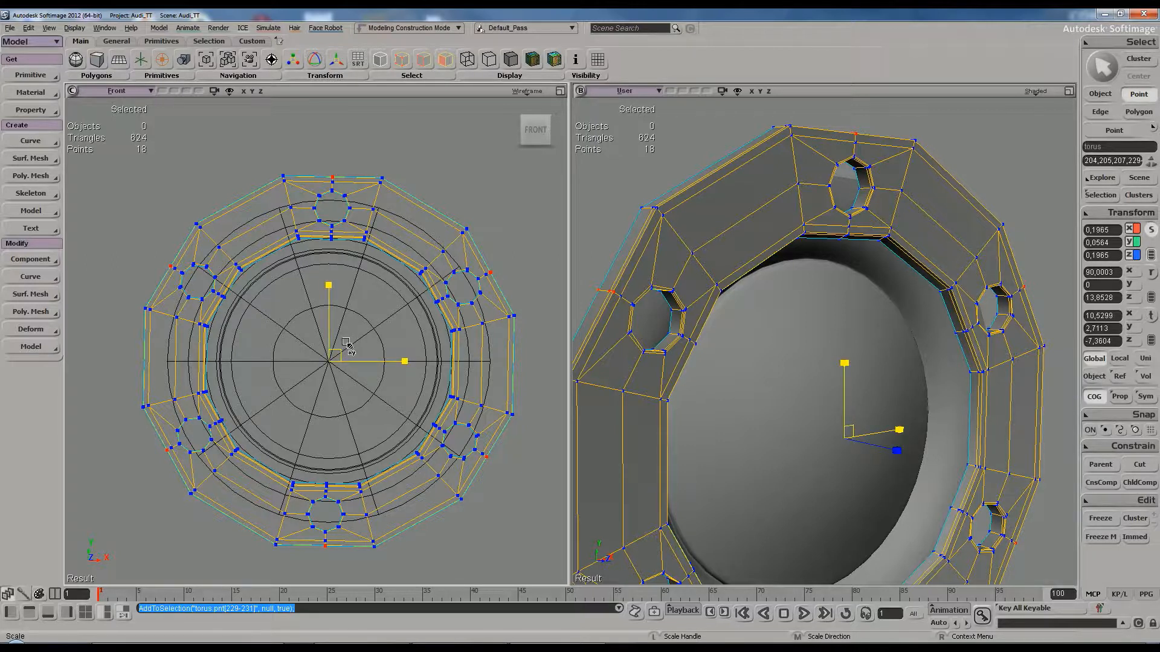
pyautogui.moveTo(347, 343); pyautogui.dragTo(351, 344)
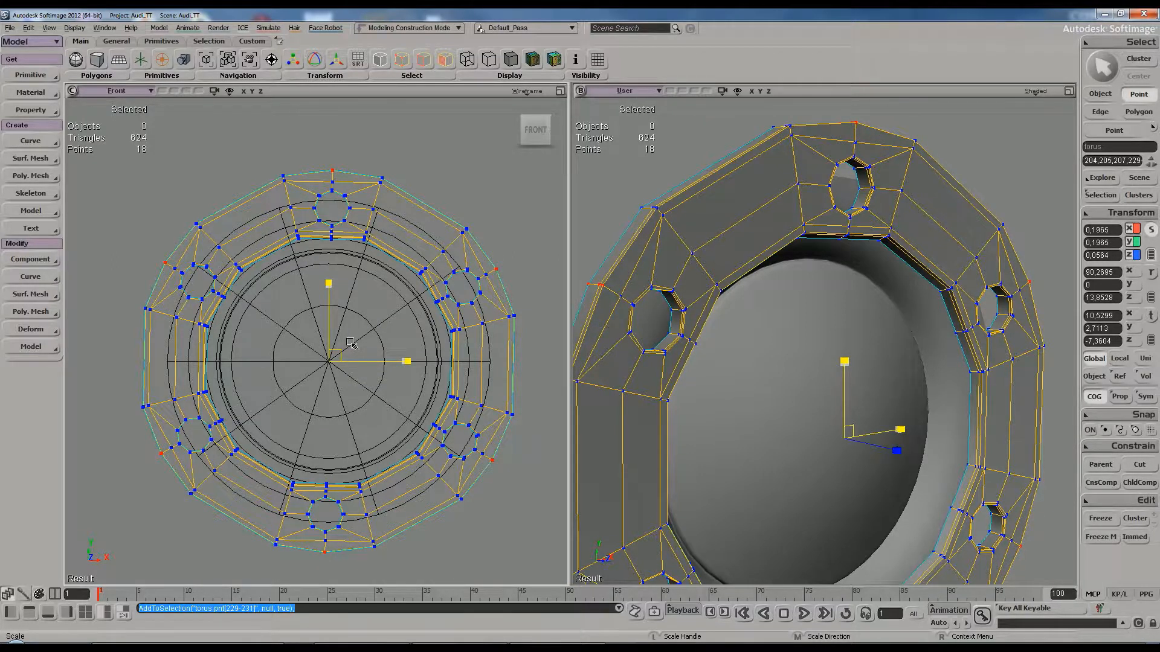
pyautogui.moveTo(351, 343); pyautogui.dragTo(350, 343)
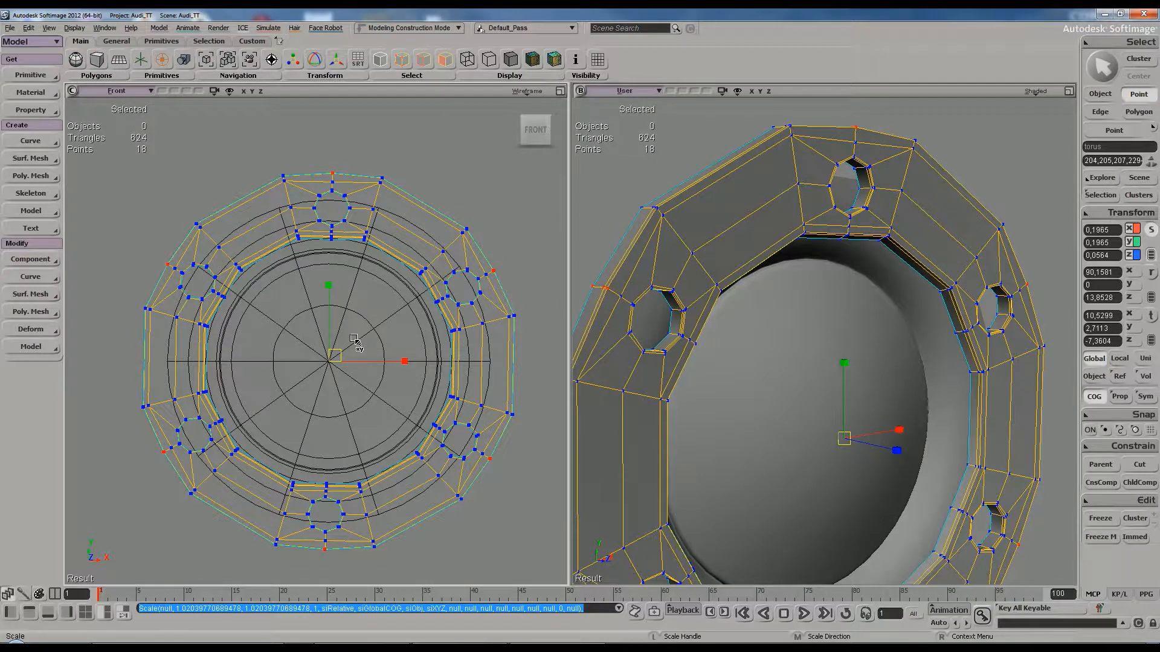
# Raise the flange's subdivision level, clear the selection and inspect the roundness of its smoothed outer edge
pyautogui.press('+')
pyautogui.press('space')
pyautogui.click(446, 204)
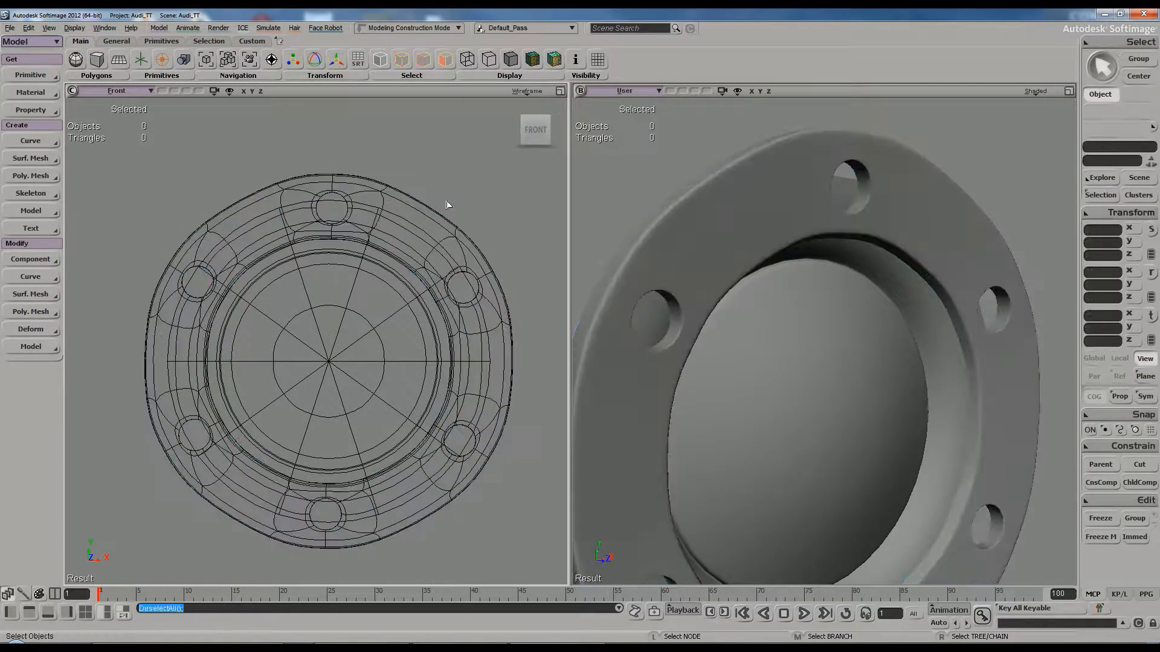
pyautogui.press('s')
pyautogui.scroll(-3, 745, 254)
pyautogui.moveTo(745, 254)
pyautogui.mouseDown(button='right')
pyautogui.moveTo(694, 256)
pyautogui.moveTo(734, 264)
pyautogui.mouseUp(button='right')
# Select the flange, return it to its unsmoothed base mesh and activate the Split Edge tool
pyautogui.click(259, 219)
pyautogui.click(252, 204)
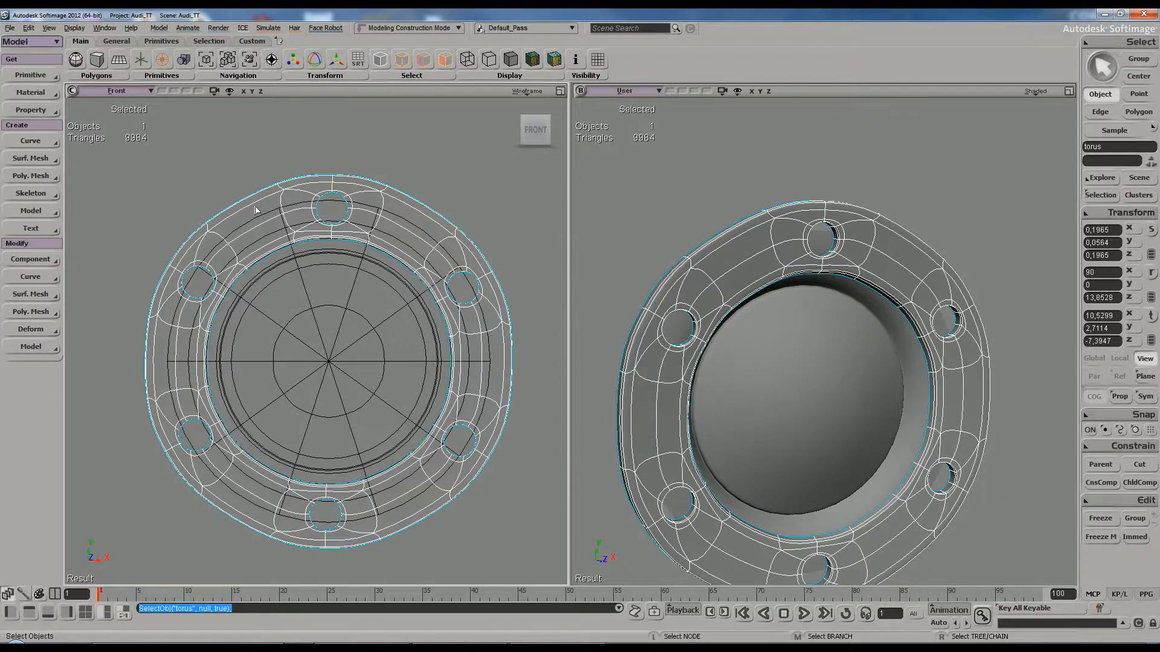
pyautogui.press('-')
pyautogui.press('-')
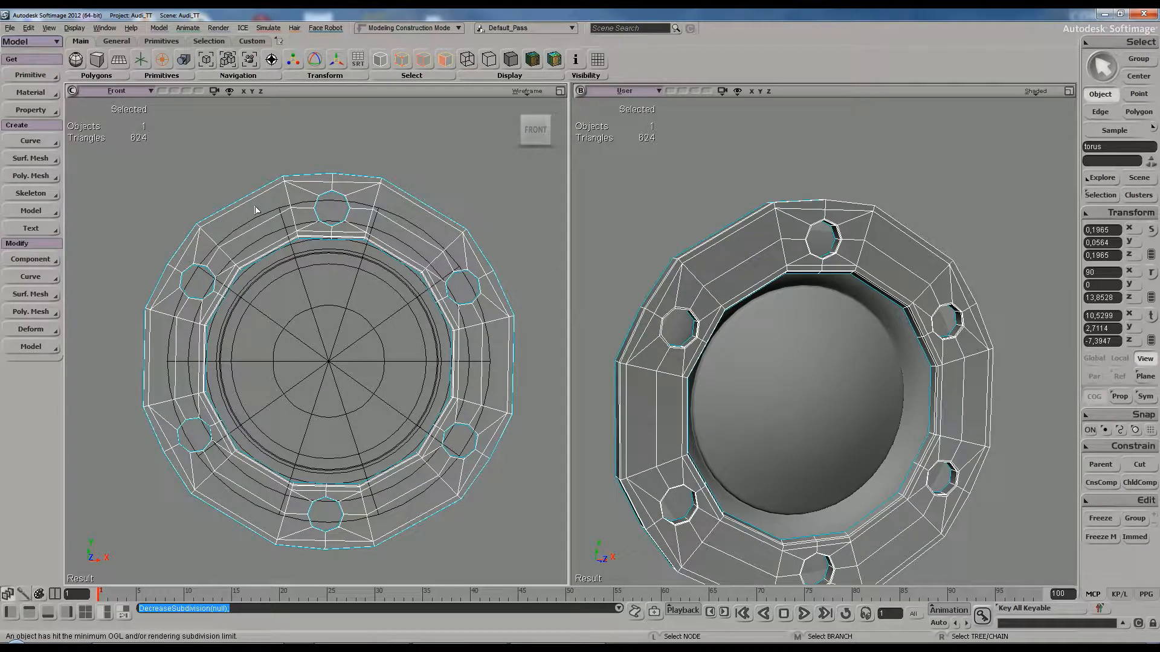
pyautogui.press('\\')
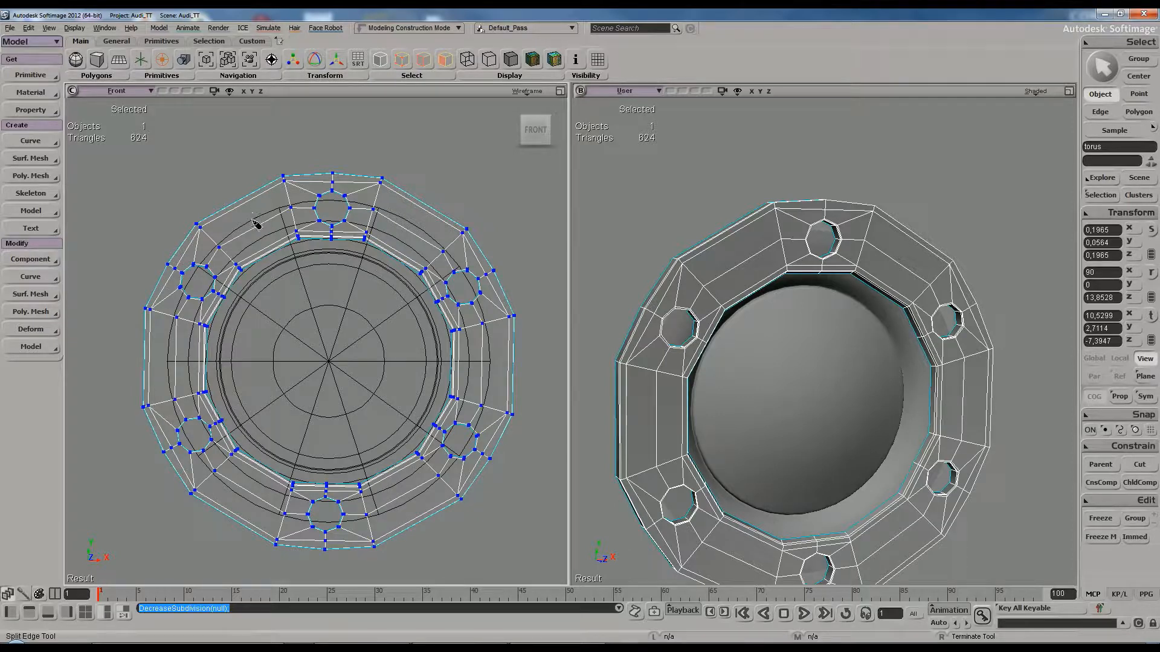
# Undo the subdivision changes, the scaling of the outer-edge points and the last addition to the point selection
pyautogui.hotkey('ctrl', 'z')
pyautogui.hotkey('ctrl', 'z')
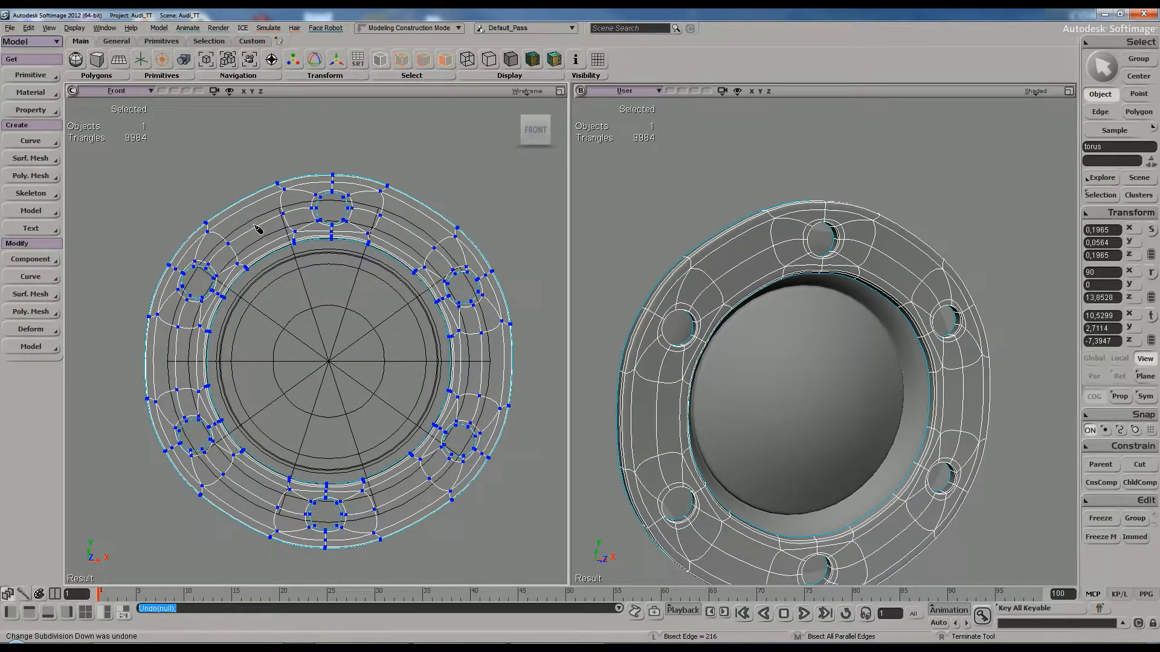
pyautogui.hotkey('ctrl', 'z')
pyautogui.hotkey('ctrl', 'z')
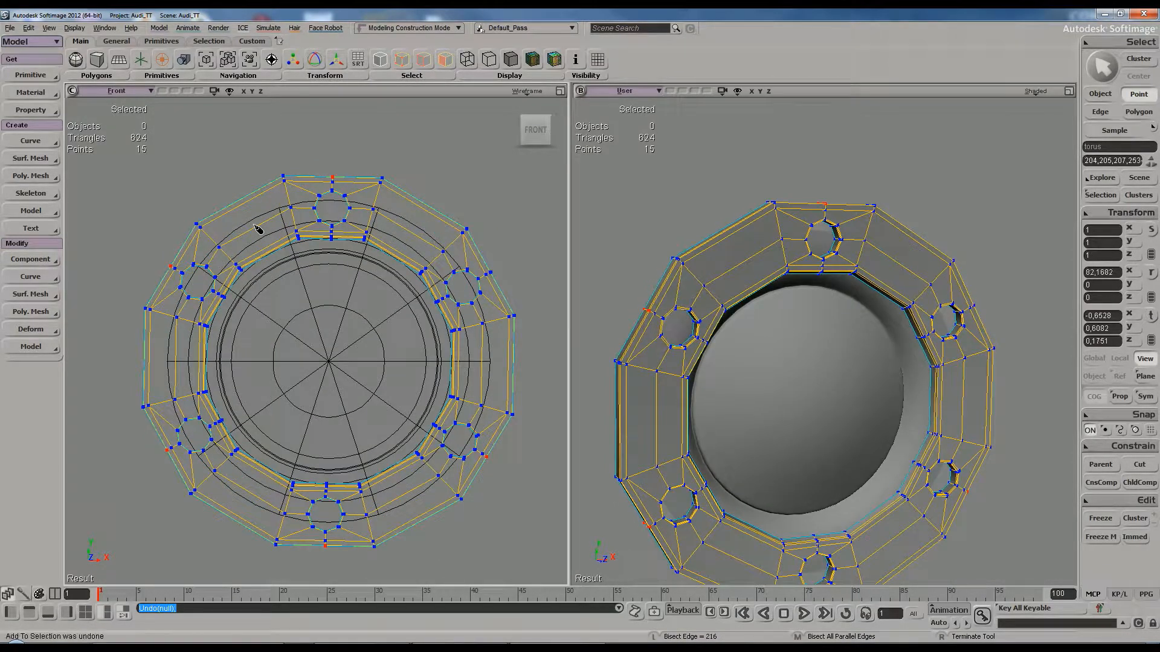
# Split all parallel edges near their midpoints in each of the flange's six sections between neighbouring bolt holes
pyautogui.press('space')
pyautogui.press('\\')
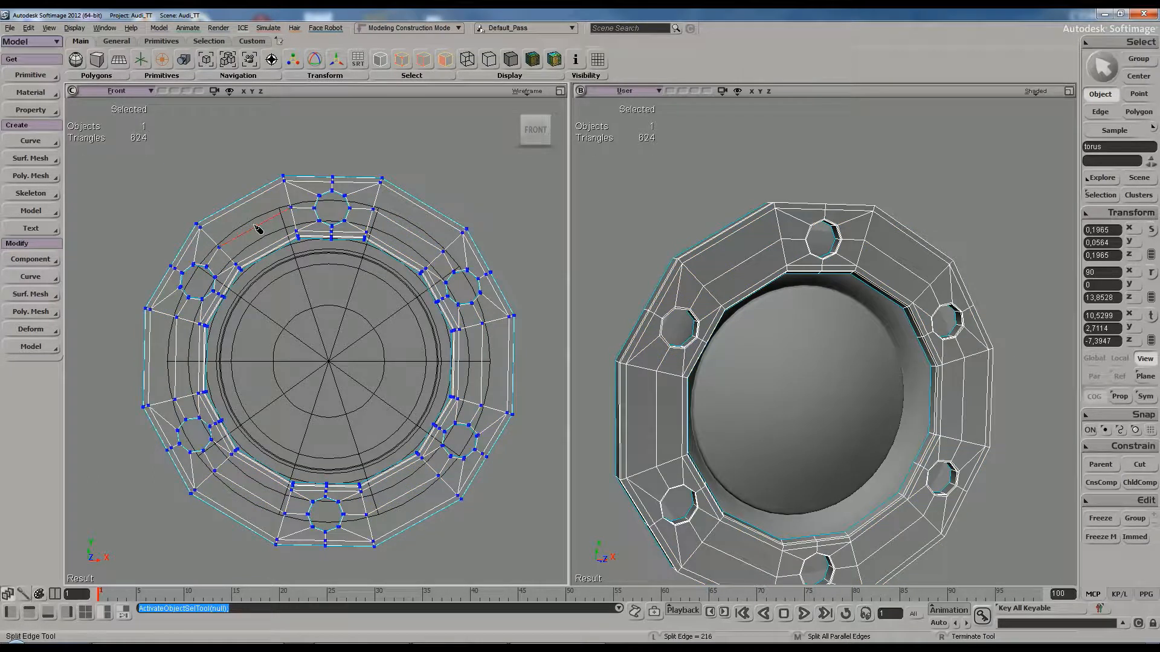
pyautogui.middleClick(258, 234)
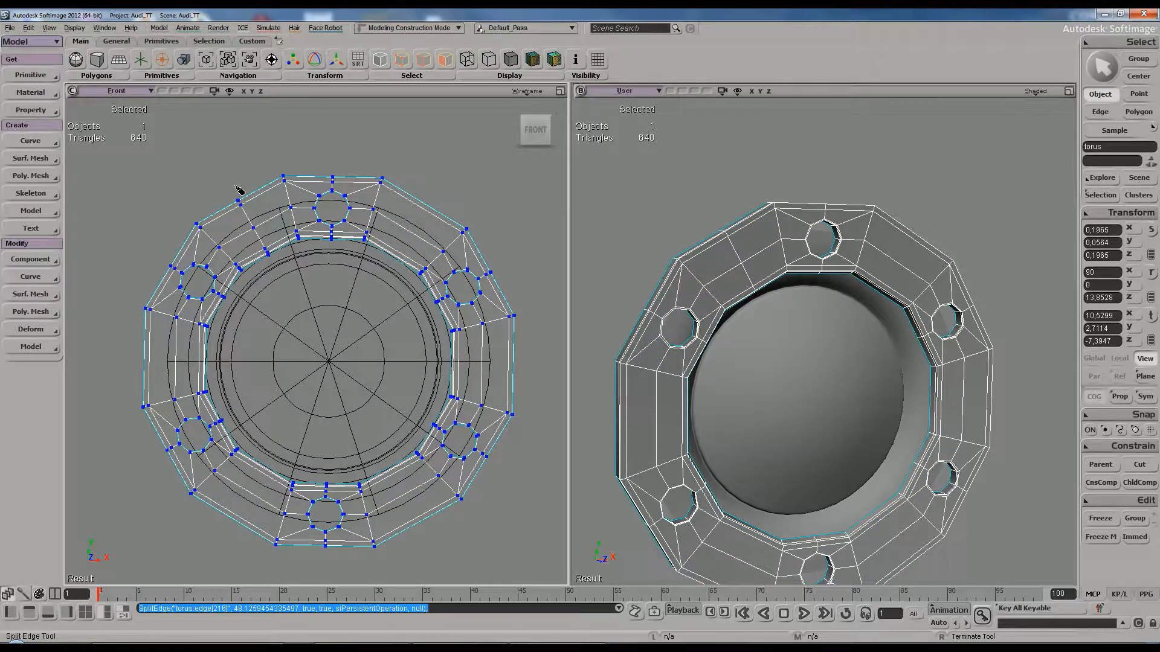
pyautogui.middleClick(406, 230)
pyautogui.middleClick(489, 370)
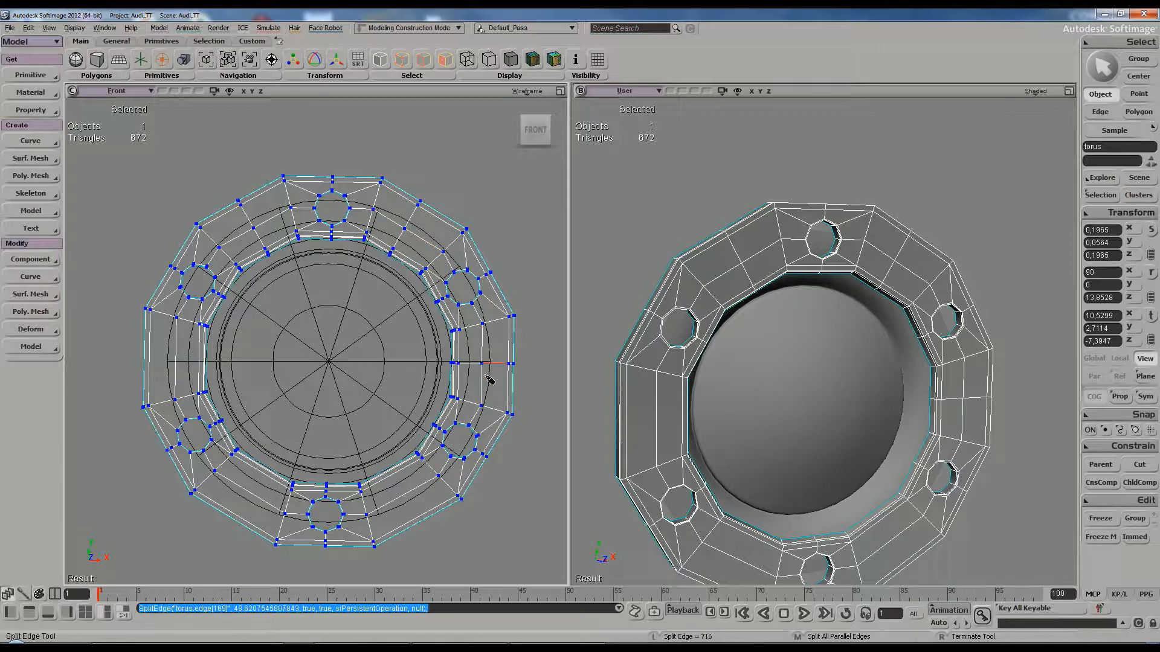
pyautogui.middleClick(411, 498)
pyautogui.middleClick(254, 501)
pyautogui.middleClick(176, 364)
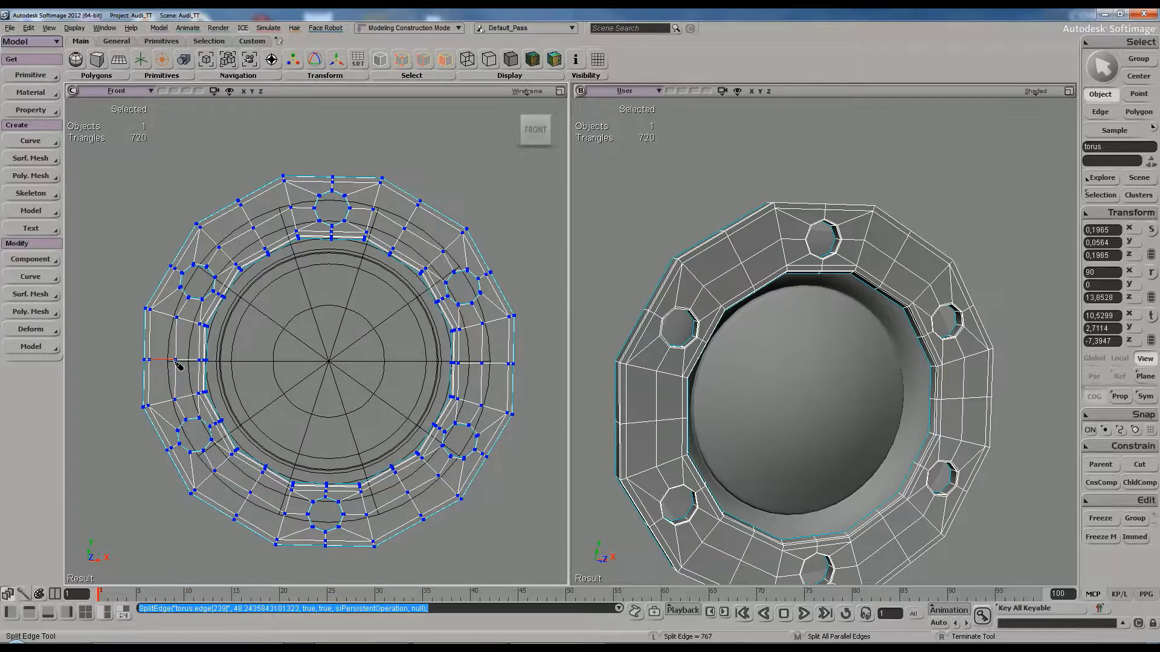
pyautogui.rightClick(174, 363)
# Select the outer-edge points midway along the flange's left, upper-left and top sides, from the leftmost split to the top bolt hole
pyautogui.press('t')
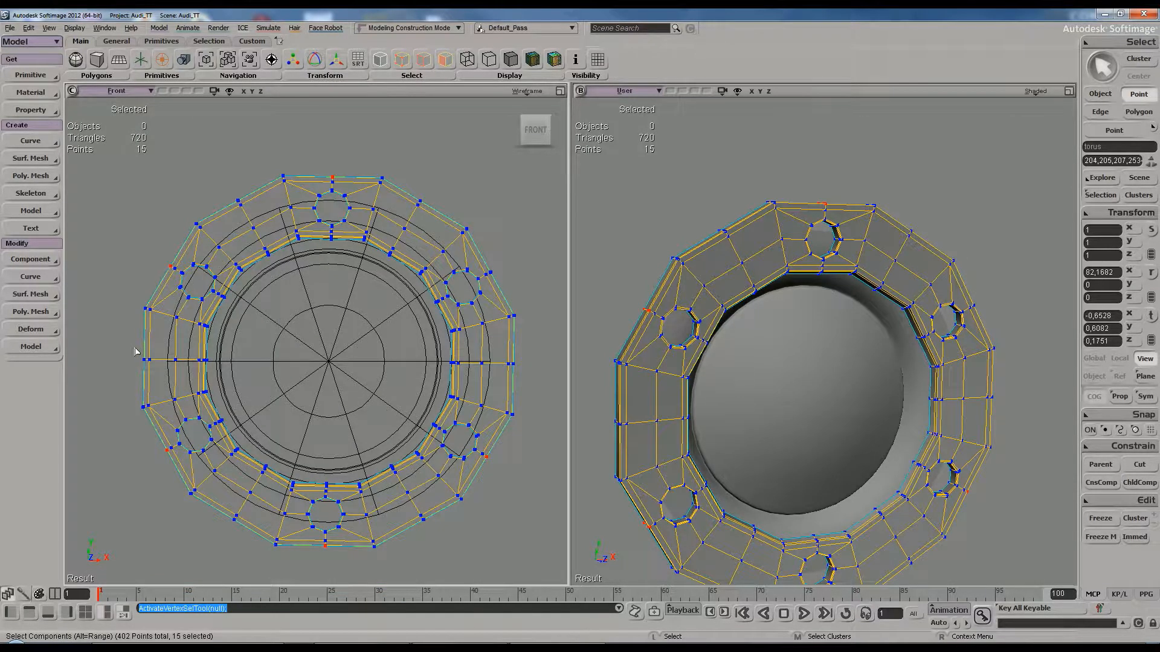
pyautogui.click(138, 365)
pyautogui.press('e')
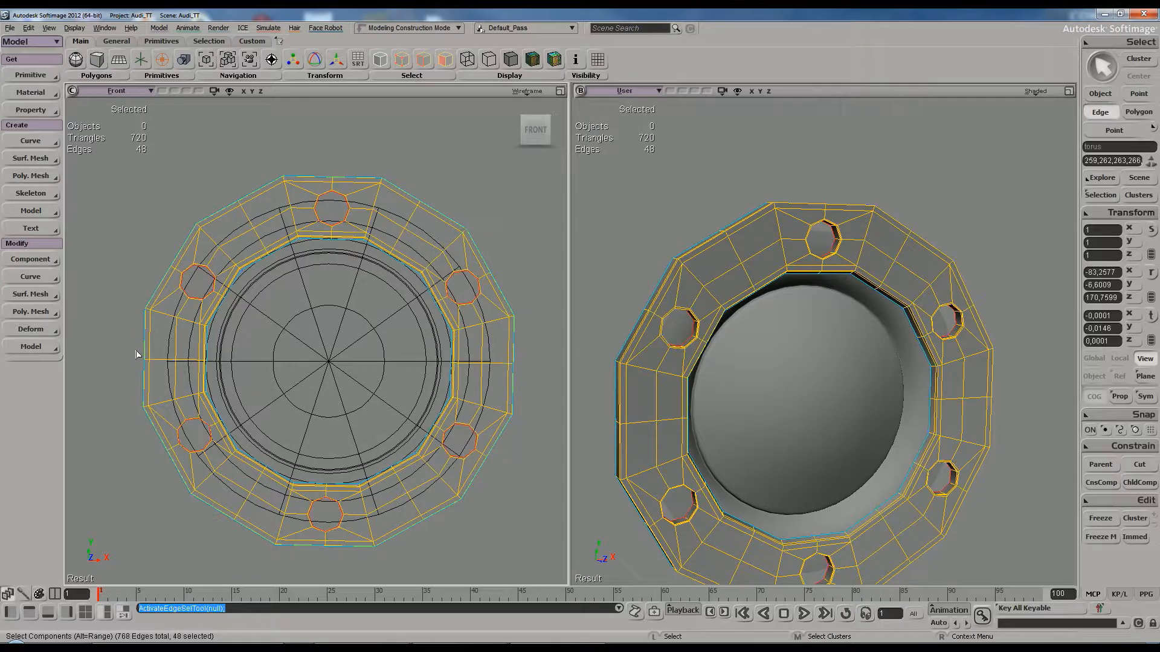
pyautogui.press('t')
pyautogui.keyDown('shift'); pyautogui.moveTo(126, 353); pyautogui.dragTo(157, 384); pyautogui.keyUp('shift')
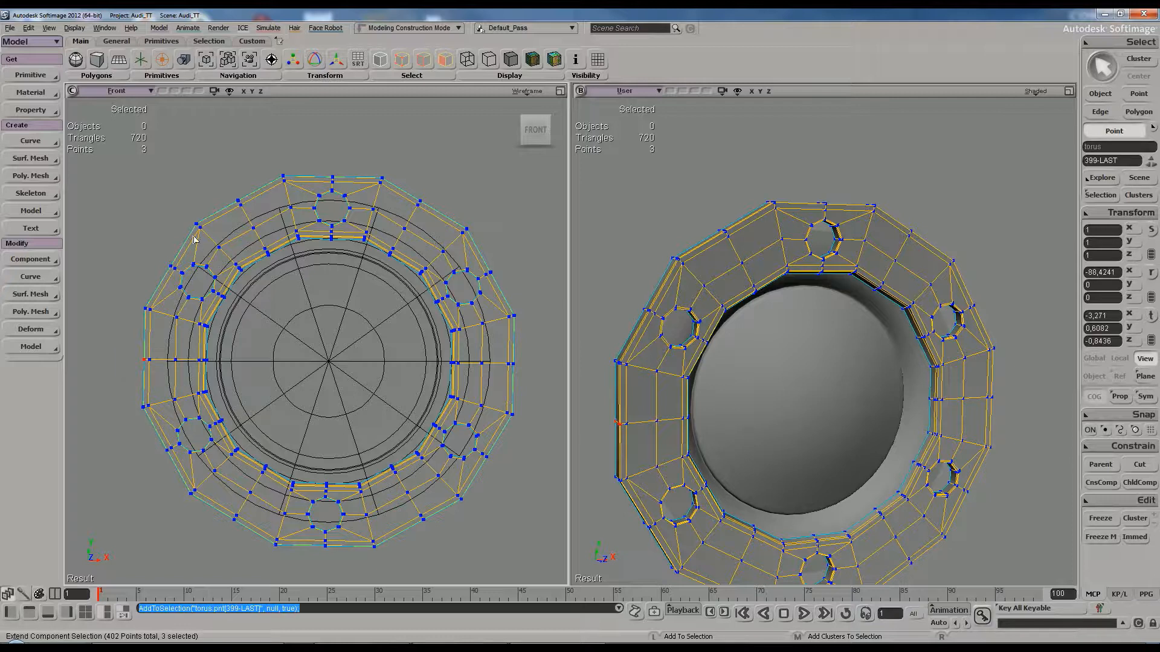
pyautogui.keyDown('shift'); pyautogui.moveTo(161, 263); pyautogui.dragTo(176, 274); pyautogui.keyUp('shift')
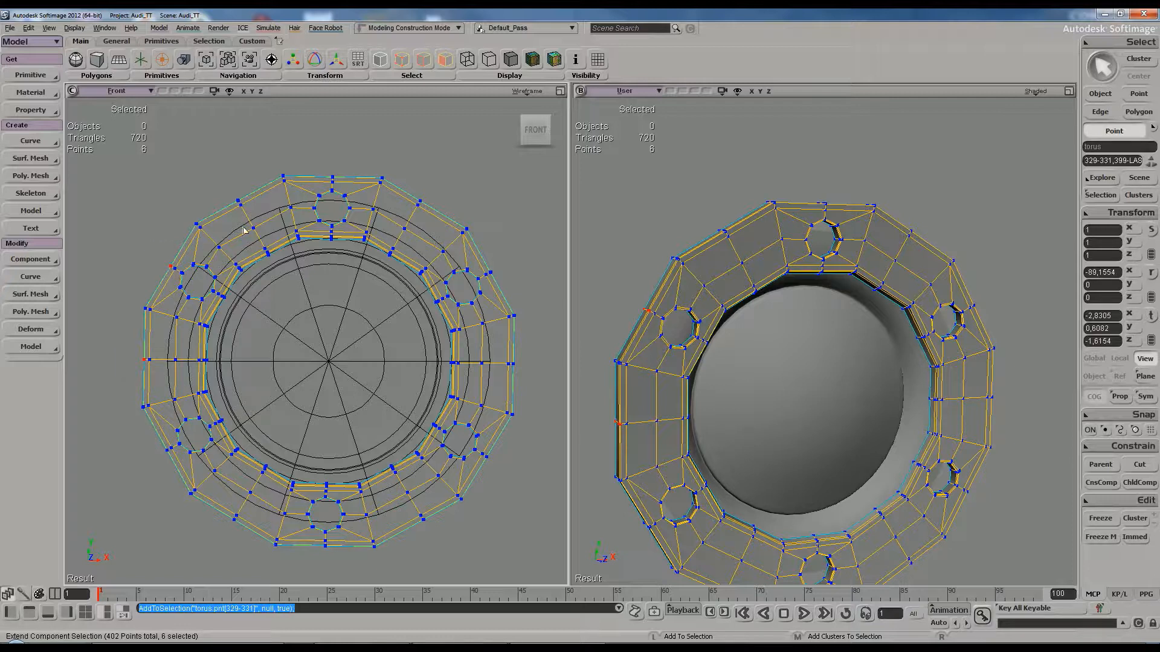
pyautogui.keyDown('shift'); pyautogui.moveTo(224, 180); pyautogui.dragTo(243, 207); pyautogui.keyUp('shift')
pyautogui.keyDown('shift'); pyautogui.moveTo(327, 163); pyautogui.dragTo(341, 183); pyautogui.keyUp('shift')
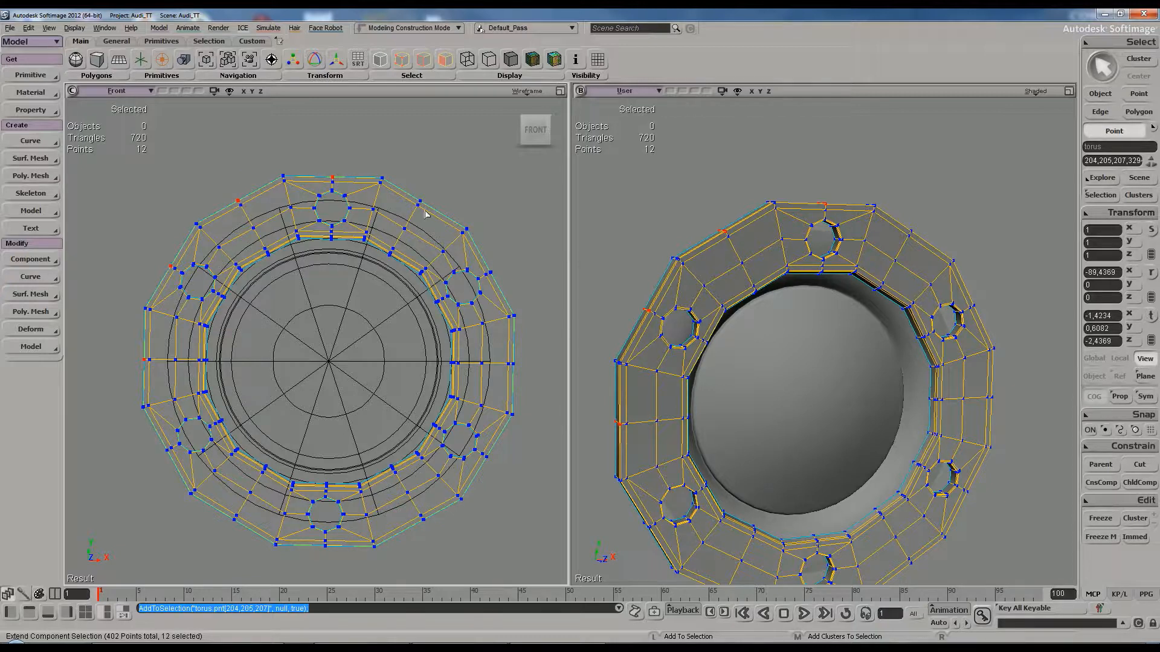
# Add the outer-edge midpoints from the upper-right split around to the lower-right bolt hole to the selection
pyautogui.keyDown('shift'); pyautogui.moveTo(417, 192); pyautogui.dragTo(433, 211); pyautogui.keyUp('shift')
pyautogui.scroll(2, 523, 282)
pyautogui.press('s')
pyautogui.moveTo(518, 254); pyautogui.dragTo(489, 268)
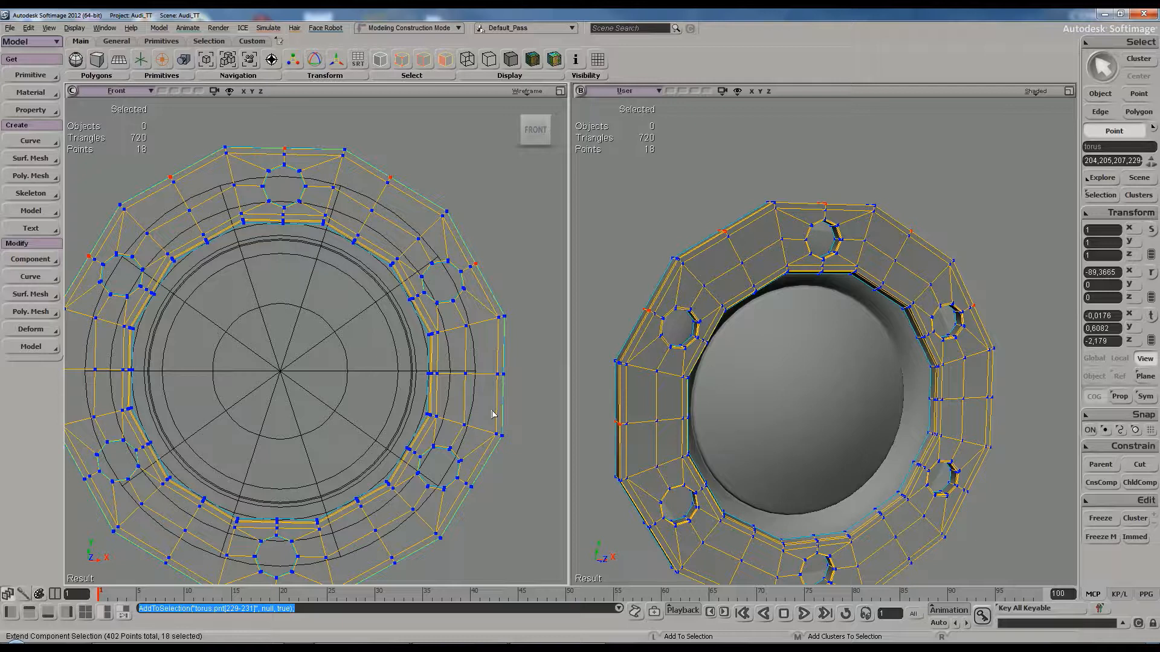
pyautogui.keyDown('shift'); pyautogui.moveTo(511, 380); pyautogui.dragTo(499, 369); pyautogui.keyUp('shift')
pyautogui.keyDown('shift'); pyautogui.moveTo(469, 485); pyautogui.dragTo(469, 483); pyautogui.keyUp('shift')
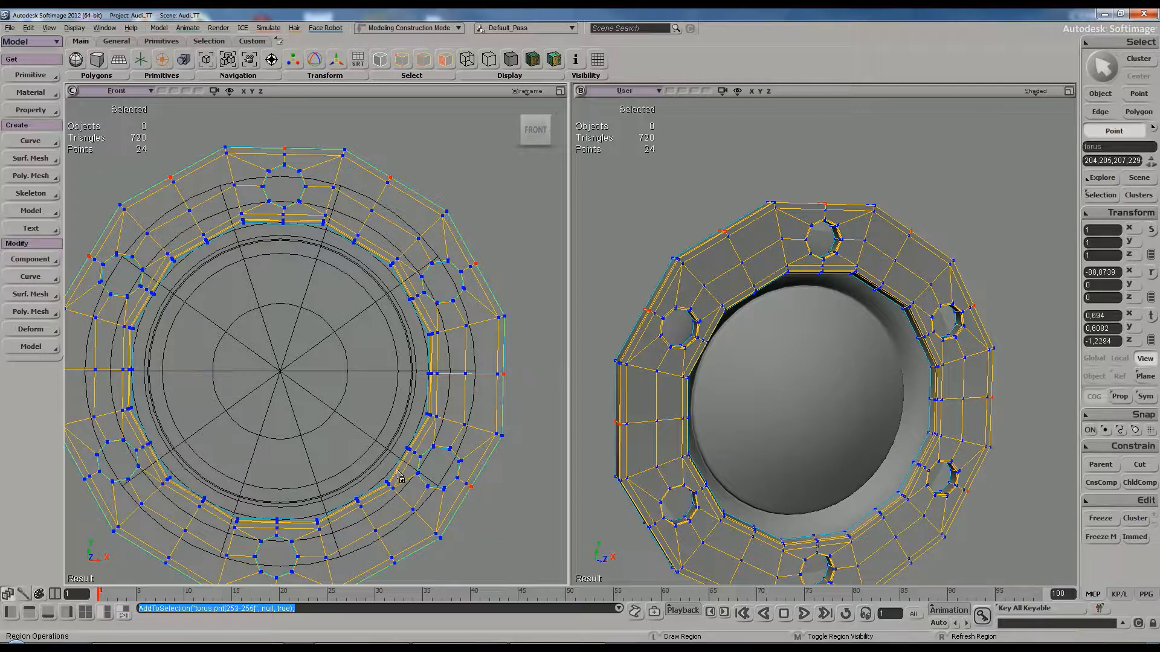
pyautogui.moveTo(400, 467); pyautogui.dragTo(404, 449)
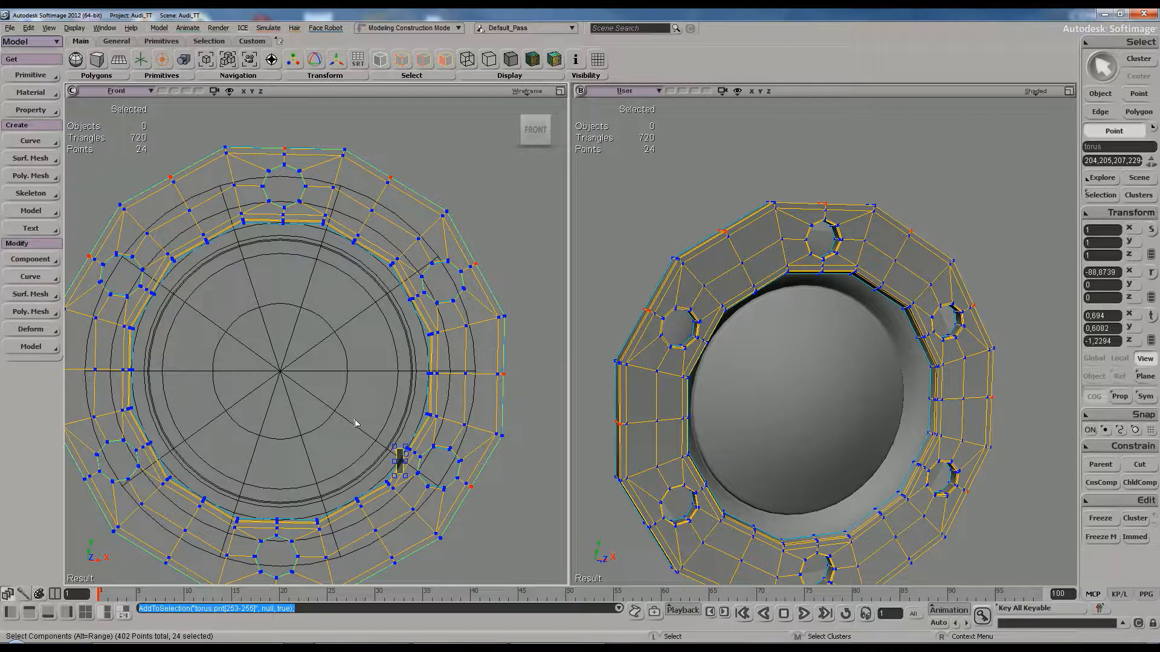
pyautogui.press('q')
pyautogui.moveTo(291, 374); pyautogui.dragTo(369, 461)
pyautogui.click(359, 378)
pyautogui.press('space')
# Add the outer-edge points at the split between the lower-right and bottom bolt holes to the selection
pyautogui.press('s')
pyautogui.moveTo(375, 413); pyautogui.dragTo(381, 351)
pyautogui.press('s')
pyautogui.moveTo(396, 388); pyautogui.dragTo(393, 378, button='middle')
pyautogui.moveTo(392, 378); pyautogui.dragTo(336, 366)
pyautogui.press('t')
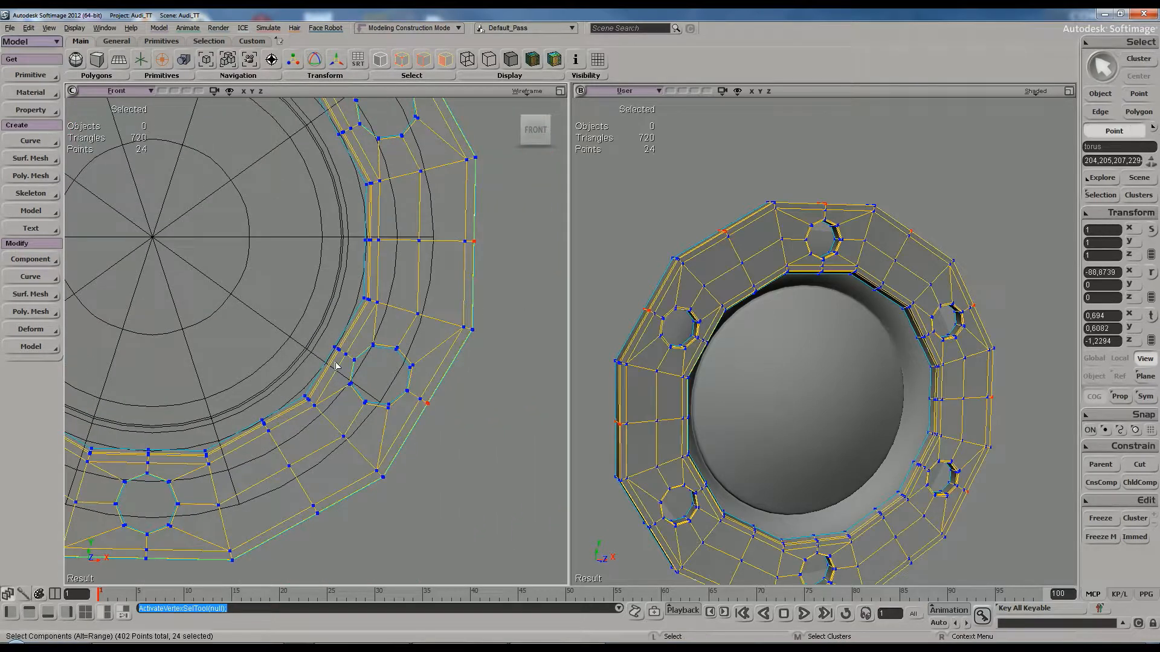
pyautogui.keyDown('shift'); pyautogui.click(317, 513); pyautogui.keyUp('shift')
pyautogui.press('s')
pyautogui.moveTo(237, 413); pyautogui.dragTo(252, 410)
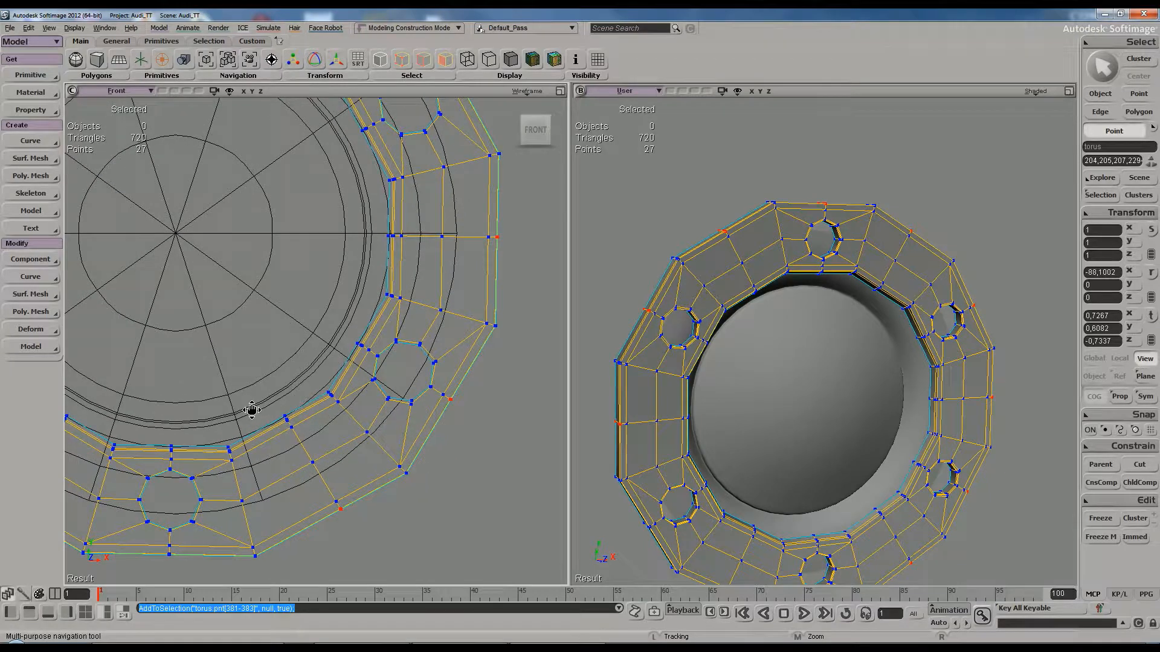
pyautogui.moveTo(470, 430); pyautogui.dragTo(444, 395)
pyautogui.keyDown('shift'); pyautogui.moveTo(510, 251); pyautogui.dragTo(493, 233); pyautogui.keyUp('shift')
# Add the outer-edge points at the bottom bolt hole, the lower-left split and the lower-left bolt hole to the selection
pyautogui.press('s')
pyautogui.moveTo(212, 337); pyautogui.dragTo(294, 288)
pyautogui.keyDown('shift'); pyautogui.moveTo(340, 486); pyautogui.dragTo(299, 462); pyautogui.keyUp('shift')
pyautogui.keyDown('shift'); pyautogui.moveTo(155, 431); pyautogui.dragTo(142, 417); pyautogui.keyUp('shift')
pyautogui.press('s')
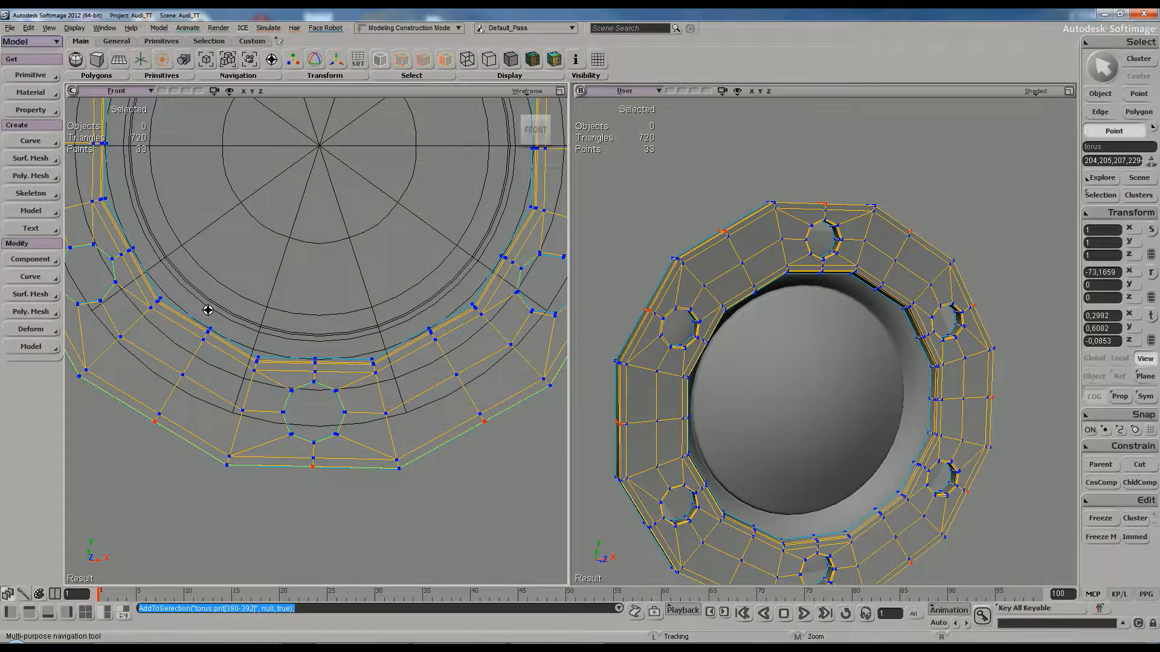
pyautogui.moveTo(207, 308); pyautogui.dragTo(315, 353)
pyautogui.keyDown('shift'); pyautogui.moveTo(223, 400); pyautogui.dragTo(202, 365); pyautogui.keyUp('shift')
pyautogui.press('s')
pyautogui.moveTo(264, 234); pyautogui.dragTo(235, 289)
pyautogui.scroll(-2, 259, 290)
pyautogui.moveTo(327, 267); pyautogui.dragTo(272, 340)
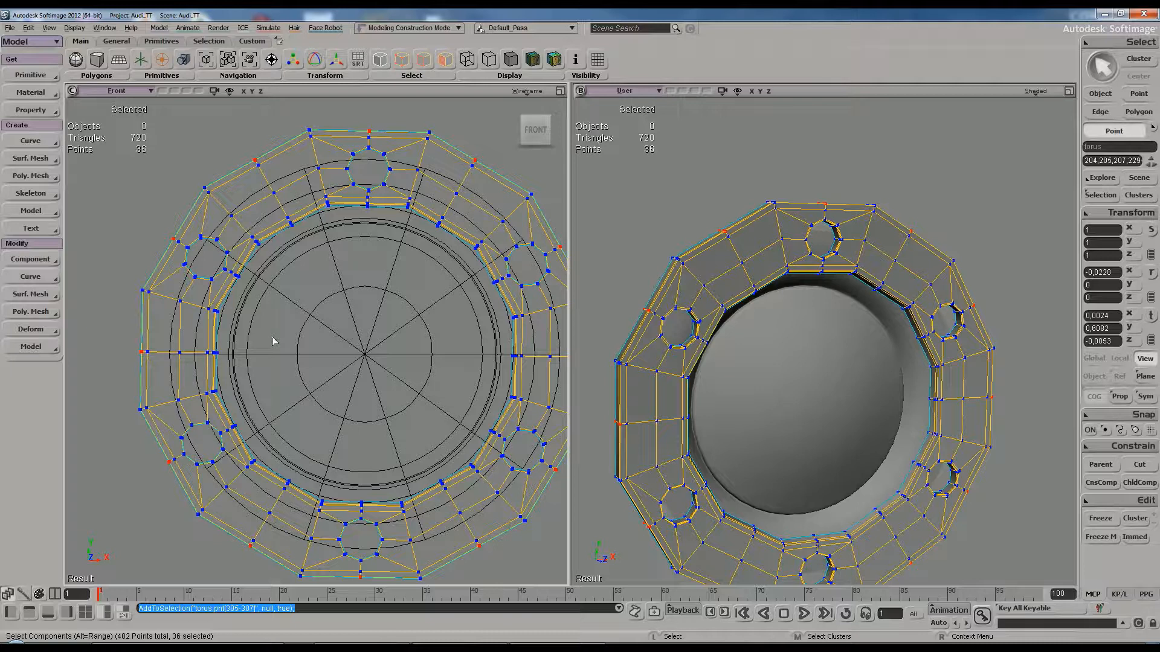
# Scale the selected outer-edge points slightly outward in X and Y and raise the flange's subdivision by two levels
pyautogui.press('x')
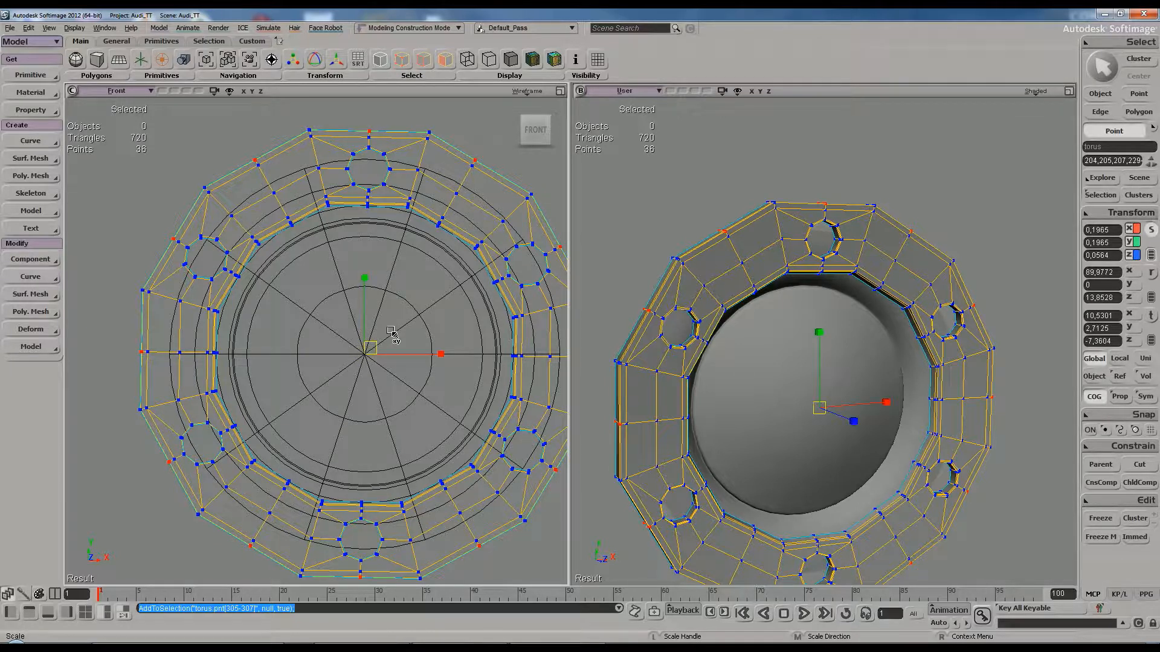
pyautogui.moveTo(391, 332); pyautogui.dragTo(396, 331)
pyautogui.press('KP_Add')
pyautogui.press('KP_Add')
pyautogui.press('space')
# Clear the selection and inspect the smoothed flange's outline and bolt holes from several angles
pyautogui.click(622, 298)
pyautogui.press('s')
pyautogui.moveTo(735, 294); pyautogui.dragTo(719, 297, button='right')
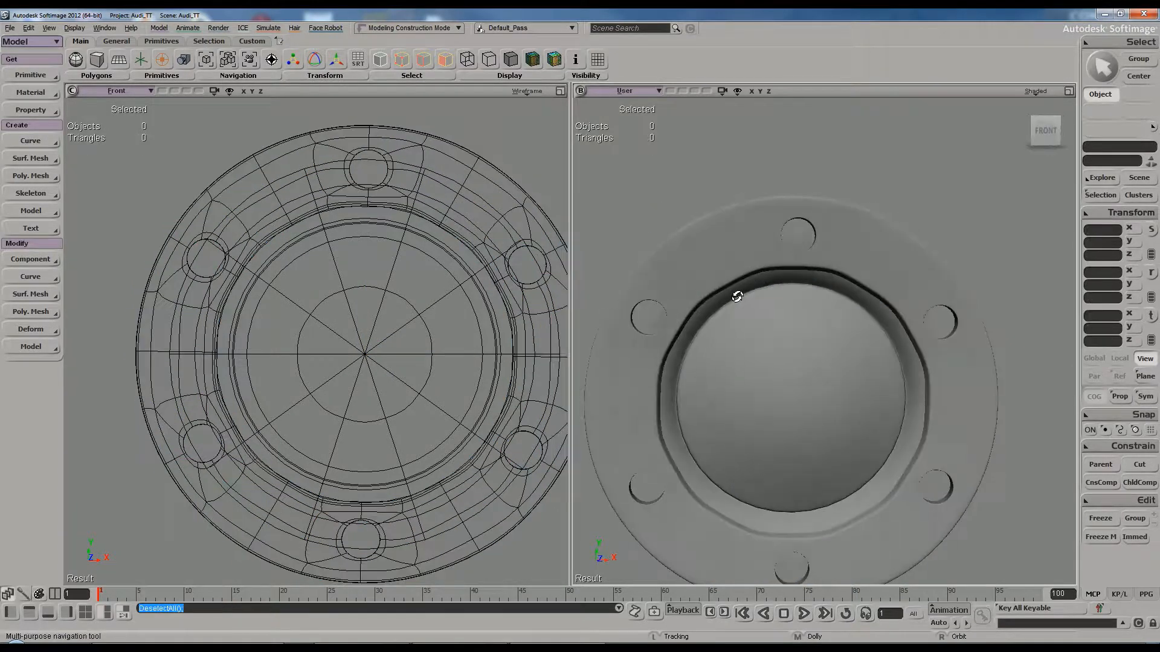
pyautogui.moveTo(735, 298); pyautogui.dragTo(764, 296, button='middle')
pyautogui.moveTo(764, 295)
pyautogui.mouseDown(button='right')
pyautogui.moveTo(741, 308)
pyautogui.moveTo(798, 293)
pyautogui.moveTo(748, 287)
pyautogui.moveTo(773, 321)
pyautogui.moveTo(769, 292)
pyautogui.moveTo(738, 296)
pyautogui.moveTo(771, 310)
pyautogui.moveTo(774, 262)
pyautogui.moveTo(743, 278)
pyautogui.moveTo(757, 305)
pyautogui.moveTo(791, 303)
pyautogui.moveTo(776, 304)
pyautogui.mouseUp(button='right')
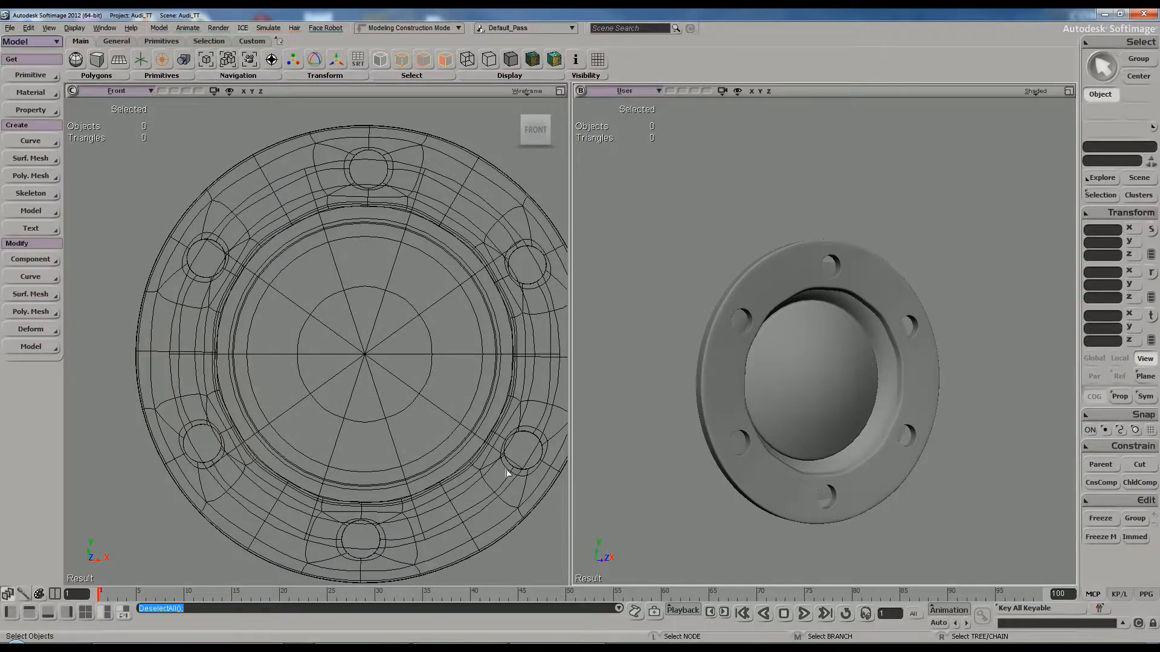
pyautogui.scroll(-3, 453, 414)
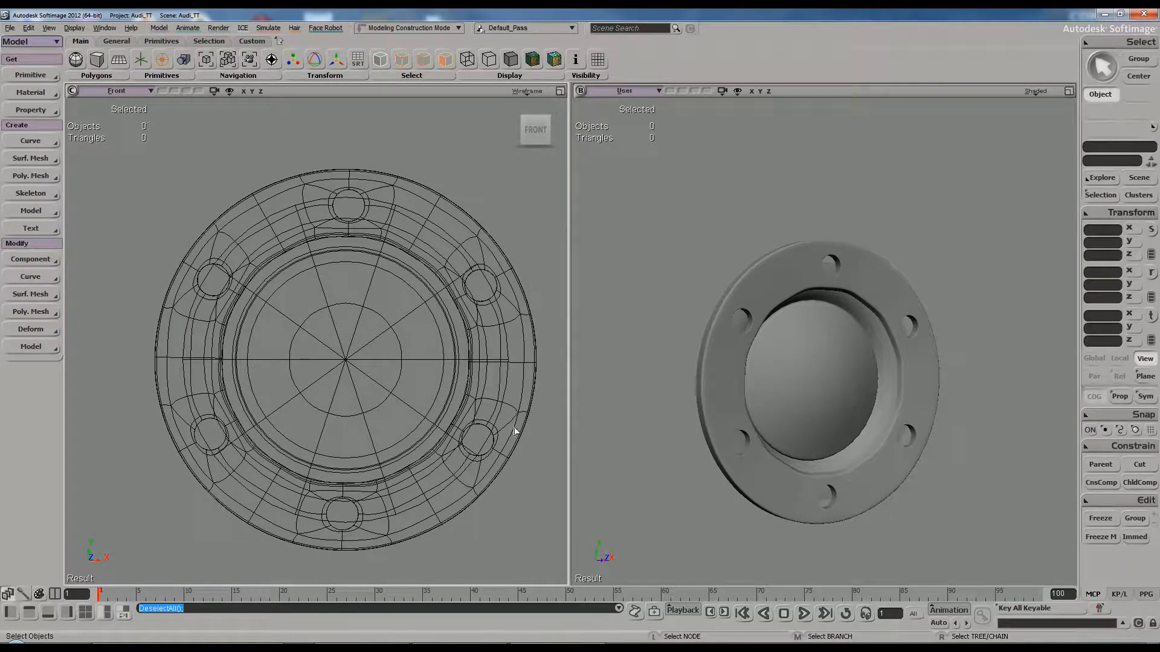
pyautogui.scroll(2, 453, 311)
# Select the flange and lower its subdivision back to the unsmoothed base mesh
pyautogui.click(427, 234)
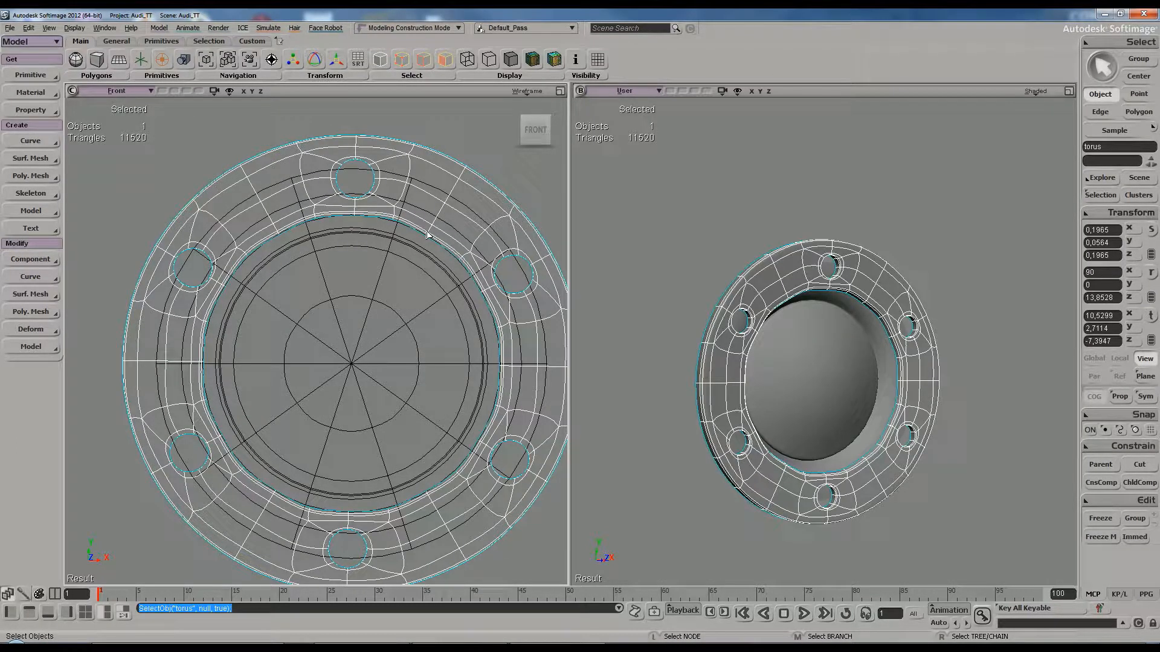
pyautogui.press('-')
pyautogui.press('-')
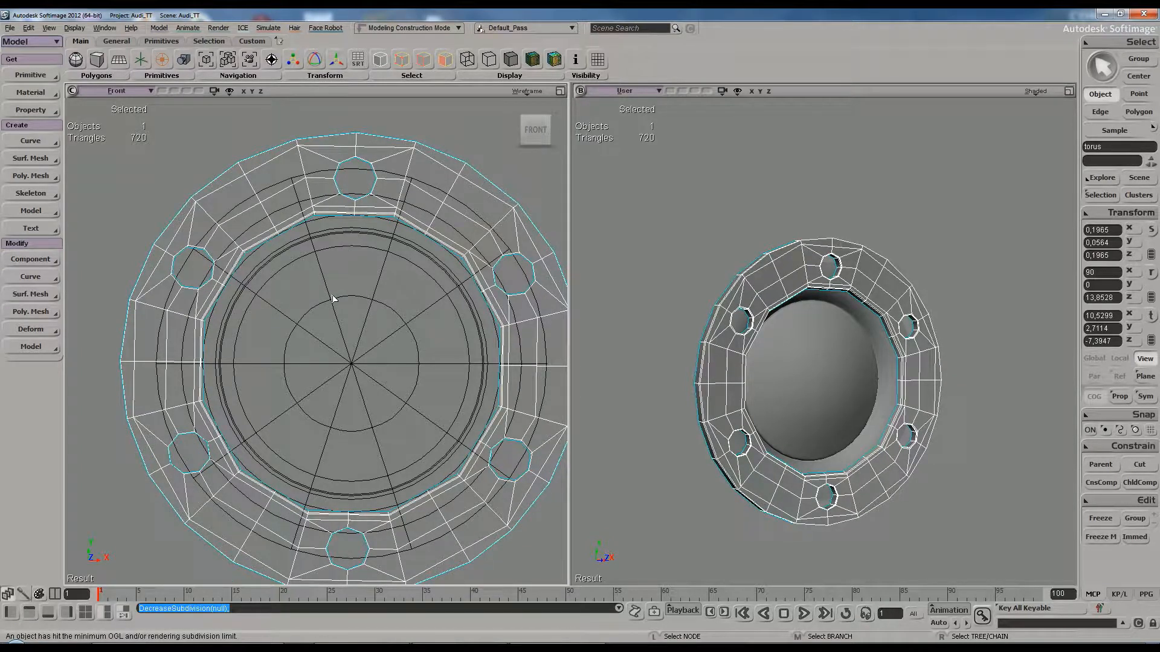
# Select the front-face points just inside the outer edge, from the lower-left bolt hole over the top to the upper-right hole
pyautogui.press('t')
pyautogui.scroll(3, 212, 462)
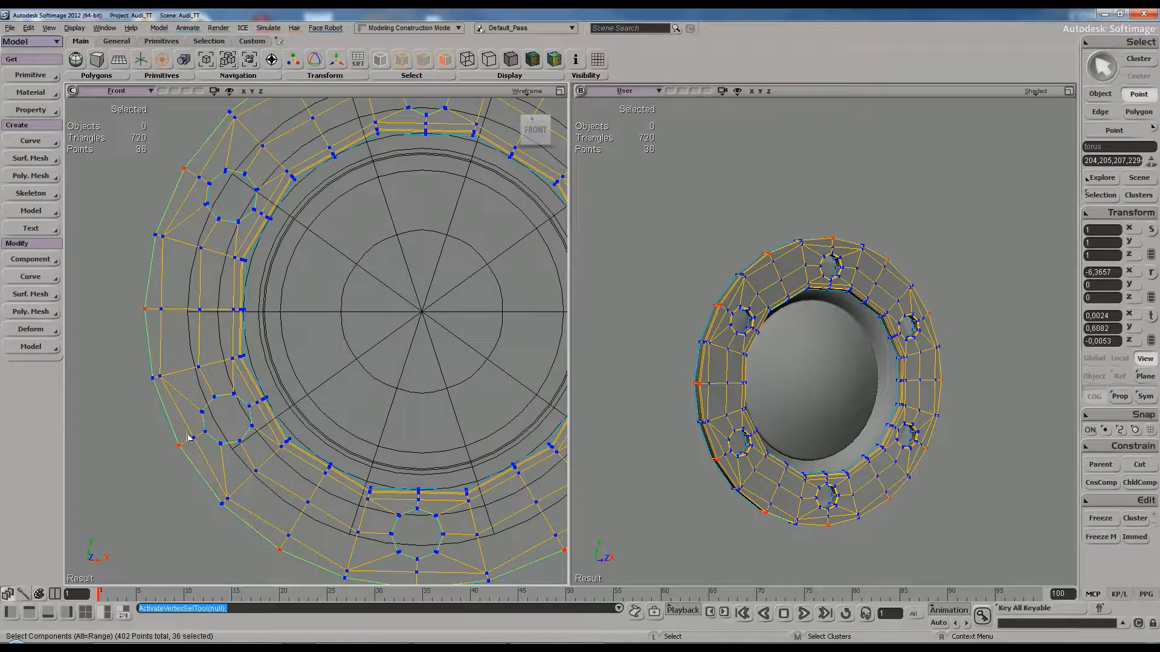
pyautogui.click(200, 449)
pyautogui.keyDown('shift'); pyautogui.click(181, 310); pyautogui.keyUp('shift')
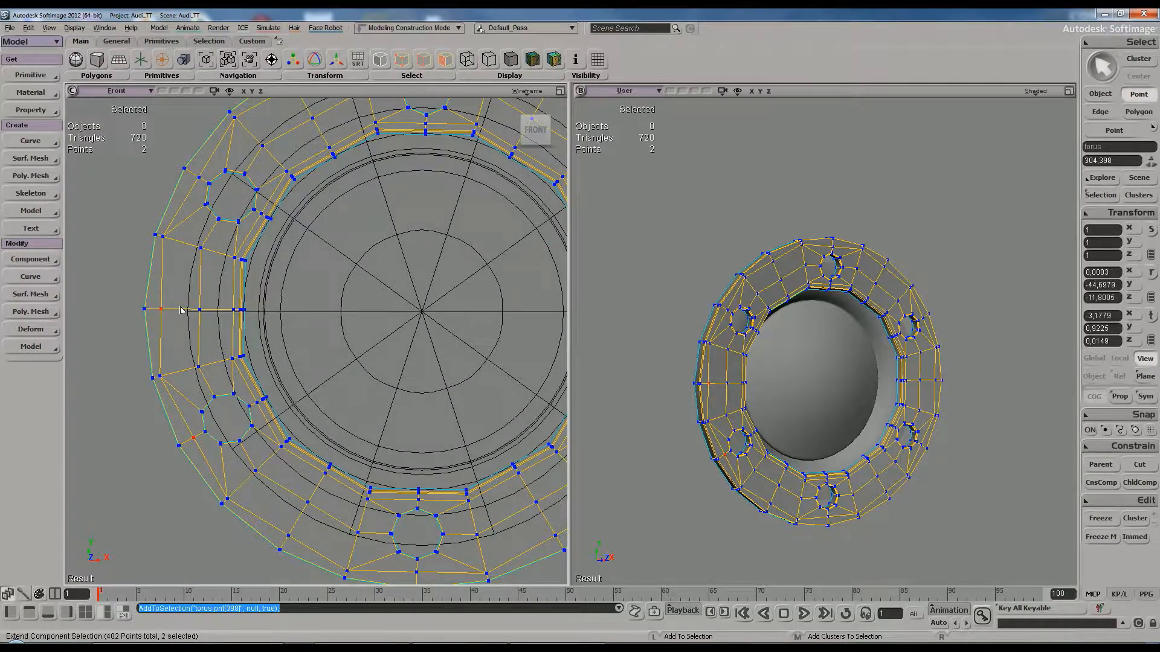
pyautogui.press('s')
pyautogui.moveTo(384, 204); pyautogui.dragTo(385, 234)
pyautogui.keyDown('shift'); pyautogui.click(294, 184); pyautogui.keyUp('shift')
pyautogui.keyDown('shift'); pyautogui.click(434, 158); pyautogui.keyUp('shift')
pyautogui.press('s')
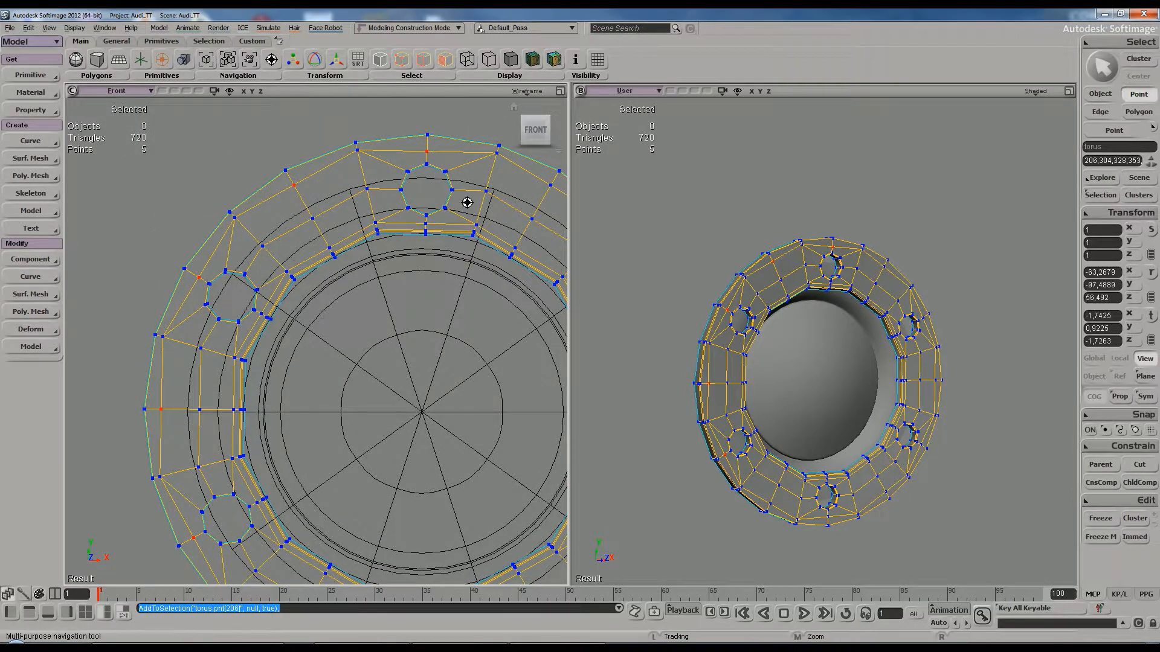
pyautogui.moveTo(466, 199); pyautogui.dragTo(405, 209)
pyautogui.keyDown('shift'); pyautogui.click(409, 210); pyautogui.keyUp('shift')
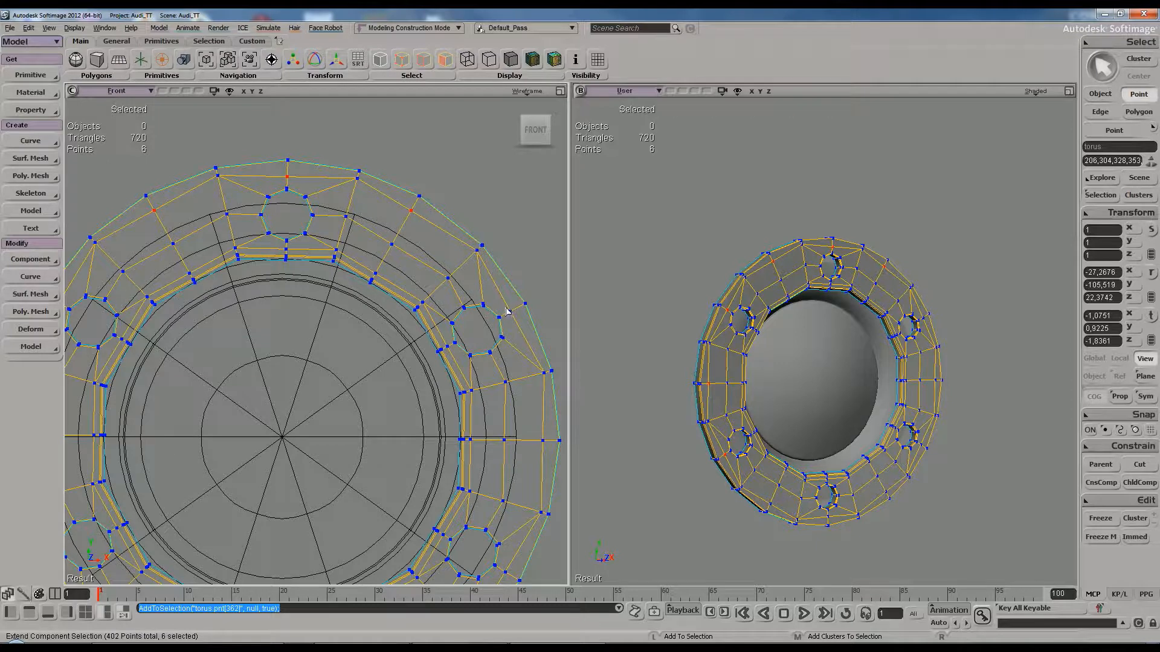
pyautogui.keyDown('shift'); pyautogui.click(509, 309); pyautogui.keyUp('shift')
# Add the front-face points just inside the outer edge, from the right side around the bottom to the lower-left split
pyautogui.press('s')
pyautogui.moveTo(470, 399); pyautogui.dragTo(395, 297)
pyautogui.keyDown('shift'); pyautogui.click(468, 338); pyautogui.keyUp('shift')
pyautogui.keyDown('shift'); pyautogui.click(430, 470); pyautogui.keyUp('shift')
pyautogui.press('s')
pyautogui.moveTo(311, 497); pyautogui.dragTo(370, 353)
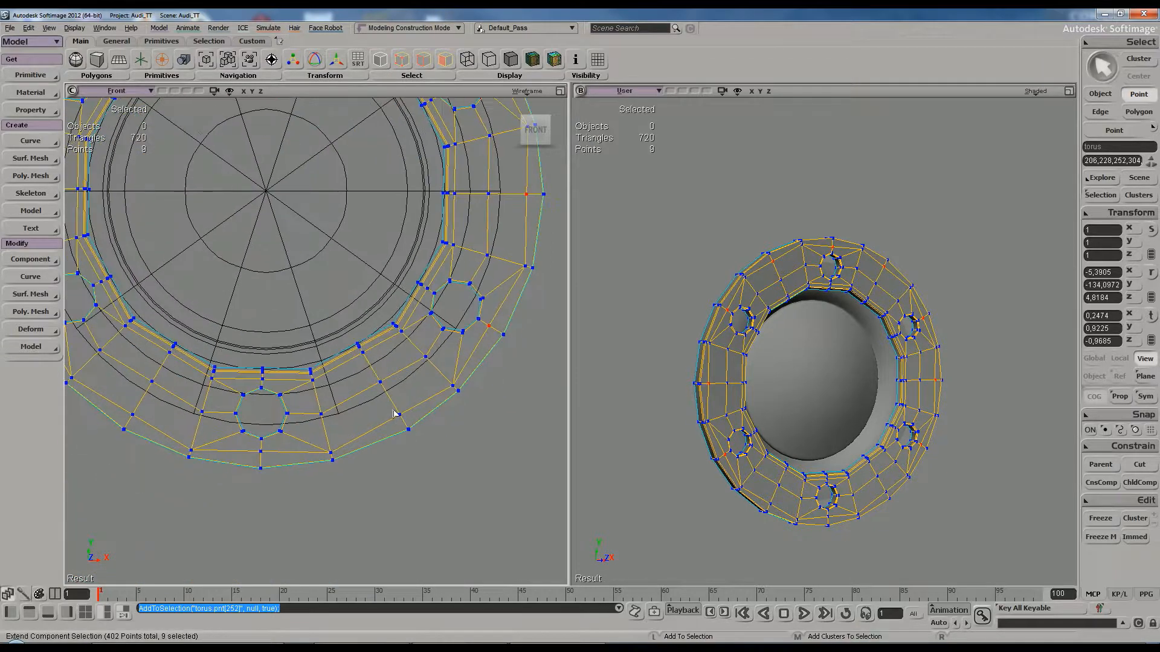
pyautogui.keyDown('shift'); pyautogui.click(400, 415); pyautogui.keyUp('shift')
pyautogui.keyDown('shift'); pyautogui.click(260, 451); pyautogui.keyUp('shift')
pyautogui.press('s')
pyautogui.moveTo(167, 349); pyautogui.dragTo(298, 371)
pyautogui.keyDown('shift'); pyautogui.click(264, 436); pyautogui.keyUp('shift')
# Scale the selected front-face points slightly outward so they sit closer to the flange's outer edge
pyautogui.press('x')
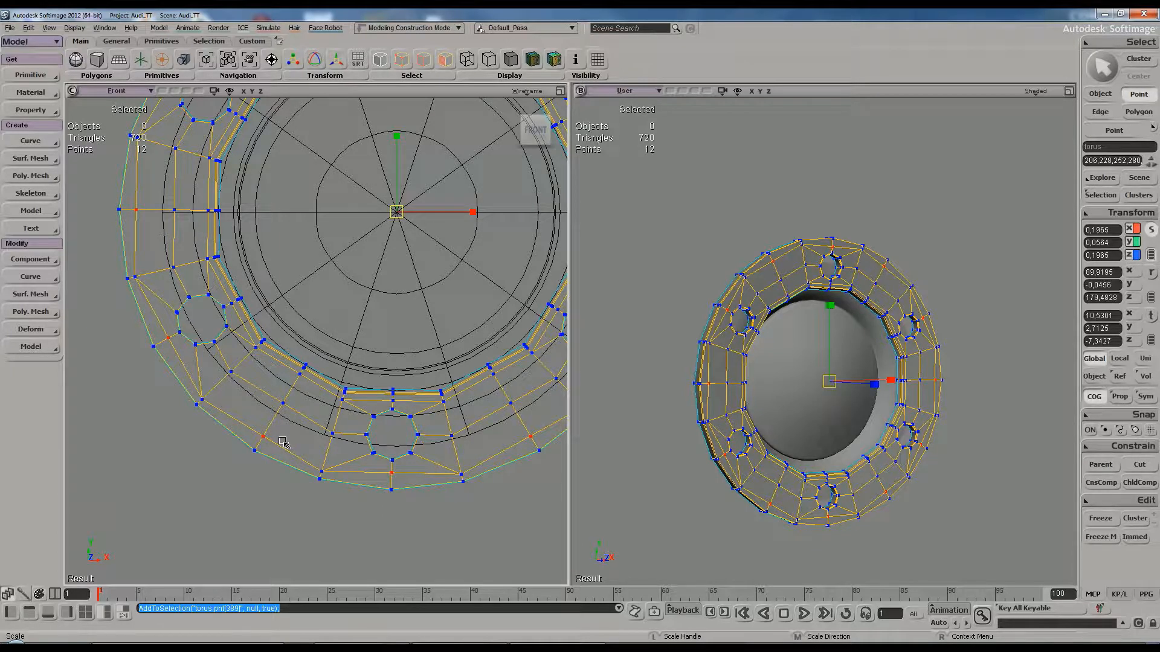
pyautogui.moveTo(435, 186); pyautogui.dragTo(437, 183)
pyautogui.press('space')
# Select the inner-rim points beside the lower-left bolt hole, at the left split and beside the upper-left bolt hole
pyautogui.press('s')
pyautogui.scroll(2, 300, 319)
pyautogui.moveTo(300, 319); pyautogui.dragTo(288, 366)
pyautogui.press('t')
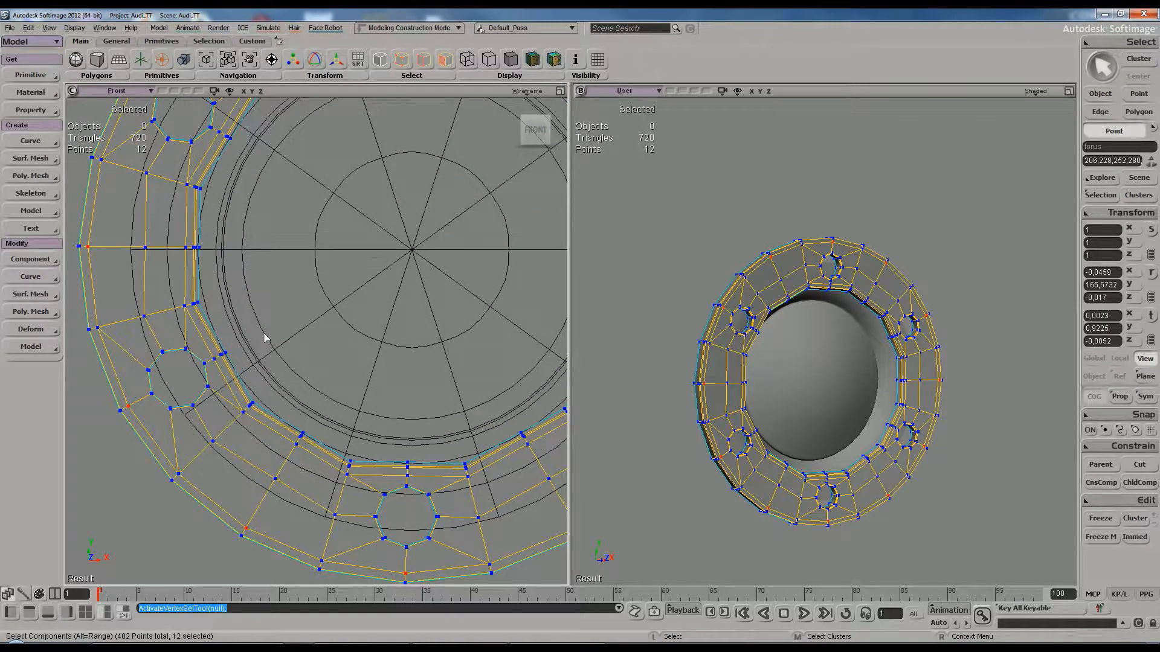
pyautogui.scroll(4, 265, 338)
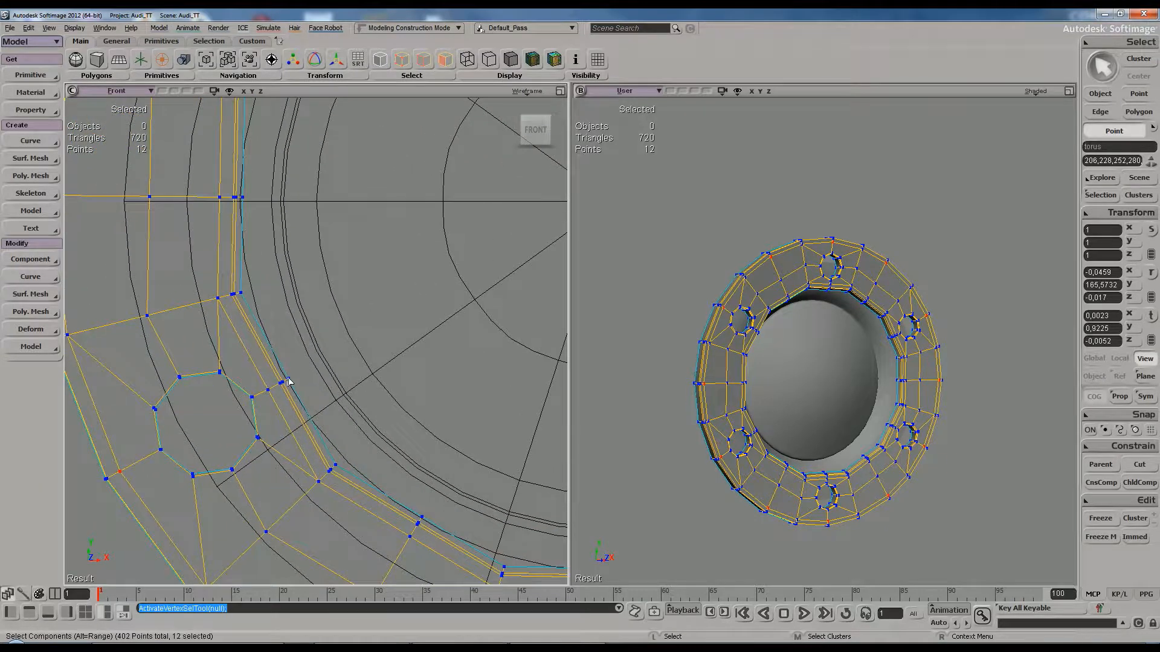
pyautogui.moveTo(255, 365); pyautogui.dragTo(319, 399)
pyautogui.moveTo(337, 304); pyautogui.dragTo(364, 367)
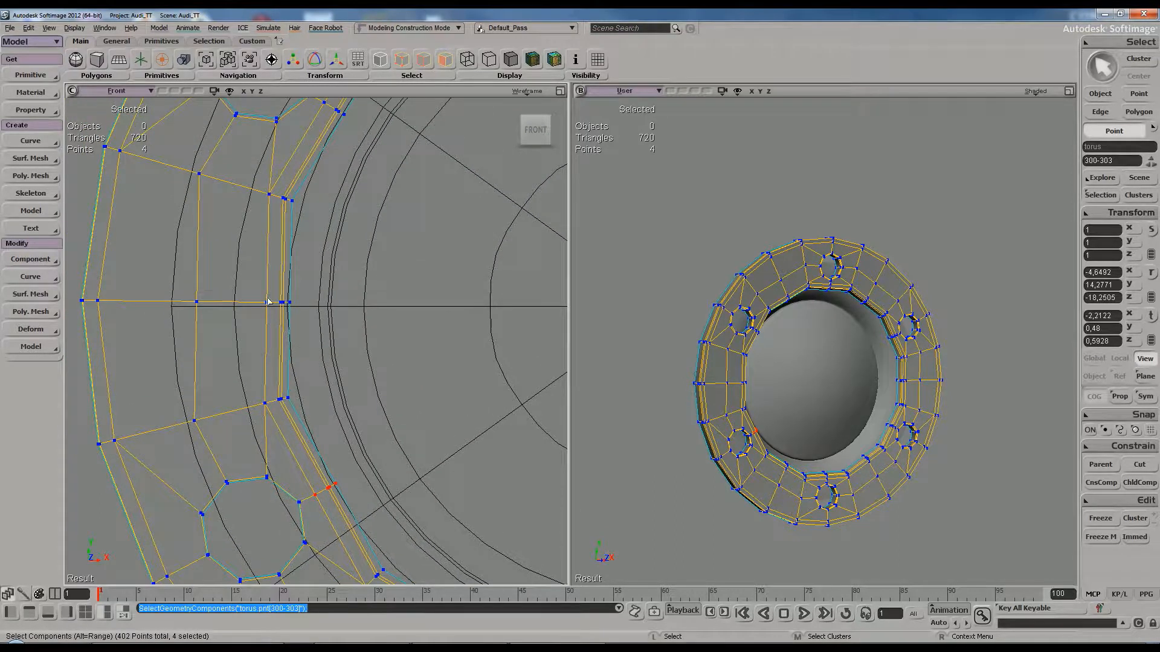
pyautogui.keyDown('shift'); pyautogui.moveTo(258, 293); pyautogui.dragTo(307, 328); pyautogui.keyUp('shift')
pyautogui.scroll(-1, 364, 176)
pyautogui.moveTo(397, 181); pyautogui.dragTo(385, 297)
pyautogui.keyDown('shift'); pyautogui.moveTo(305, 253); pyautogui.dragTo(337, 277); pyautogui.keyUp('shift')
# Add the inner-rim midpoints along the flange's top and upper-right sides to the selection
pyautogui.moveTo(422, 224); pyautogui.dragTo(357, 312)
pyautogui.keyDown('shift'); pyautogui.moveTo(348, 220); pyautogui.dragTo(394, 276); pyautogui.keyUp('shift')
pyautogui.moveTo(491, 243); pyautogui.dragTo(363, 256)
pyautogui.keyDown('shift'); pyautogui.moveTo(416, 204); pyautogui.dragTo(436, 251); pyautogui.keyUp('shift')
pyautogui.press('s')
pyautogui.press('s')
pyautogui.moveTo(436, 277); pyautogui.dragTo(315, 193)
pyautogui.keyDown('shift'); pyautogui.moveTo(395, 241); pyautogui.dragTo(429, 281); pyautogui.keyUp('shift')
pyautogui.keyDown('shift'); pyautogui.moveTo(425, 390); pyautogui.dragTo(465, 426); pyautogui.keyUp('shift')
# Add the inner-rim midpoints along the flange's lower-right, bottom and lower-left sides to complete the ring selection
pyautogui.press('s')
pyautogui.moveTo(386, 435); pyautogui.dragTo(389, 293)
pyautogui.keyDown('shift'); pyautogui.moveTo(399, 368); pyautogui.dragTo(432, 408); pyautogui.keyUp('shift')
pyautogui.keyDown('shift'); pyautogui.moveTo(290, 474); pyautogui.dragTo(323, 519); pyautogui.keyUp('shift')
pyautogui.press('s')
pyautogui.moveTo(257, 430); pyautogui.dragTo(301, 464)
pyautogui.press('s')
pyautogui.moveTo(215, 374); pyautogui.dragTo(395, 381)
pyautogui.keyDown('shift'); pyautogui.moveTo(304, 389); pyautogui.dragTo(332, 432); pyautogui.keyUp('shift')
# Scale the selected inner-rim points slightly outward in X and Y to round the flange's inner opening
pyautogui.scroll(-1, 388, 308)
pyautogui.press('s')
pyautogui.moveTo(432, 244); pyautogui.dragTo(352, 342)
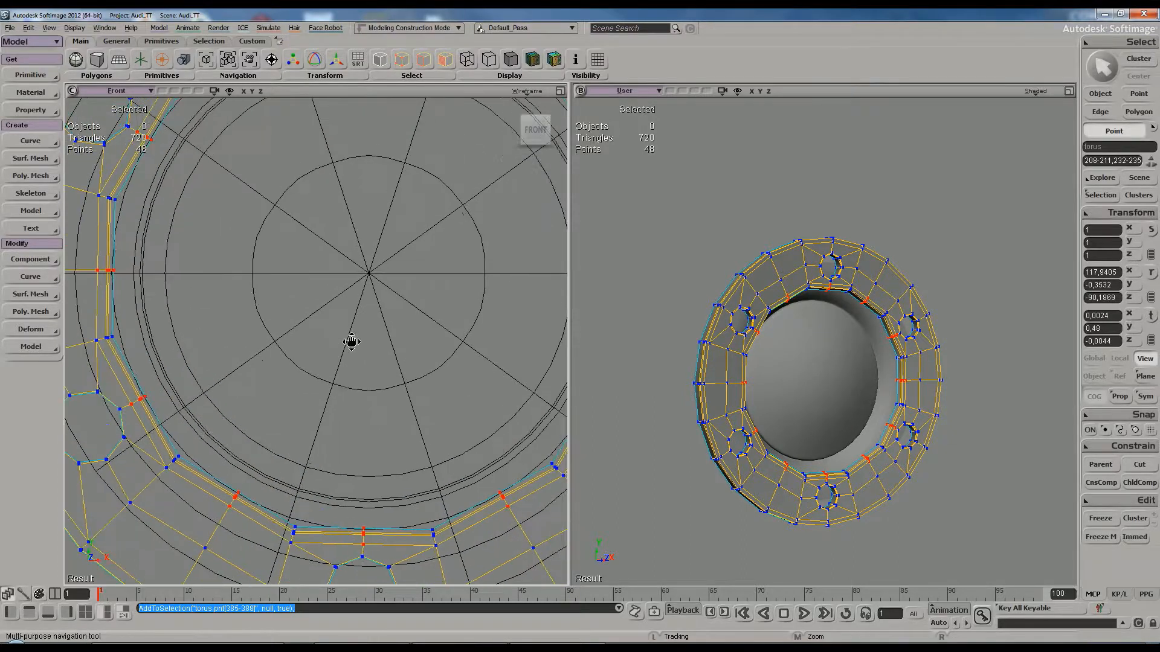
pyautogui.scroll(-1, 352, 342)
pyautogui.press('x')
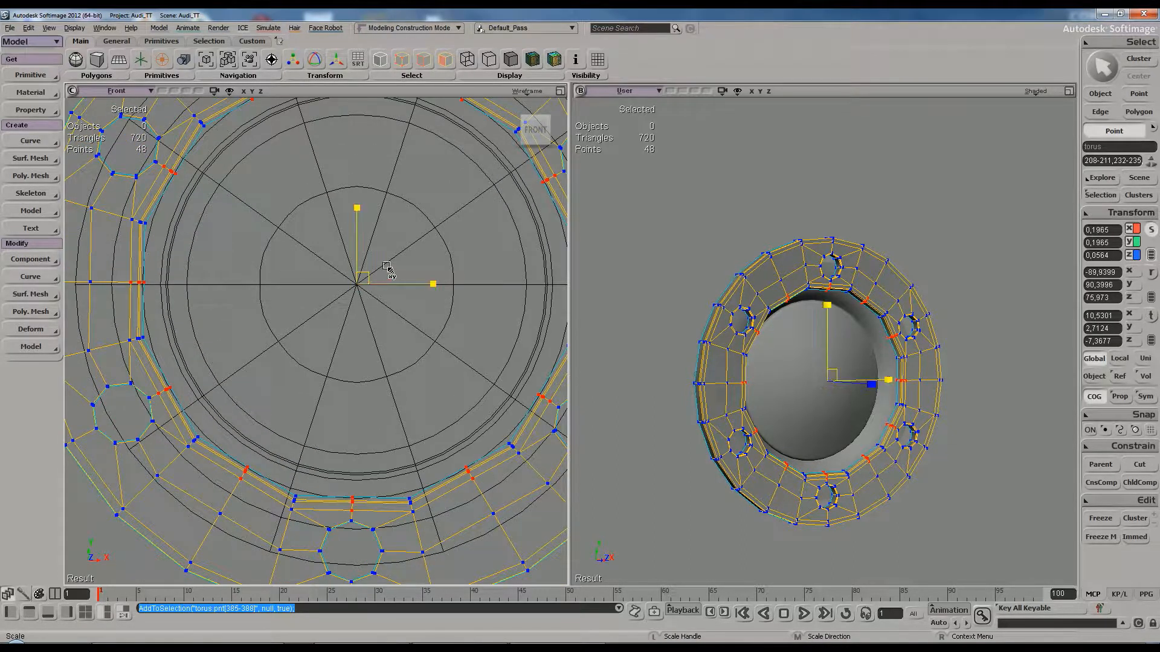
pyautogui.moveTo(387, 266); pyautogui.dragTo(389, 265)
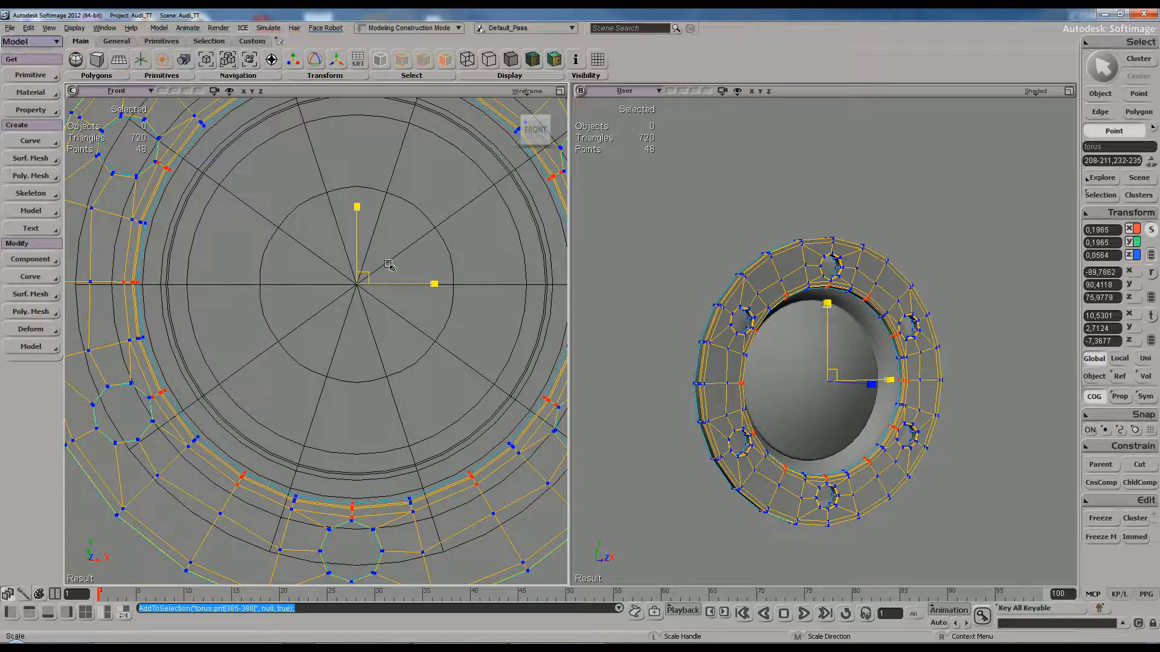
pyautogui.moveTo(389, 265); pyautogui.dragTo(389, 266)
pyautogui.press('space')
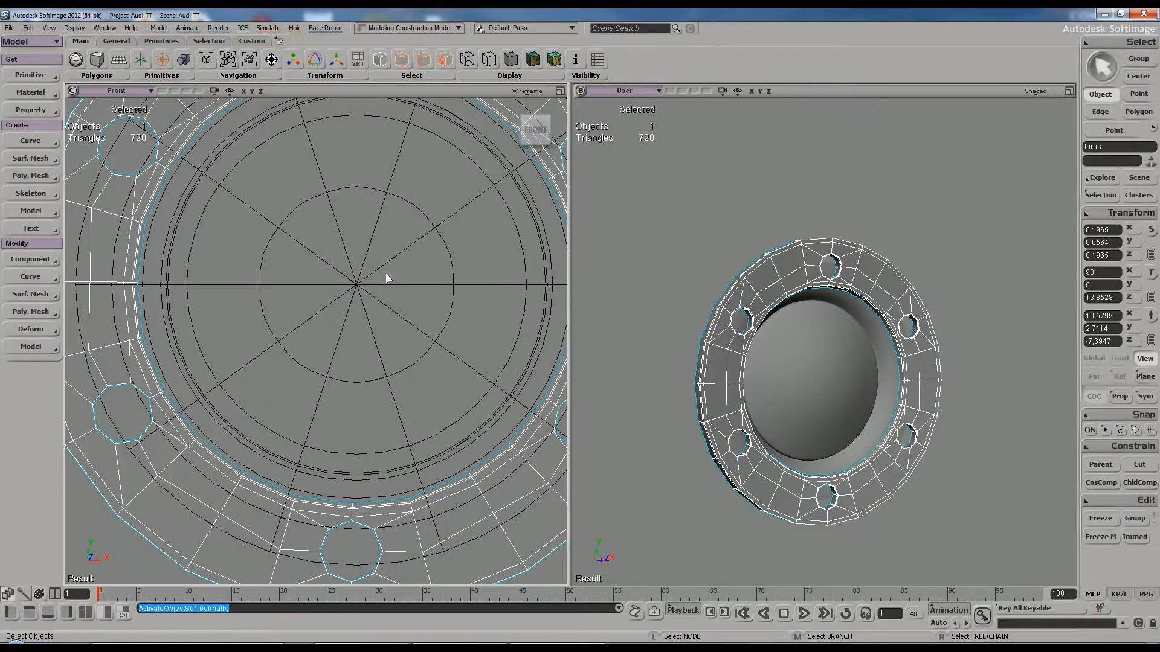
# Raise the flange's subdivision, clear the selection and inspect the smoothed surface from the side and the front
pyautogui.press('+')
pyautogui.click(726, 241)
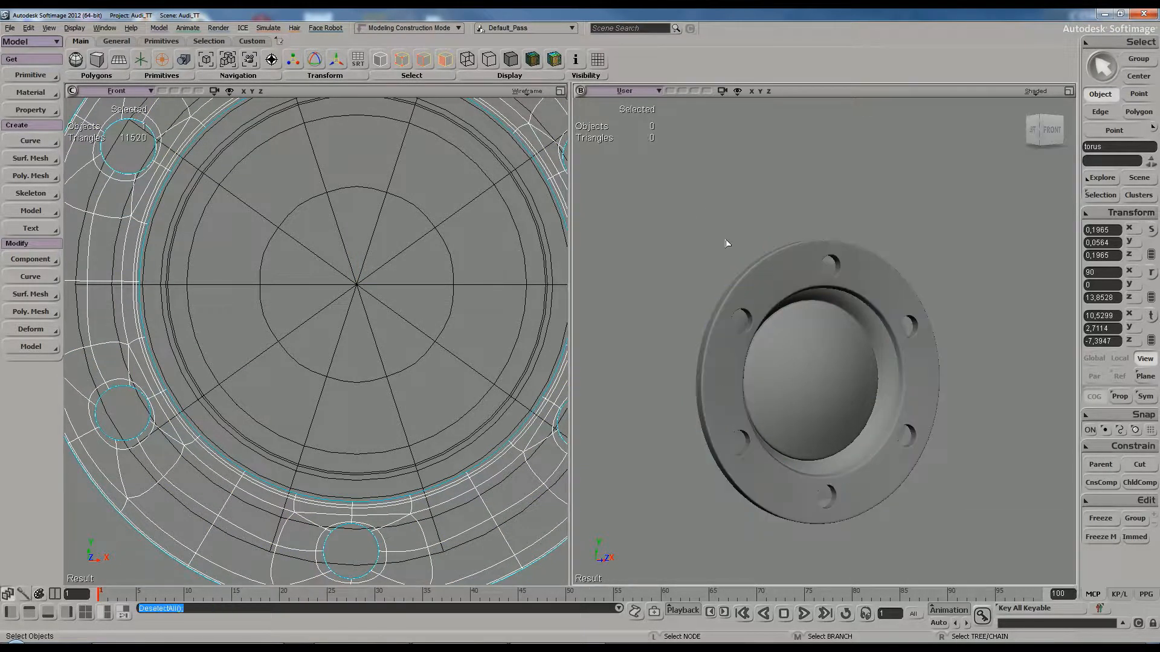
pyautogui.press('s')
pyautogui.moveTo(837, 259); pyautogui.dragTo(762, 264, button='right')
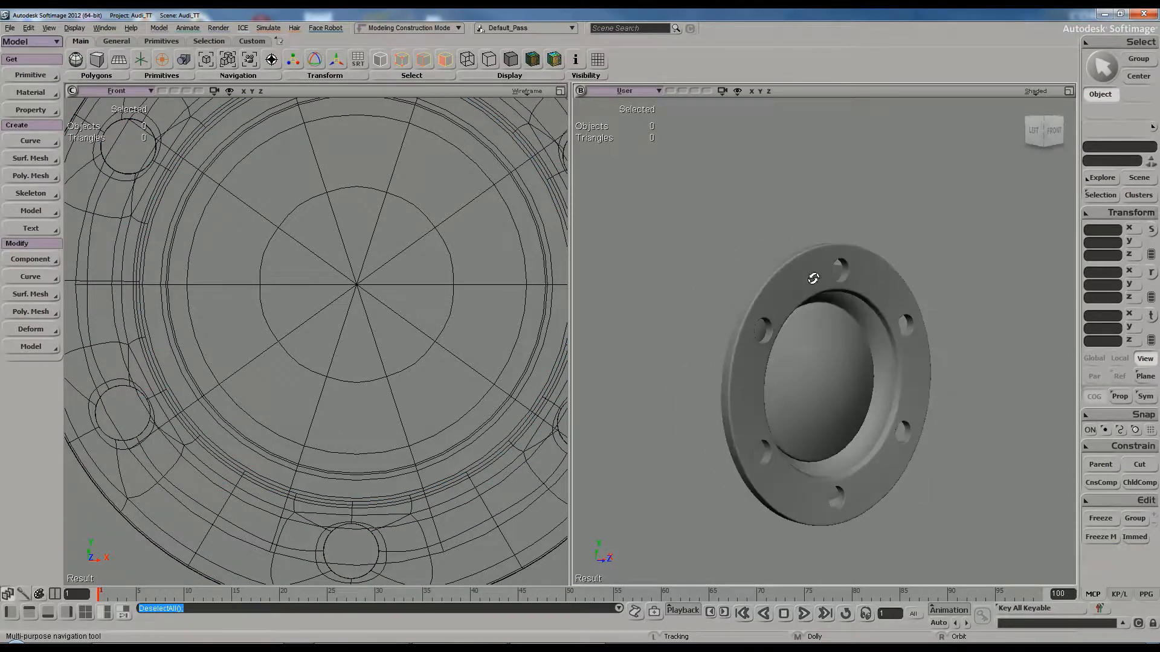
pyautogui.moveTo(765, 283); pyautogui.dragTo(790, 411, button='right')
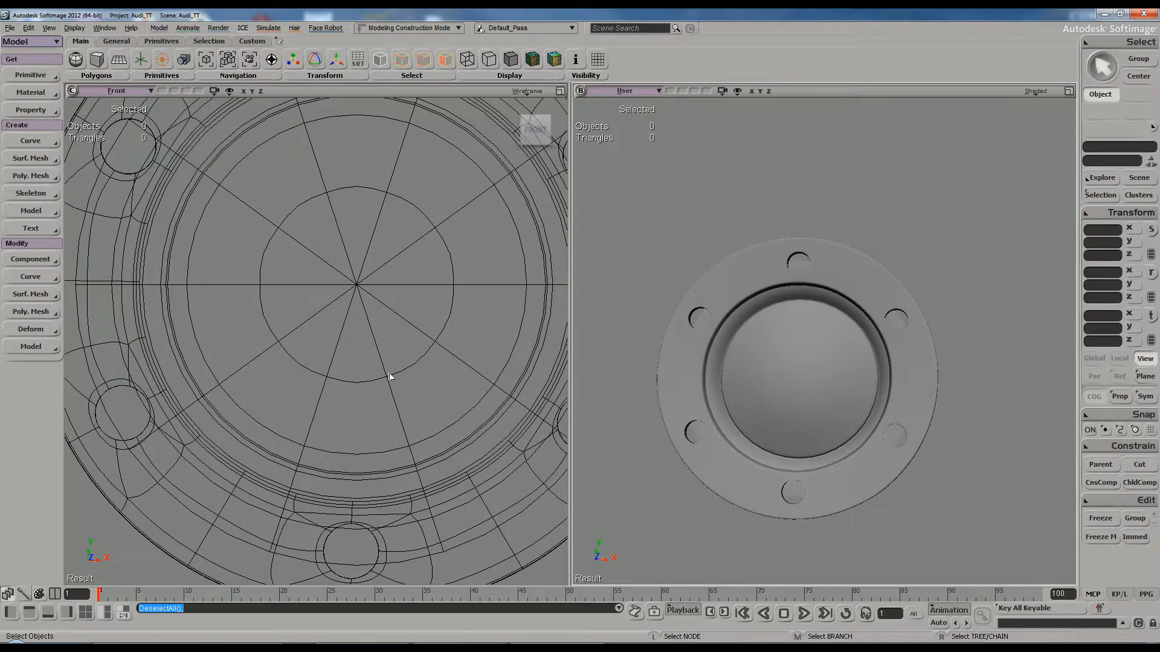
# Frame the whole hub flange and examine its bolt holes and inner lip in the shaded view
pyautogui.press('a')
pyautogui.press('space')
pyautogui.click(786, 295)
pyautogui.click(774, 199)
pyautogui.press('s')
pyautogui.moveTo(774, 200); pyautogui.dragTo(865, 293, button='right')
pyautogui.moveTo(864, 292); pyautogui.dragTo(854, 257, button='middle')
pyautogui.moveTo(854, 257); pyautogui.dragTo(831, 283, button='right')
pyautogui.moveTo(831, 282); pyautogui.dragTo(813, 310, button='middle')
pyautogui.moveTo(813, 311); pyautogui.dragTo(816, 282, button='right')
pyautogui.click(702, 271)
pyautogui.click(763, 127)
pyautogui.moveTo(792, 163); pyautogui.dragTo(800, 217, button='middle')
pyautogui.moveTo(800, 217); pyautogui.dragTo(756, 230, button='right')
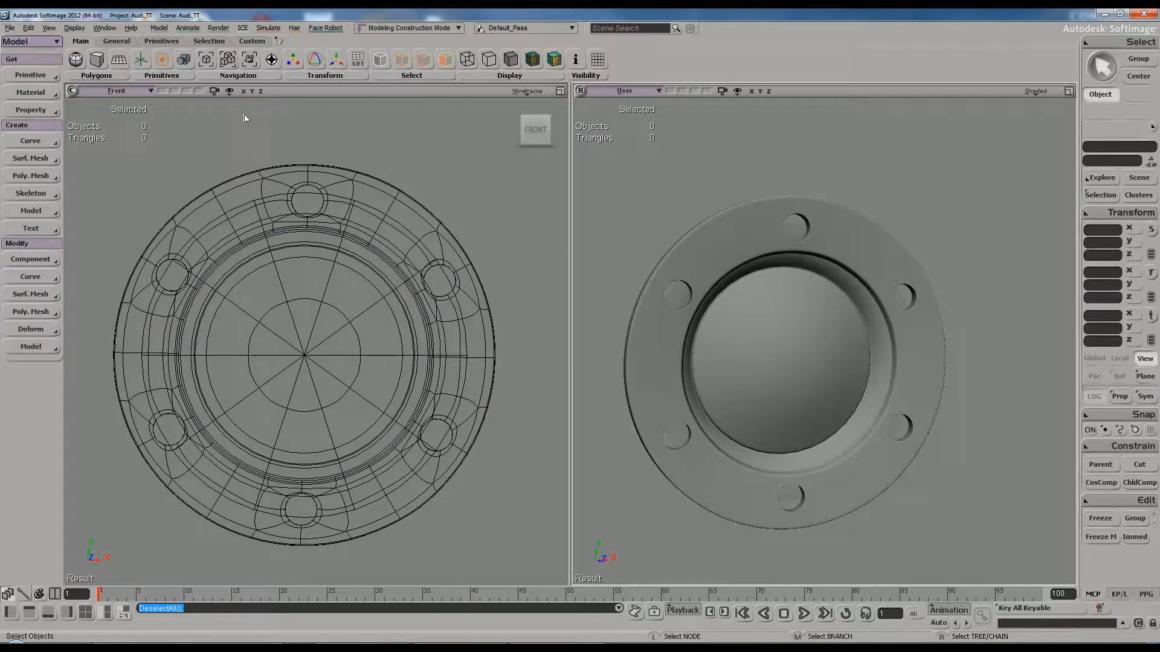
# Display the wheel blueprint behind the mesh in the front view and compare the flange with the reference wheel photo
pyautogui.click(214, 92)
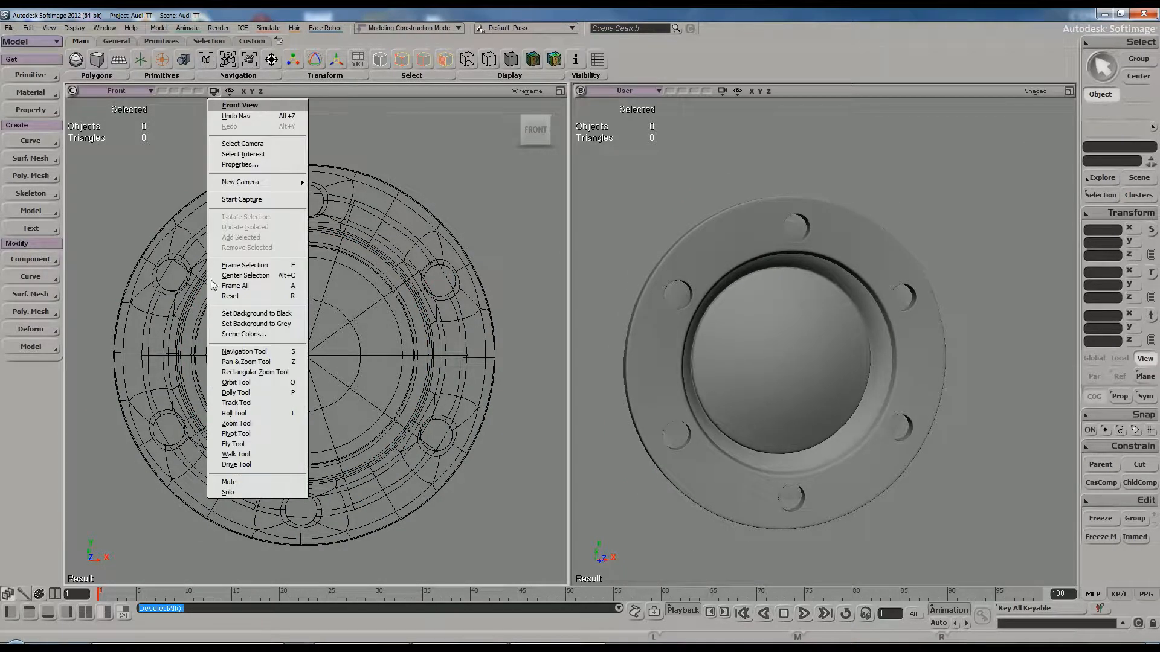
pyautogui.click(507, 91)
pyautogui.click(472, 334)
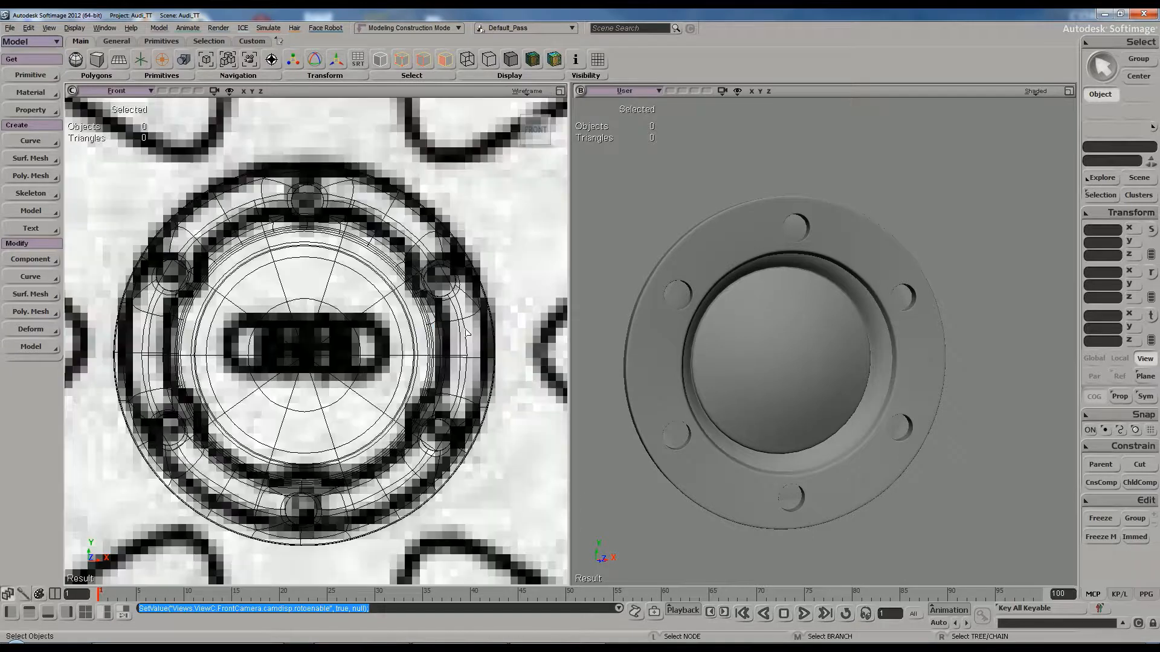
pyautogui.scroll(-4, 394, 268)
pyautogui.scroll(4, 396, 275)
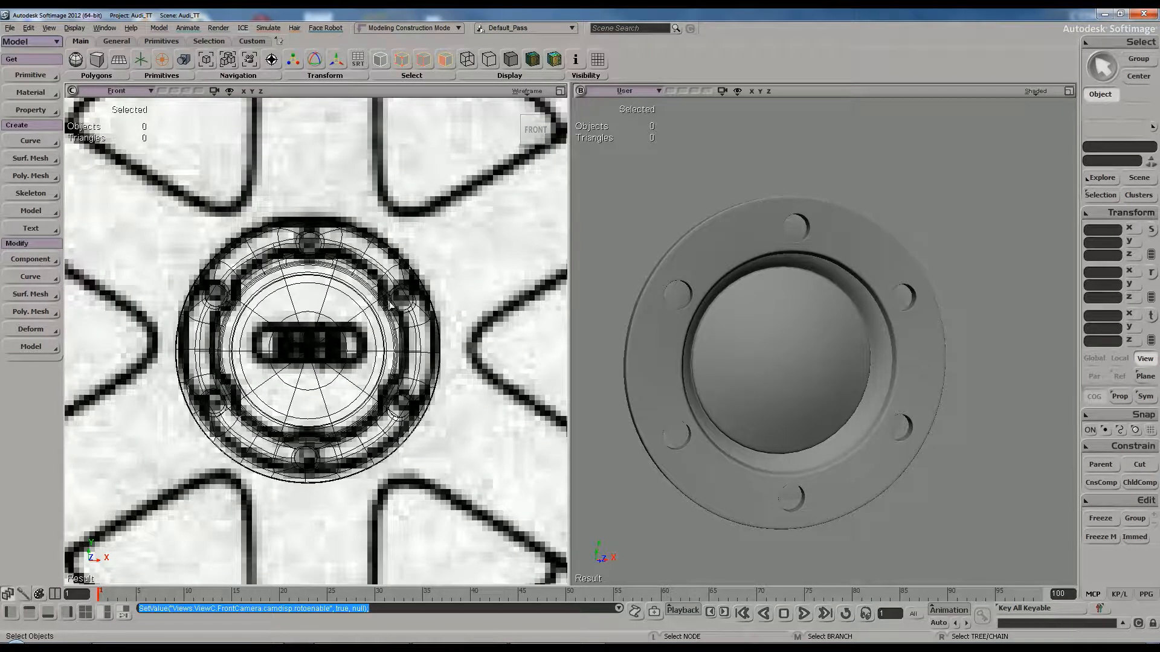
pyautogui.moveTo(1159, 124); pyautogui.dragTo(242, 119)
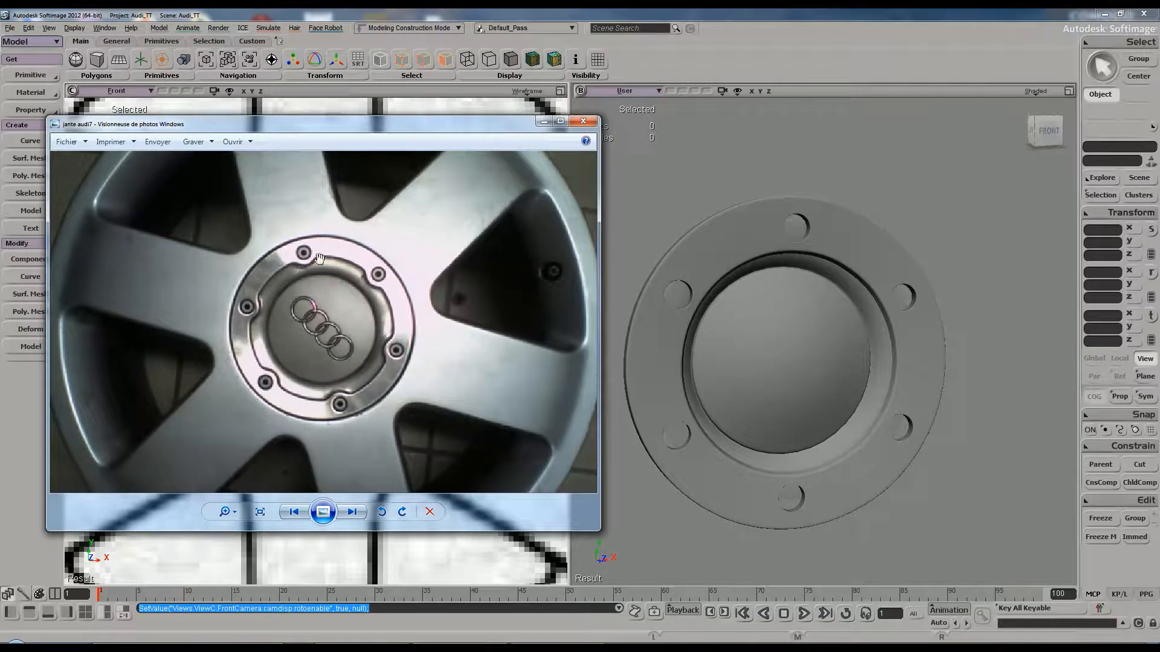
pyautogui.click(545, 122)
# Select the flange, activate the Split Edge tool and lower the subdivision to the base mesh around the top bolt hole
pyautogui.click(796, 246)
pyautogui.press('s')
pyautogui.scroll(3, 812, 259)
pyautogui.moveTo(822, 256); pyautogui.dragTo(847, 288)
pyautogui.moveTo(847, 287); pyautogui.dragTo(776, 278, button='right')
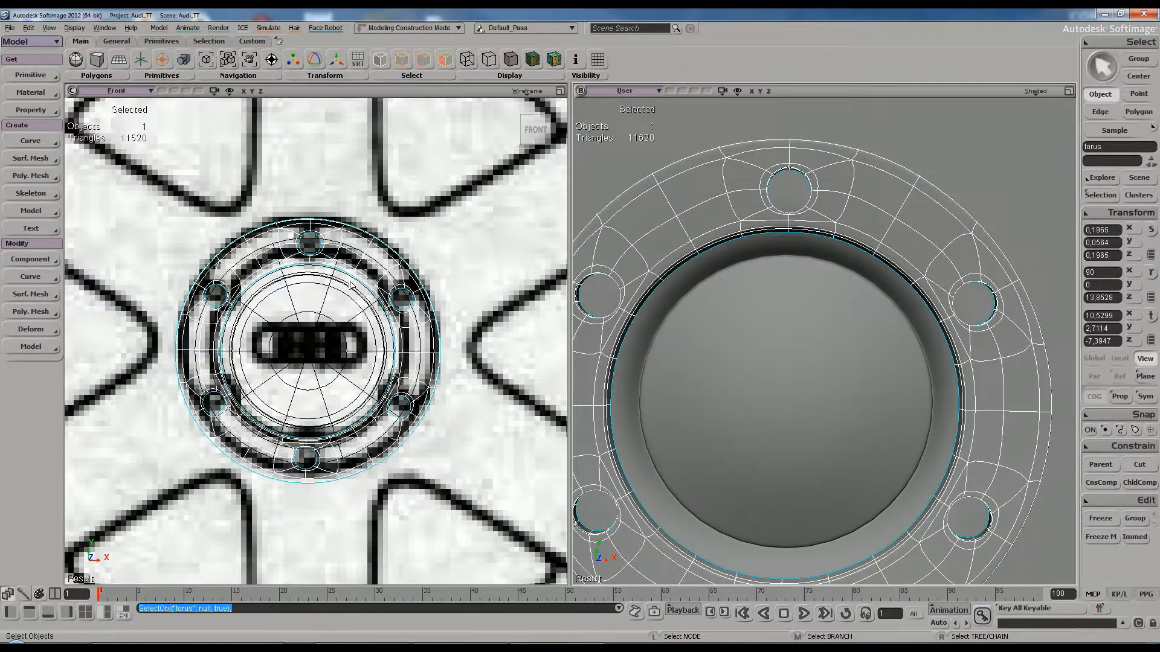
pyautogui.scroll(5, 351, 286)
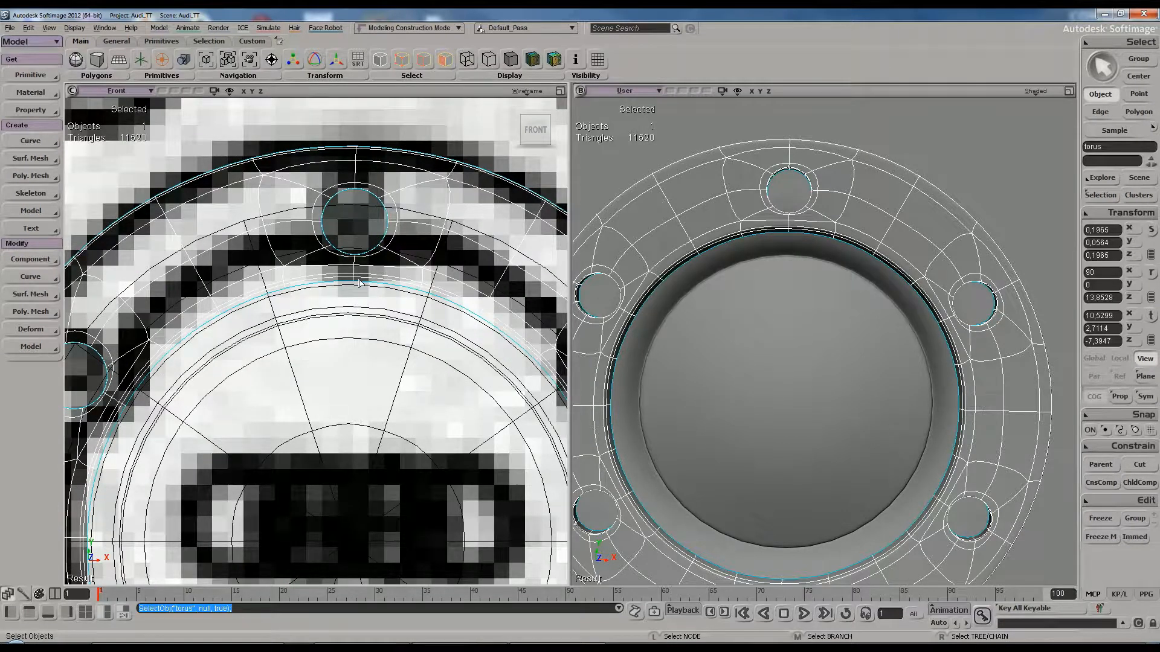
pyautogui.press('\\')
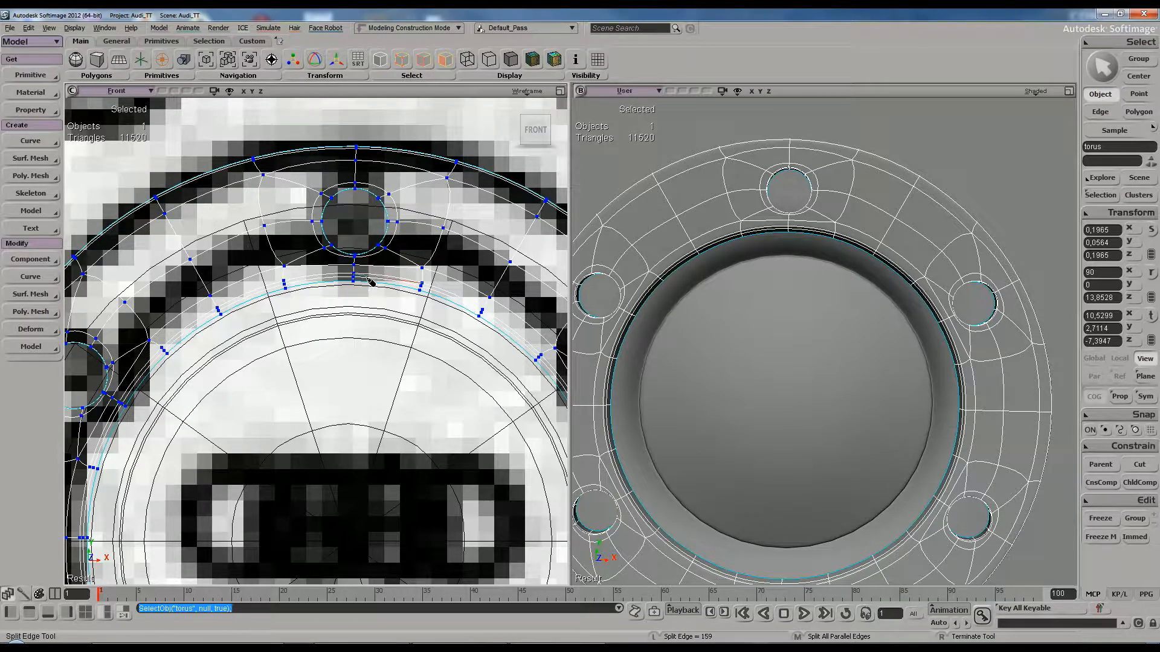
pyautogui.press('-')
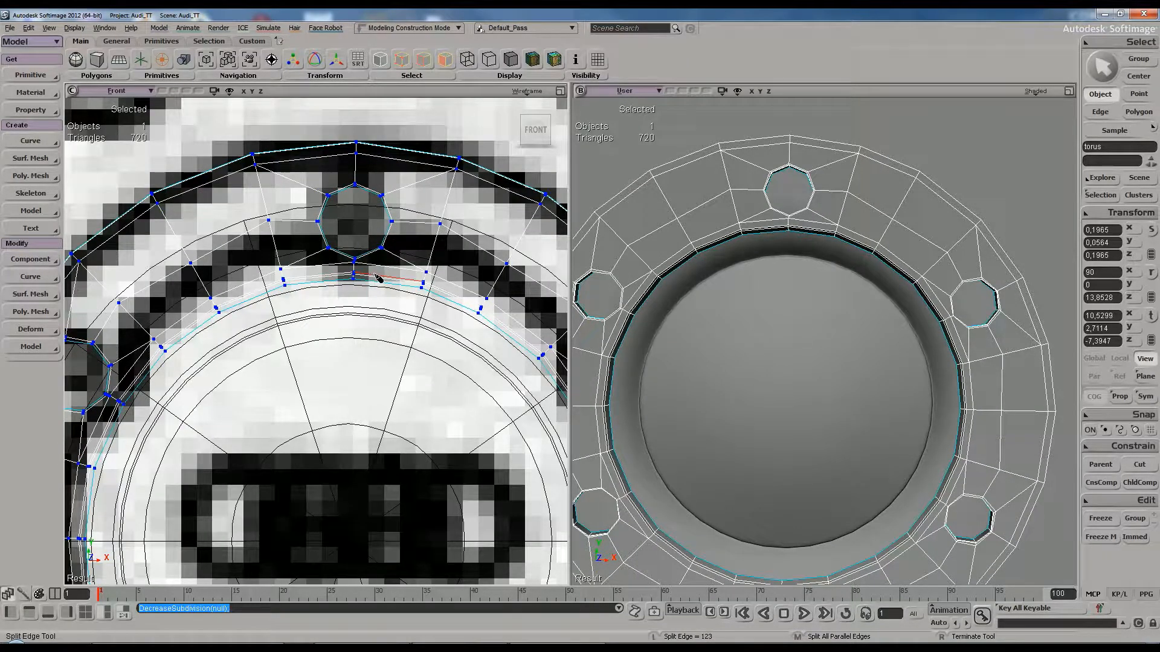
# Try splitting the inner-rim edges on both sides of the top bolt hole, then undo the splits
pyautogui.click(384, 280)
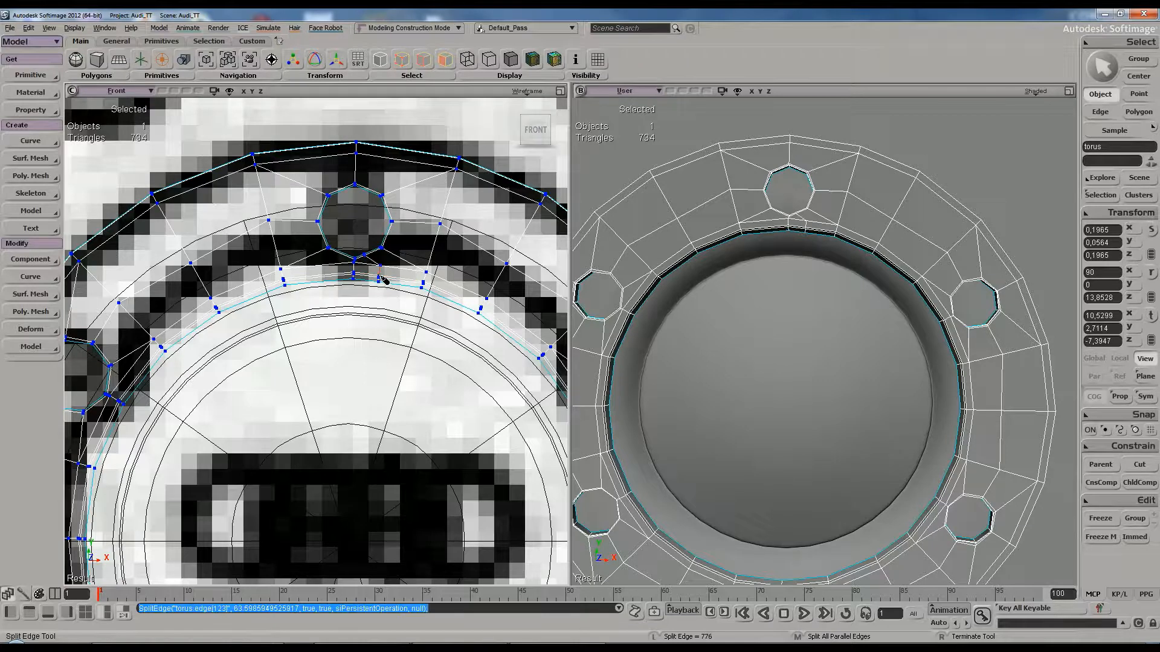
pyautogui.click(346, 273)
pyautogui.scroll(3, 349, 296)
pyautogui.scroll(1, 349, 297)
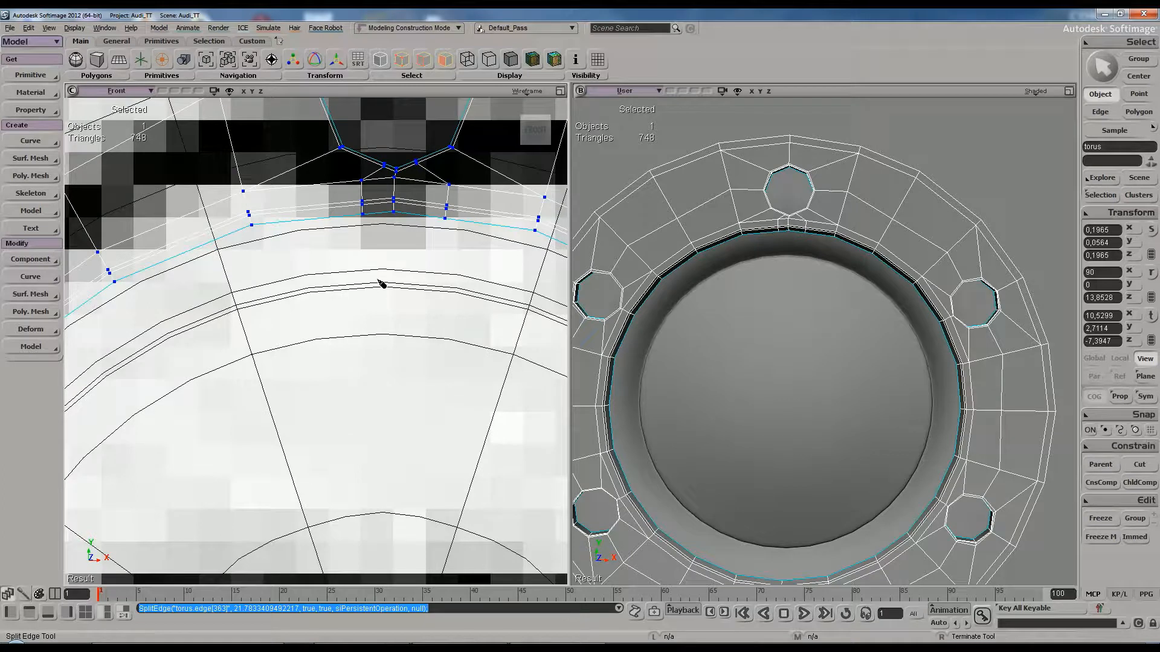
pyautogui.hotkey('ctrl', 'z')
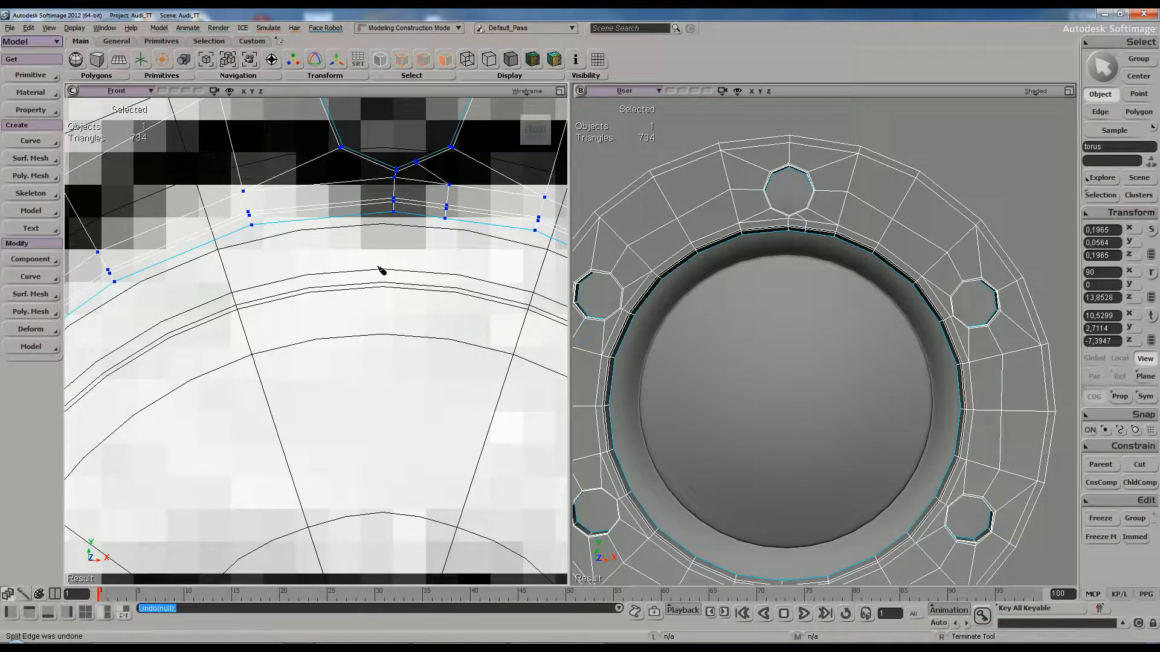
pyautogui.keyDown('ctrl'); pyautogui.middleClick(329, 217); pyautogui.keyUp('ctrl')
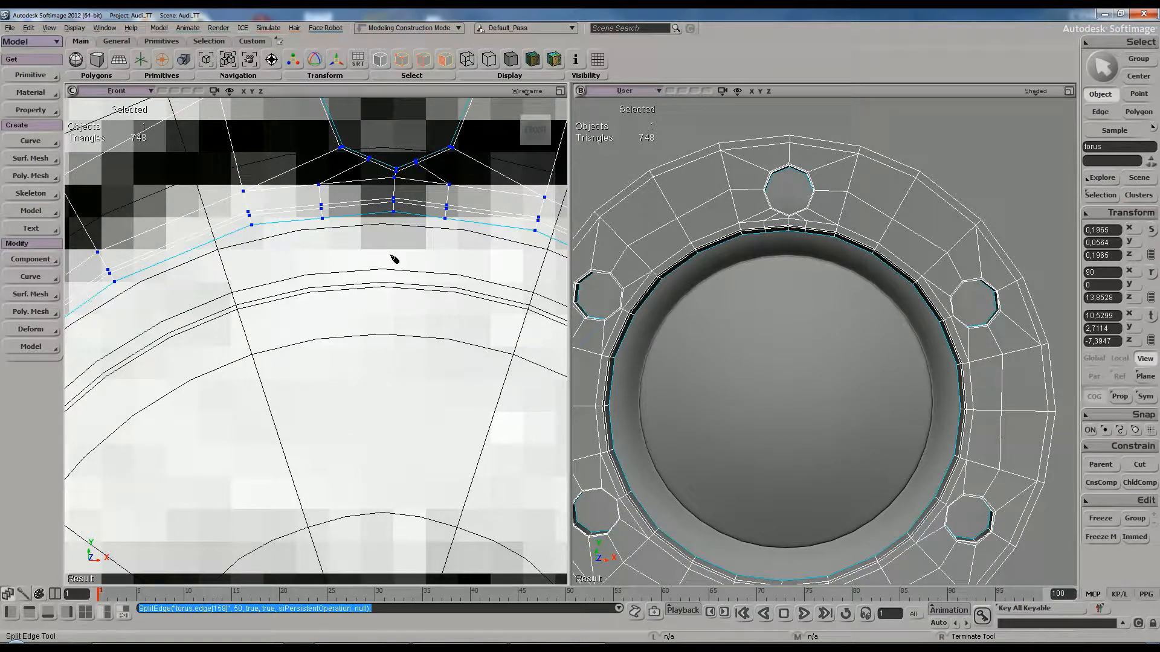
pyautogui.hotkey('ctrl', 'z')
# Bisect the inner-rim edges at 50 percent on both sides of the top bolt hole, including all parallel edges
pyautogui.middleClick(457, 209)
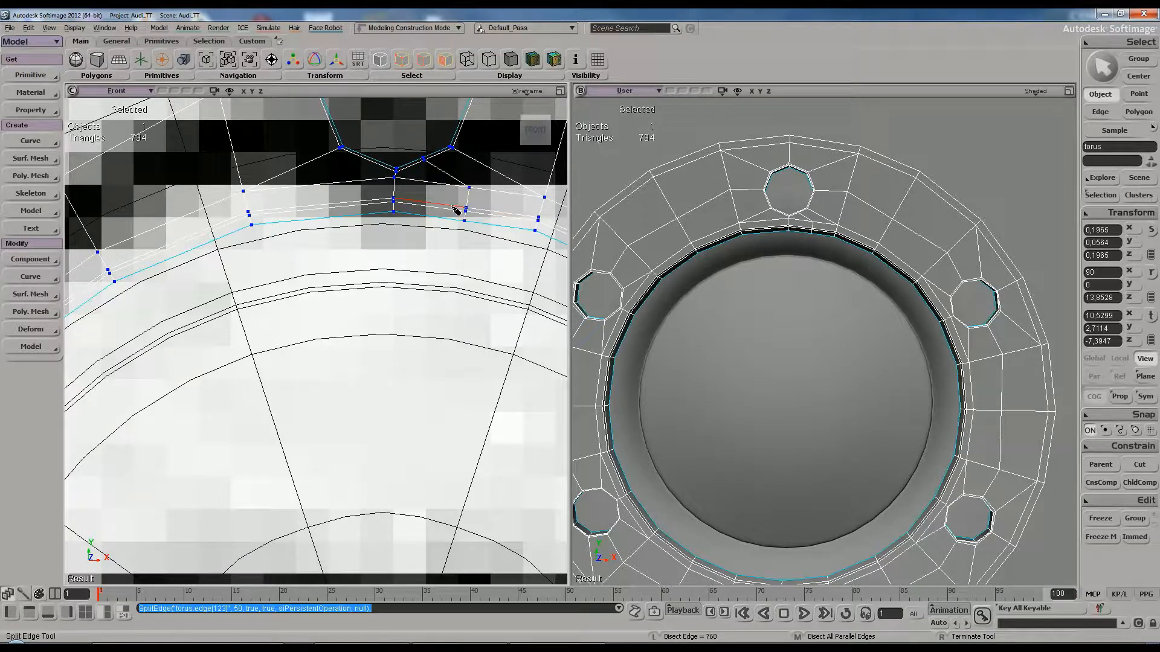
pyautogui.press('space')
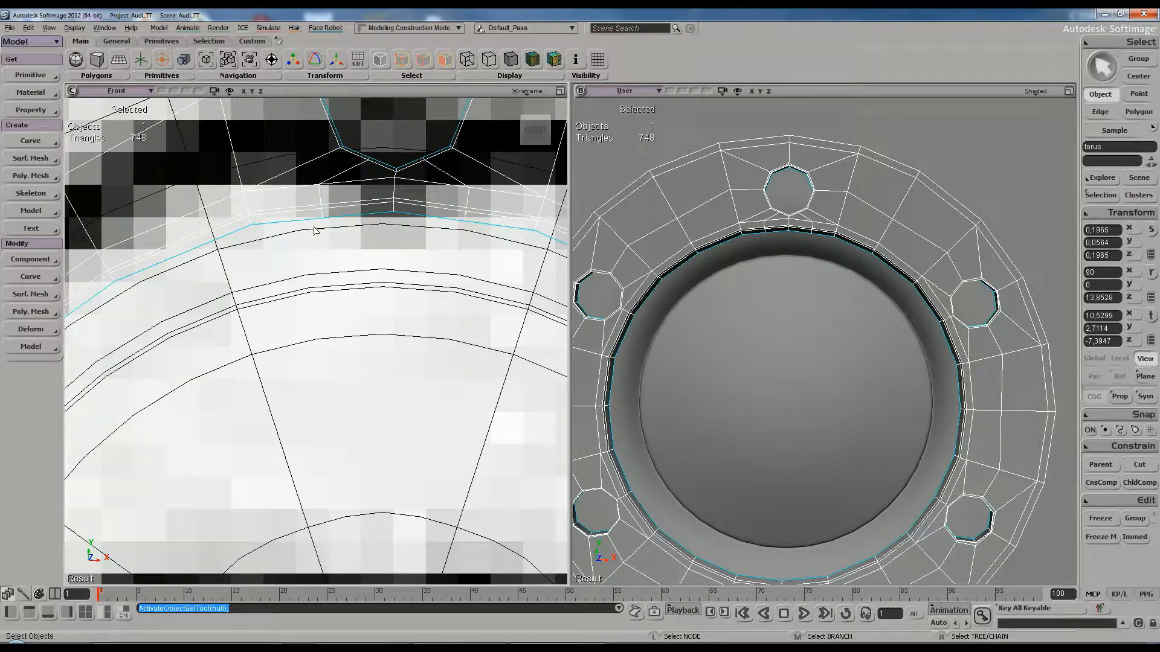
# Examine the new split edges between the top bolt hole and the inner rim in close-up
pyautogui.press('s')
pyautogui.moveTo(358, 217); pyautogui.dragTo(375, 249)
pyautogui.scroll(1, 373, 234)
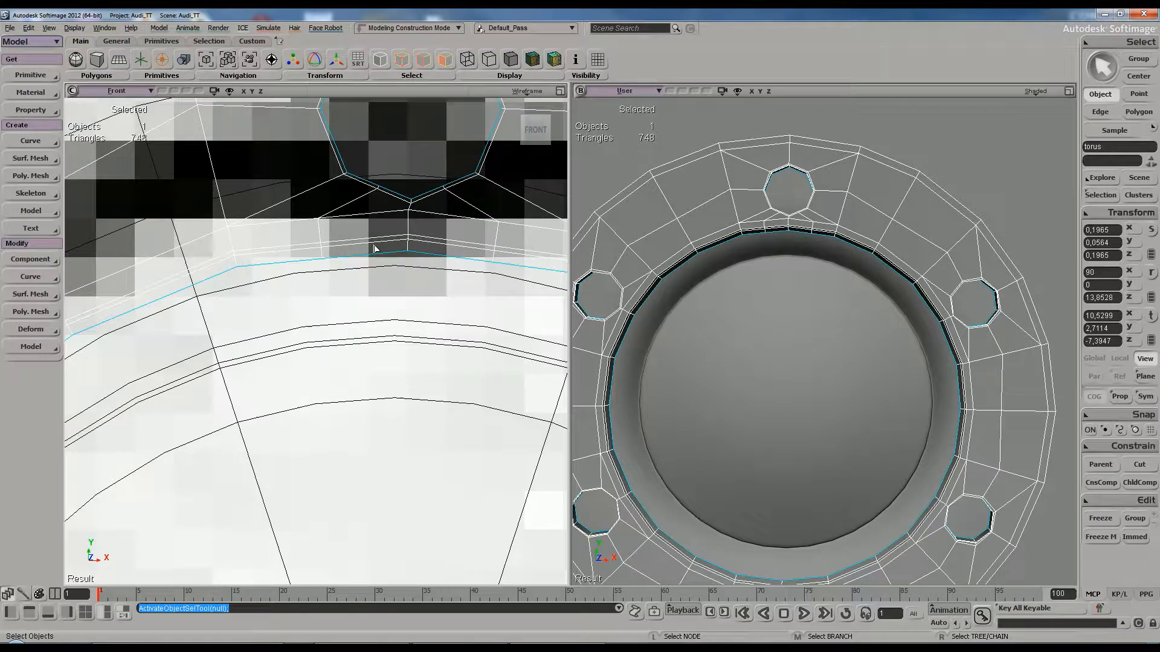
pyautogui.scroll(-1, 375, 248)
pyautogui.press('s')
pyautogui.moveTo(784, 238)
pyautogui.mouseDown(button='right')
pyautogui.moveTo(795, 233)
pyautogui.moveTo(788, 216)
pyautogui.mouseUp(button='right')
pyautogui.scroll(3, 787, 215)
pyautogui.moveTo(788, 211); pyautogui.dragTo(797, 286)
pyautogui.press('s')
pyautogui.moveTo(818, 234); pyautogui.dragTo(824, 243)
pyautogui.moveTo(824, 244); pyautogui.dragTo(861, 265, button='right')
pyautogui.press('s')
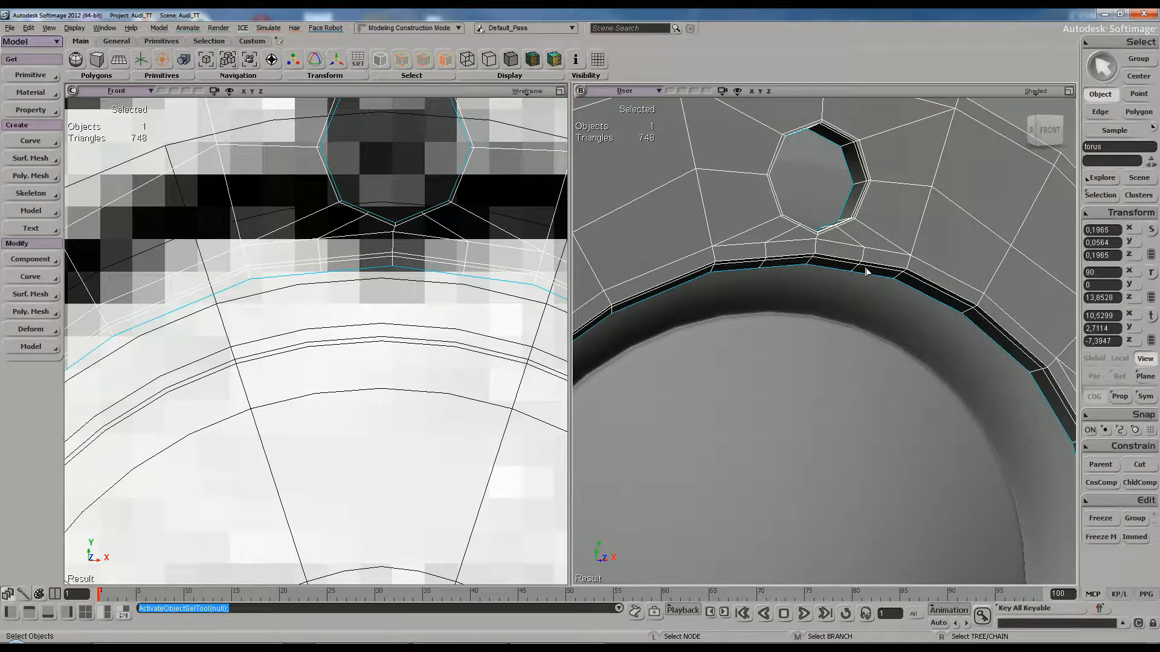
pyautogui.press('s')
pyautogui.moveTo(851, 251); pyautogui.dragTo(847, 255, button='right')
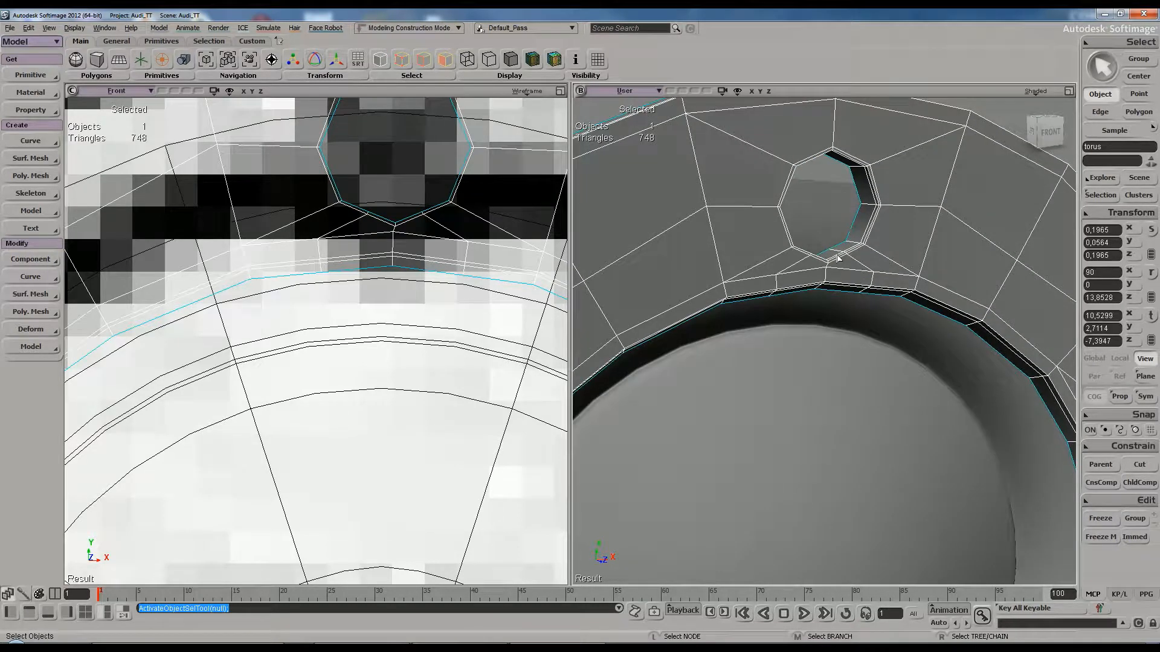
# Preview the top bolt hole area with raised subdivision and return the flange to its base mesh
pyautogui.press('+')
pyautogui.press('+')
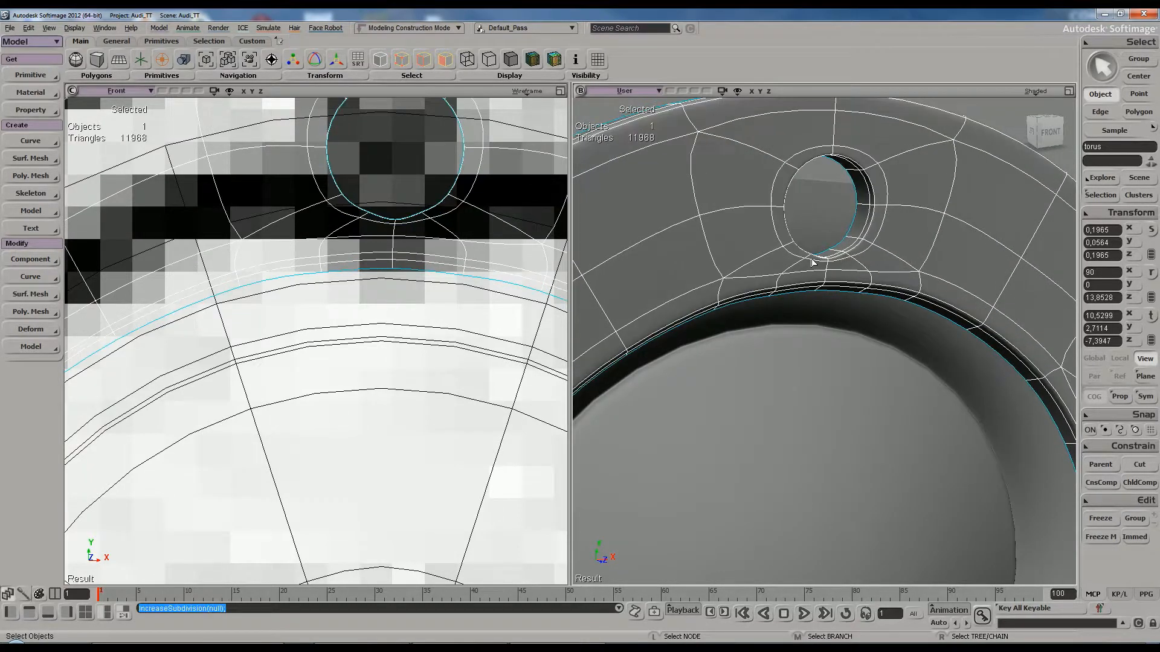
pyautogui.click(836, 197)
pyautogui.press('s')
pyautogui.moveTo(844, 220); pyautogui.dragTo(850, 270, button='right')
pyautogui.press('s')
pyautogui.click(848, 271)
pyautogui.press('s')
pyautogui.press('-')
pyautogui.press('-')
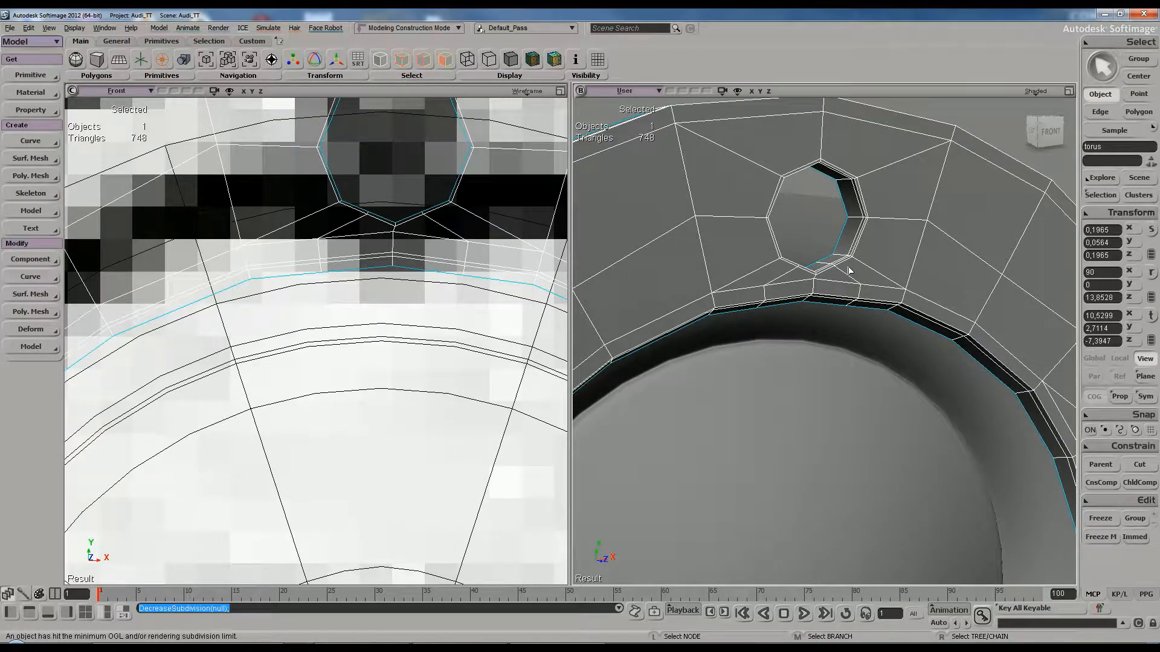
# Select the six short split edges on both sides of the top bolt hole's lowest corner and delete them
pyautogui.press('s')
pyautogui.moveTo(848, 271); pyautogui.dragTo(864, 280, button='middle')
pyautogui.moveTo(864, 280); pyautogui.dragTo(870, 329, button='right')
pyautogui.press('s')
pyautogui.press('e')
pyautogui.click(768, 322)
pyautogui.keyDown('shift'); pyautogui.click(838, 324); pyautogui.keyUp('shift')
pyautogui.scroll(3, 800, 329)
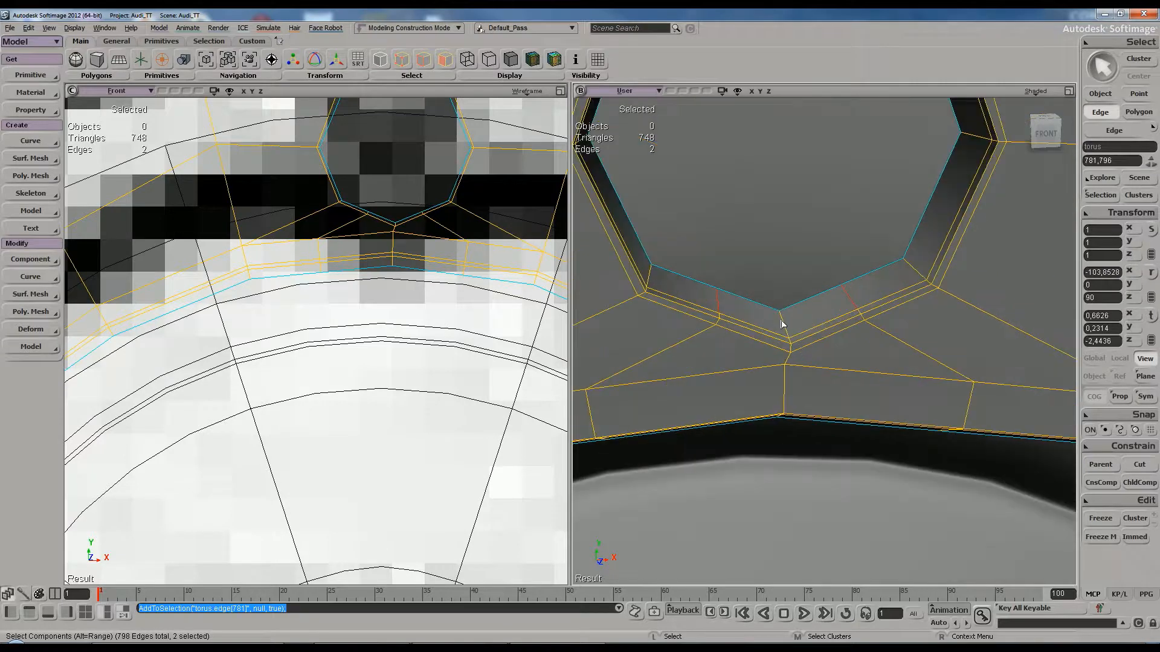
pyautogui.moveTo(838, 310); pyautogui.dragTo(797, 356, button='right')
pyautogui.keyDown('shift'); pyautogui.click(719, 436); pyautogui.keyUp('shift')
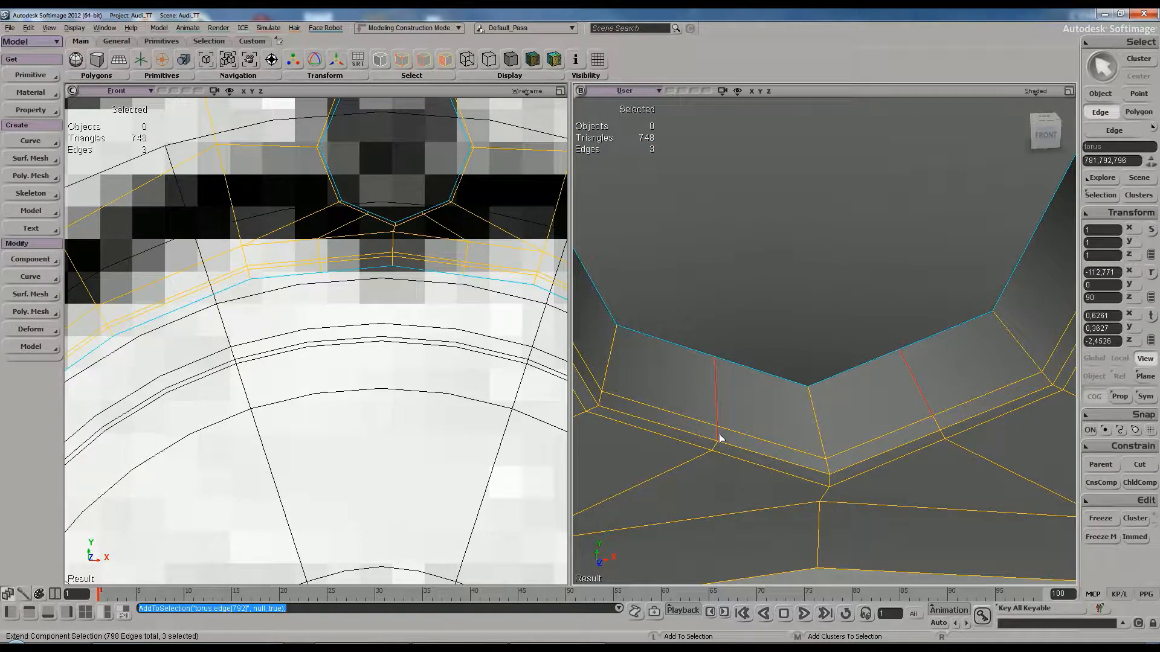
pyautogui.keyDown('shift'); pyautogui.click(939, 435); pyautogui.keyUp('shift')
pyautogui.keyDown('shift'); pyautogui.click(942, 440); pyautogui.keyUp('shift')
pyautogui.keyDown('shift'); pyautogui.click(717, 449); pyautogui.keyUp('shift')
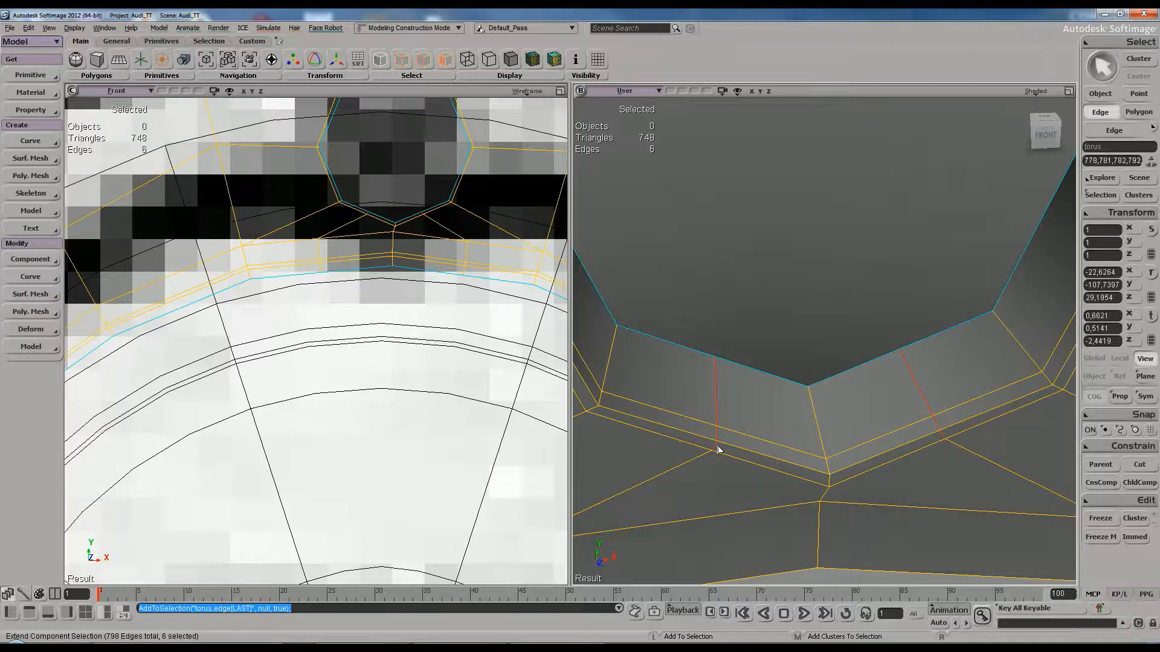
pyautogui.press('Delete')
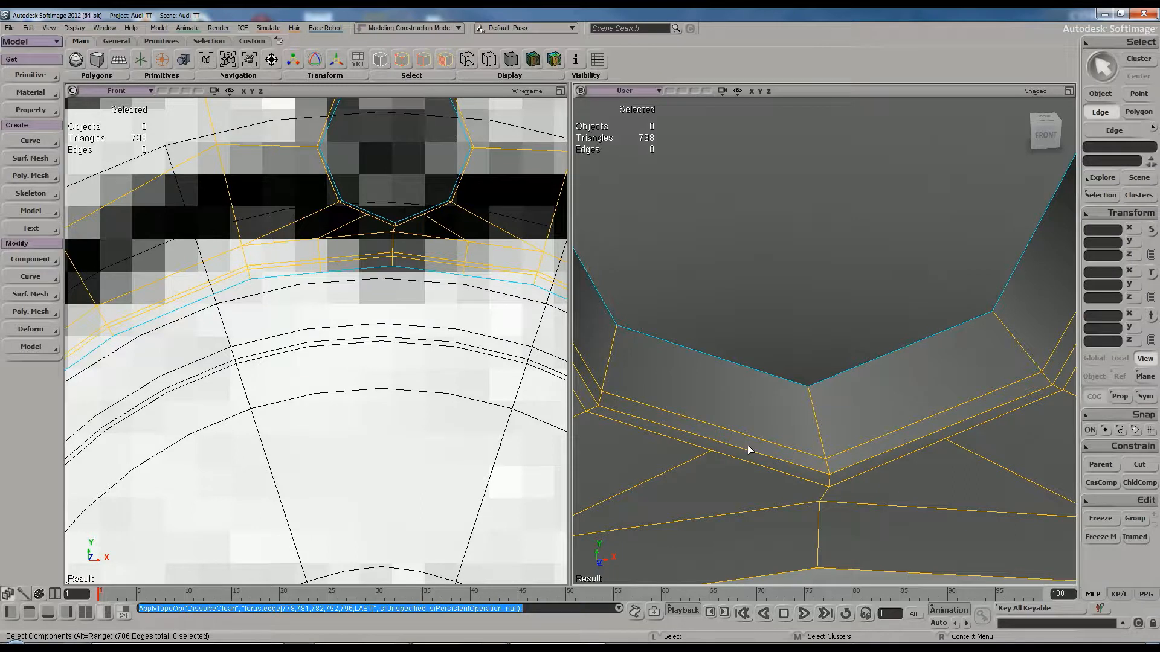
# Weld the two leftover split points on the top bolt hole's lower edge onto the corner point between them
pyautogui.scroll(-5, 735, 383)
pyautogui.scroll(4, 743, 246)
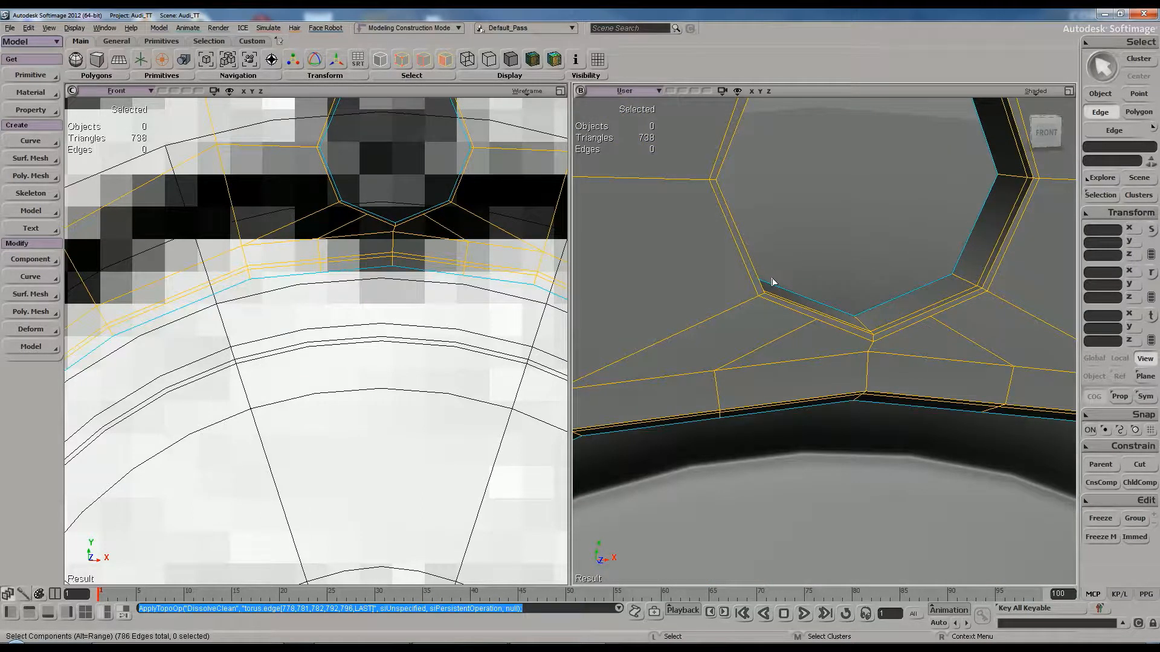
pyautogui.press('t')
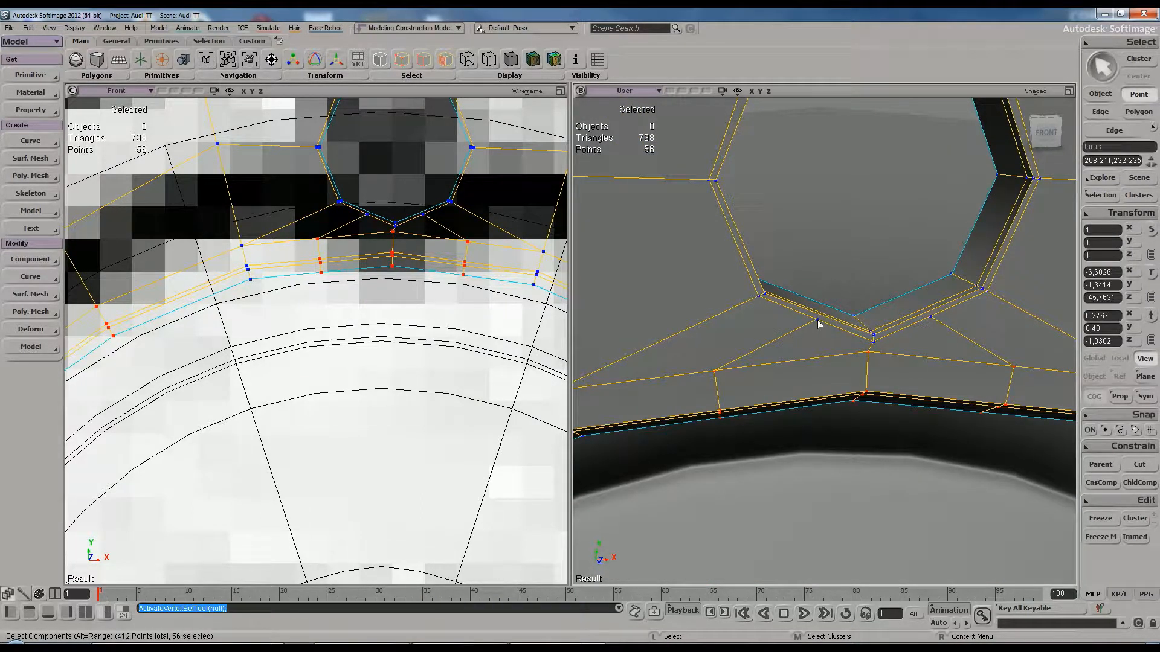
pyautogui.moveTo(844, 338); pyautogui.dragTo(827, 308, button='right')
pyautogui.click(823, 280)
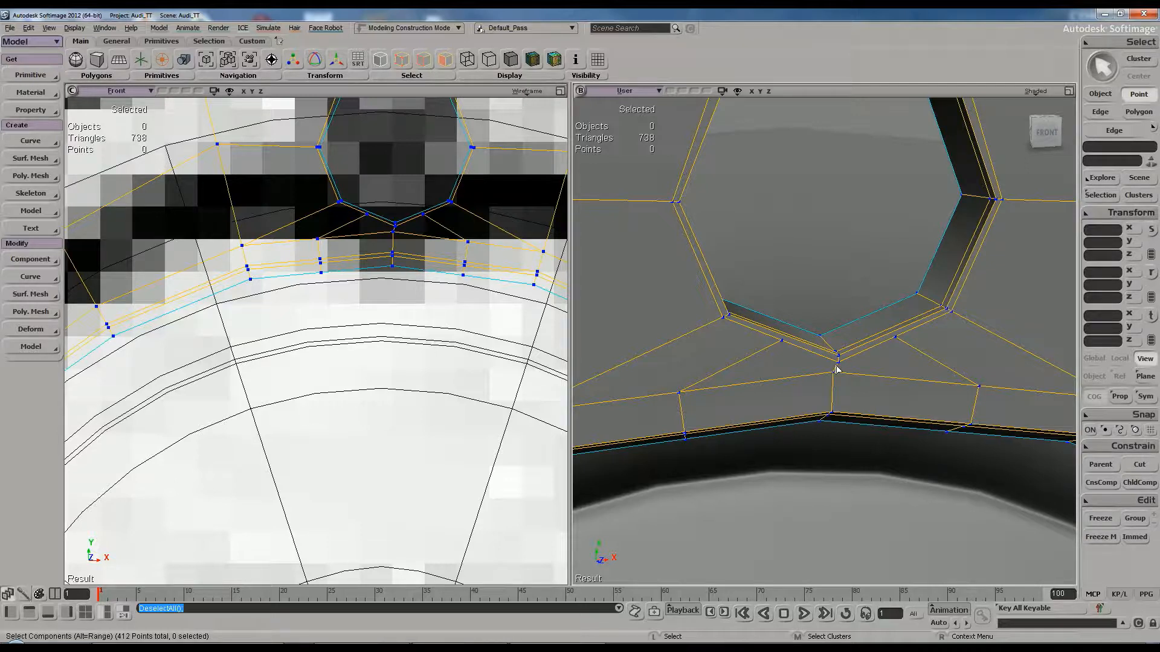
pyautogui.press('m')
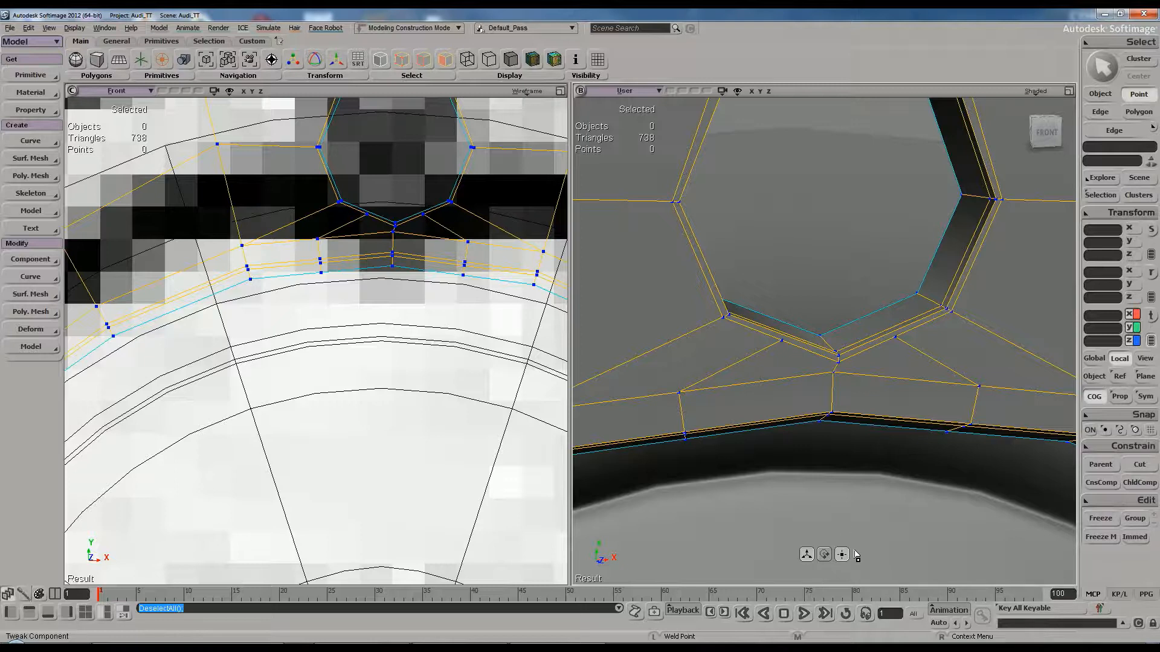
pyautogui.moveTo(782, 345); pyautogui.dragTo(840, 366)
pyautogui.moveTo(895, 342); pyautogui.dragTo(839, 363)
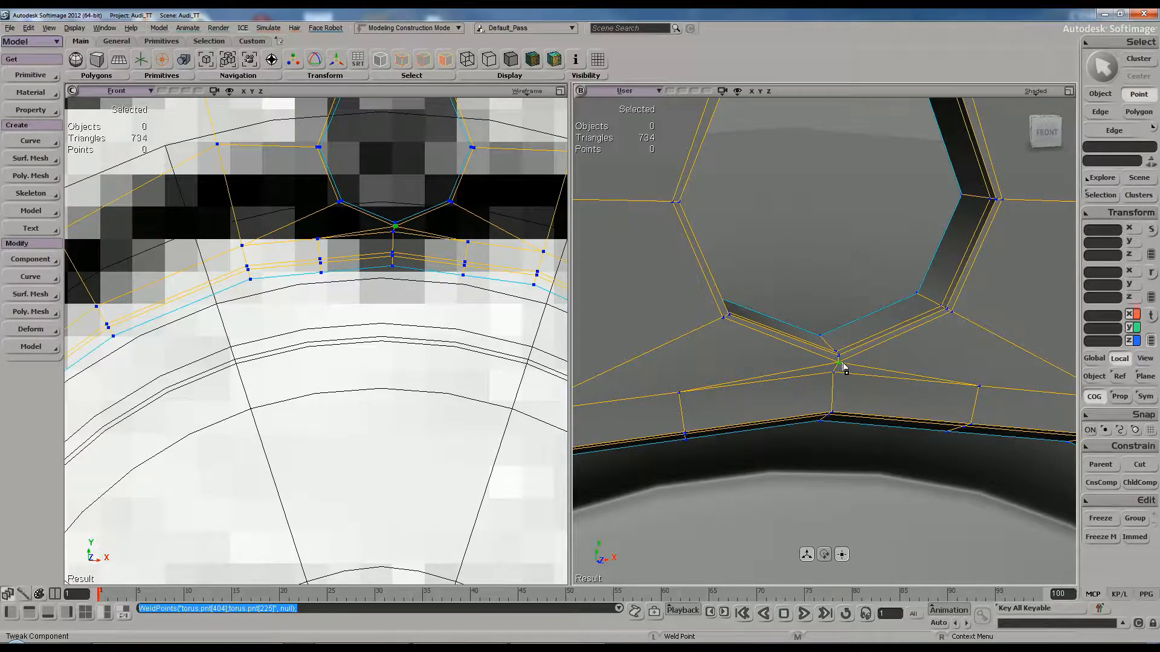
# Raise the flange's subdivision and inspect the welded area below the top bolt hole from an angle
pyautogui.press('+')
pyautogui.press('space')
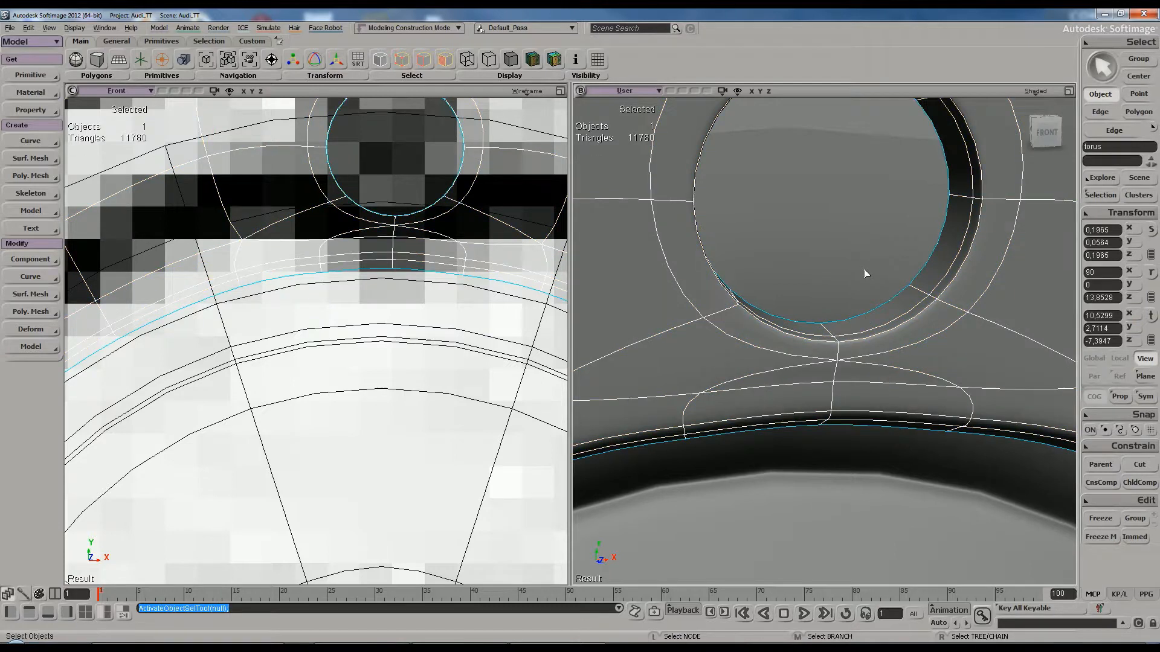
pyautogui.click(865, 271)
pyautogui.press('s')
pyautogui.moveTo(865, 271); pyautogui.dragTo(854, 360, button='middle')
pyautogui.moveTo(854, 360); pyautogui.dragTo(875, 357, button='right')
pyautogui.click(914, 354)
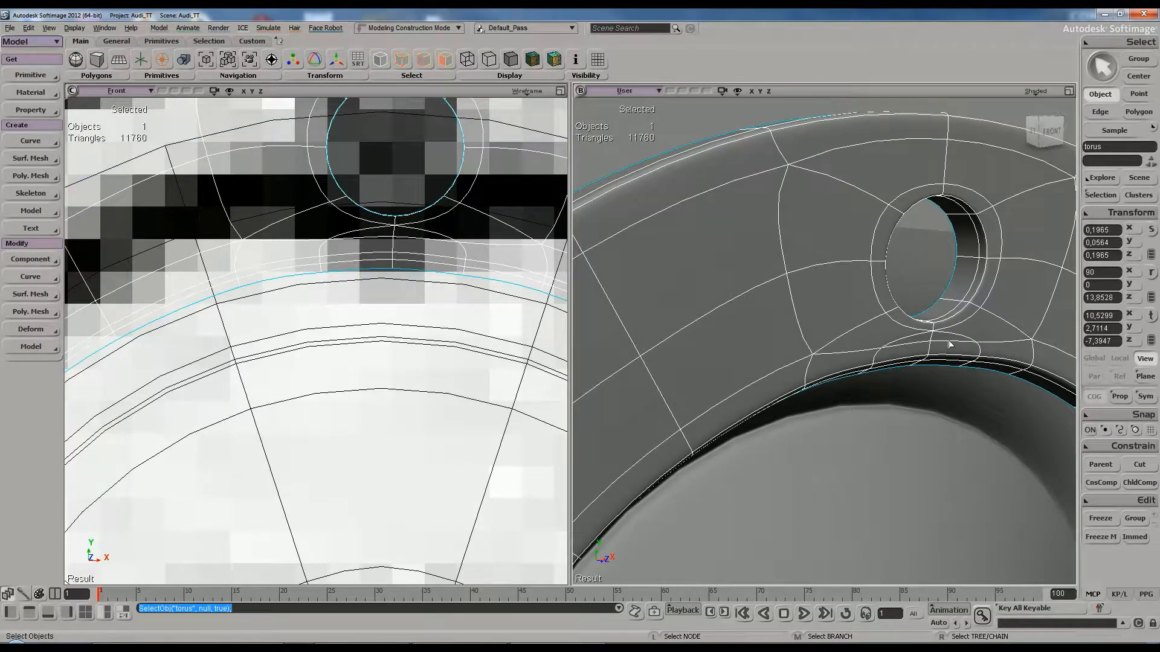
pyautogui.scroll(2, 936, 348)
pyautogui.press('s')
pyautogui.moveTo(941, 346); pyautogui.dragTo(915, 348)
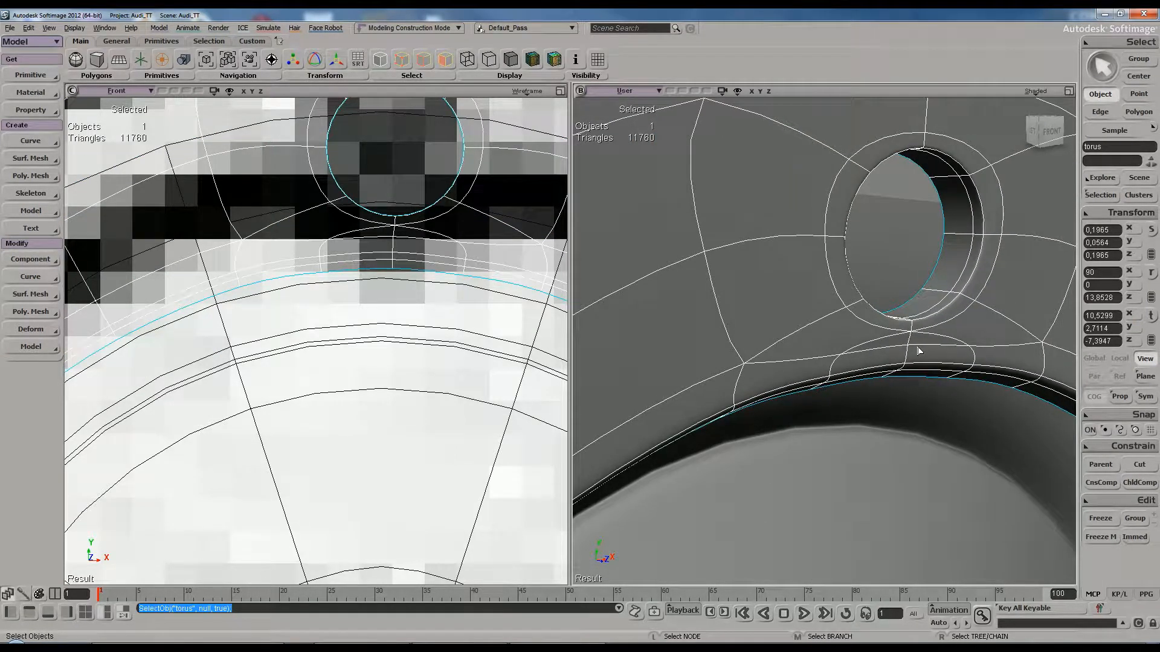
# Return the flange to its base mesh and select the point just below the top bolt hole's lowest corner
pyautogui.press('KP_Subtract')
pyautogui.press('KP_Subtract')
pyautogui.press('s')
pyautogui.moveTo(919, 350); pyautogui.dragTo(864, 334, button='middle')
pyautogui.moveTo(864, 334); pyautogui.dragTo(851, 301, button='right')
pyautogui.scroll(2, 852, 301)
pyautogui.moveTo(852, 301); pyautogui.dragTo(849, 324)
pyautogui.scroll(2, 854, 315)
pyautogui.press('t')
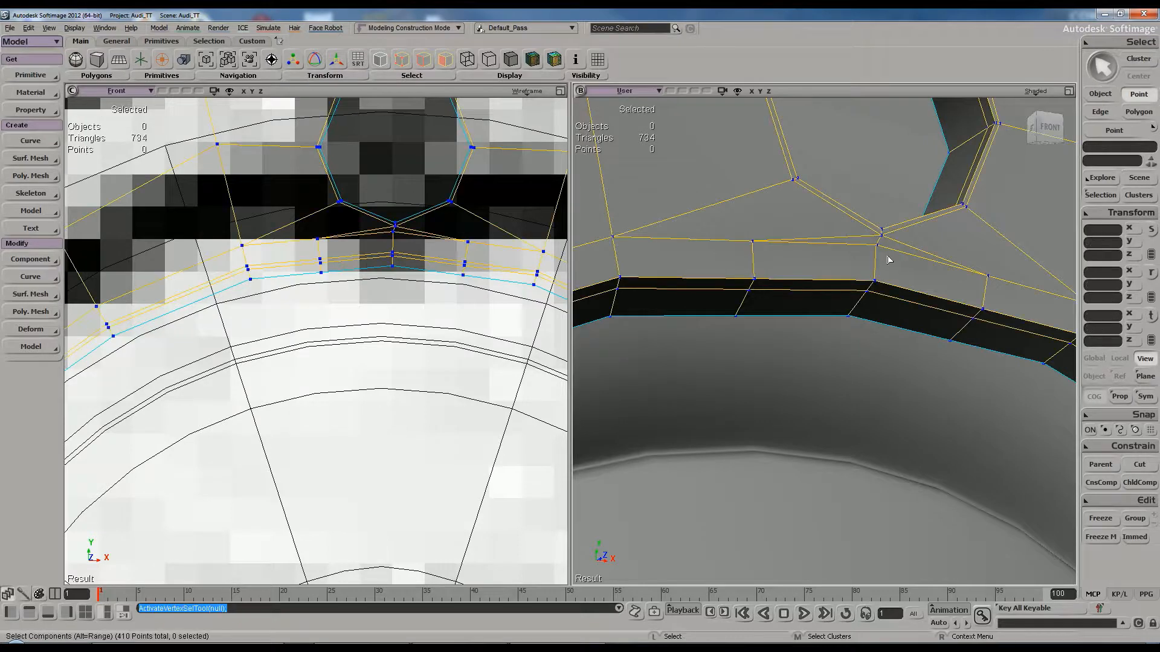
pyautogui.click(879, 249)
pyautogui.scroll(-5, 877, 303)
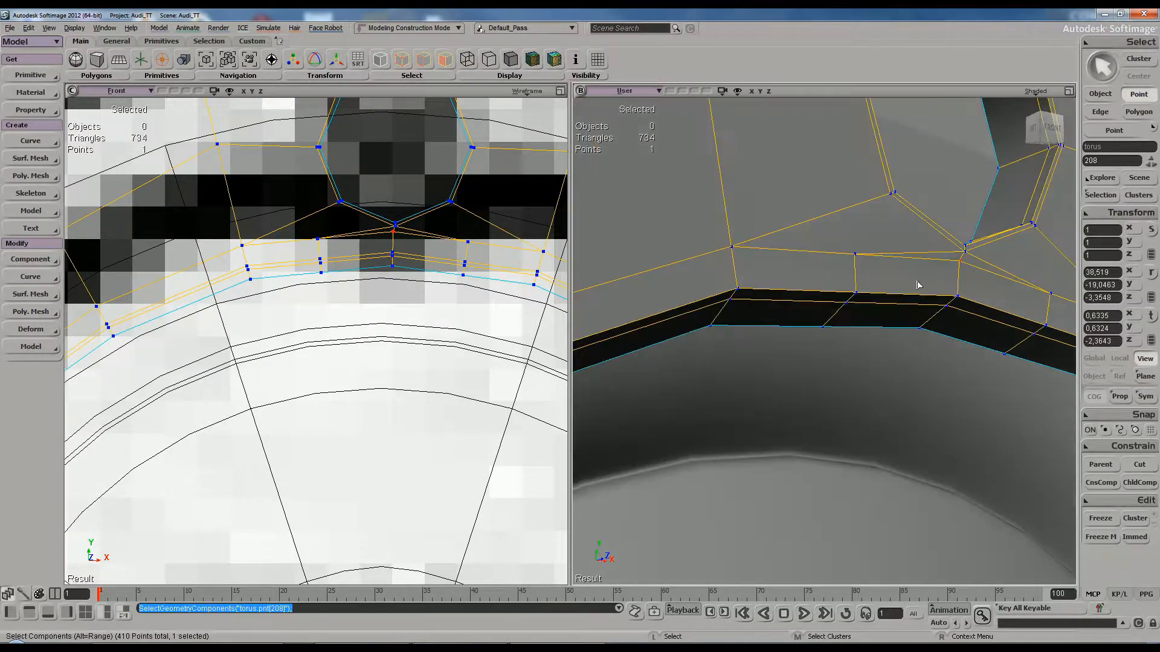
pyautogui.scroll(-2, 877, 302)
pyautogui.press('s')
pyautogui.scroll(8, 846, 355)
pyautogui.moveTo(864, 329)
pyautogui.mouseDown(button='right')
pyautogui.moveTo(912, 333)
pyautogui.moveTo(880, 389)
pyautogui.moveTo(795, 332)
pyautogui.moveTo(771, 337)
pyautogui.moveTo(854, 331)
pyautogui.moveTo(858, 342)
pyautogui.mouseUp(button='right')
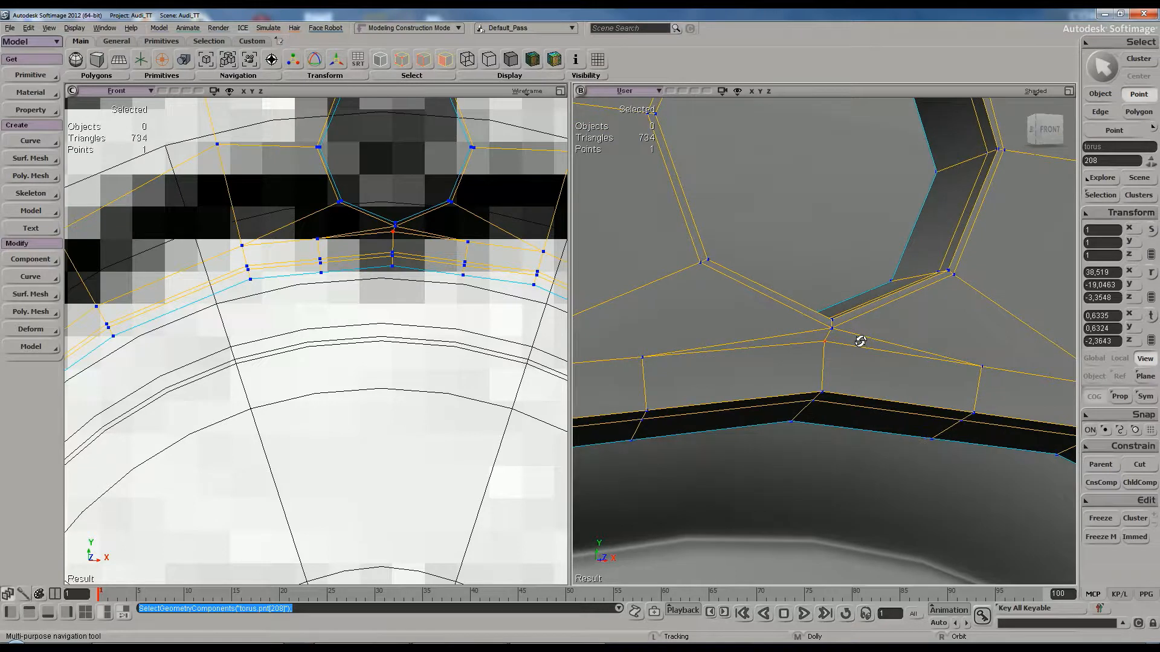
# Try to dissolve the two slanted edges on either side of the point below the top bolt hole
pyautogui.press('e')
pyautogui.click(810, 340)
pyautogui.keyDown('shift'); pyautogui.click(829, 334); pyautogui.keyUp('shift')
pyautogui.hotkey('ctrl', 'BackSpace')
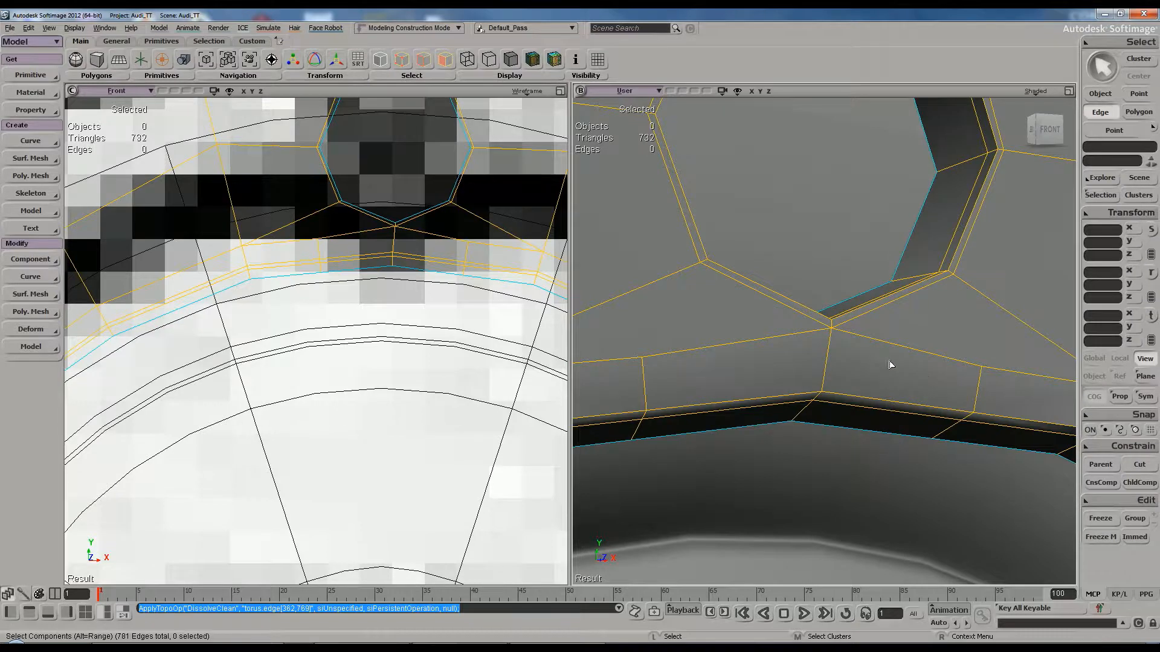
pyautogui.moveTo(890, 364)
pyautogui.mouseDown(button='right')
pyautogui.moveTo(901, 383)
pyautogui.moveTo(899, 365)
pyautogui.mouseUp(button='right')
pyautogui.hotkey('ctrl', 'z')
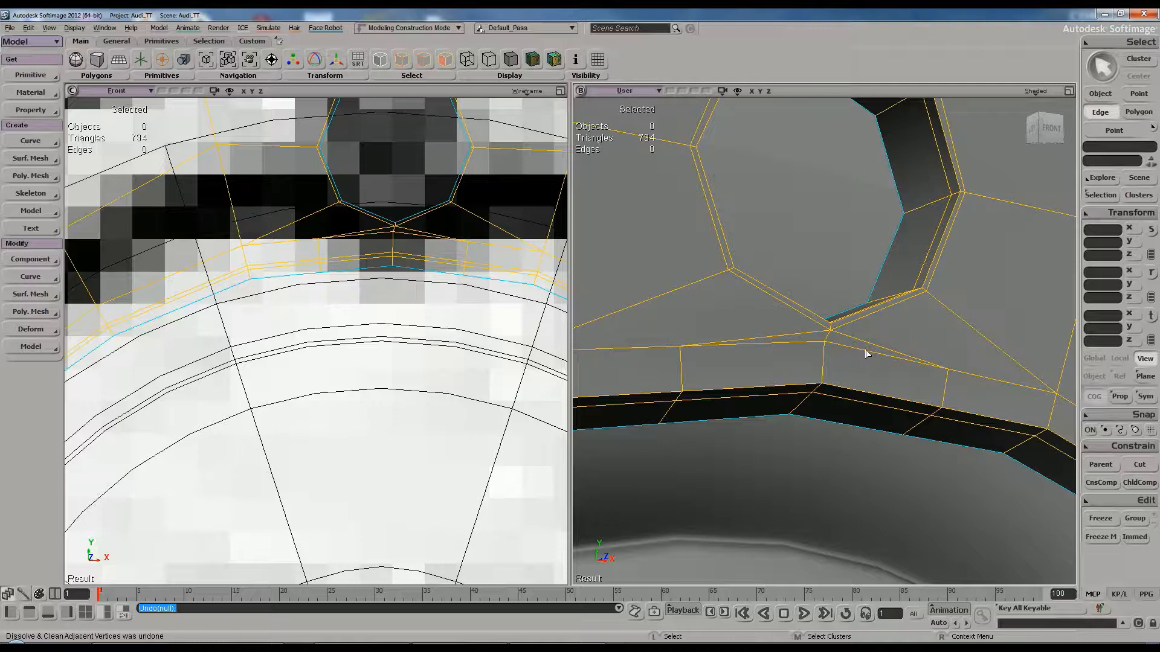
# Dissolve the two slanted edges below the top bolt hole's lowest corner and clean up their adjacent vertices
pyautogui.click(867, 352)
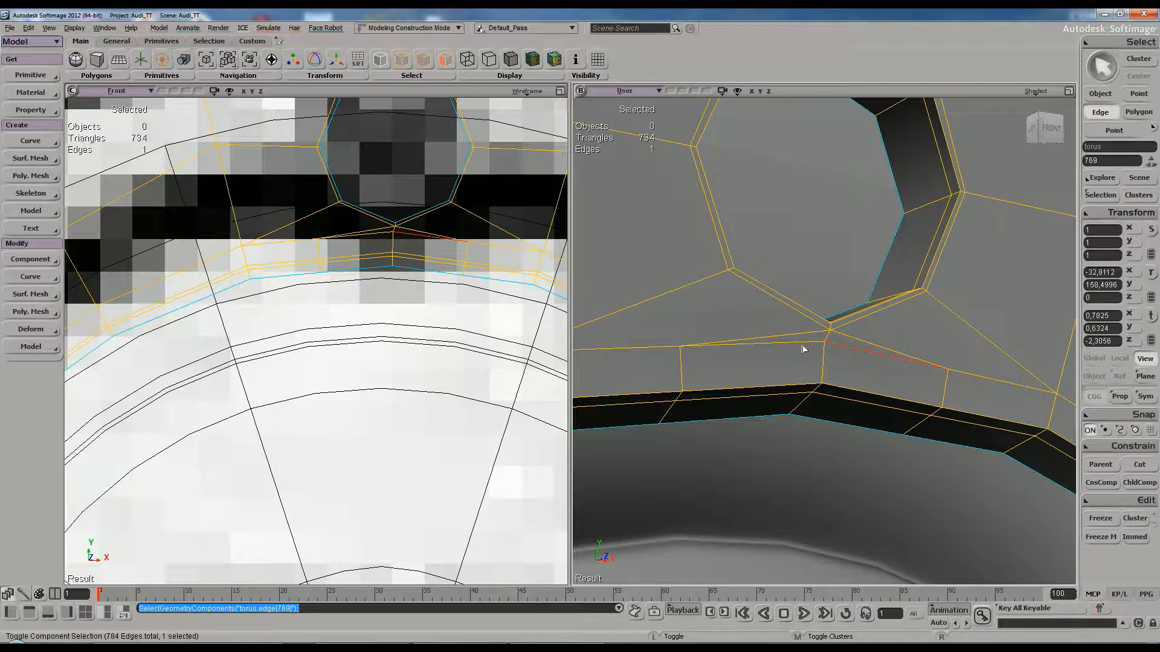
pyautogui.keyDown('ctrl'); pyautogui.click(791, 345); pyautogui.keyUp('ctrl')
pyautogui.hotkey('ctrl', 'BackSpace')
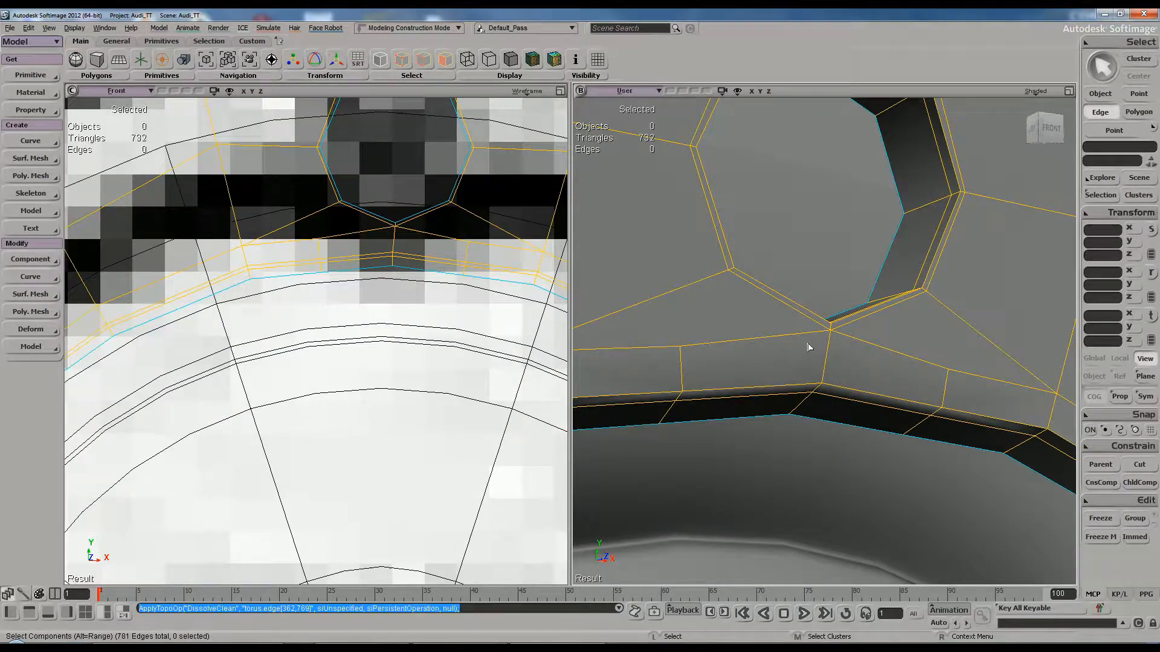
pyautogui.moveTo(808, 355); pyautogui.dragTo(842, 368, button='right')
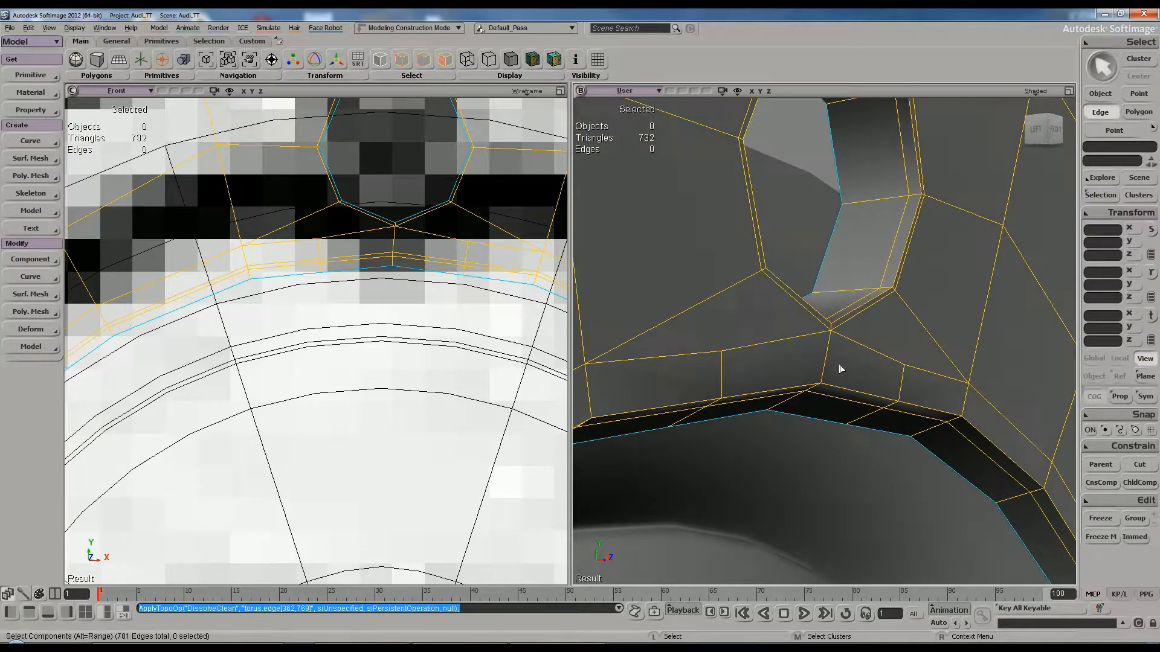
# Raise the flange's subdivision and inspect the area between the top bolt hole and the inner rim
pyautogui.press('+')
pyautogui.press('+')
pyautogui.press('space')
pyautogui.click(804, 166)
pyautogui.press('s')
pyautogui.moveTo(804, 167); pyautogui.dragTo(786, 363, button='middle')
pyautogui.moveTo(785, 363)
pyautogui.mouseDown(button='right')
pyautogui.moveTo(780, 337)
pyautogui.moveTo(740, 346)
pyautogui.moveTo(753, 380)
pyautogui.moveTo(821, 359)
pyautogui.moveTo(799, 361)
pyautogui.mouseUp(button='right')
pyautogui.press('space')
pyautogui.click(824, 357)
pyautogui.press('s')
pyautogui.press('space')
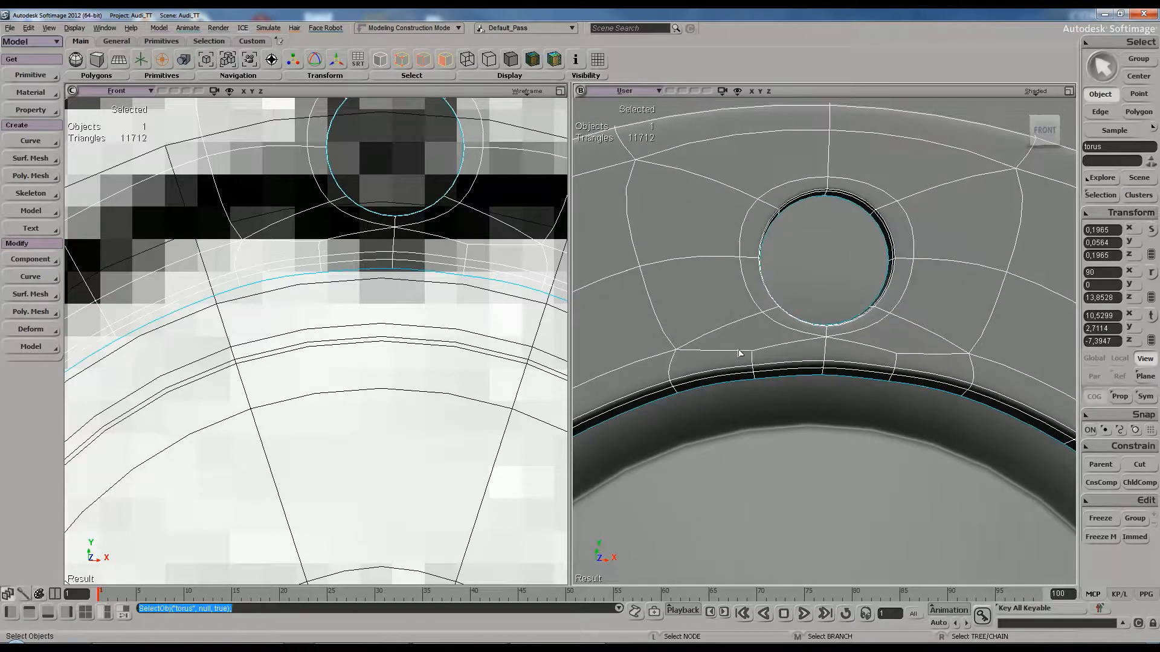
pyautogui.press('s')
pyautogui.moveTo(884, 362); pyautogui.dragTo(913, 385, button='right')
pyautogui.press('s')
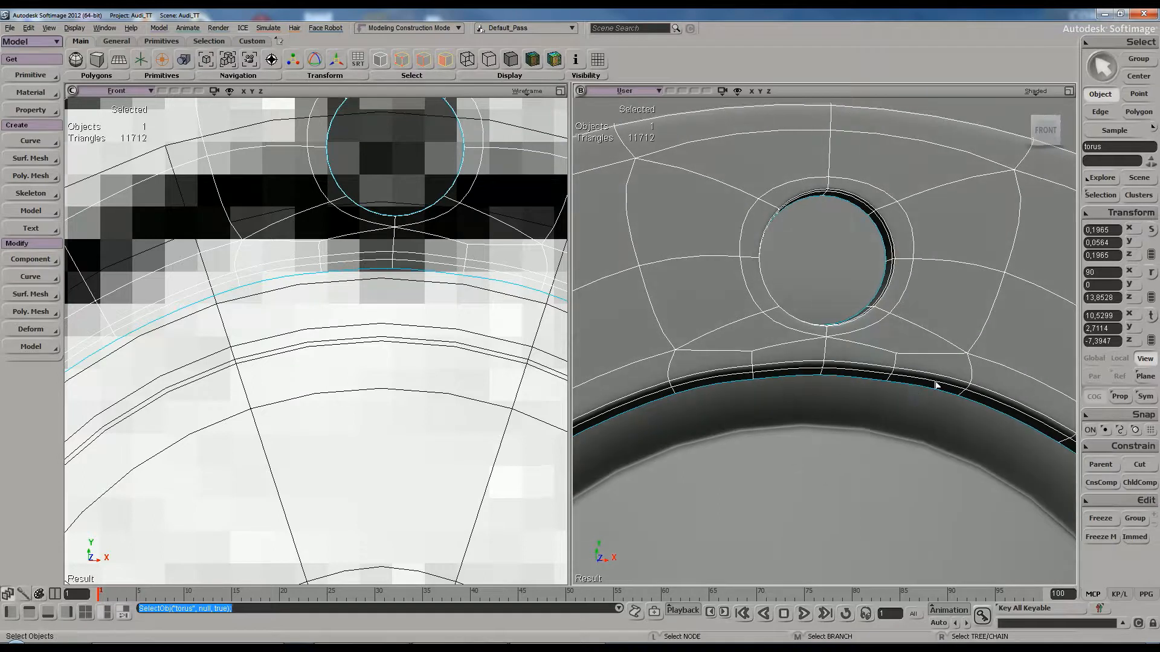
# Return the flange to its base mesh and select the six short-edge points on the inner rim below the top bolt hole
pyautogui.press('-')
pyautogui.press('-')
pyautogui.press('-')
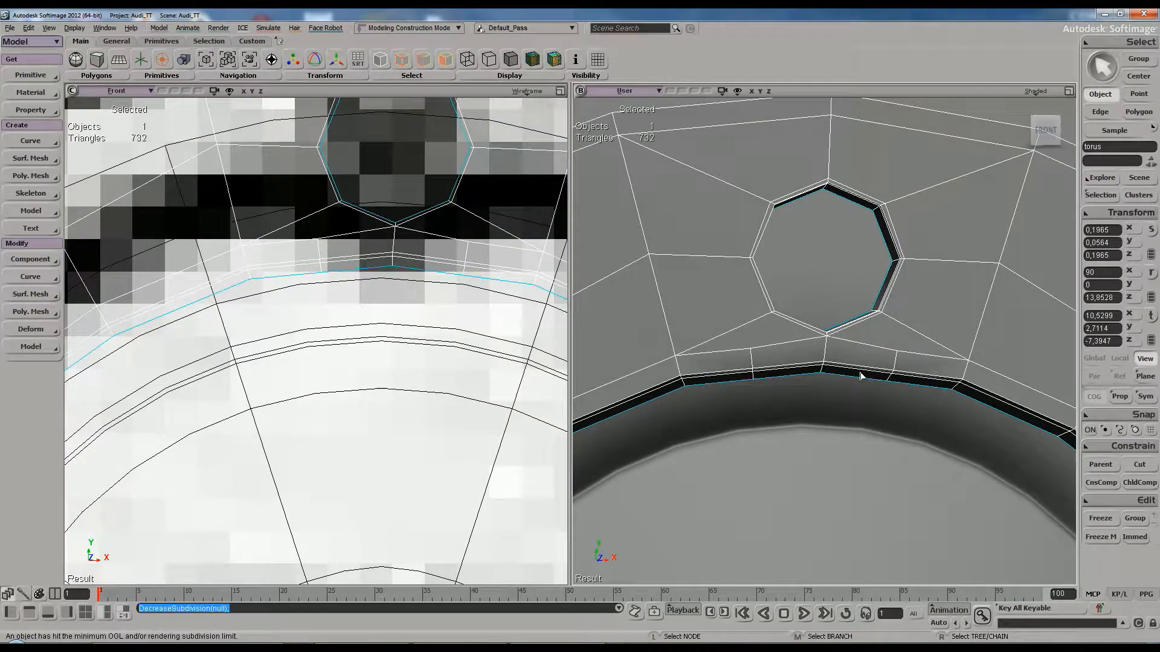
pyautogui.press('t')
pyautogui.click(752, 374)
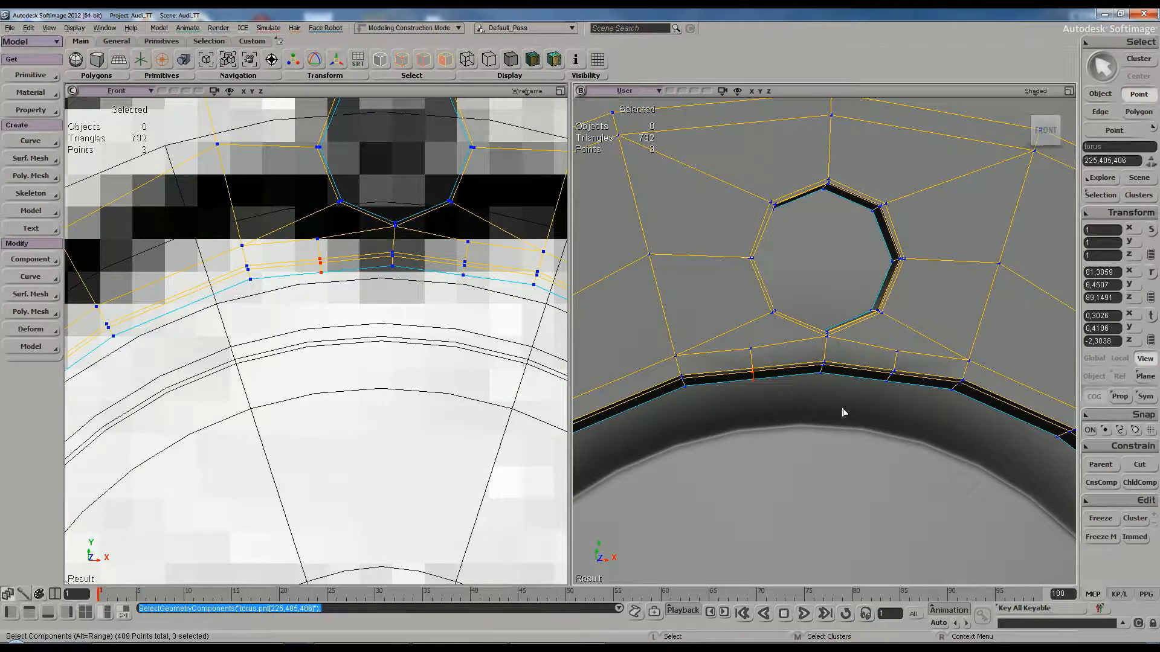
pyautogui.keyDown('shift'); pyautogui.click(893, 374); pyautogui.keyUp('shift')
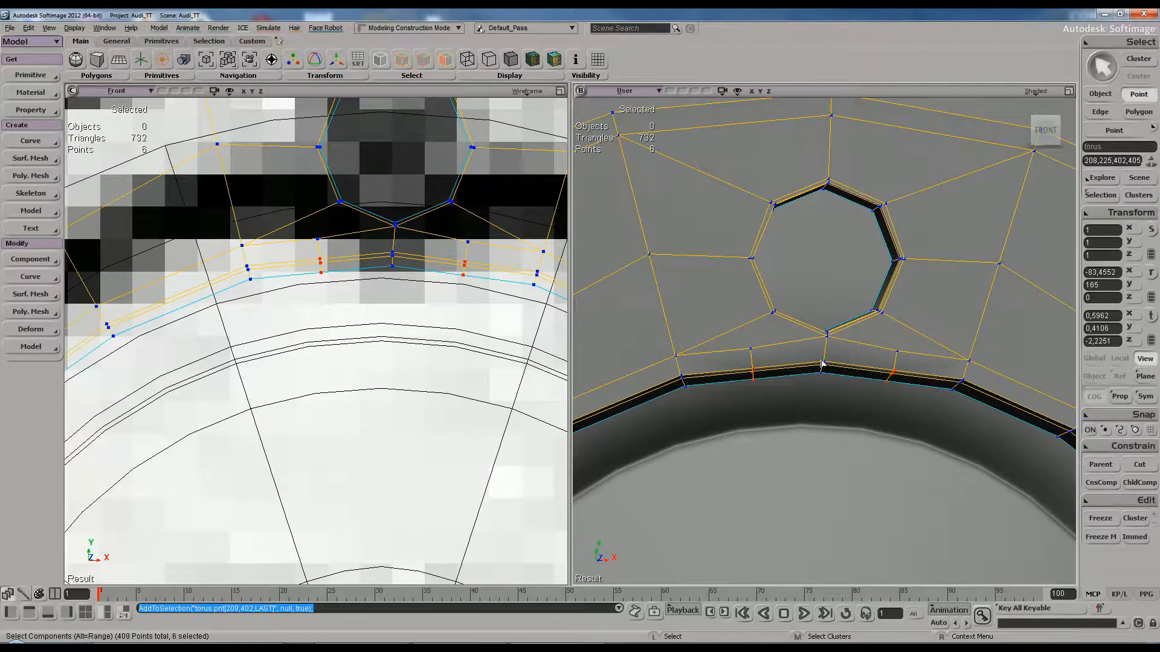
# Repeat the top hole's edge splits and point welds between the inner rim and each of the other five bolt holes
pyautogui.press('space')
pyautogui.scroll(-3, 813, 393)
pyautogui.press('s')
pyautogui.moveTo(820, 389); pyautogui.dragTo(816, 370, button='right')
pyautogui.click(825, 175)
pyautogui.press('s')
pyautogui.moveTo(812, 308); pyautogui.dragTo(820, 342, button='right')
pyautogui.moveTo(839, 316); pyautogui.dragTo(860, 370)
pyautogui.press('s')
pyautogui.moveTo(861, 370); pyautogui.dragTo(914, 403, button='right')
pyautogui.moveTo(956, 326); pyautogui.dragTo(995, 266)
pyautogui.press('s')
pyautogui.moveTo(948, 441); pyautogui.dragTo(912, 338)
pyautogui.moveTo(912, 338); pyautogui.dragTo(963, 367, button='middle')
pyautogui.moveTo(963, 367); pyautogui.dragTo(913, 403)
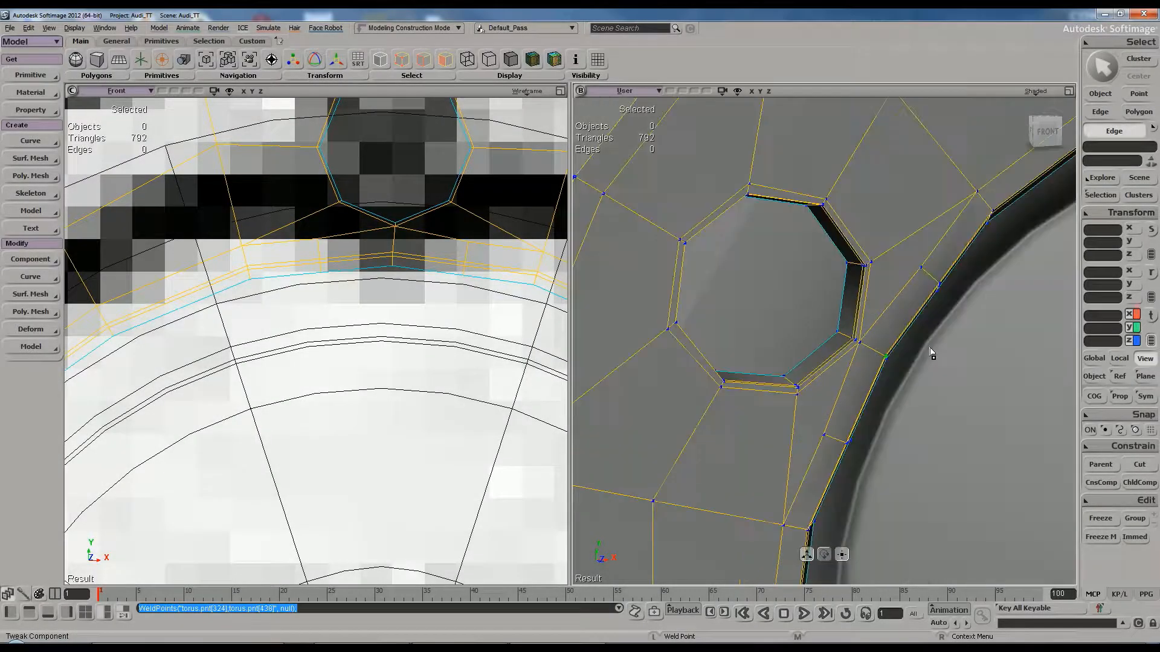
pyautogui.scroll(-5, 906, 341)
# Examine the whole flange's base mesh from the front, checking the edges between the bolt holes and inner rim
pyautogui.press('space')
pyautogui.press('s')
pyautogui.moveTo(820, 319); pyautogui.dragTo(778, 333, button='right')
pyautogui.moveTo(788, 329); pyautogui.dragTo(847, 304, button='right')
pyautogui.press('s')
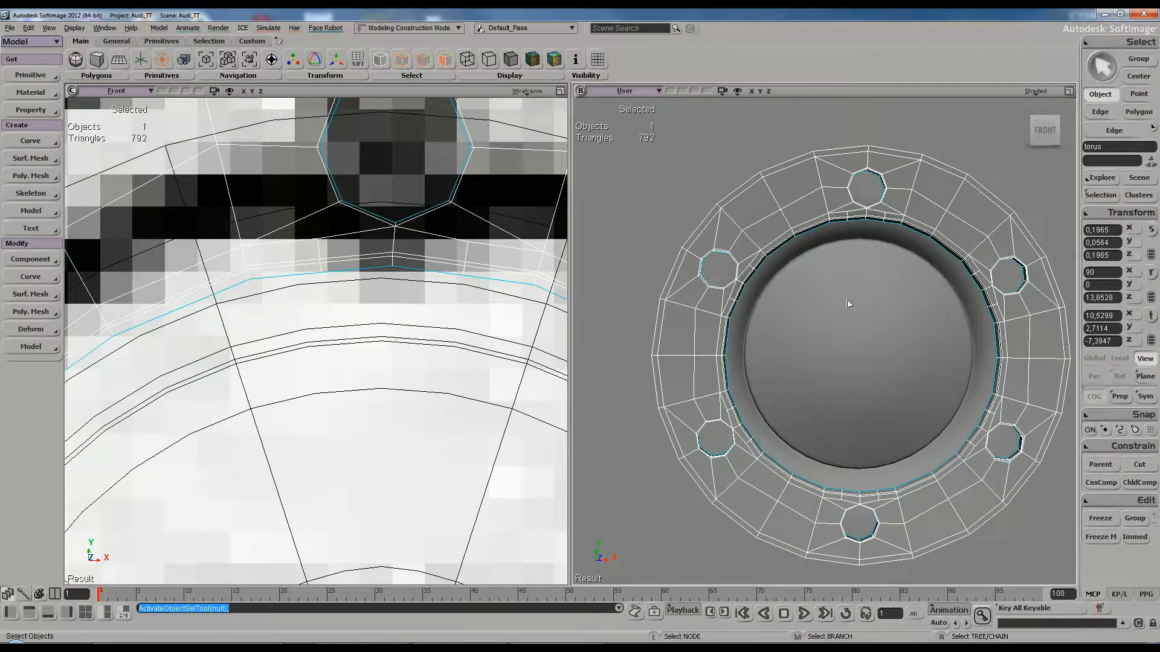
pyautogui.press('s')
pyautogui.moveTo(793, 264); pyautogui.dragTo(876, 305, button='middle')
pyautogui.moveTo(875, 306)
pyautogui.mouseDown(button='right')
pyautogui.moveTo(880, 266)
pyautogui.moveTo(868, 318)
pyautogui.mouseUp(button='right')
pyautogui.moveTo(868, 319); pyautogui.dragTo(884, 316, button='middle')
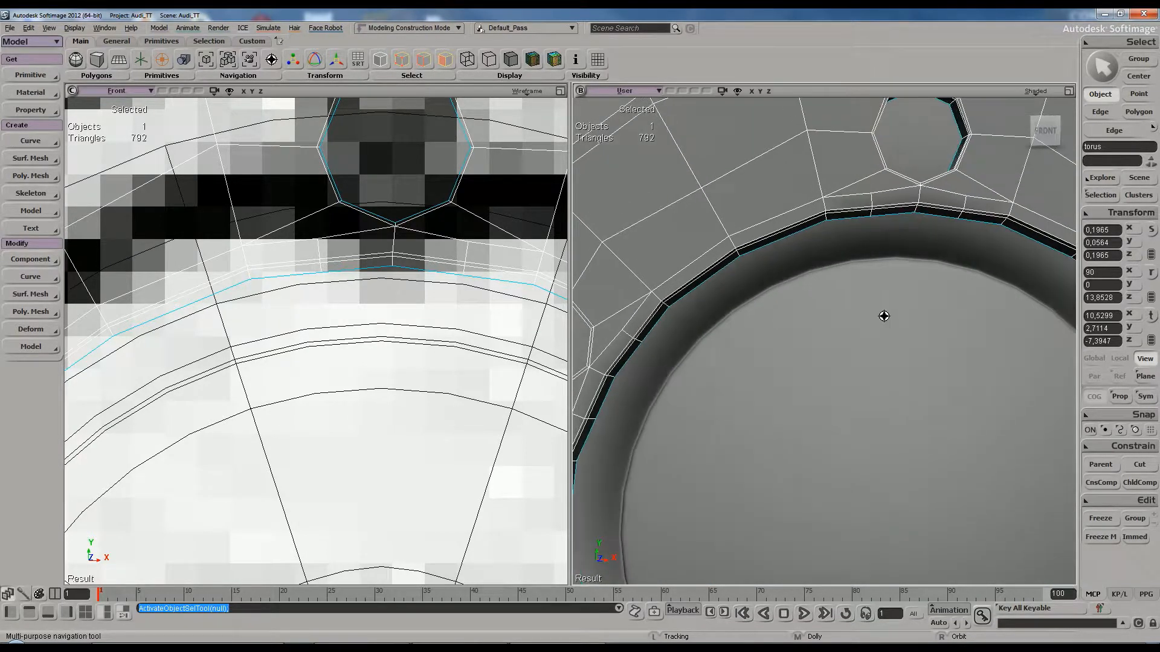
# Select the inner rim points of the two short edges flanking the top bolt hole's lowest corner
pyautogui.scroll(-5, 864, 329)
pyautogui.press('t')
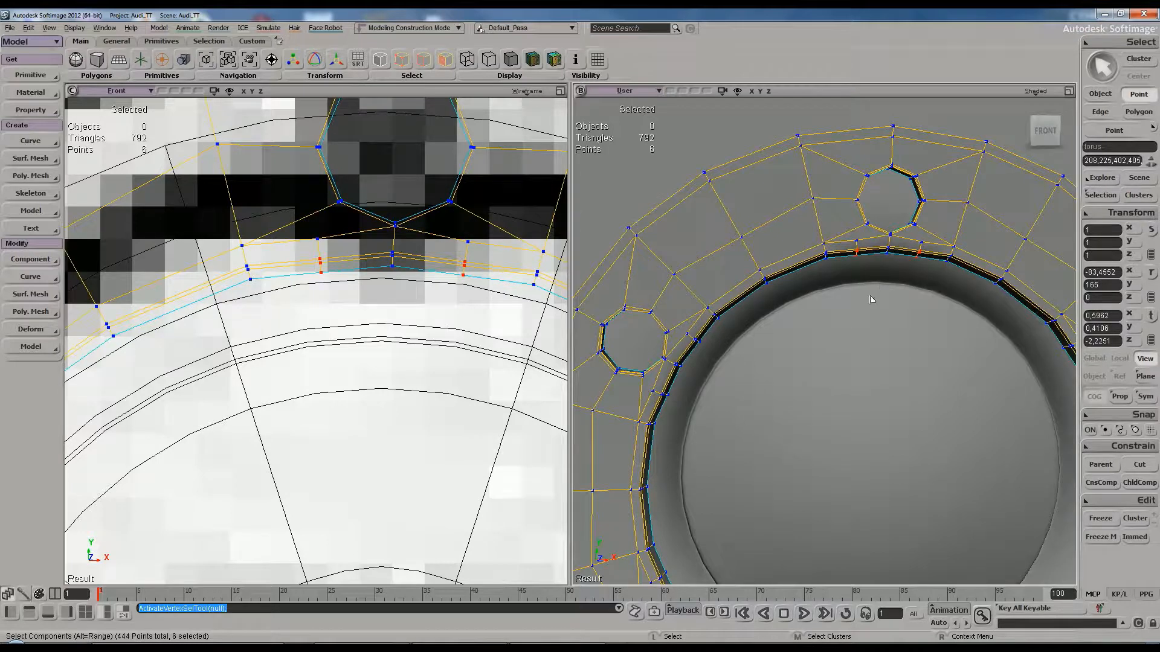
pyautogui.click(871, 300)
pyautogui.click(862, 269)
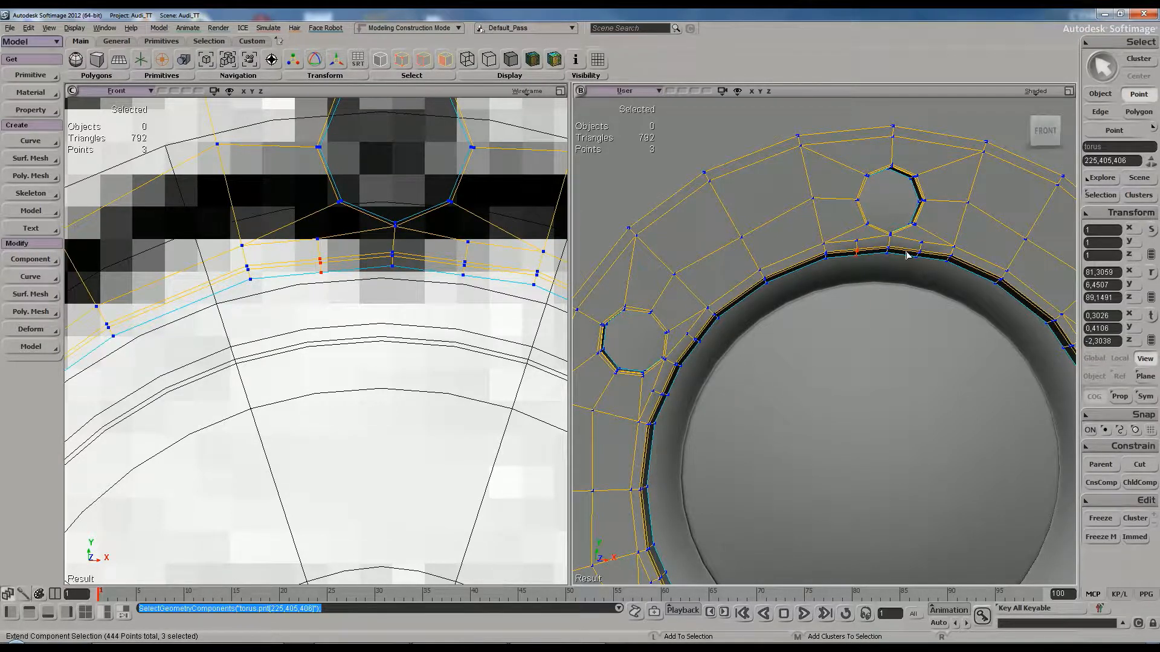
pyautogui.keyDown('shift'); pyautogui.click(928, 267); pyautogui.keyUp('shift')
# Add the matching inner rim points beside the two right-hand bolt holes and the bottom bolt hole to the selection
pyautogui.moveTo(927, 330); pyautogui.dragTo(950, 337, button='middle')
pyautogui.keyDown('shift'); pyautogui.moveTo(957, 328); pyautogui.dragTo(977, 342); pyautogui.keyUp('shift')
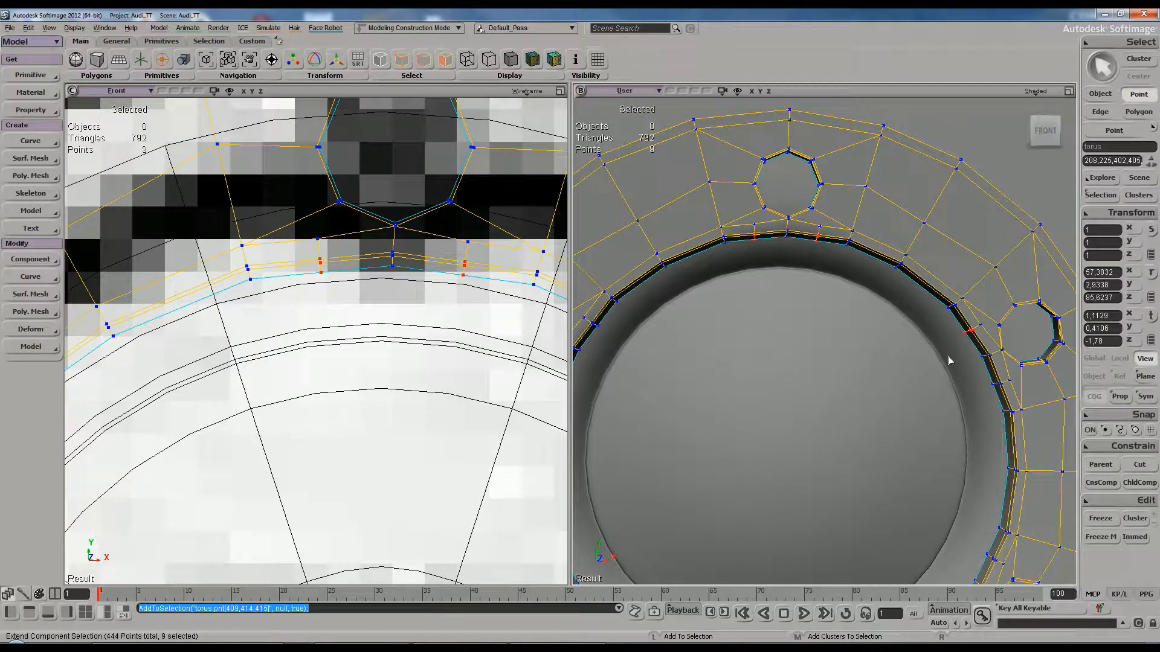
pyautogui.keyDown('shift'); pyautogui.moveTo(986, 384); pyautogui.dragTo(1006, 400); pyautogui.keyUp('shift')
pyautogui.moveTo(979, 435); pyautogui.dragTo(907, 379, button='middle')
pyautogui.keyDown('shift'); pyautogui.moveTo(907, 377); pyautogui.dragTo(894, 443); pyautogui.keyUp('shift')
pyautogui.moveTo(827, 432); pyautogui.dragTo(880, 329, button='middle')
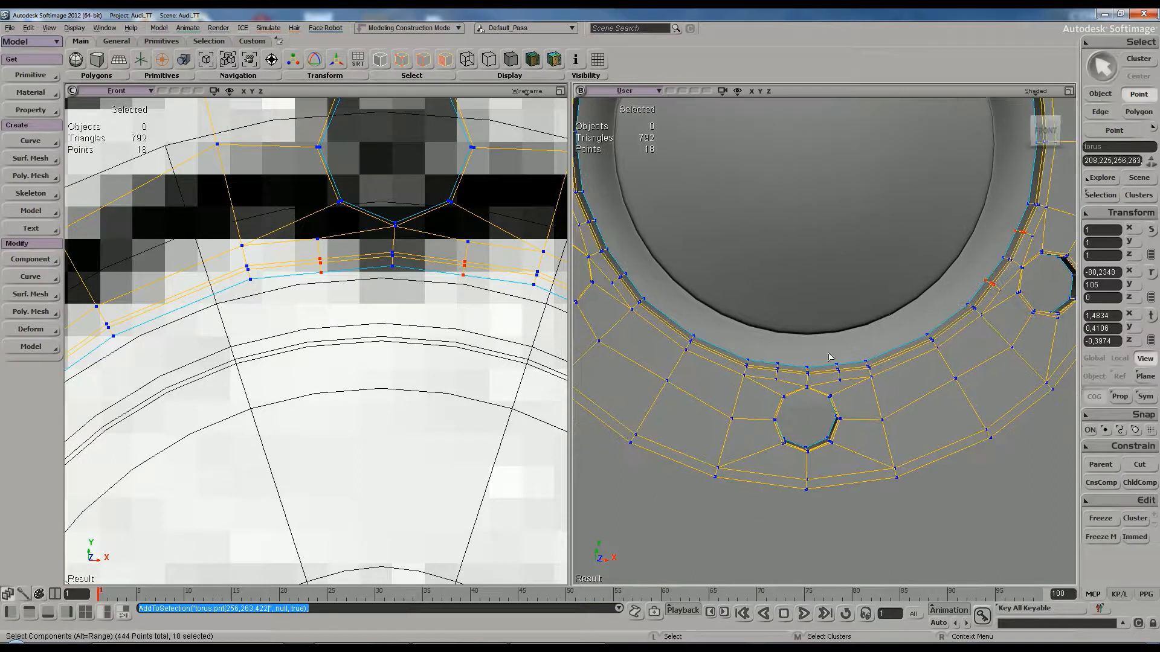
pyautogui.keyDown('shift'); pyautogui.moveTo(770, 356); pyautogui.dragTo(787, 375); pyautogui.keyUp('shift')
# Add the matching inner rim points beside the two left-hand bolt holes to the selection
pyautogui.moveTo(766, 308); pyautogui.dragTo(866, 366)
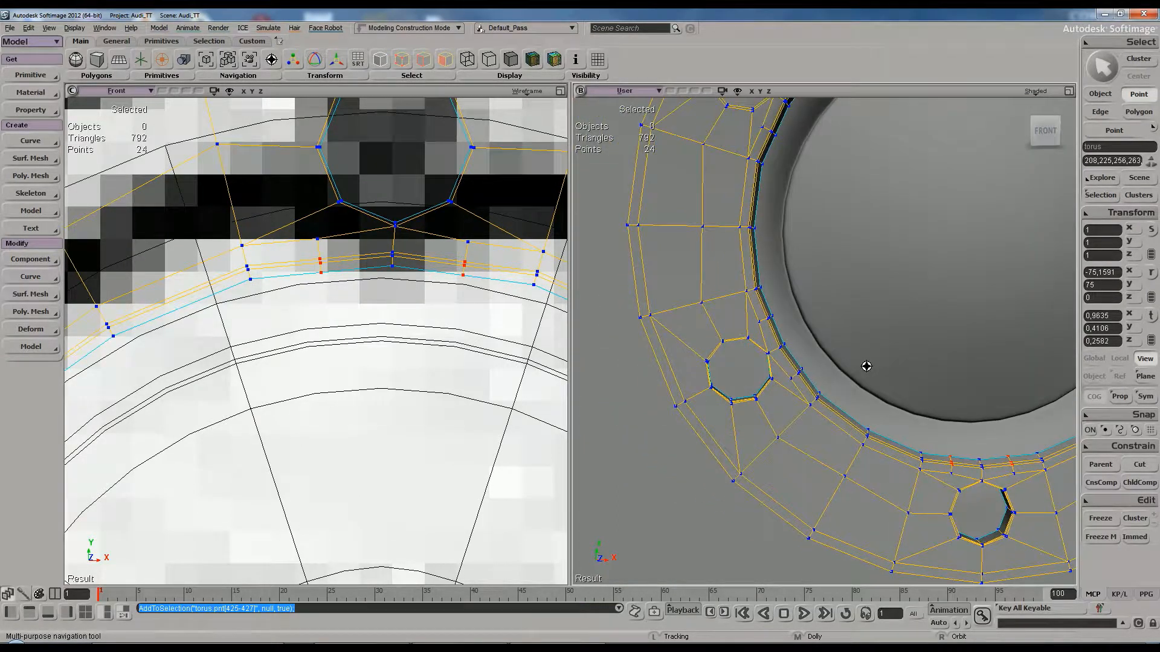
pyautogui.keyDown('shift'); pyautogui.moveTo(795, 360); pyautogui.dragTo(816, 384); pyautogui.keyUp('shift')
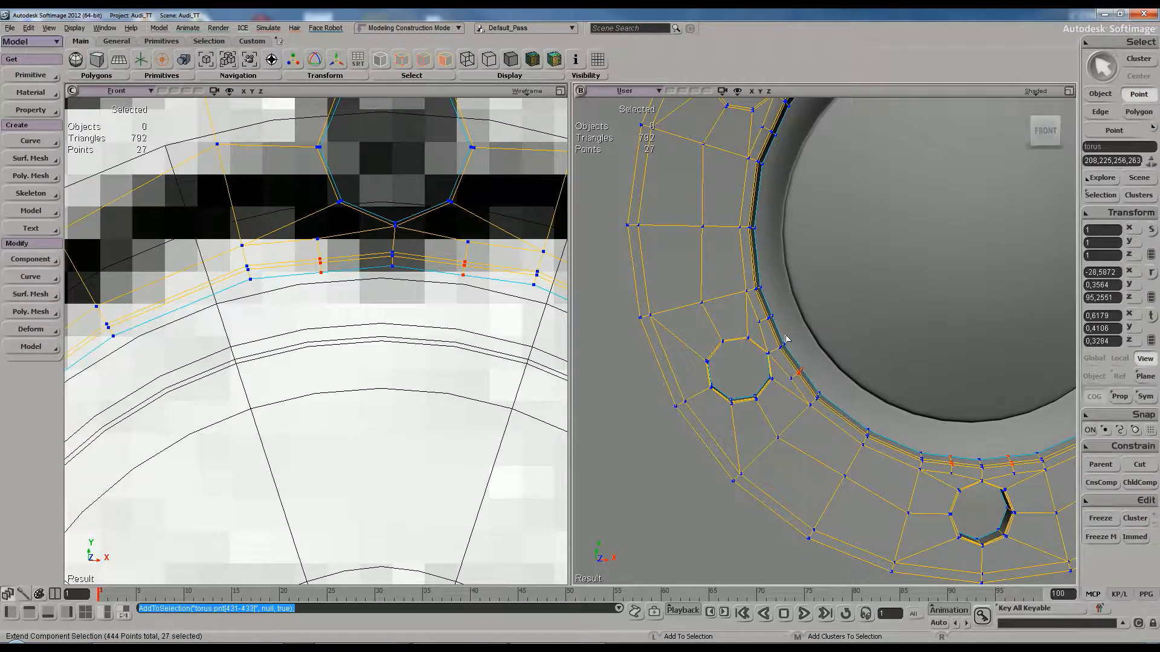
pyautogui.keyDown('shift'); pyautogui.moveTo(779, 324); pyautogui.dragTo(777, 328); pyautogui.keyUp('shift')
pyautogui.press('s')
pyautogui.moveTo(813, 227); pyautogui.dragTo(818, 319)
pyautogui.keyDown('shift'); pyautogui.moveTo(775, 280); pyautogui.dragTo(787, 291); pyautogui.keyUp('shift')
pyautogui.keyDown('shift'); pyautogui.moveTo(809, 226); pyautogui.dragTo(822, 243); pyautogui.keyUp('shift')
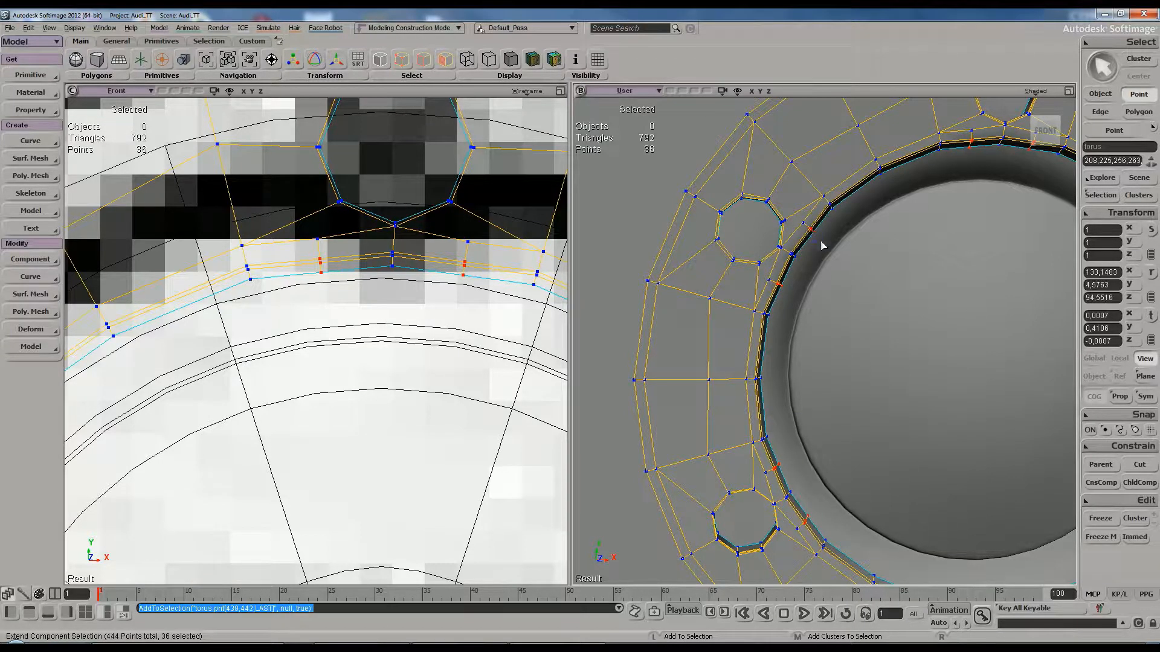
# Frame the whole flange in the Front view and turn off its Rotoscope reference image
pyautogui.scroll(-3, 849, 260)
pyautogui.scroll(-6, 338, 284)
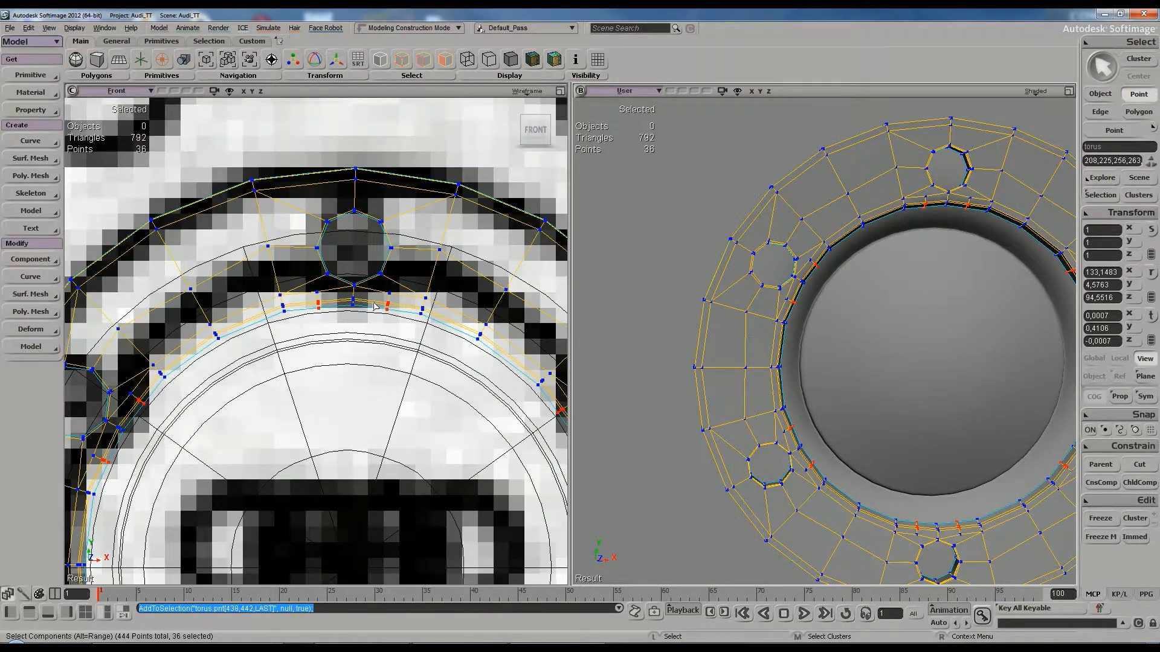
pyautogui.scroll(-1, 340, 270)
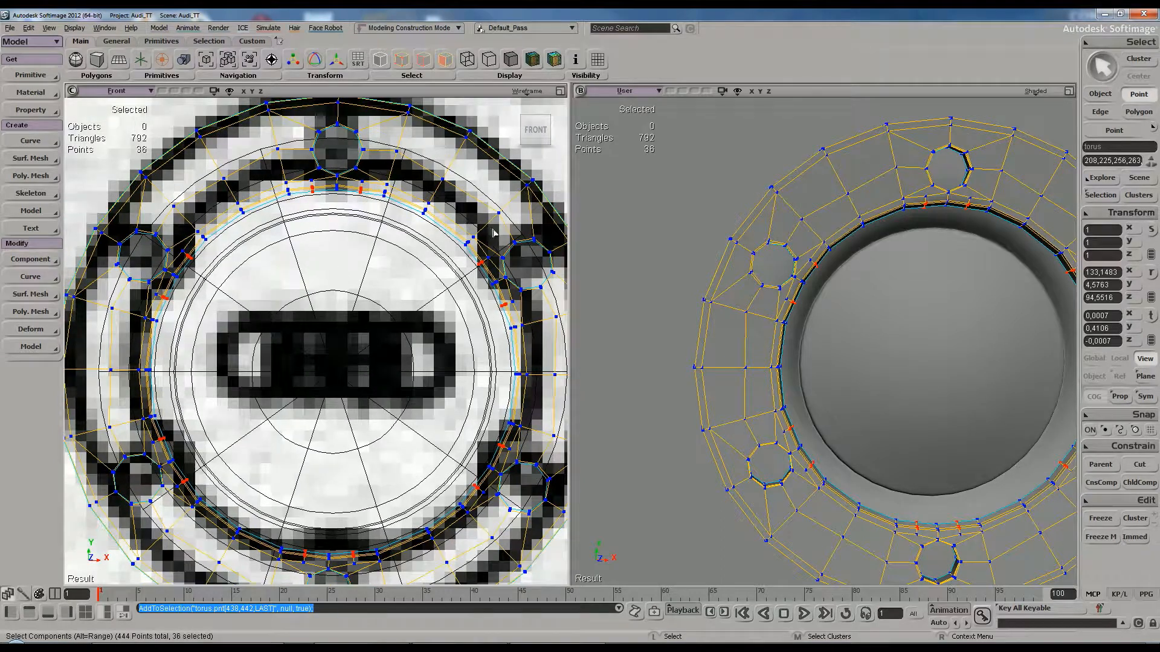
pyautogui.click(527, 90)
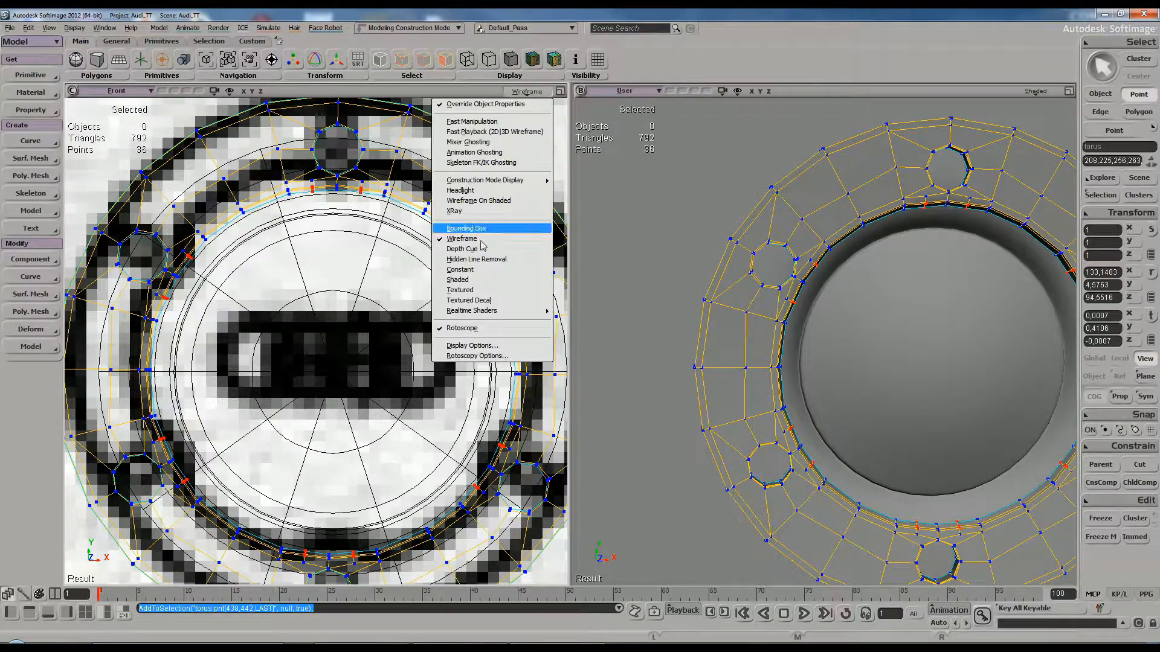
pyautogui.click(481, 331)
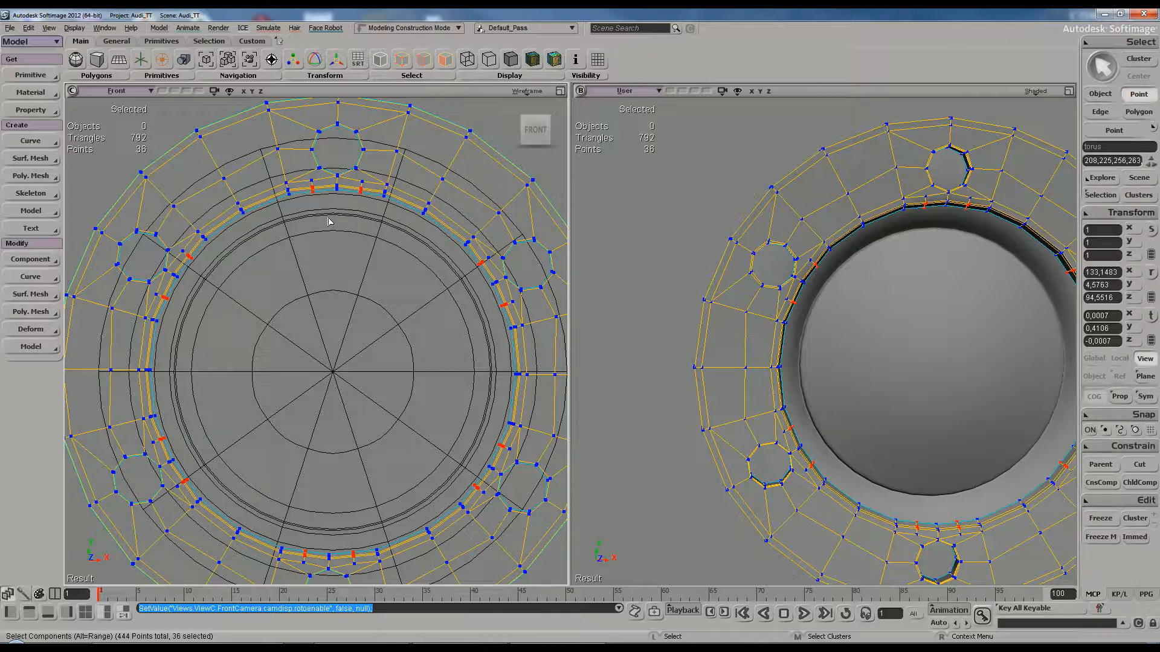
# Try to scale the selected inner rim points in X and Y about their common centre
pyautogui.press('x')
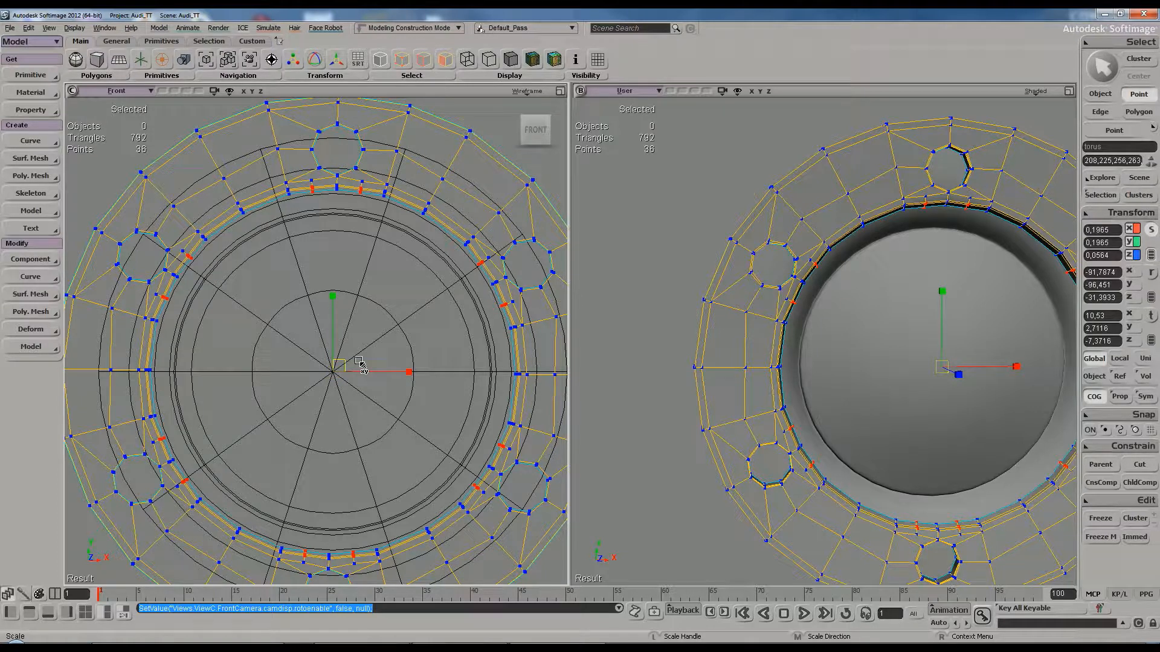
pyautogui.moveTo(360, 354); pyautogui.dragTo(361, 355)
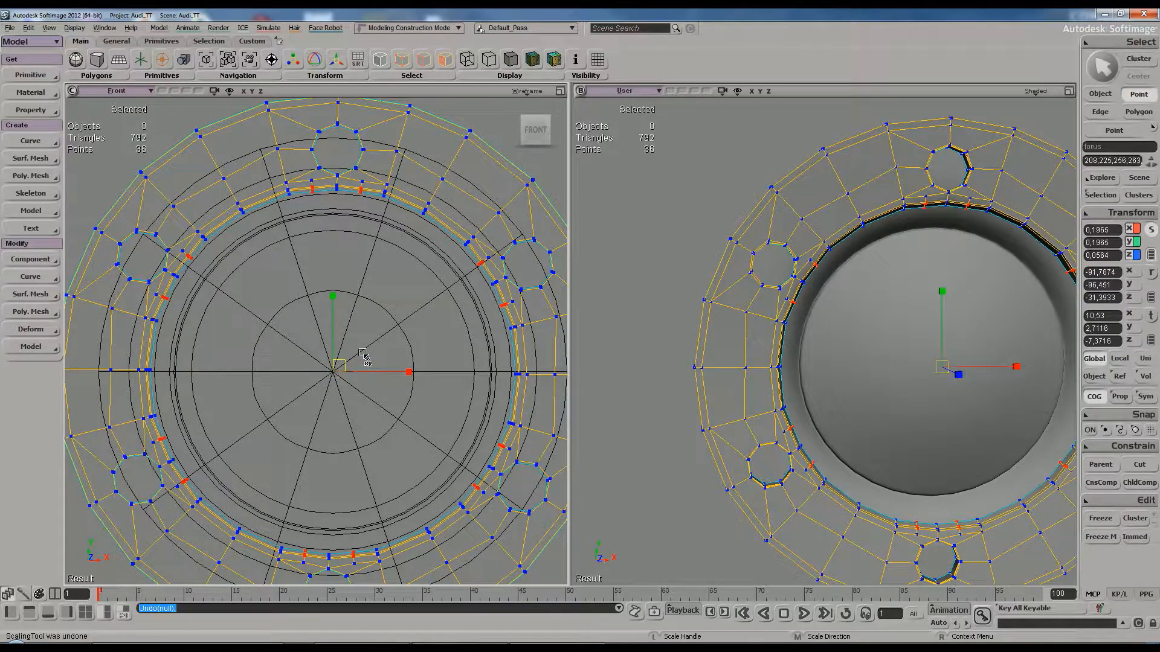
pyautogui.press('space')
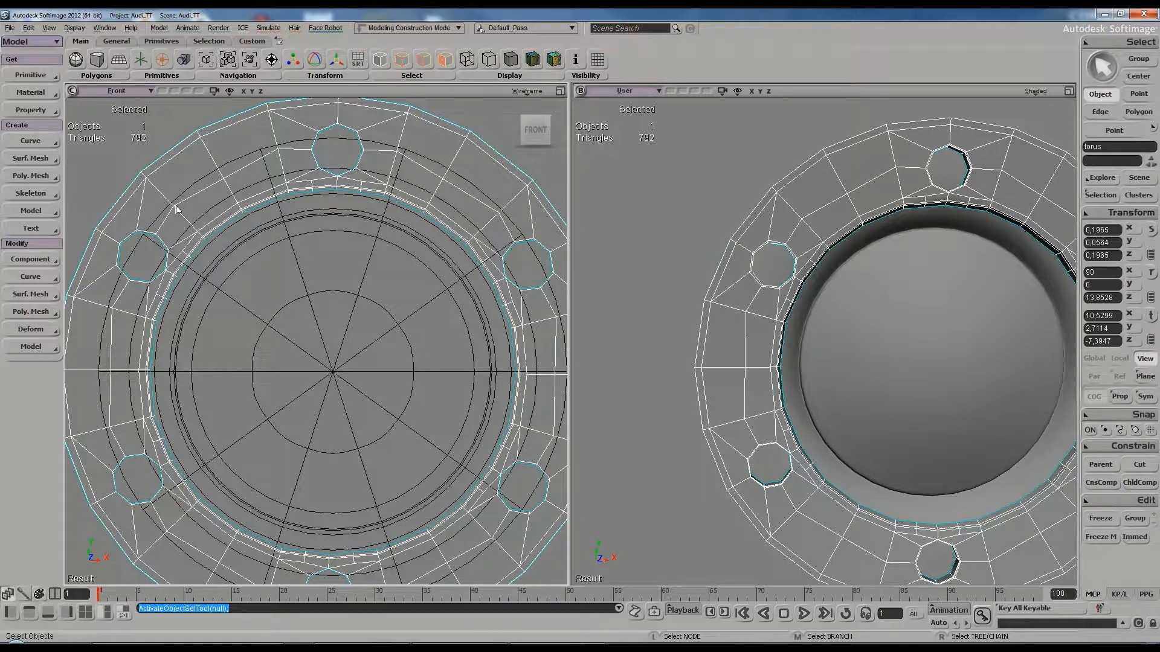
# Raise the flange's subdivision, deselect everything and inspect the smoothed flange and its six bolt holes
pyautogui.press('+')
pyautogui.press('+')
pyautogui.click(317, 277)
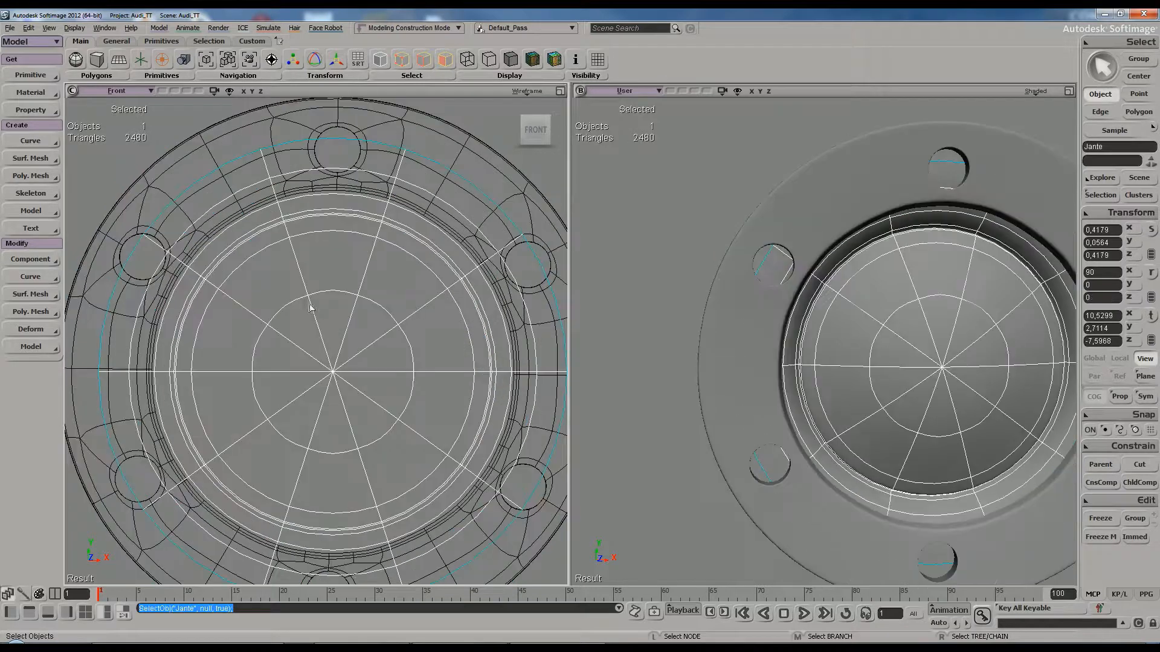
pyautogui.click(730, 378)
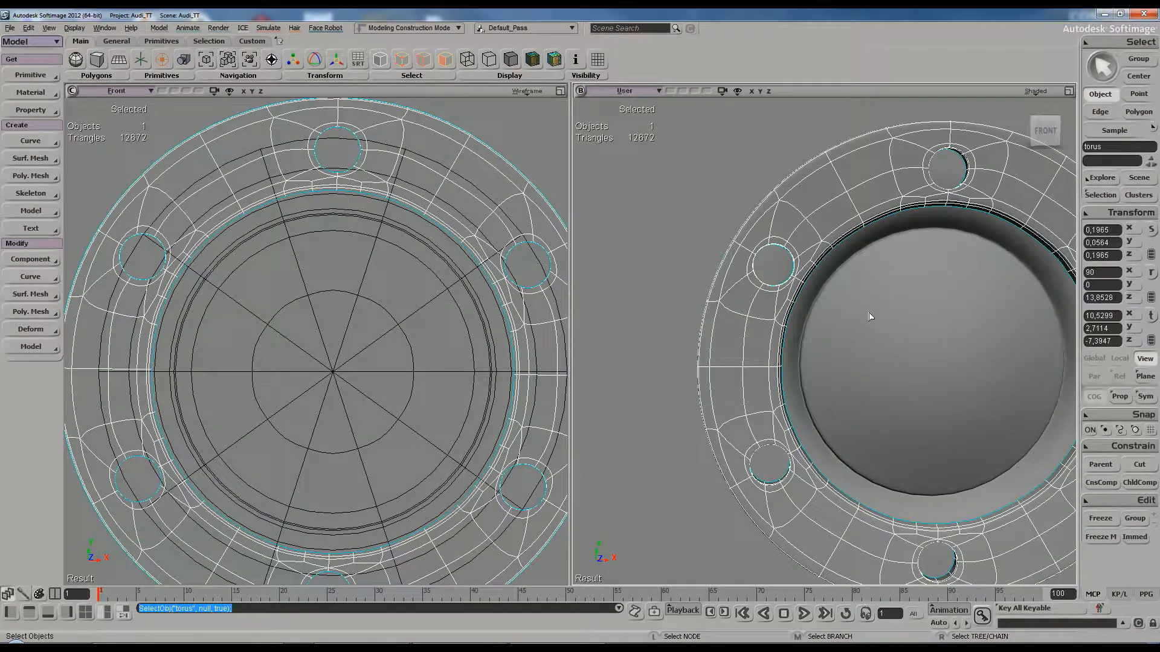
pyautogui.press('s')
pyautogui.hotkey('ctrl', 'shift', 'a')
pyautogui.moveTo(761, 281)
pyautogui.mouseDown(button='right')
pyautogui.moveTo(749, 252)
pyautogui.moveTo(753, 308)
pyautogui.moveTo(800, 275)
pyautogui.moveTo(793, 256)
pyautogui.mouseUp(button='right')
pyautogui.click(884, 212)
pyautogui.press('s')
pyautogui.moveTo(885, 213); pyautogui.dragTo(854, 230, button='right')
pyautogui.press('s')
pyautogui.moveTo(844, 183); pyautogui.dragTo(824, 137, button='right')
pyautogui.click(777, 225)
pyautogui.press('s')
pyautogui.moveTo(777, 225); pyautogui.dragTo(812, 246, button='right')
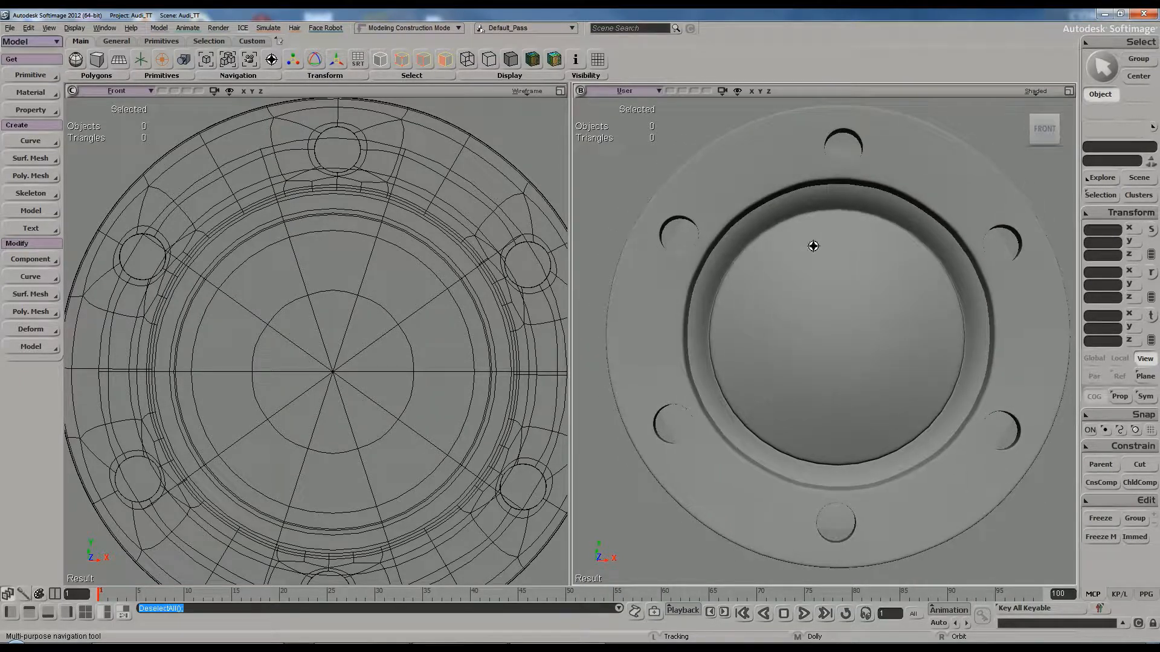
# Select the flange and lower its subdivision by two levels to expose the coarse control mesh
pyautogui.click(736, 204)
pyautogui.press('s')
pyautogui.scroll(5, 834, 236)
pyautogui.press('space')
pyautogui.scroll(-2, 829, 183)
pyautogui.press('s')
pyautogui.moveTo(799, 209); pyautogui.dragTo(813, 218, button='right')
pyautogui.press('-')
pyautogui.press('-')
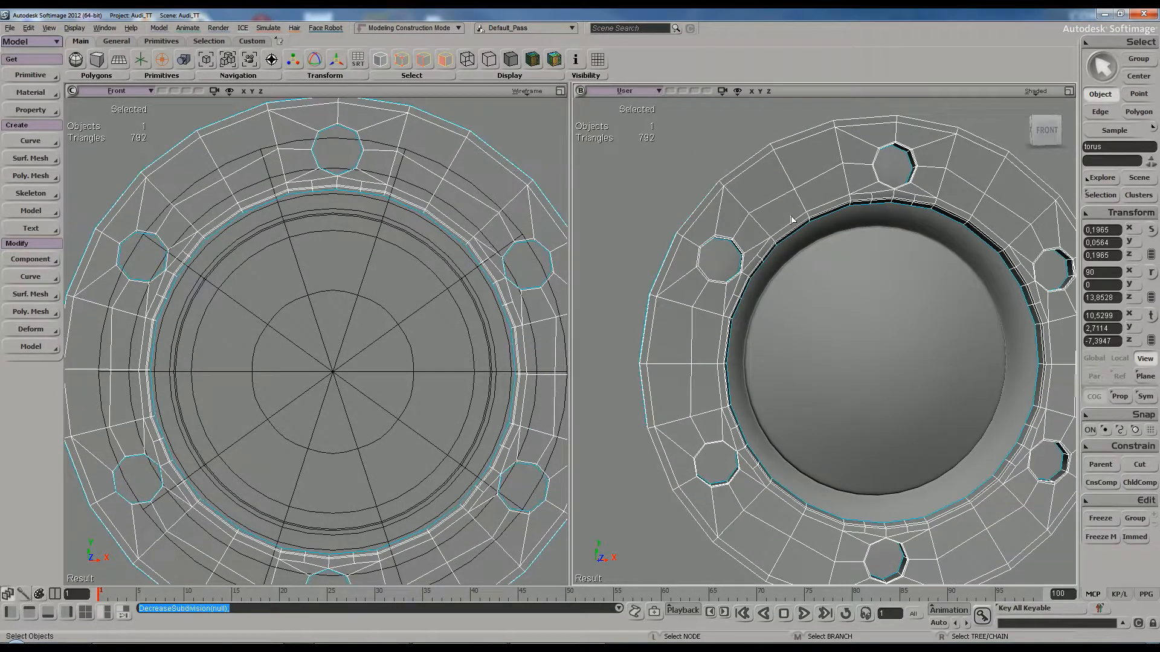
# Bisect parallel edges with the Split Edge tool in the flange's upper-left, upper-right, left and lower-left gaps between bolt holes
pyautogui.press('\\')
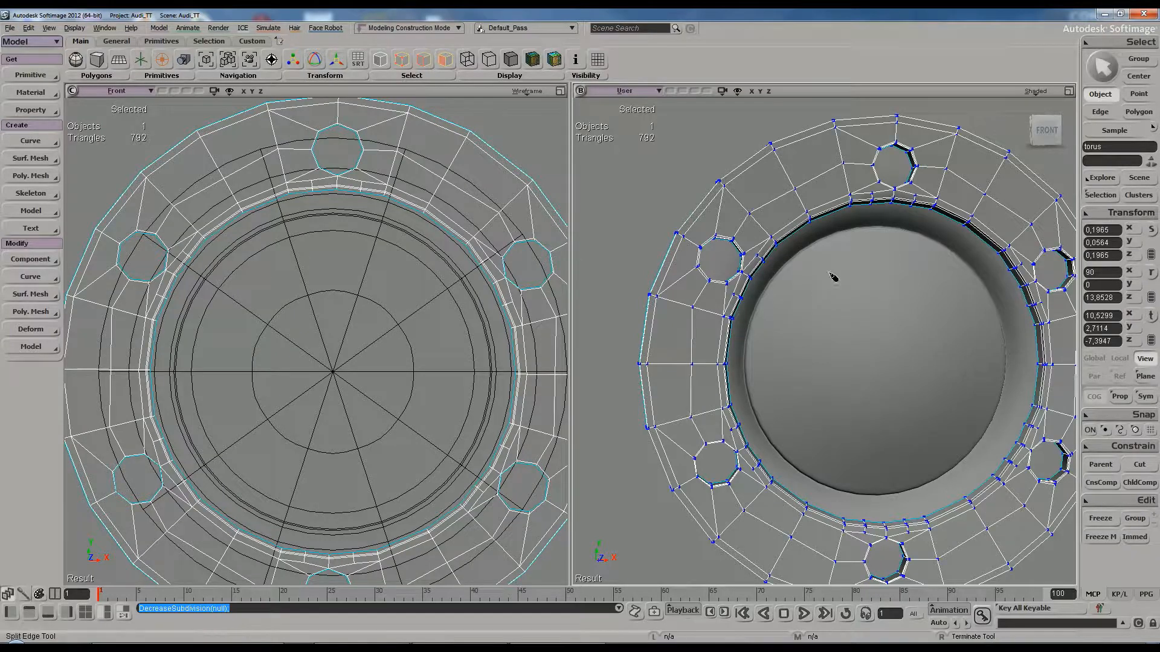
pyautogui.click(806, 226)
pyautogui.click(831, 210)
pyautogui.keyDown('ctrl'); pyautogui.middleClick(956, 209); pyautogui.keyUp('ctrl')
pyautogui.keyDown('ctrl'); pyautogui.middleClick(992, 233); pyautogui.keyUp('ctrl')
pyautogui.click(722, 343)
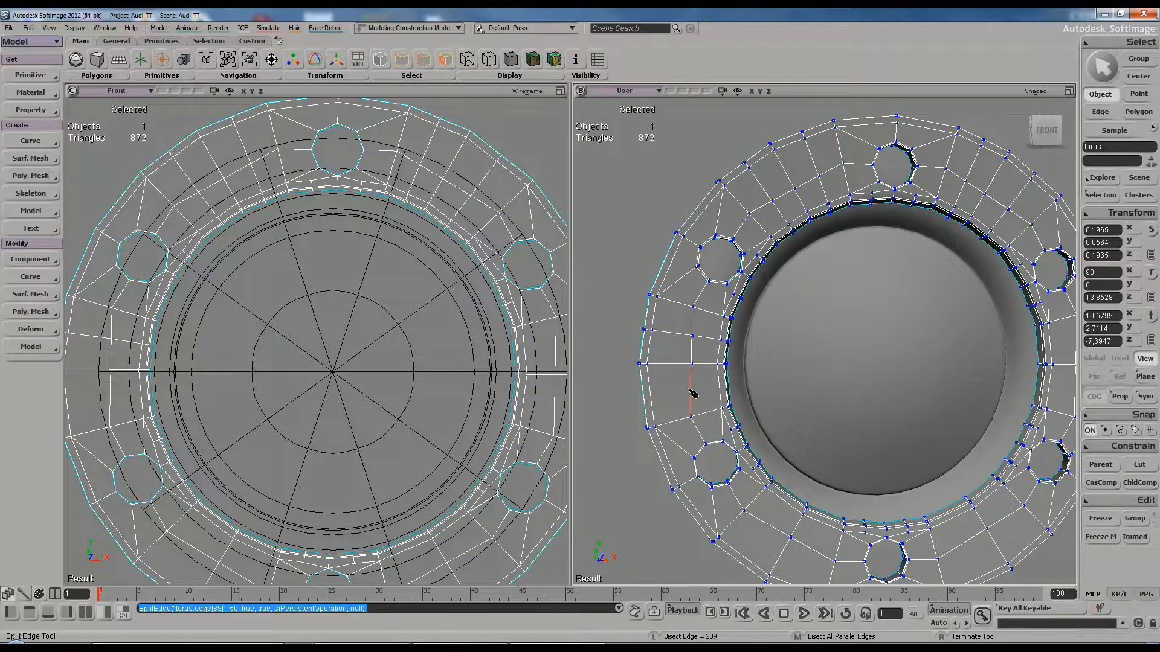
pyautogui.click(695, 394)
pyautogui.click(785, 539)
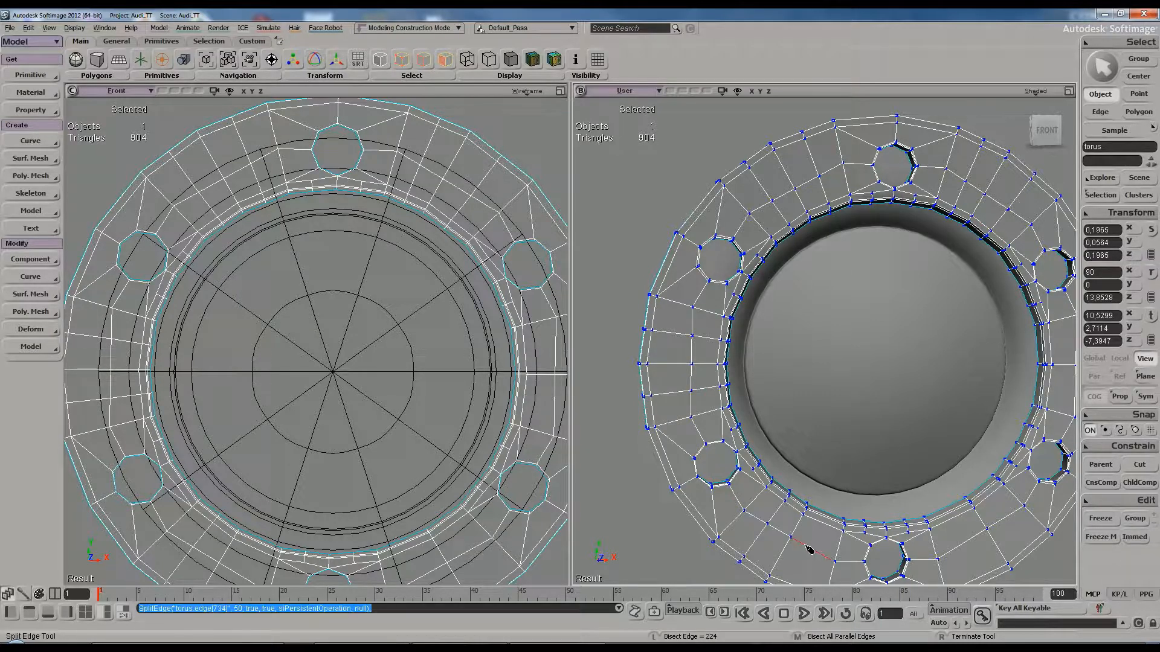
# Bisect the parallel edges in the flange's lower-right and right gaps between bolt holes, completing the extra radial edges
pyautogui.press('s')
pyautogui.moveTo(859, 458); pyautogui.dragTo(881, 406)
pyautogui.keyDown('ctrl'); pyautogui.click(913, 414); pyautogui.keyUp('ctrl')
pyautogui.click(956, 387)
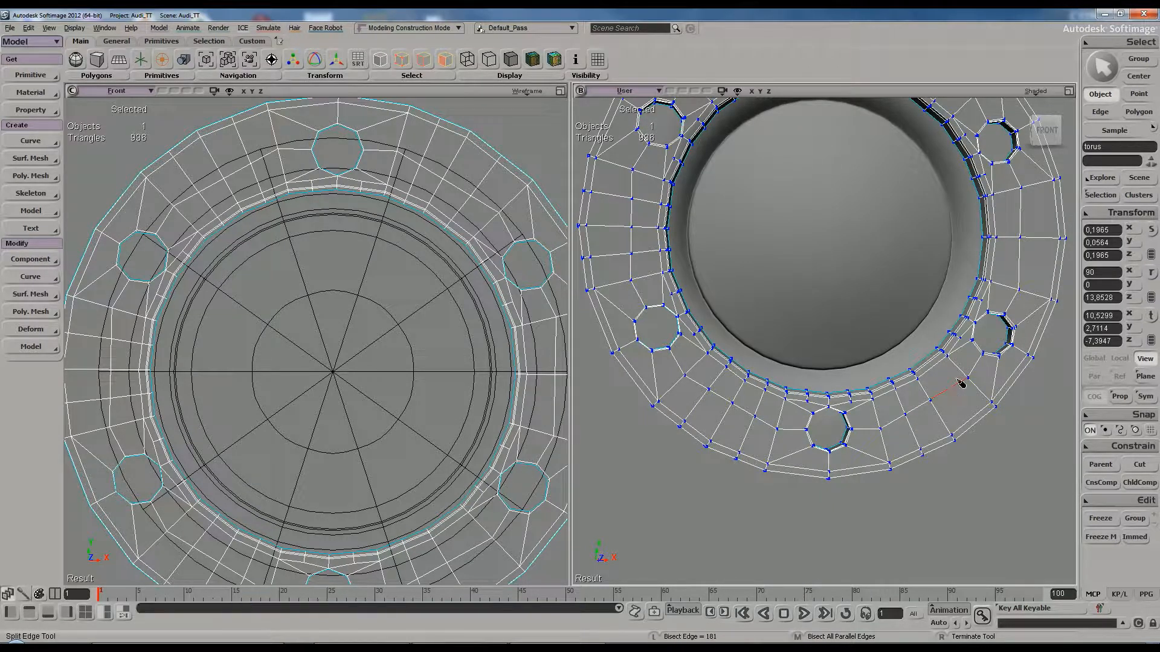
pyautogui.keyDown('ctrl'); pyautogui.middleClick(1022, 249); pyautogui.keyUp('ctrl')
pyautogui.keyDown('ctrl'); pyautogui.middleClick(1022, 218); pyautogui.keyUp('ctrl')
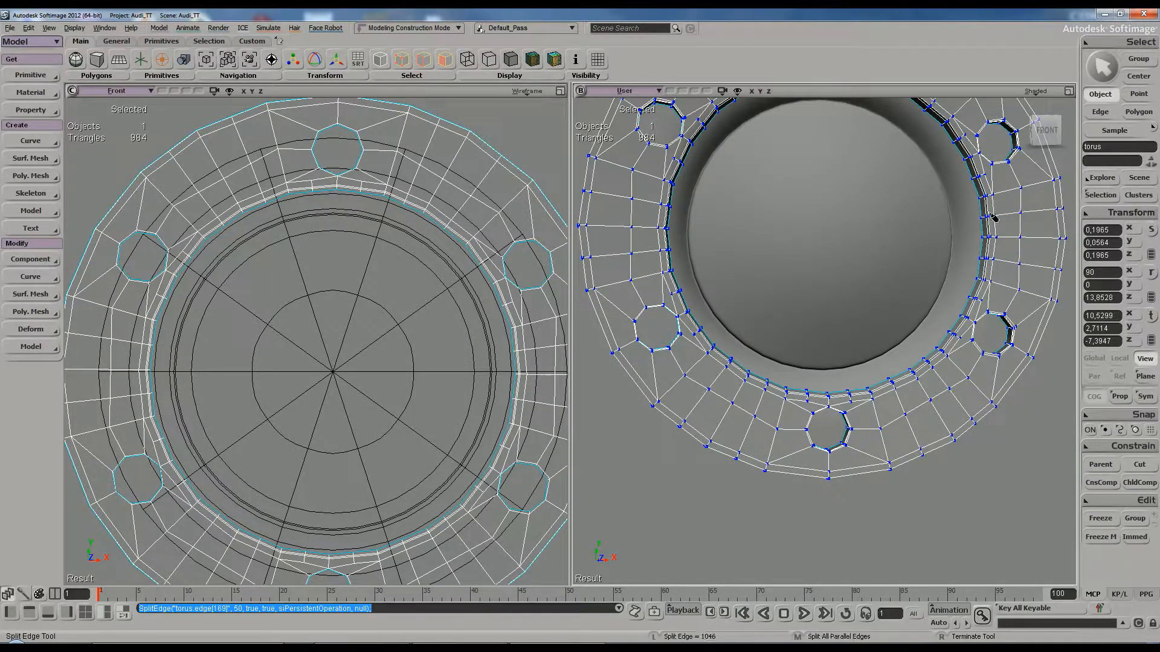
pyautogui.press('s')
pyautogui.moveTo(953, 165); pyautogui.dragTo(969, 260)
pyautogui.moveTo(969, 260); pyautogui.dragTo(938, 266, button='right')
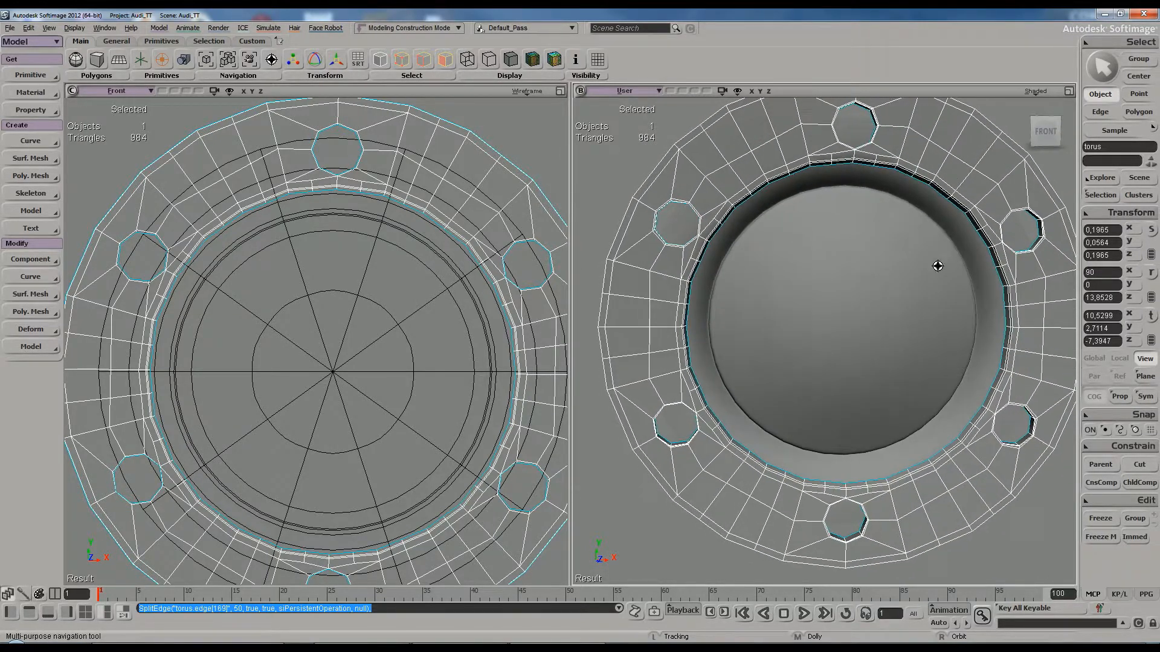
pyautogui.scroll(-2, 912, 267)
pyautogui.scroll(5, 896, 285)
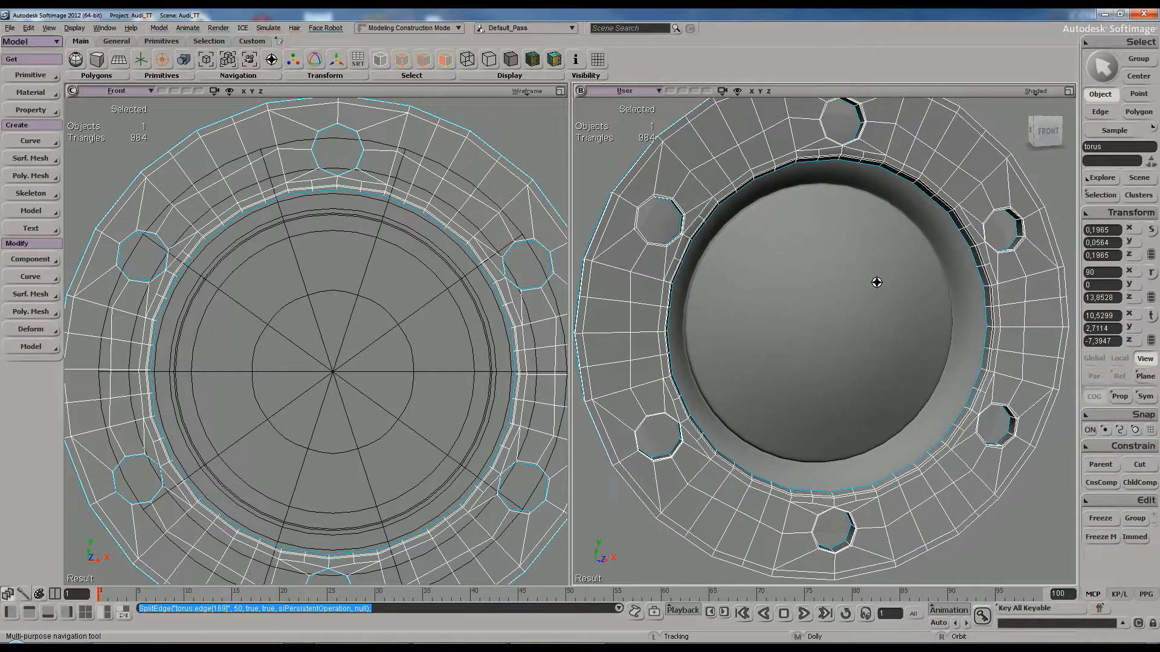
# Add the inner rim points in the upper-left, left and lower-left gaps between bolt holes to the point selection
pyautogui.press('t')
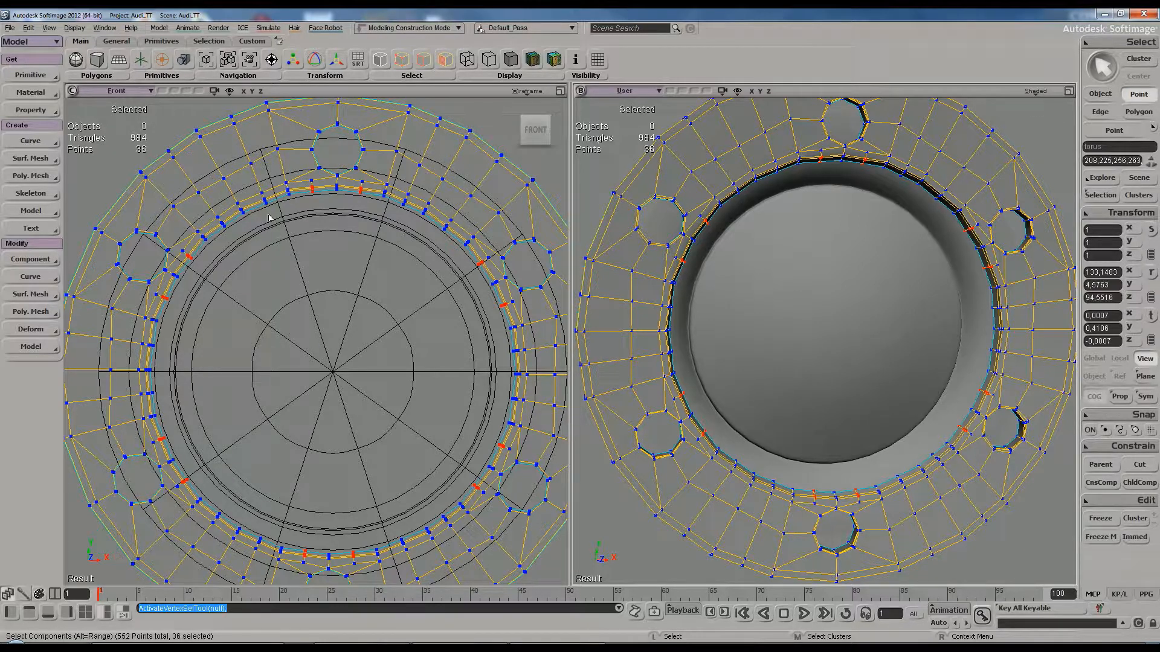
pyautogui.press('shift')
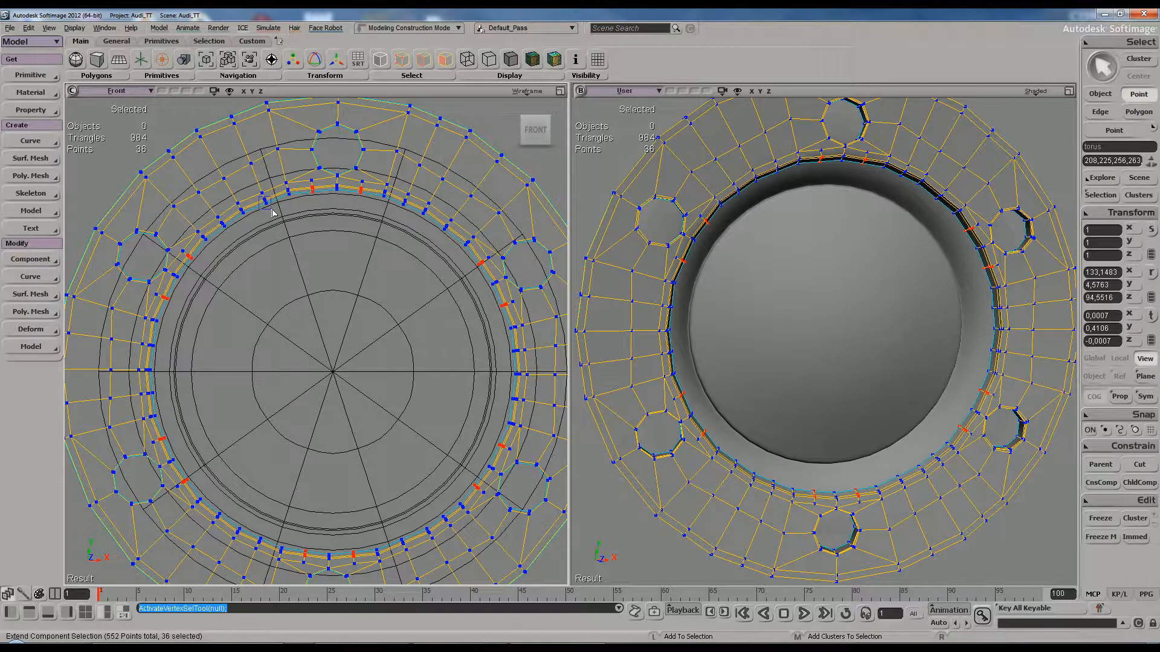
pyautogui.keyDown('shift'); pyautogui.moveTo(275, 213); pyautogui.dragTo(276, 216); pyautogui.keyUp('shift')
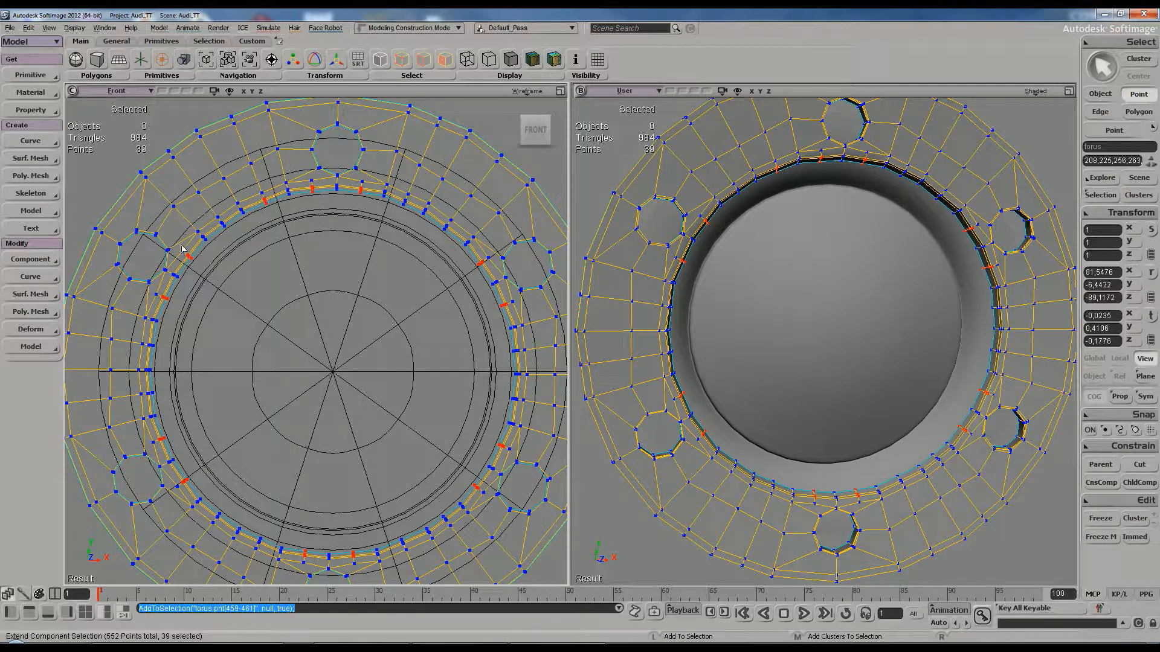
pyautogui.keyDown('shift'); pyautogui.moveTo(258, 192); pyautogui.dragTo(235, 236); pyautogui.keyUp('shift')
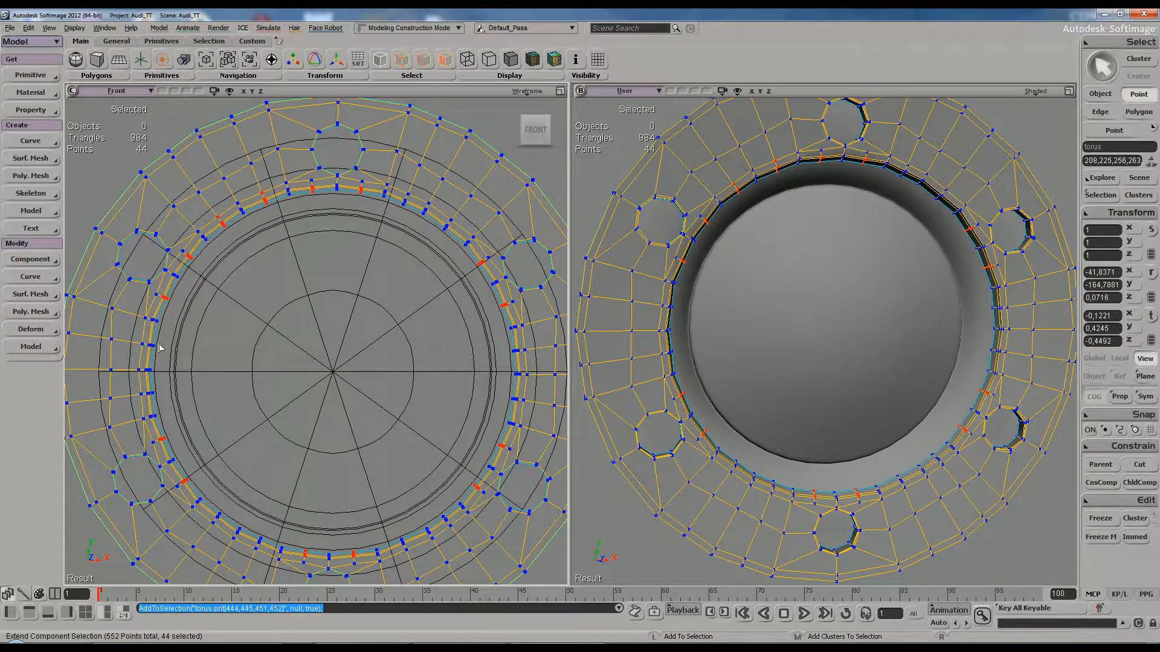
pyautogui.keyDown('shift'); pyautogui.moveTo(140, 343); pyautogui.dragTo(163, 412); pyautogui.keyUp('shift')
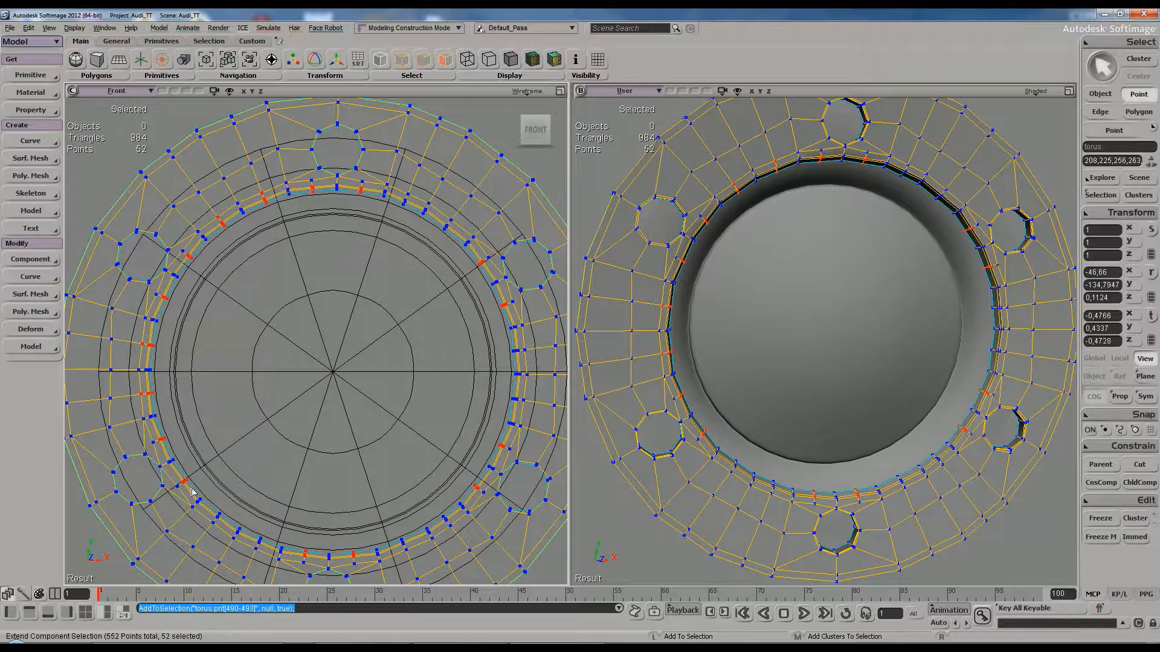
pyautogui.keyDown('shift'); pyautogui.moveTo(208, 514); pyautogui.dragTo(275, 564); pyautogui.keyUp('shift')
# Add the matching inner rim points in the lower-right, right and upper-right gaps to the point selection
pyautogui.keyDown('shift'); pyautogui.moveTo(397, 534); pyautogui.dragTo(415, 555); pyautogui.keyUp('shift')
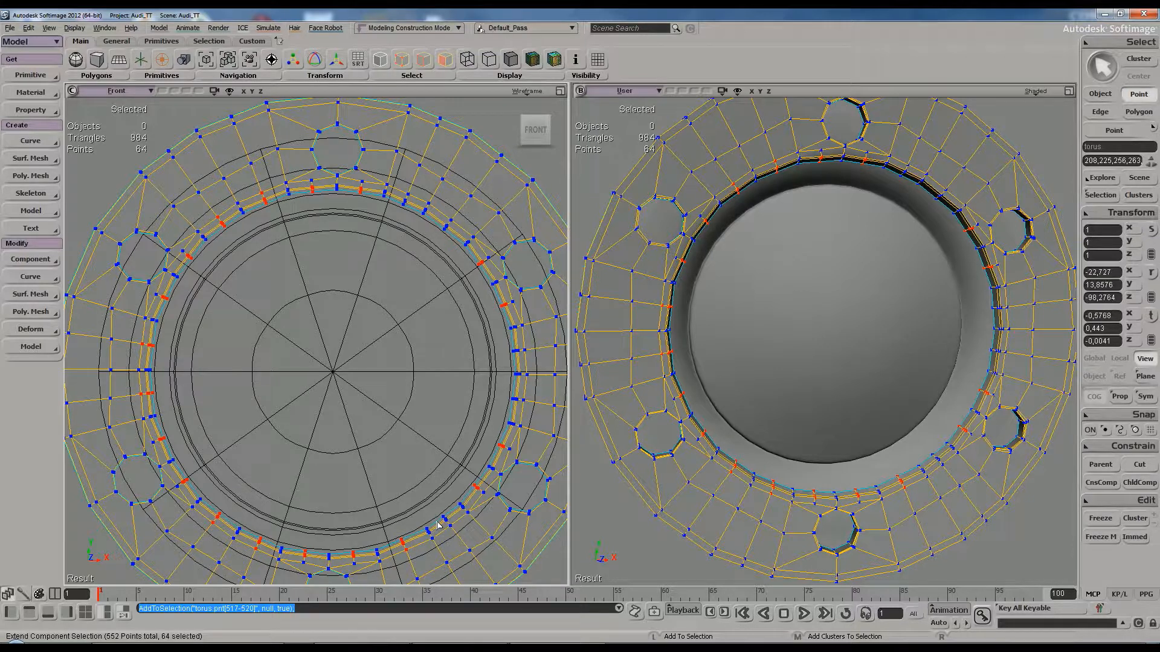
pyautogui.keyDown('shift'); pyautogui.moveTo(439, 518); pyautogui.dragTo(456, 534); pyautogui.keyUp('shift')
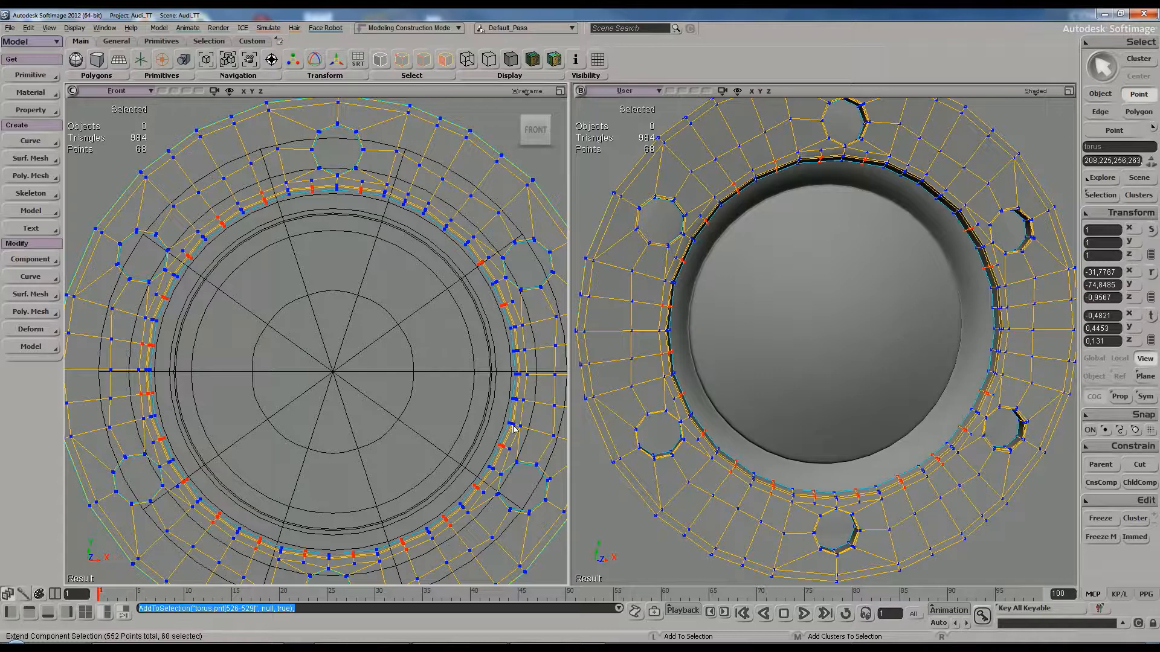
pyautogui.keyDown('shift'); pyautogui.moveTo(504, 396); pyautogui.dragTo(532, 410); pyautogui.keyUp('shift')
pyautogui.keyDown('shift'); pyautogui.moveTo(511, 340); pyautogui.dragTo(536, 361); pyautogui.keyUp('shift')
pyautogui.keyDown('shift'); pyautogui.moveTo(444, 221); pyautogui.dragTo(454, 232); pyautogui.keyUp('shift')
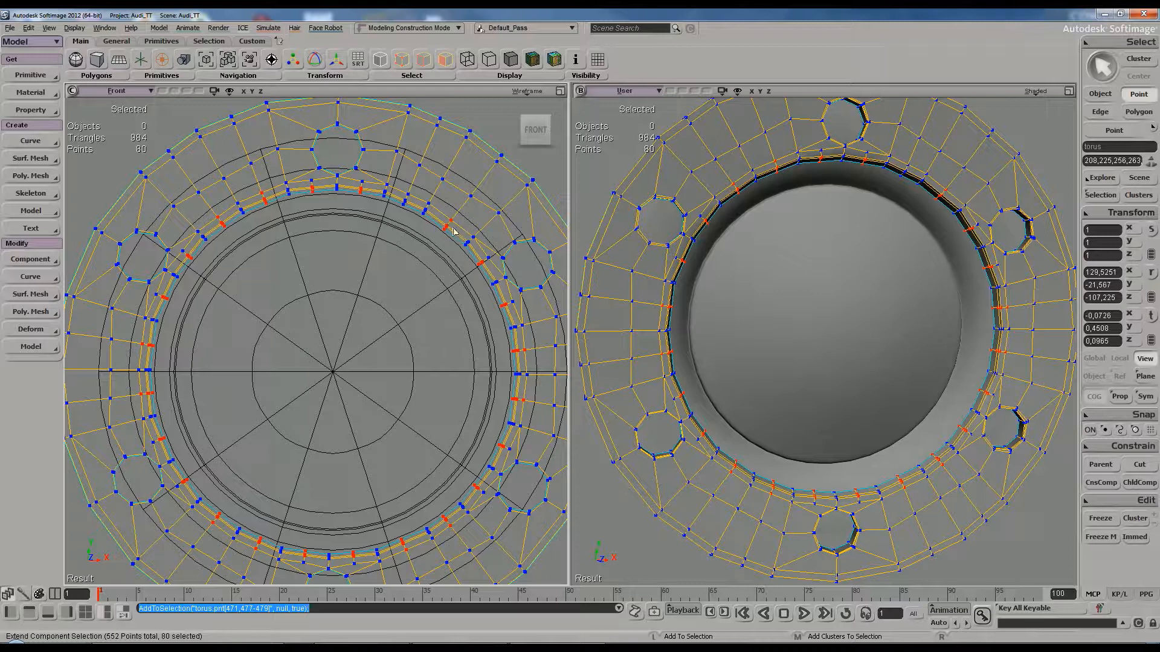
pyautogui.keyDown('shift'); pyautogui.moveTo(402, 192); pyautogui.dragTo(416, 220); pyautogui.keyUp('shift')
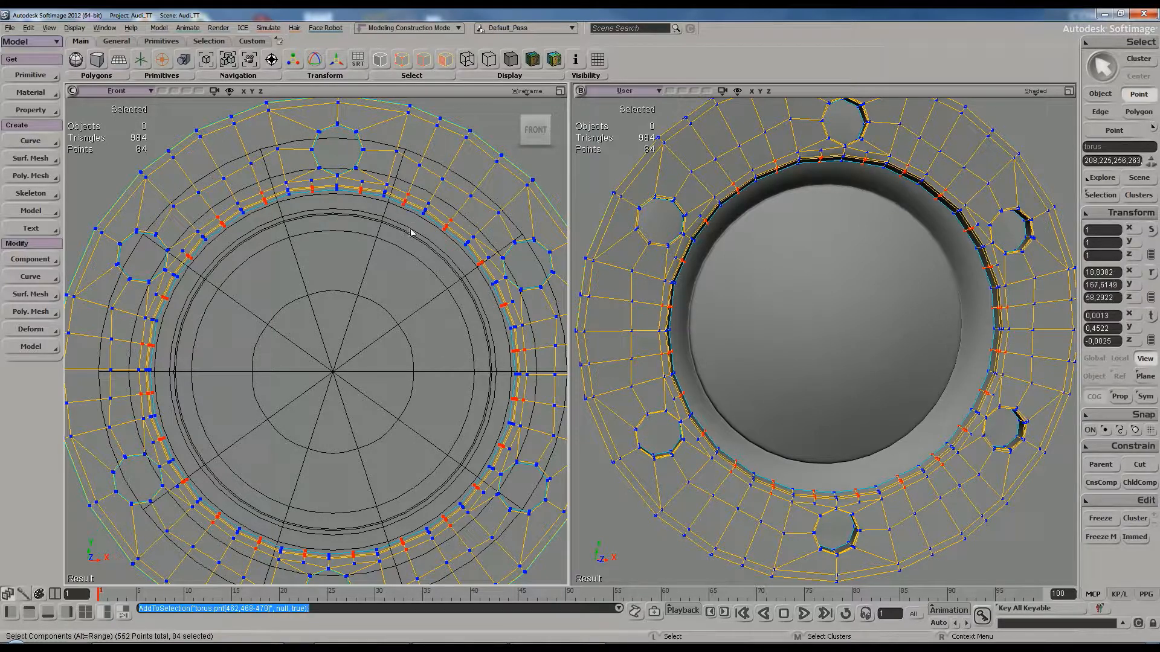
# Scale the selected rim points in X and Y by about 0.995 and raise the flange's subdivision by two levels
pyautogui.press('x')
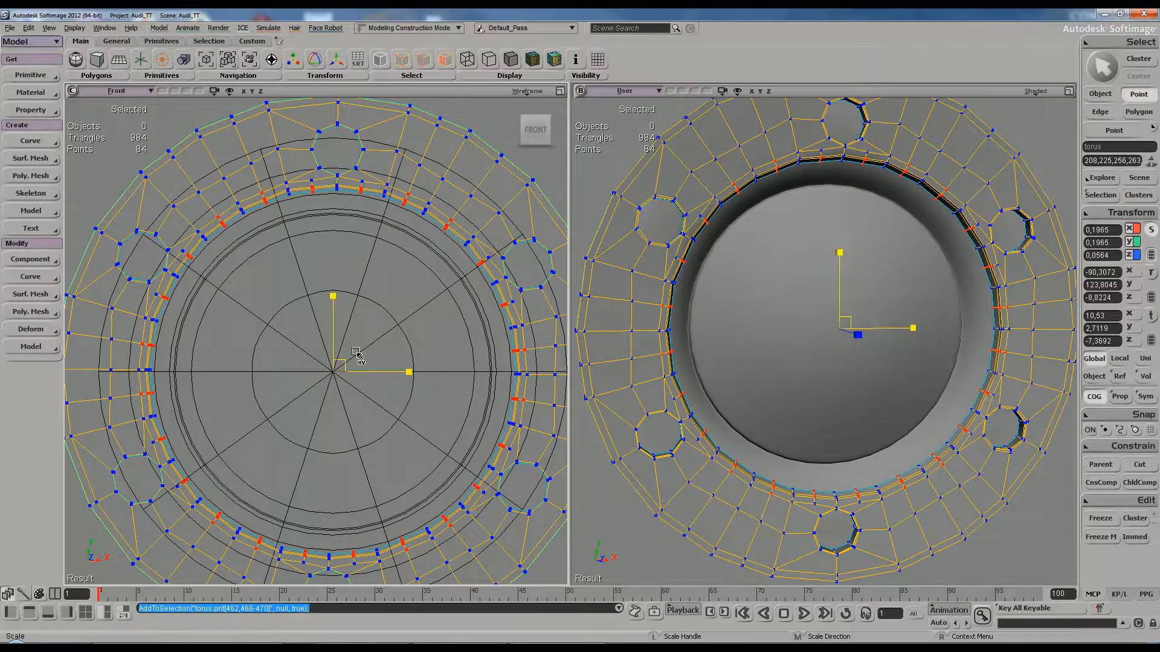
pyautogui.moveTo(357, 354); pyautogui.dragTo(364, 367)
pyautogui.scroll(2, 360, 355)
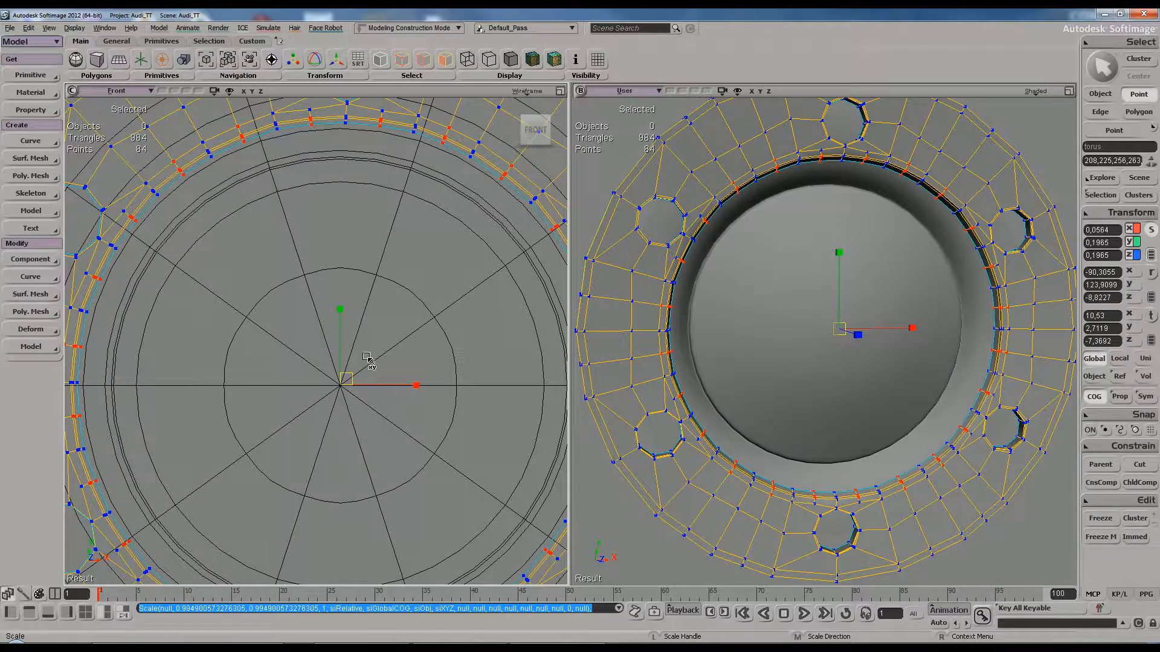
pyautogui.press('KP_Add')
pyautogui.press('KP_Add')
# Examine the smoothed flange's inner rim and bolt holes from several angles, both selected and deselected
pyautogui.press('space')
pyautogui.click(717, 365)
pyautogui.press('s')
pyautogui.moveTo(719, 364); pyautogui.dragTo(865, 301, button='right')
pyautogui.press('space')
pyautogui.keyDown('shift'); pyautogui.click(935, 289); pyautogui.keyUp('shift')
pyautogui.press('s')
pyautogui.moveTo(935, 289); pyautogui.dragTo(977, 280, button='right')
pyautogui.press('space')
pyautogui.click(991, 364)
pyautogui.press('s')
pyautogui.moveTo(991, 365); pyautogui.dragTo(940, 389, button='right')
pyautogui.click(490, 174)
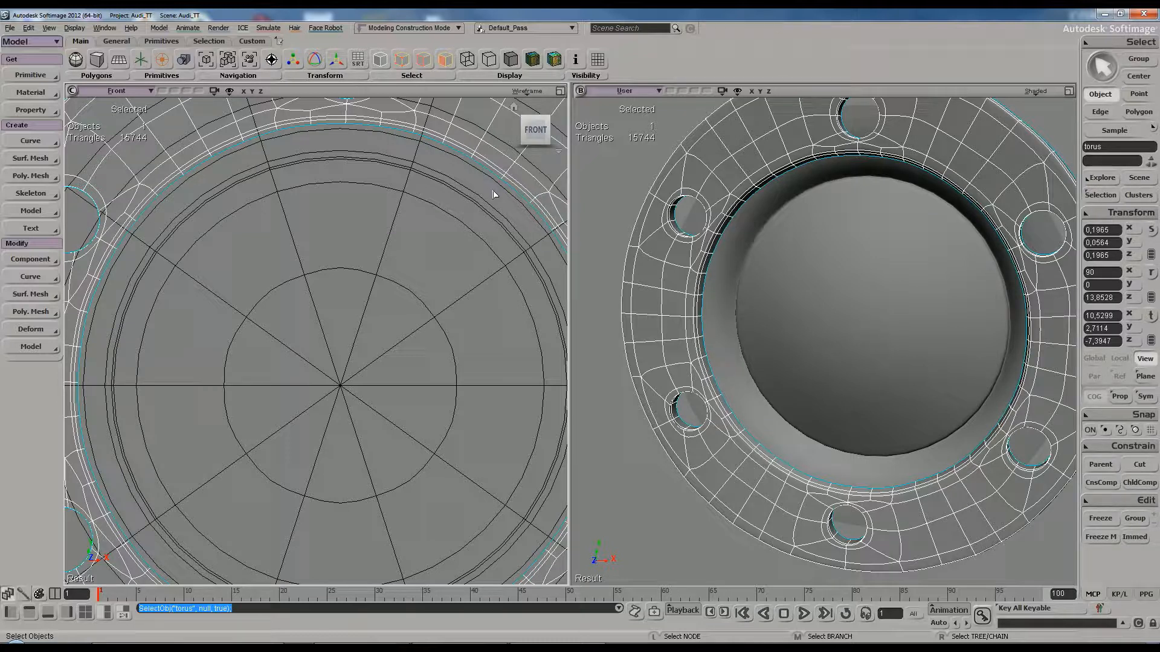
pyautogui.click(606, 296)
pyautogui.moveTo(692, 278)
pyautogui.mouseDown(button='right')
pyautogui.moveTo(710, 261)
pyautogui.moveTo(659, 280)
pyautogui.mouseUp(button='right')
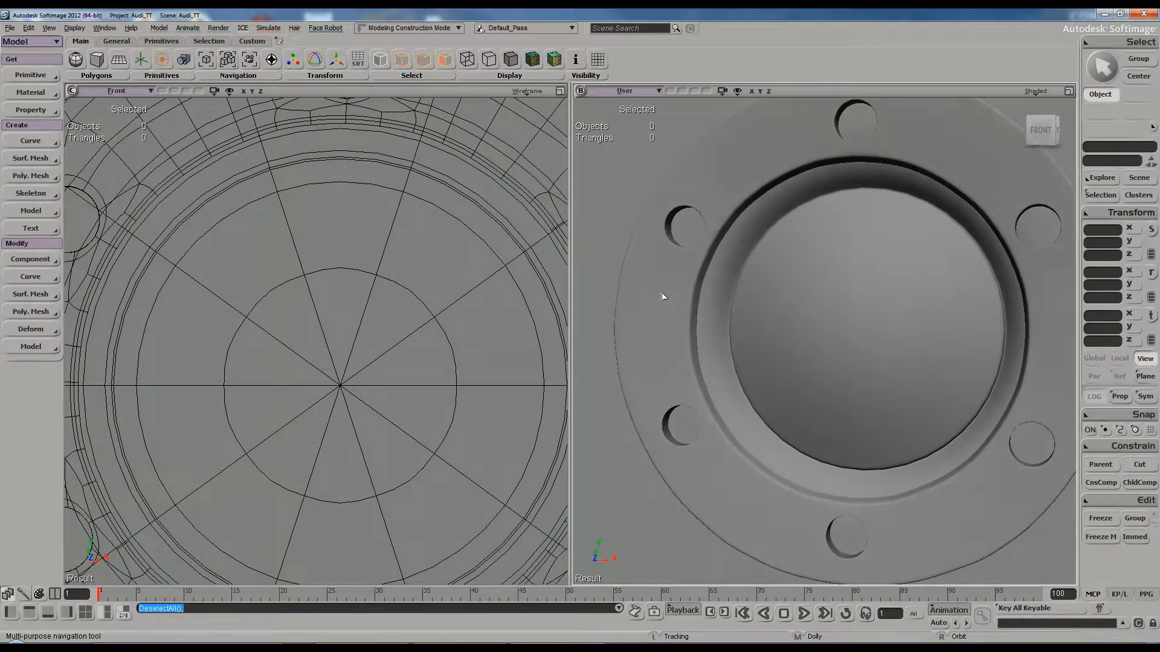
# Return to the flange's selected inner rim points and scale them in X and Y by about 1.01
pyautogui.press('space')
pyautogui.click(669, 328)
pyautogui.press('t')
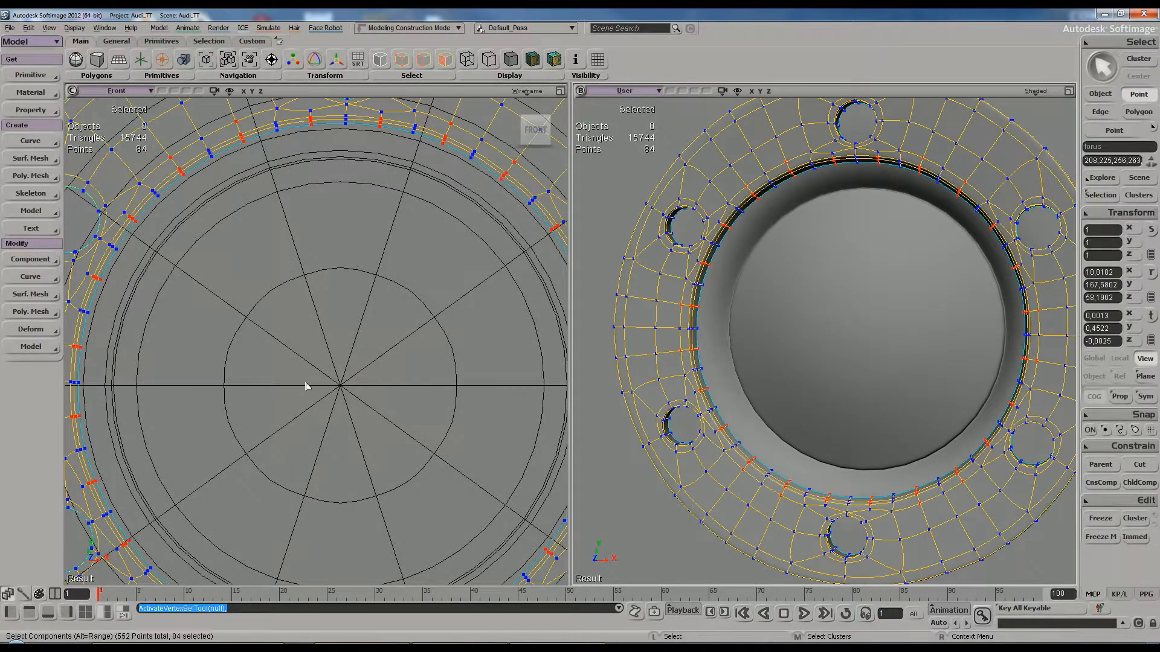
pyautogui.press('x')
pyautogui.moveTo(362, 370); pyautogui.dragTo(365, 370)
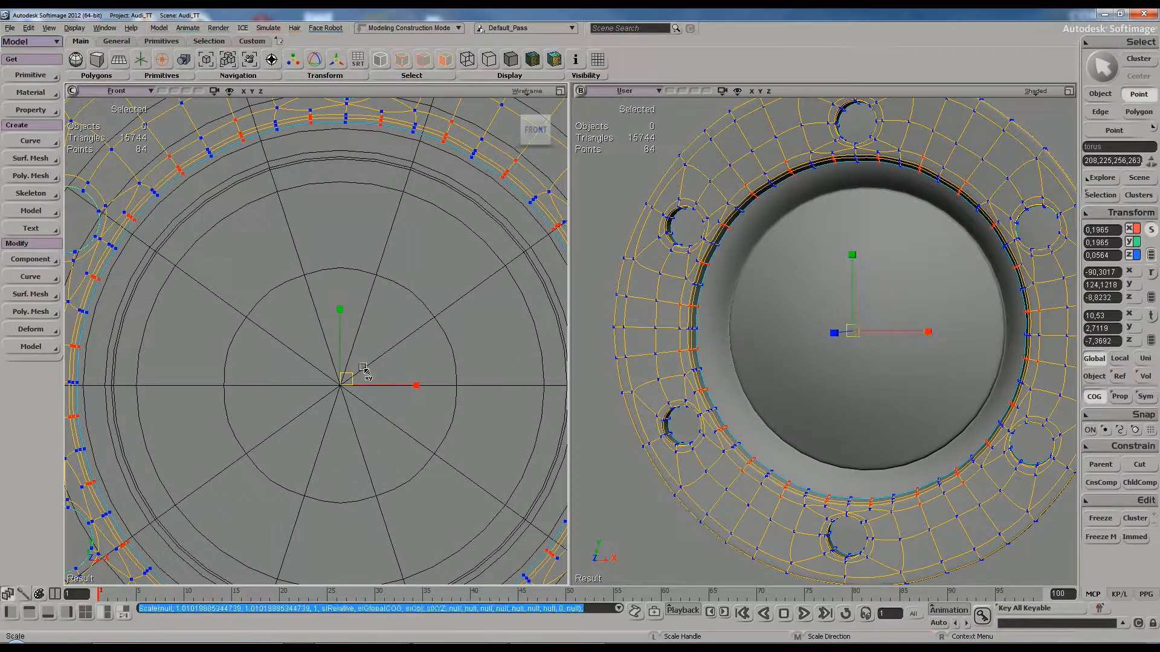
# Deselect the flange and examine the roundness of its smoothed inner rim from several angles
pyautogui.press('space')
pyautogui.click(584, 317)
pyautogui.press('s')
pyautogui.moveTo(712, 326); pyautogui.dragTo(735, 332, button='right')
pyautogui.moveTo(736, 332); pyautogui.dragTo(770, 341, button='middle')
pyautogui.moveTo(808, 359); pyautogui.dragTo(833, 308, button='right')
pyautogui.scroll(3, 830, 348)
pyautogui.scroll(-2, 836, 356)
pyautogui.scroll(2, 855, 328)
# Select the polygon loop around the flange's inner rim and grow the selection by one row, undoing the excess growth
pyautogui.press('space')
pyautogui.click(775, 279)
pyautogui.press('s')
pyautogui.scroll(3, 776, 279)
pyautogui.moveTo(784, 282); pyautogui.dragTo(800, 273)
pyautogui.moveTo(799, 273); pyautogui.dragTo(778, 270, button='right')
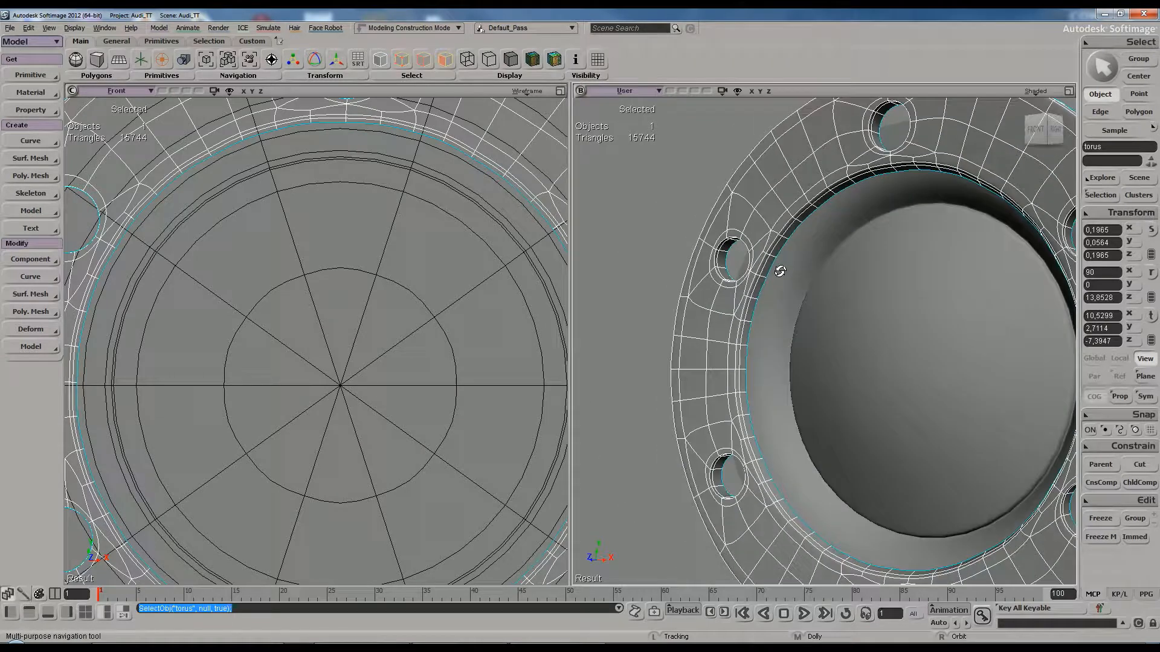
pyautogui.press('u')
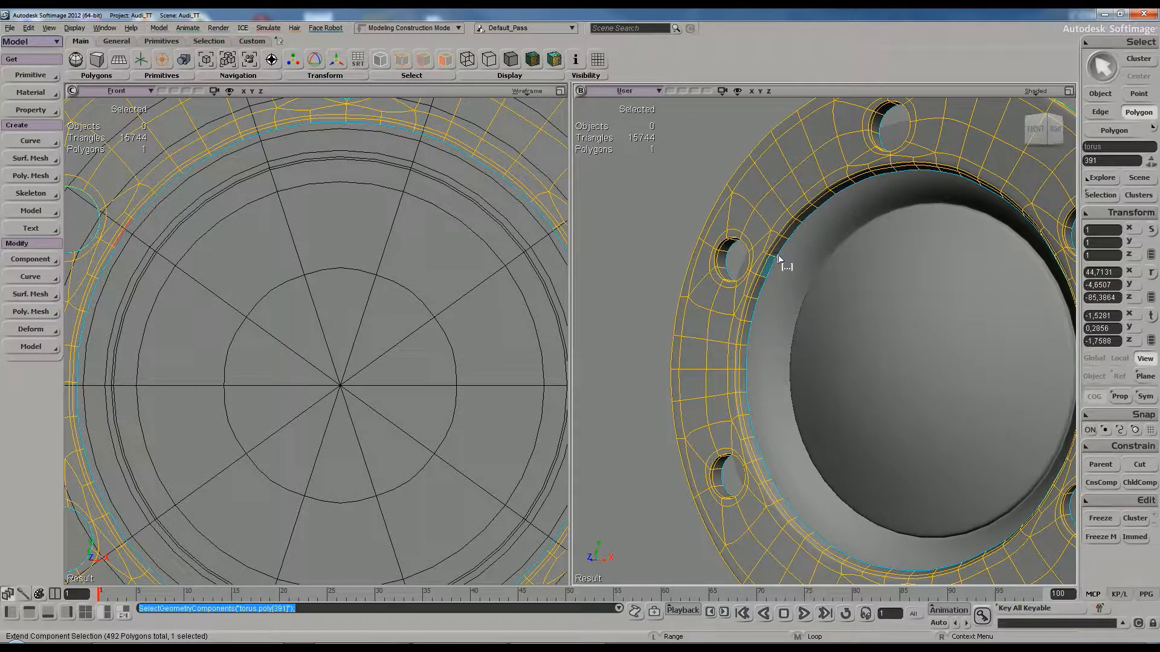
pyautogui.keyDown('shift'); pyautogui.middleClick(780, 258); pyautogui.keyUp('shift')
pyautogui.press('+')
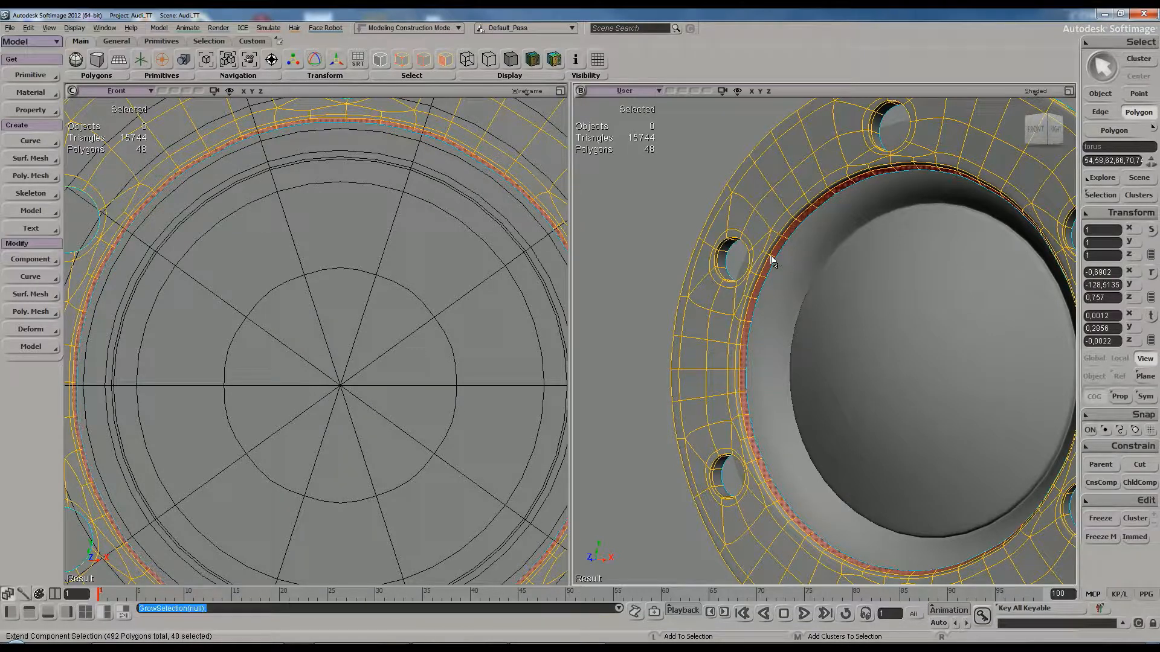
pyautogui.press('+')
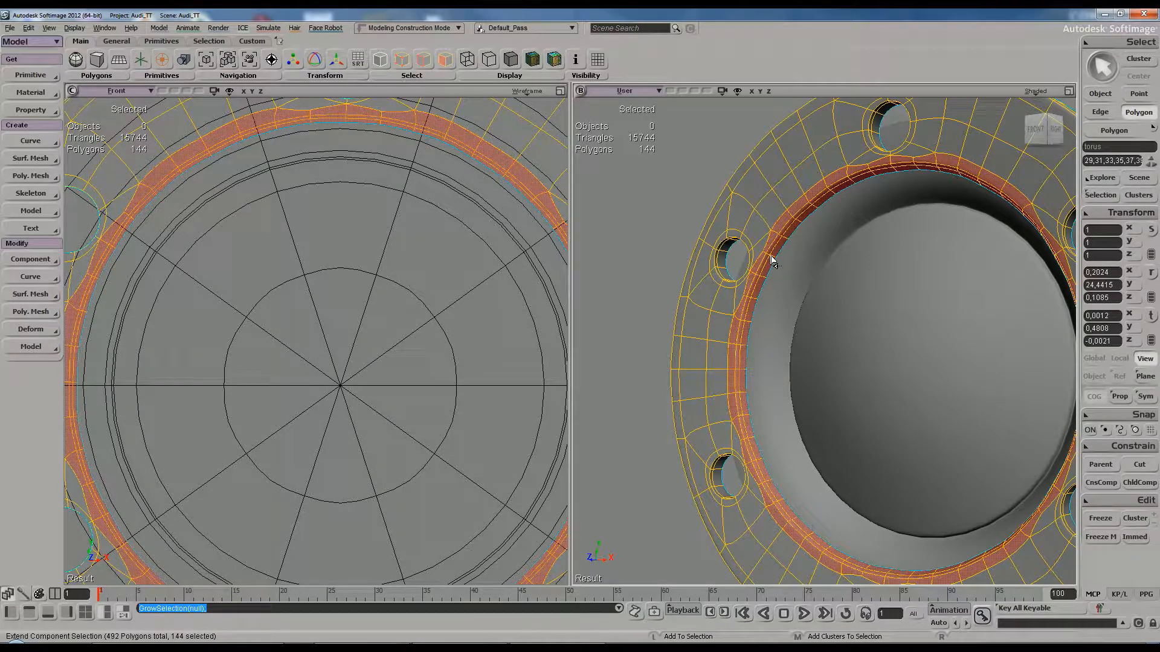
pyautogui.hotkey('ctrl', 'z')
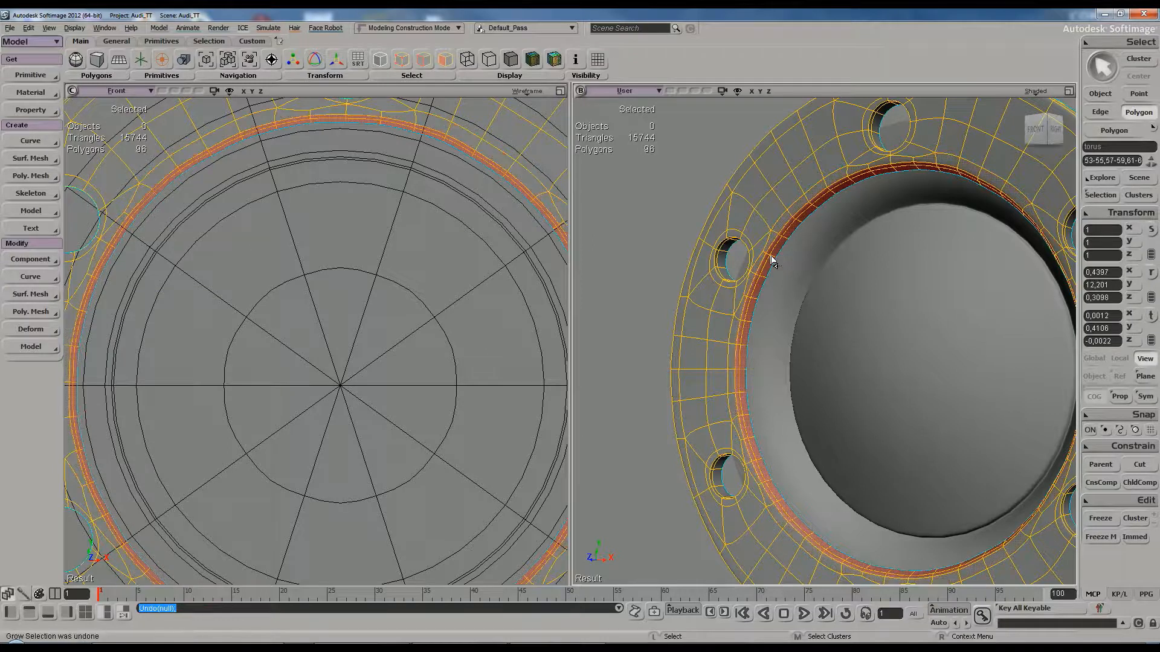
# Try the Smooth deformation at strength 20 on the selected inner rim polygons and inspect it at a lower subdivision
pyautogui.click(31, 329)
pyautogui.click(86, 499)
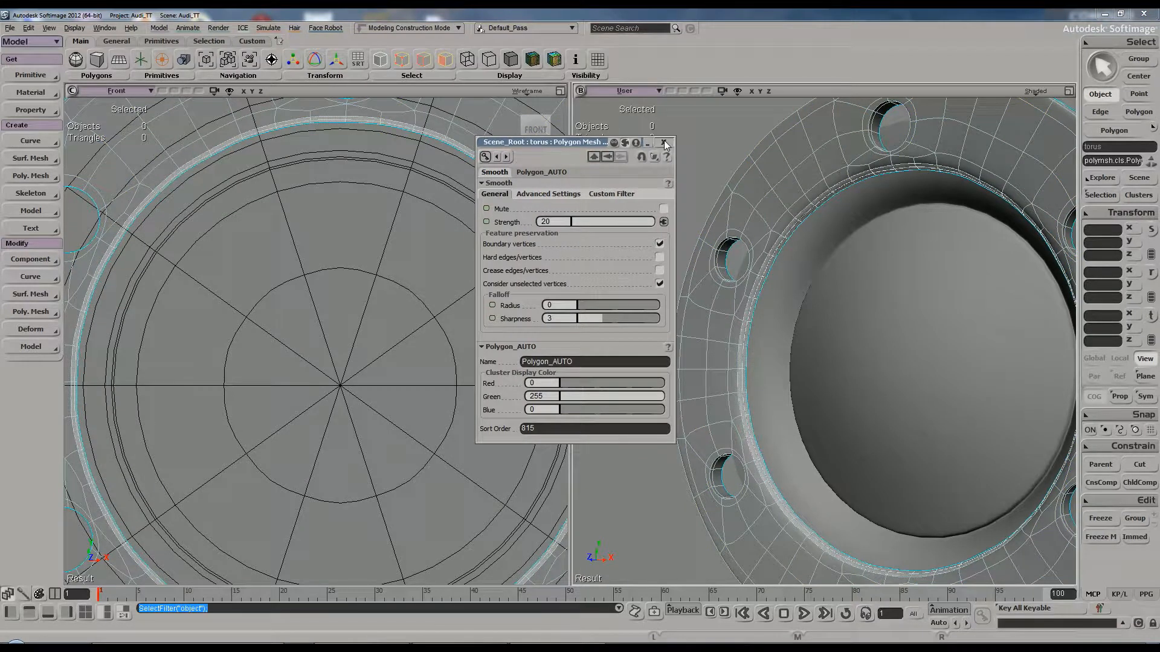
pyautogui.click(664, 143)
pyautogui.click(684, 180)
pyautogui.press('s')
pyautogui.moveTo(676, 233); pyautogui.dragTo(782, 243, button='right')
pyautogui.click(755, 204)
pyautogui.moveTo(758, 202)
pyautogui.mouseDown(button='right')
pyautogui.moveTo(751, 179)
pyautogui.moveTo(730, 180)
pyautogui.moveTo(729, 207)
pyautogui.moveTo(752, 197)
pyautogui.mouseUp(button='right')
pyautogui.press('-')
pyautogui.press('s')
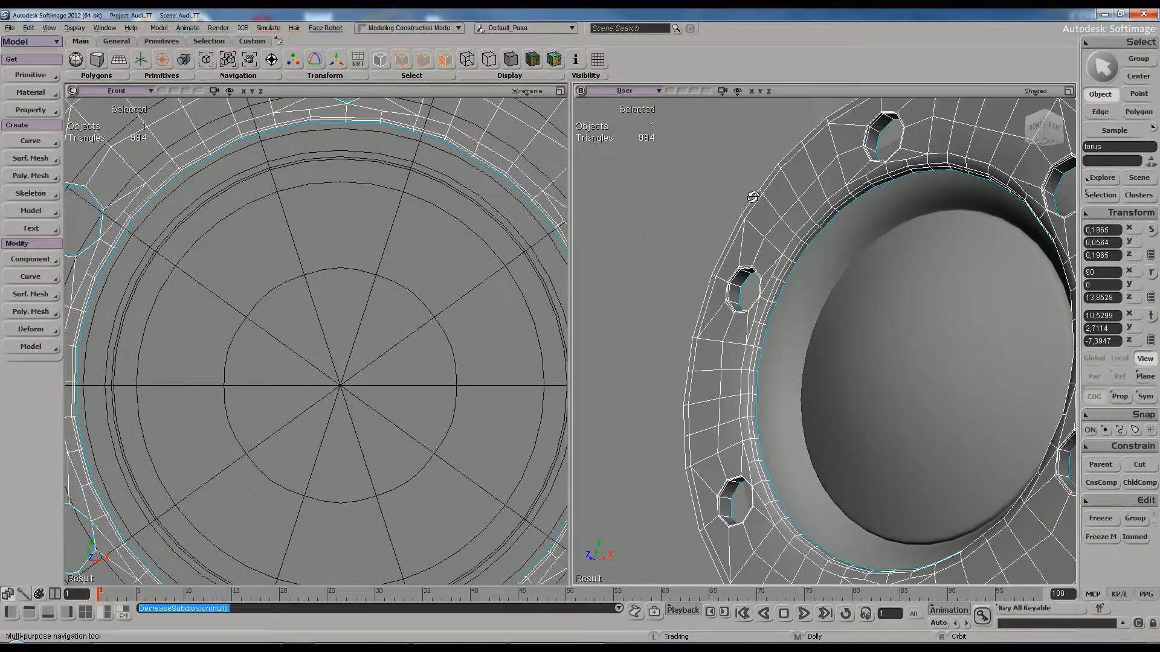
# Undo the subdivision decrease and the rim smoothing, and inspect the deselected flange
pyautogui.hotkey('ctrl', 'z')
pyautogui.hotkey('ctrl', 'z')
pyautogui.hotkey('ctrl', 'z')
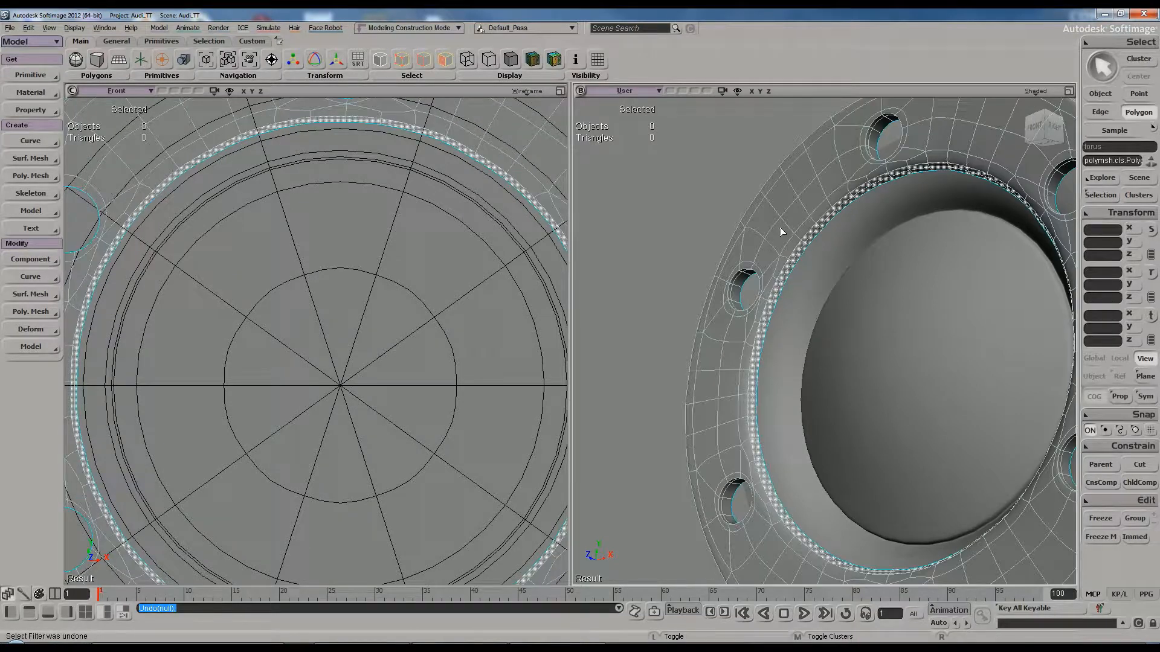
pyautogui.hotkey('ctrl', 'z')
pyautogui.press('space')
pyautogui.click(679, 204)
pyautogui.press('s')
pyautogui.moveTo(715, 227); pyautogui.dragTo(746, 254, button='right')
# Select the flange and scale its selected inner rim points very slightly in the front view
pyautogui.press('space')
pyautogui.click(739, 228)
pyautogui.press('s')
pyautogui.scroll(-2, 325, 394)
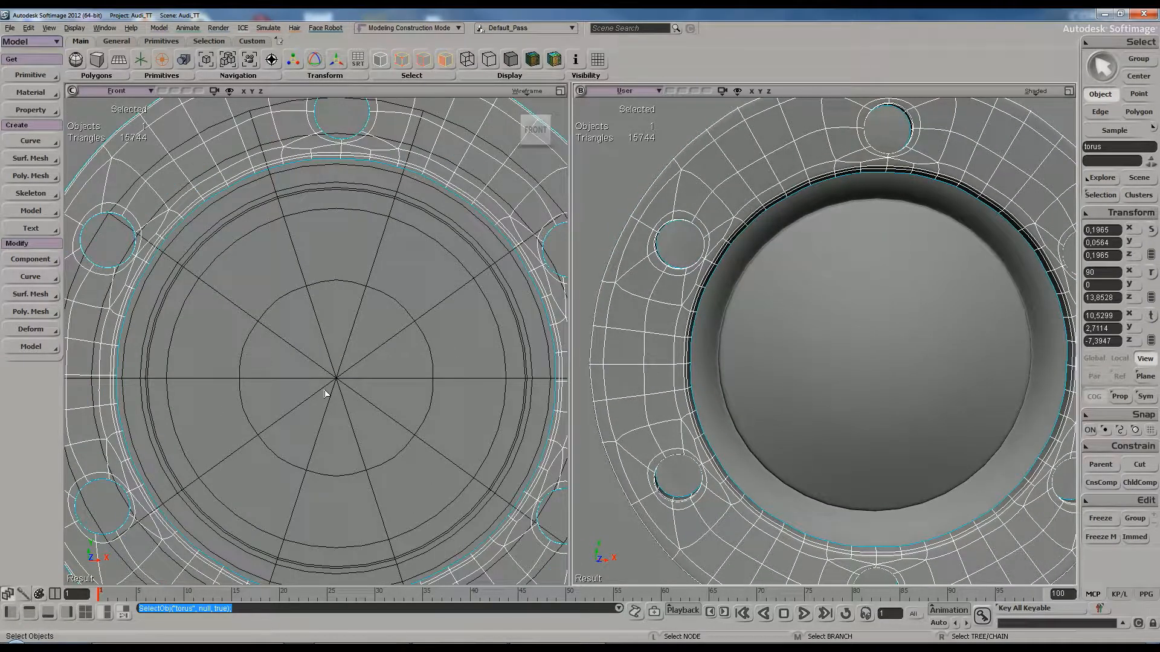
pyautogui.press('t')
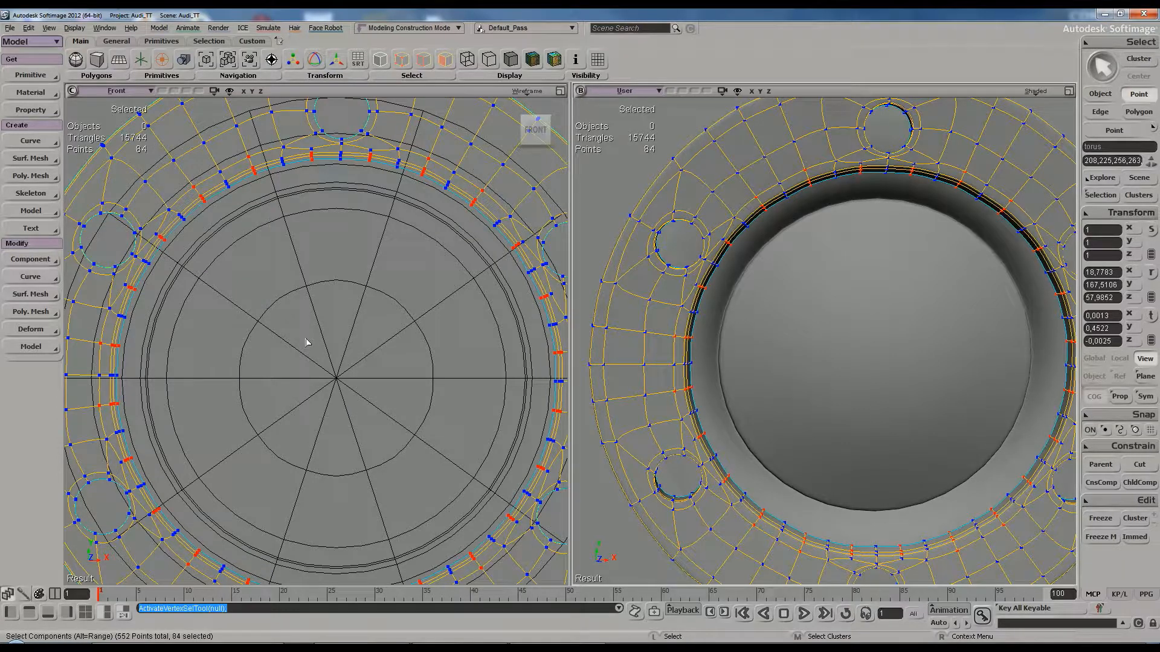
pyautogui.press('x')
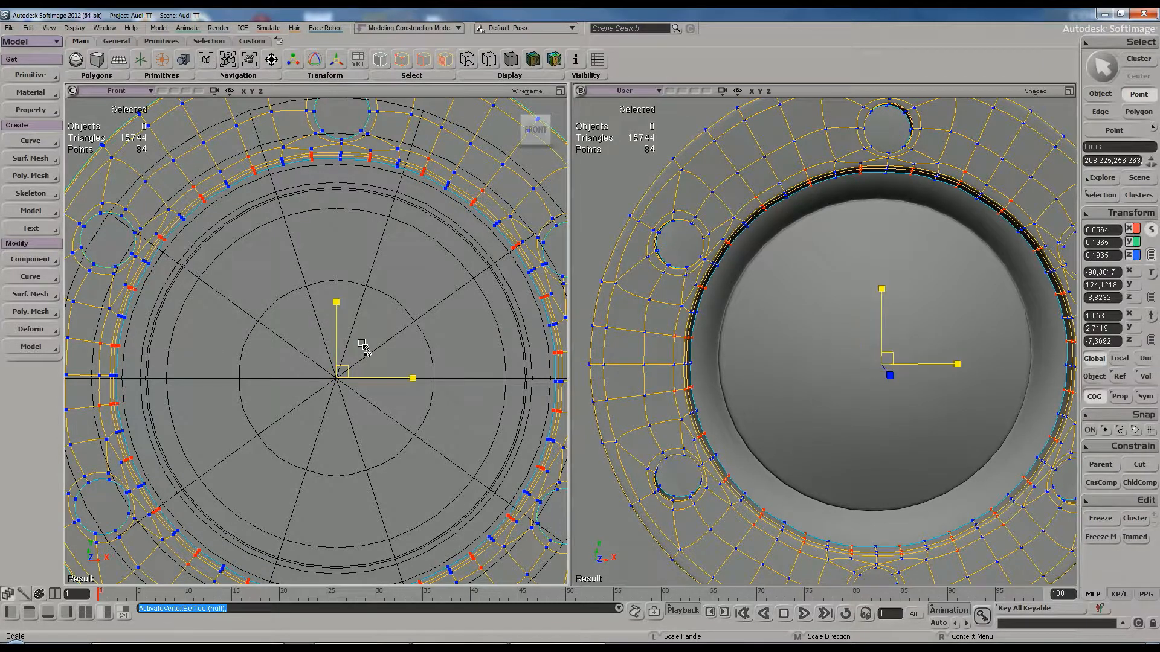
pyautogui.moveTo(362, 344); pyautogui.dragTo(362, 345)
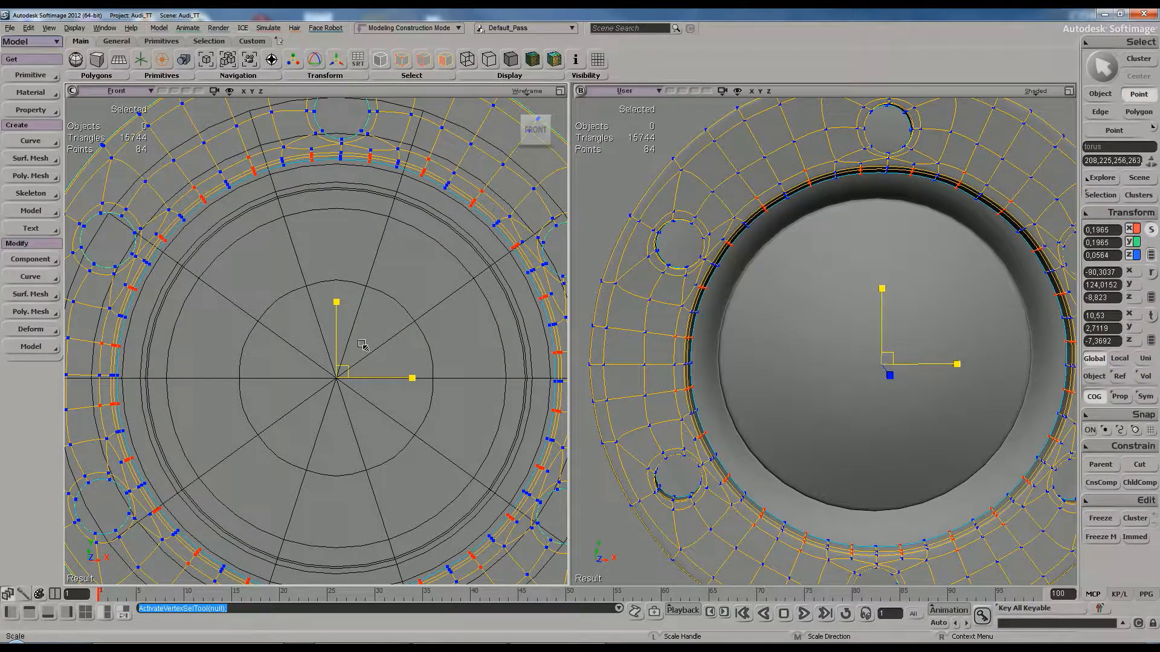
pyautogui.press('space')
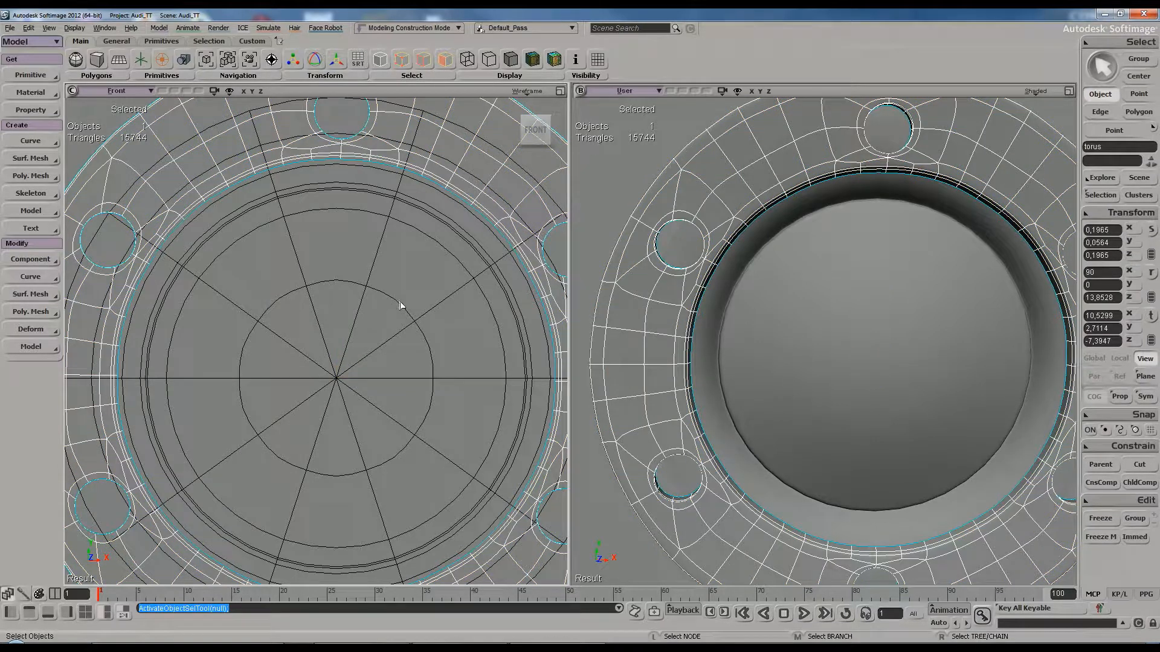
# Deselect and reselect the flange while examining its smoothed surface and inner rim from the front and at an angle
pyautogui.click(400, 306)
pyautogui.click(645, 161)
pyautogui.scroll(-2, 797, 299)
pyautogui.press('s')
pyautogui.moveTo(797, 299)
pyautogui.mouseDown(button='right')
pyautogui.moveTo(800, 288)
pyautogui.moveTo(787, 304)
pyautogui.moveTo(816, 318)
pyautogui.moveTo(828, 285)
pyautogui.moveTo(801, 278)
pyautogui.moveTo(795, 303)
pyautogui.moveTo(818, 302)
pyautogui.moveTo(821, 290)
pyautogui.mouseUp(button='right')
pyautogui.click(769, 229)
pyautogui.press('s')
pyautogui.moveTo(768, 229); pyautogui.dragTo(792, 223, button='right')
pyautogui.press('s')
pyautogui.moveTo(791, 170); pyautogui.dragTo(772, 199, button='right')
pyautogui.scroll(2, 797, 198)
pyautogui.press('s')
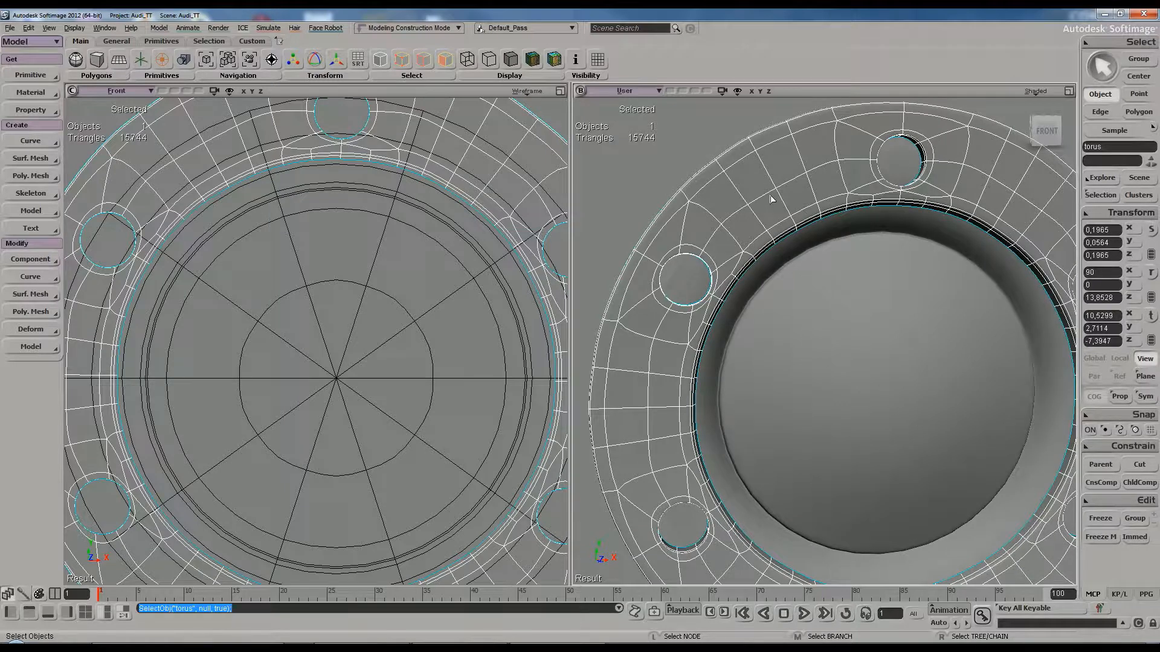
# Lower the flange's subdivision and dissolve the two radial edge lines running outward from the middle ring between the upper-left bolt holes
pyautogui.press('-')
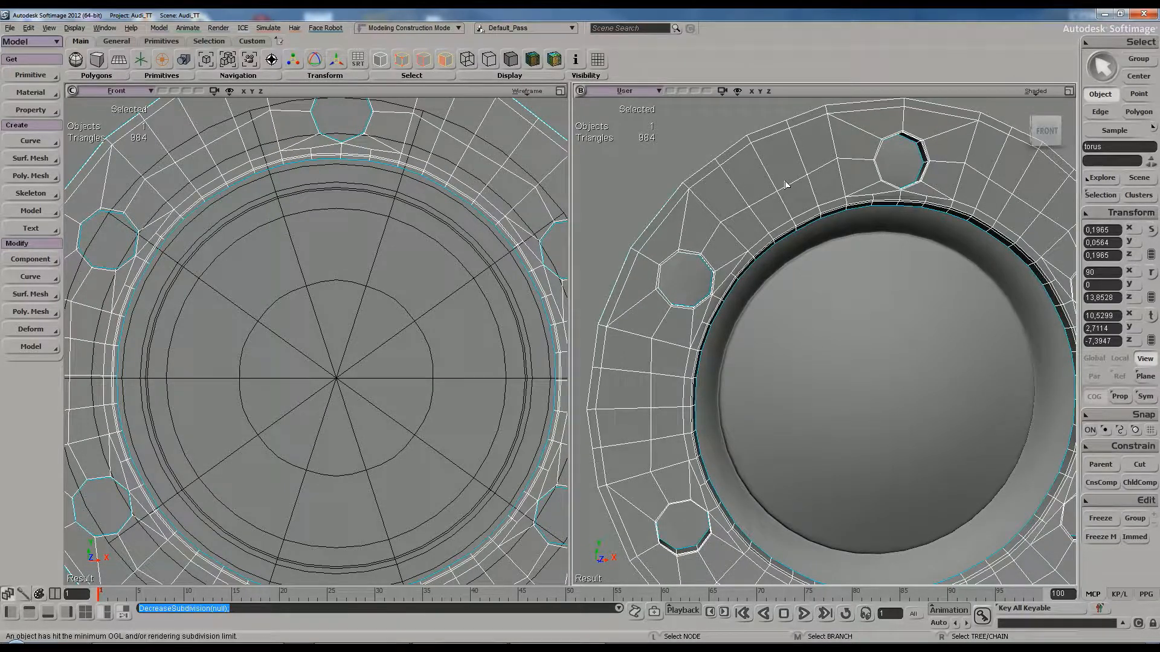
pyautogui.press('e')
pyautogui.click(741, 193)
pyautogui.press('s')
pyautogui.moveTo(753, 177); pyautogui.dragTo(759, 173, button='right')
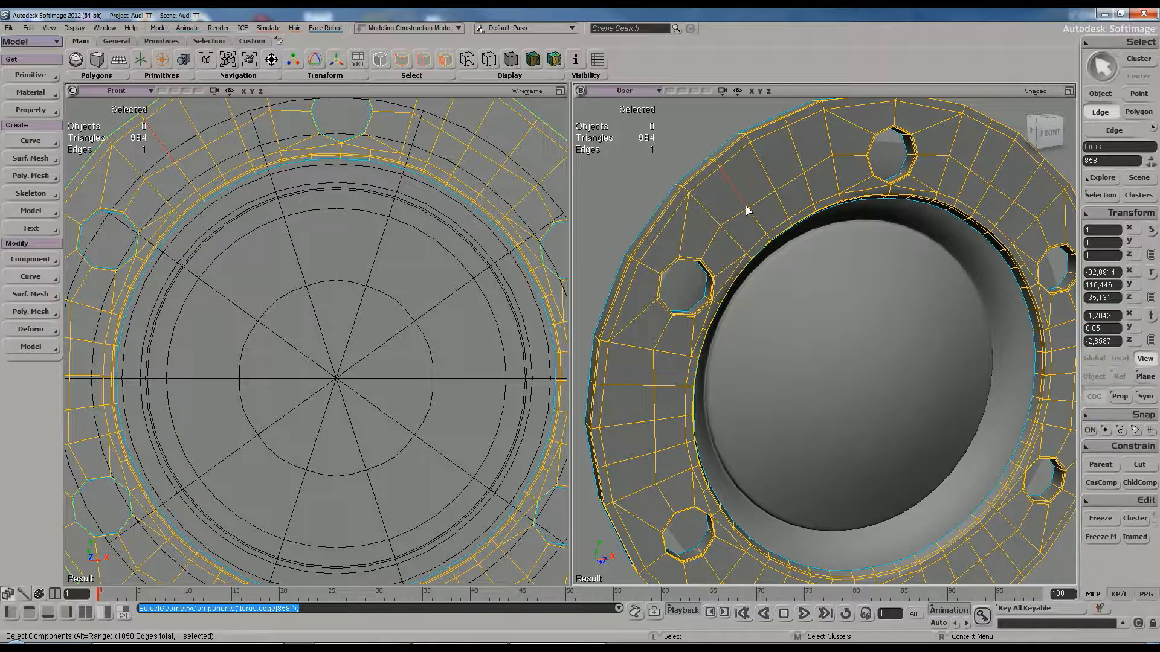
pyautogui.press('s')
pyautogui.moveTo(720, 172); pyautogui.dragTo(735, 183, button='right')
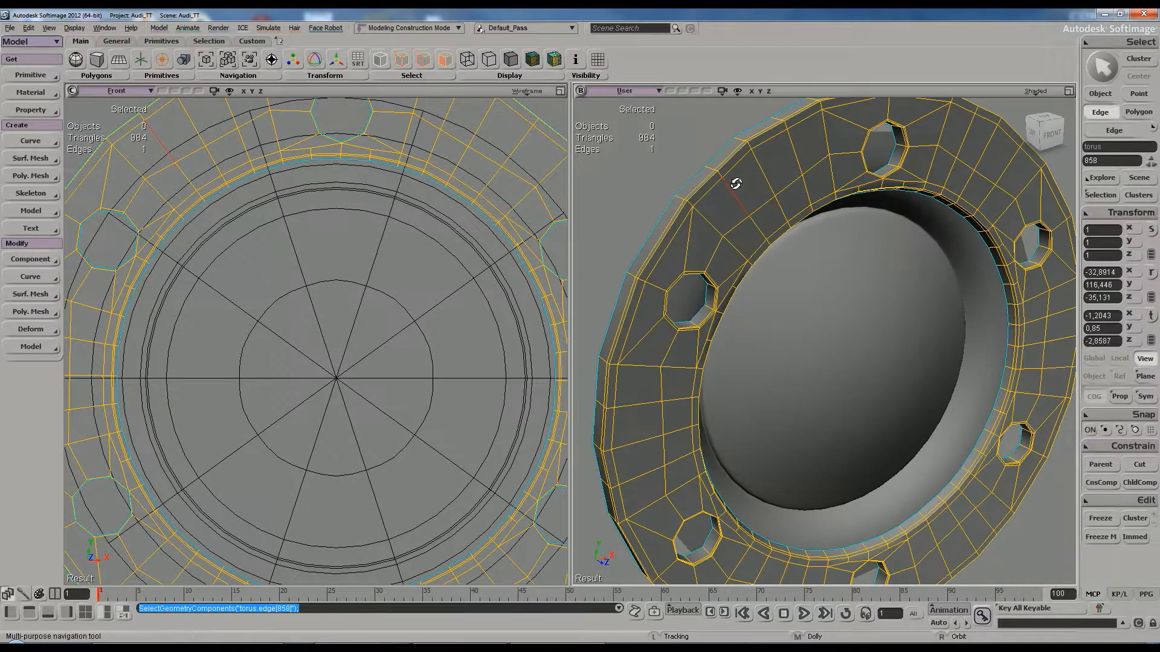
pyautogui.moveTo(735, 184); pyautogui.dragTo(792, 236, button='middle')
pyautogui.moveTo(792, 236); pyautogui.dragTo(814, 238)
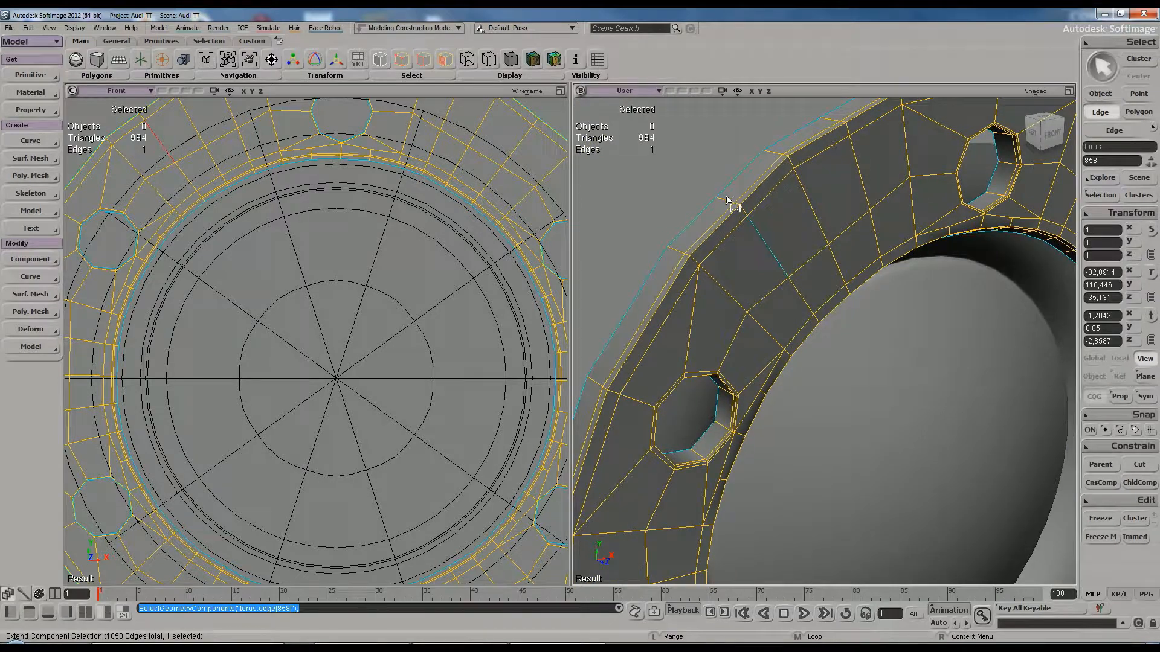
pyautogui.keyDown('shift'); pyautogui.click(748, 215); pyautogui.keyUp('shift')
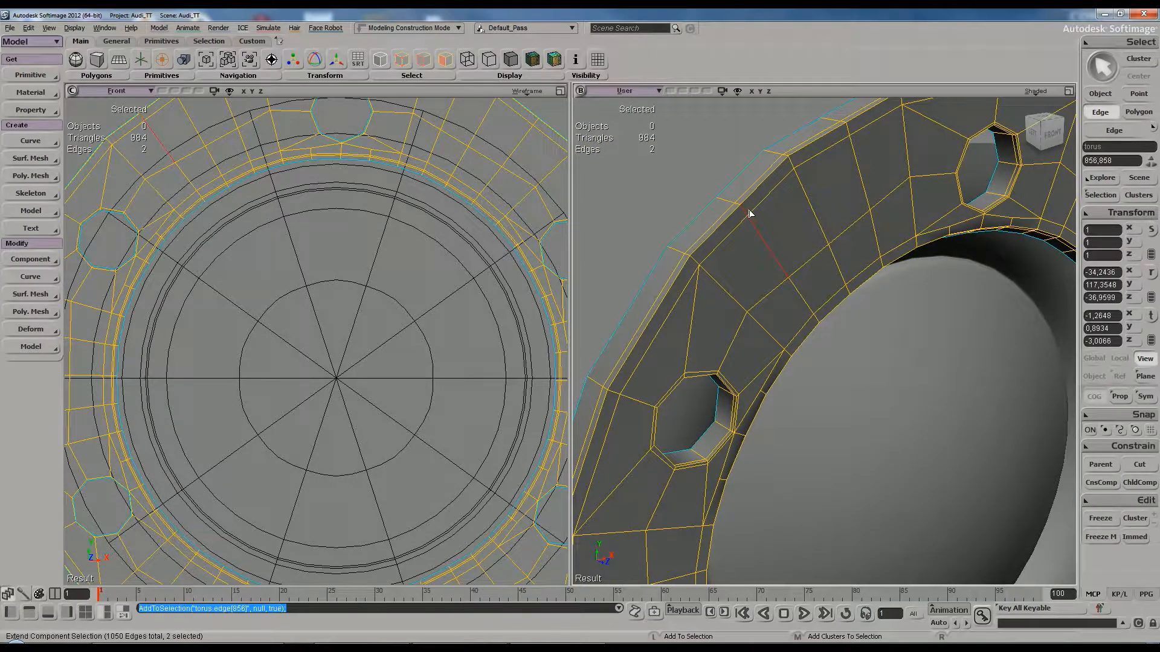
pyautogui.scroll(2, 781, 190)
pyautogui.press('s')
pyautogui.moveTo(781, 189); pyautogui.dragTo(821, 238)
pyautogui.keyDown('shift'); pyautogui.click(750, 220); pyautogui.keyUp('shift')
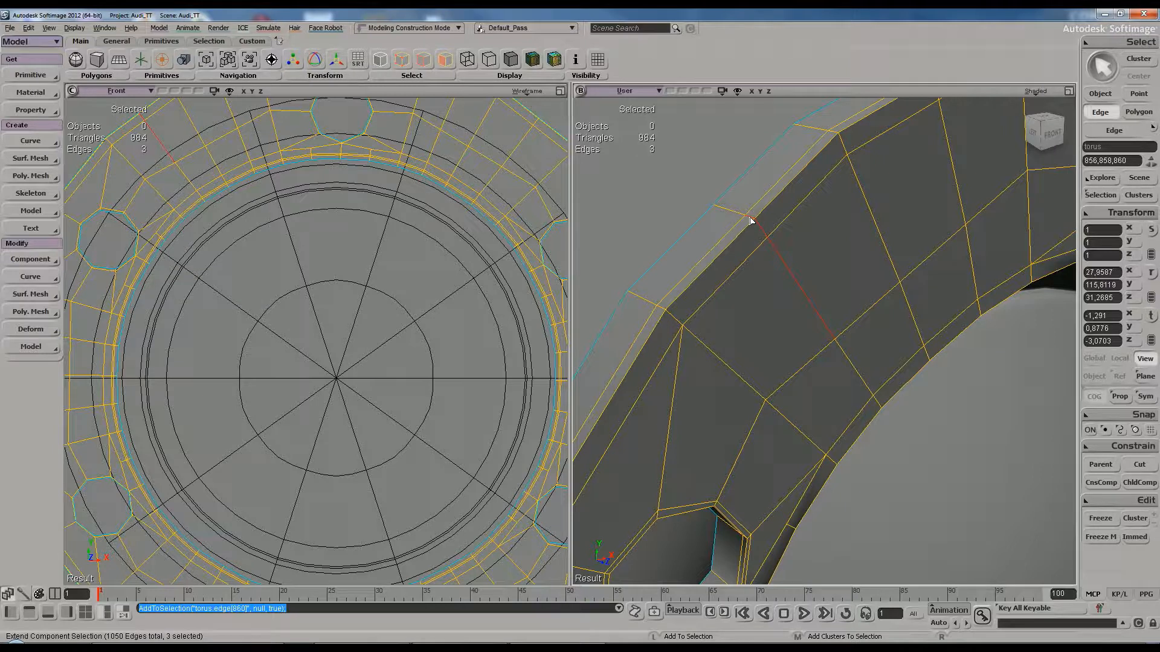
pyautogui.keyDown('shift'); pyautogui.click(737, 216); pyautogui.keyUp('shift')
pyautogui.press('s')
pyautogui.moveTo(880, 205); pyautogui.dragTo(860, 271, button='right')
pyautogui.keyDown('shift'); pyautogui.click(831, 191); pyautogui.keyUp('shift')
pyautogui.press('s')
pyautogui.moveTo(845, 204)
pyautogui.mouseDown(button='right')
pyautogui.moveTo(857, 169)
pyautogui.moveTo(849, 220)
pyautogui.mouseUp(button='right')
pyautogui.scroll(3, 853, 217)
pyautogui.moveTo(854, 215); pyautogui.dragTo(873, 259)
pyautogui.keyDown('shift'); pyautogui.click(898, 196); pyautogui.keyUp('shift')
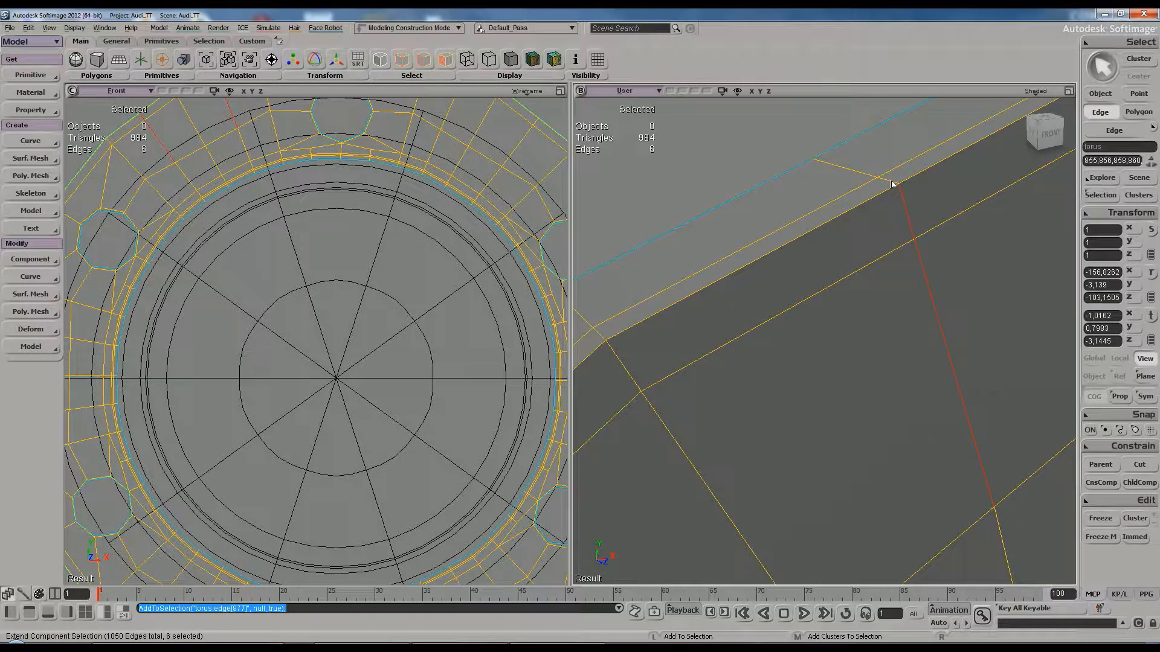
pyautogui.keyDown('shift'); pyautogui.click(861, 175); pyautogui.keyUp('shift')
pyautogui.press('Delete')
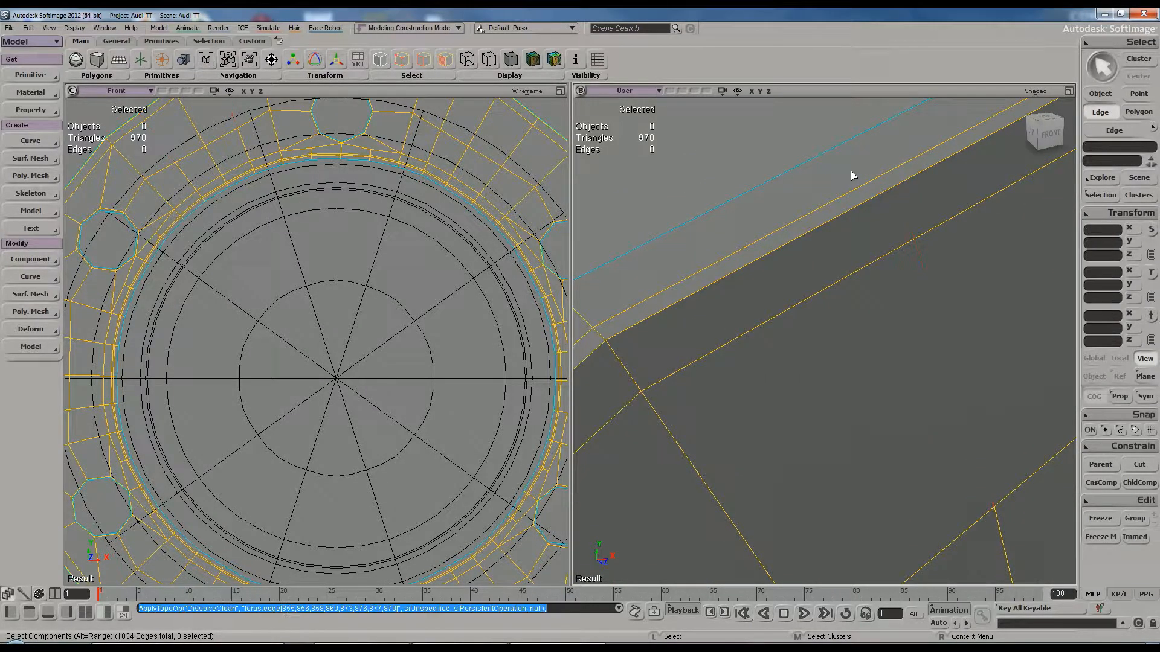
# Add edges joining the two loose middle-ring points to the nearest outer corner, and connect the second edge's middle to the adjacent outer corner
pyautogui.scroll(-6, 850, 253)
pyautogui.press('s')
pyautogui.moveTo(849, 259); pyautogui.dragTo(843, 311, button='right')
pyautogui.scroll(2, 832, 320)
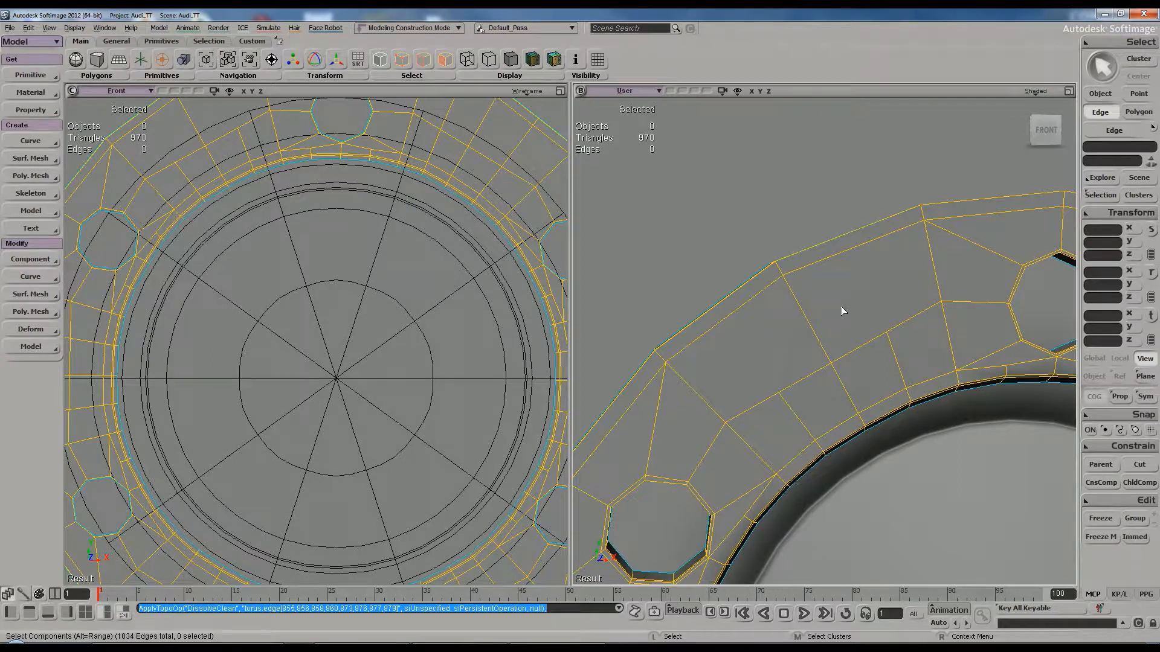
pyautogui.press('\\')
pyautogui.click(783, 395)
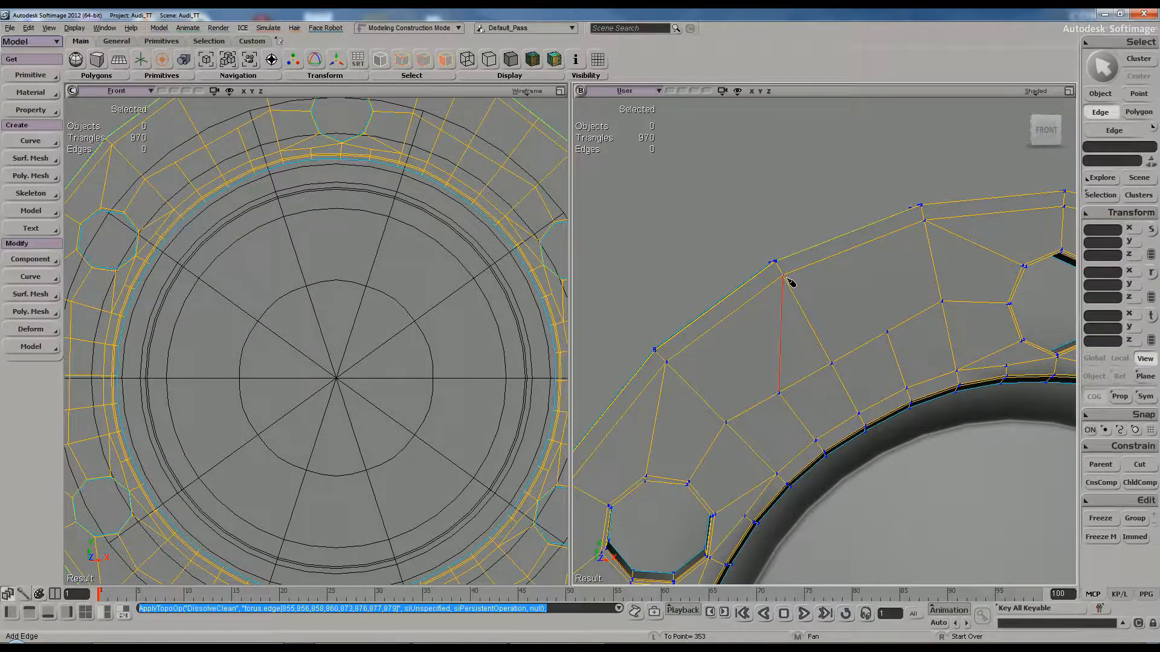
pyautogui.click(785, 277)
pyautogui.click(891, 336)
pyautogui.rightClick(897, 340)
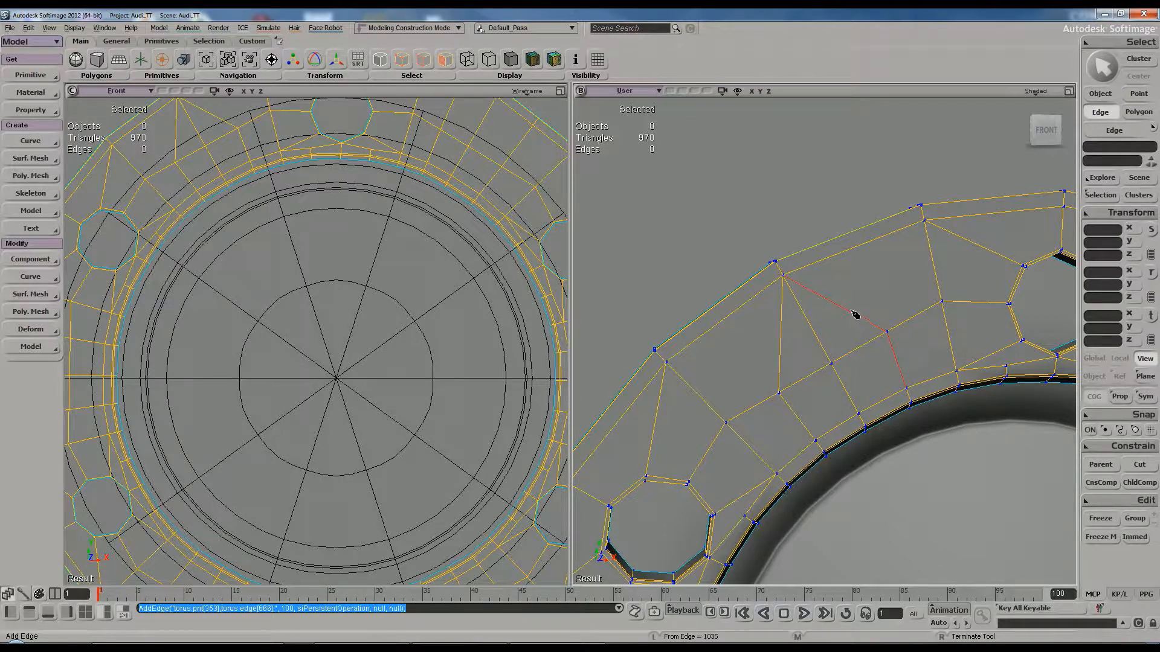
pyautogui.click(853, 313)
pyautogui.click(924, 223)
pyautogui.rightClick(927, 226)
# Try splitting the first new edge near its middle, and undo the split
pyautogui.click(780, 336)
pyautogui.press('Escape')
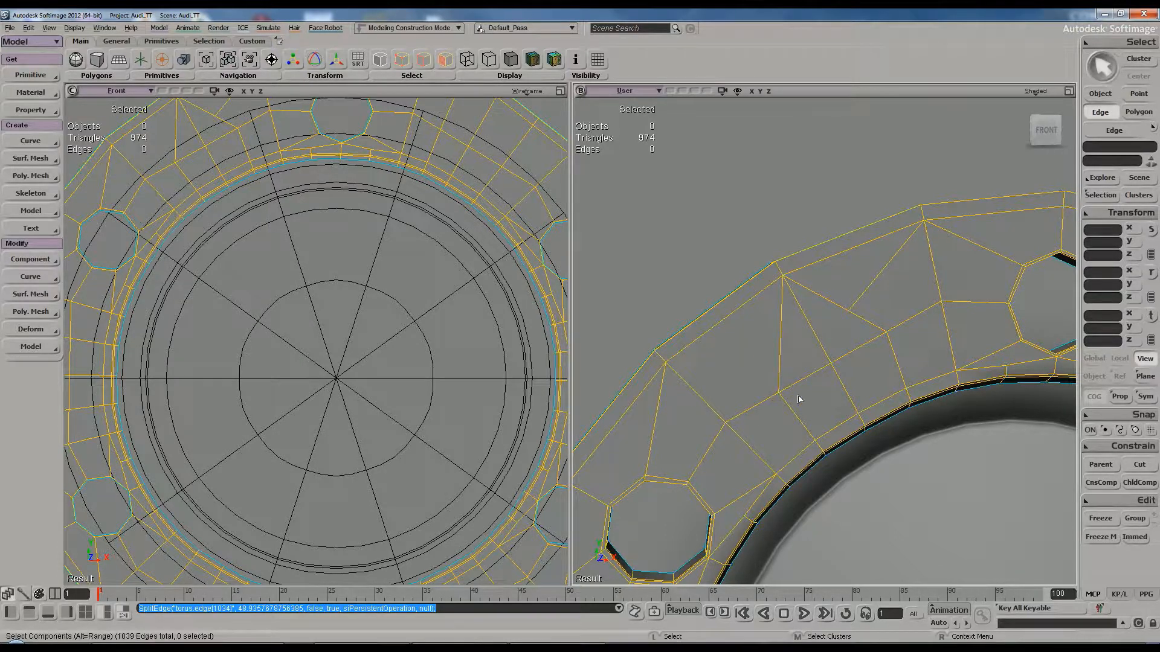
pyautogui.press('t')
pyautogui.hotkey('ctrl', 'z')
pyautogui.hotkey('ctrl', 'z')
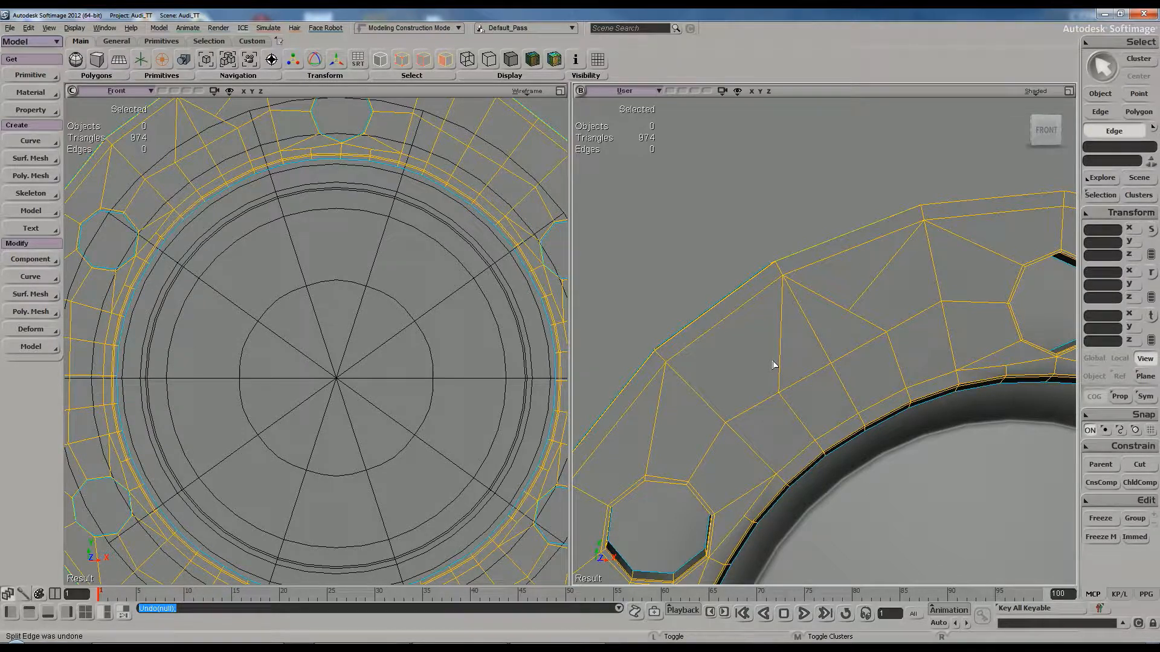
# Split the first new edge at 50 percent and connect its midpoint to the neighbouring outer corner beside the lower bolt hole
pyautogui.press('\\')
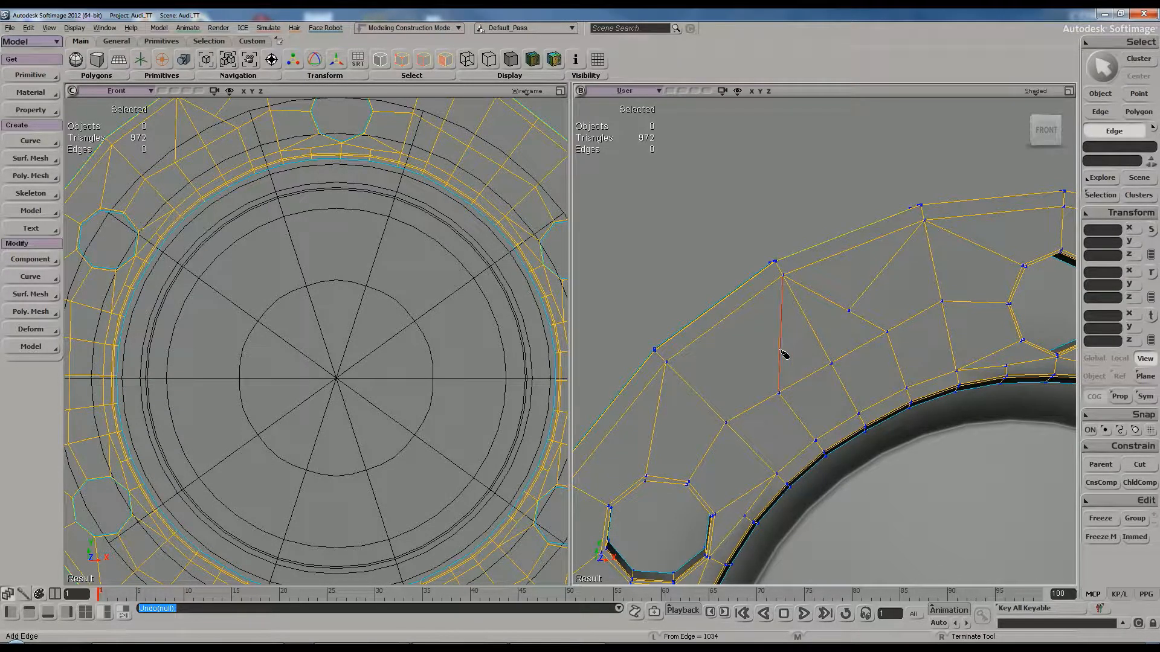
pyautogui.middleClick(781, 353)
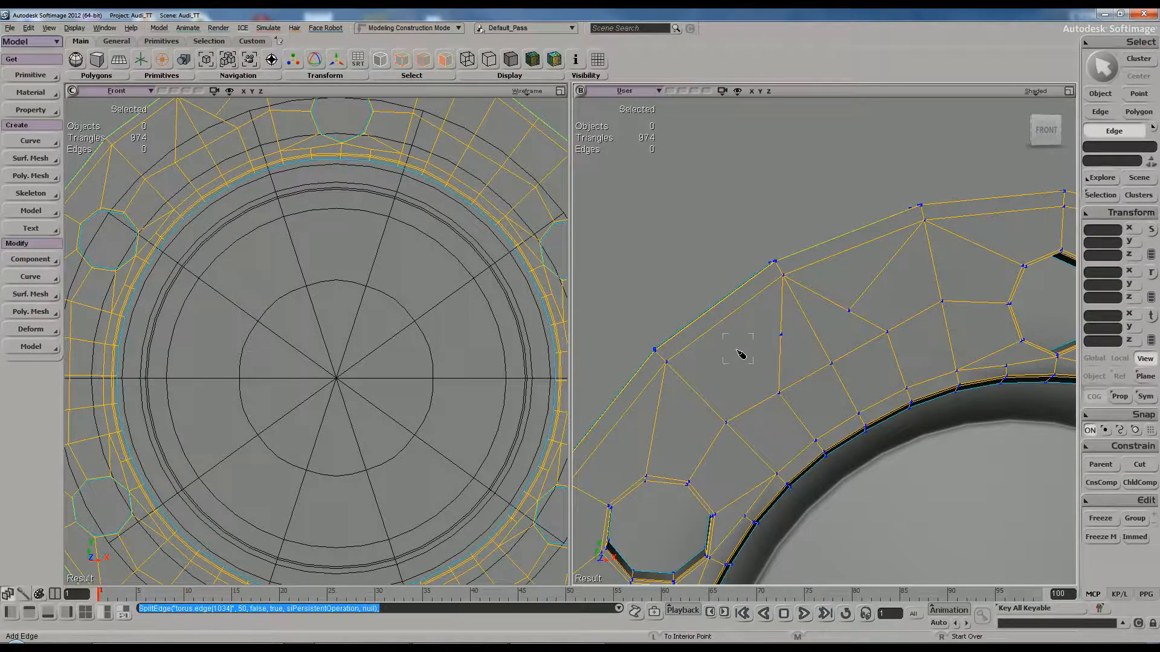
pyautogui.click(671, 366)
# Select the two new edge midpoints, try scaling them, and undo the scaling
pyautogui.press('t')
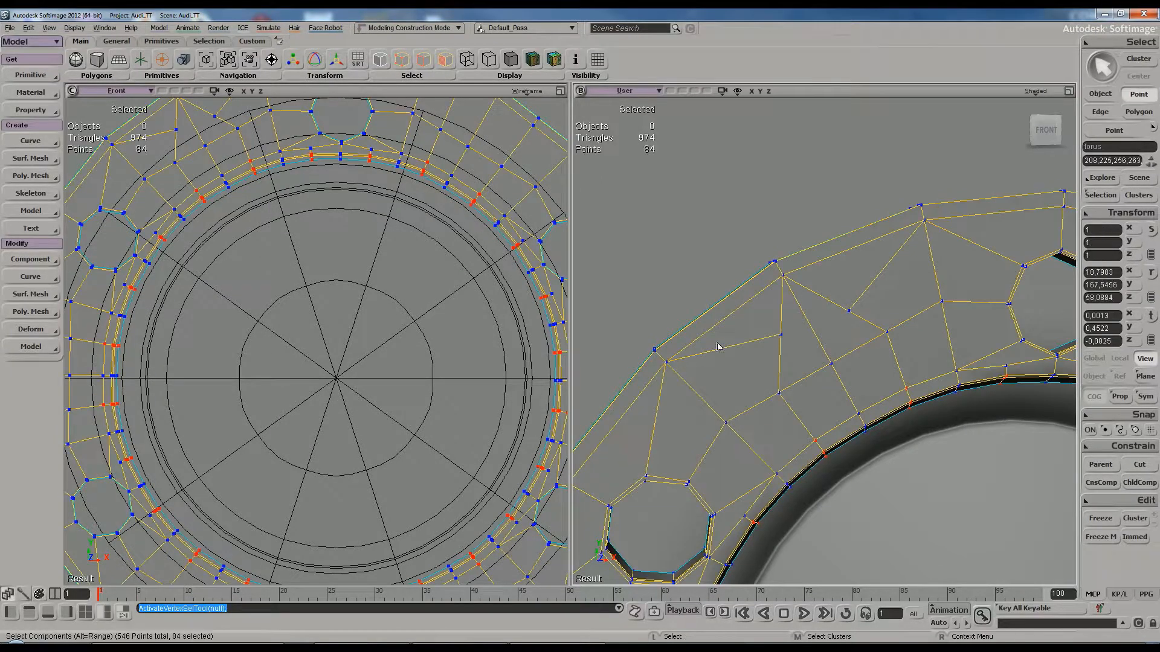
pyautogui.click(784, 335)
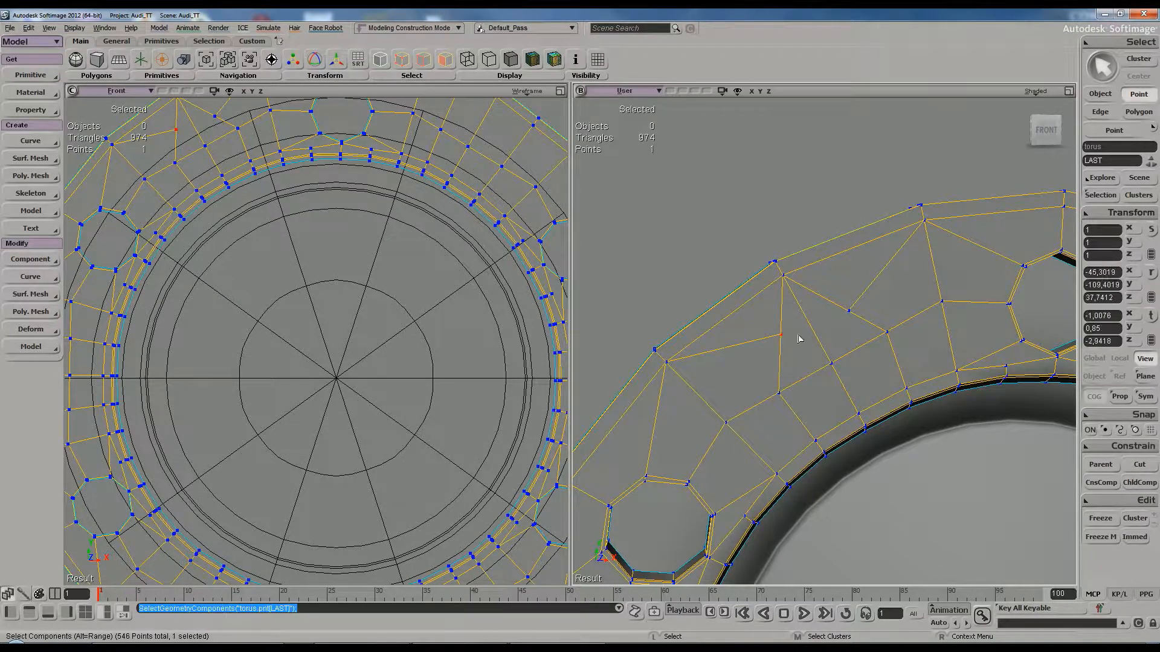
pyautogui.keyDown('shift'); pyautogui.click(849, 311); pyautogui.keyUp('shift')
pyautogui.press('x')
pyautogui.moveTo(873, 298); pyautogui.dragTo(900, 272)
pyautogui.hotkey('ctrl', 'z')
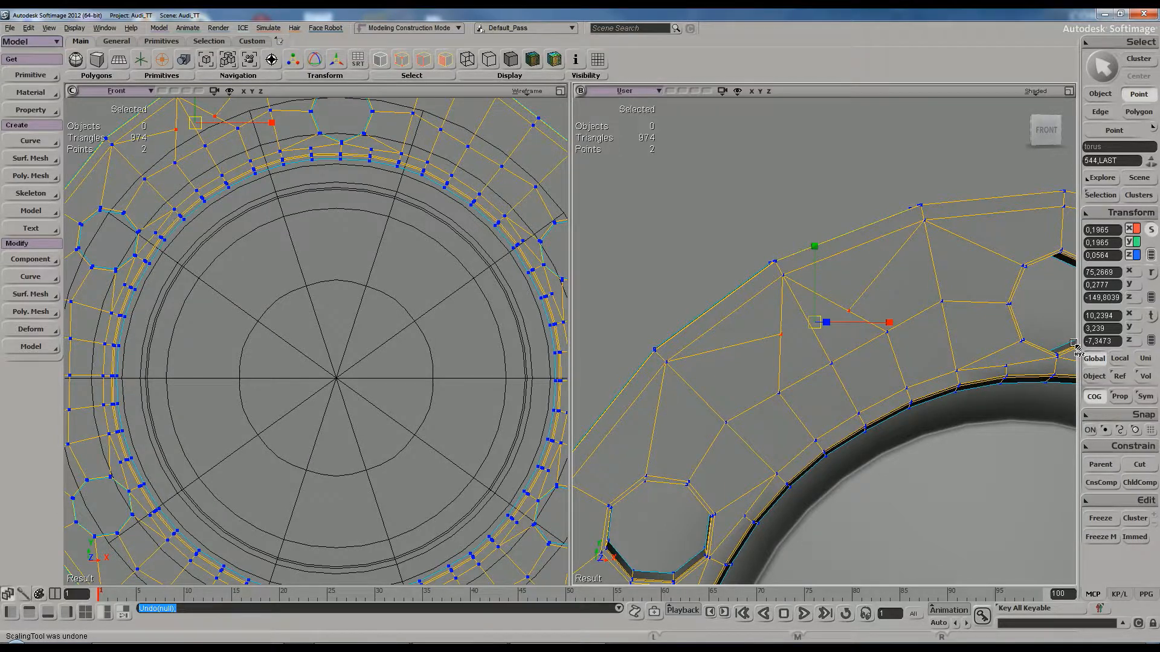
# Scale the two new midpoints apart from each other to even out the polygons between the bolt holes
pyautogui.press('space')
pyautogui.moveTo(826, 225); pyautogui.dragTo(827, 228)
pyautogui.press('s')
pyautogui.moveTo(831, 242); pyautogui.dragTo(852, 308, button='middle')
pyautogui.moveTo(852, 308); pyautogui.dragTo(840, 327, button='right')
pyautogui.click(842, 319)
pyautogui.press('s')
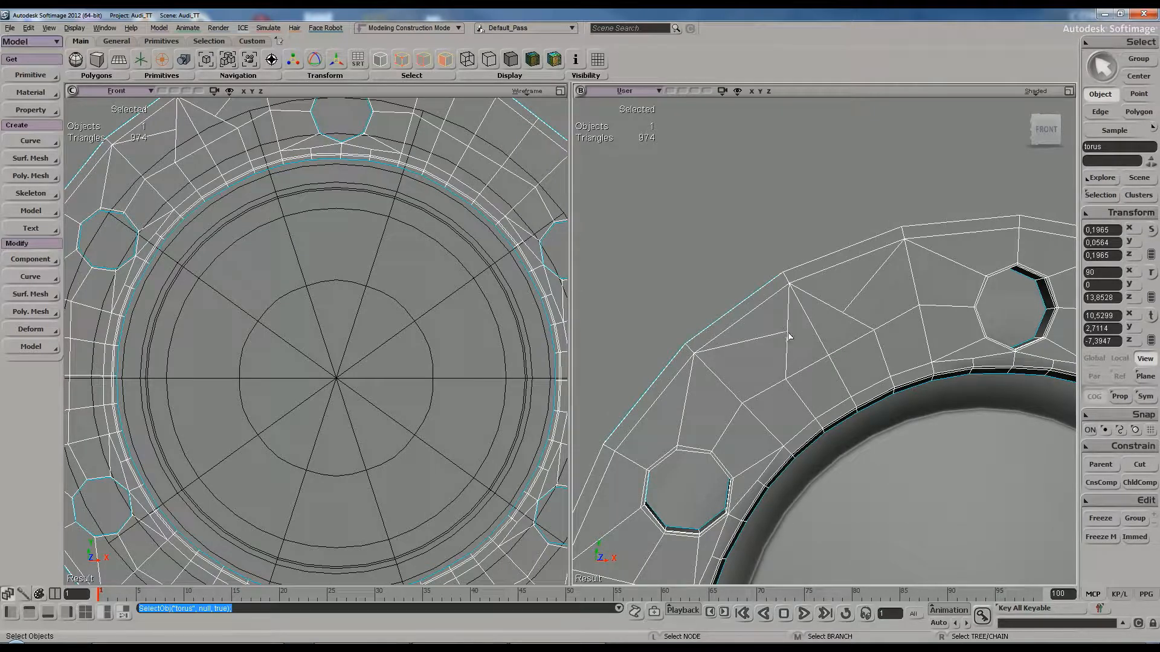
pyautogui.press('t')
pyautogui.press('x')
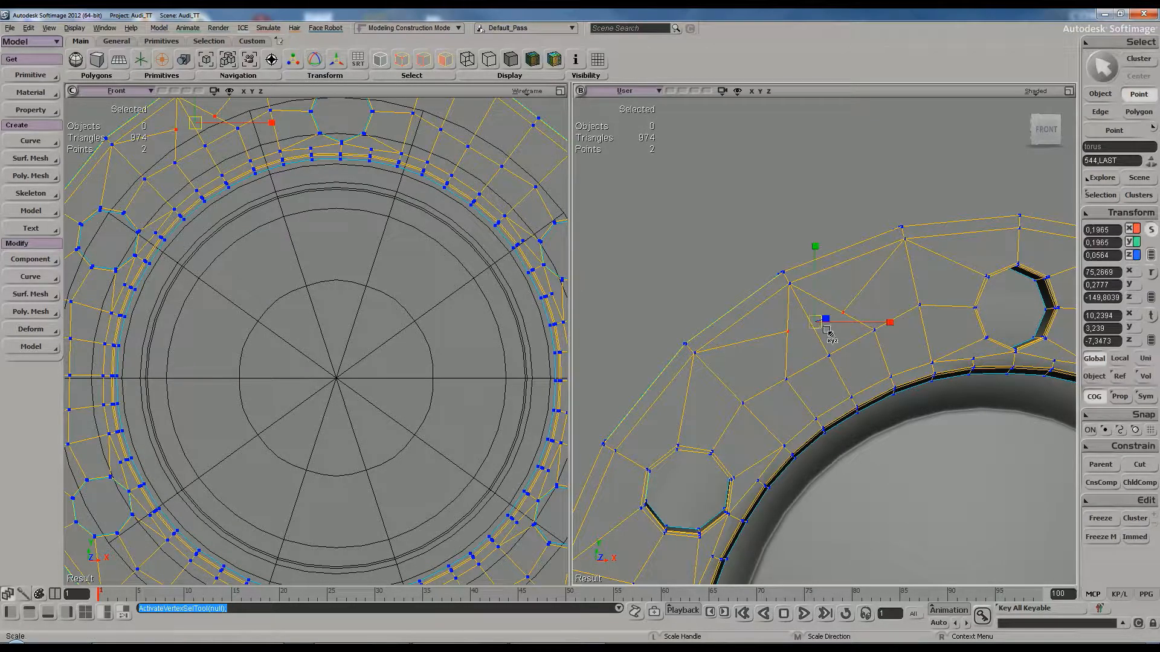
pyautogui.press('space')
# Raise the flange's subdivision to smooth it and deselect it
pyautogui.press('s')
pyautogui.moveTo(865, 309); pyautogui.dragTo(862, 303)
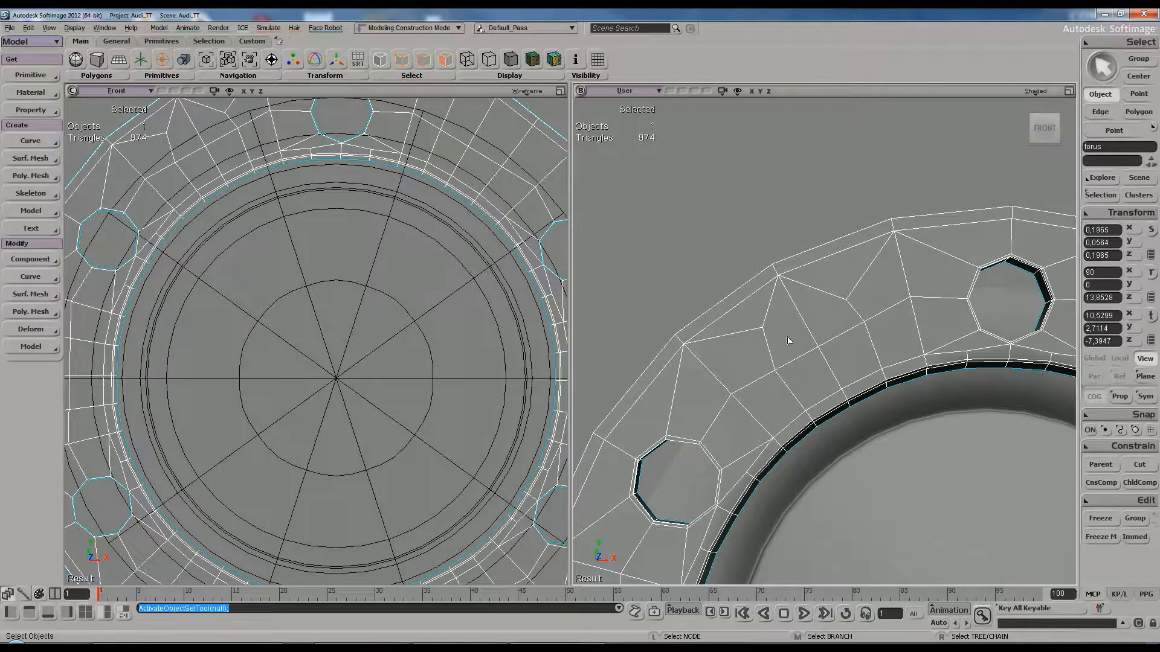
pyautogui.click(759, 322)
pyautogui.press('s')
pyautogui.moveTo(771, 322); pyautogui.dragTo(779, 327)
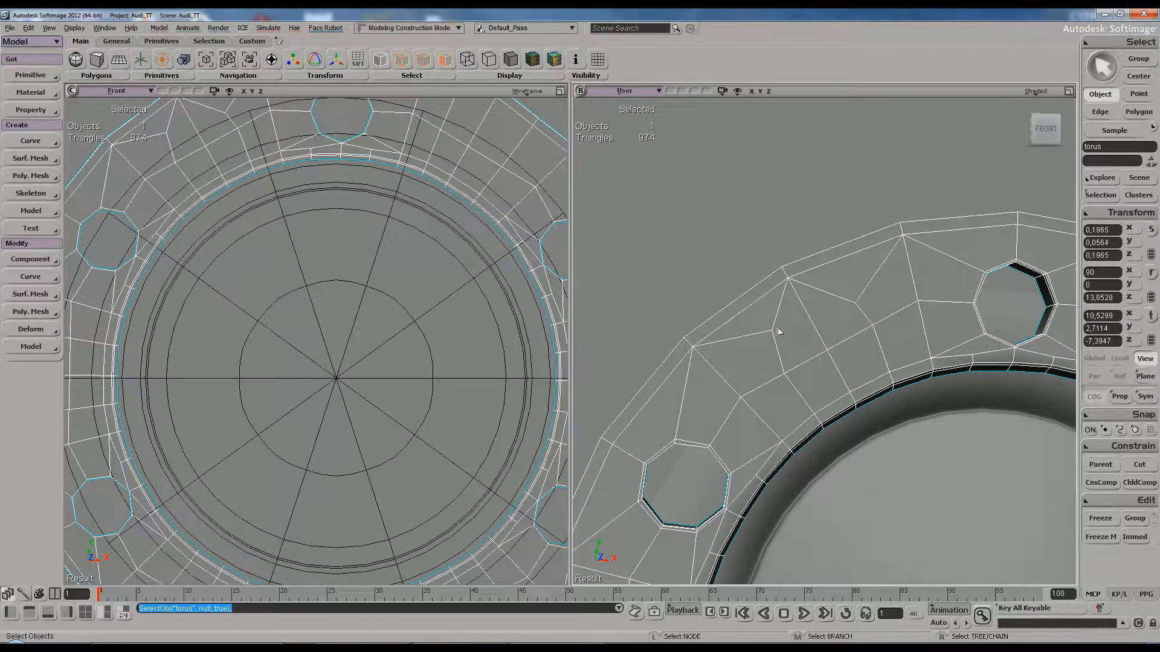
pyautogui.press('+')
pyautogui.click(812, 253)
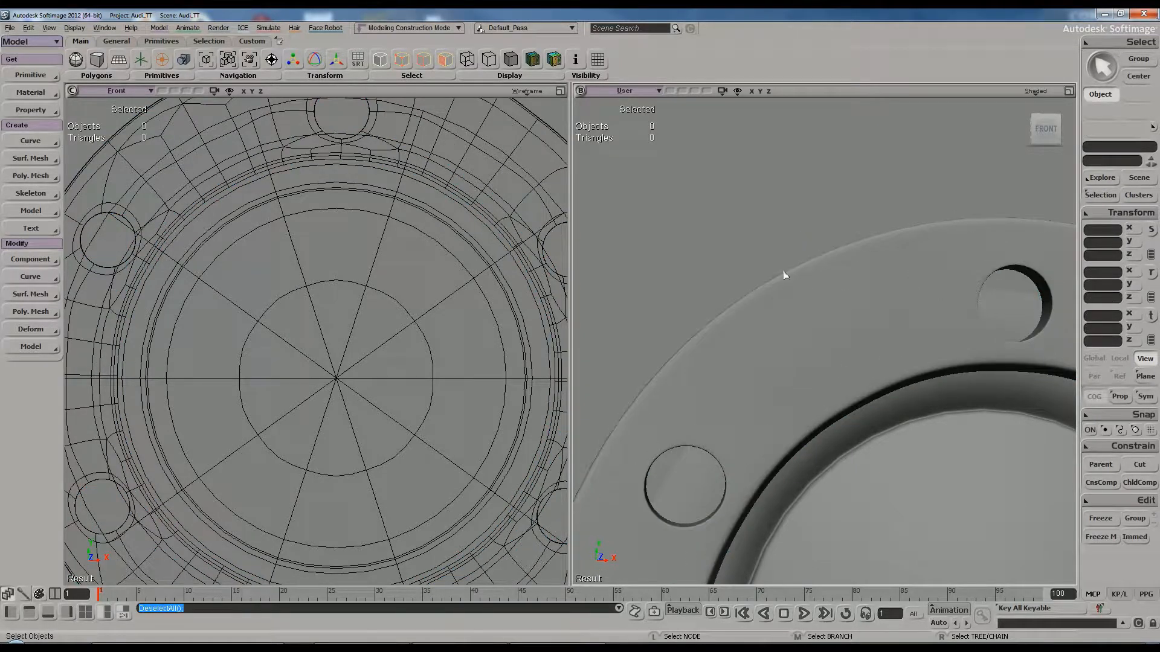
# Examine the rebuilt area between the bolt holes from several angles, with the flange selected and deselected
pyautogui.click(758, 328)
pyautogui.press('s')
pyautogui.moveTo(783, 322); pyautogui.dragTo(814, 326, button='right')
pyautogui.press('s')
pyautogui.press('s')
pyautogui.press('s')
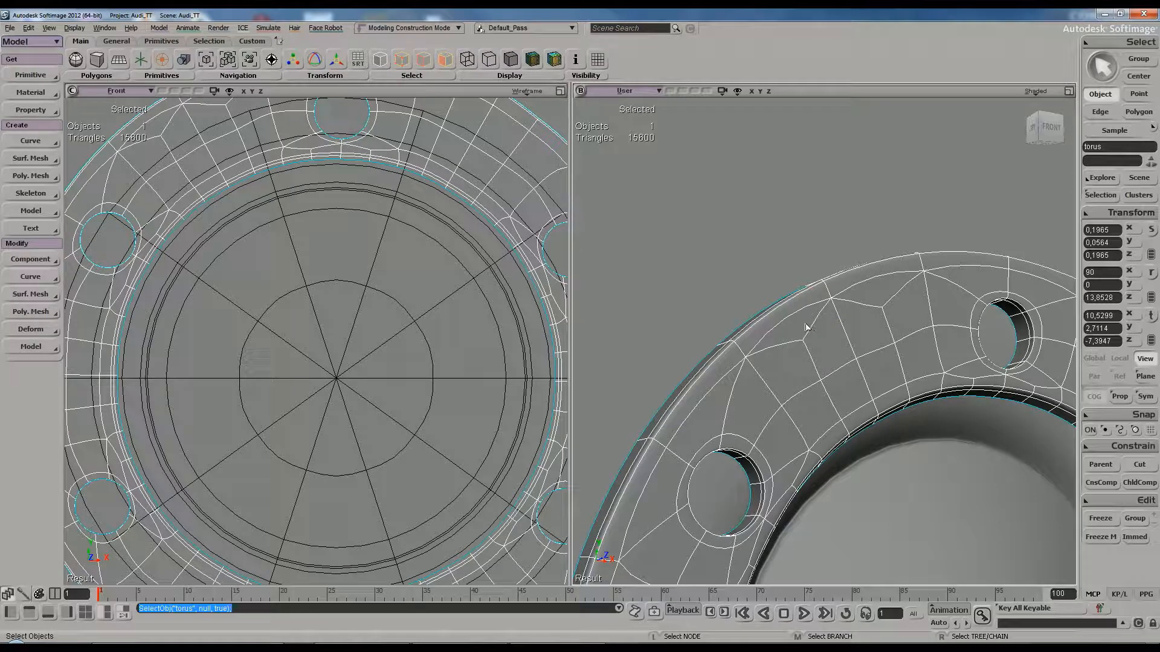
pyautogui.press('s')
pyautogui.moveTo(813, 333)
pyautogui.mouseDown(button='right')
pyautogui.moveTo(823, 300)
pyautogui.moveTo(818, 335)
pyautogui.mouseUp(button='right')
pyautogui.click(767, 263)
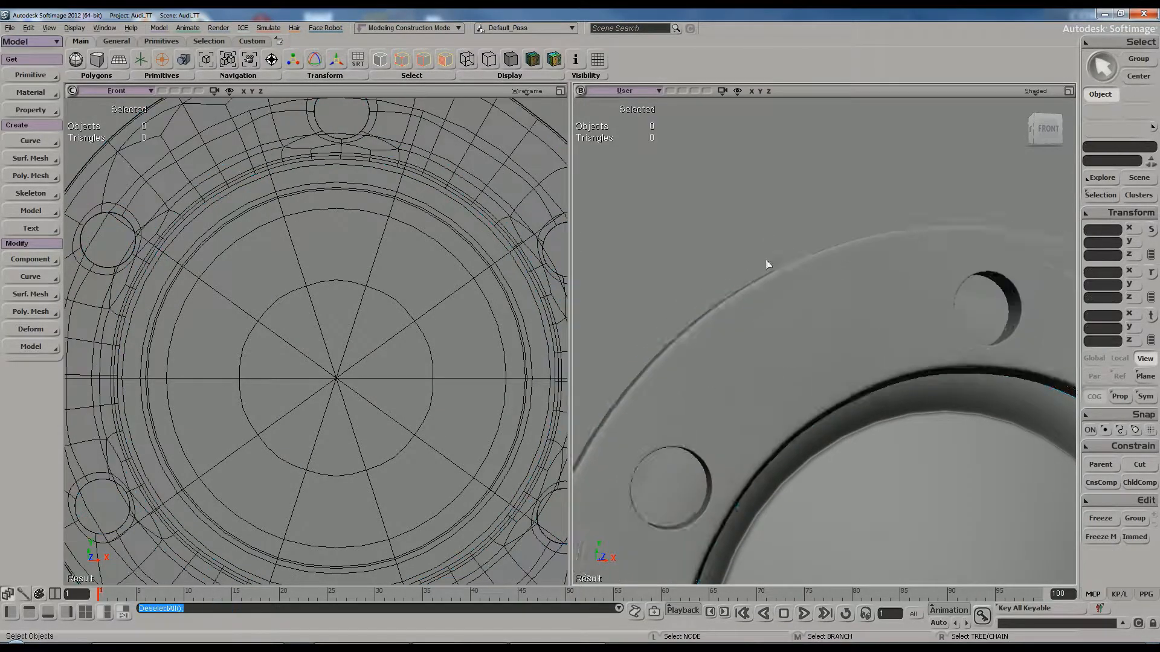
pyautogui.press('s')
pyautogui.moveTo(769, 264); pyautogui.dragTo(819, 267, button='middle')
pyautogui.moveTo(820, 267); pyautogui.dragTo(789, 277, button='right')
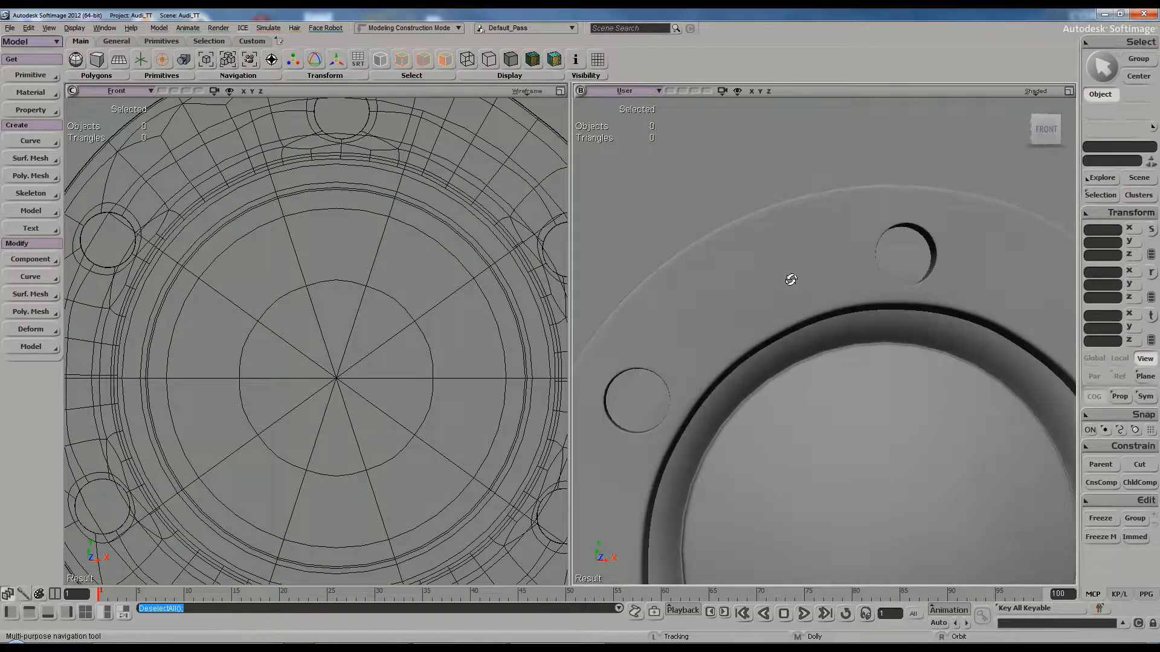
# Select the flange and compare its wireframe layout on both sides of the uppermost bolt hole
pyautogui.click(880, 288)
pyautogui.press('s')
pyautogui.moveTo(880, 288); pyautogui.dragTo(850, 292)
pyautogui.moveTo(850, 292); pyautogui.dragTo(858, 291, button='right')
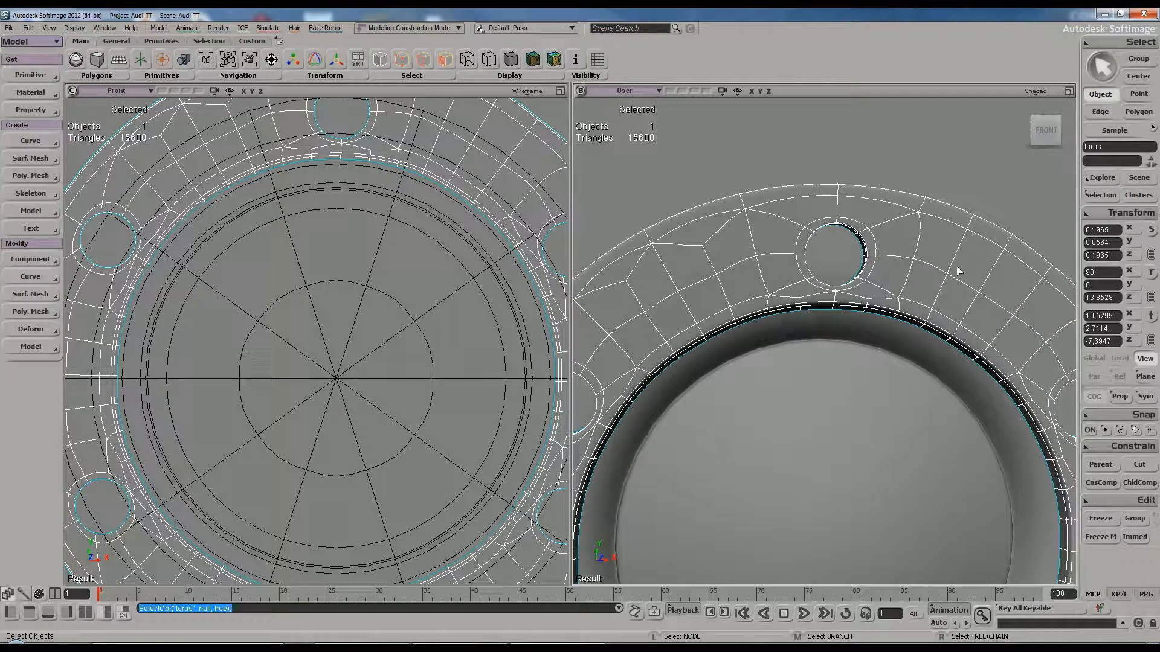
pyautogui.press('s')
pyautogui.moveTo(978, 275); pyautogui.dragTo(948, 262)
pyautogui.moveTo(948, 261); pyautogui.dragTo(927, 271, button='right')
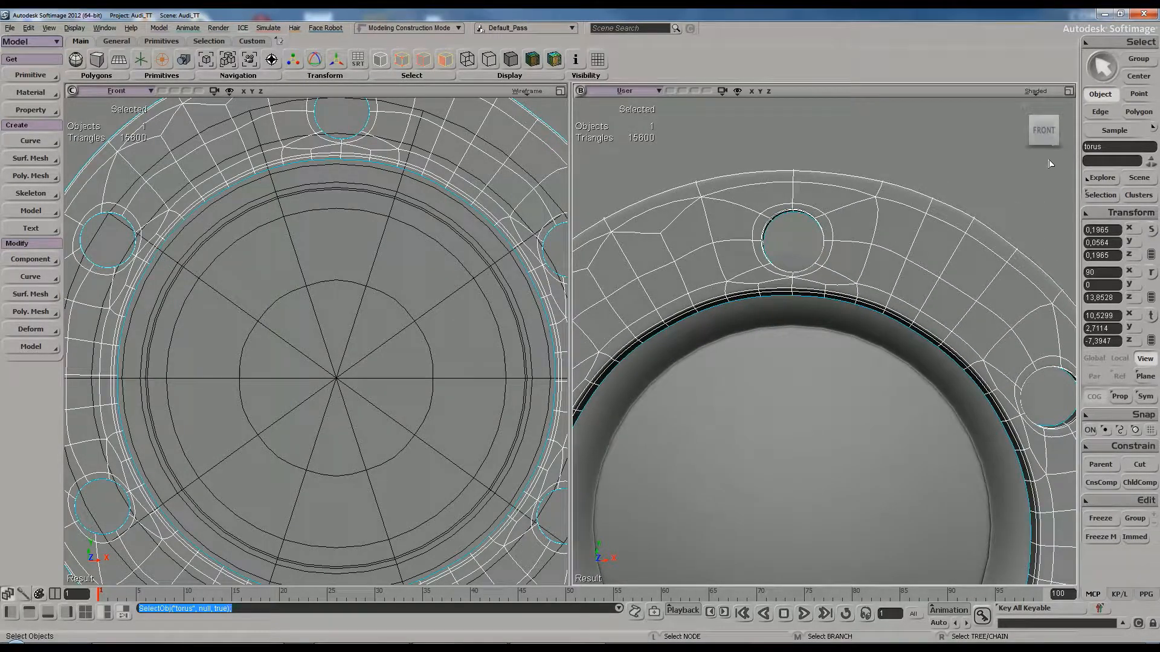
# Maximize the shaded perspective view and frame the flange in it
pyautogui.click(1068, 91)
pyautogui.press('s')
pyautogui.scroll(-5, 769, 272)
pyautogui.scroll(2, 734, 303)
pyautogui.moveTo(745, 314); pyautogui.dragTo(707, 321)
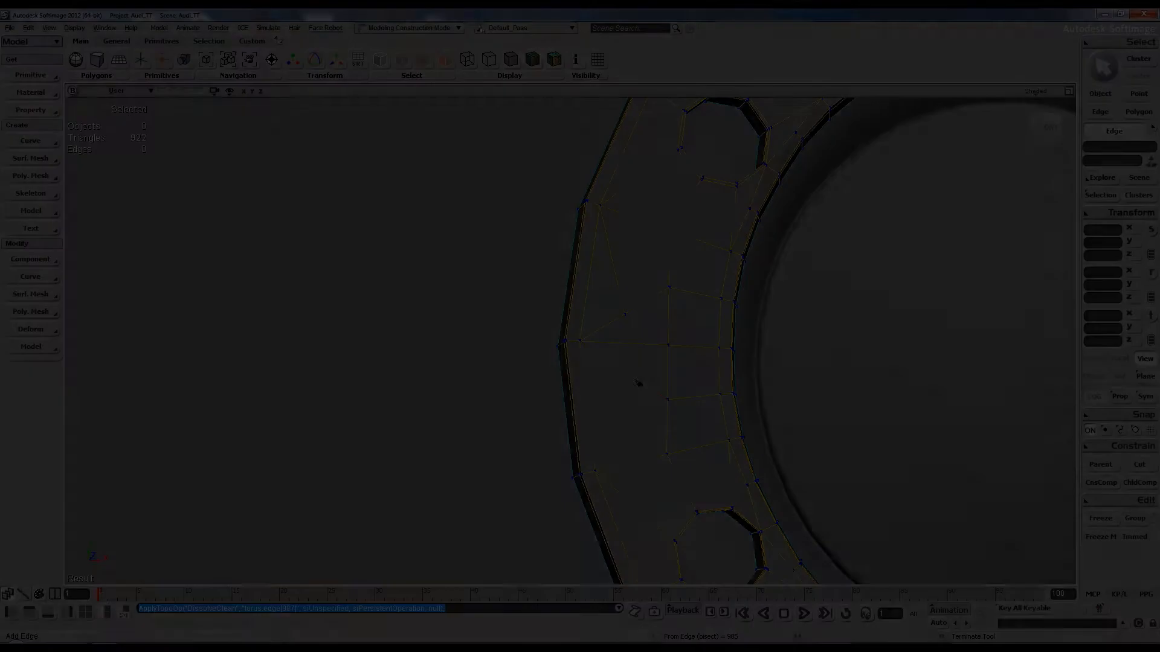
# Add an edge from the diagonal edge between the two left bolt holes to the vertex near the outer rim, redoing the first split
pyautogui.click(634, 380)
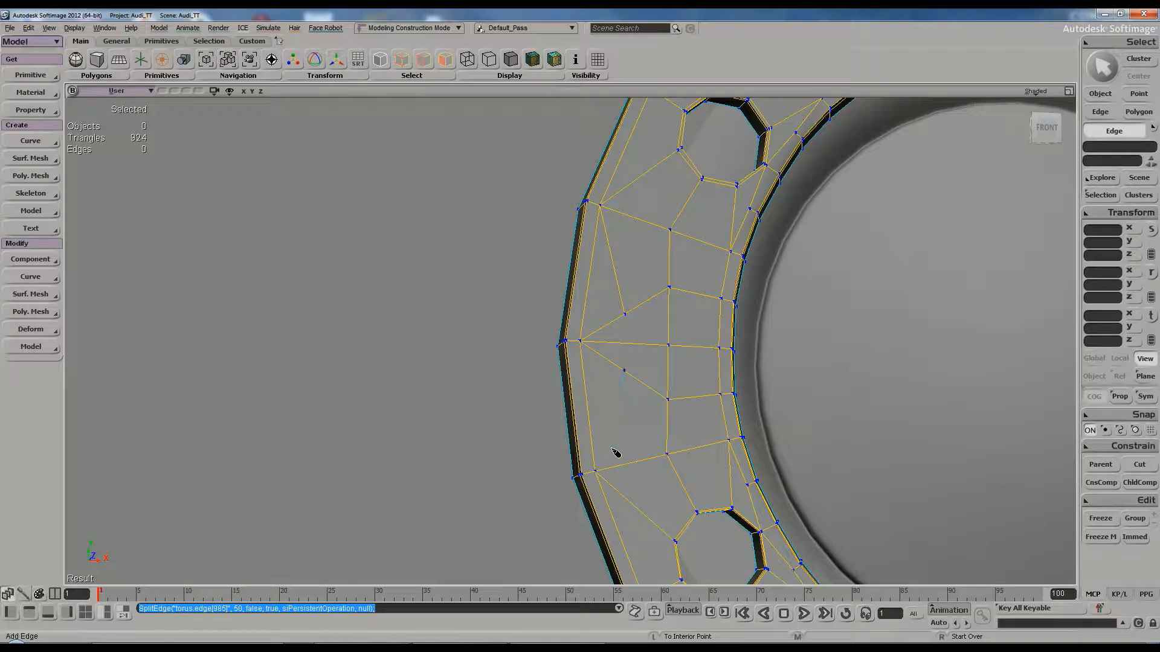
pyautogui.hotkey('ctrl', 'z')
pyautogui.click(639, 385)
pyautogui.click(596, 473)
pyautogui.press('space')
# Frame the whole flange and raise its subdivision to smooth it
pyautogui.press('s')
pyautogui.moveTo(758, 292); pyautogui.dragTo(650, 508)
pyautogui.moveTo(666, 463); pyautogui.dragTo(696, 461, button='middle')
pyautogui.moveTo(696, 461); pyautogui.dragTo(683, 377)
pyautogui.moveTo(683, 377); pyautogui.dragTo(691, 399, button='right')
pyautogui.press('+')
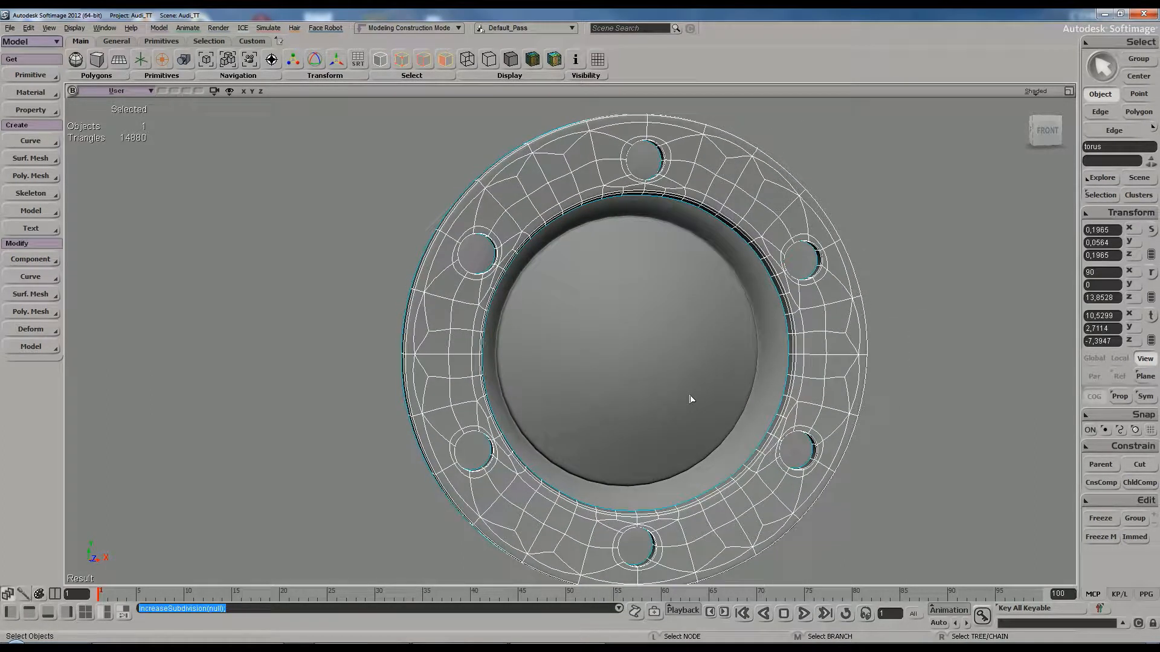
# Examine the smoothed flange from several distances and angles, first deselected and then selected again
pyautogui.click(977, 303)
pyautogui.press('s')
pyautogui.moveTo(948, 316); pyautogui.dragTo(670, 316, button='middle')
pyautogui.moveTo(671, 316)
pyautogui.mouseDown(button='right')
pyautogui.moveTo(637, 321)
pyautogui.moveTo(672, 358)
pyautogui.moveTo(679, 319)
pyautogui.moveTo(653, 303)
pyautogui.moveTo(636, 324)
pyautogui.moveTo(675, 334)
pyautogui.moveTo(683, 303)
pyautogui.moveTo(661, 280)
pyautogui.moveTo(636, 313)
pyautogui.moveTo(662, 331)
pyautogui.moveTo(668, 316)
pyautogui.mouseUp(button='right')
pyautogui.press('space')
pyautogui.click(595, 259)
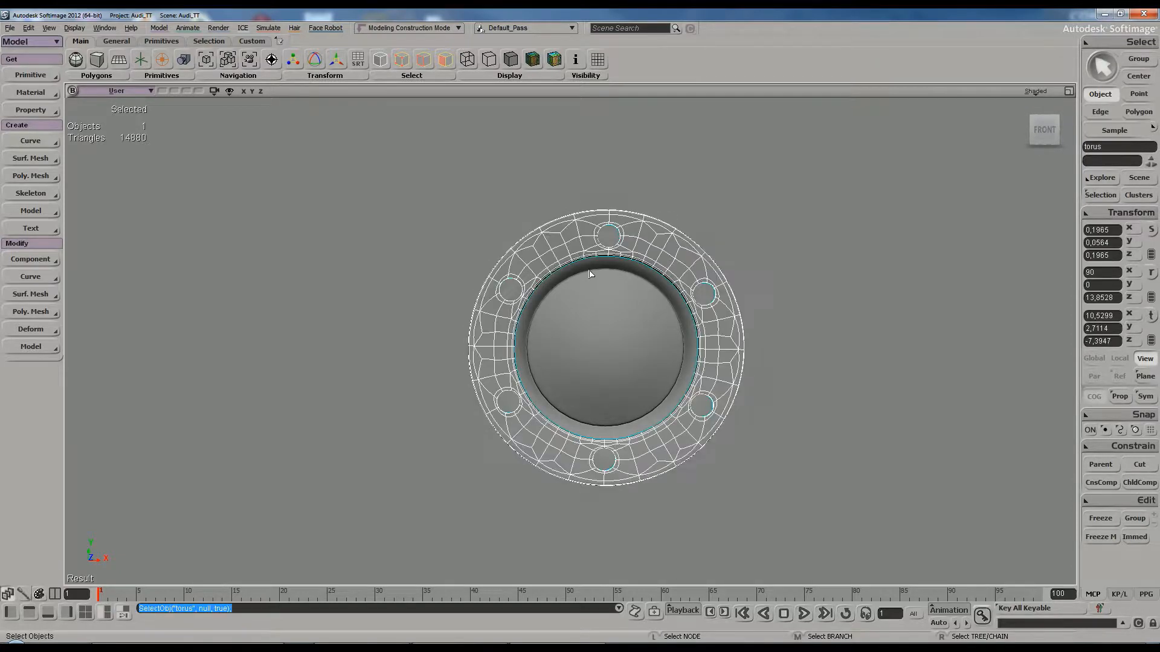
pyautogui.press('s')
pyautogui.scroll(4, 586, 273)
pyautogui.moveTo(584, 274); pyautogui.dragTo(604, 287)
pyautogui.moveTo(604, 287); pyautogui.dragTo(612, 280, button='right')
pyautogui.press('space')
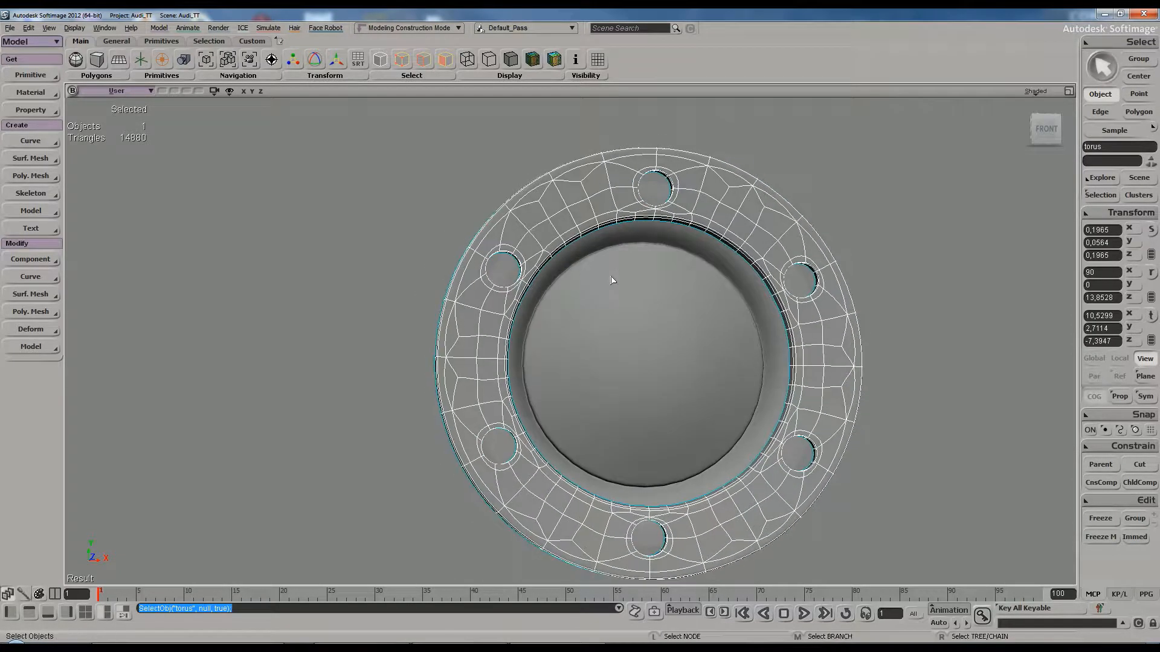
# Restore the side-by-side views and show the reference image behind the flange in the front view, framed near the uppermost bolt hole
pyautogui.click(1066, 91)
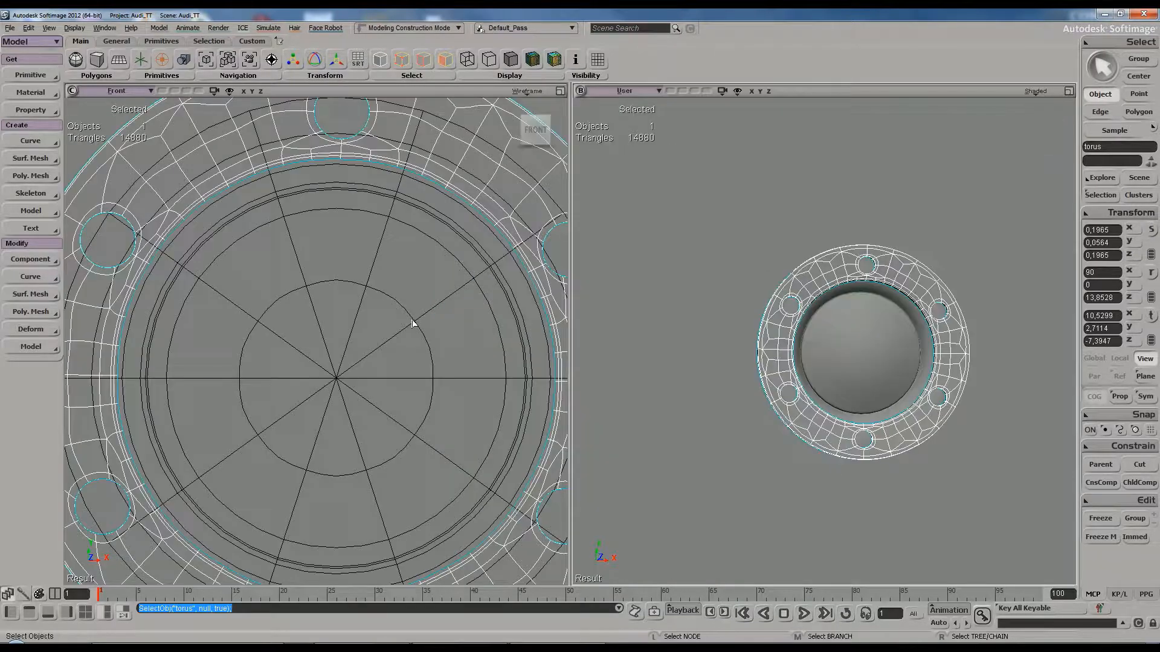
pyautogui.click(526, 91)
pyautogui.click(474, 328)
pyautogui.scroll(3, 422, 284)
pyautogui.press('s')
pyautogui.moveTo(417, 274); pyautogui.dragTo(433, 363)
pyautogui.press('space')
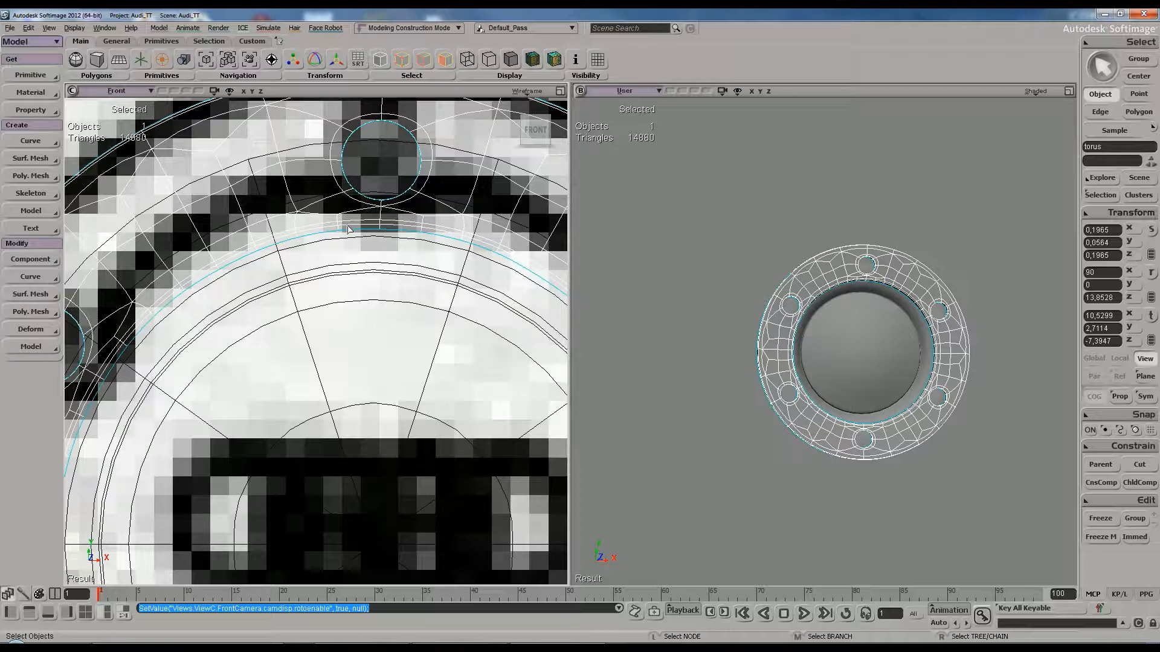
# Lower the flange's subdivision back to its base mesh, with the perspective view framed on the upper inner rim
pyautogui.press('s')
pyautogui.scroll(5, 842, 311)
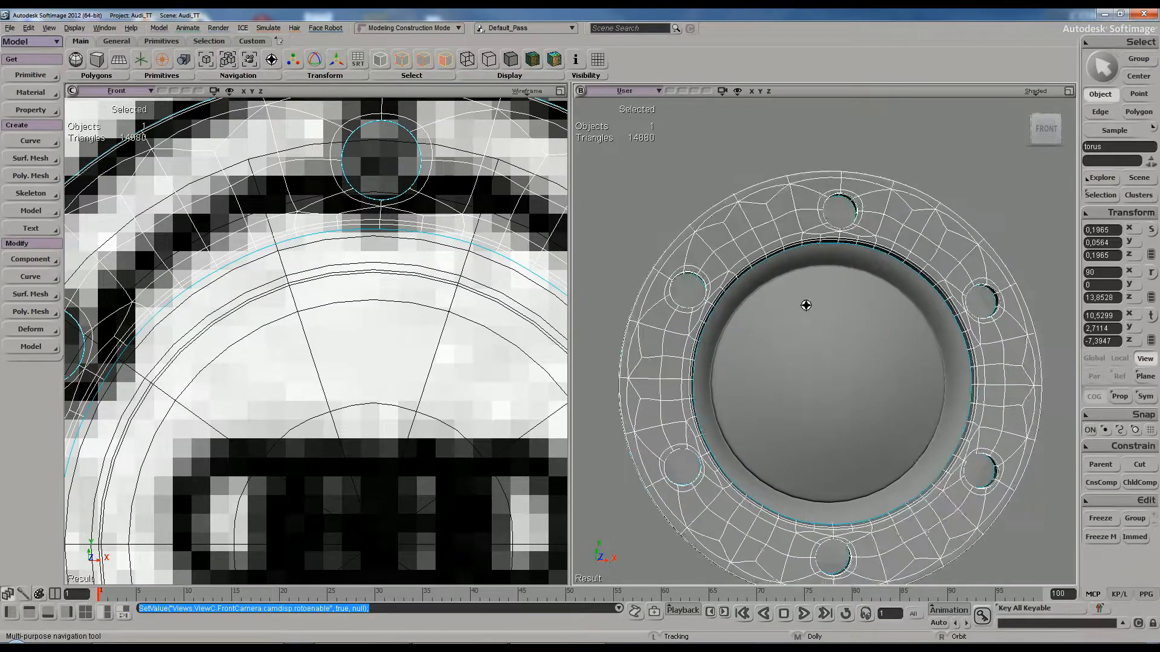
pyautogui.scroll(5, 811, 302)
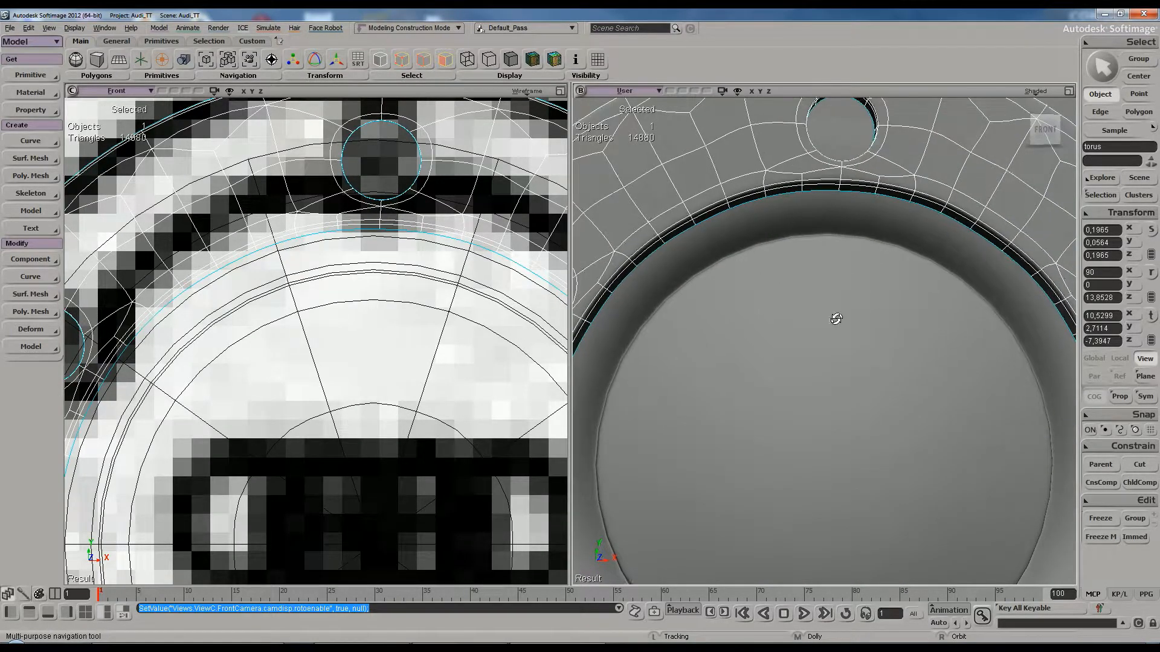
pyautogui.press('space')
pyautogui.press('-')
pyautogui.press('-')
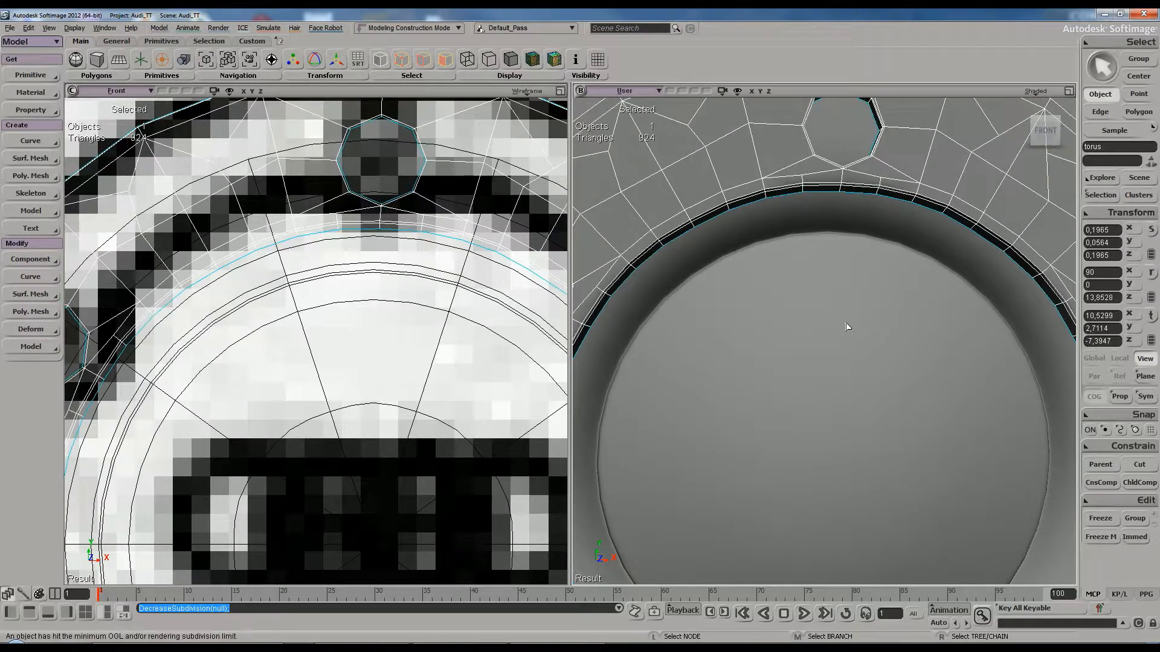
# Select the inner-rim points directly in front of the uppermost, the two left and the lowest bolt holes
pyautogui.press('t')
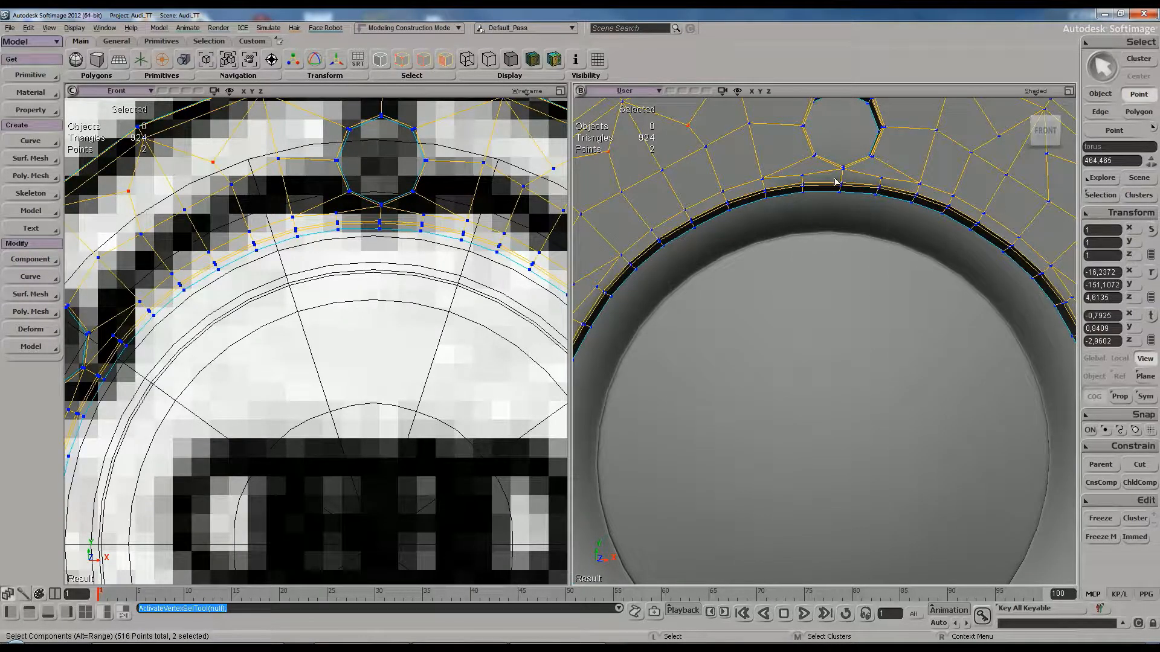
pyautogui.moveTo(852, 206); pyautogui.dragTo(853, 209)
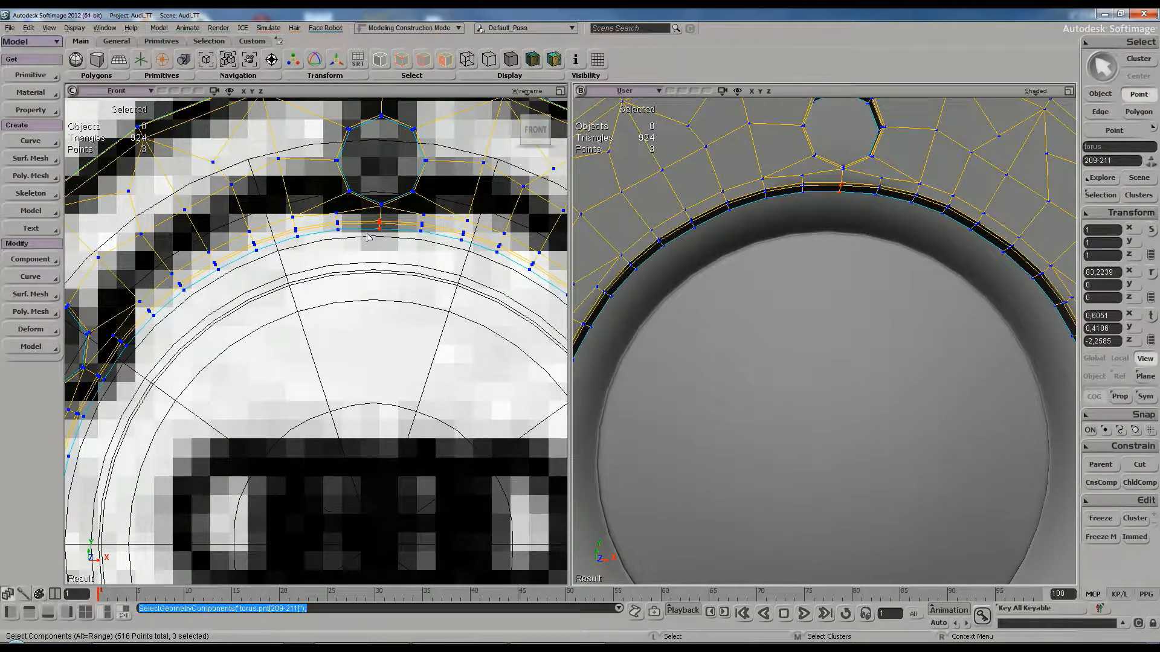
pyautogui.scroll(-3, 851, 306)
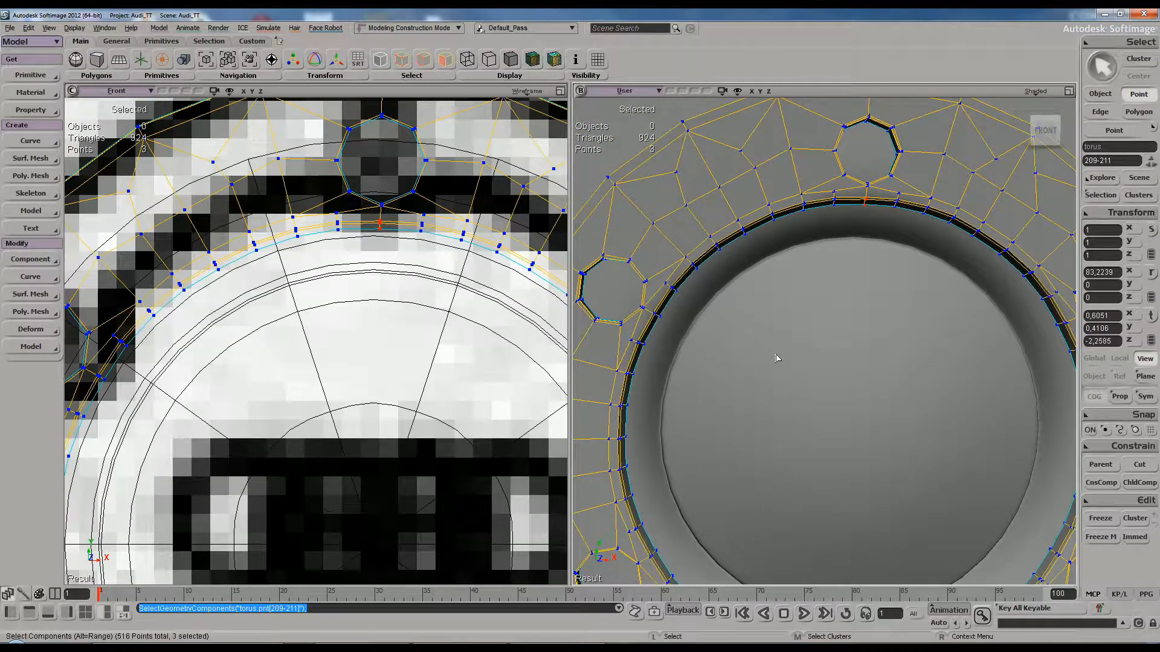
pyautogui.scroll(-3, 778, 338)
pyautogui.scroll(5, 779, 326)
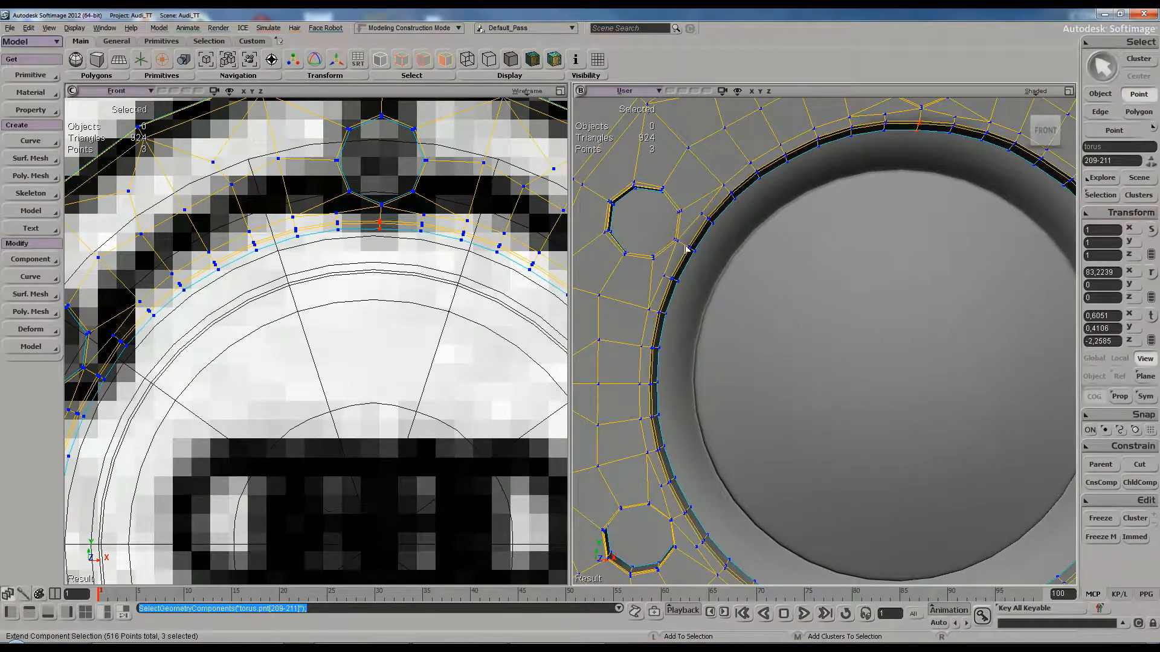
pyautogui.keyDown('shift'); pyautogui.moveTo(695, 251); pyautogui.dragTo(705, 260); pyautogui.keyUp('shift')
pyautogui.press('s')
pyautogui.moveTo(783, 404); pyautogui.dragTo(831, 249)
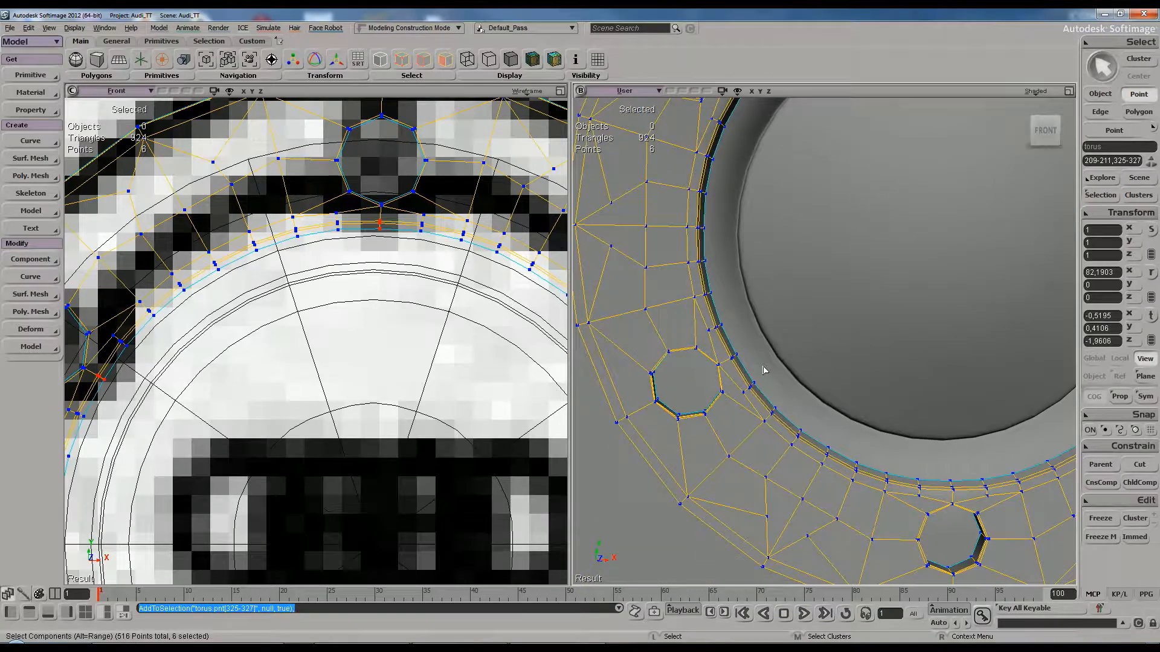
pyautogui.keyDown('shift'); pyautogui.moveTo(746, 363); pyautogui.dragTo(757, 370); pyautogui.keyUp('shift')
pyautogui.press('s')
pyautogui.moveTo(885, 411); pyautogui.dragTo(819, 314)
pyautogui.keyDown('shift'); pyautogui.moveTo(872, 387); pyautogui.dragTo(875, 390); pyautogui.keyUp('shift')
# Add the inner-rim points in front of the two right-hand bolt holes to the selection
pyautogui.press('s')
pyautogui.scroll(-2, 885, 330)
pyautogui.moveTo(880, 326); pyautogui.dragTo(831, 322)
pyautogui.moveTo(922, 354); pyautogui.dragTo(857, 367)
pyautogui.scroll(3, 856, 368)
pyautogui.moveTo(943, 324); pyautogui.dragTo(878, 345)
pyautogui.press('s')
pyautogui.moveTo(850, 217); pyautogui.dragTo(824, 382)
pyautogui.keyDown('shift'); pyautogui.moveTo(825, 237); pyautogui.dragTo(849, 266); pyautogui.keyUp('shift')
pyautogui.press('s')
pyautogui.moveTo(849, 265); pyautogui.dragTo(784, 334)
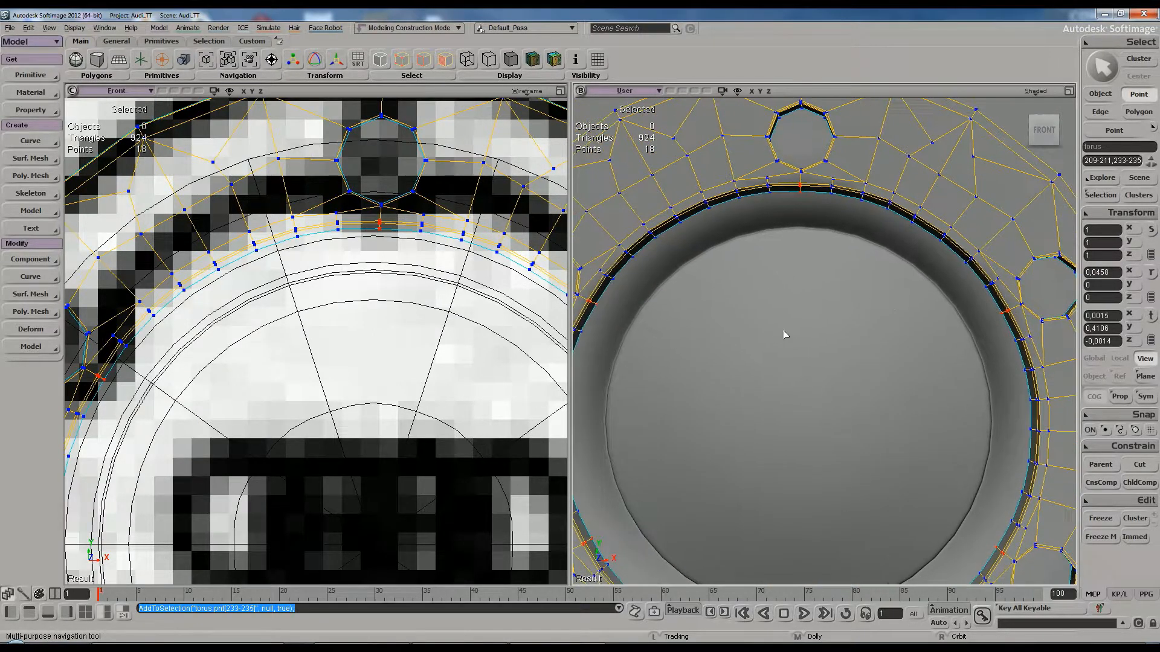
# Scale the selected inner-rim points toward the hub centre by about 0.91 in X and Y, forming a pointed lug at each bolt hole
pyautogui.press('f')
pyautogui.press('x')
pyautogui.moveTo(414, 374); pyautogui.dragTo(411, 380)
pyautogui.scroll(-3, 727, 391)
pyautogui.press('s')
pyautogui.moveTo(730, 397)
pyautogui.mouseDown(button='right')
pyautogui.moveTo(758, 403)
pyautogui.moveTo(766, 380)
pyautogui.moveTo(727, 370)
pyautogui.moveTo(720, 396)
pyautogui.moveTo(747, 394)
pyautogui.mouseUp(button='right')
pyautogui.moveTo(747, 394); pyautogui.dragTo(769, 368)
pyautogui.moveTo(769, 368); pyautogui.dragTo(767, 363, button='right')
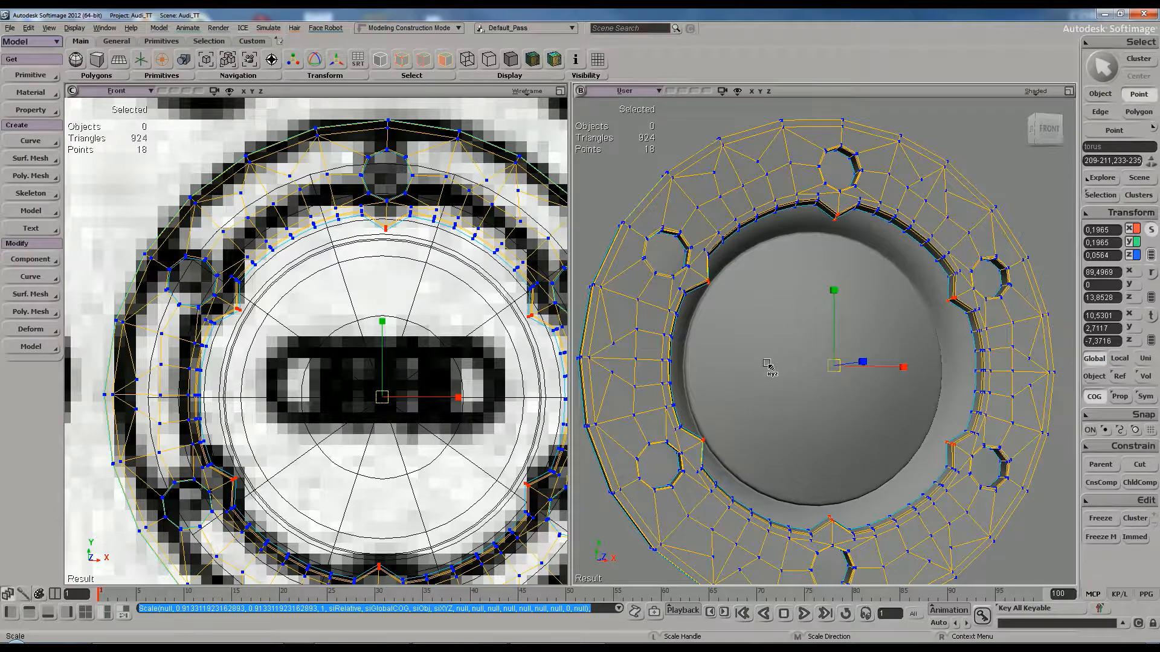
# Raise the flange's subdivision and check the smoothed lugs with the flange deselected and selected
pyautogui.press('space')
pyautogui.press('KP_Add')
pyautogui.press('KP_Add')
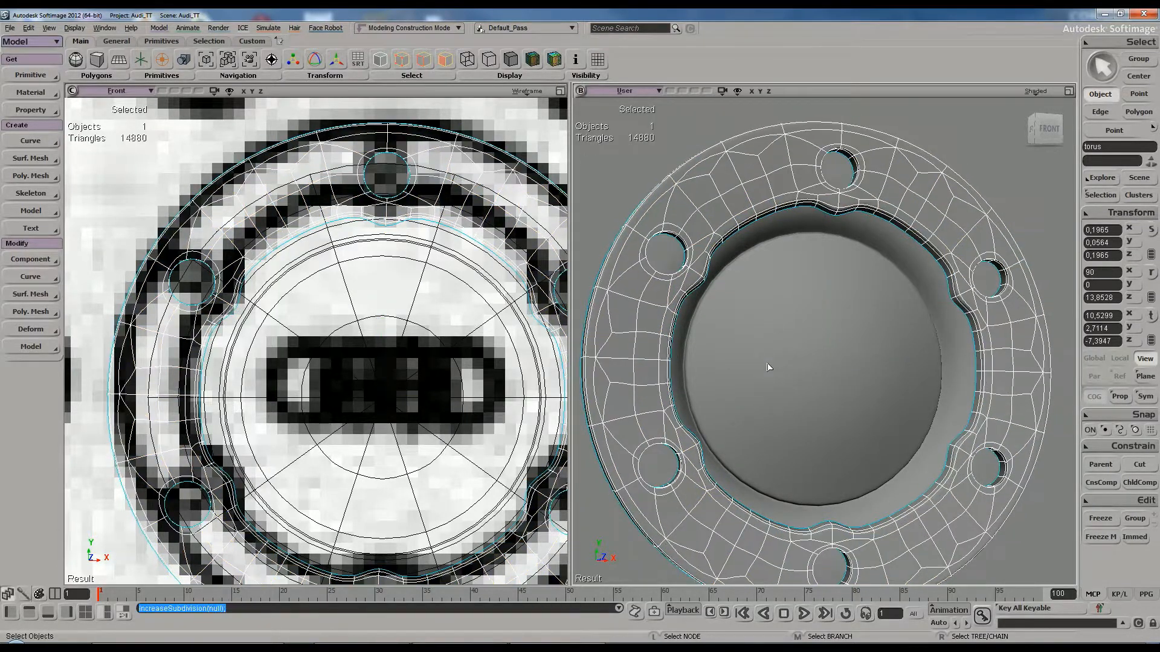
pyautogui.hotkey('ctrl', 'shift', 'a')
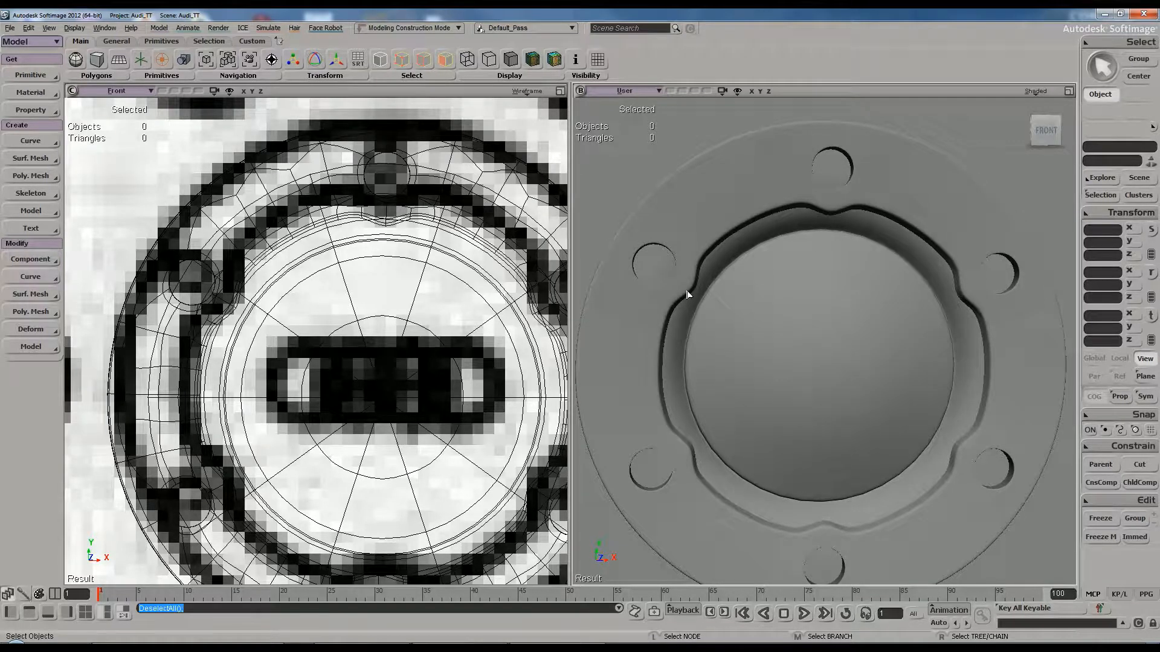
pyautogui.click(855, 230)
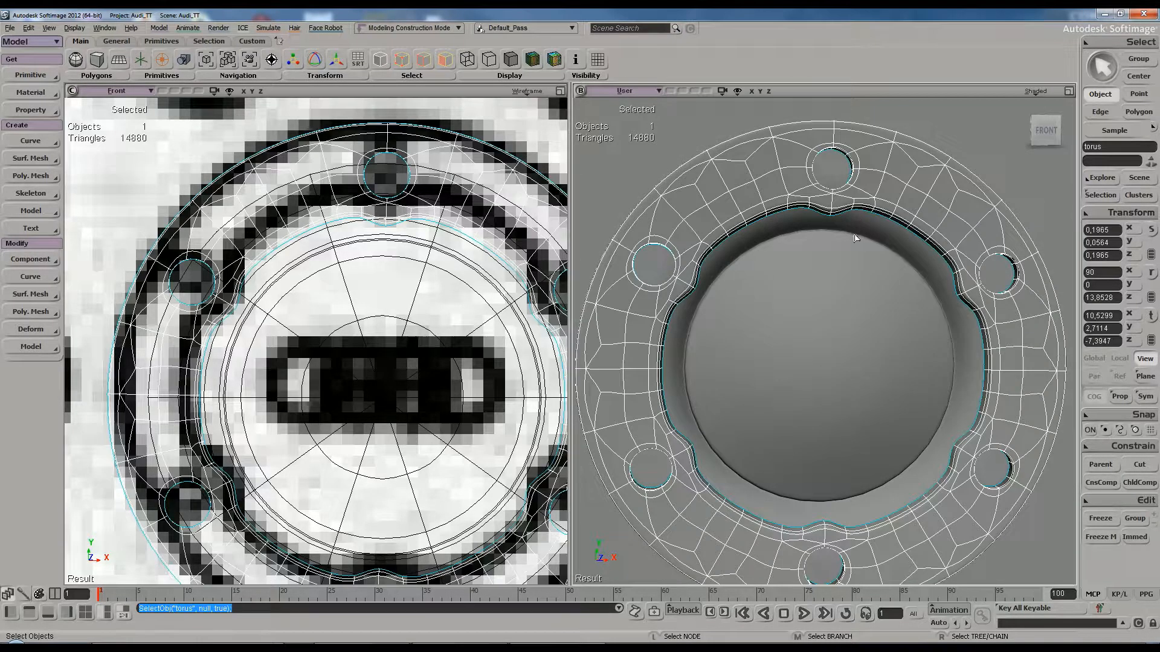
pyautogui.press('s')
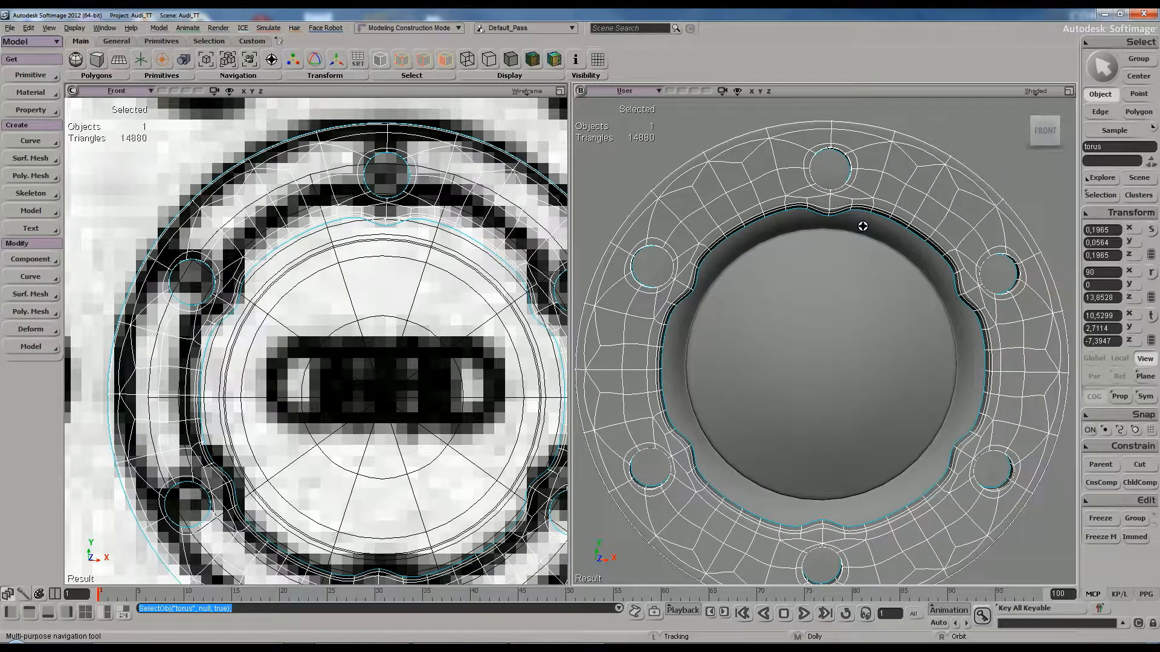
pyautogui.moveTo(862, 225); pyautogui.dragTo(883, 253, button='middle')
# Lower the flange's subdivision to its base mesh and frame the lug below the uppermost bolt hole
pyautogui.press('KP_Subtract')
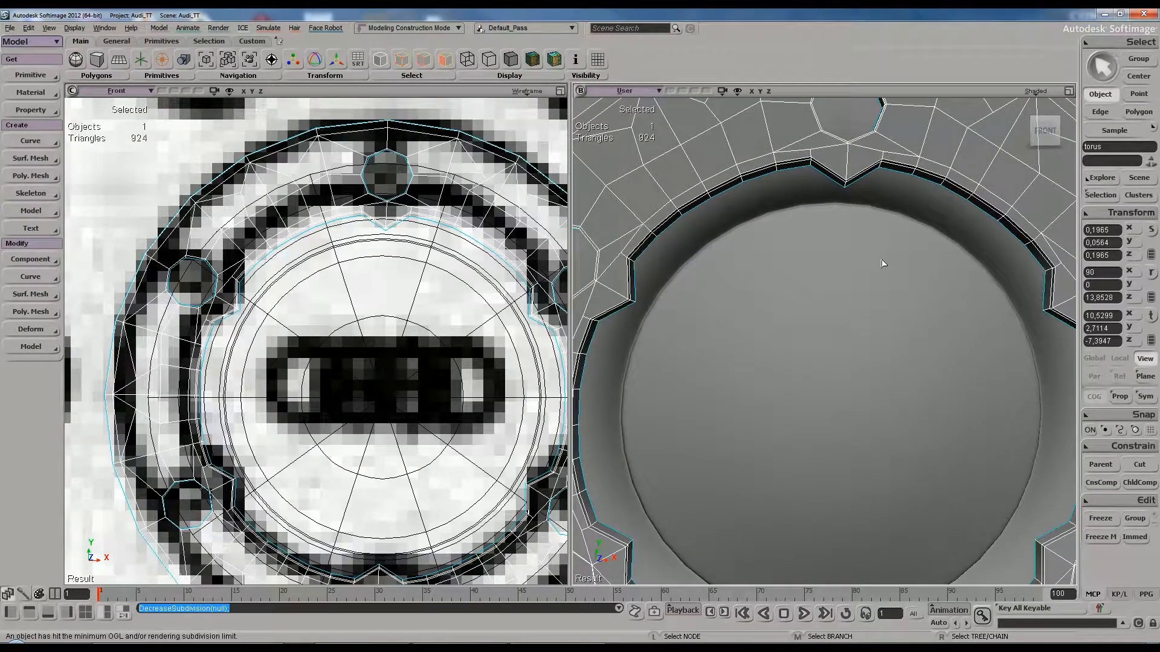
pyautogui.press('s')
pyautogui.moveTo(780, 244); pyautogui.dragTo(832, 220, button='middle')
pyautogui.moveTo(832, 220); pyautogui.dragTo(836, 262)
pyautogui.moveTo(836, 262); pyautogui.dragTo(825, 271, button='right')
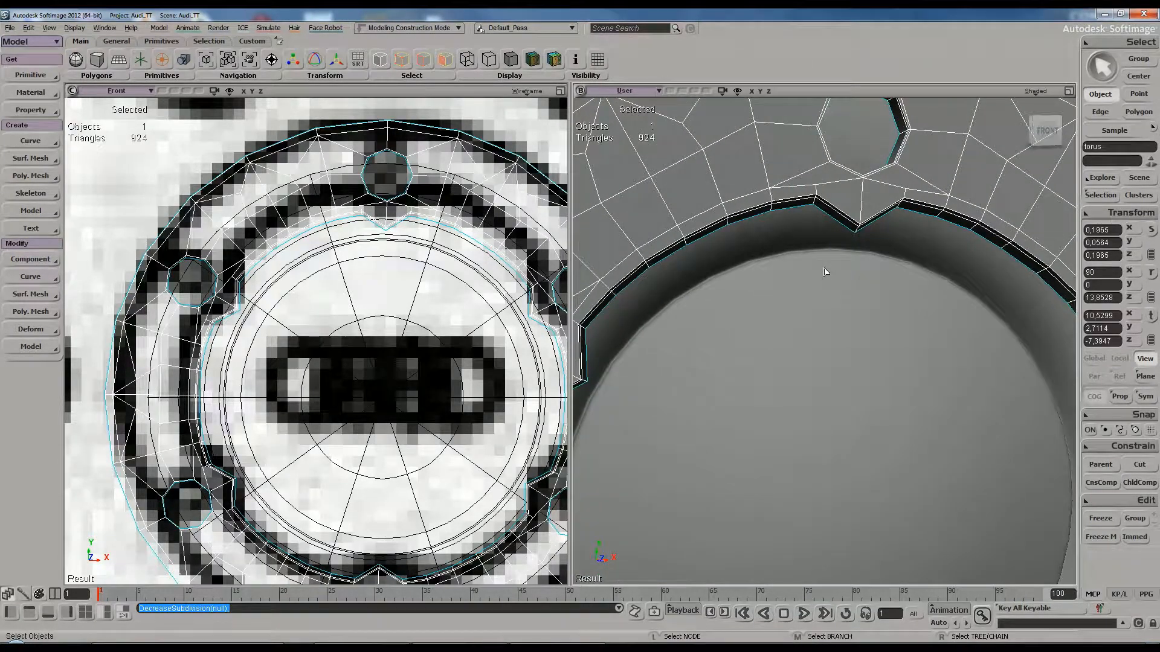
# Try splitting all edges parallel to the side of the uppermost lug, inspect the new edges, and undo the split
pyautogui.press('\\')
pyautogui.middleClick(847, 217)
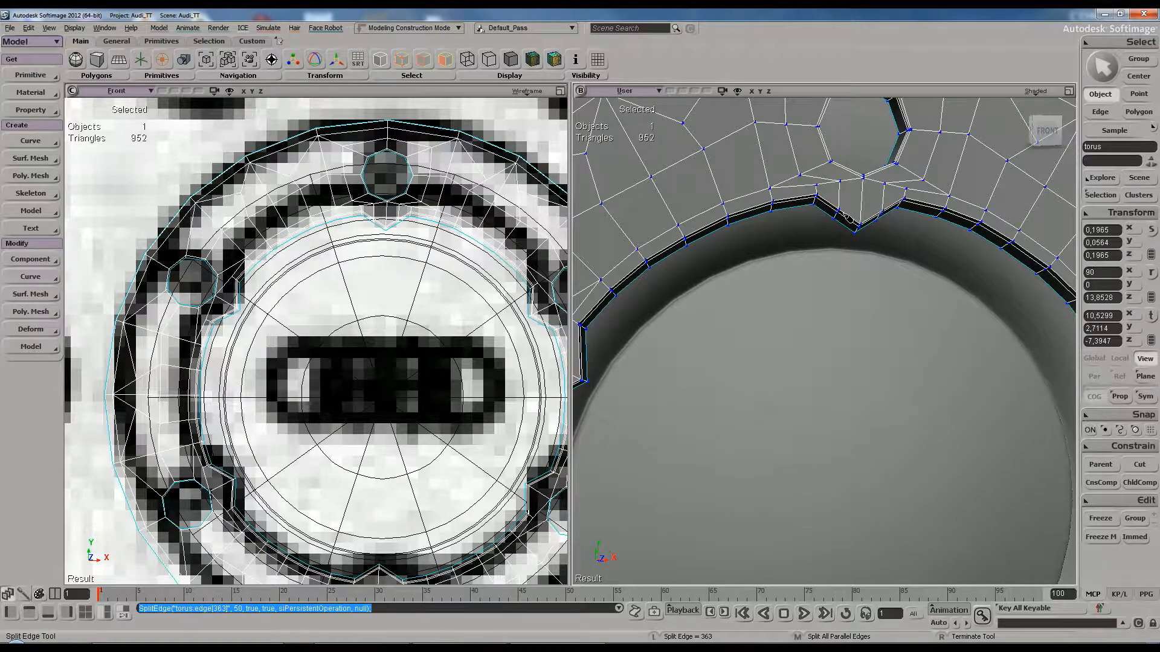
pyautogui.scroll(-3, 886, 219)
pyautogui.press('s')
pyautogui.moveTo(883, 237); pyautogui.dragTo(869, 251)
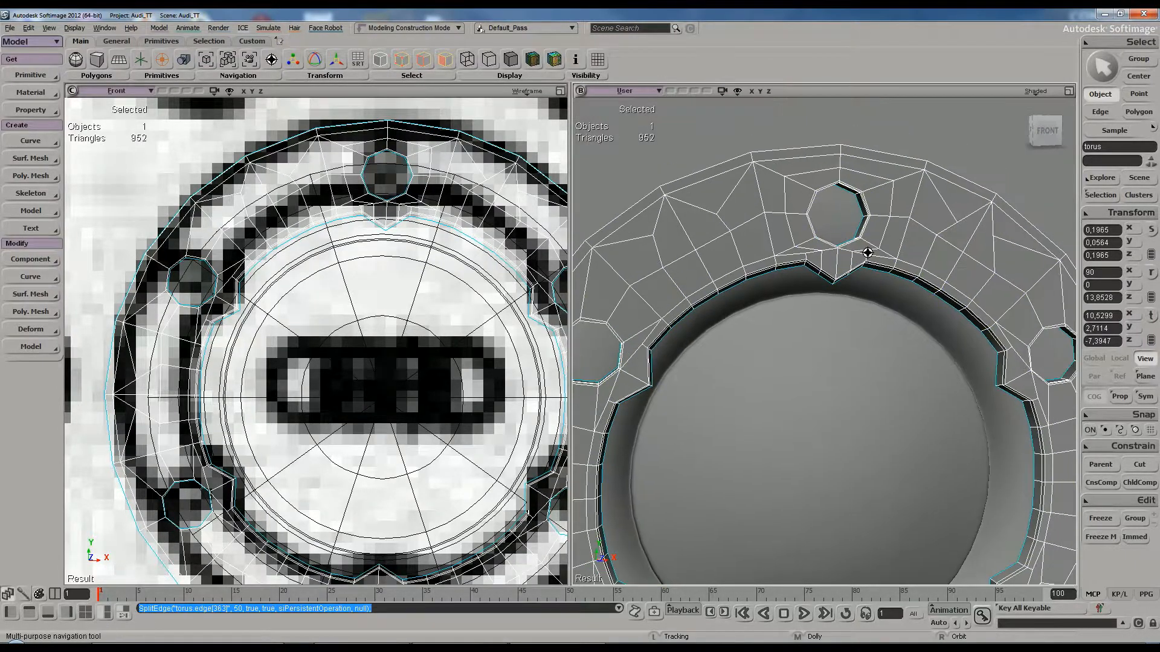
pyautogui.moveTo(868, 252); pyautogui.dragTo(857, 237, button='right')
pyautogui.scroll(3, 856, 237)
pyautogui.moveTo(846, 251); pyautogui.dragTo(834, 324)
pyautogui.hotkey('ctrl', 'z')
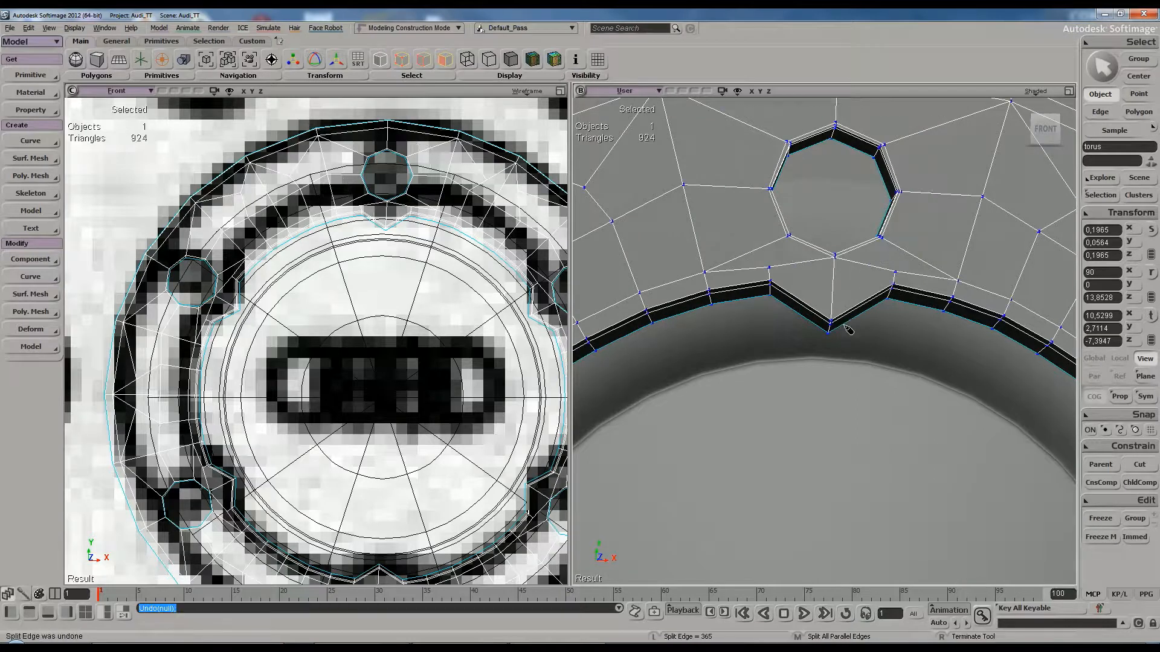
# Bisect the uppermost lug's side edge together with all its parallel edges, adding an edge loop around the bolt hole
pyautogui.moveTo(833, 290); pyautogui.dragTo(846, 374, button='right')
pyautogui.press('\\')
pyautogui.press('s')
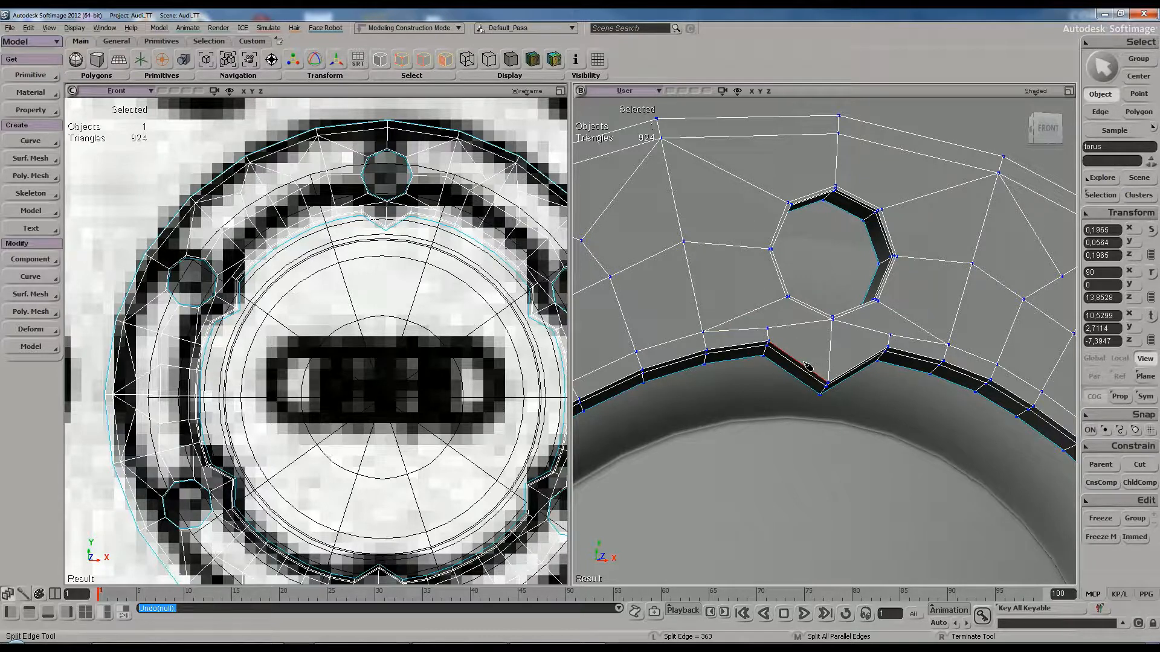
pyautogui.press('ctrl')
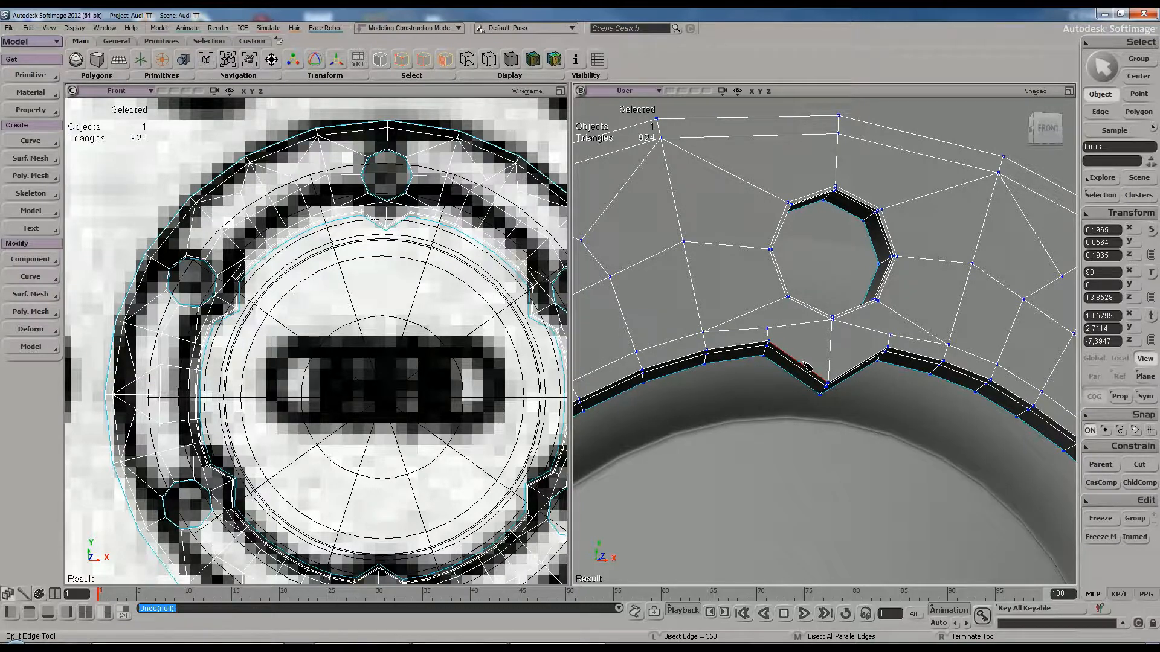
pyautogui.keyDown('ctrl'); pyautogui.middleClick(806, 365); pyautogui.keyUp('ctrl')
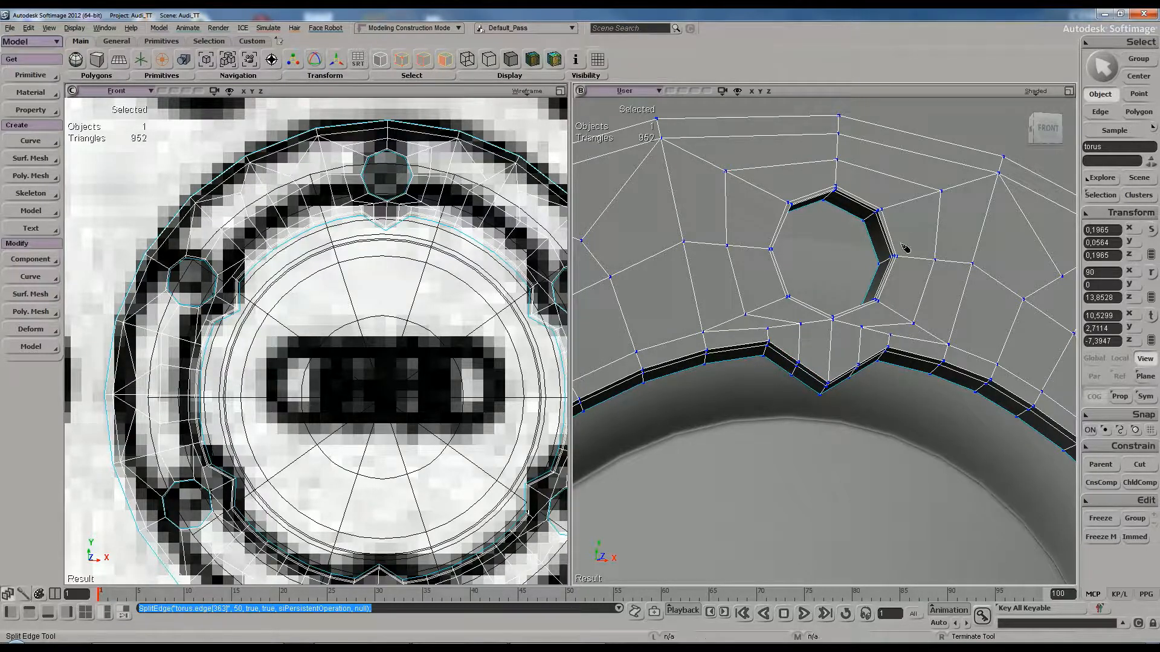
# Select the new inner-rim points on both sides of the uppermost lug's tip
pyautogui.press('s')
pyautogui.moveTo(864, 321); pyautogui.dragTo(861, 297, button='right')
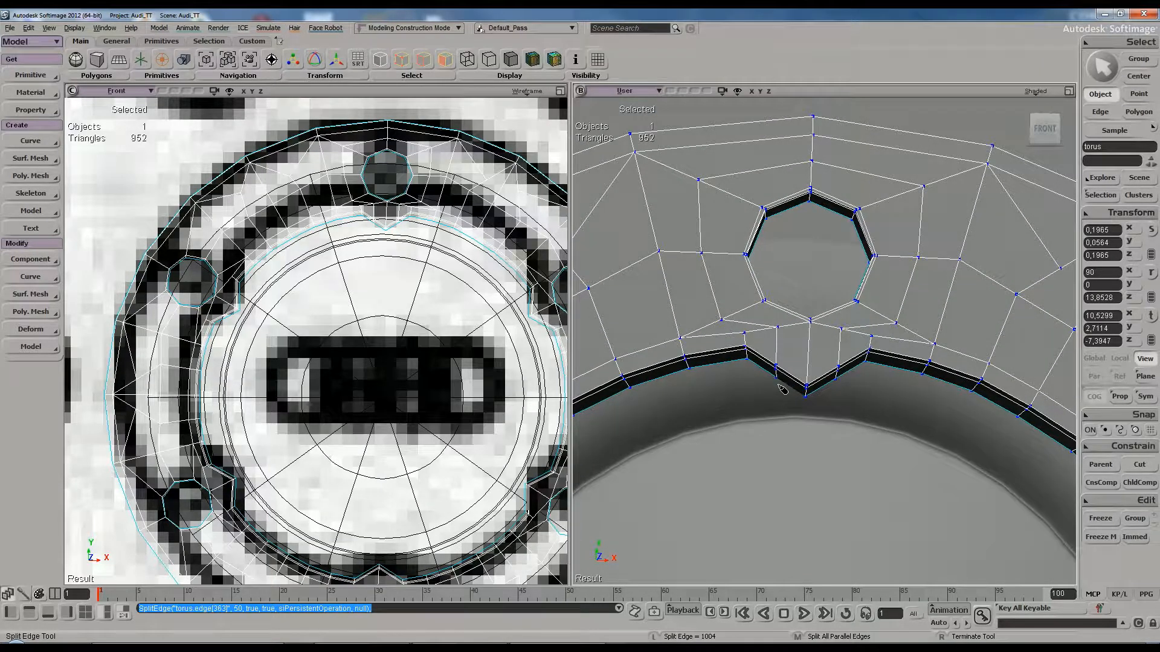
pyautogui.press('t')
pyautogui.moveTo(784, 400); pyautogui.dragTo(847, 406)
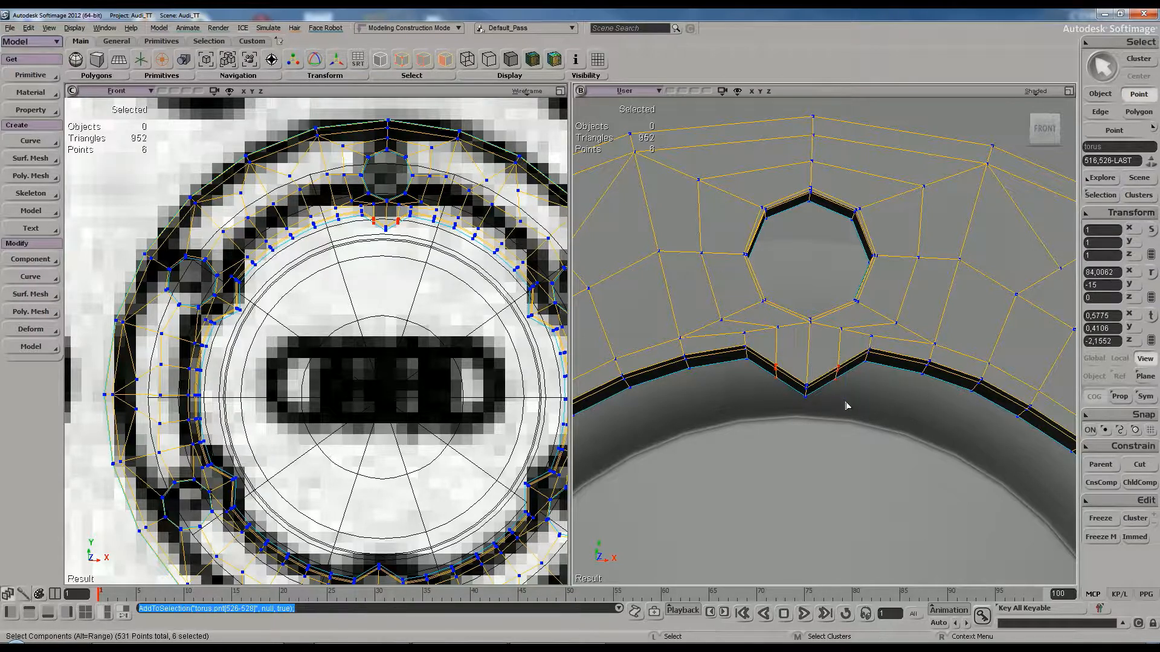
# Try scaling the selected points beside the lug's tip, and undo the scaling
pyautogui.press('x')
pyautogui.press('s')
pyautogui.moveTo(880, 340); pyautogui.dragTo(873, 345, button='right')
pyautogui.moveTo(836, 357); pyautogui.dragTo(841, 348)
pyautogui.hotkey('ctrl', 'z')
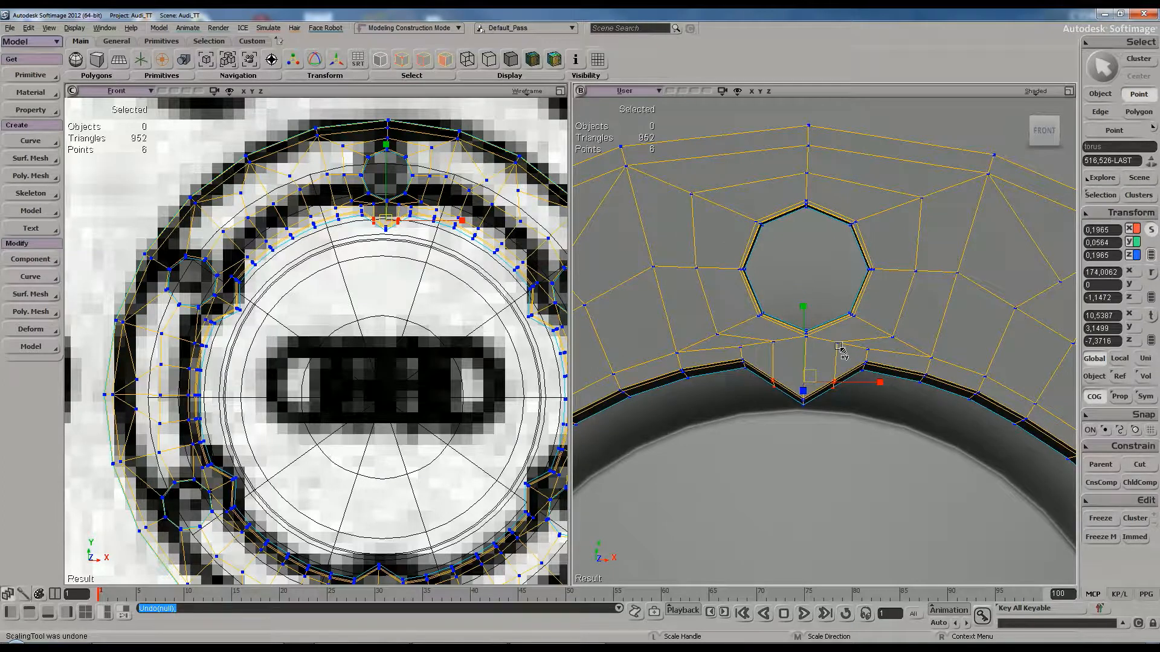
# Move the selected points vertically toward the hub centre, nearly level with the tip, to round off the uppermost lug
pyautogui.press('v')
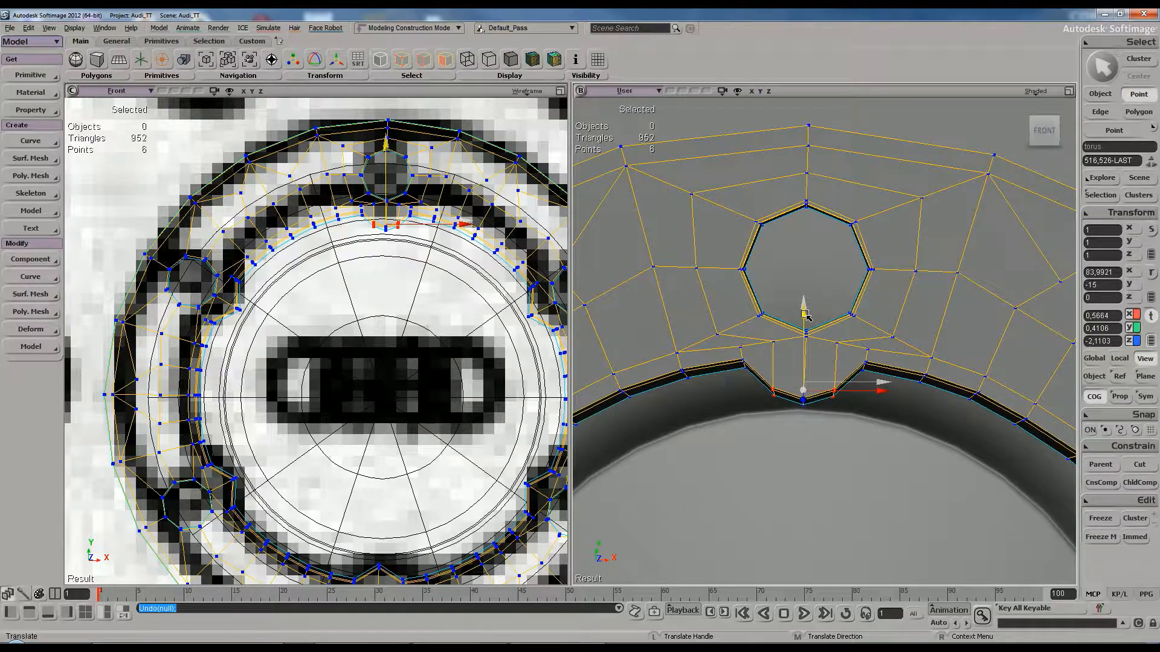
pyautogui.click(807, 317)
pyautogui.press('s')
pyautogui.moveTo(807, 319); pyautogui.dragTo(841, 325, button='right')
# Preview the rounded lug at a higher subdivision with the flange deselected, and undo back to the base mesh's point selection
pyautogui.press('space')
pyautogui.press('KP_Add')
pyautogui.press('KP_Add')
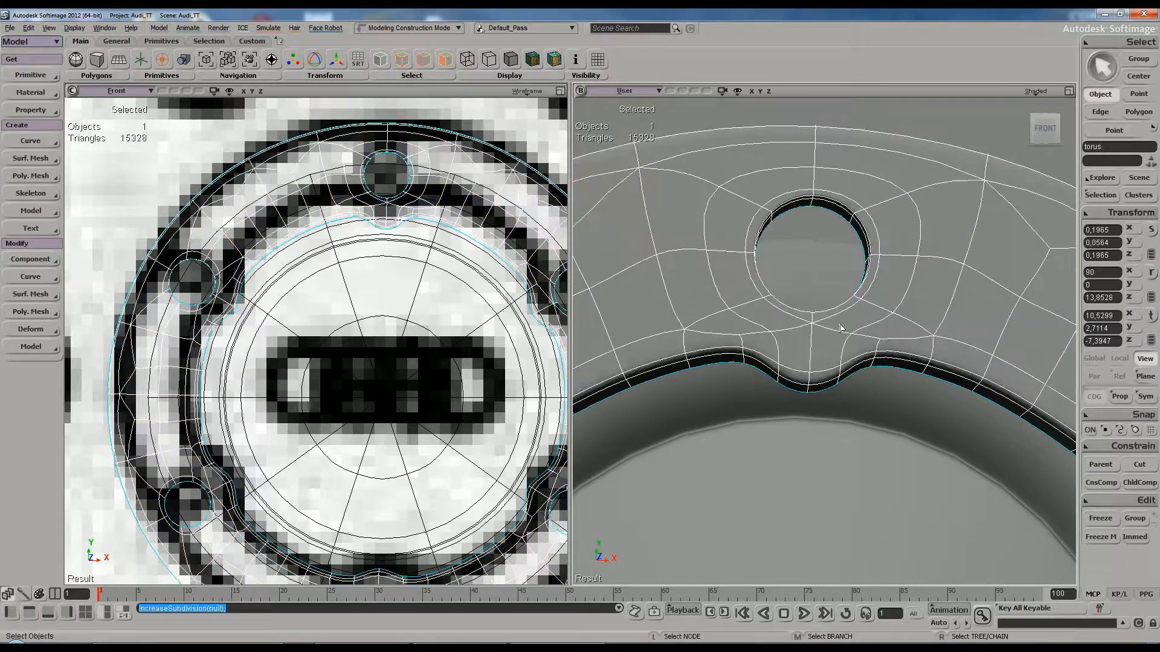
pyautogui.click(936, 117)
pyautogui.scroll(-3, 914, 227)
pyautogui.press('s')
pyautogui.moveTo(776, 299)
pyautogui.mouseDown(button='right')
pyautogui.moveTo(792, 326)
pyautogui.moveTo(798, 285)
pyautogui.moveTo(750, 290)
pyautogui.moveTo(772, 339)
pyautogui.moveTo(795, 308)
pyautogui.moveTo(761, 308)
pyautogui.moveTo(766, 340)
pyautogui.moveTo(775, 316)
pyautogui.mouseUp(button='right')
pyautogui.hotkey('ctrl', 'z')
pyautogui.hotkey('ctrl', 'z')
pyautogui.hotkey('ctrl', 'z')
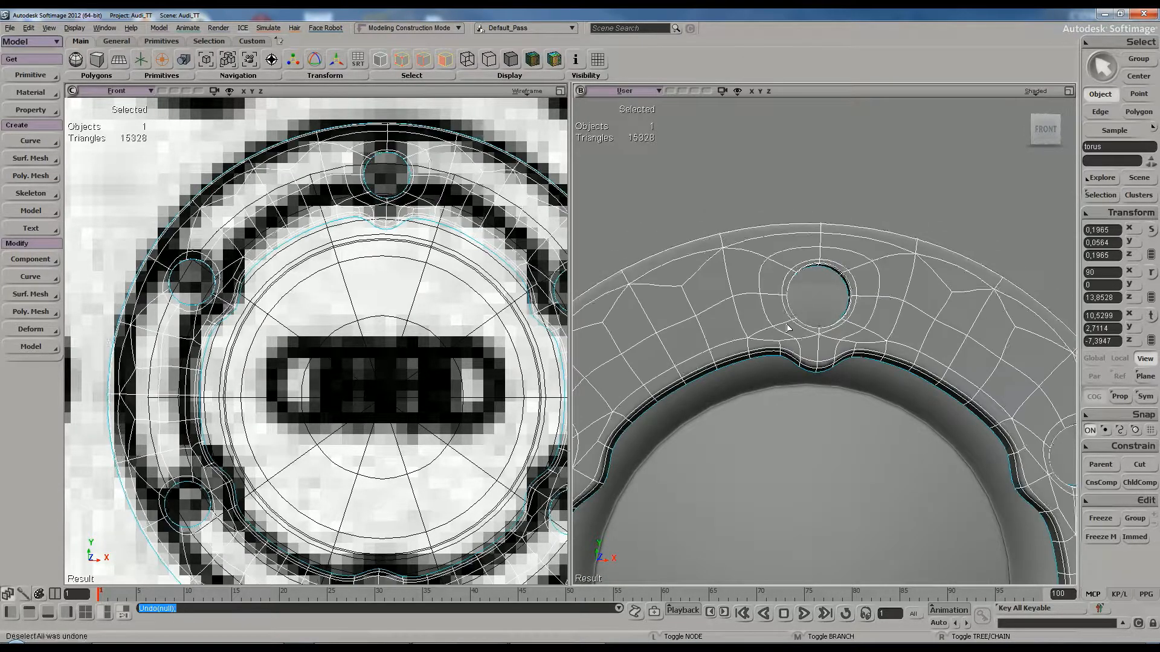
pyautogui.hotkey('ctrl', 'z')
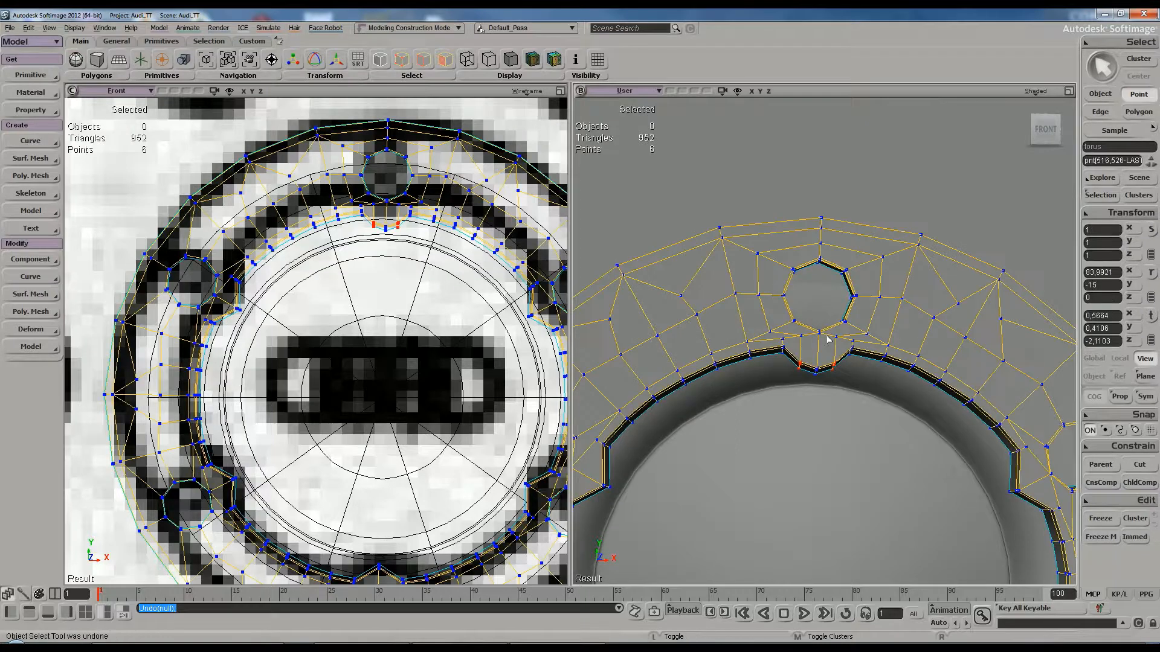
# Clear the point selection and split the parallel edges at 50% across the upper-right, lower-right and lowest inner-rim lugs
pyautogui.hotkey('ctrl', 'z')
pyautogui.click(867, 293)
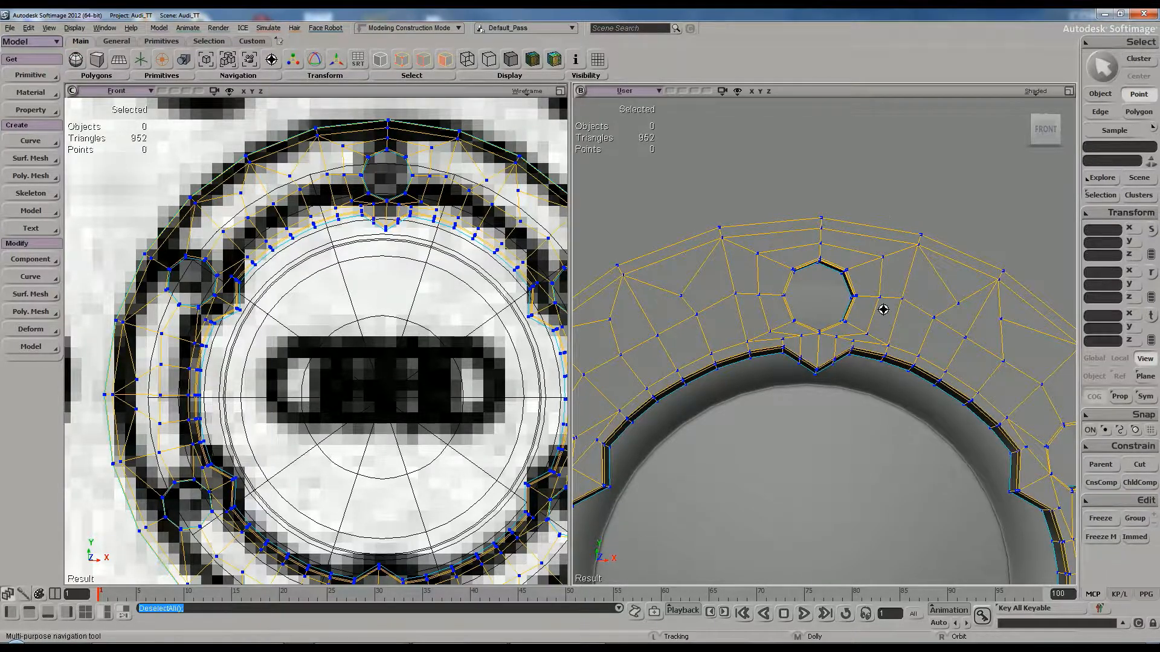
pyautogui.moveTo(882, 308); pyautogui.dragTo(809, 263)
pyautogui.hotkey('shift', '\\')
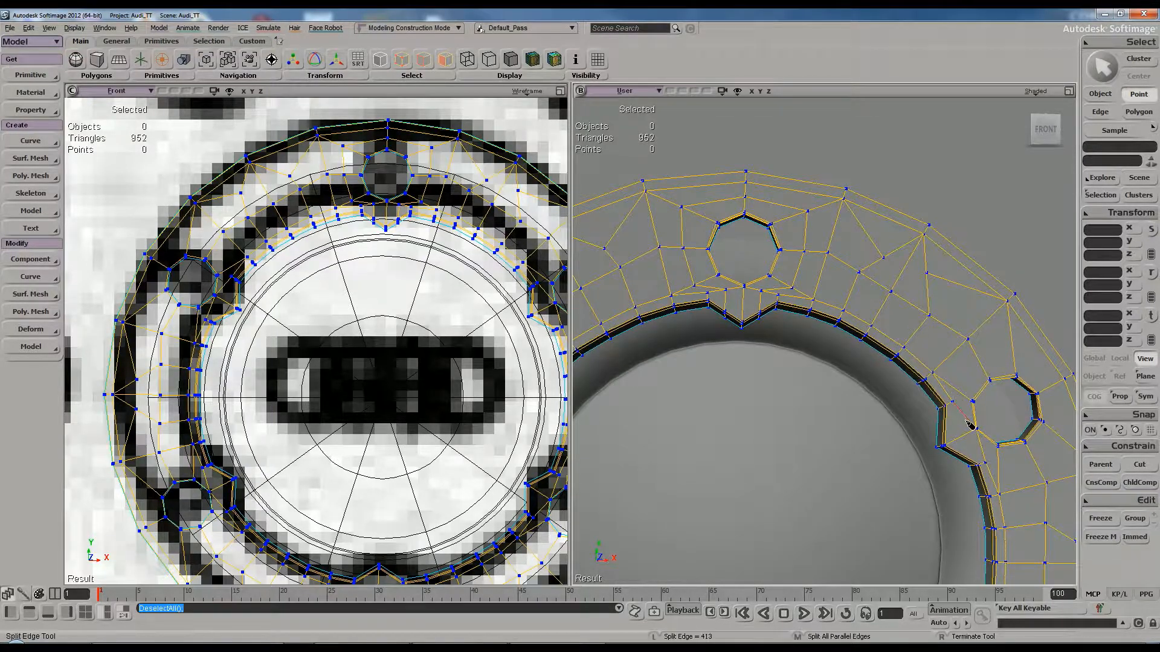
pyautogui.keyDown('ctrl'); pyautogui.middleClick(946, 430); pyautogui.keyUp('ctrl')
pyautogui.press('s')
pyautogui.moveTo(896, 482); pyautogui.dragTo(856, 299)
pyautogui.keyDown('ctrl'); pyautogui.middleClick(909, 378); pyautogui.keyUp('ctrl')
pyautogui.press('s')
pyautogui.moveTo(811, 382); pyautogui.dragTo(910, 290)
pyautogui.keyDown('ctrl'); pyautogui.middleClick(844, 419); pyautogui.keyUp('ctrl')
# Split the parallel edges at 50% across the two remaining inner-rim lugs on the flange's left side
pyautogui.press('s')
pyautogui.moveTo(805, 361); pyautogui.dragTo(876, 401)
pyautogui.keyDown('ctrl'); pyautogui.middleClick(778, 360); pyautogui.keyUp('ctrl')
pyautogui.hotkey('ctrl', 's')
pyautogui.press('s')
pyautogui.moveTo(875, 251); pyautogui.dragTo(879, 365)
pyautogui.middleClick(785, 316)
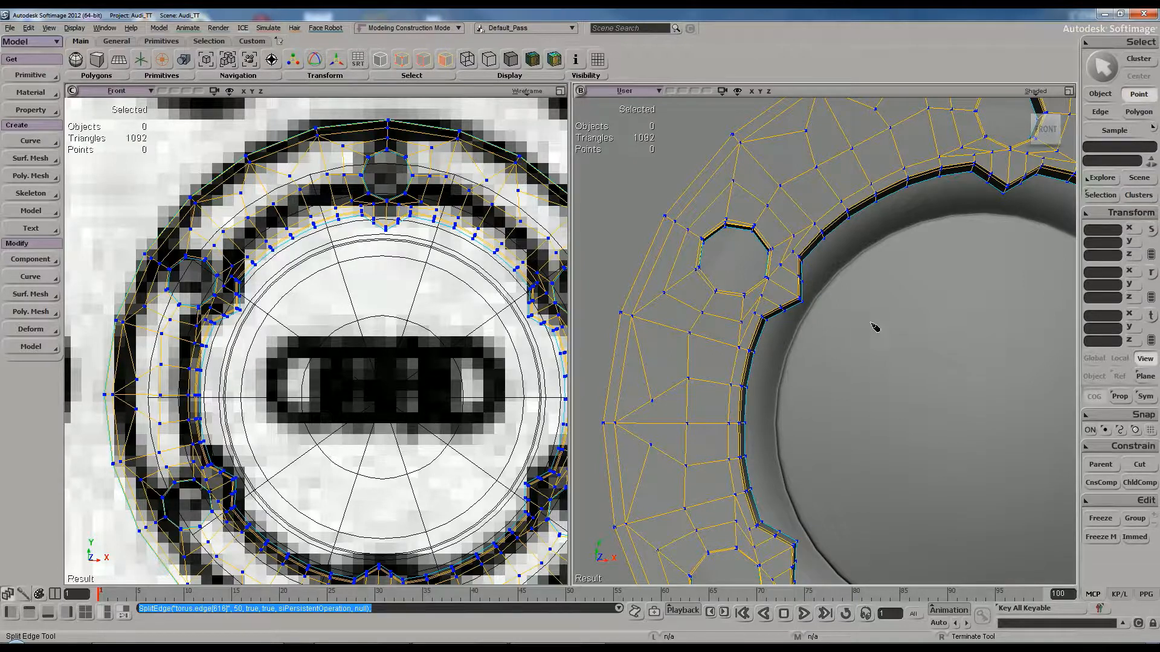
# Select the whole flange and expand its Polygon Mesh operator stack in the scene explorer
pyautogui.press('s')
pyautogui.moveTo(871, 323); pyautogui.dragTo(856, 343)
pyautogui.press('space')
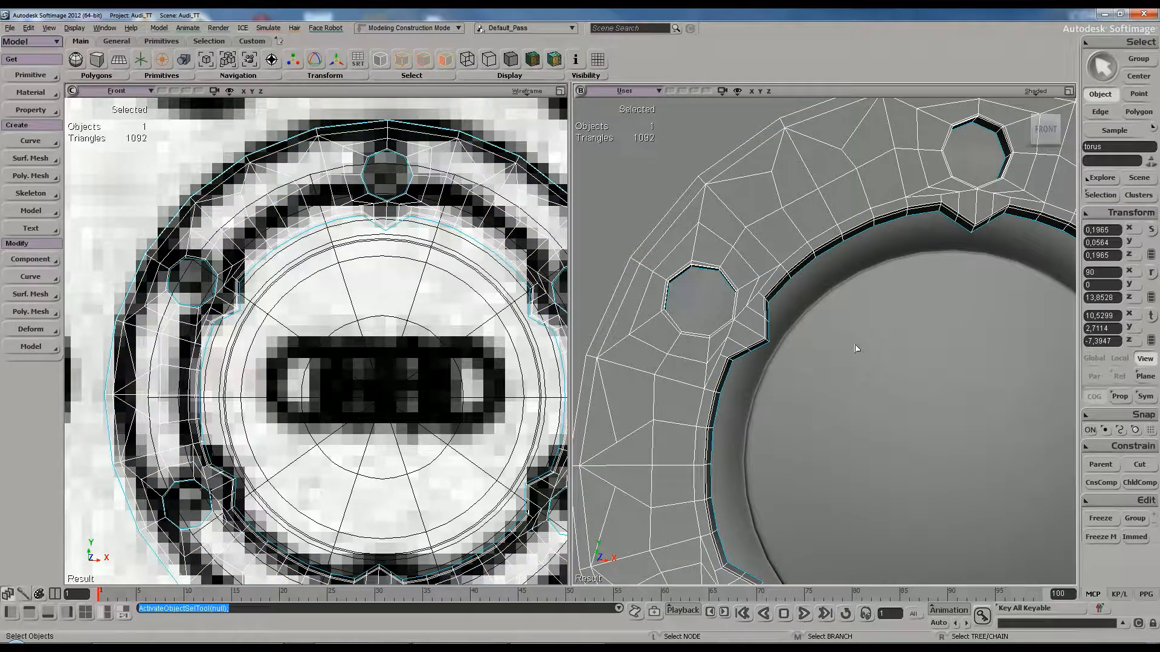
pyautogui.scroll(-2, 855, 339)
pyautogui.click(814, 246)
pyautogui.press('s')
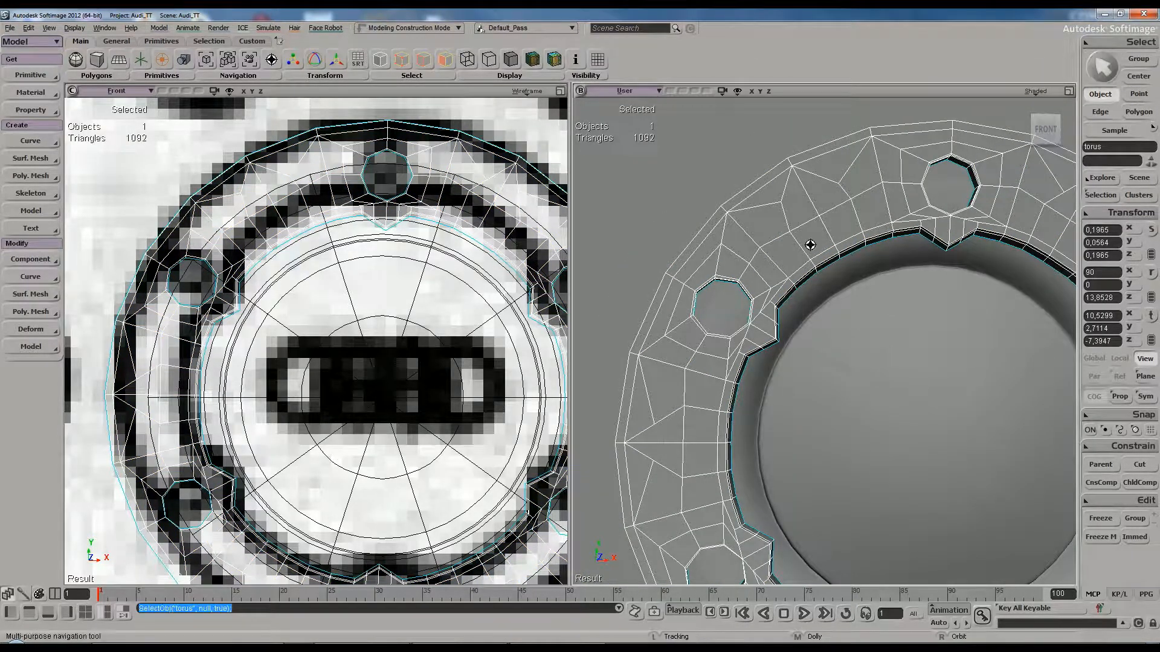
pyautogui.moveTo(813, 245); pyautogui.dragTo(786, 226)
pyautogui.moveTo(786, 226)
pyautogui.mouseDown(button='right')
pyautogui.moveTo(823, 221)
pyautogui.moveTo(791, 226)
pyautogui.mouseUp(button='right')
pyautogui.press('space')
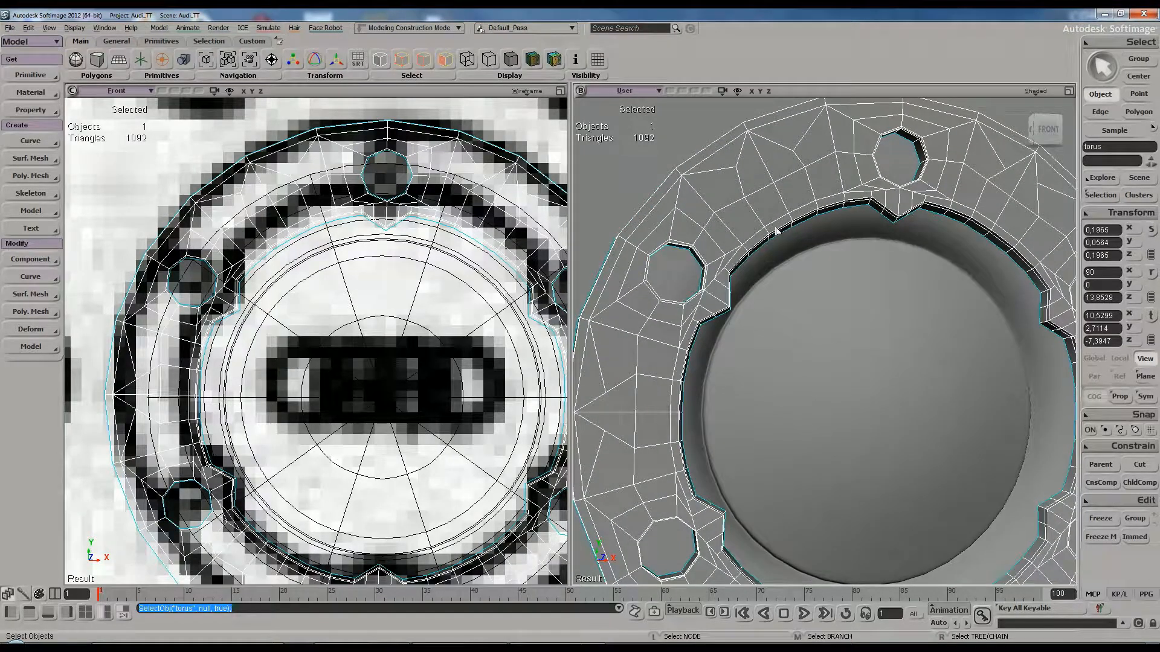
pyautogui.press('8')
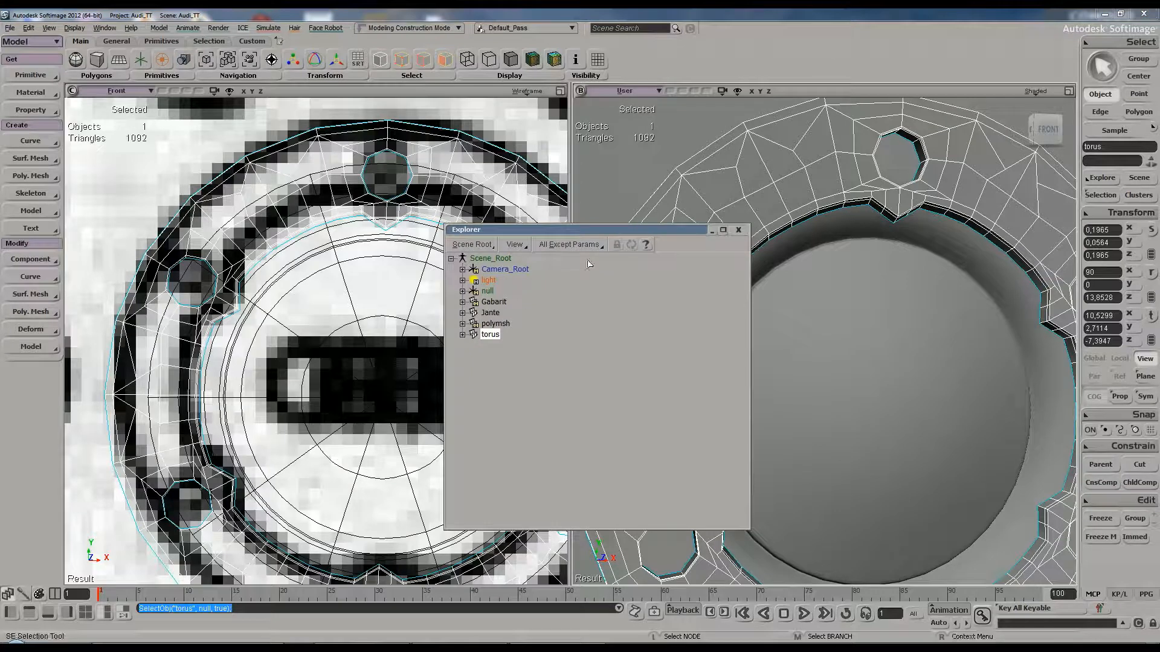
pyautogui.click(463, 335)
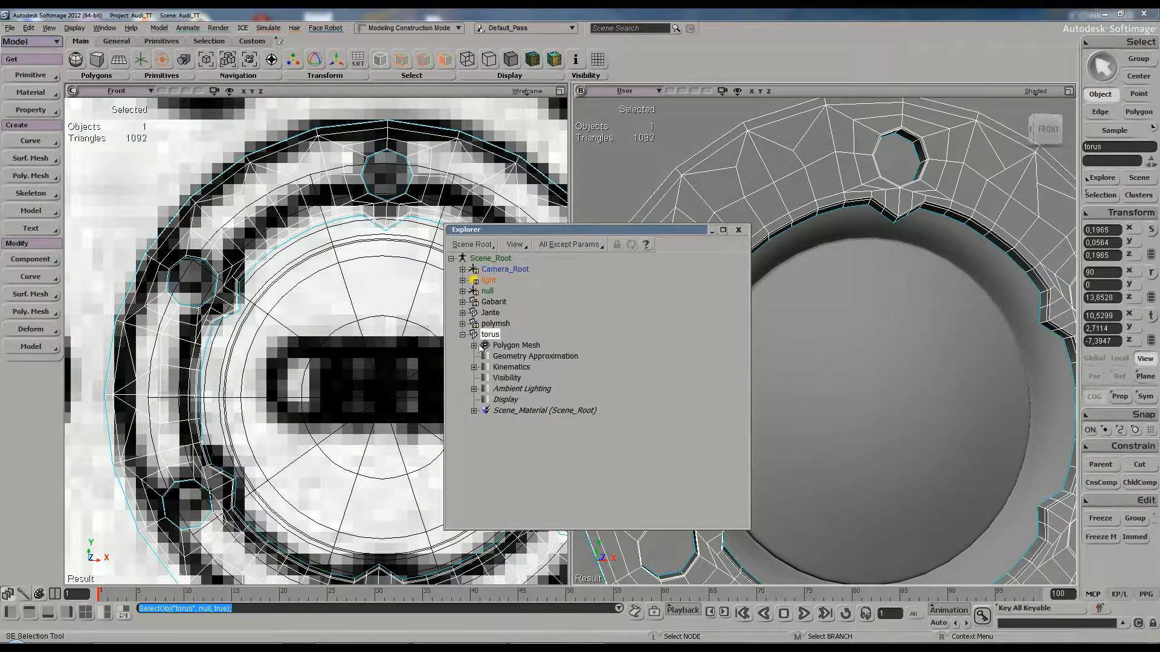
pyautogui.click(475, 345)
pyautogui.moveTo(749, 297)
pyautogui.mouseDown()
pyautogui.moveTo(755, 415)
pyautogui.moveTo(735, 285)
pyautogui.mouseUp()
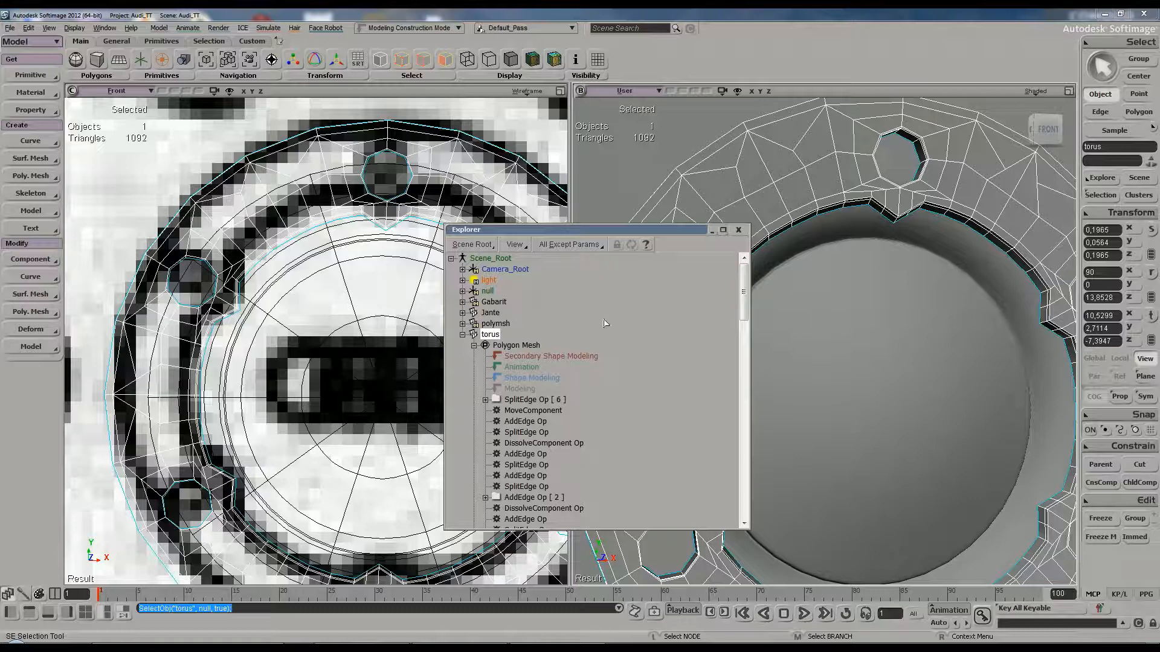
# Freeze the flange's modeling operator stack and close the scene explorer
pyautogui.moveTo(634, 230); pyautogui.dragTo(387, 227)
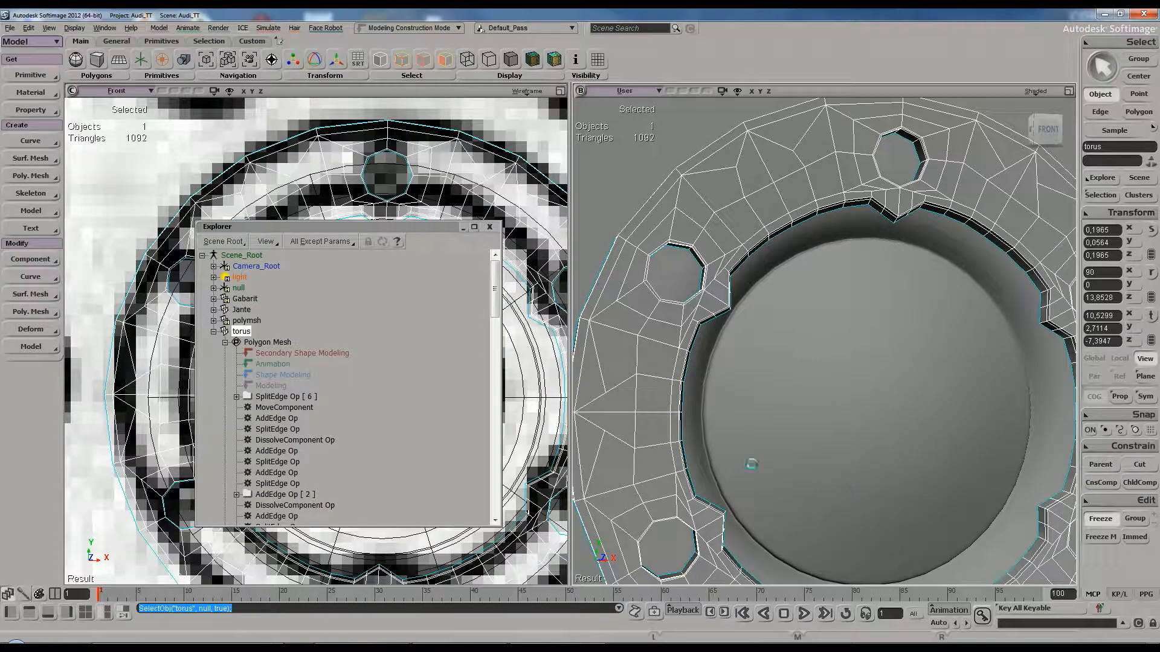
pyautogui.click(1100, 519)
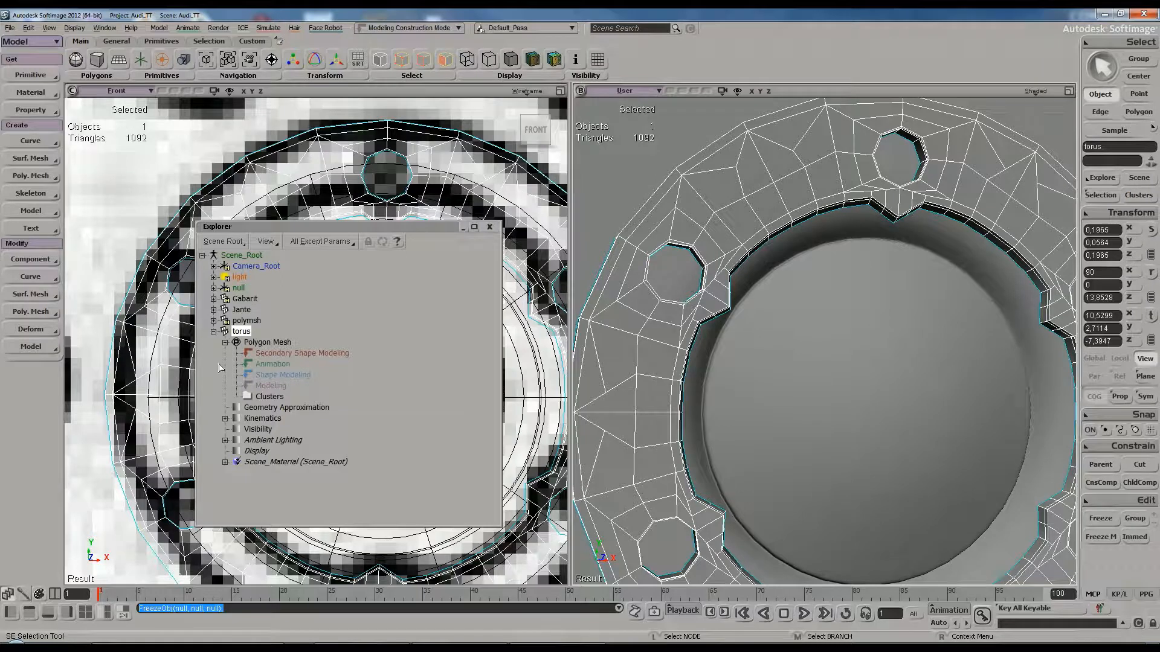
pyautogui.click(659, 153)
pyautogui.press('s')
pyautogui.moveTo(662, 244); pyautogui.dragTo(788, 266, button='right')
pyautogui.click(749, 238)
pyautogui.press('s')
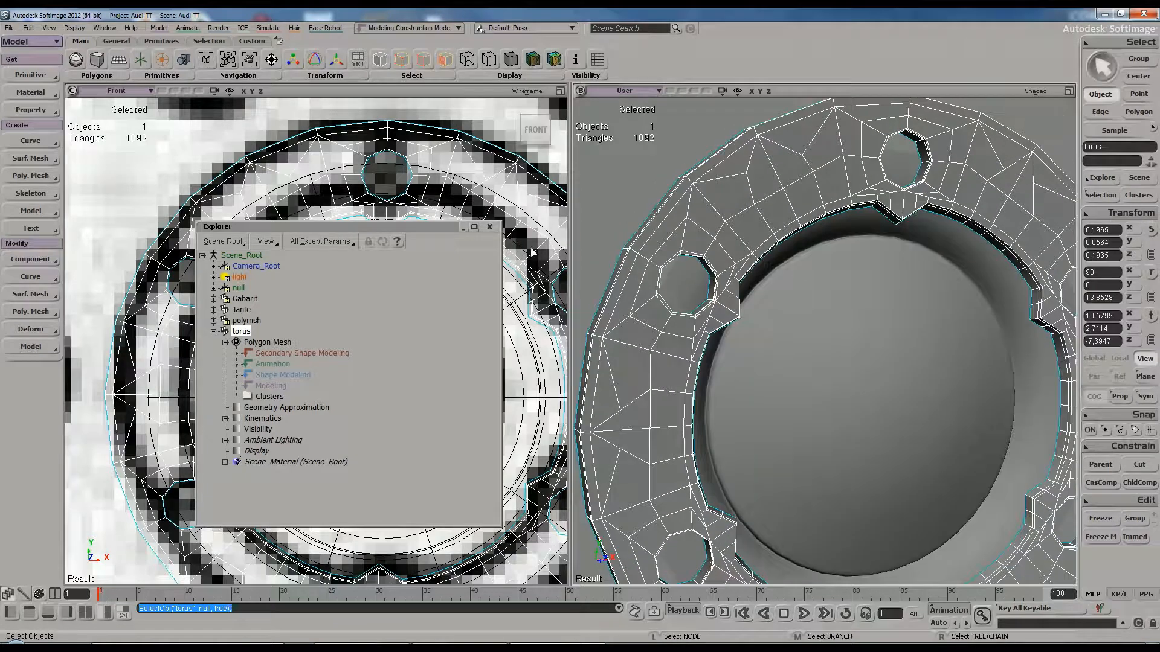
pyautogui.click(490, 227)
# Select the inner-rim points on both sides of the uppermost lug's tip
pyautogui.moveTo(720, 214); pyautogui.dragTo(766, 241, button='right')
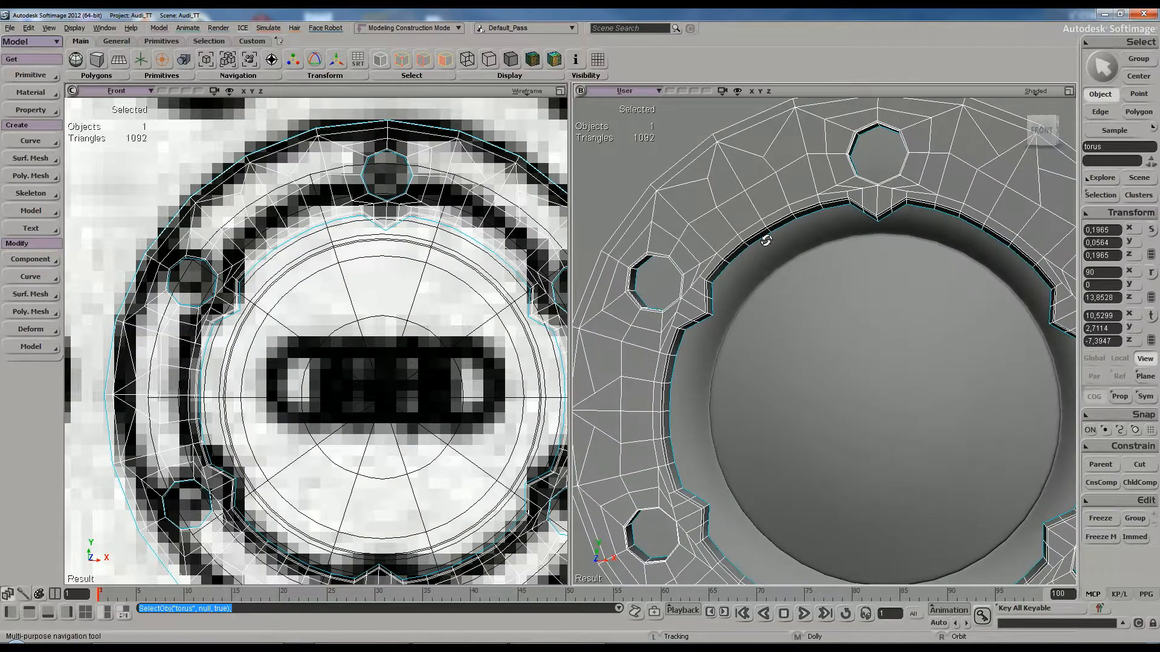
pyautogui.moveTo(766, 241); pyautogui.dragTo(842, 228, button='middle')
pyautogui.moveTo(842, 228); pyautogui.dragTo(813, 292)
pyautogui.press('t')
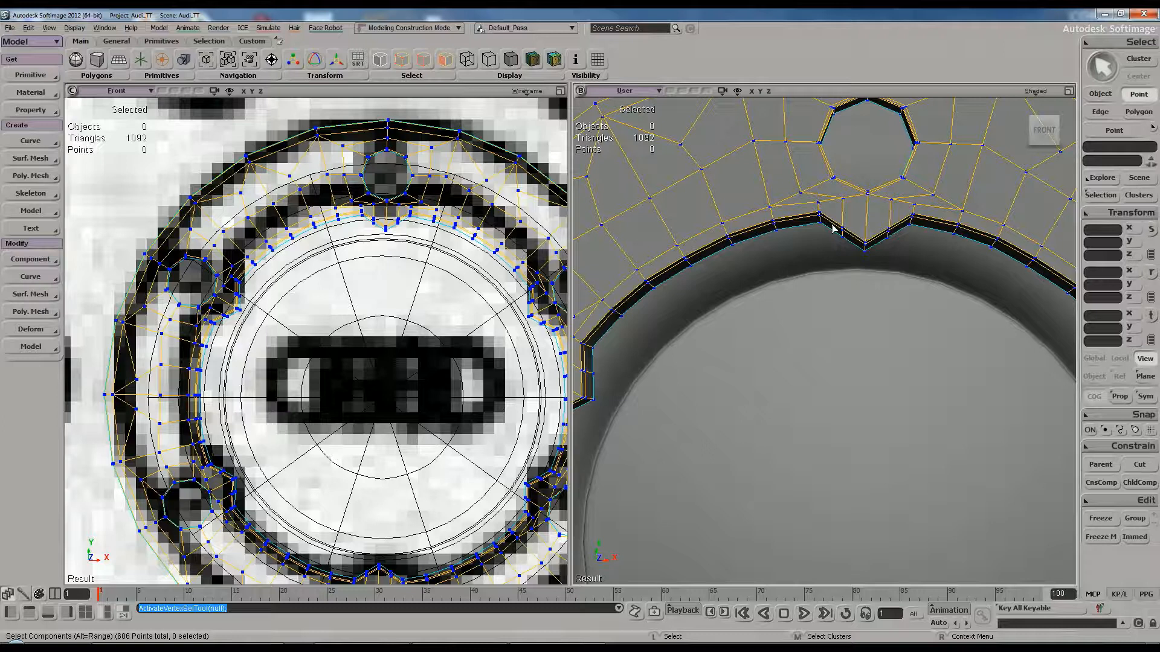
pyautogui.moveTo(847, 257); pyautogui.dragTo(848, 258)
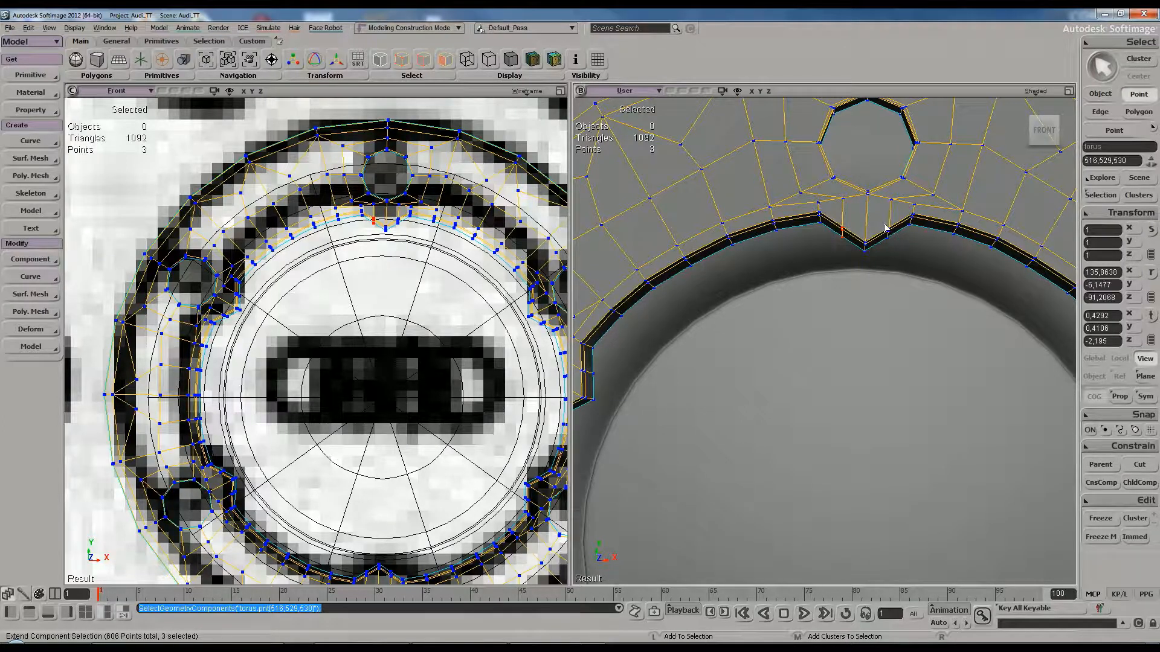
pyautogui.keyDown('shift'); pyautogui.moveTo(897, 258); pyautogui.dragTo(895, 261); pyautogui.keyUp('shift')
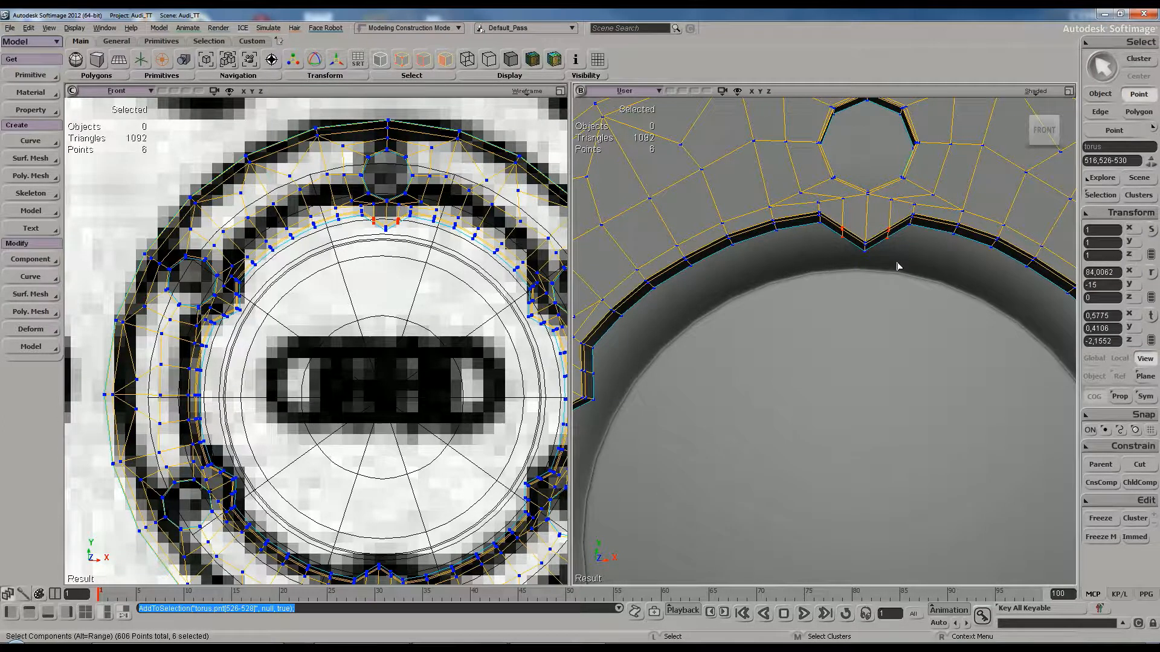
# Add the inner-rim points on both sides of the tips of the other five lugs to the selection
pyautogui.scroll(-1, 893, 278)
pyautogui.moveTo(825, 335); pyautogui.dragTo(838, 303)
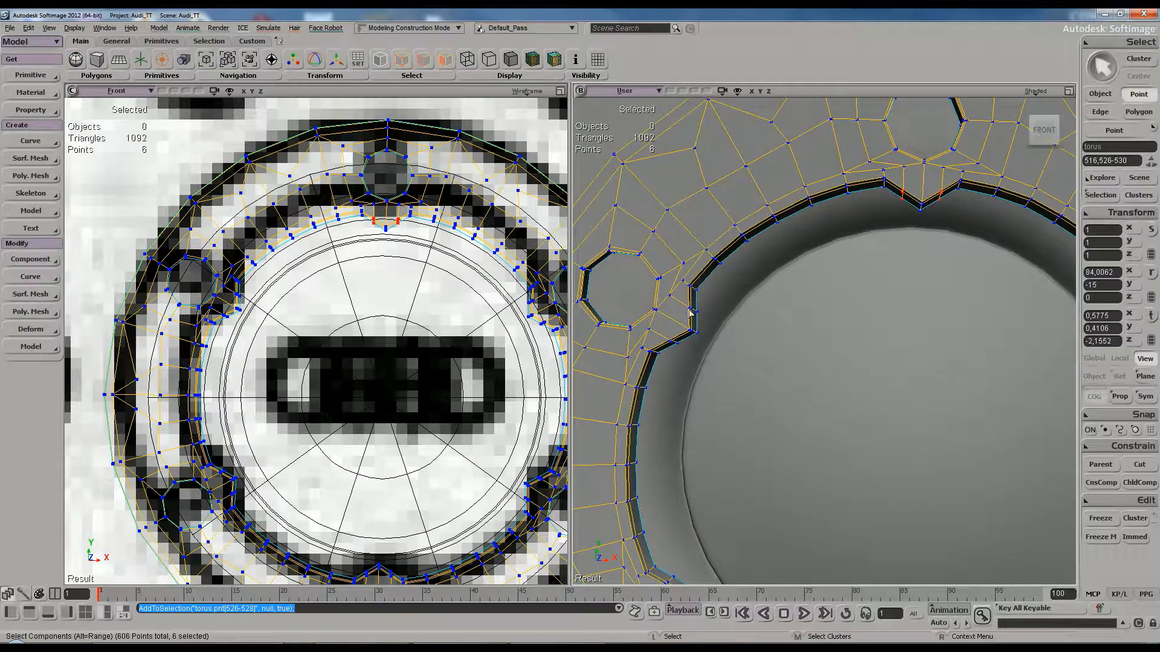
pyautogui.keyDown('shift'); pyautogui.moveTo(710, 321); pyautogui.dragTo(684, 358); pyautogui.keyUp('shift')
pyautogui.moveTo(713, 455); pyautogui.dragTo(804, 210)
pyautogui.keyDown('shift'); pyautogui.moveTo(747, 328); pyautogui.dragTo(790, 377); pyautogui.keyUp('shift')
pyautogui.moveTo(888, 413); pyautogui.dragTo(751, 266)
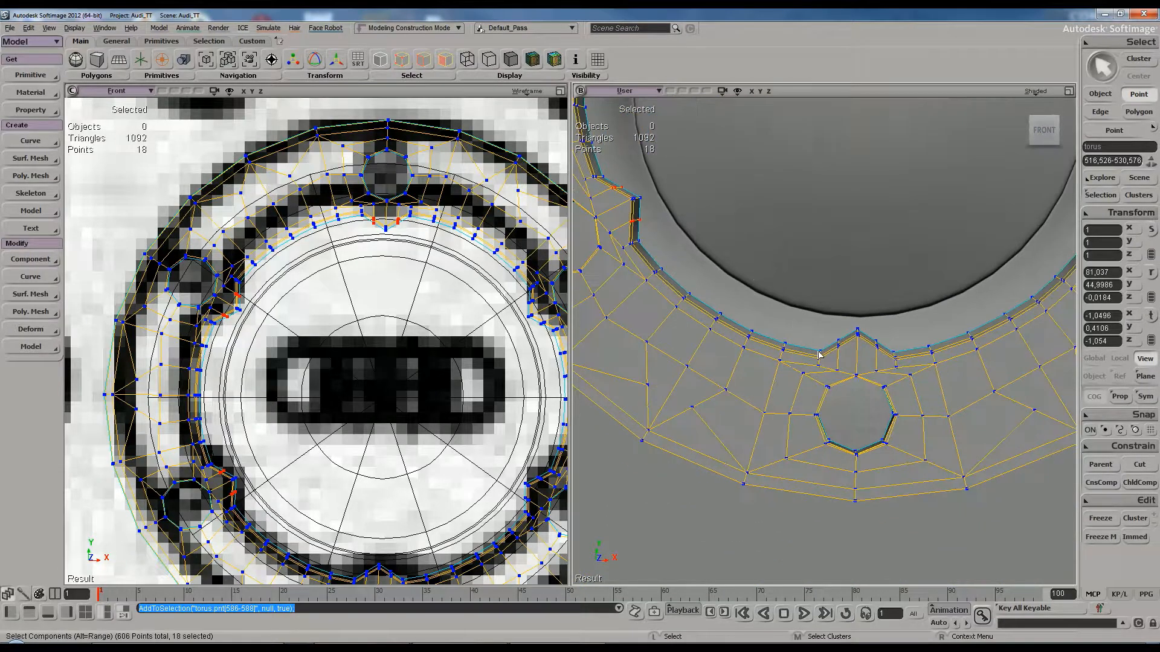
pyautogui.keyDown('shift'); pyautogui.moveTo(844, 357); pyautogui.dragTo(886, 352); pyautogui.keyUp('shift')
pyautogui.moveTo(961, 266); pyautogui.dragTo(766, 389)
pyautogui.keyDown('shift'); pyautogui.moveTo(866, 344); pyautogui.dragTo(912, 331); pyautogui.keyUp('shift')
pyautogui.moveTo(905, 255); pyautogui.dragTo(886, 336)
pyautogui.keyDown('shift'); pyautogui.moveTo(881, 263); pyautogui.dragTo(880, 306); pyautogui.keyUp('shift')
# Scale the selected points toward the hub centre to round off all six lugs, and return to object selection
pyautogui.scroll(-4, 860, 305)
pyautogui.moveTo(833, 354); pyautogui.dragTo(862, 313)
pyautogui.moveTo(862, 313)
pyautogui.mouseDown(button='right')
pyautogui.moveTo(847, 323)
pyautogui.moveTo(880, 290)
pyautogui.moveTo(841, 303)
pyautogui.moveTo(844, 316)
pyautogui.moveTo(811, 314)
pyautogui.moveTo(867, 319)
pyautogui.moveTo(847, 313)
pyautogui.mouseUp(button='right')
pyautogui.press('x')
pyautogui.moveTo(860, 319); pyautogui.dragTo(861, 324)
pyautogui.moveTo(862, 329); pyautogui.dragTo(928, 325, button='right')
pyautogui.press('space')
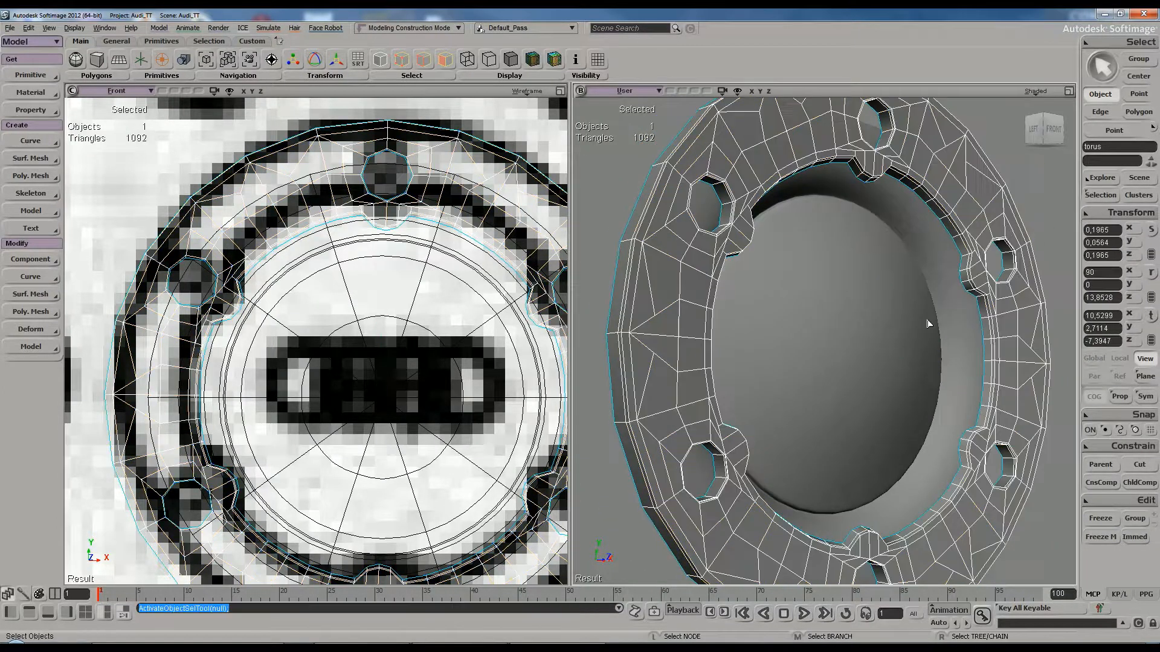
# Raise the flange's subdivision level and deselect it to inspect the smoothed lugs and bolt holes
pyautogui.click(1027, 180)
pyautogui.scroll(-3, 1000, 224)
pyautogui.moveTo(996, 228); pyautogui.dragTo(954, 265, button='right')
pyautogui.press('space')
pyautogui.click(953, 266)
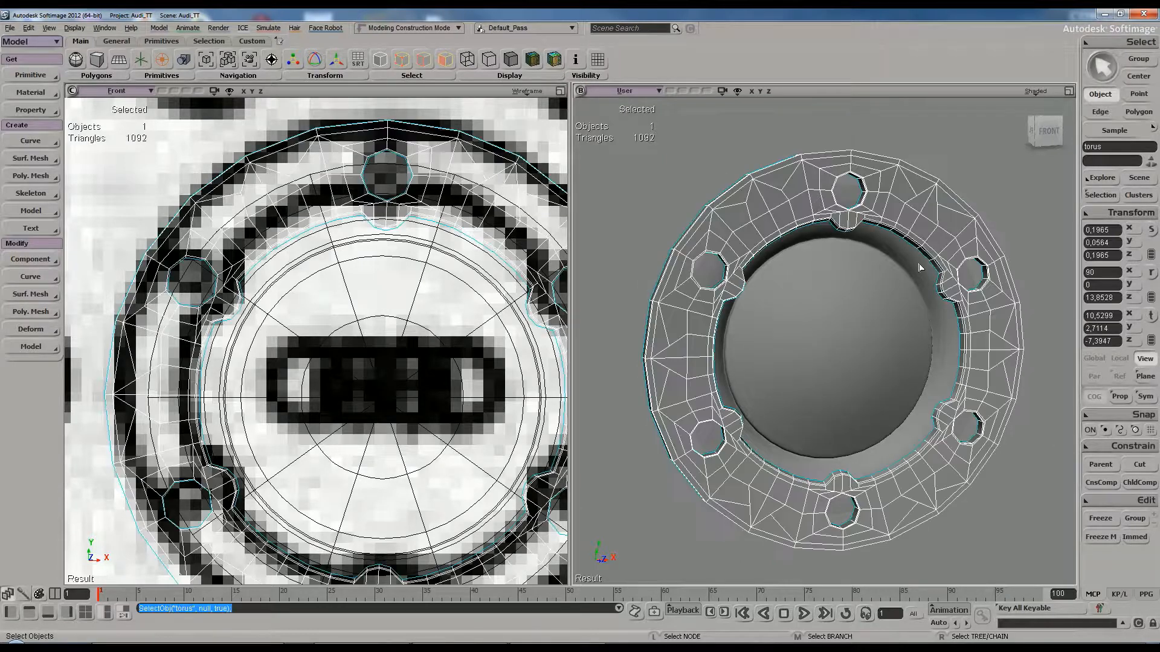
pyautogui.click(1053, 190)
pyautogui.press('s')
pyautogui.moveTo(973, 209); pyautogui.dragTo(900, 232, button='right')
pyautogui.press('space')
pyautogui.click(923, 232)
pyautogui.press('space')
pyautogui.click(657, 225)
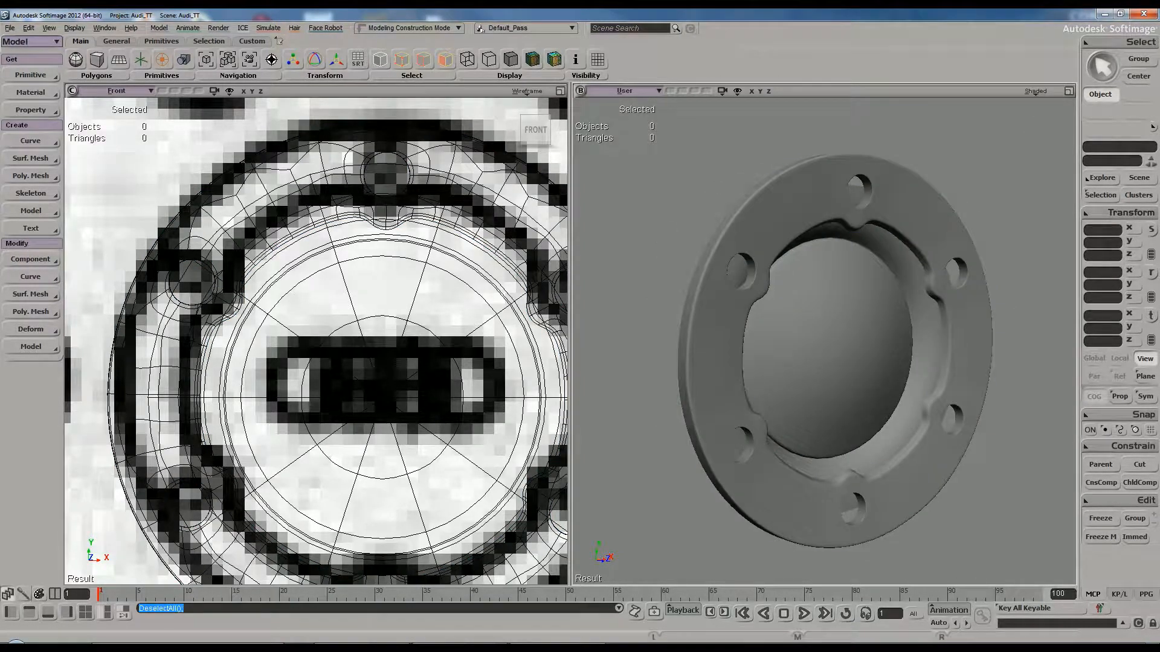
# Compare the smoothed flange with the wheel photo "jante audi7" in the Windows photo viewer
pyautogui.click(461, 649)
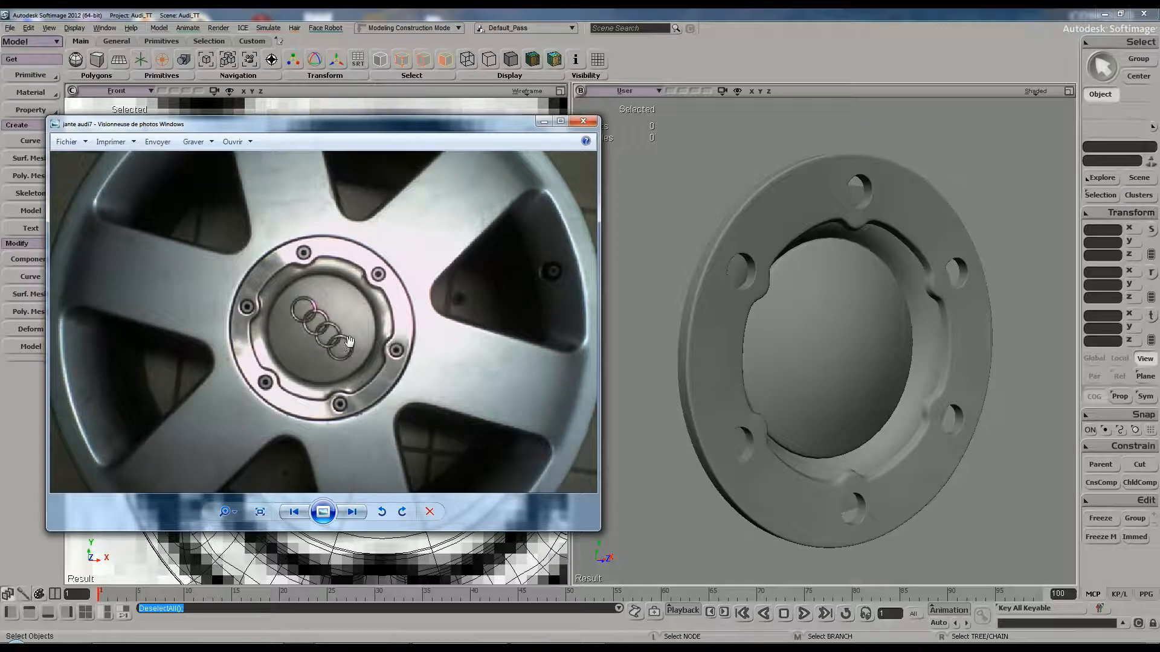
pyautogui.click(653, 238)
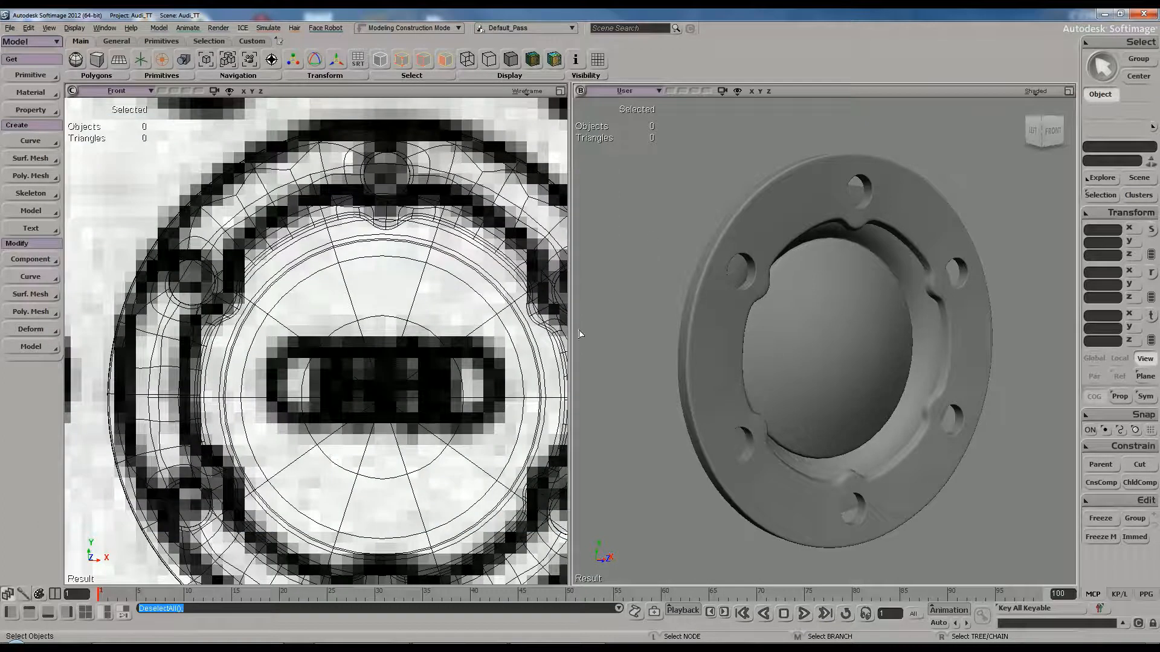
pyautogui.click(447, 649)
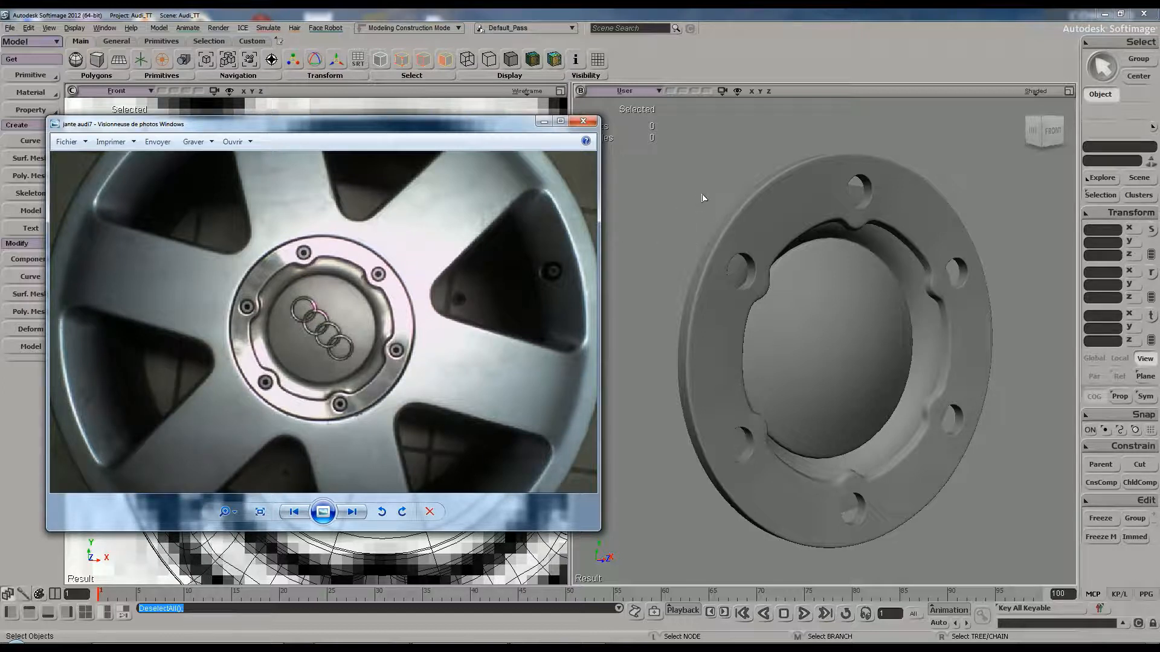
pyautogui.moveTo(434, 127); pyautogui.dragTo(432, 128)
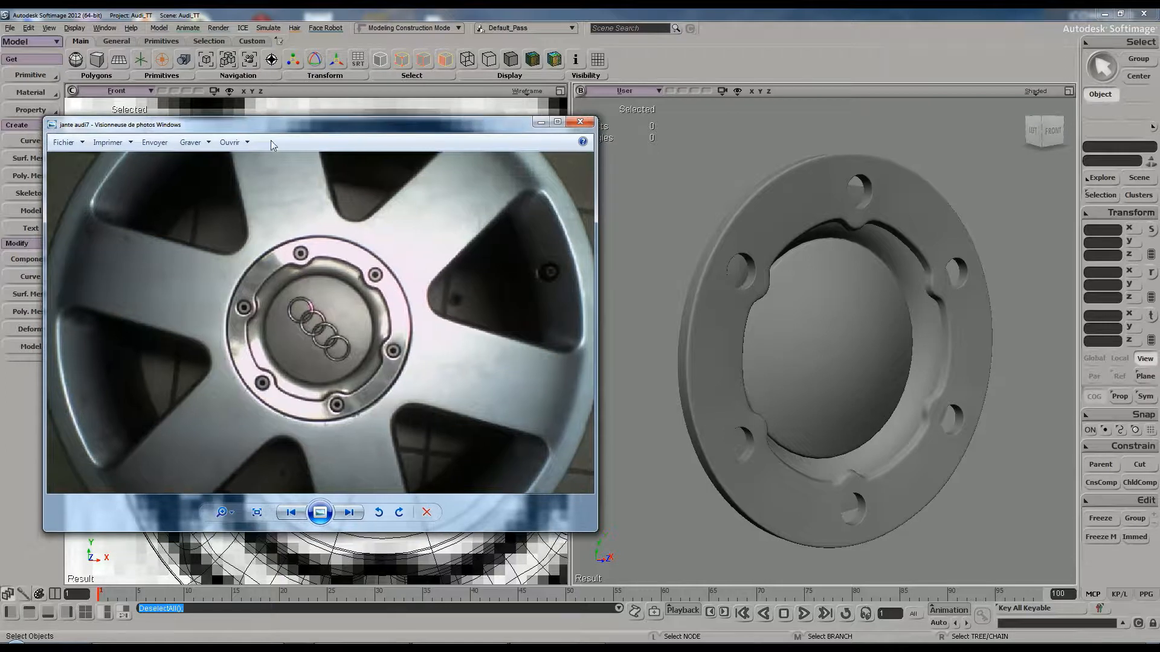
pyautogui.click(53, 125)
pyautogui.click(133, 124)
pyautogui.click(607, 196)
# Move the flange slightly back toward the wheel along the global Z axis and deselect it
pyautogui.press('s')
pyautogui.moveTo(609, 248); pyautogui.dragTo(695, 266, button='right')
pyautogui.moveTo(695, 265); pyautogui.dragTo(797, 280, button='middle')
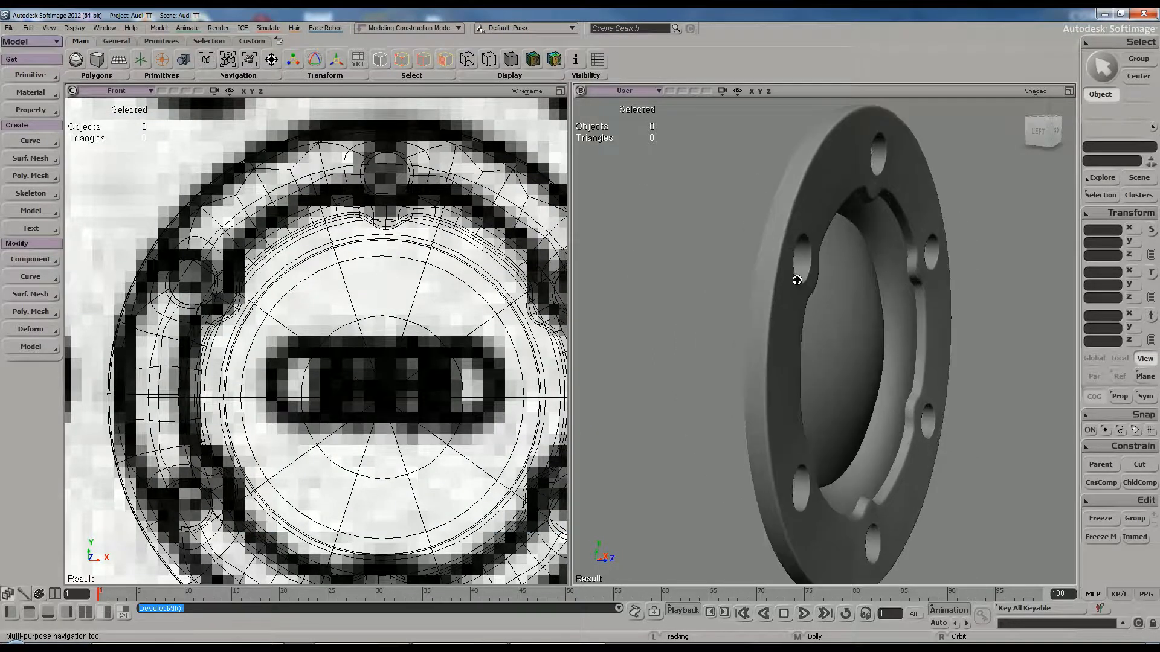
pyautogui.press('space')
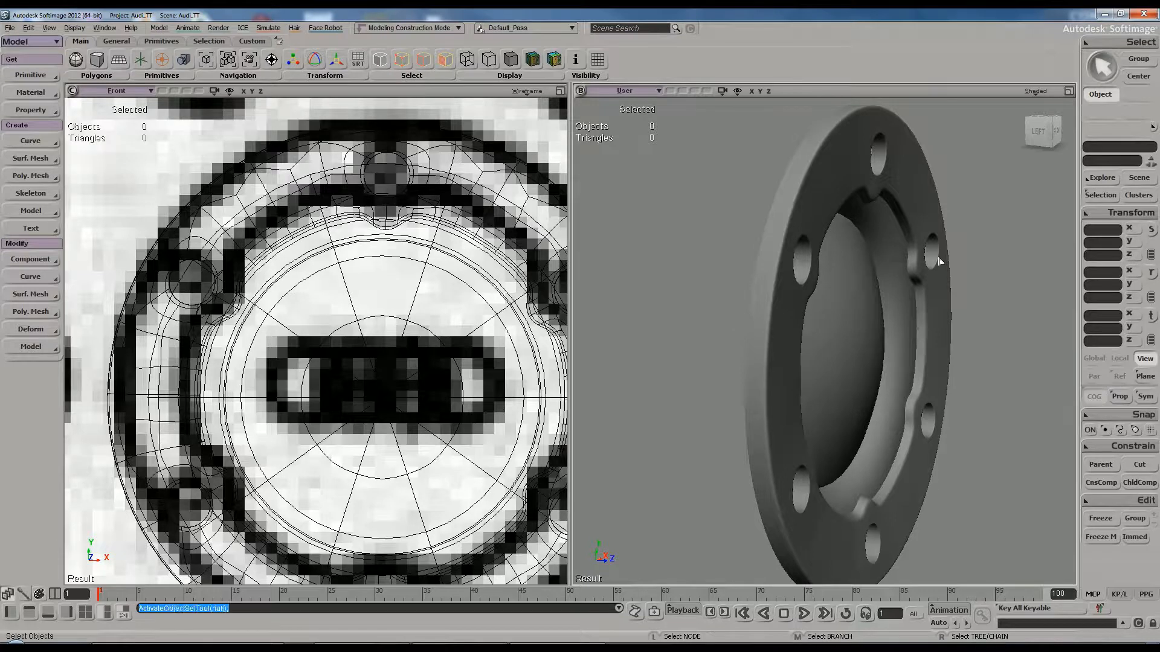
pyautogui.click(940, 261)
pyautogui.press('v')
pyautogui.moveTo(934, 361); pyautogui.dragTo(915, 365)
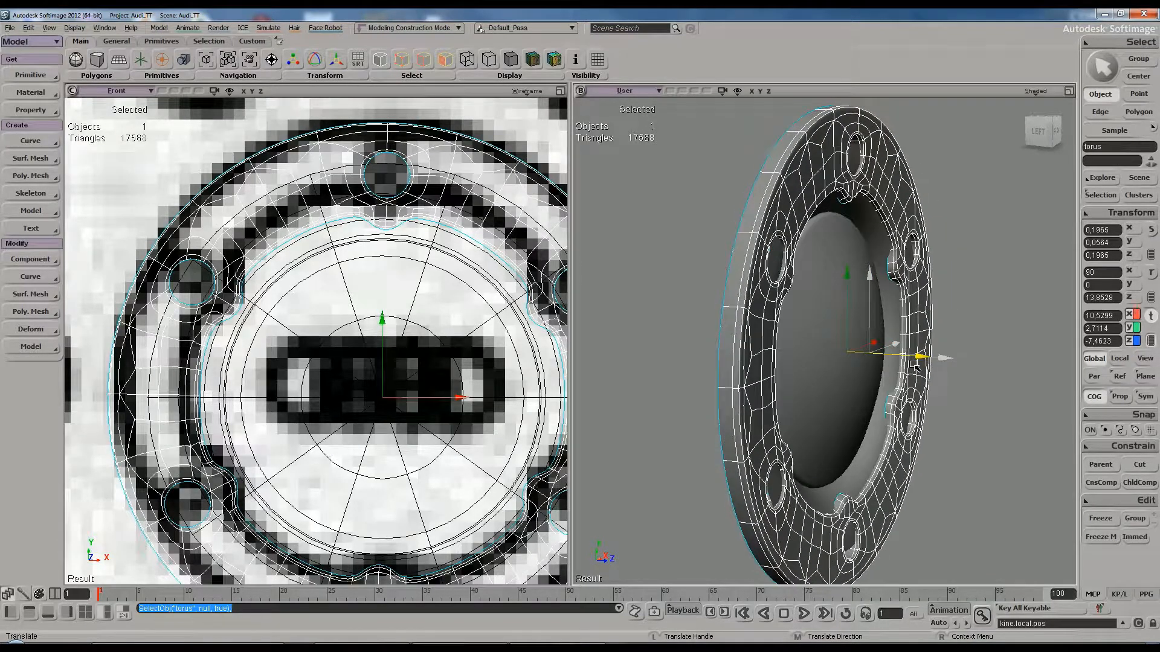
pyautogui.press('space')
pyautogui.click(959, 355)
# Select the Jante mesh behind the flange and check the hub area against the wheel photo
pyautogui.press('s')
pyautogui.scroll(-3, 959, 355)
pyautogui.moveTo(959, 355); pyautogui.dragTo(854, 316, button='right')
pyautogui.scroll(2, 862, 311)
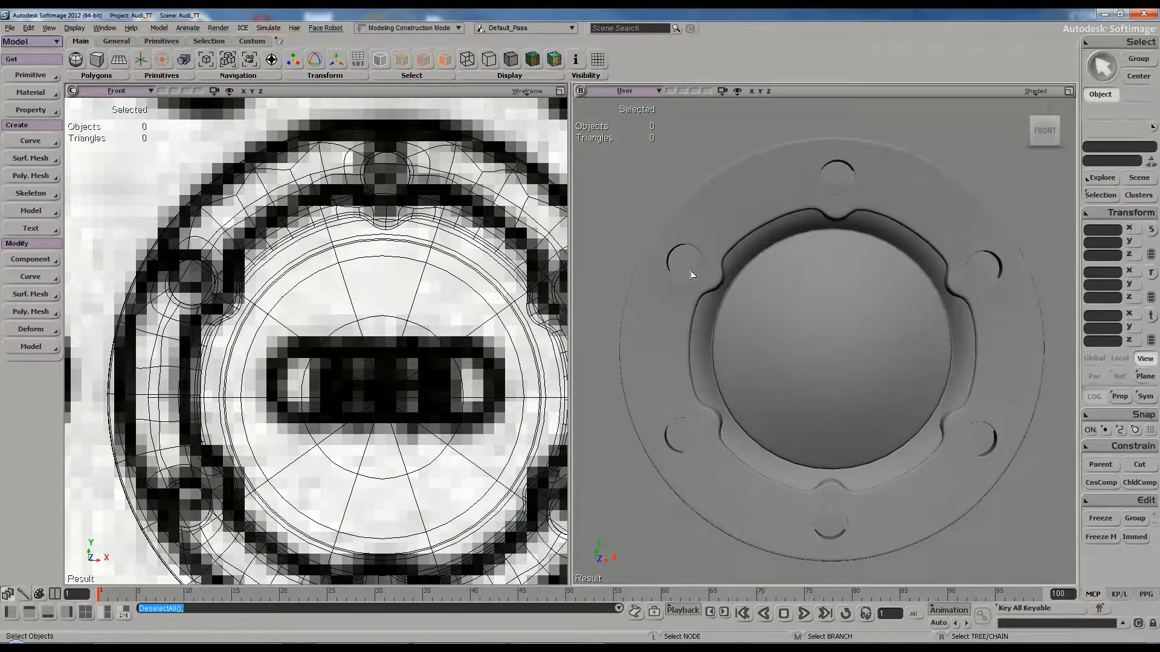
pyautogui.click(692, 275)
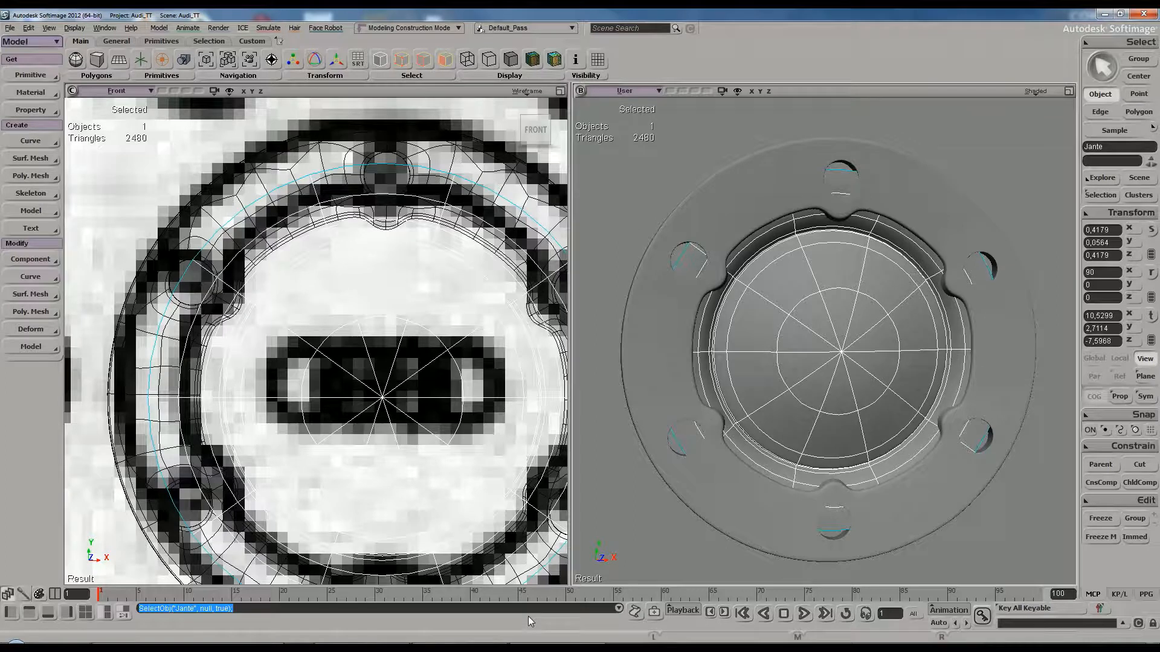
pyautogui.click(442, 647)
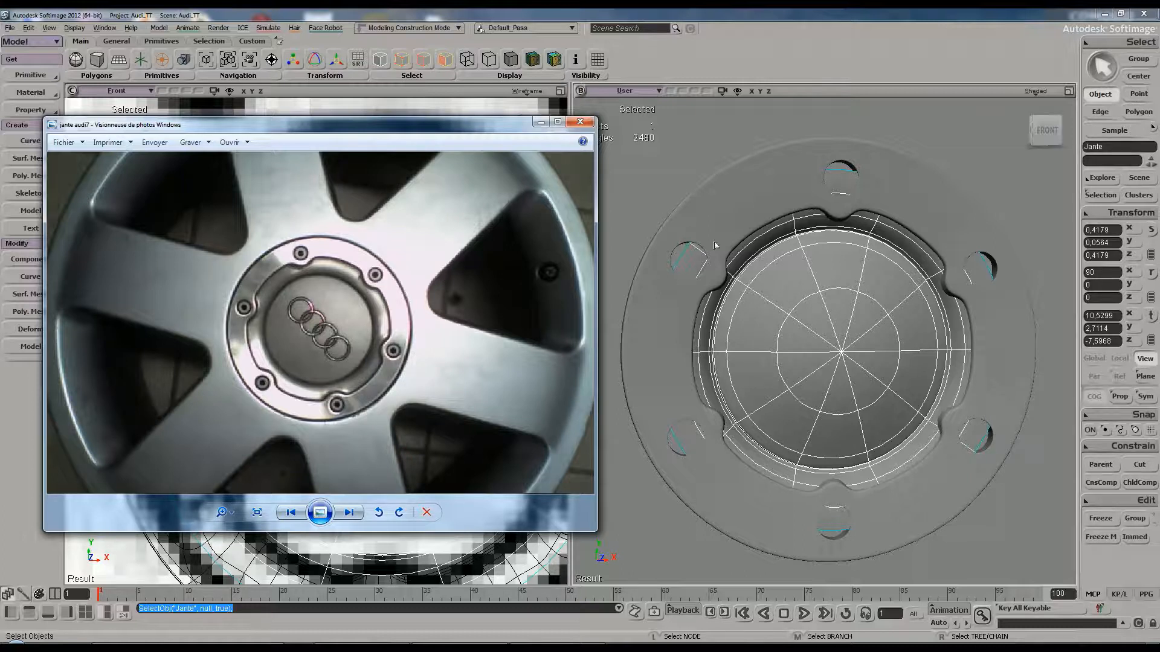
pyautogui.click(838, 177)
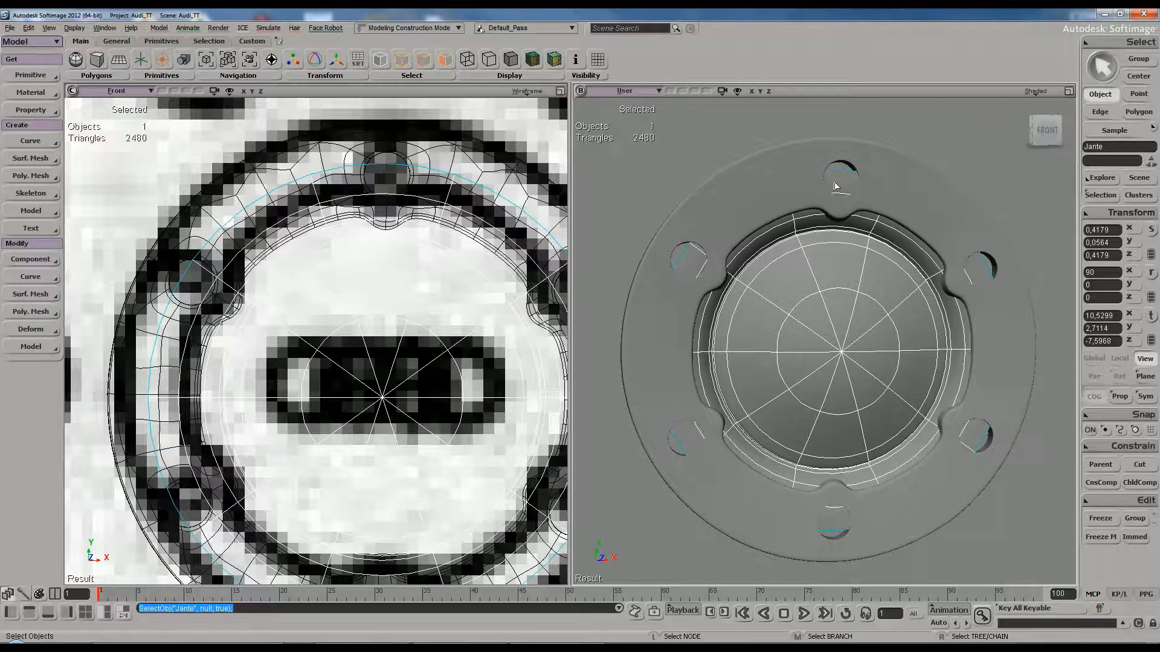
# Select the Jante mesh's outer edge loop and scale it outward by about 1.15 in X and Y, near the flange's outer edge
pyautogui.press('e')
pyautogui.click(846, 172)
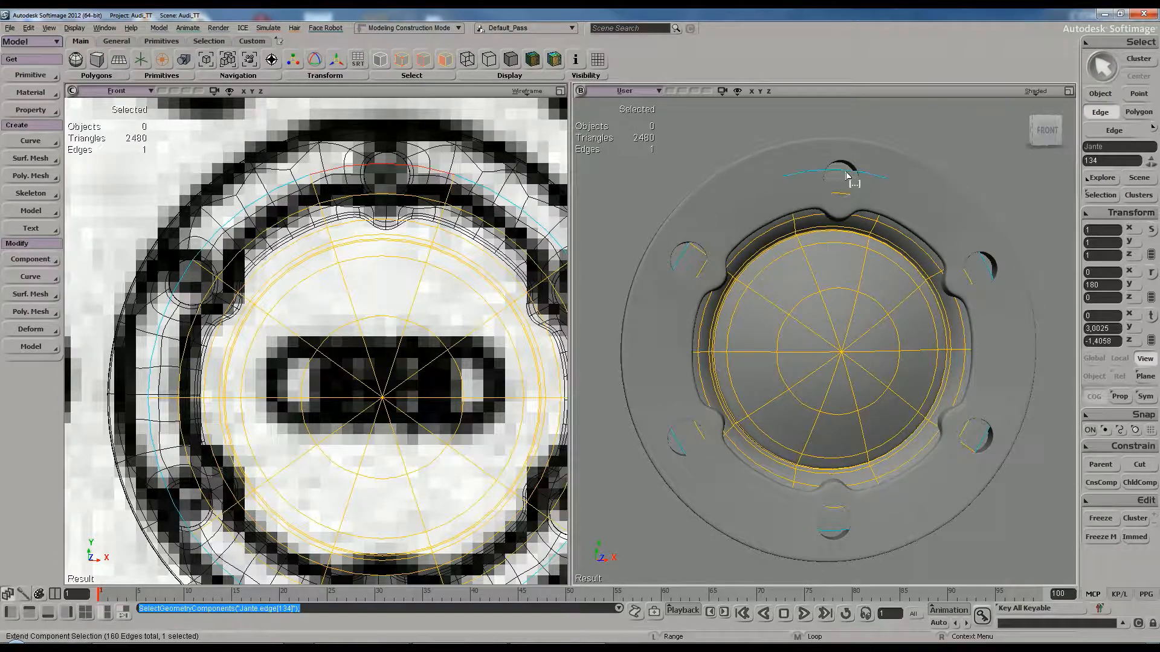
pyautogui.keyDown('alt'); pyautogui.middleClick(851, 173); pyautogui.keyUp('alt')
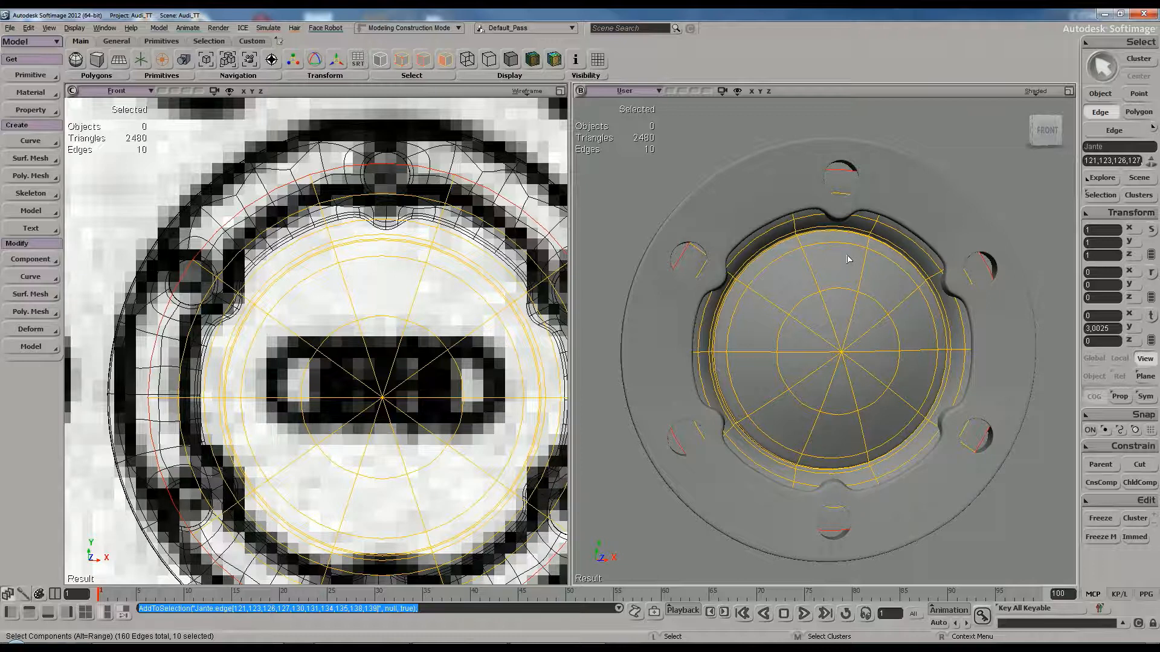
pyautogui.press('x')
pyautogui.moveTo(422, 377); pyautogui.dragTo(431, 379)
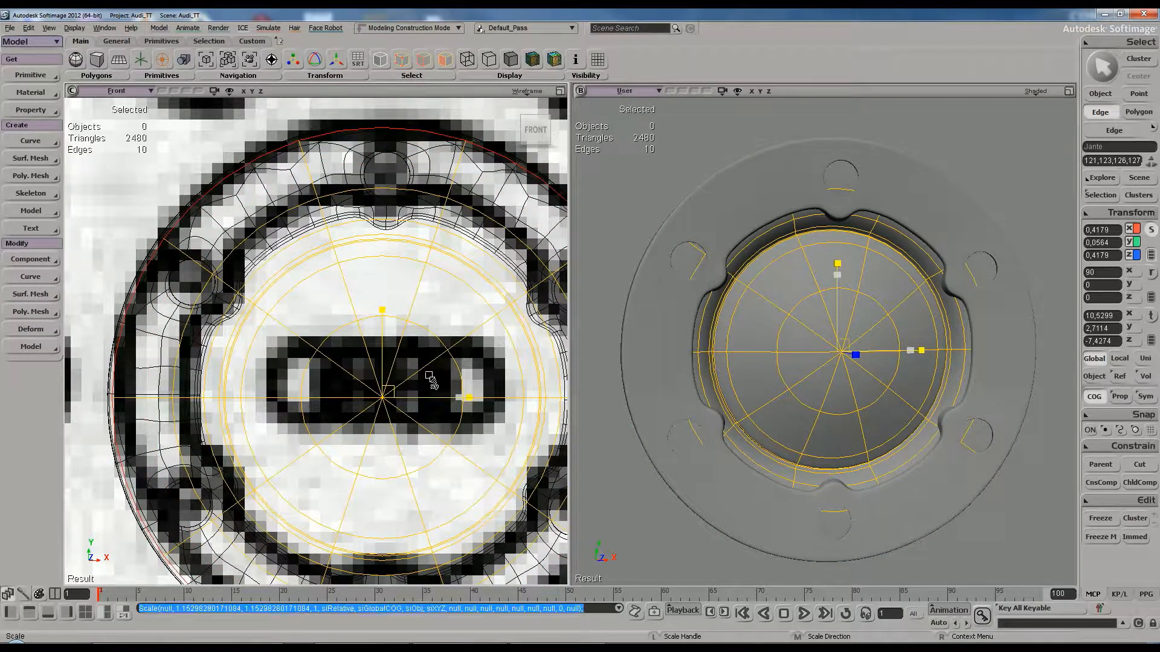
# Select the Jante mesh's edge loop passing behind the bolt holes, scale it slightly outward in the front plane, and deselect the mesh
pyautogui.press('e')
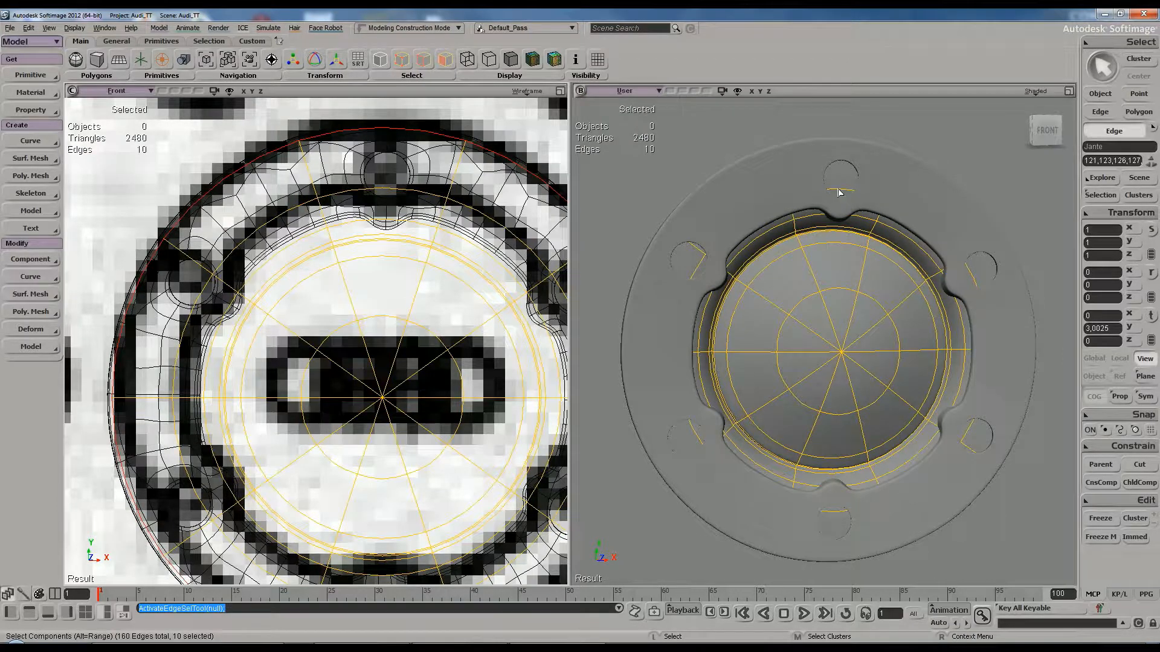
pyautogui.click(838, 191)
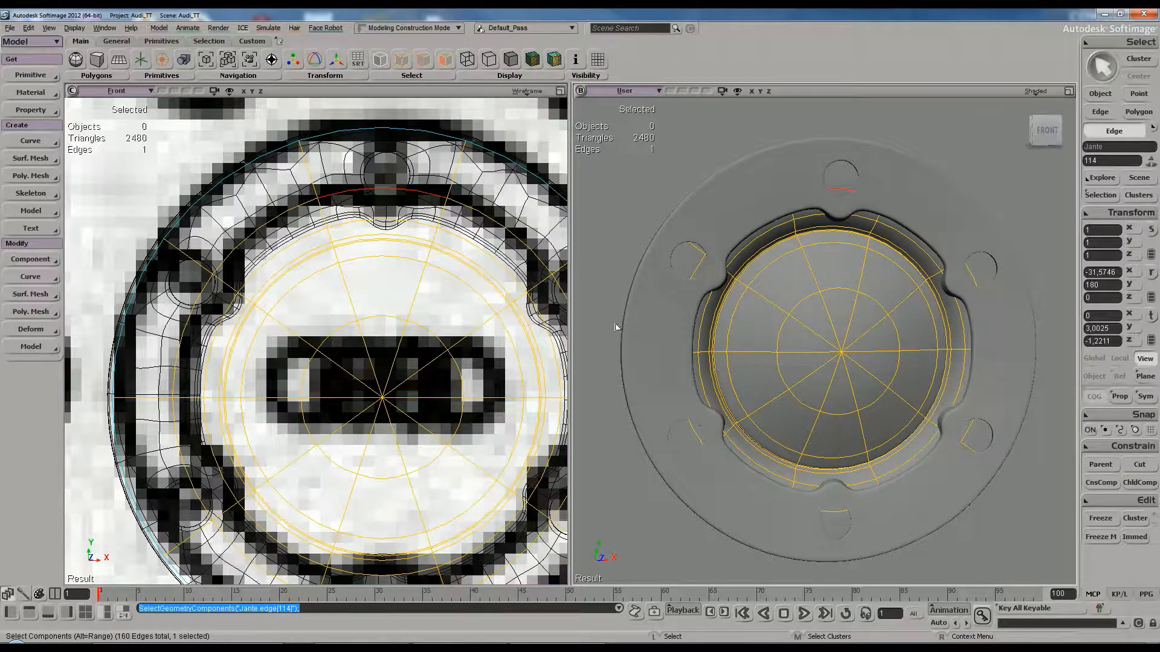
pyautogui.keyDown('shift'); pyautogui.click(290, 214); pyautogui.keyUp('shift')
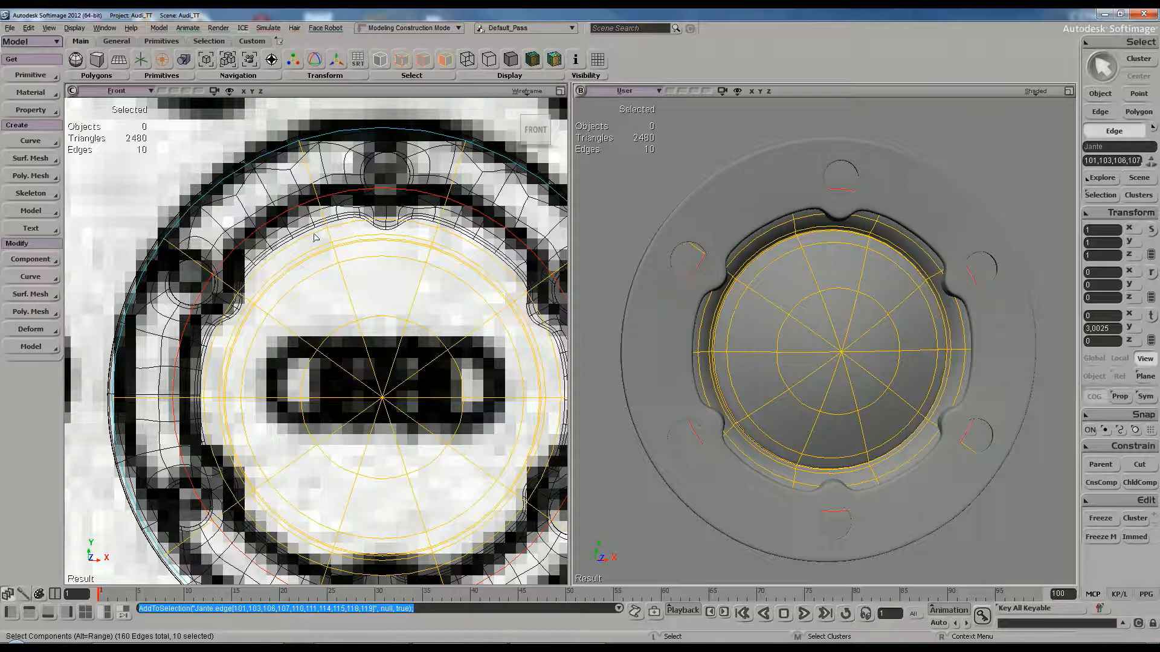
pyautogui.press('x')
pyautogui.moveTo(418, 370); pyautogui.dragTo(433, 372)
pyautogui.press('space')
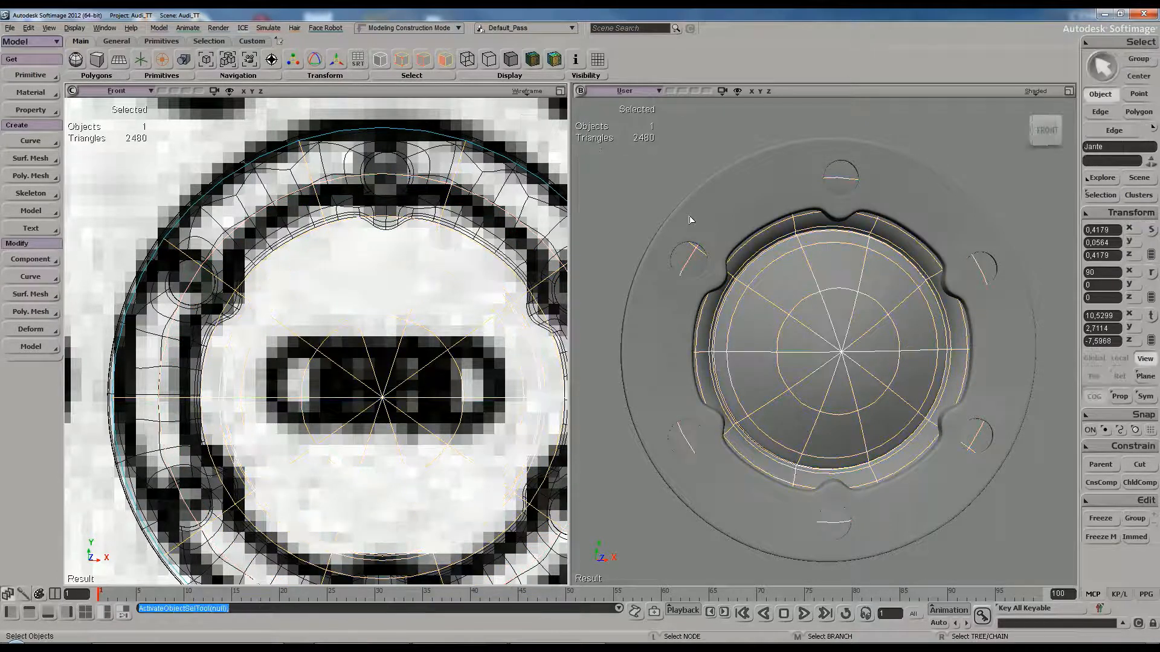
pyautogui.click(709, 176)
# Select the flange and the Jante mesh together, freeze their operator stacks, and deselect them
pyautogui.press('s')
pyautogui.moveTo(705, 180); pyautogui.dragTo(744, 239, button='right')
pyautogui.moveTo(744, 240); pyautogui.dragTo(717, 229, button='middle')
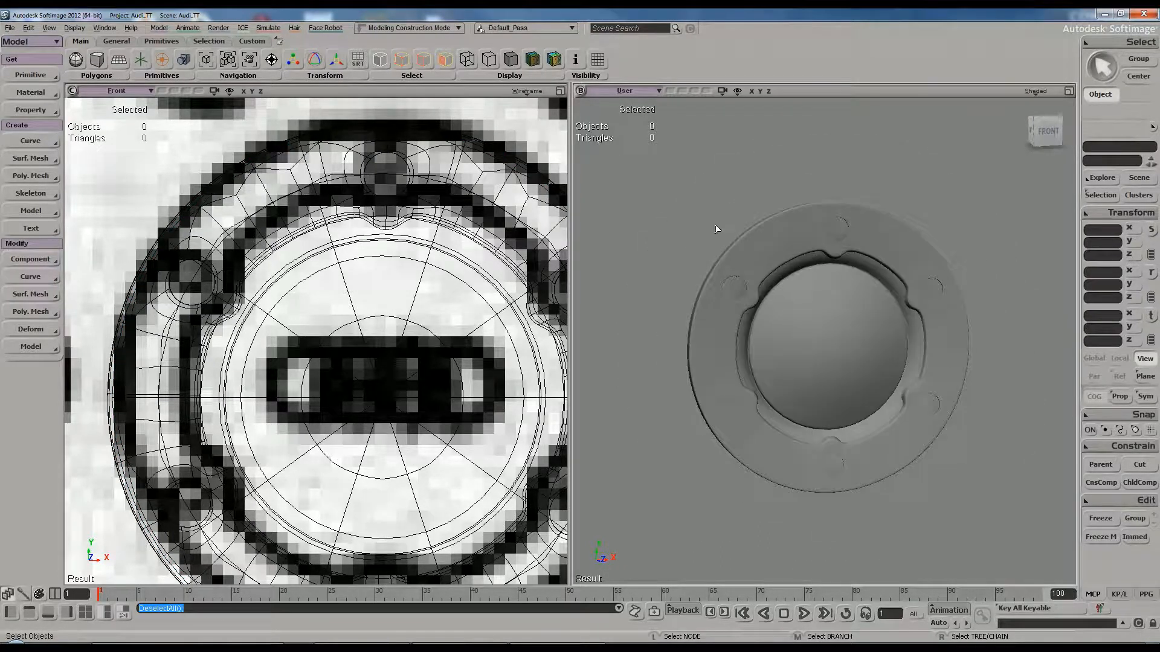
pyautogui.moveTo(695, 186); pyautogui.dragTo(1003, 527)
pyautogui.press('s')
pyautogui.moveTo(1003, 527); pyautogui.dragTo(1052, 423, button='right')
pyautogui.click(1100, 517)
pyautogui.click(1013, 502)
# Examine the flange and hub cap at an angle and compare their bolts and recess with the wheel photo "jante audi7" in the Windows photo viewer
pyautogui.scroll(2, 957, 426)
pyautogui.press('s')
pyautogui.moveTo(917, 392); pyautogui.dragTo(894, 355, button='right')
pyautogui.moveTo(779, 299); pyautogui.dragTo(761, 284, button='right')
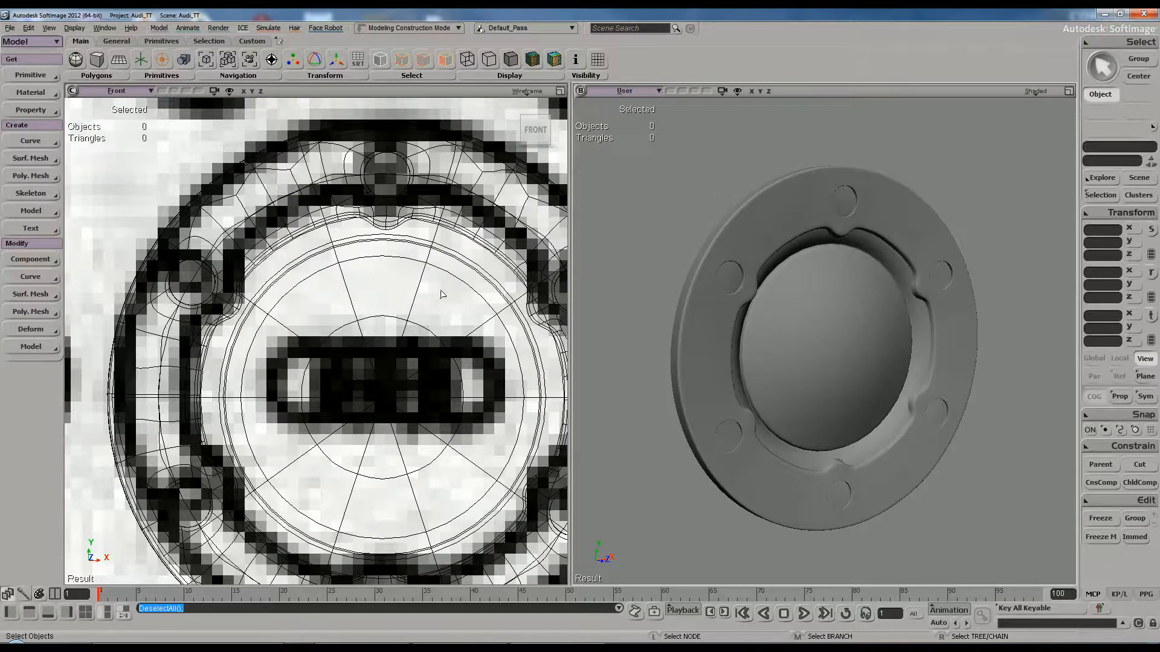
pyautogui.scroll(-1, 432, 295)
pyautogui.click(377, 647)
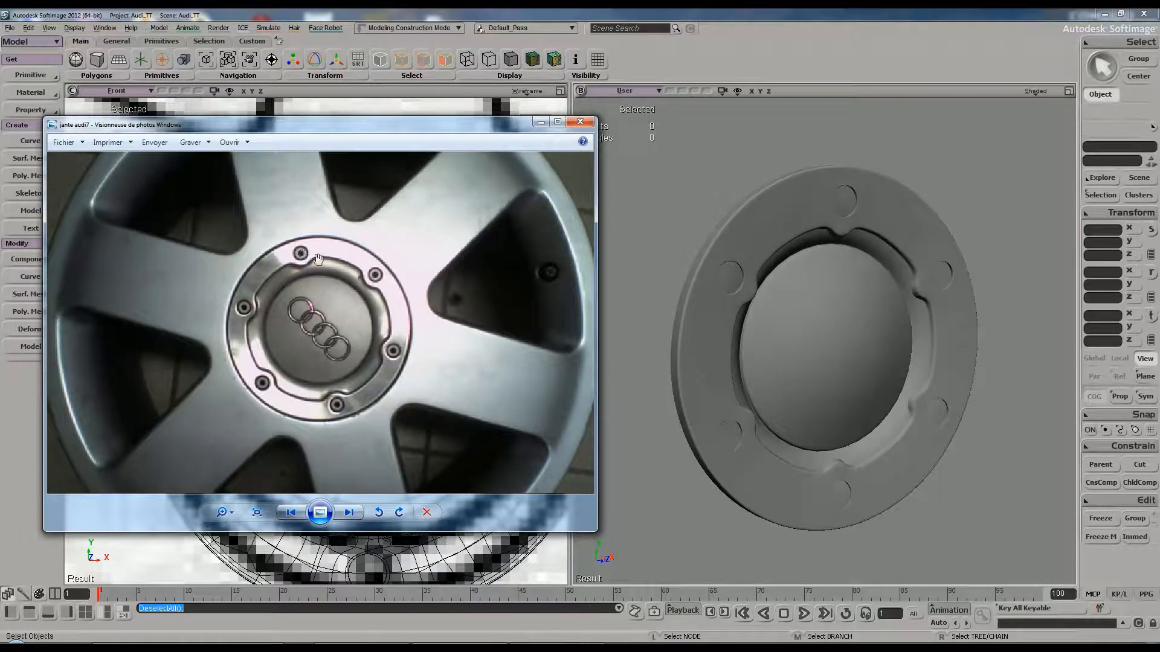
pyautogui.scroll(1, 380, 282)
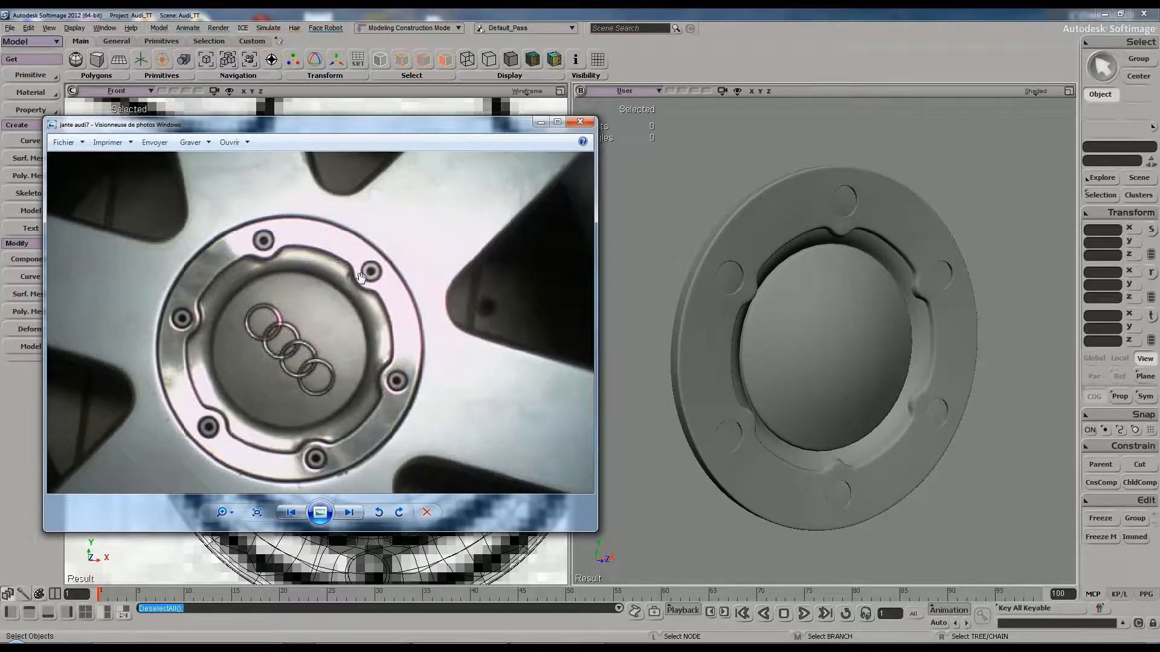
pyautogui.scroll(-2, 360, 277)
pyautogui.scroll(-1, 396, 254)
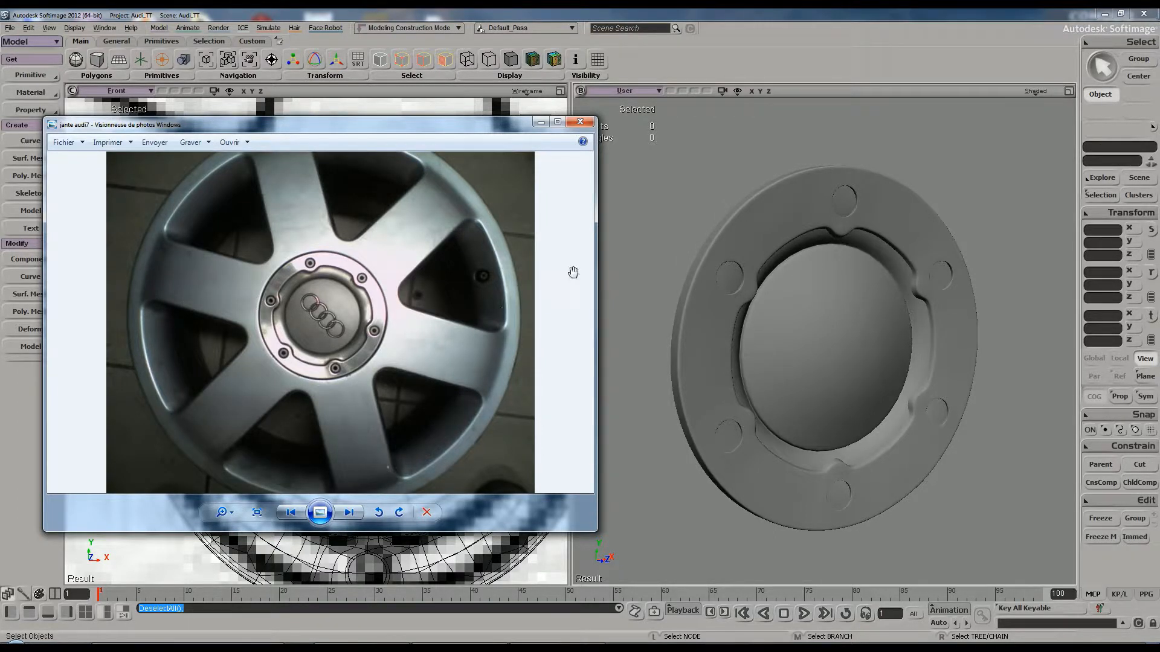
pyautogui.click(641, 250)
pyautogui.press('s')
pyautogui.moveTo(640, 260); pyautogui.dragTo(729, 316, button='right')
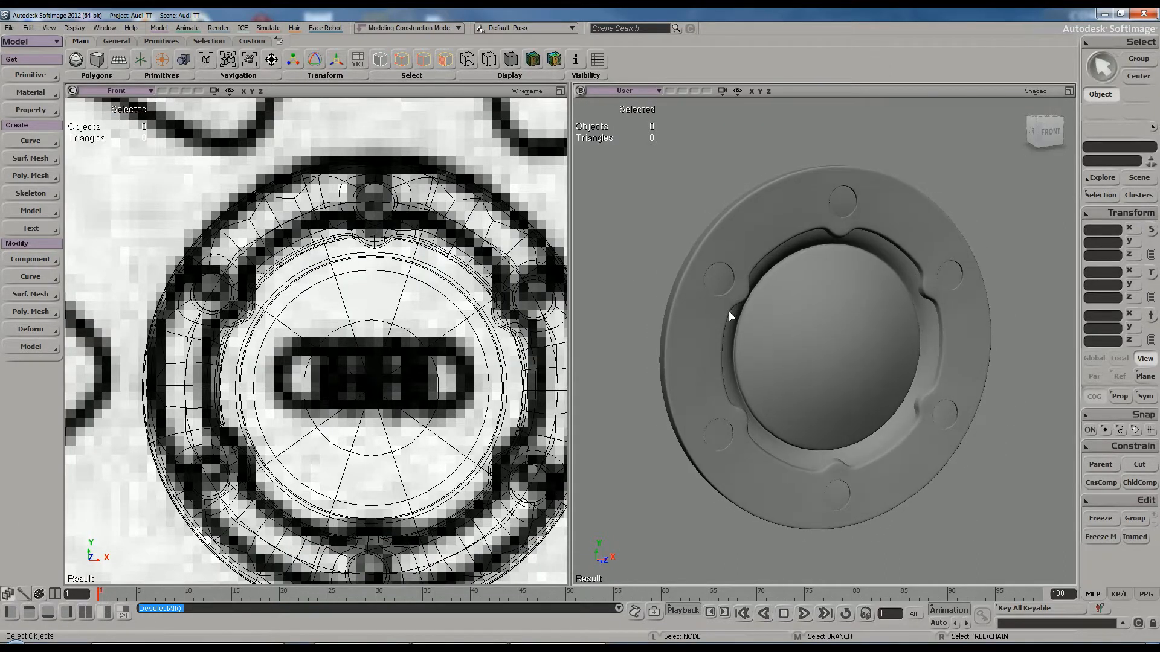